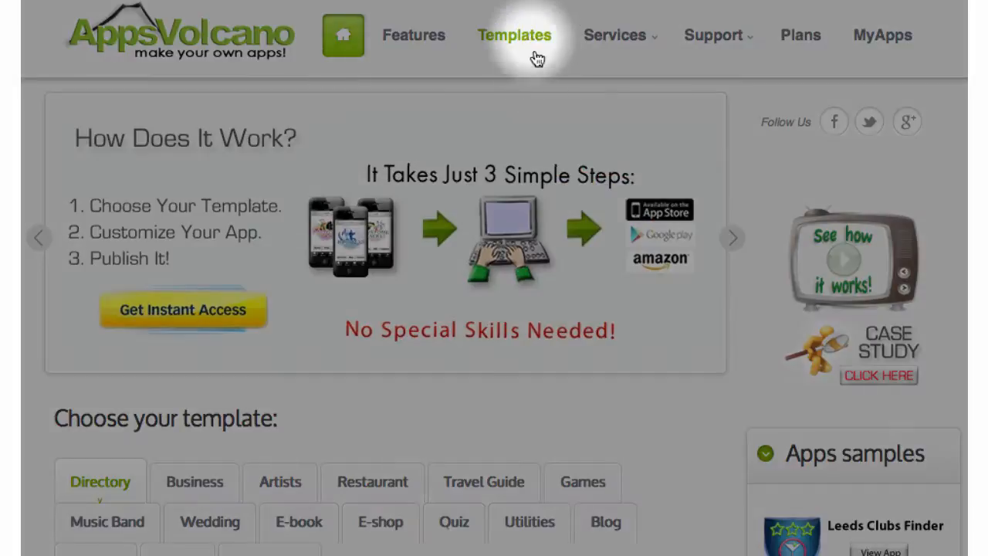
Find BLANK TEMPLATE IPHONE in the Templates catalogue and open its preview page.
{"action": "left_click", "coordinate": [522, 41]}
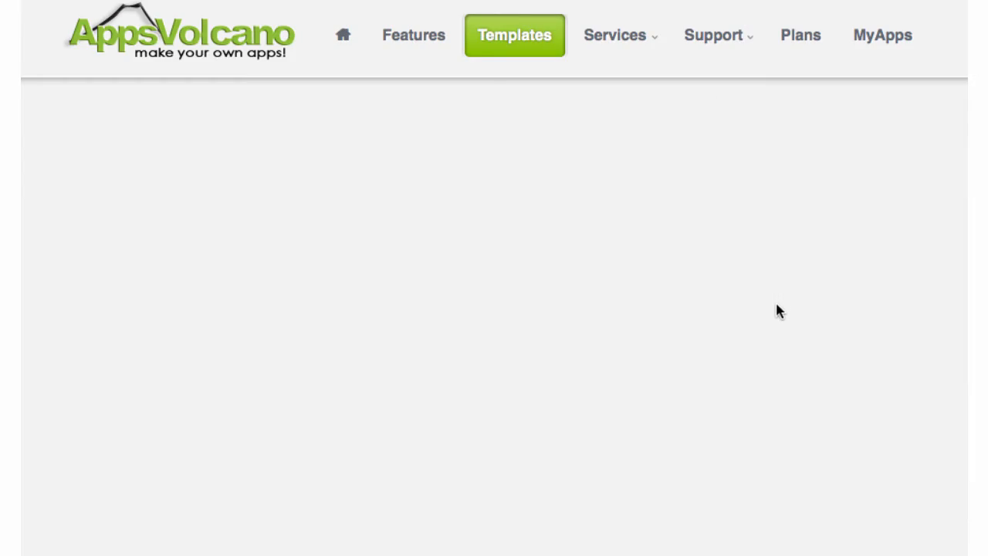
{"action": "scroll", "coordinate": [775, 303], "scroll_direction": "down", "scroll_amount": 20}
{"action": "scroll", "coordinate": [772, 308], "scroll_direction": "down", "scroll_amount": 20}
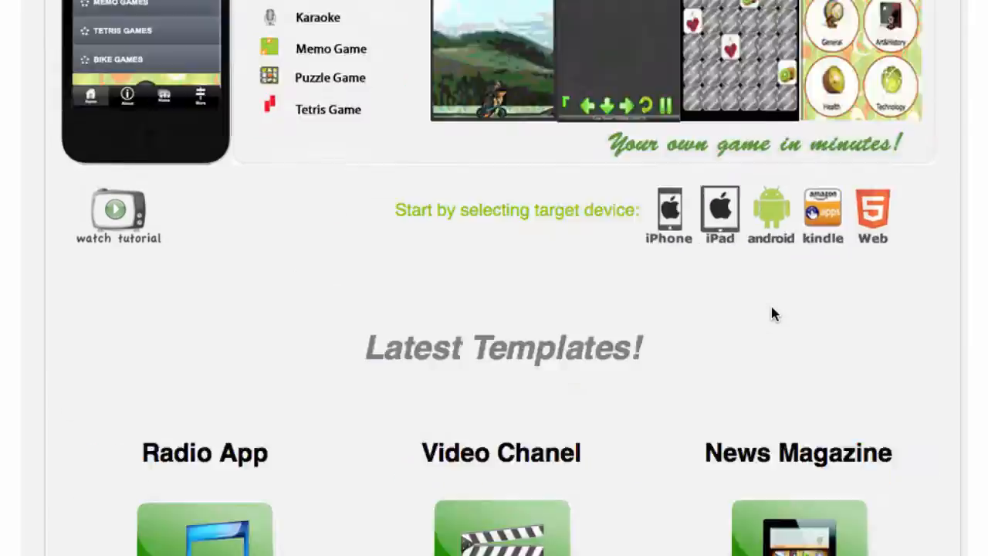
{"action": "scroll", "coordinate": [770, 308], "scroll_direction": "up", "scroll_amount": 5}
{"action": "scroll", "coordinate": [770, 311], "scroll_direction": "up", "scroll_amount": 1}
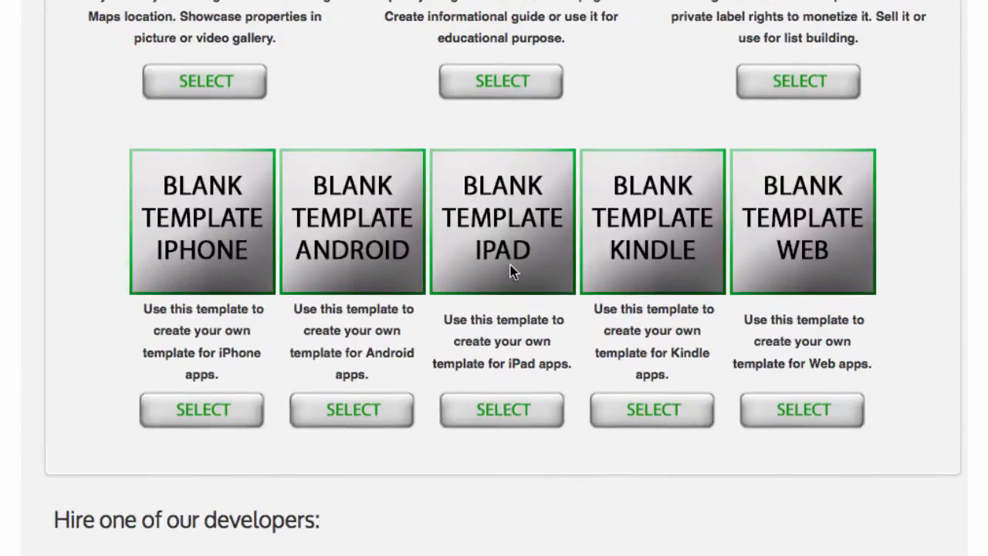
{"action": "left_click", "coordinate": [204, 221]}
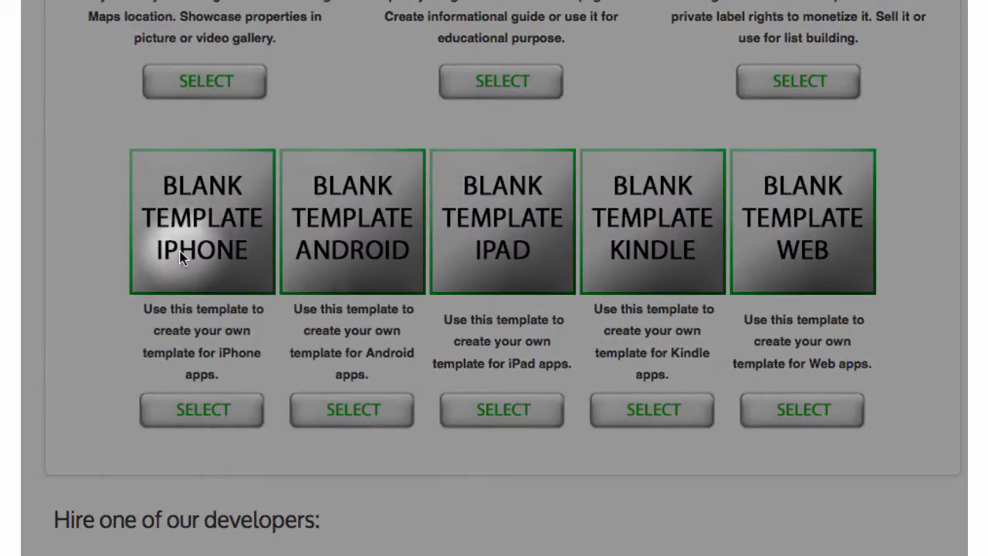
{"action": "left_click", "coordinate": [189, 409]}
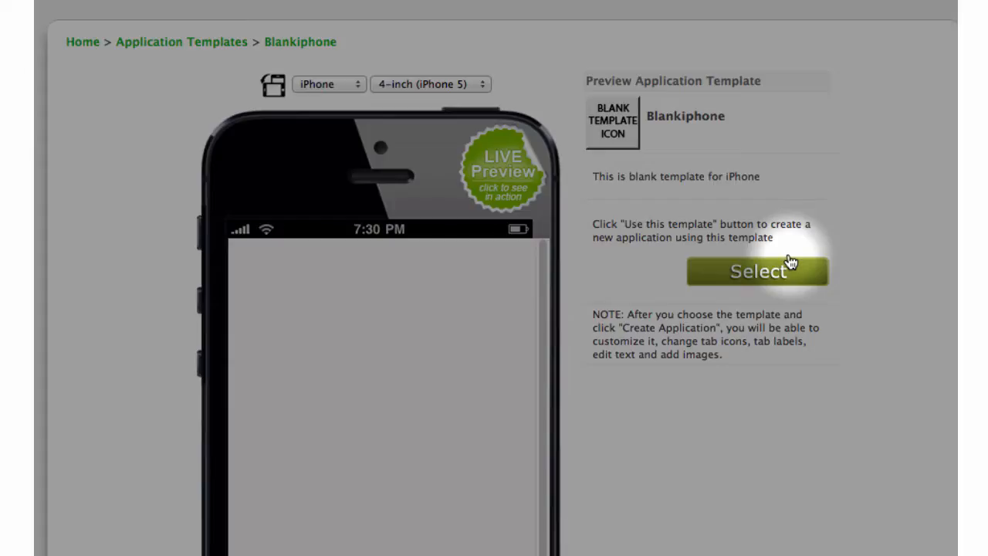
Create a new app from the blank iPhone template with Application ID Blankiphone7.
{"action": "left_click", "coordinate": [765, 278]}
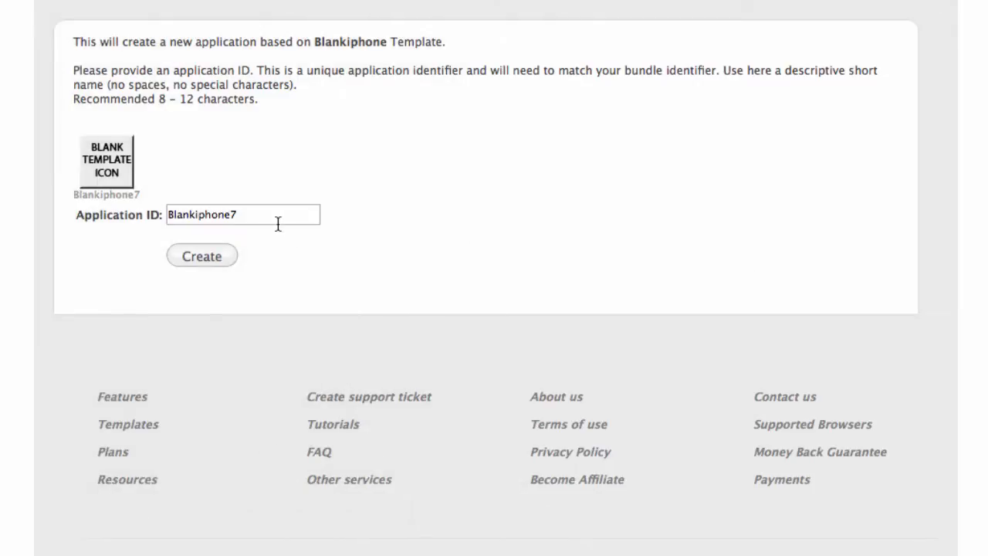
{"action": "double_click", "coordinate": [272, 214]}
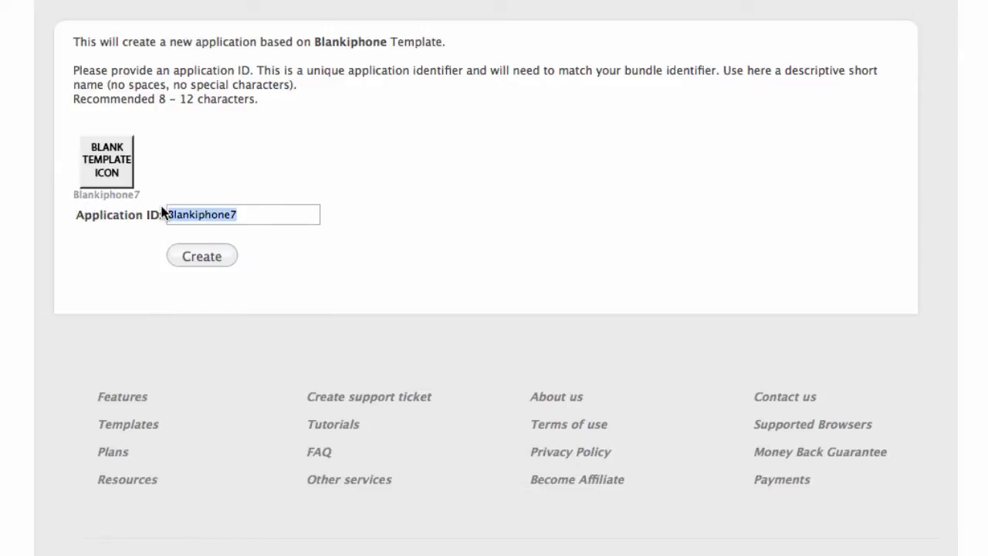
{"action": "left_click", "coordinate": [218, 262]}
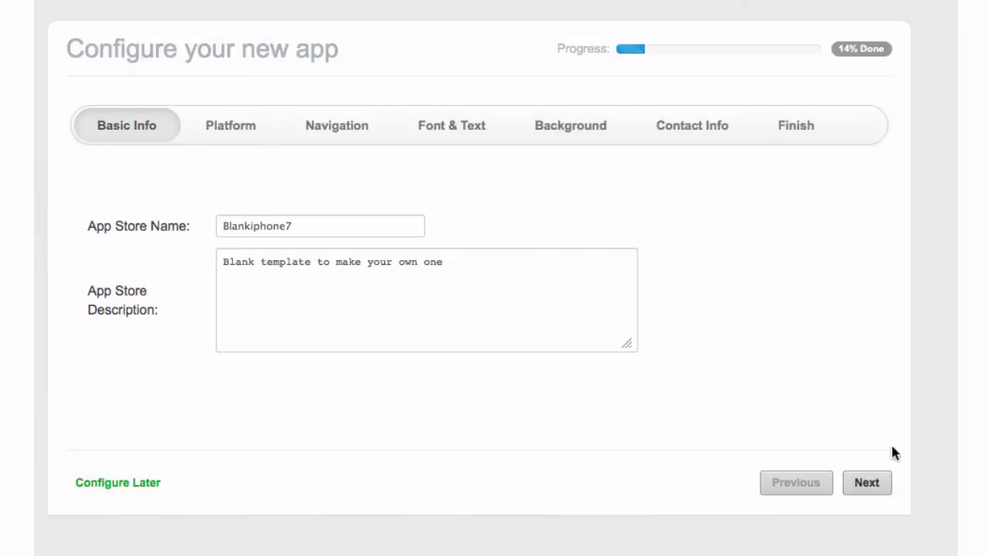
Keep Native iPhone as the target platform and Standard tabs as the navigation type.
{"action": "left_click", "coordinate": [869, 485]}
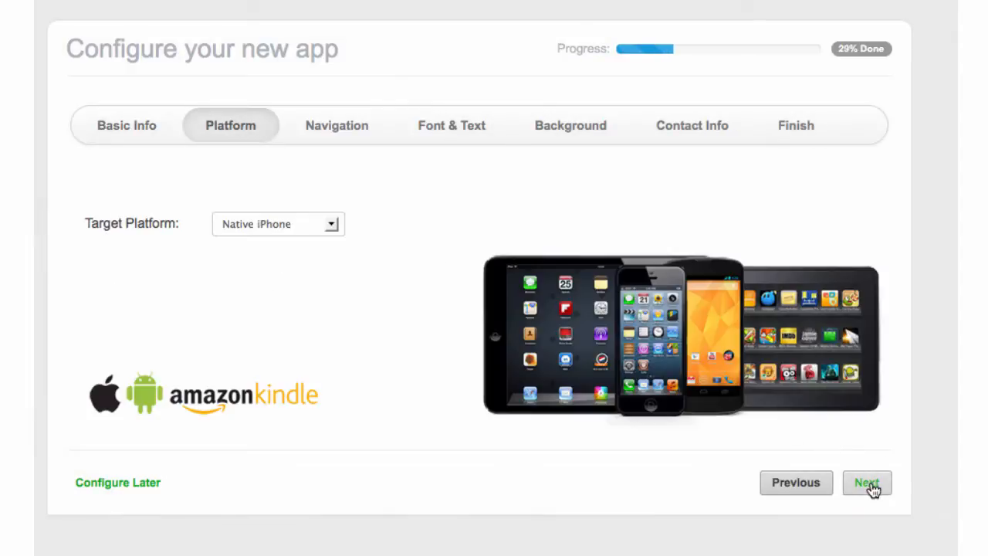
{"action": "left_click", "coordinate": [333, 226]}
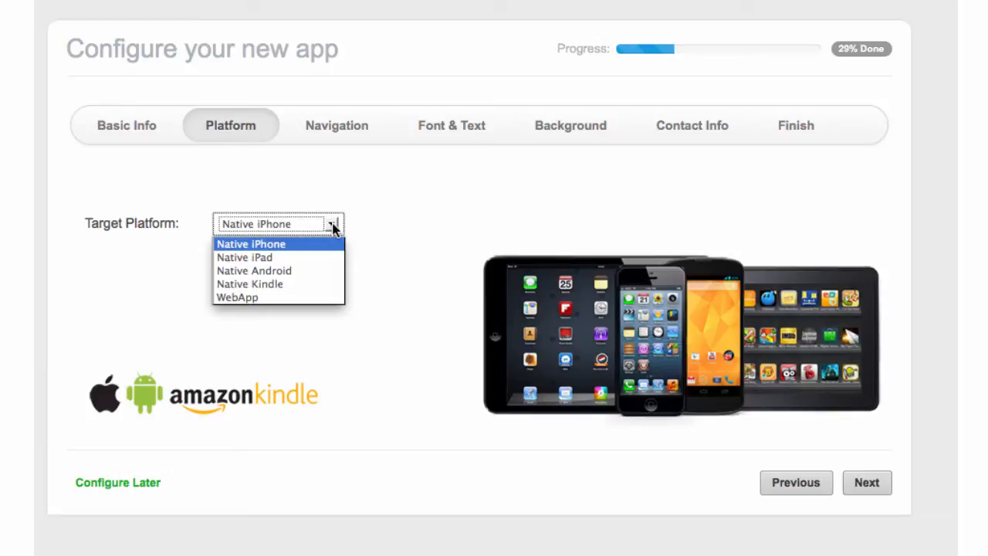
{"action": "left_click", "coordinate": [402, 219]}
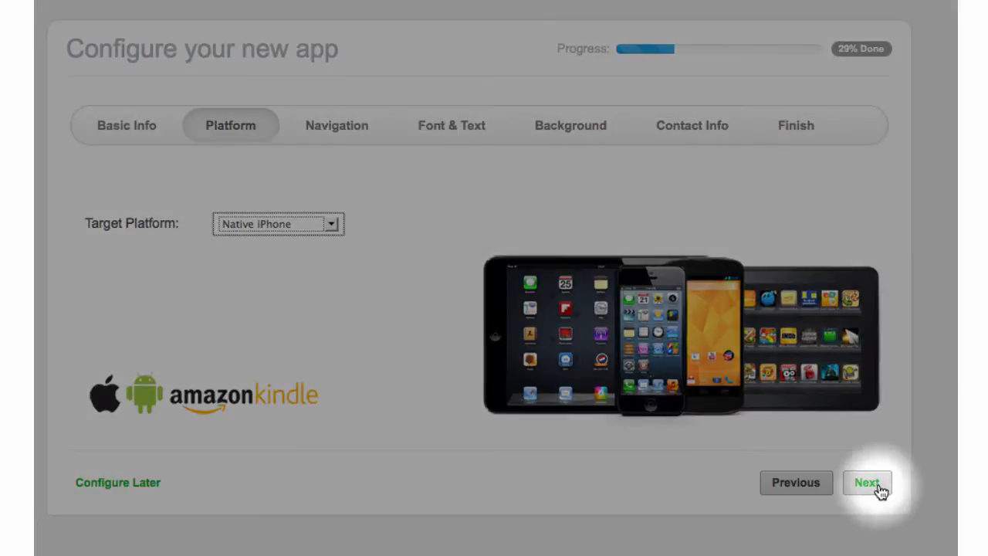
{"action": "left_click", "coordinate": [867, 483]}
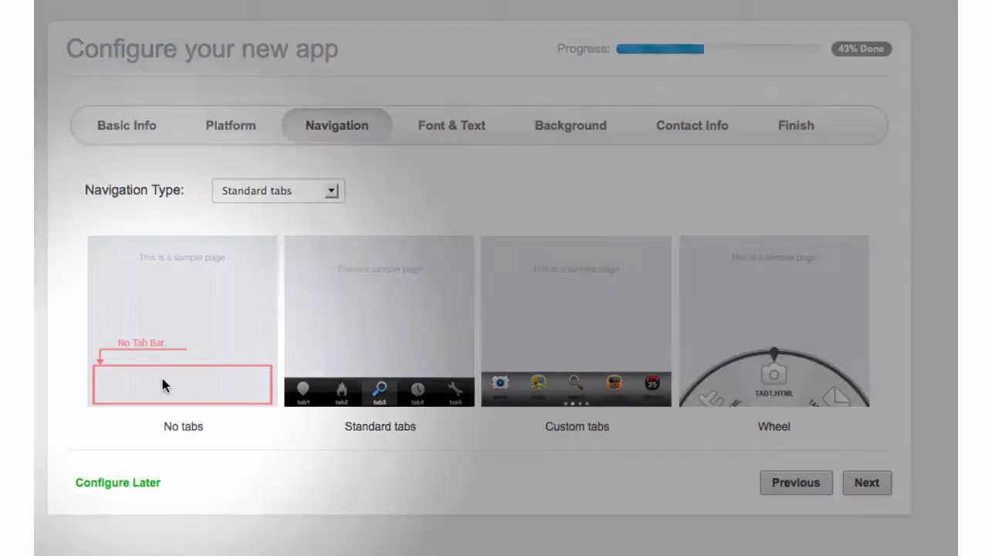
{"action": "left_click", "coordinate": [163, 384]}
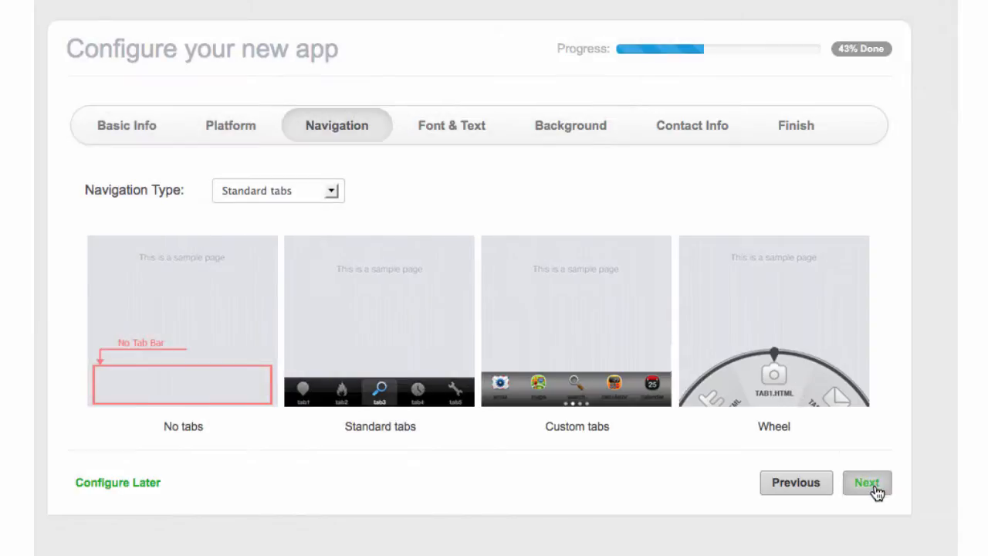
{"action": "left_click", "coordinate": [867, 483]}
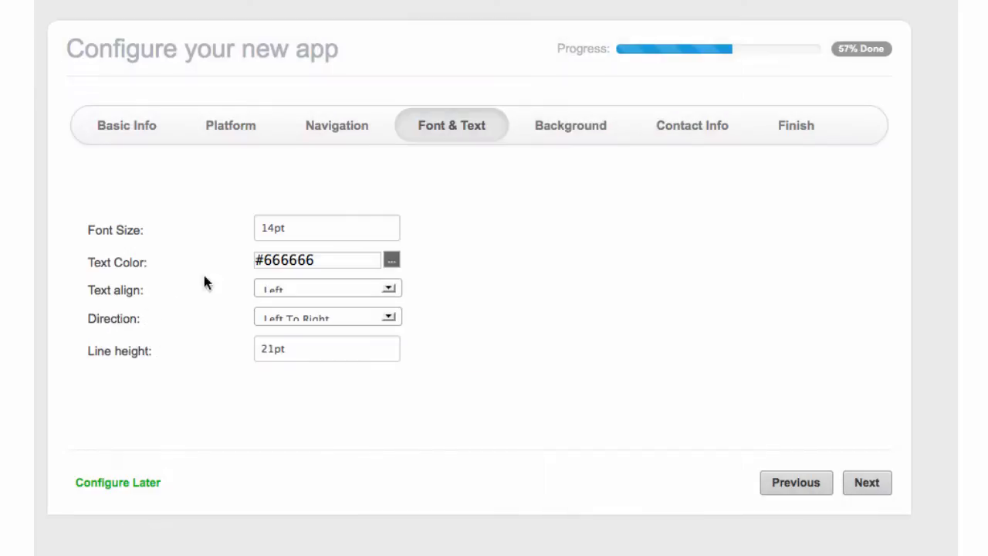
Accept the default Font & Text, Background and Contact Info settings and click Done to finish.
{"action": "left_click", "coordinate": [864, 483]}
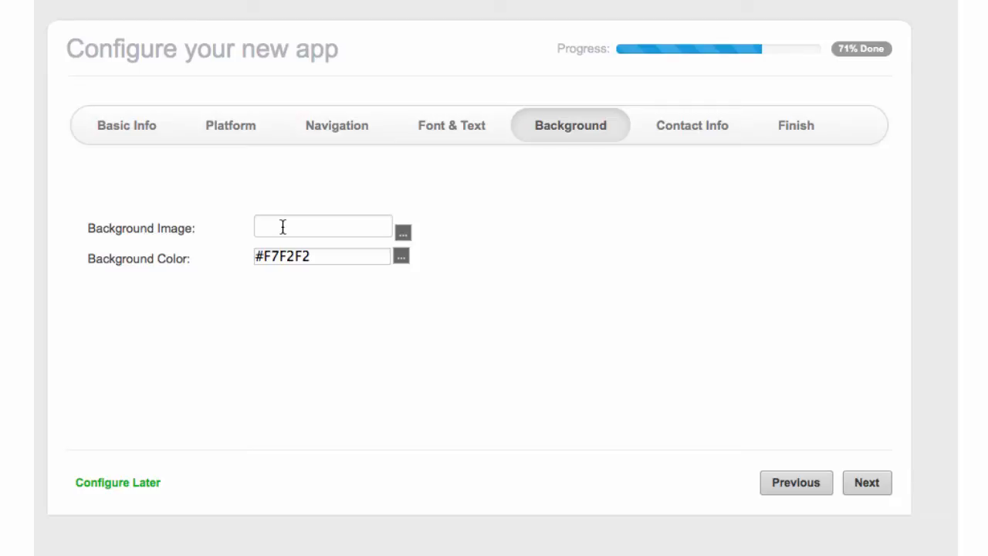
{"action": "left_click", "coordinate": [883, 484]}
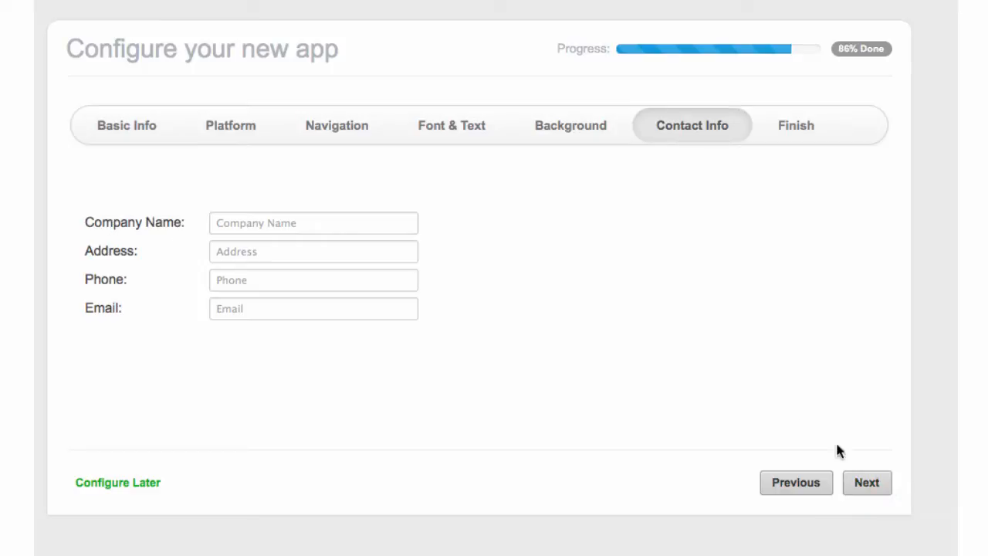
{"action": "left_click", "coordinate": [880, 485]}
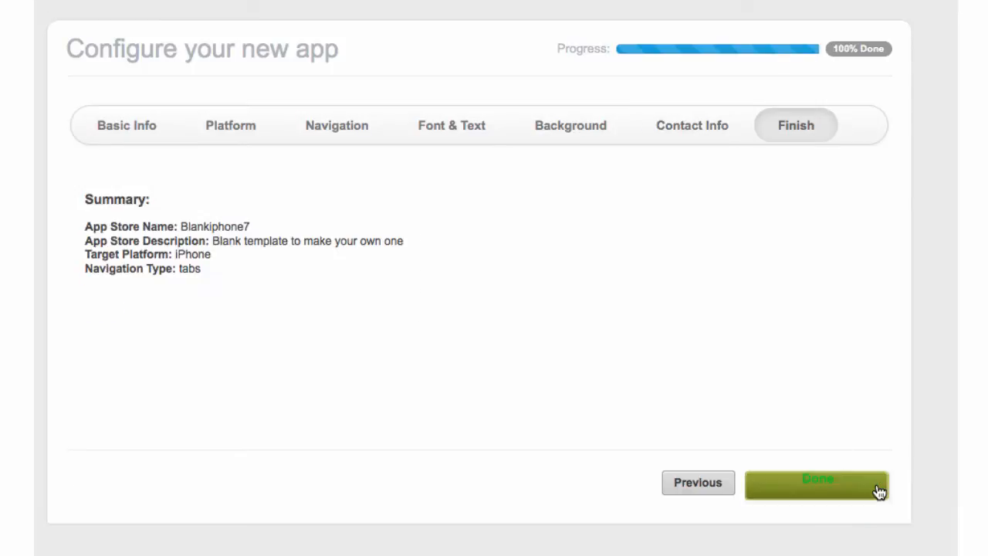
{"action": "left_click", "coordinate": [831, 488]}
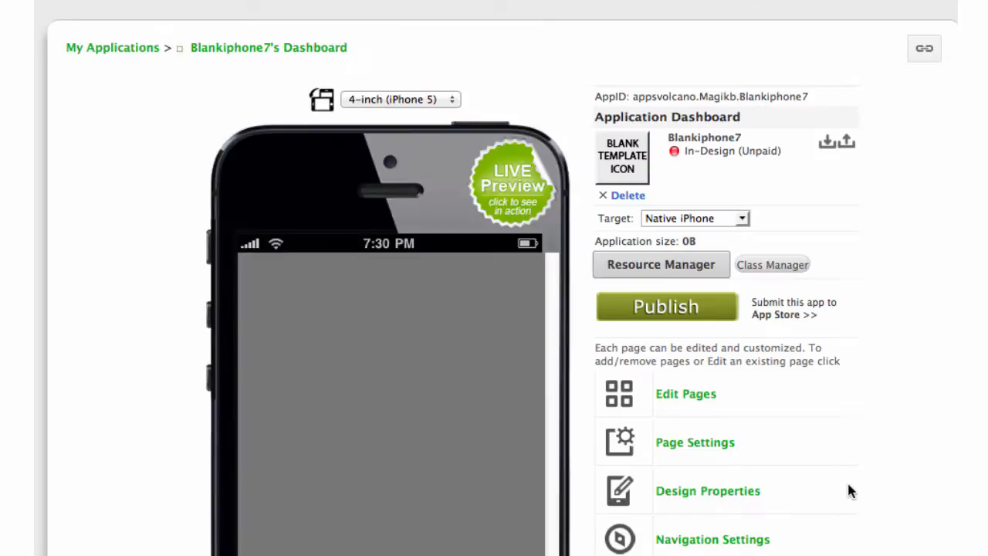
Open the app's page list showing tab1.html to tab4.html.
{"action": "scroll", "coordinate": [893, 459], "scroll_direction": "down", "scroll_amount": 4}
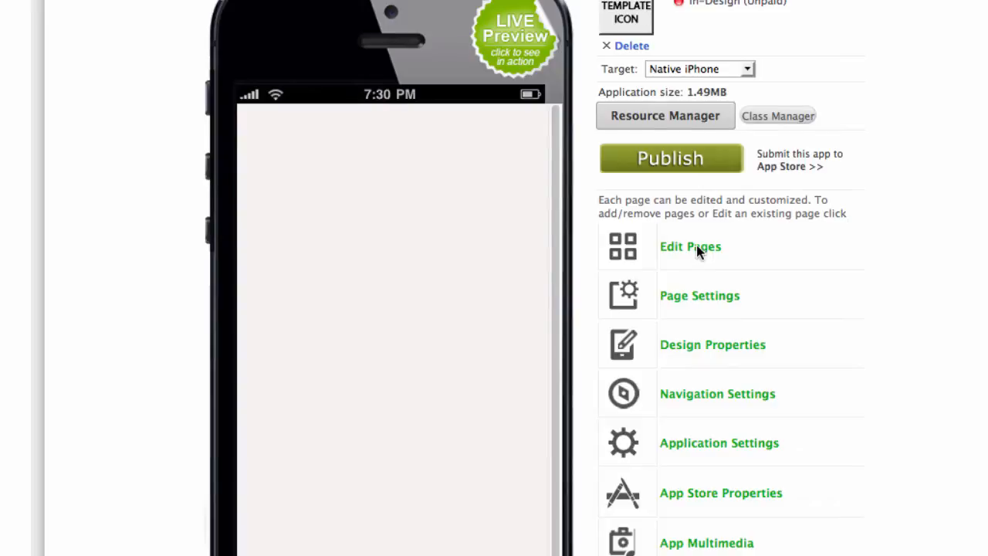
{"action": "left_click", "coordinate": [696, 244]}
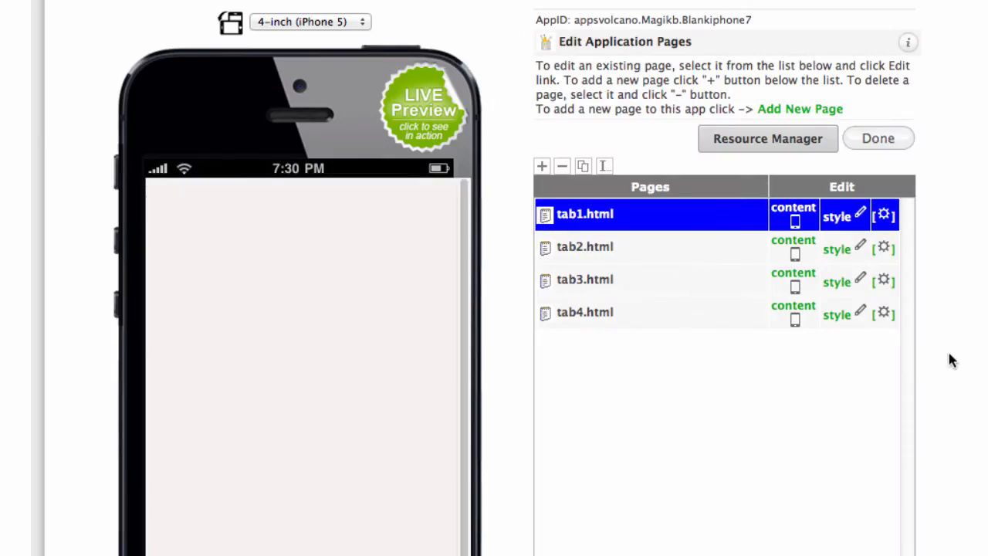
{"action": "scroll", "coordinate": [951, 360], "scroll_direction": "down", "scroll_amount": 5}
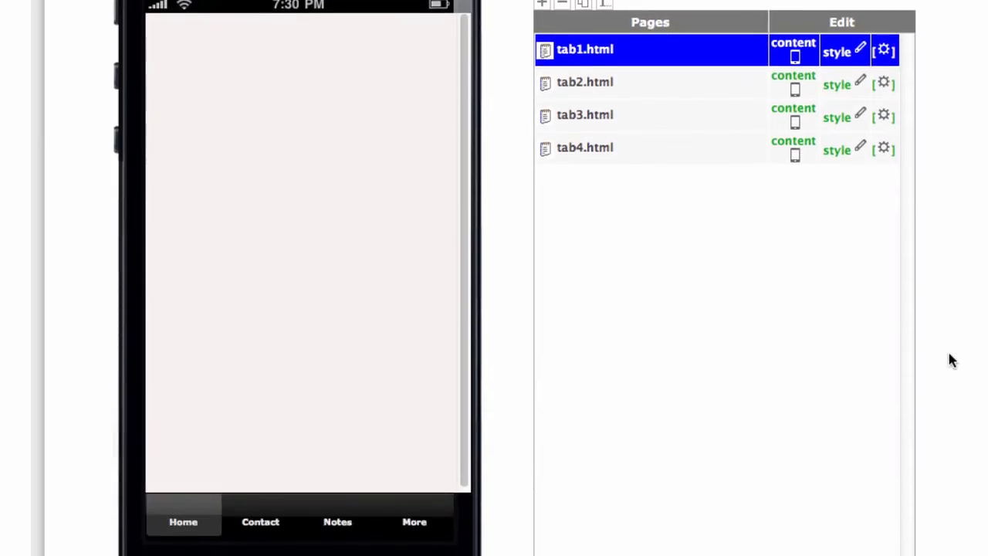
{"action": "scroll", "coordinate": [950, 360], "scroll_direction": "down", "scroll_amount": 1}
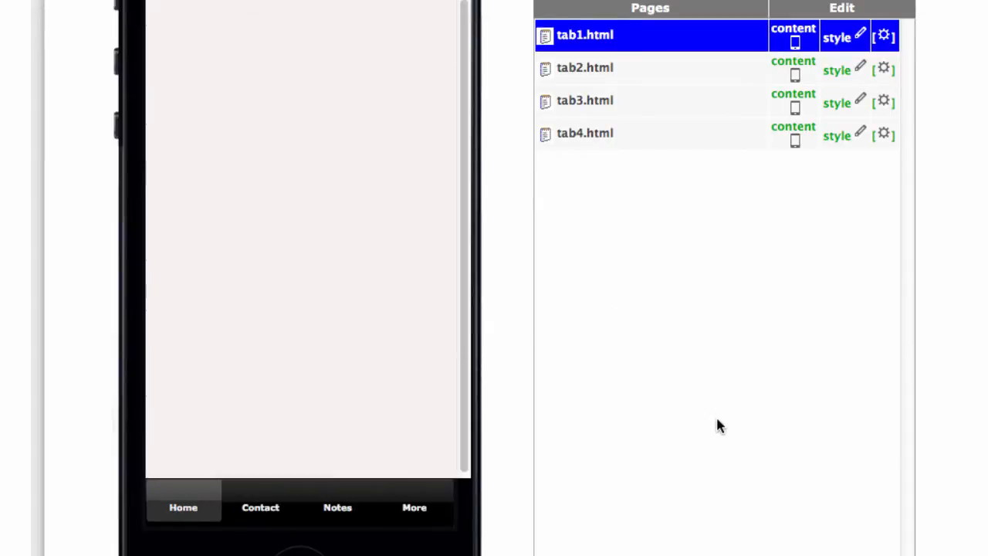
Preview the Contact, Notes, More and Home tab pages on the phone preview.
{"action": "left_click", "coordinate": [262, 508]}
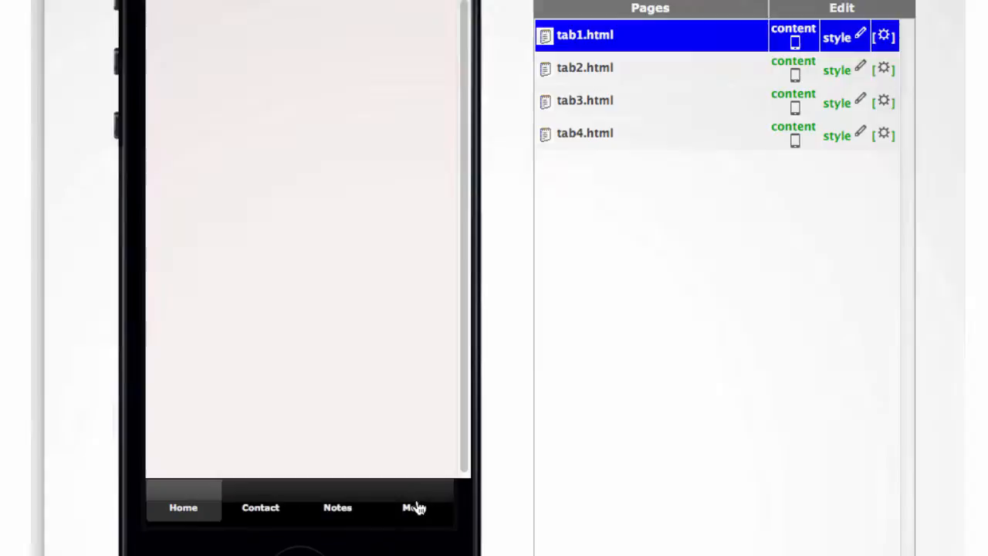
{"action": "left_click", "coordinate": [592, 73]}
{"action": "left_click", "coordinate": [598, 107]}
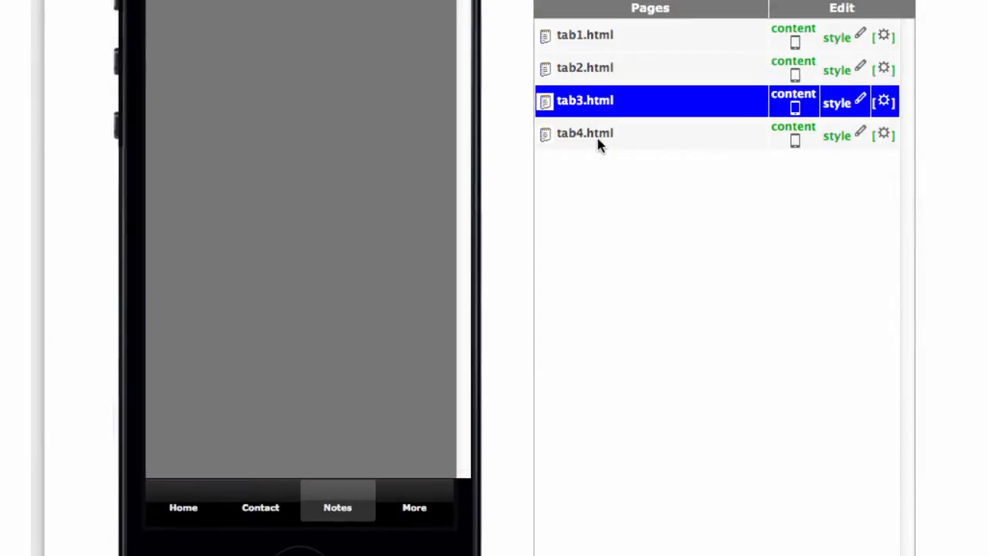
{"action": "left_click", "coordinate": [598, 143]}
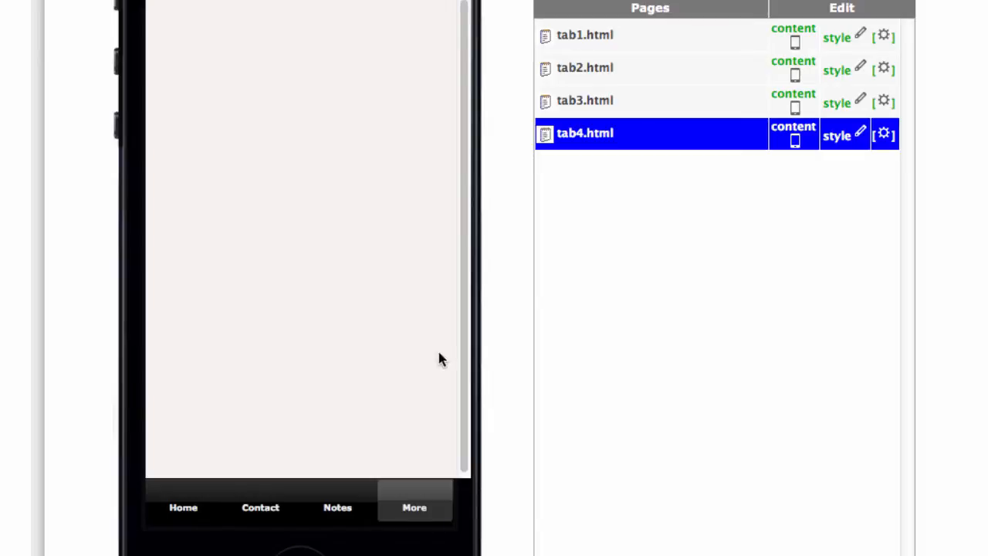
{"action": "left_click", "coordinate": [594, 42]}
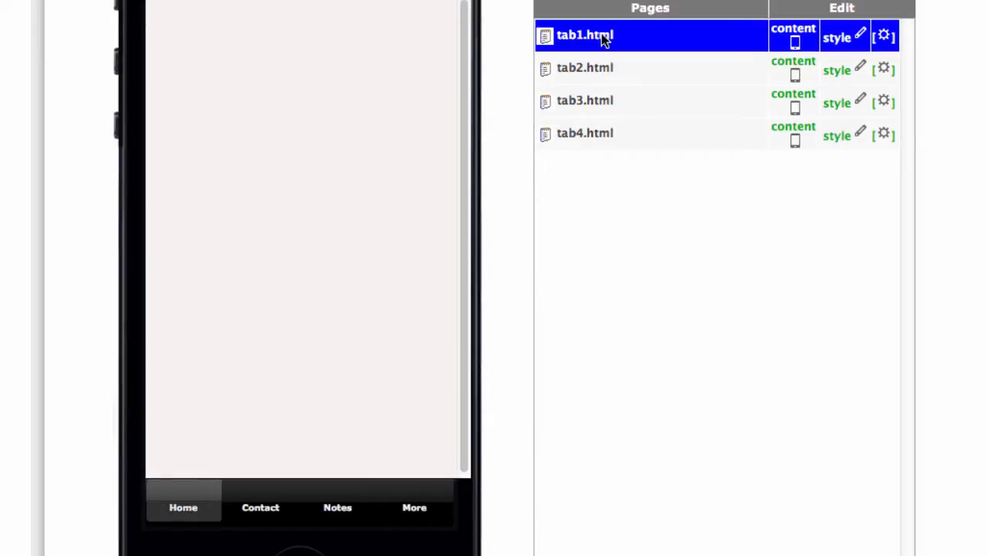
{"action": "left_click", "coordinate": [170, 492]}
{"action": "scroll", "coordinate": [759, 208], "scroll_direction": "up", "scroll_amount": 1}
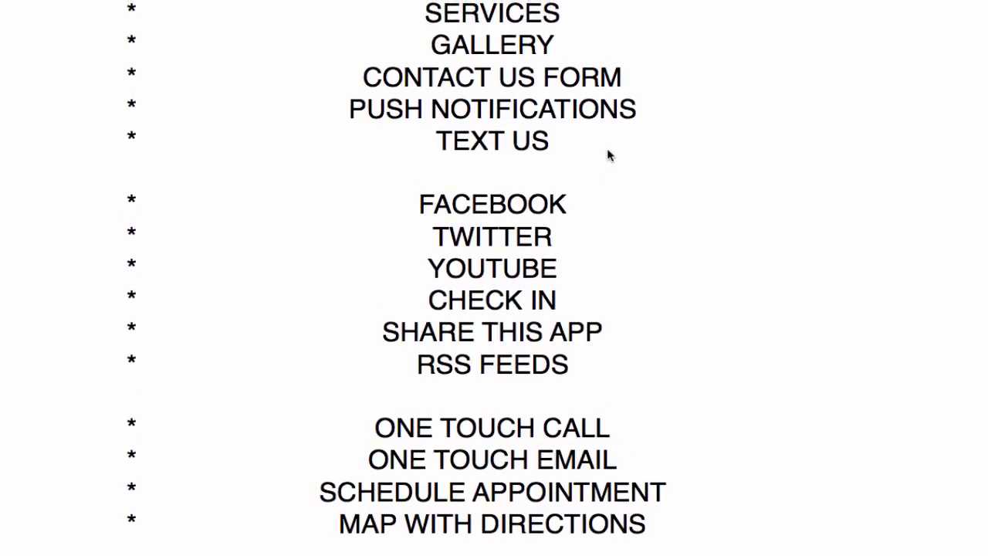
{"action": "scroll", "coordinate": [603, 150], "scroll_direction": "down", "scroll_amount": 3}
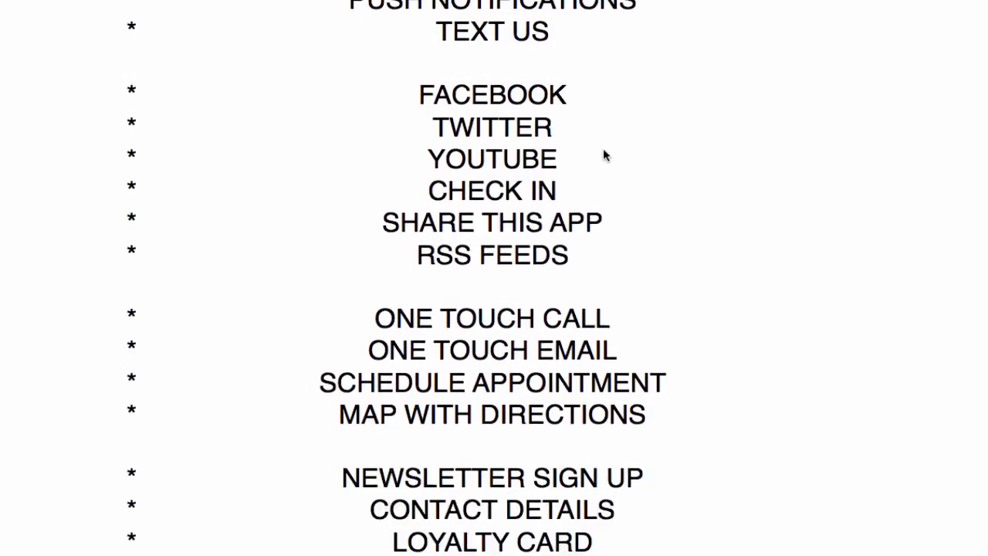
{"action": "scroll", "coordinate": [603, 151], "scroll_direction": "up", "scroll_amount": 3}
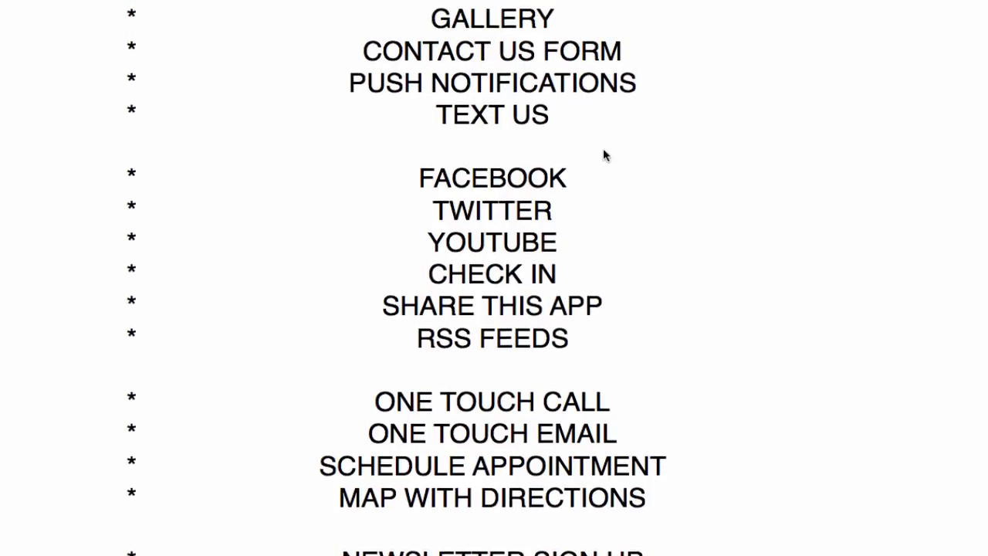
{"action": "scroll", "coordinate": [606, 155], "scroll_direction": "up", "scroll_amount": 1}
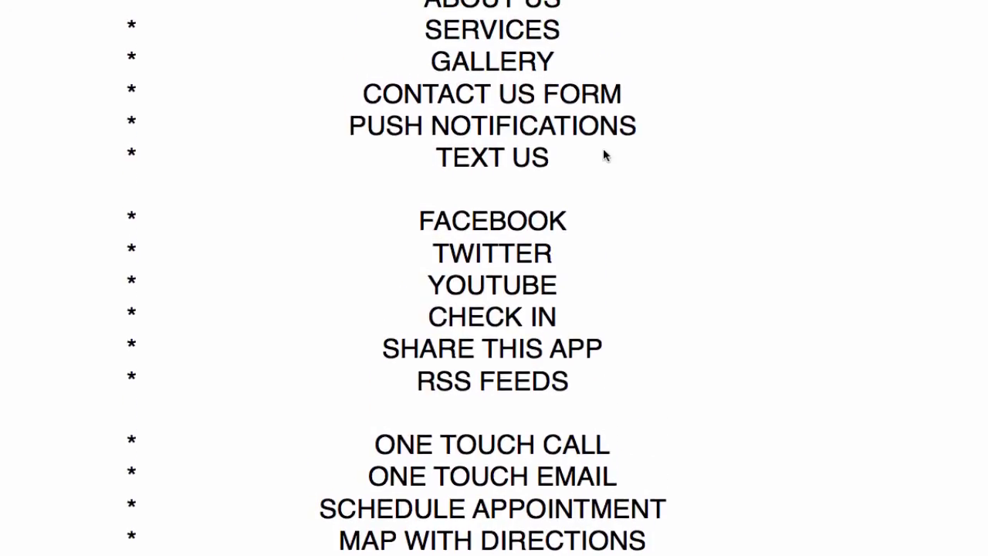
{"action": "scroll", "coordinate": [605, 154], "scroll_direction": "up", "scroll_amount": 1}
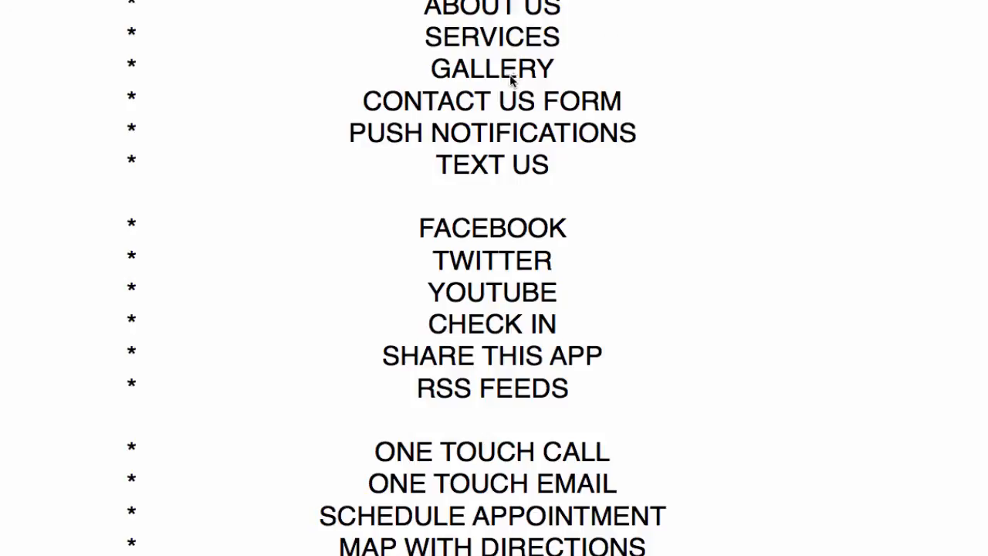
{"action": "left_click", "coordinate": [513, 173]}
{"action": "scroll", "coordinate": [573, 376], "scroll_direction": "down", "scroll_amount": 1}
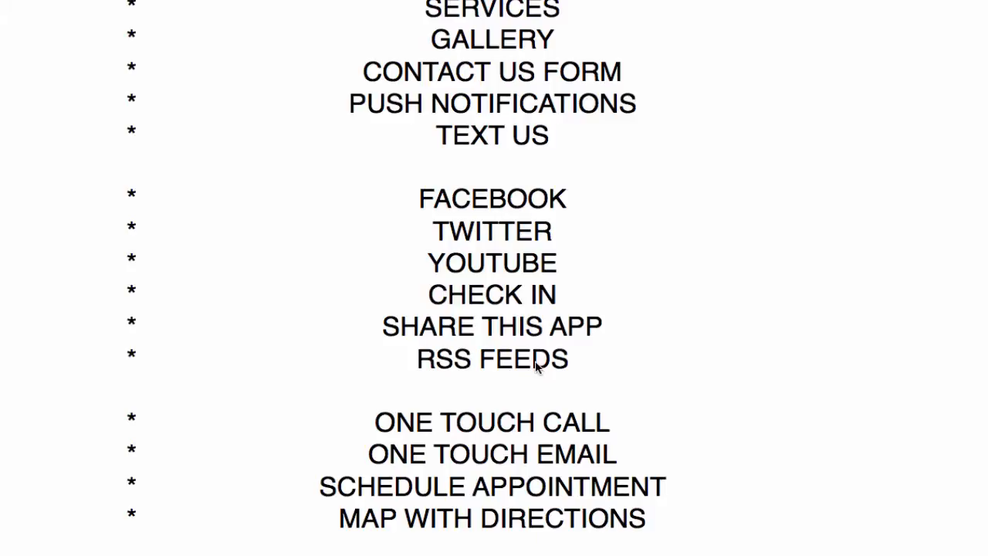
{"action": "scroll", "coordinate": [536, 367], "scroll_direction": "down", "scroll_amount": 2}
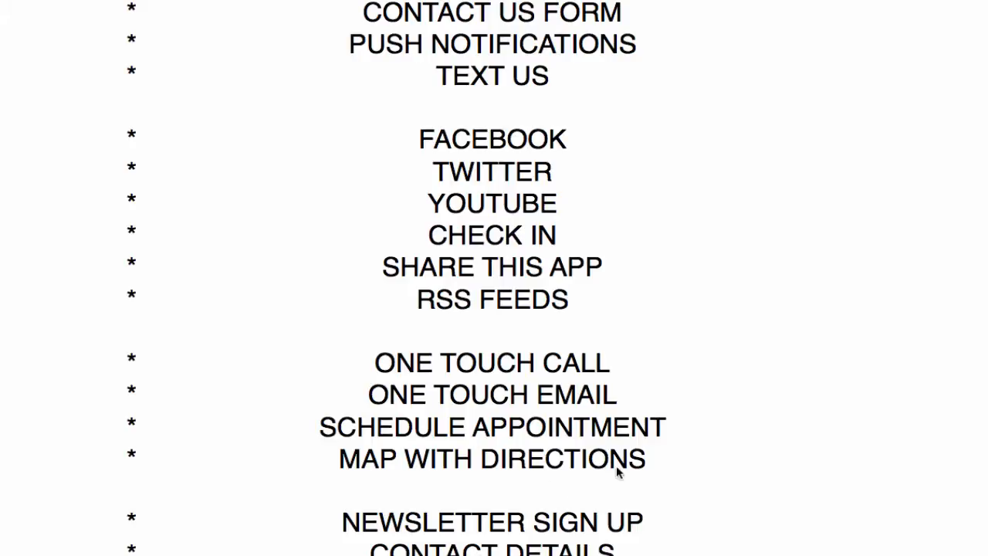
{"action": "scroll", "coordinate": [618, 467], "scroll_direction": "down", "scroll_amount": 2}
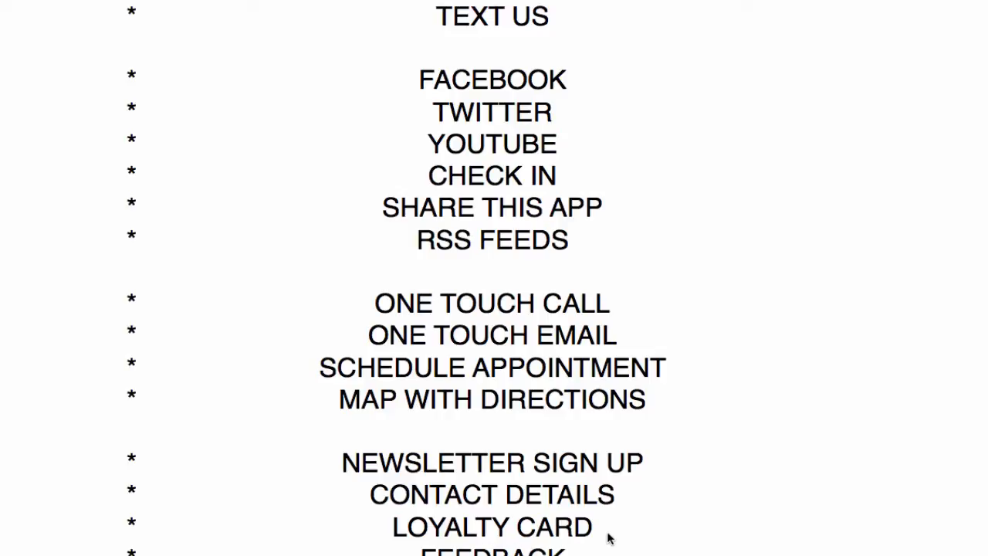
{"action": "scroll", "coordinate": [629, 459], "scroll_direction": "up", "scroll_amount": 1}
{"action": "scroll", "coordinate": [627, 459], "scroll_direction": "up", "scroll_amount": 4}
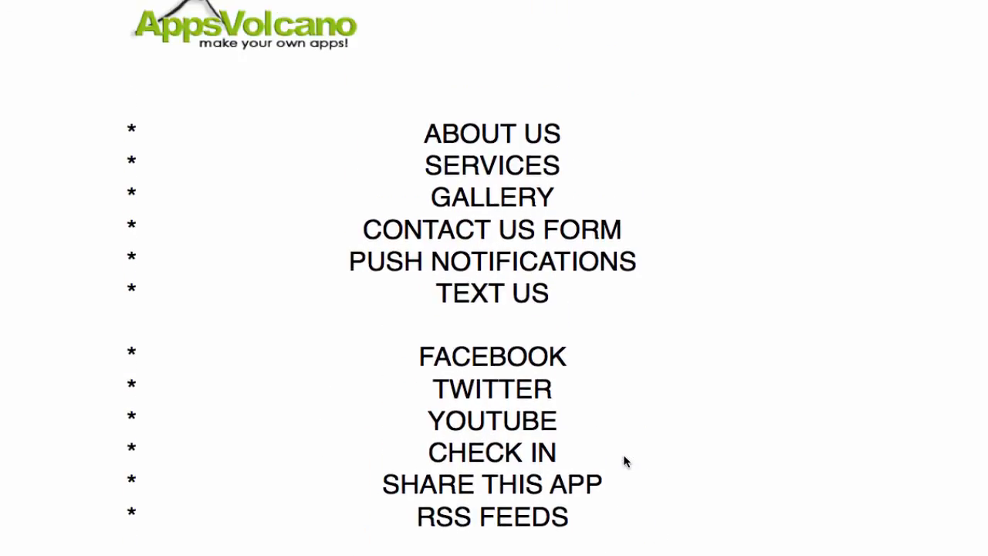
{"action": "scroll", "coordinate": [626, 460], "scroll_direction": "down", "scroll_amount": 7}
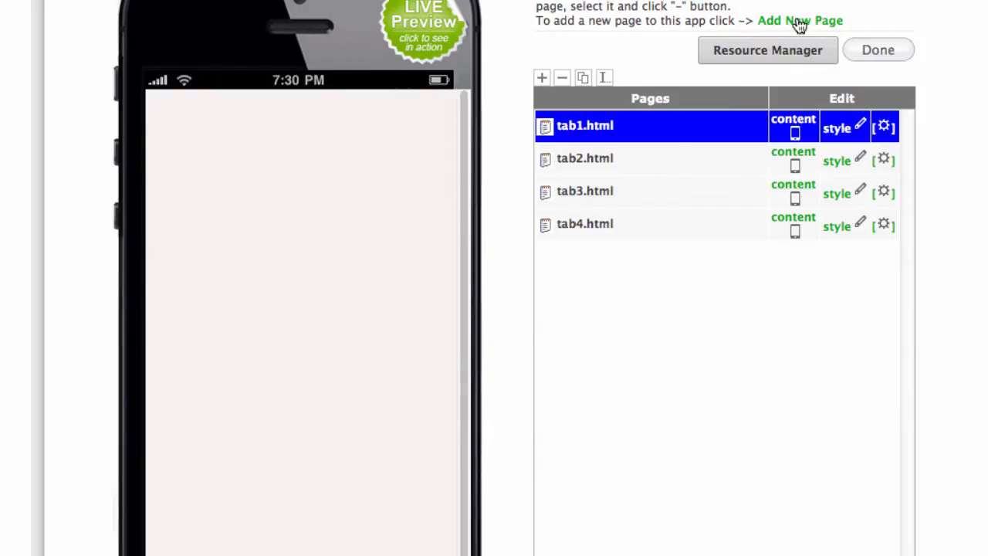
Start a new page and browse the page templates in grid view.
{"action": "left_click", "coordinate": [798, 23]}
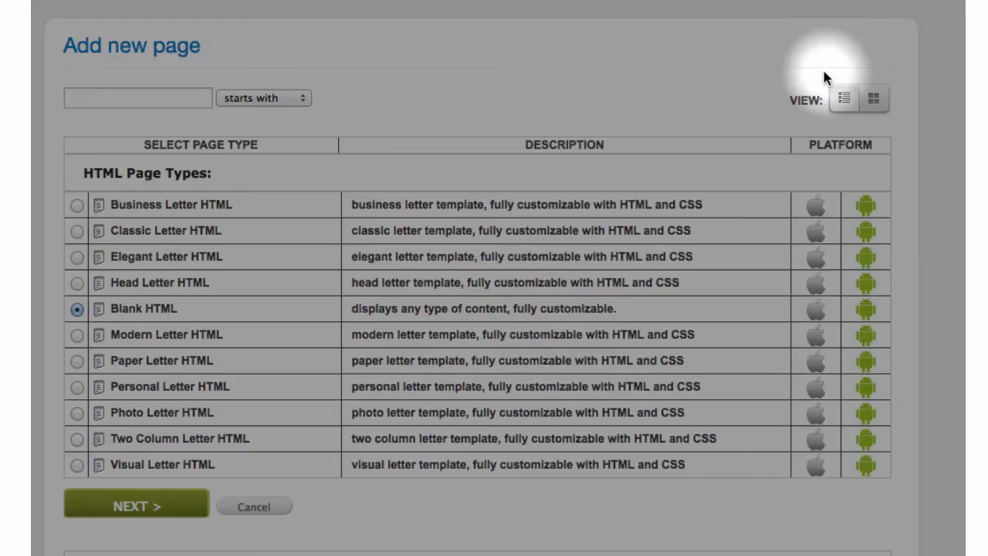
{"action": "left_click", "coordinate": [875, 103]}
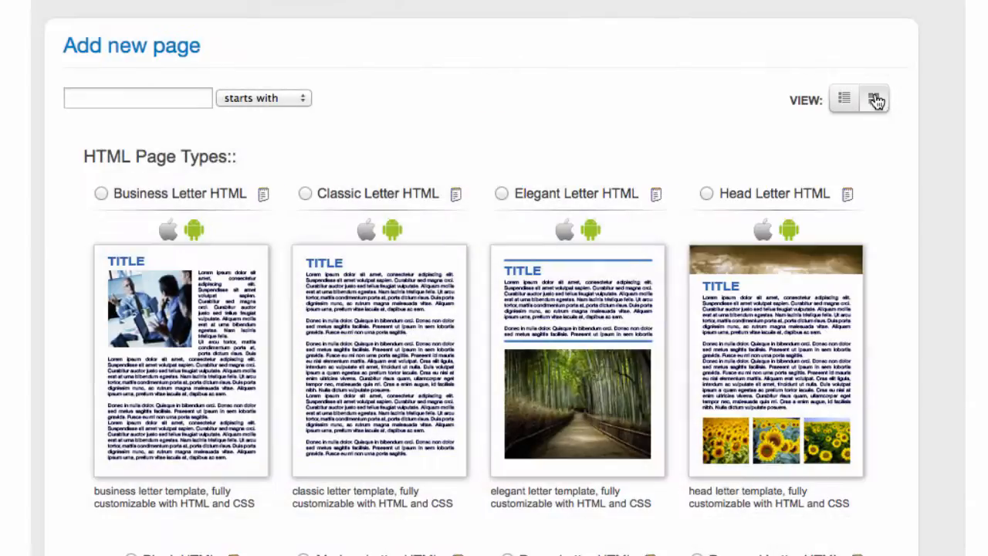
{"action": "scroll", "coordinate": [494, 251], "scroll_direction": "down", "scroll_amount": 10}
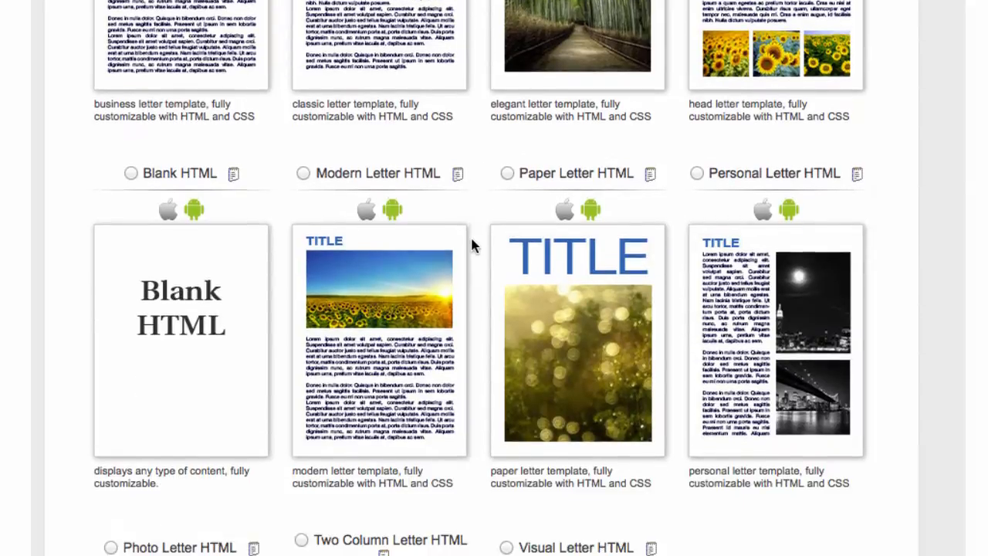
{"action": "scroll", "coordinate": [472, 245], "scroll_direction": "down", "scroll_amount": 8}
{"action": "scroll", "coordinate": [472, 245], "scroll_direction": "up", "scroll_amount": 15}
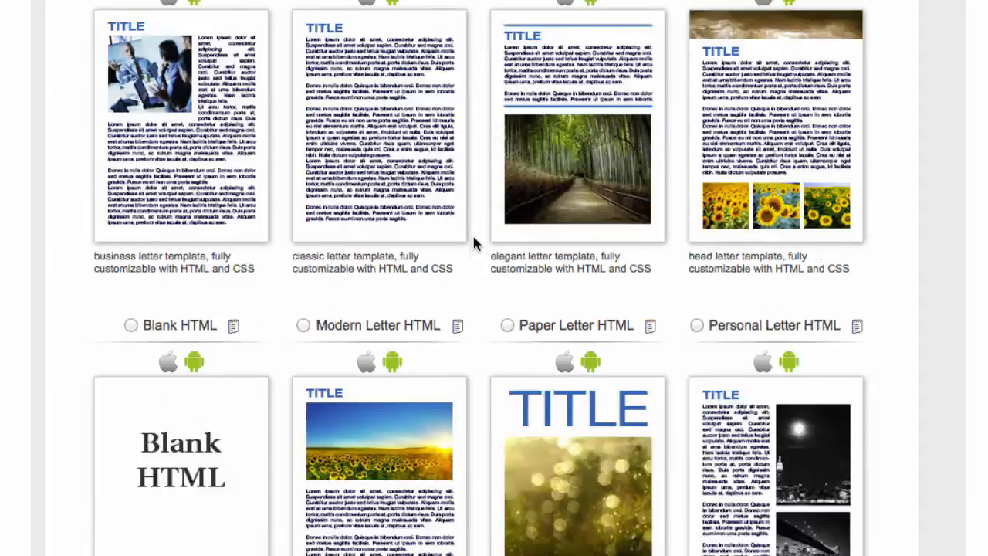
{"action": "scroll", "coordinate": [474, 244], "scroll_direction": "down", "scroll_amount": 2}
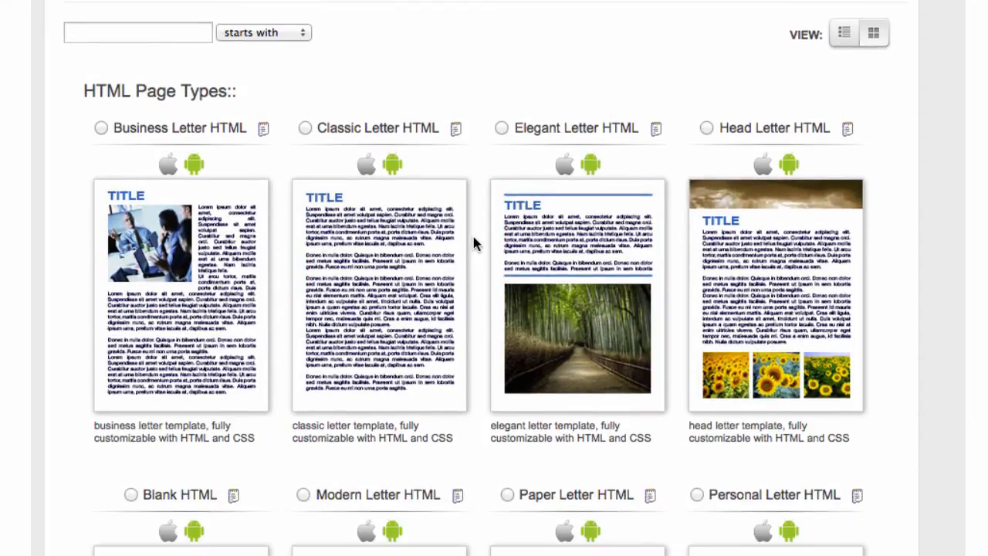
{"action": "scroll", "coordinate": [474, 244], "scroll_direction": "down", "scroll_amount": 2}
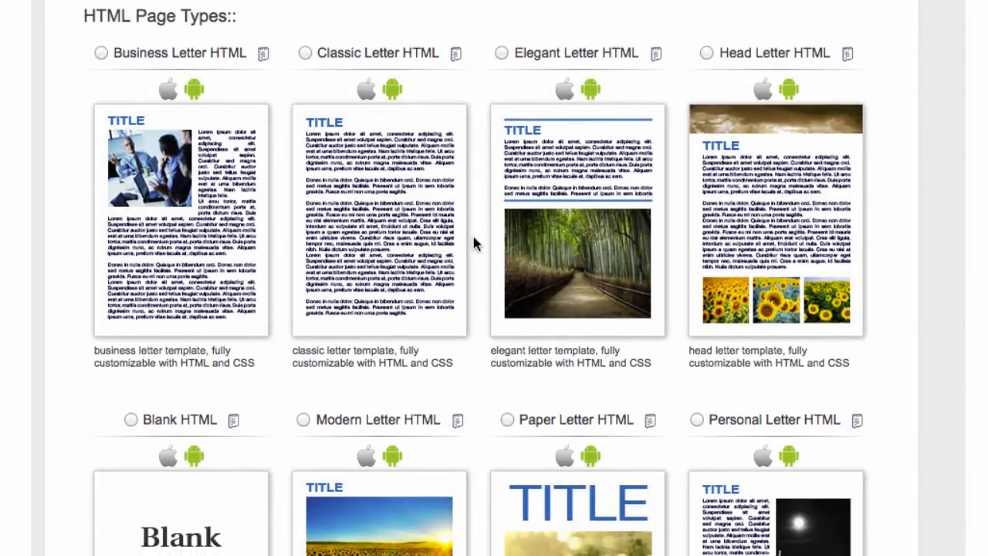
{"action": "scroll", "coordinate": [474, 244], "scroll_direction": "down", "scroll_amount": 2}
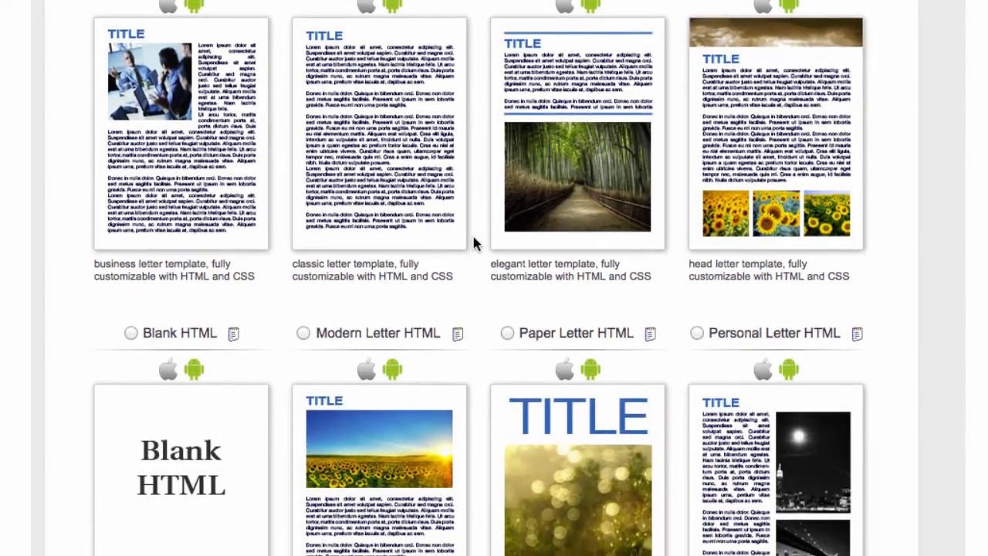
{"action": "scroll", "coordinate": [474, 244], "scroll_direction": "up", "scroll_amount": 3}
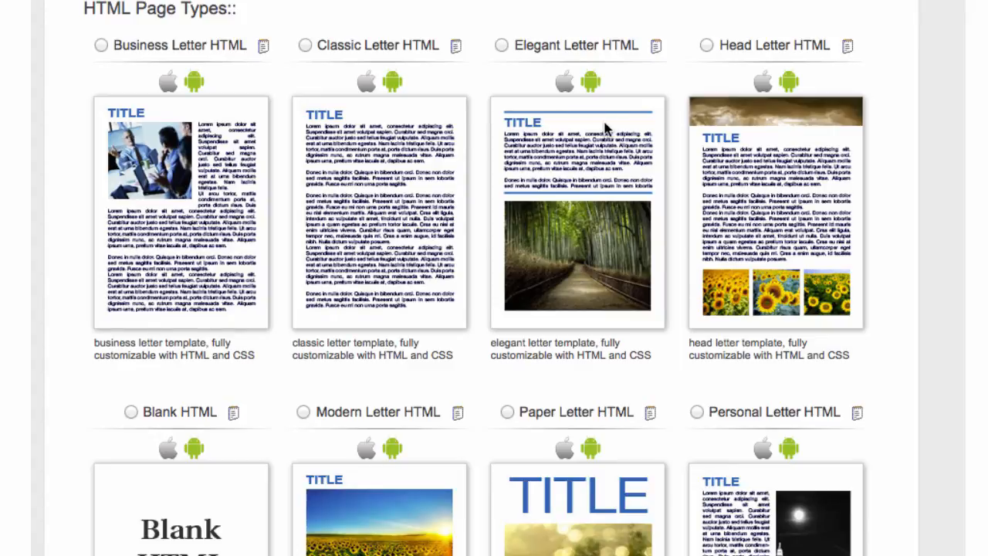
{"action": "scroll", "coordinate": [604, 127], "scroll_direction": "down", "scroll_amount": 3}
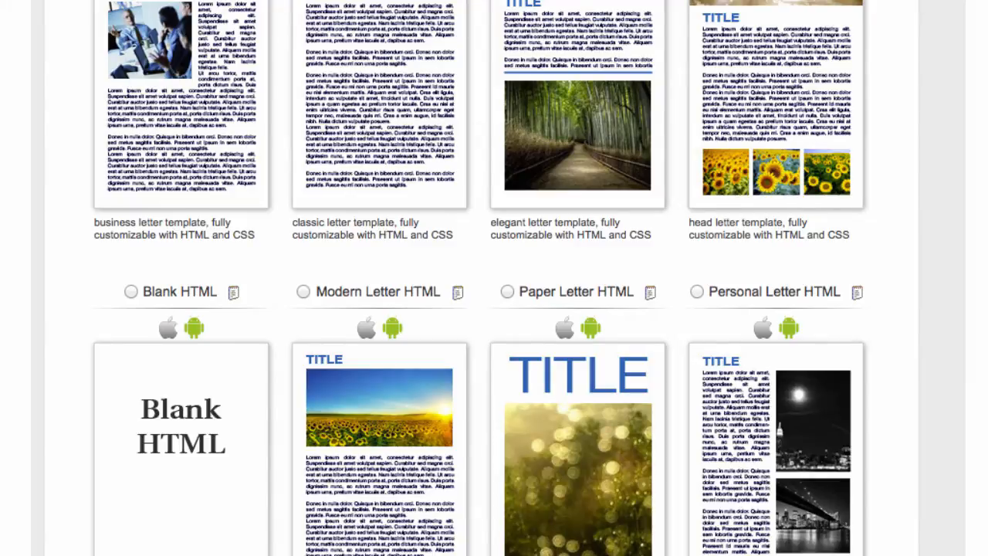
{"action": "scroll", "coordinate": [99, 9], "scroll_direction": "up", "scroll_amount": 2}
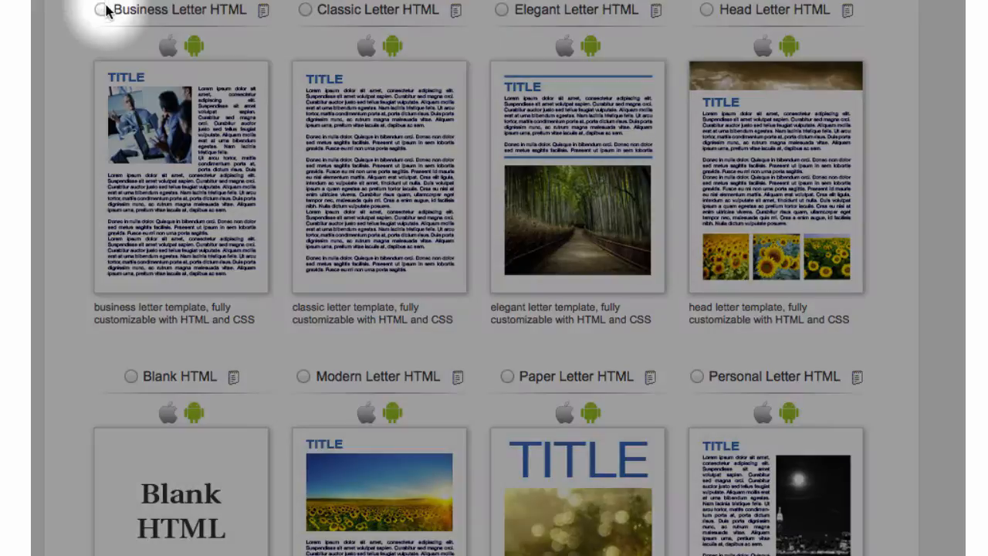
Choose the Business Letter HTML template and continue to naming the page.
{"action": "left_click", "coordinate": [102, 11]}
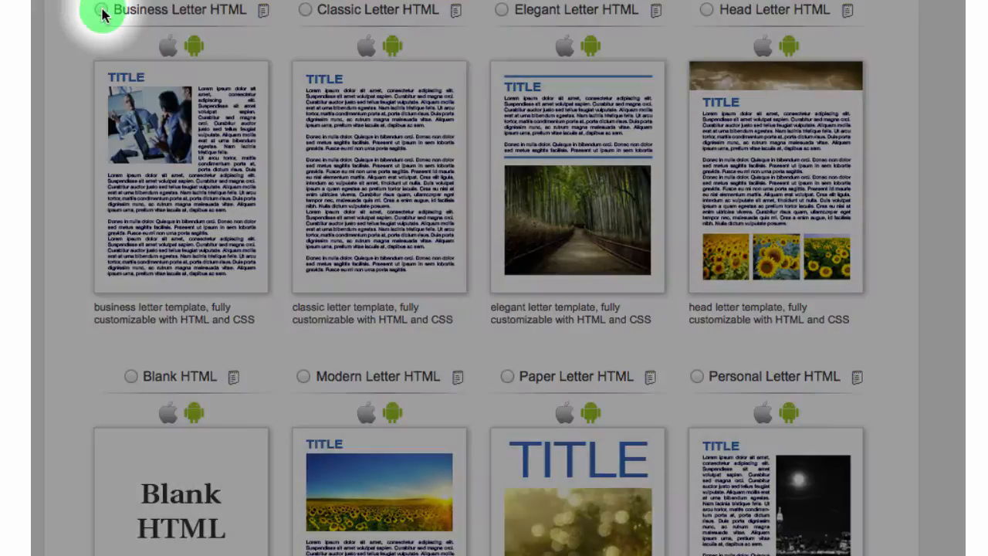
{"action": "scroll", "coordinate": [194, 25], "scroll_direction": "down", "scroll_amount": 7}
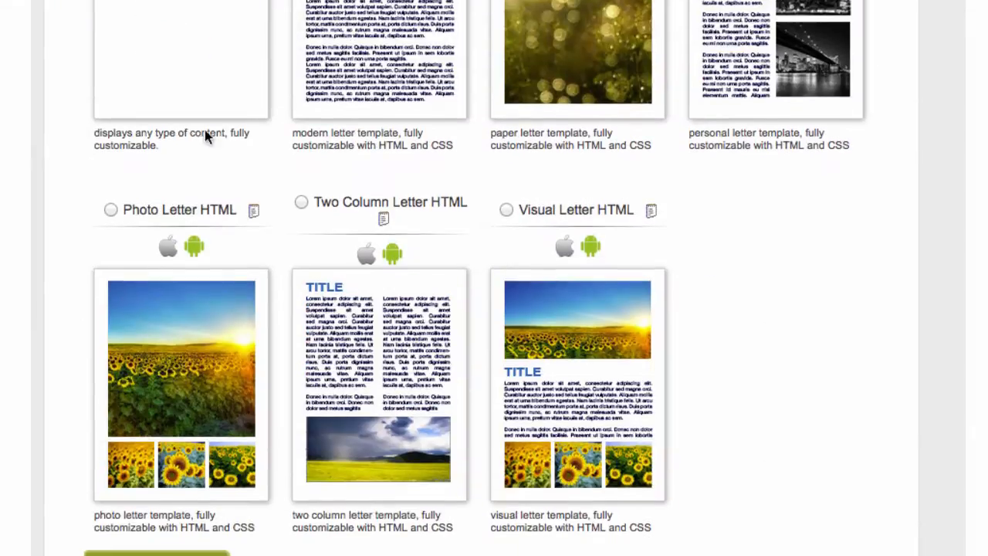
{"action": "scroll", "coordinate": [204, 136], "scroll_direction": "down", "scroll_amount": 3}
{"action": "left_click", "coordinate": [163, 362]}
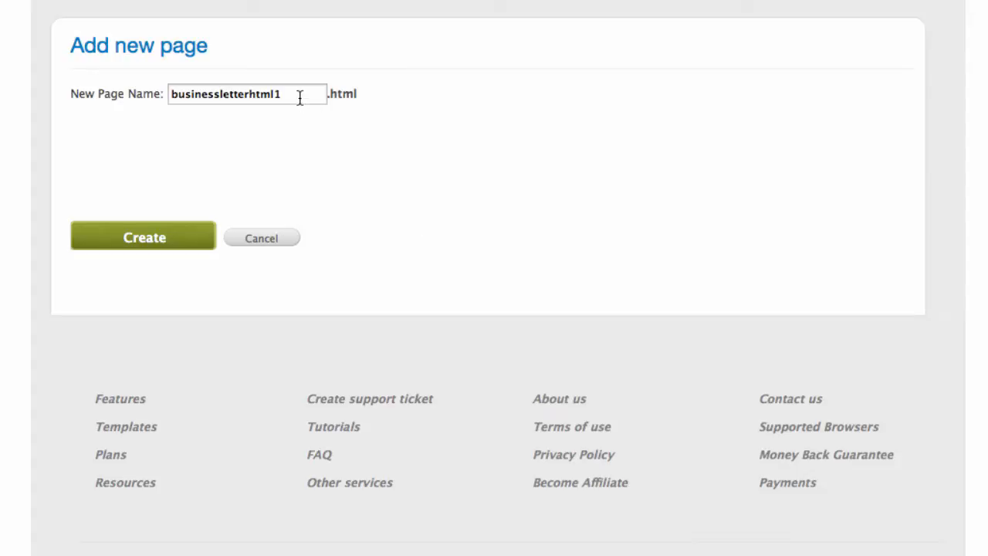
Create the new page with the name aboutus.
{"action": "left_click_drag", "start_coordinate": [300, 95], "coordinate": [73, 83]}
{"action": "type", "text": "abou"}
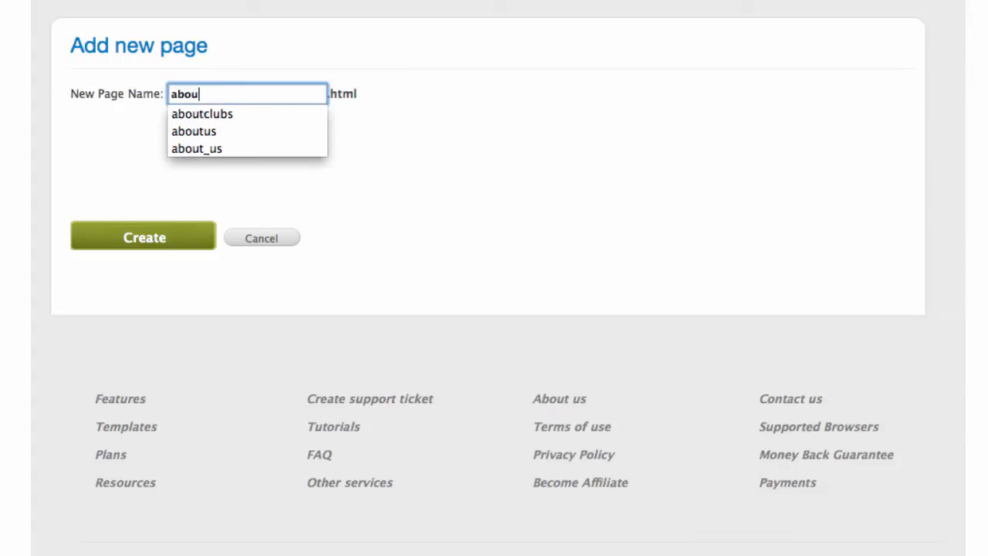
{"action": "type", "text": "tus"}
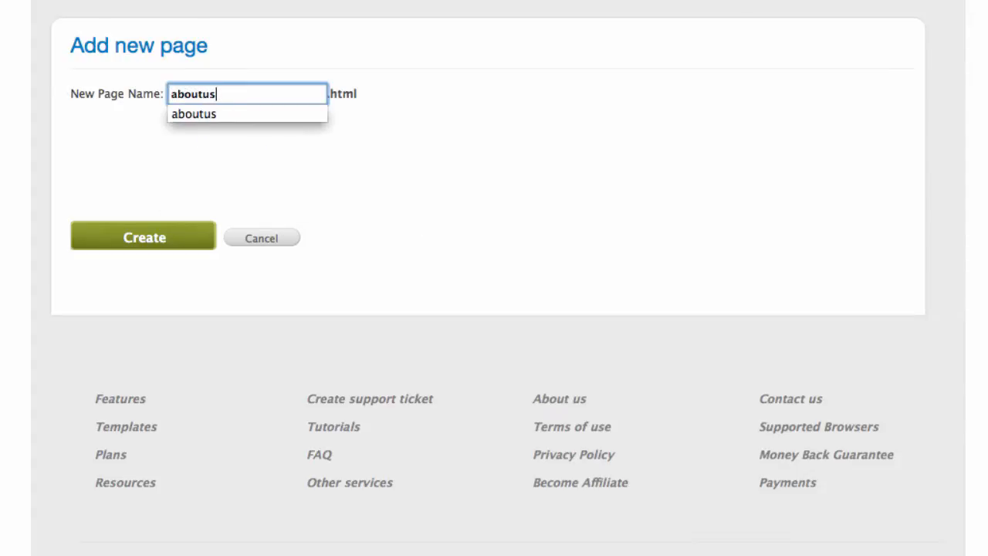
{"action": "left_click", "coordinate": [162, 244]}
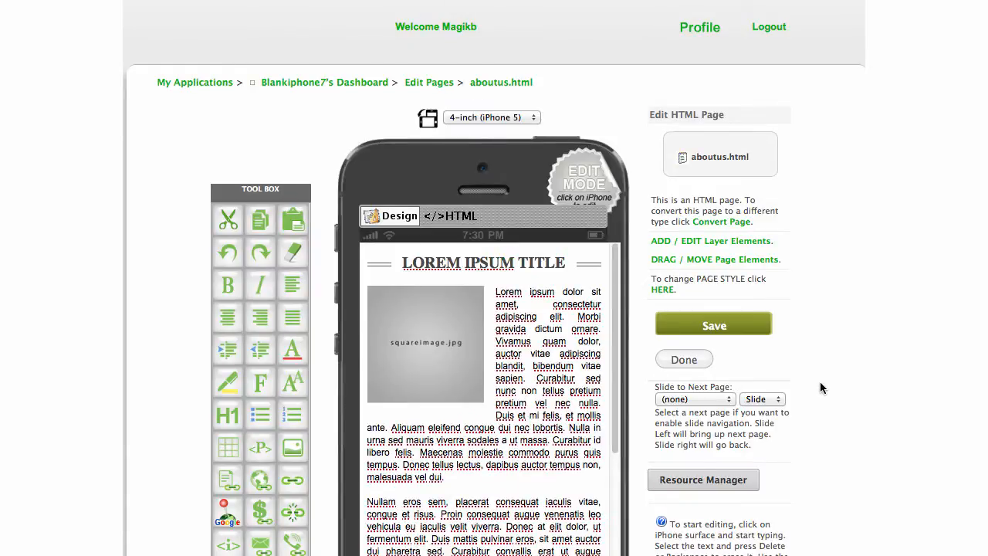
Retitle the heading 'About us' and push the first paragraph below the image placeholder.
{"action": "scroll", "coordinate": [821, 380], "scroll_direction": "down", "scroll_amount": 4}
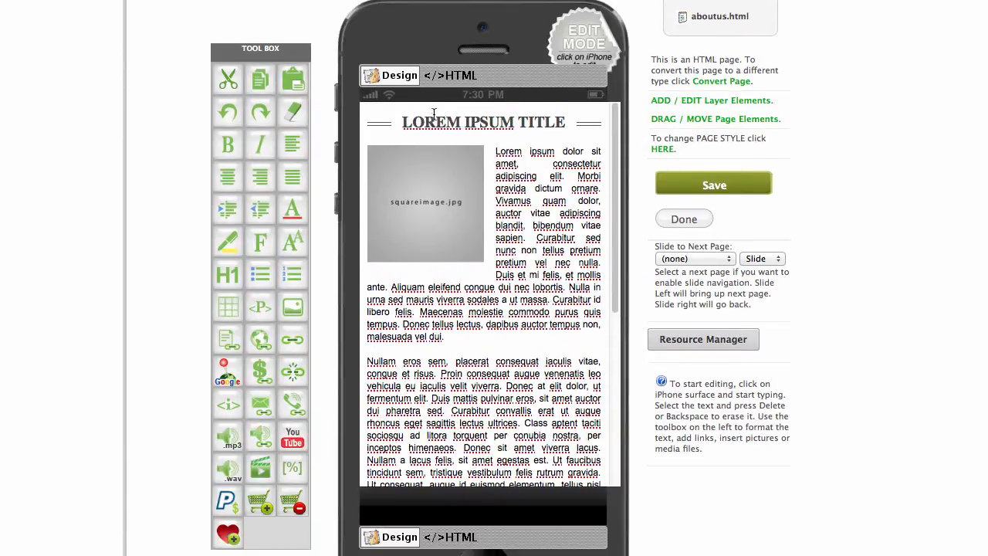
{"action": "left_click_drag", "start_coordinate": [403, 121], "coordinate": [562, 120]}
{"action": "type", "text": "About us"}
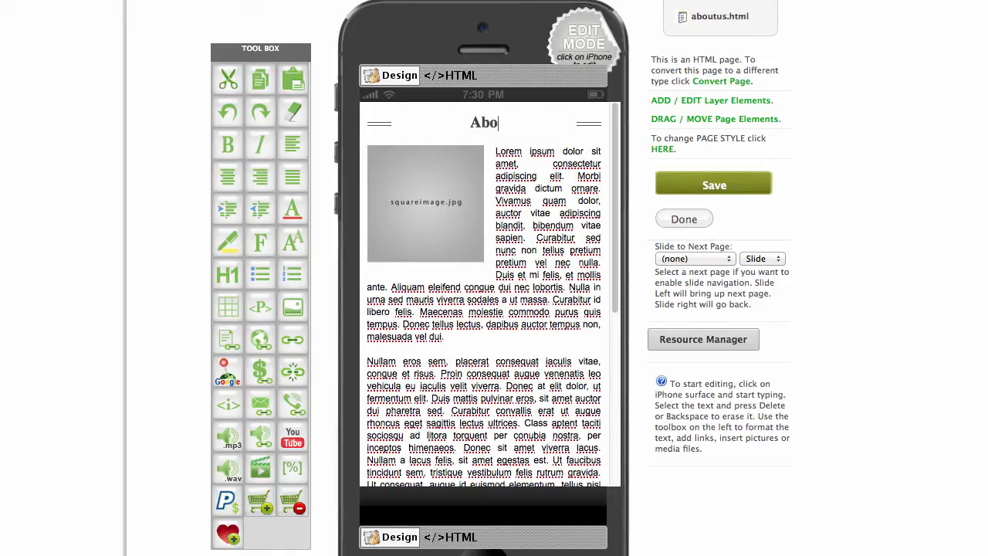
{"action": "left_click", "coordinate": [496, 152]}
{"action": "key", "text": "Return"}
{"action": "key", "text": "Return"}
{"action": "key", "text": "Return"}
{"action": "key", "text": "Return"}
{"action": "key", "text": "Return"}
{"action": "key", "text": "Return"}
{"action": "key", "text": "Return"}
{"action": "key", "text": "Return"}
{"action": "key", "text": "Return"}
{"action": "key", "text": "Return"}
{"action": "key", "text": "Return"}
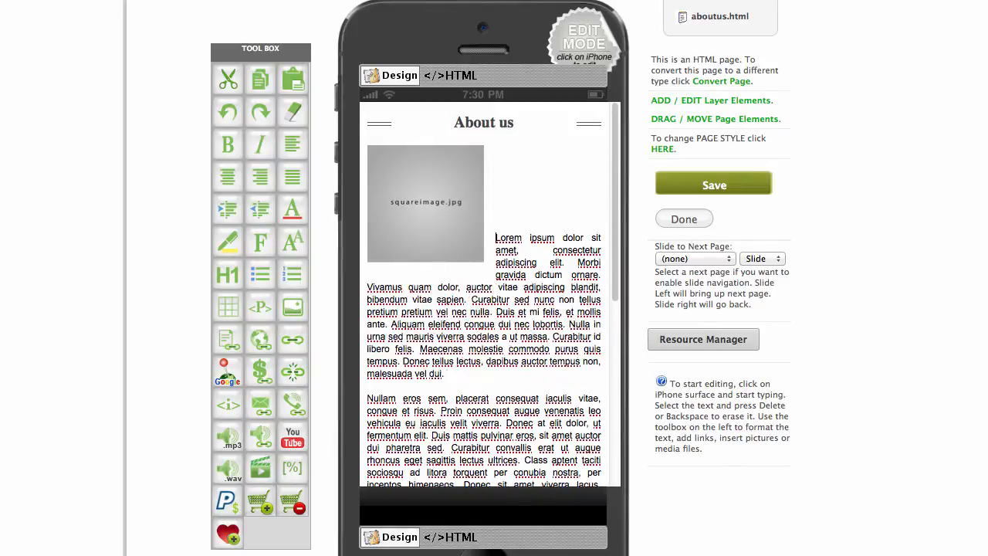
{"action": "left_click", "coordinate": [454, 178]}
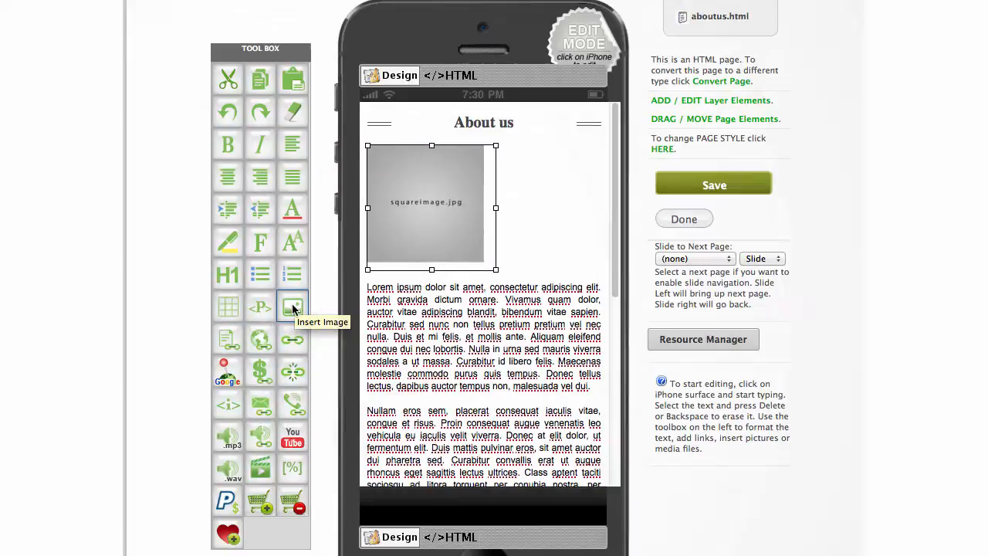
Upload make_mobile_apps_create_app_iphone_ipad_kindle_android.jpg and insert it in place of the placeholder image.
{"action": "left_click", "coordinate": [293, 308]}
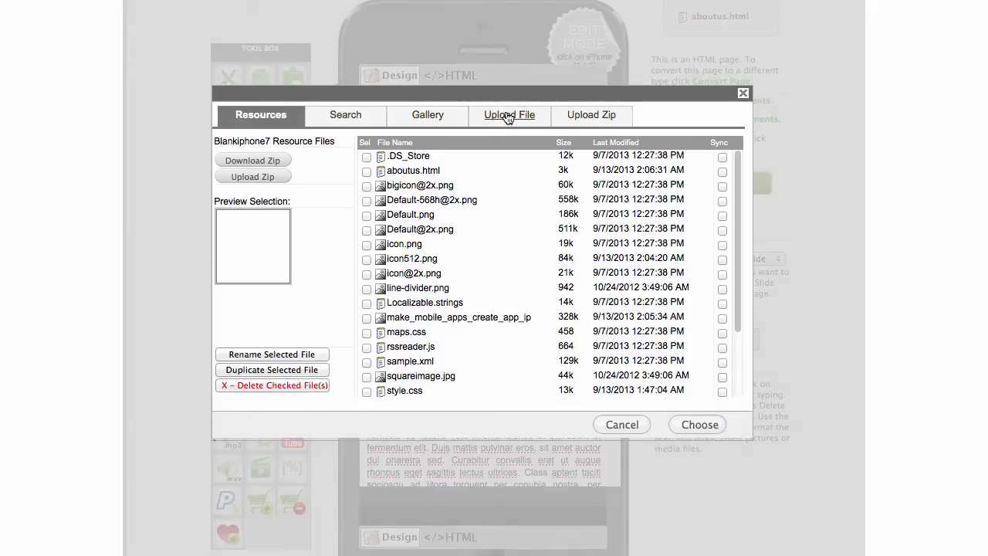
{"action": "left_click", "coordinate": [506, 115]}
{"action": "left_click", "coordinate": [289, 220]}
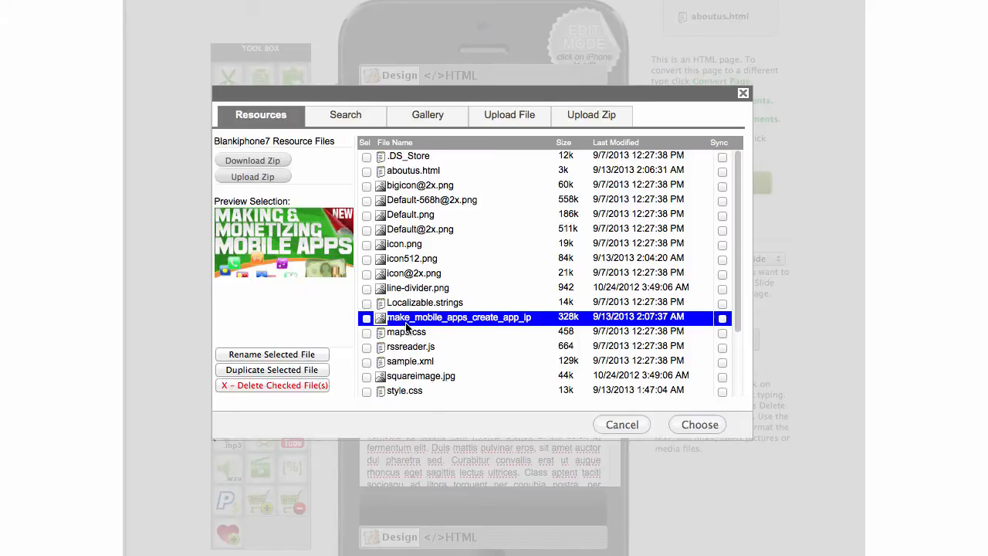
{"action": "scroll", "coordinate": [580, 332], "scroll_direction": "down", "scroll_amount": 3}
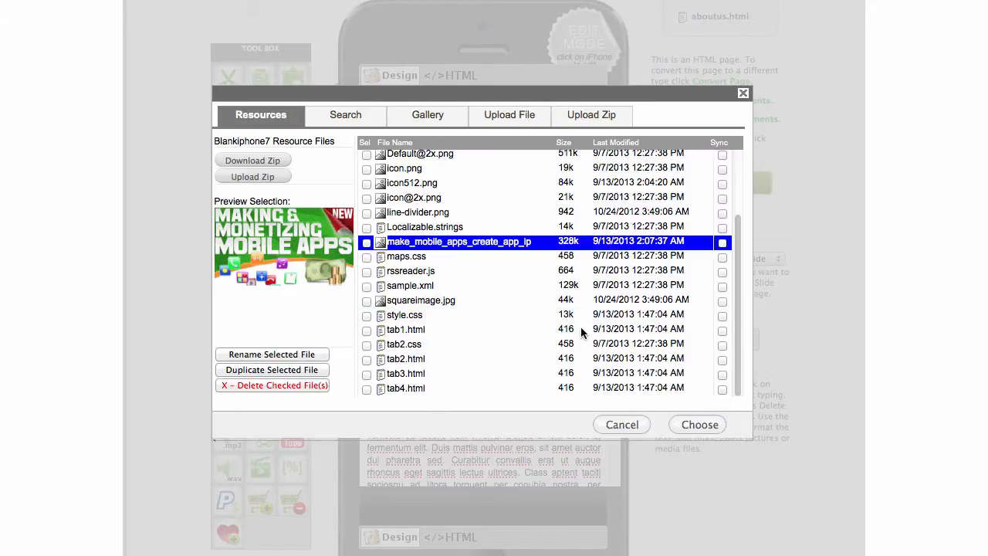
{"action": "left_click", "coordinate": [692, 423]}
{"action": "left_click", "coordinate": [486, 287]}
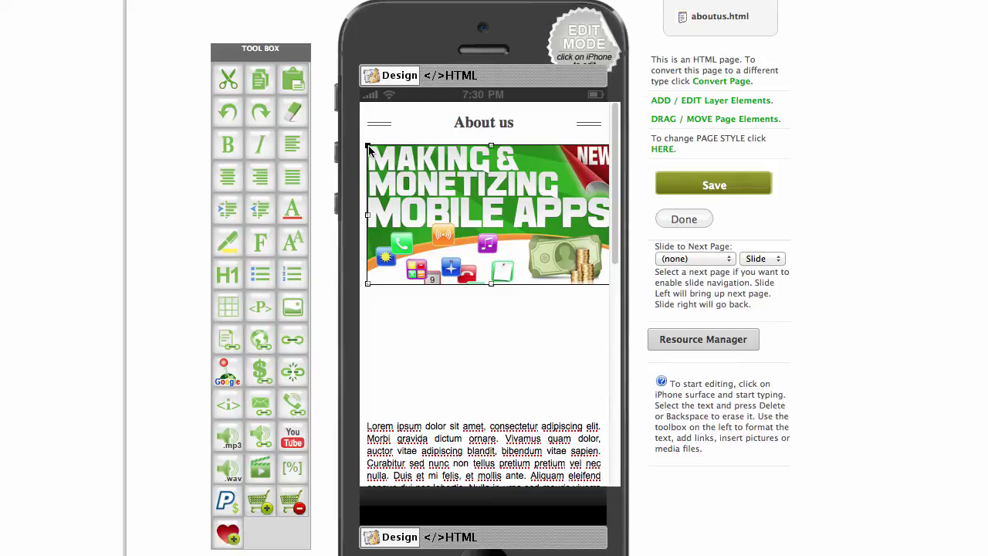
Shrink the banner image and center-align it beneath the About us heading.
{"action": "left_click_drag", "start_coordinate": [368, 145], "coordinate": [436, 181]}
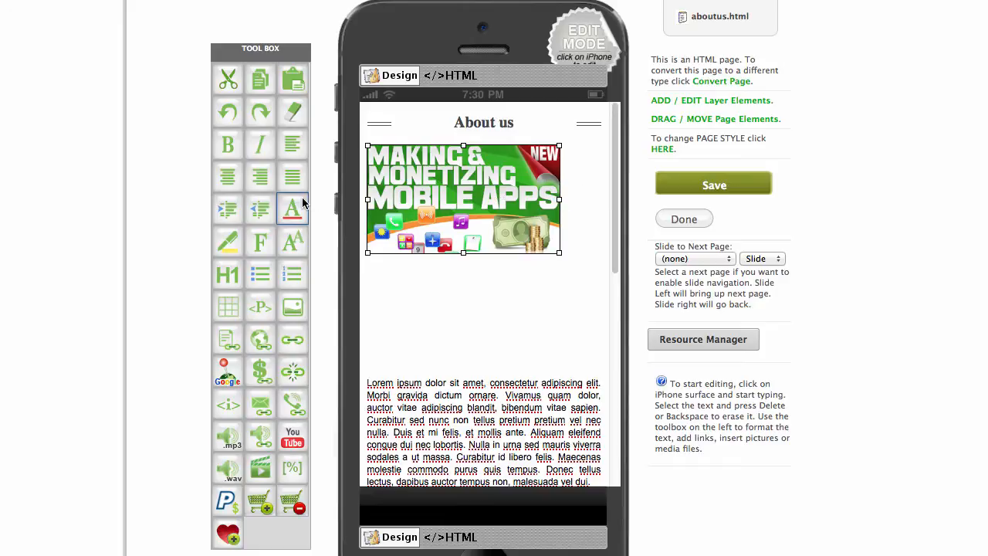
{"action": "left_click", "coordinate": [226, 179]}
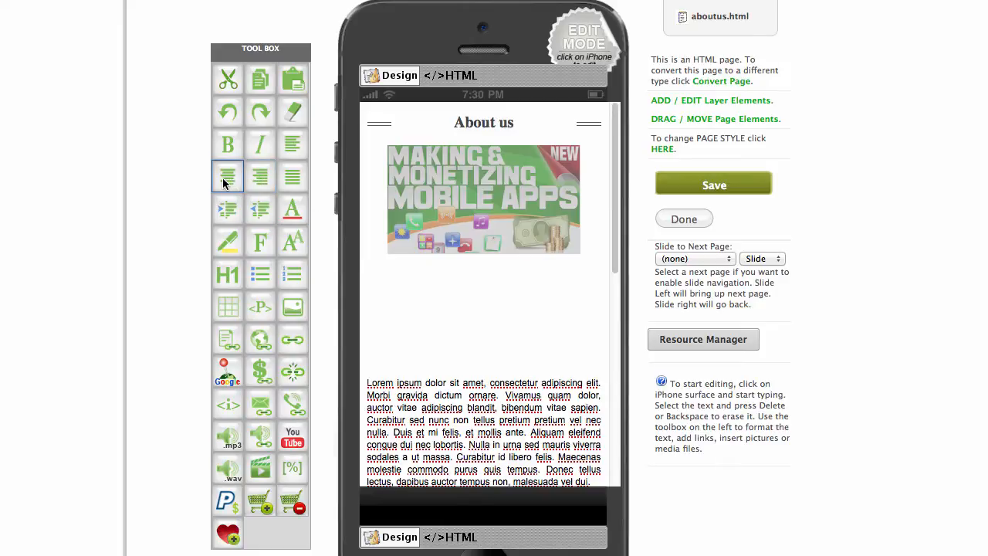
{"action": "left_click", "coordinate": [518, 265]}
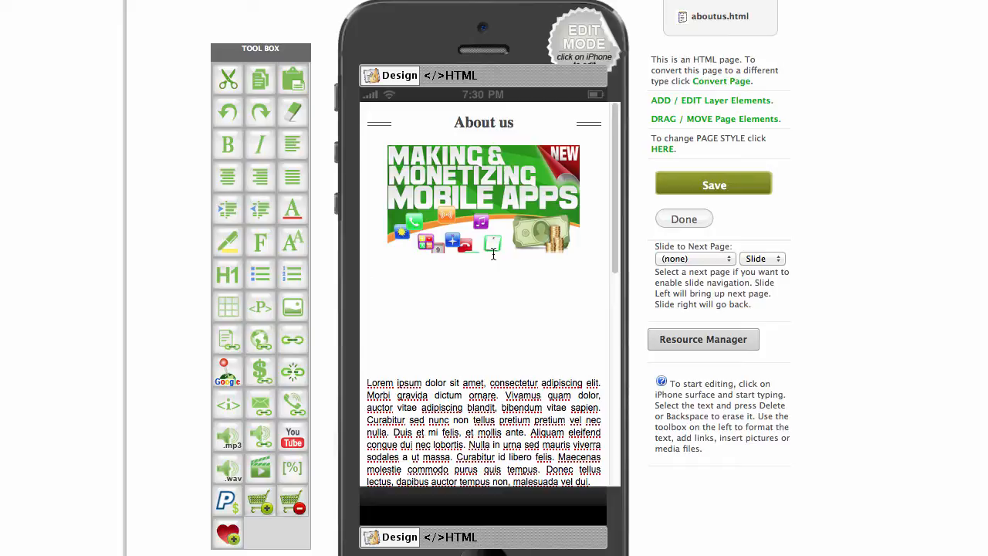
{"action": "left_click", "coordinate": [487, 187]}
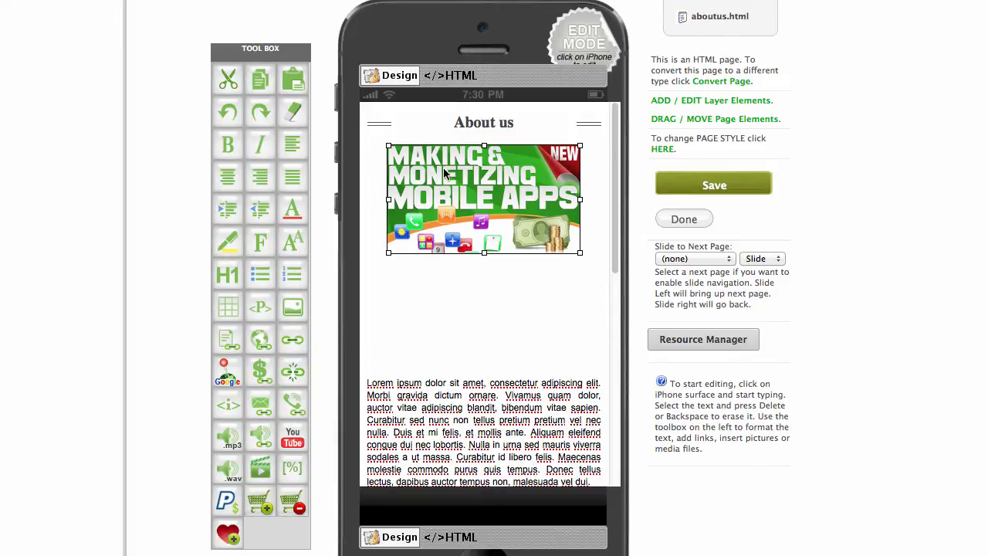
Delete the blank lines between the banner and the Lorem text, then save the page.
{"action": "left_click", "coordinate": [544, 285]}
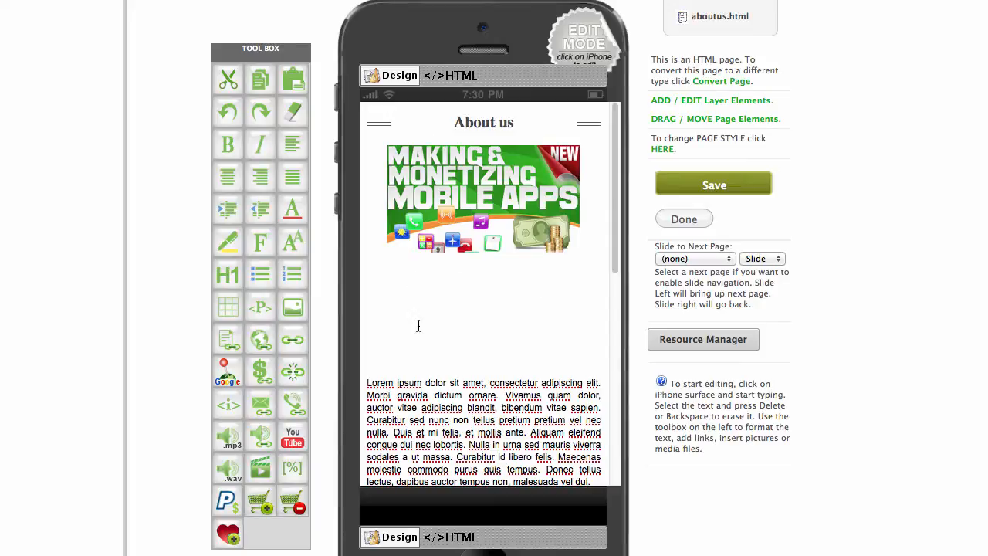
{"action": "key", "text": "BackSpace"}
{"action": "key", "text": "BackSpace"}
{"action": "key", "text": "BackSpace"}
{"action": "key", "text": "BackSpace"}
{"action": "key", "text": "BackSpace"}
{"action": "key", "text": "BackSpace"}
{"action": "key", "text": "BackSpace"}
{"action": "key", "text": "BackSpace"}
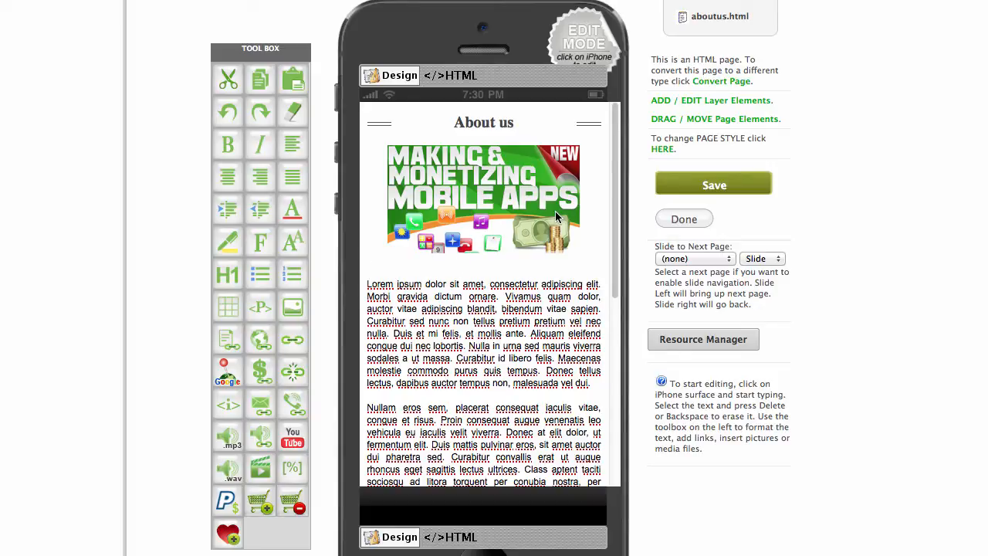
{"action": "left_click", "coordinate": [717, 186]}
Browse the Convert Page types for About us, try Photo Letter HTML, then cancel without converting.
{"action": "left_click", "coordinate": [722, 81]}
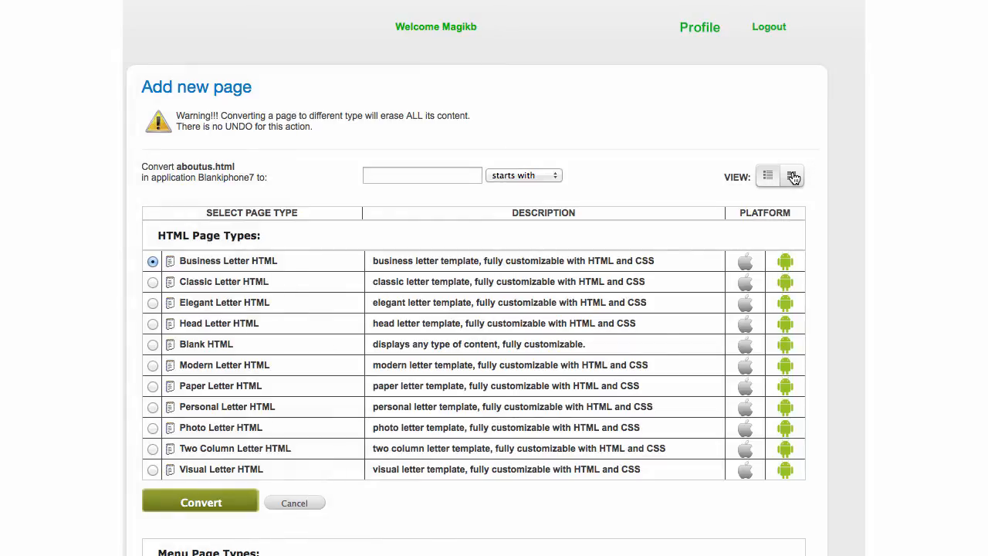
{"action": "left_click", "coordinate": [793, 177]}
{"action": "scroll", "coordinate": [687, 166], "scroll_direction": "down", "scroll_amount": 2}
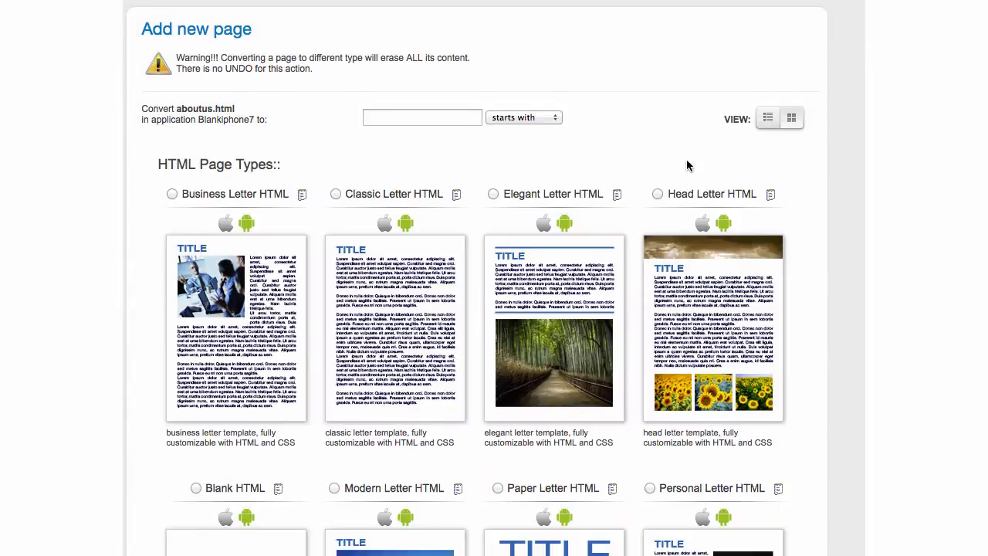
{"action": "scroll", "coordinate": [687, 166], "scroll_direction": "down", "scroll_amount": 3}
{"action": "scroll", "coordinate": [661, 156], "scroll_direction": "down", "scroll_amount": 4}
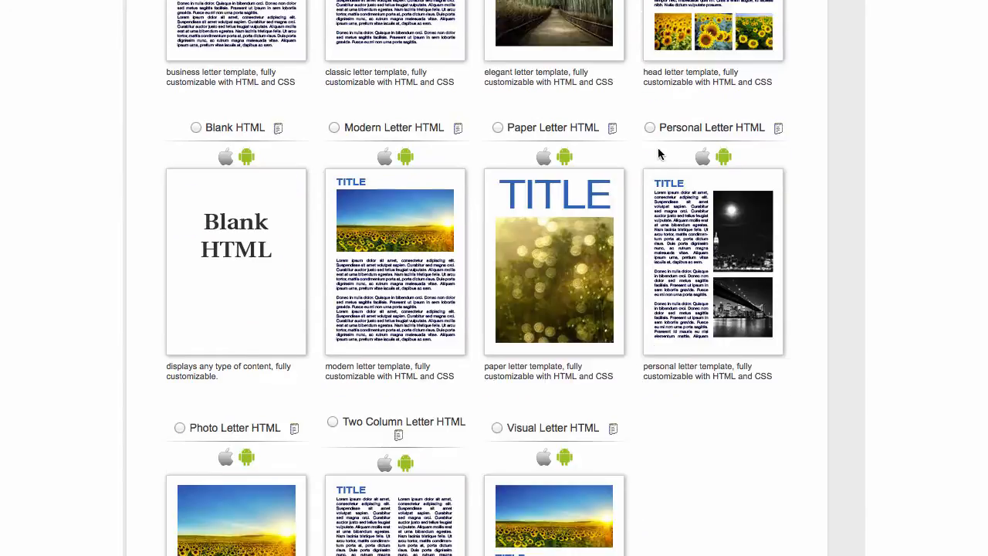
{"action": "scroll", "coordinate": [658, 155], "scroll_direction": "down", "scroll_amount": 2}
{"action": "scroll", "coordinate": [361, 216], "scroll_direction": "down", "scroll_amount": 1}
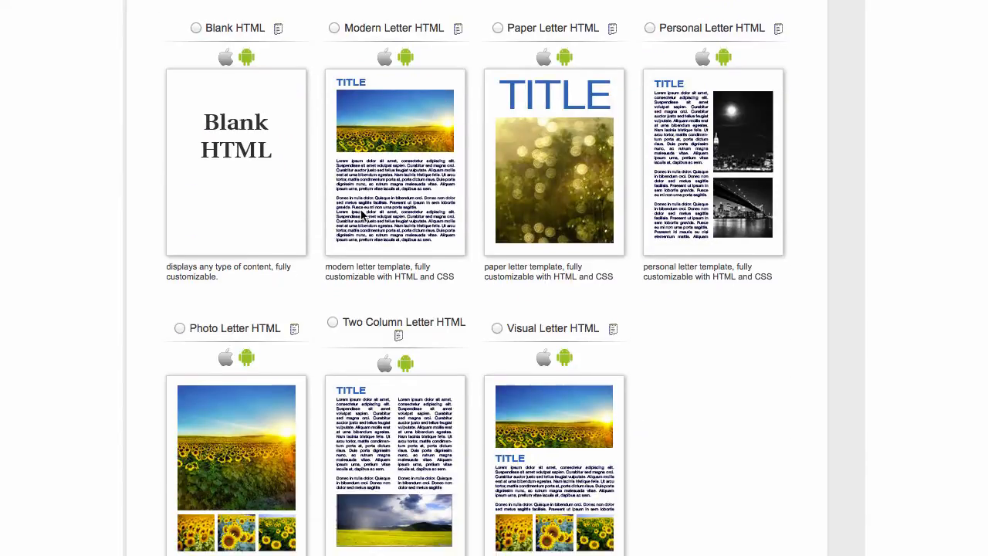
{"action": "scroll", "coordinate": [361, 216], "scroll_direction": "down", "scroll_amount": 3}
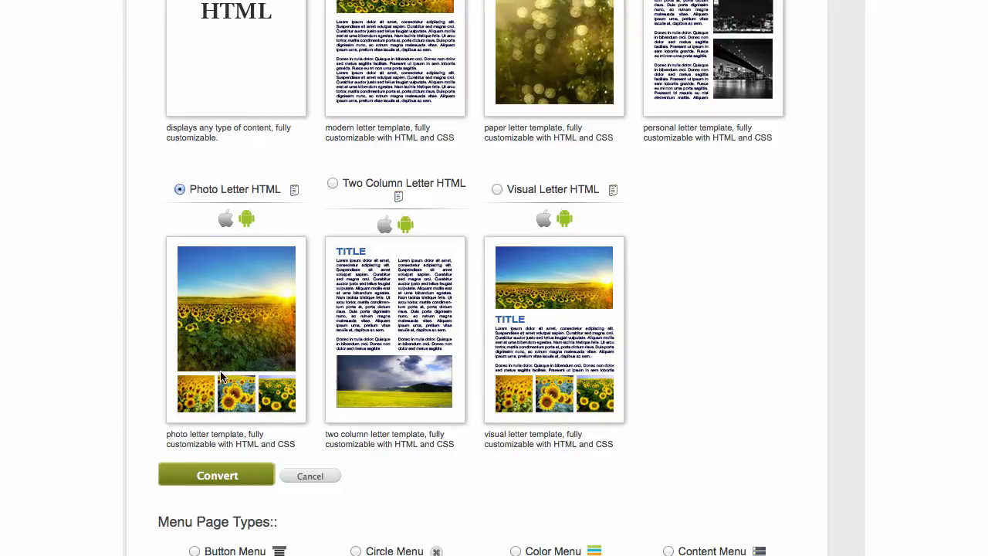
{"action": "left_click", "coordinate": [217, 478]}
{"action": "left_click", "coordinate": [316, 476]}
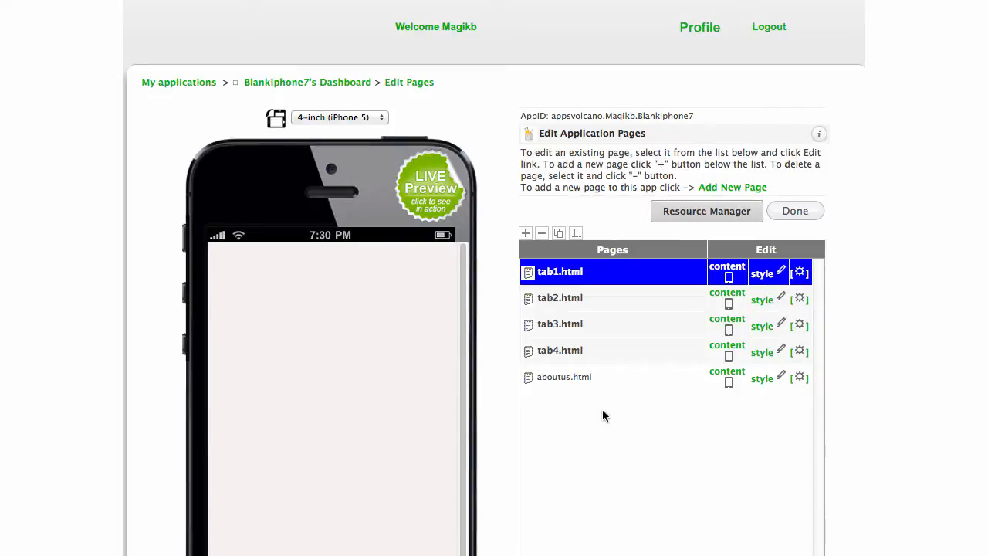
Preview aboutus.html on the phone, then start adding a new page.
{"action": "scroll", "coordinate": [658, 387], "scroll_direction": "down", "scroll_amount": 3}
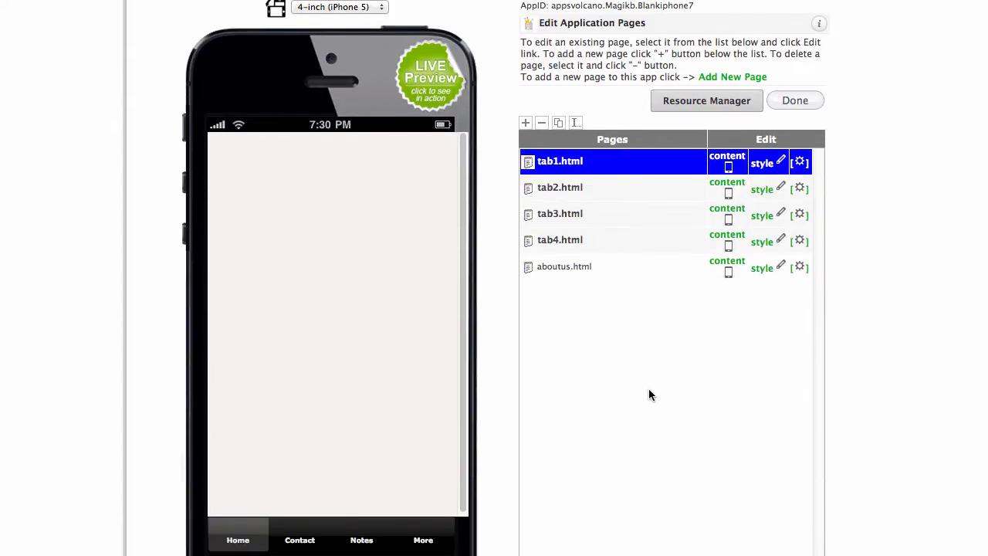
{"action": "left_click", "coordinate": [582, 272]}
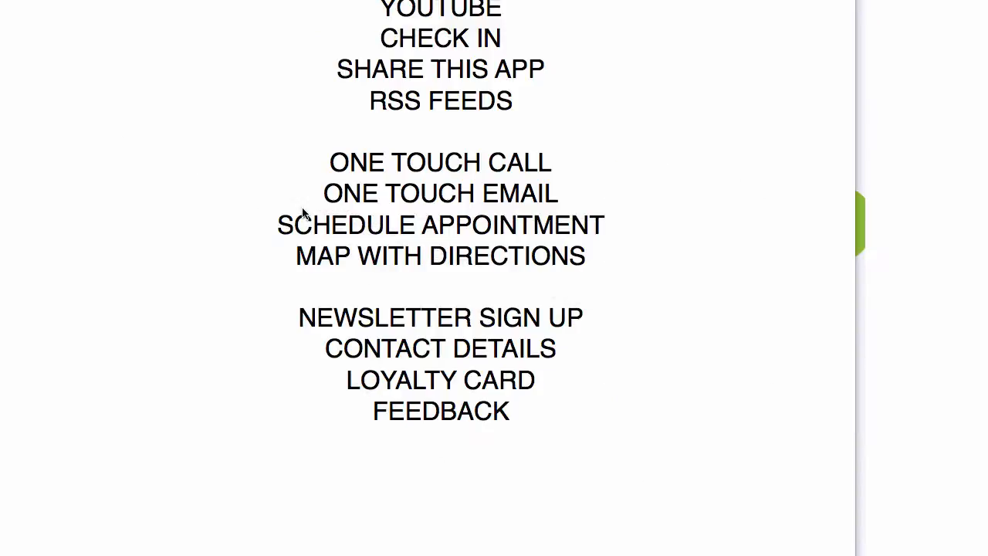
{"action": "scroll", "coordinate": [485, 136], "scroll_direction": "up", "scroll_amount": 5}
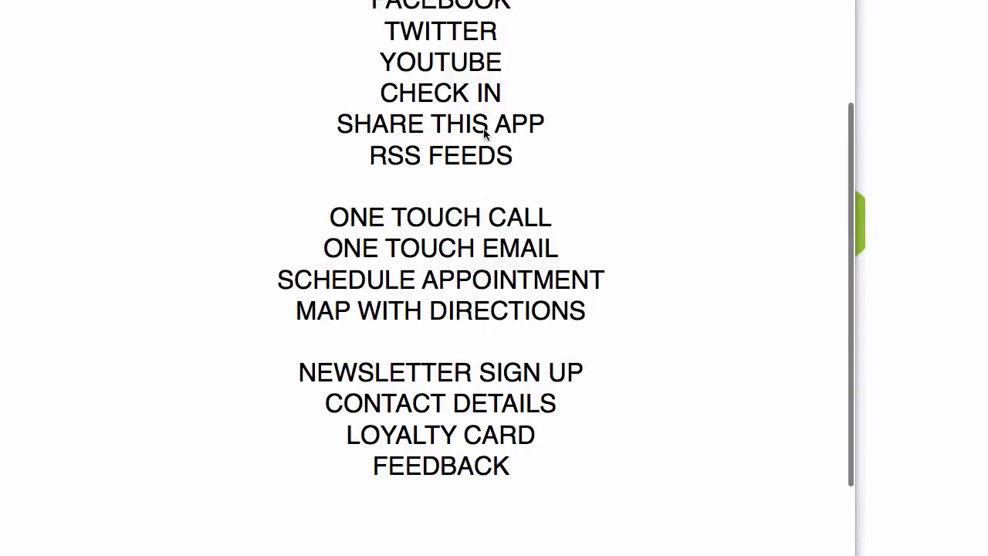
{"action": "scroll", "coordinate": [485, 135], "scroll_direction": "up", "scroll_amount": 3}
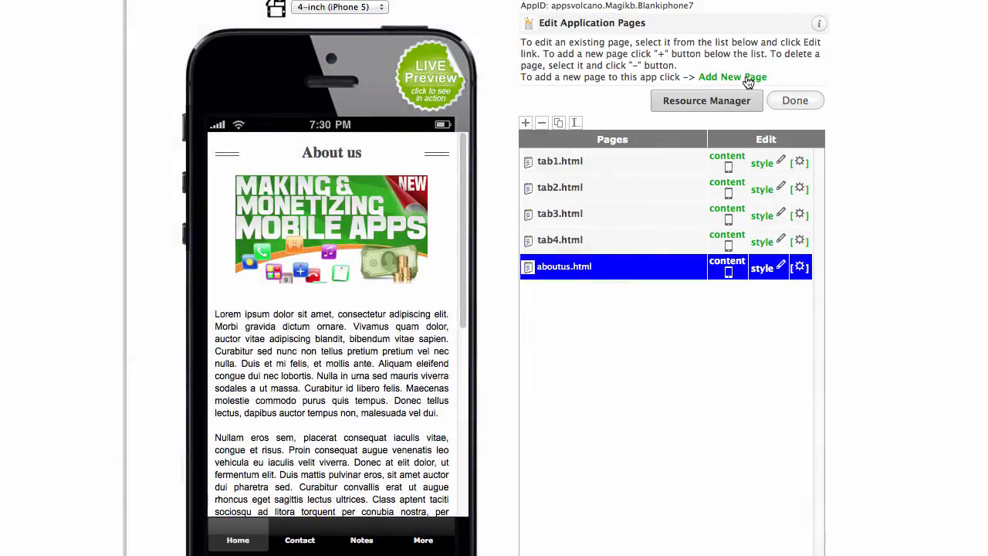
{"action": "left_click", "coordinate": [747, 78]}
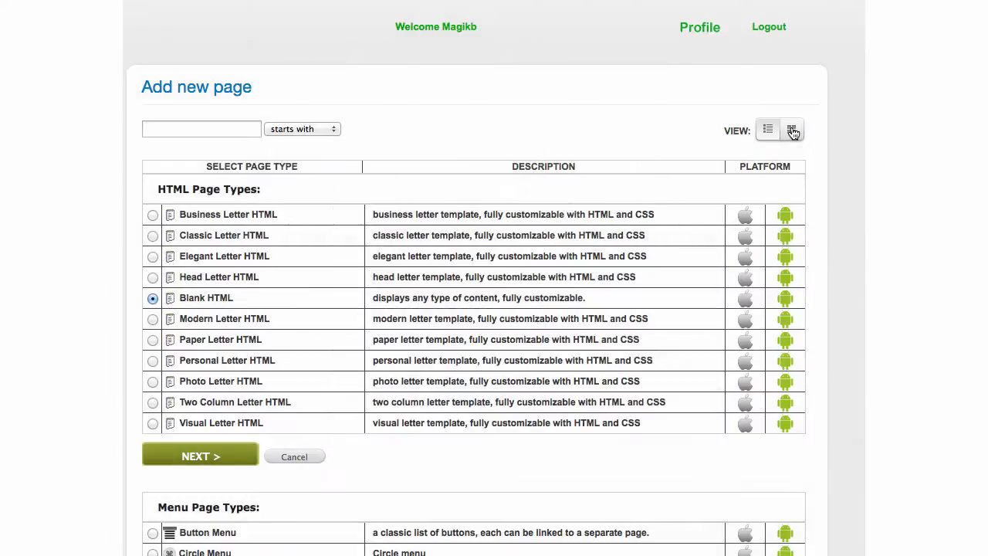
Add a Personal Letter HTML page named 'services' and create it.
{"action": "left_click", "coordinate": [791, 129]}
{"action": "scroll", "coordinate": [392, 172], "scroll_direction": "down", "scroll_amount": 5}
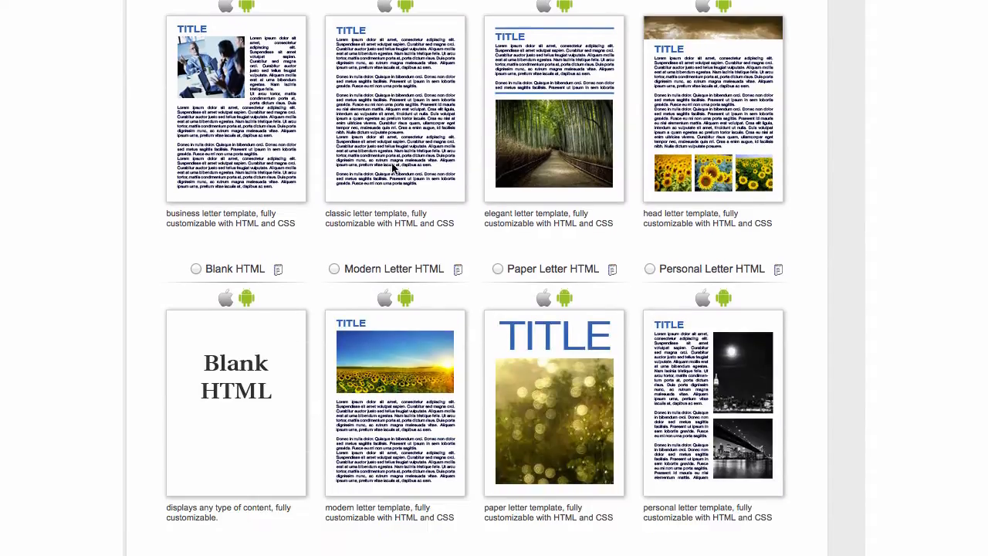
{"action": "scroll", "coordinate": [391, 162], "scroll_direction": "down", "scroll_amount": 4}
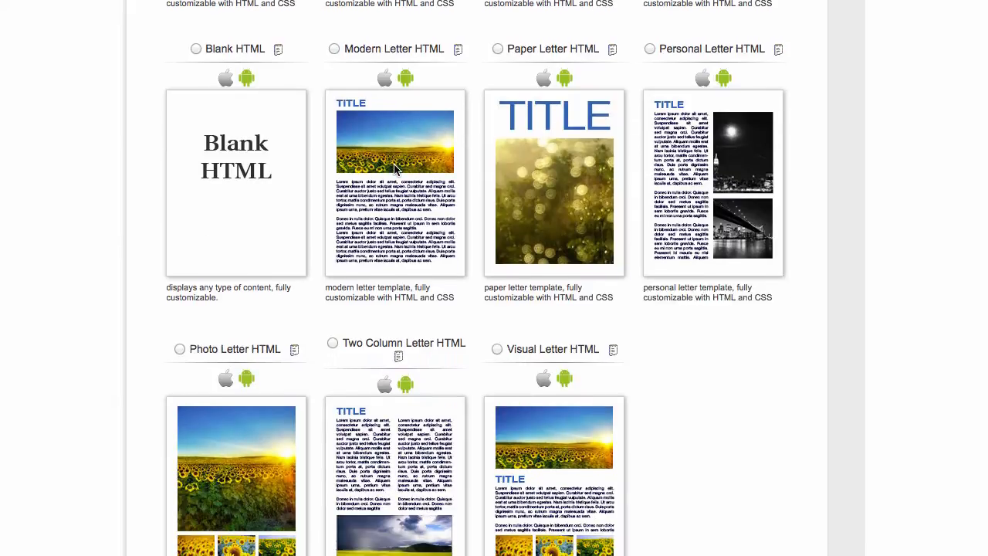
{"action": "left_click", "coordinate": [649, 48]}
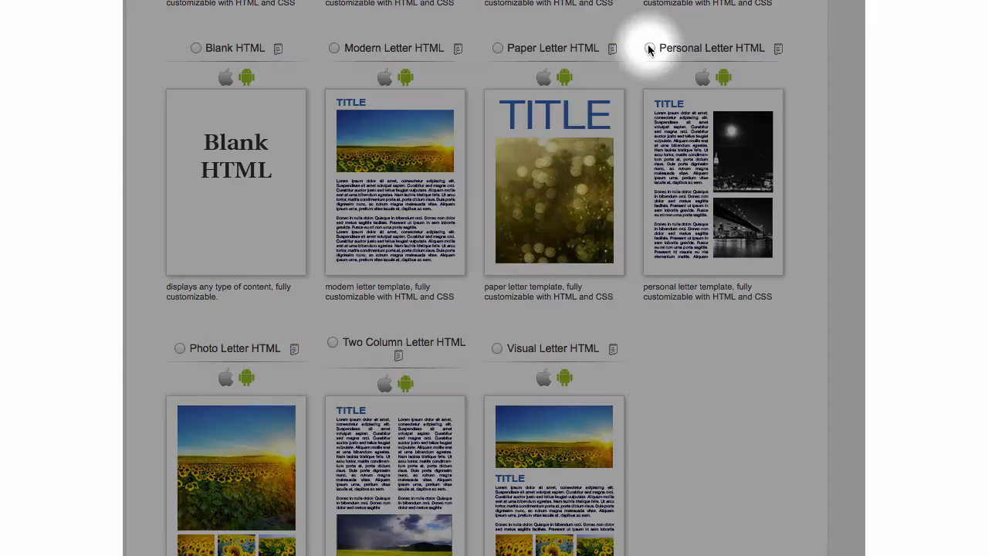
{"action": "scroll", "coordinate": [834, 332], "scroll_direction": "down", "scroll_amount": 5}
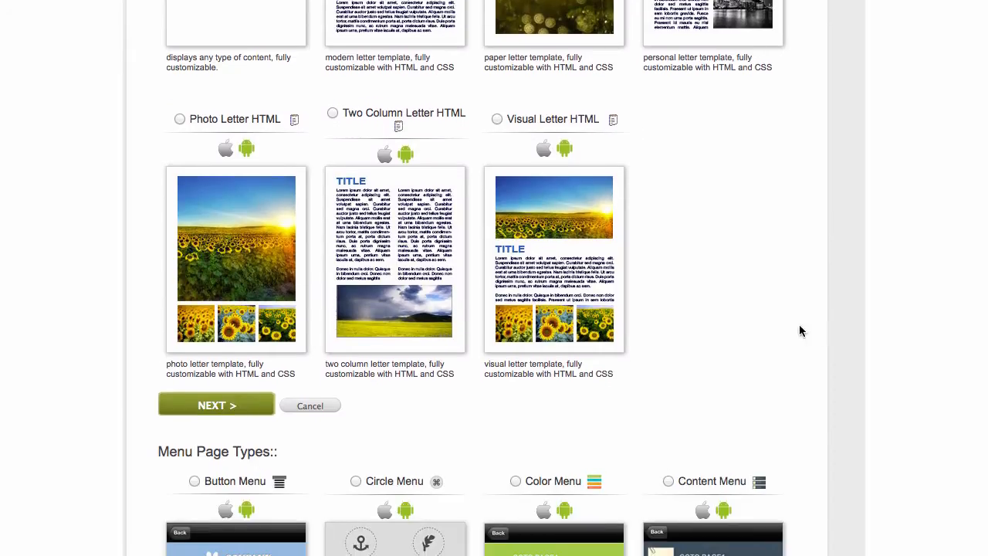
{"action": "left_click", "coordinate": [236, 406]}
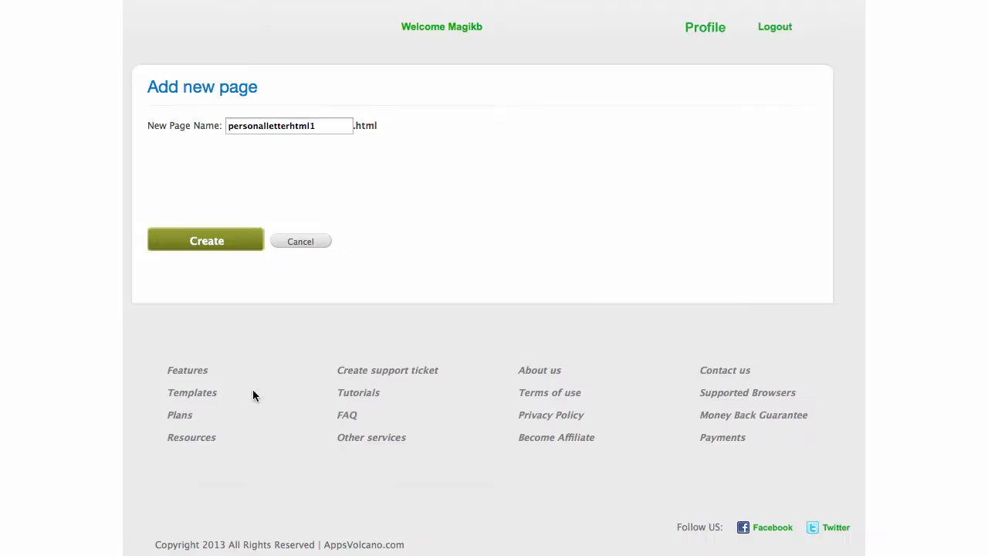
{"action": "left_click_drag", "start_coordinate": [322, 121], "coordinate": [212, 125]}
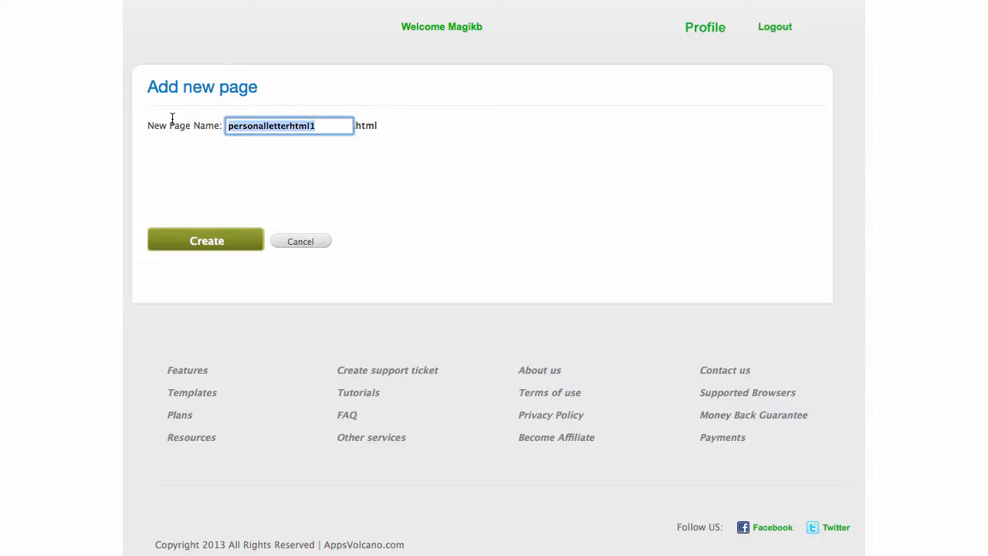
{"action": "type", "text": "services"}
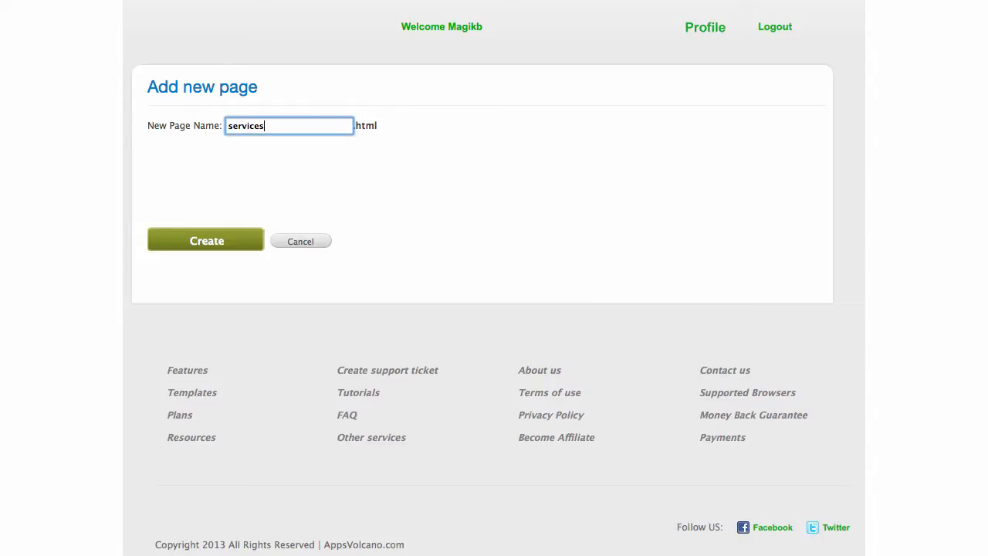
{"action": "left_click", "coordinate": [171, 124]}
{"action": "left_click", "coordinate": [207, 241]}
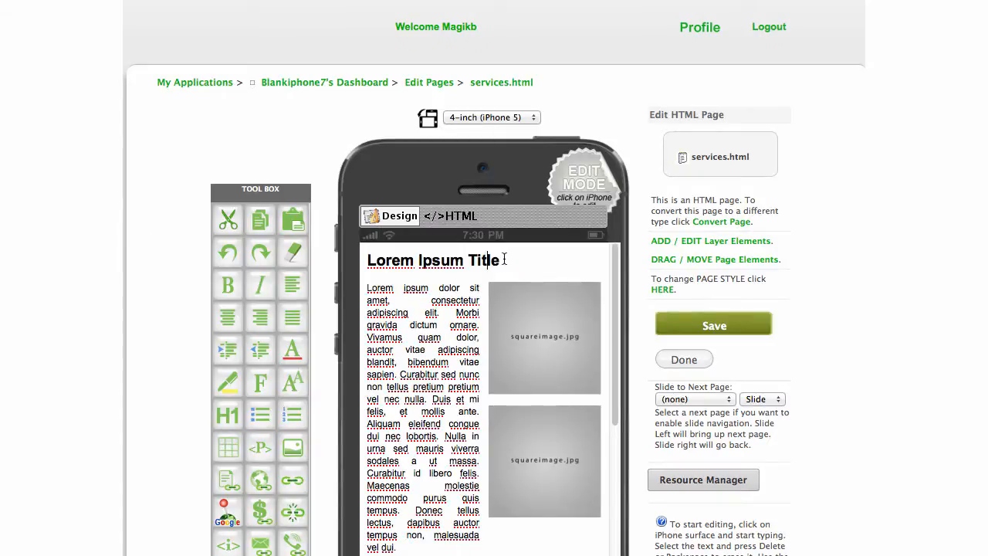
Retitle the Lorem Ipsum heading to 'Service', save, and open services.html's Design Page Style.
{"action": "left_click_drag", "start_coordinate": [504, 259], "coordinate": [343, 257]}
{"action": "type", "text": "Se"}
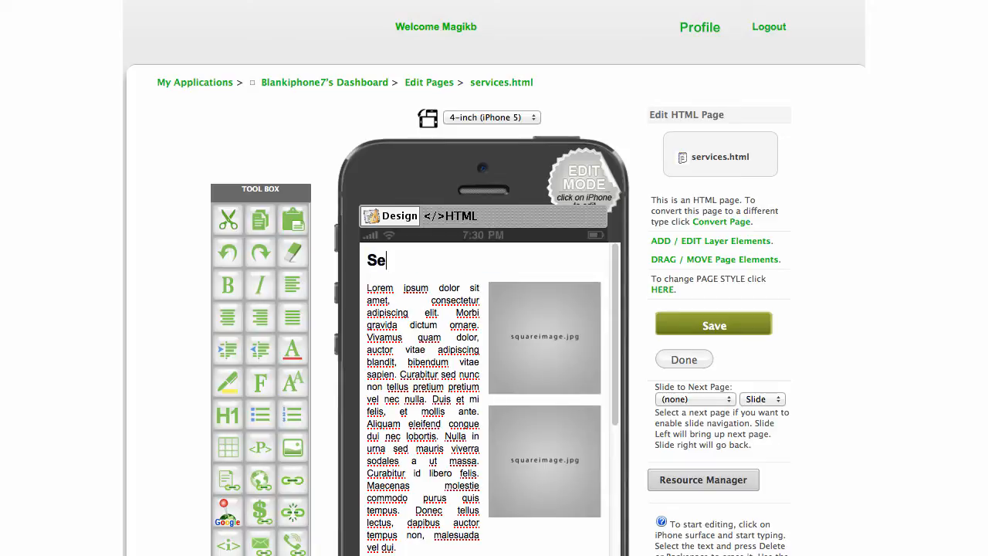
{"action": "type", "text": "rvices"}
{"action": "scroll", "coordinate": [396, 325], "scroll_direction": "down", "scroll_amount": 4}
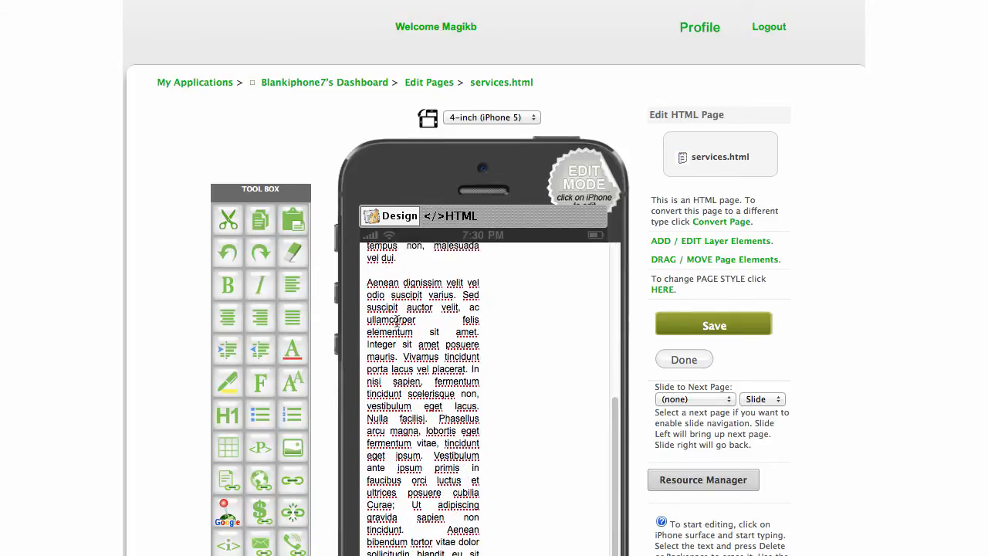
{"action": "scroll", "coordinate": [396, 324], "scroll_direction": "up", "scroll_amount": 3}
{"action": "scroll", "coordinate": [843, 269], "scroll_direction": "down", "scroll_amount": 3}
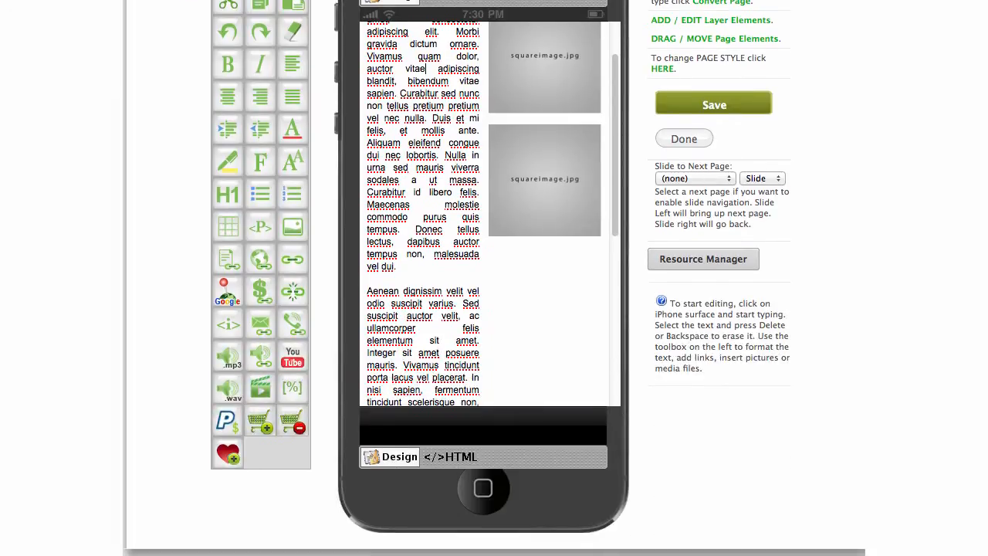
{"action": "scroll", "coordinate": [695, 232], "scroll_direction": "up", "scroll_amount": 1}
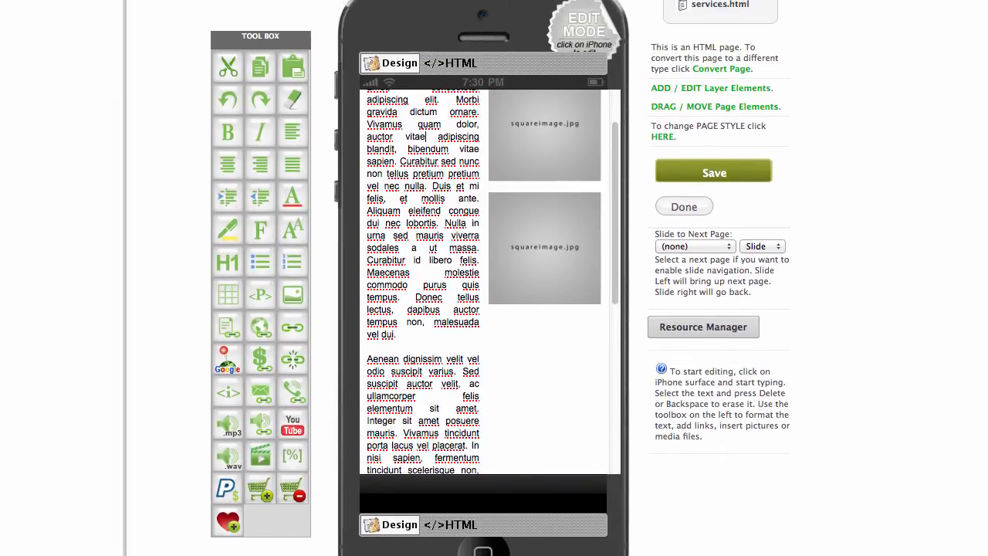
{"action": "left_click", "coordinate": [744, 173]}
{"action": "scroll", "coordinate": [513, 211], "scroll_direction": "up", "scroll_amount": 1}
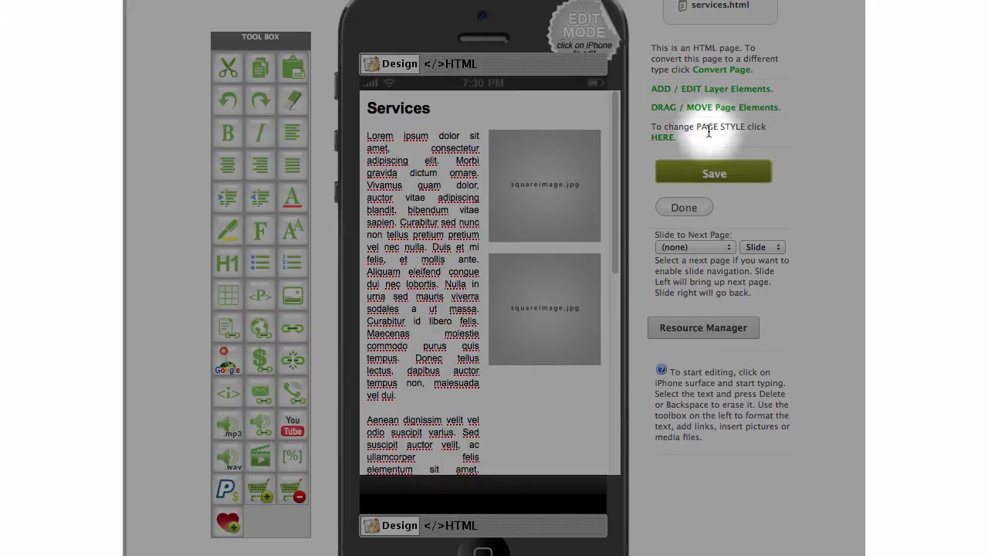
{"action": "left_click", "coordinate": [669, 139]}
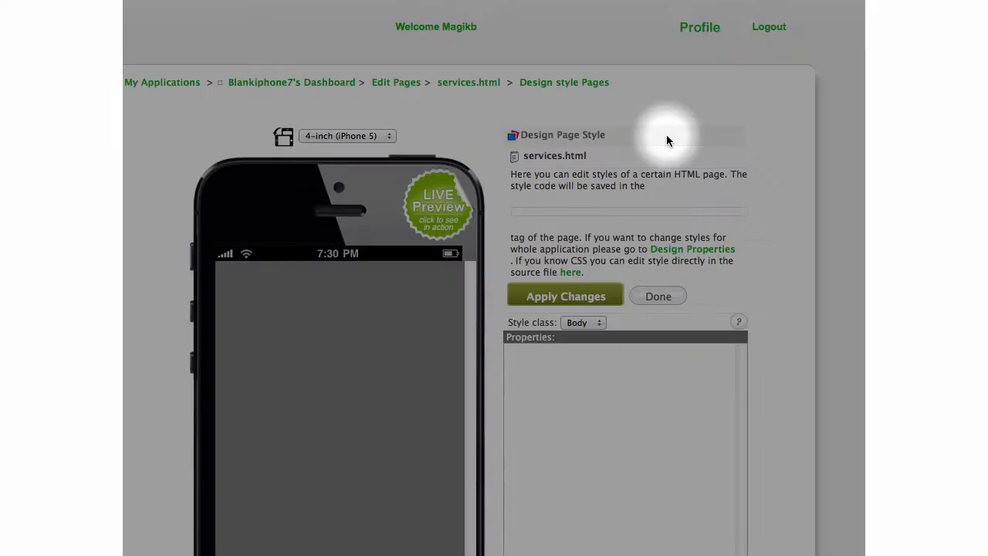
Set the services.html body background colour to #E5FF00 and apply the change.
{"action": "scroll", "coordinate": [694, 135], "scroll_direction": "down", "scroll_amount": 4}
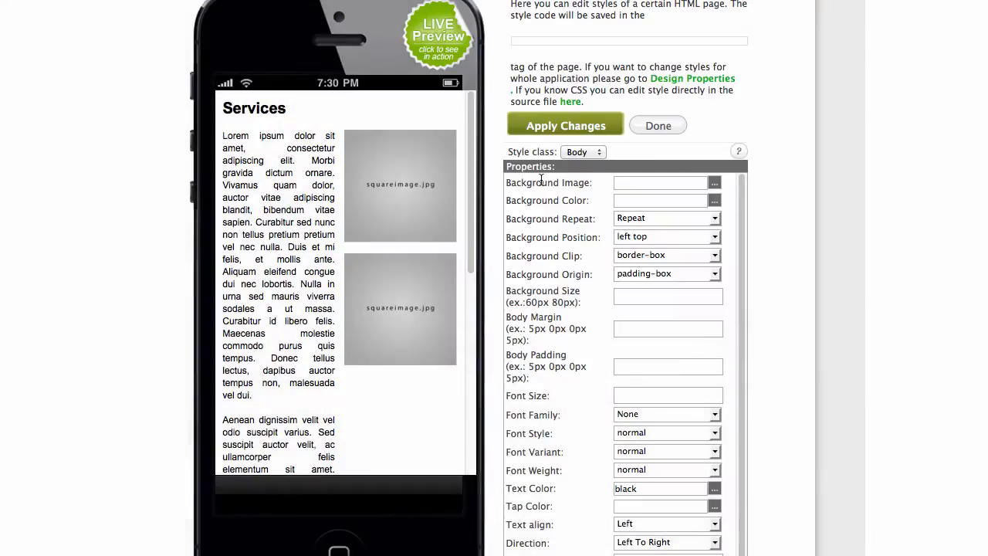
{"action": "left_click", "coordinate": [715, 203]}
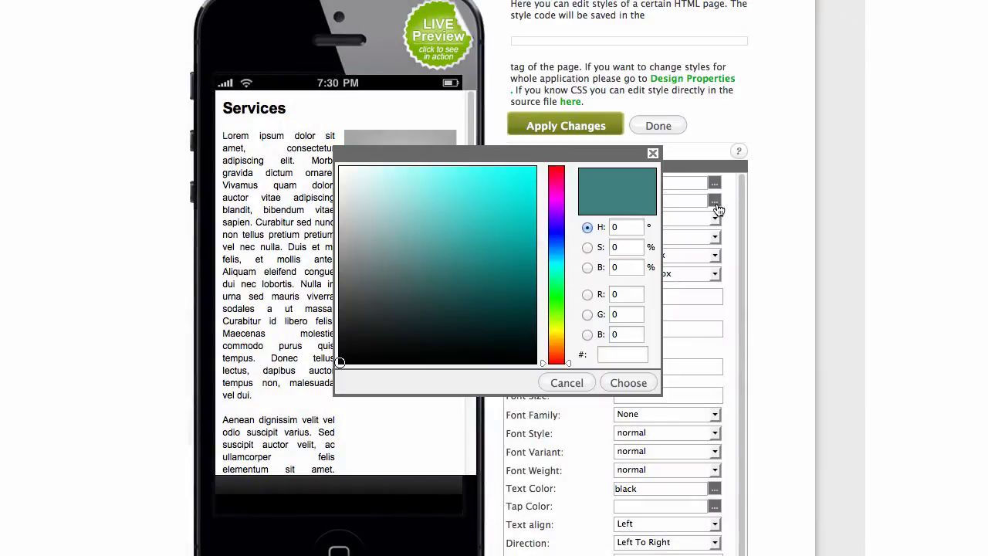
{"action": "left_click", "coordinate": [525, 173]}
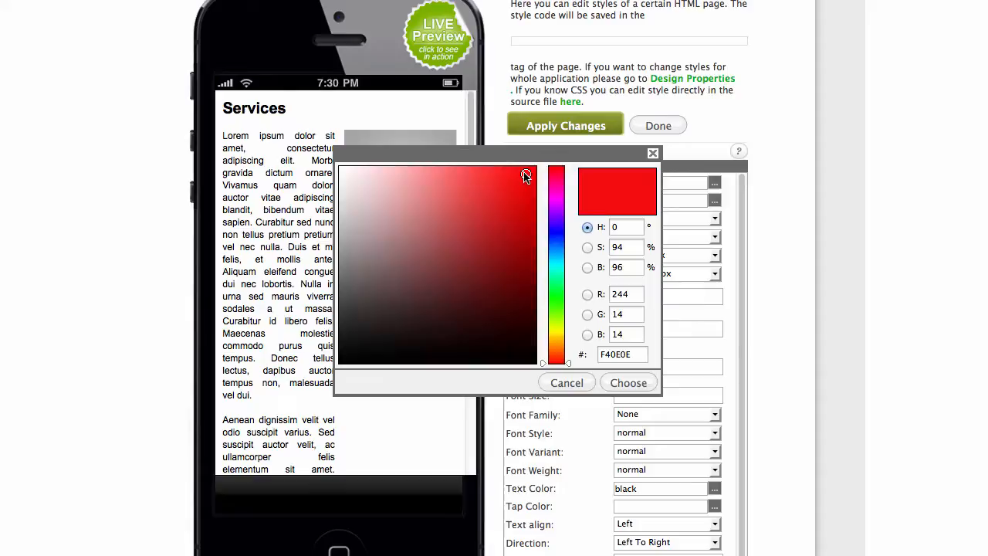
{"action": "left_click", "coordinate": [556, 328]}
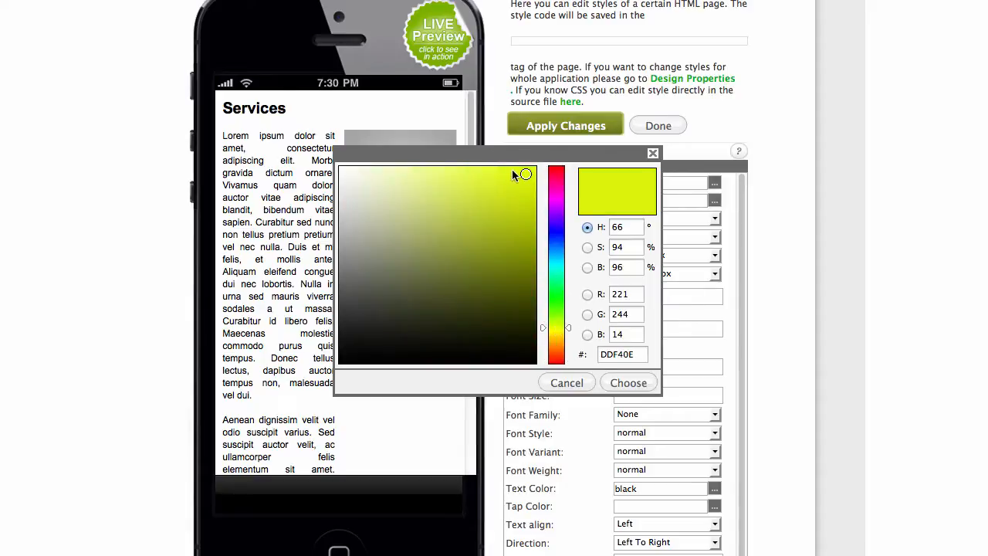
{"action": "mouse_move", "coordinate": [512, 169]}
{"action": "left_mouse_down"}
{"action": "mouse_move", "coordinate": [554, 155]}
{"action": "mouse_move", "coordinate": [519, 179]}
{"action": "mouse_move", "coordinate": [536, 165]}
{"action": "left_mouse_up"}
{"action": "left_click", "coordinate": [403, 191]}
{"action": "left_click", "coordinate": [639, 381]}
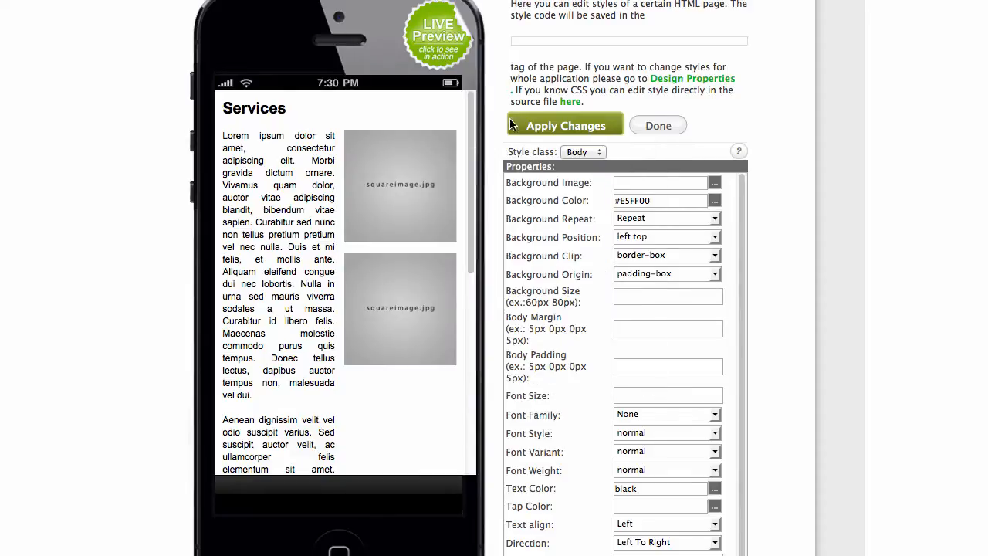
{"action": "left_click", "coordinate": [591, 125]}
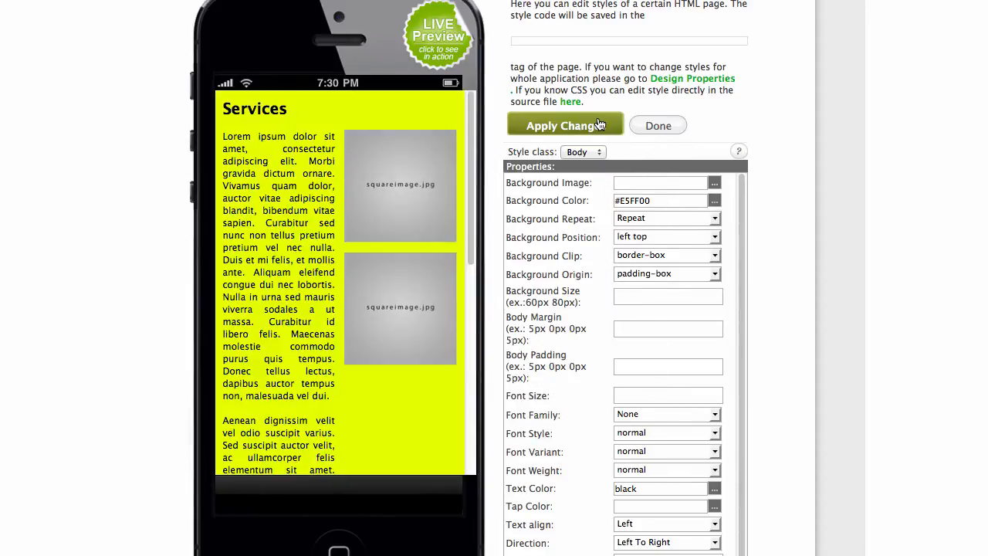
Close the style editor and the HTML editor to return to the pages list.
{"action": "left_click", "coordinate": [664, 126]}
{"action": "scroll", "coordinate": [756, 200], "scroll_direction": "down", "scroll_amount": 2}
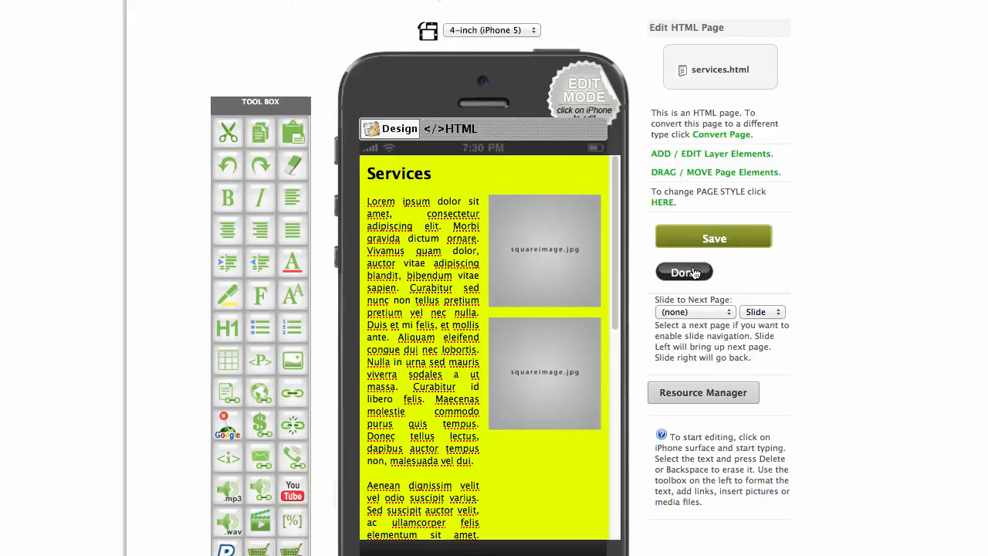
{"action": "left_click", "coordinate": [693, 272]}
Start a new page and pick the Mosaic type from the thumbnail grid.
{"action": "scroll", "coordinate": [835, 260], "scroll_direction": "down", "scroll_amount": 5}
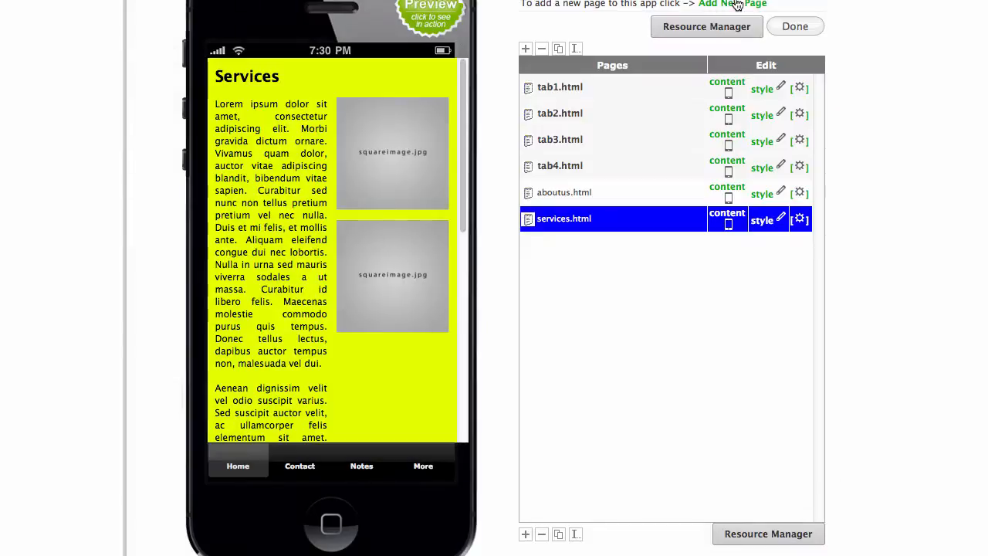
{"action": "left_click", "coordinate": [737, 4]}
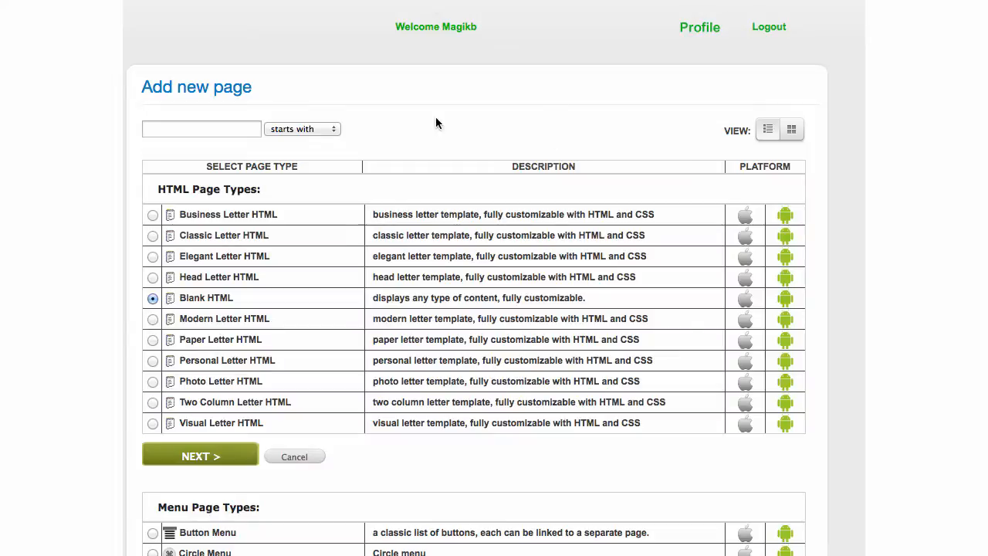
{"action": "left_click", "coordinate": [797, 131]}
{"action": "scroll", "coordinate": [760, 127], "scroll_direction": "down", "scroll_amount": 15}
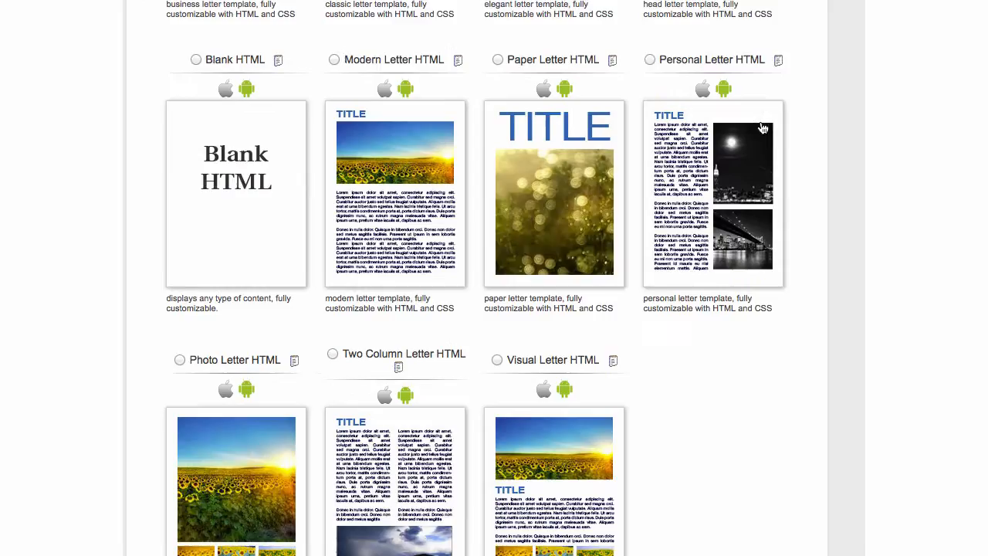
{"action": "scroll", "coordinate": [760, 126], "scroll_direction": "down", "scroll_amount": 12}
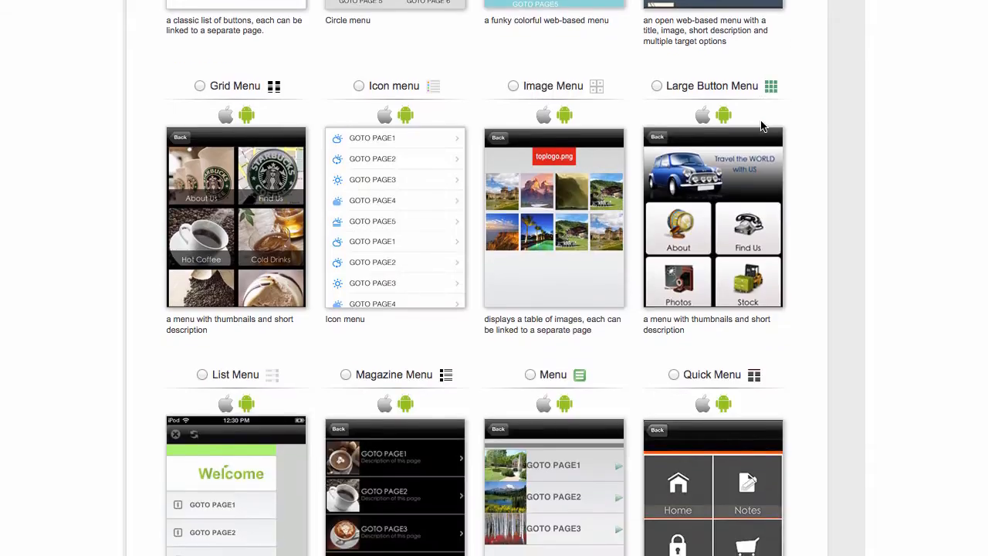
{"action": "scroll", "coordinate": [761, 121], "scroll_direction": "down", "scroll_amount": 15}
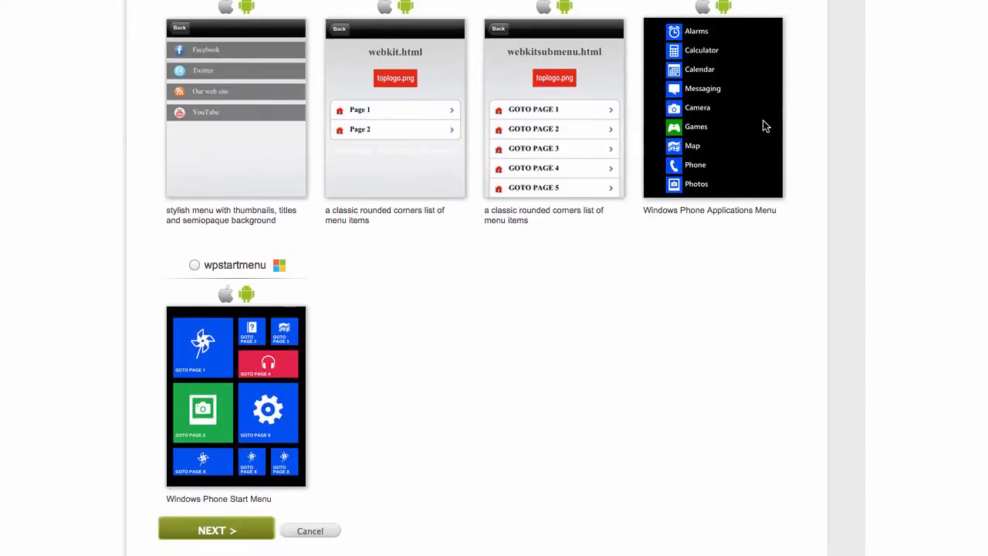
{"action": "scroll", "coordinate": [765, 125], "scroll_direction": "down", "scroll_amount": 13}
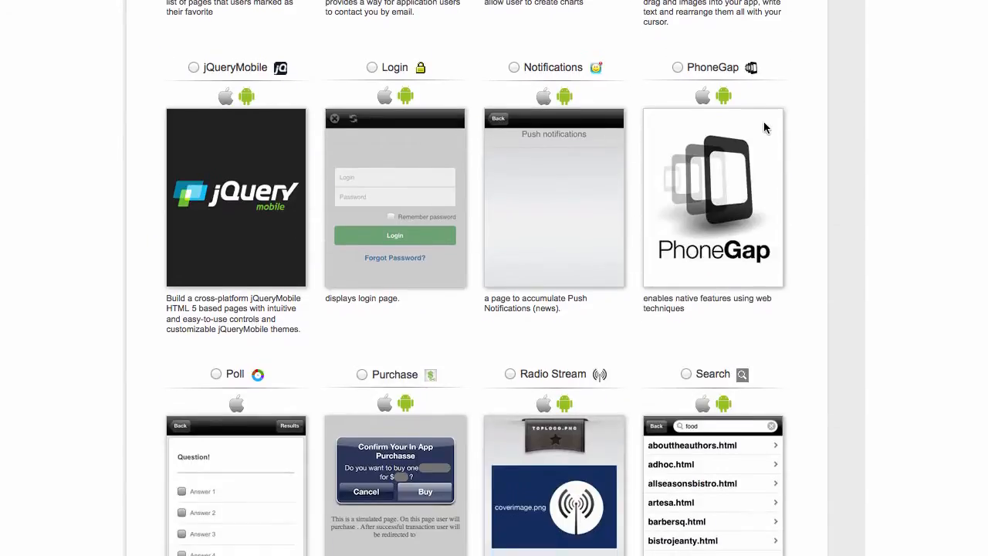
{"action": "scroll", "coordinate": [764, 128], "scroll_direction": "down", "scroll_amount": 12}
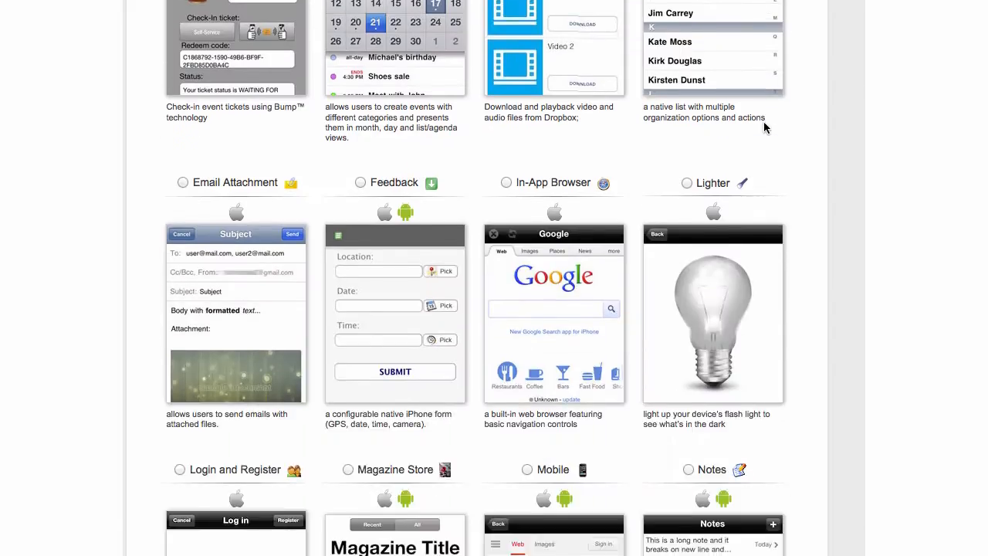
{"action": "scroll", "coordinate": [764, 121], "scroll_direction": "down", "scroll_amount": 12}
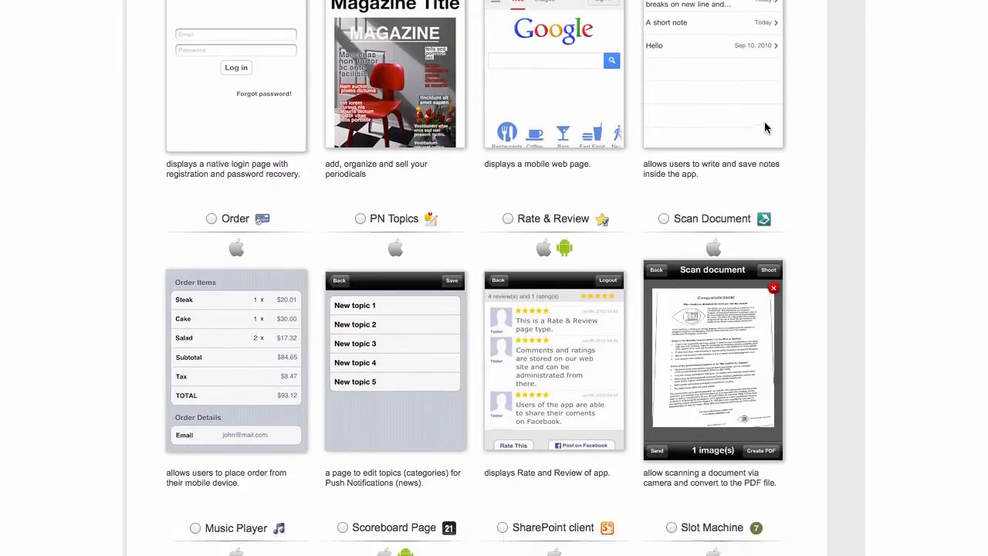
{"action": "scroll", "coordinate": [765, 120], "scroll_direction": "down", "scroll_amount": 12}
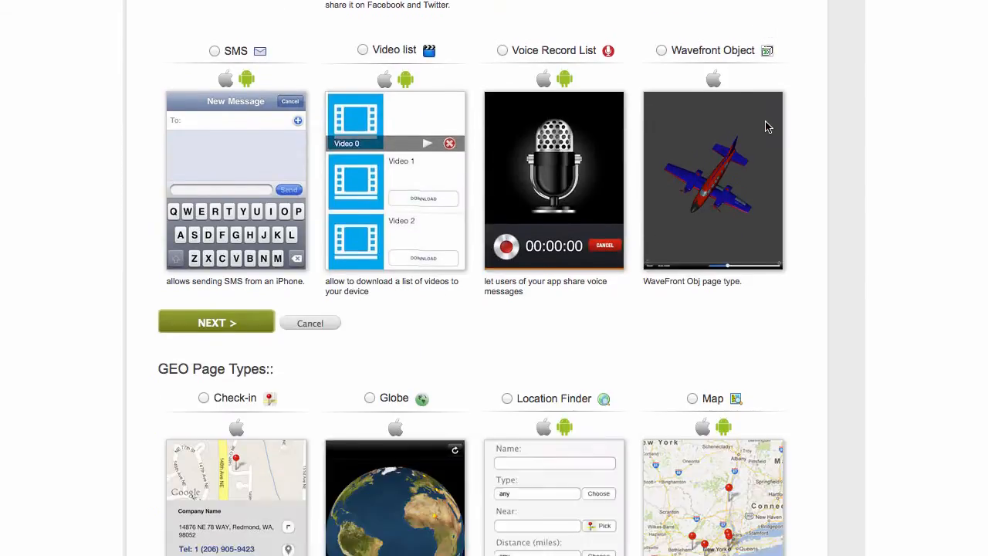
{"action": "scroll", "coordinate": [765, 127], "scroll_direction": "down", "scroll_amount": 8}
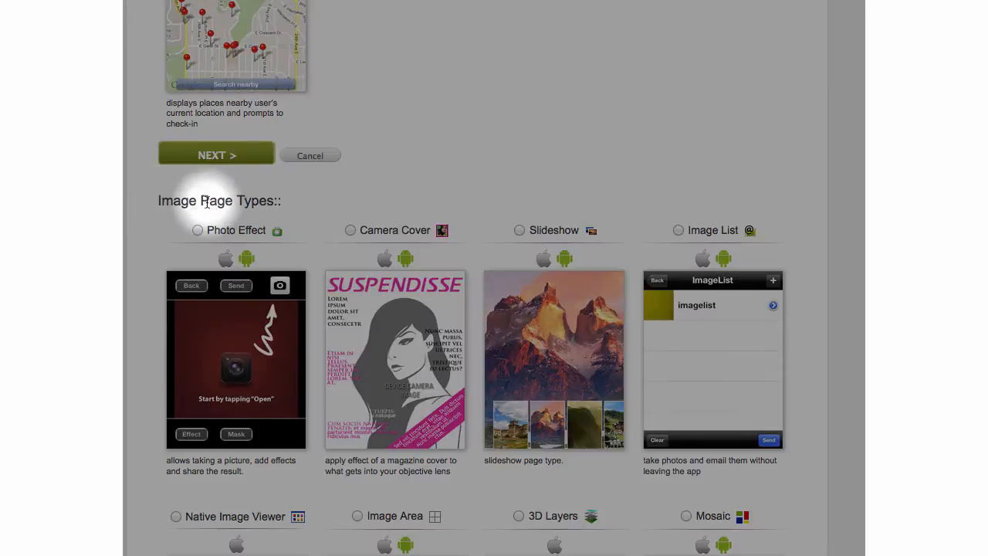
{"action": "scroll", "coordinate": [282, 203], "scroll_direction": "down", "scroll_amount": 4}
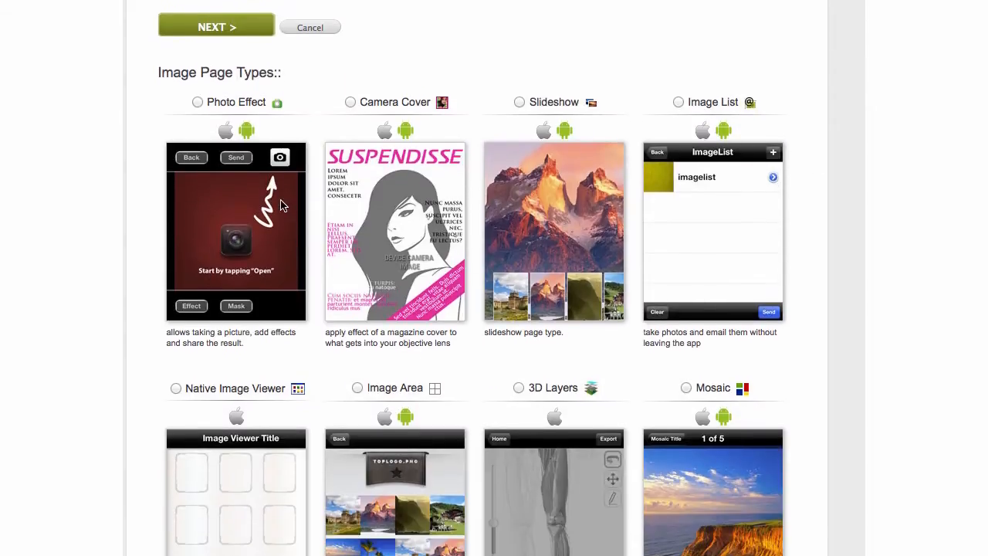
{"action": "scroll", "coordinate": [278, 206], "scroll_direction": "down", "scroll_amount": 1}
{"action": "scroll", "coordinate": [270, 206], "scroll_direction": "down", "scroll_amount": 1}
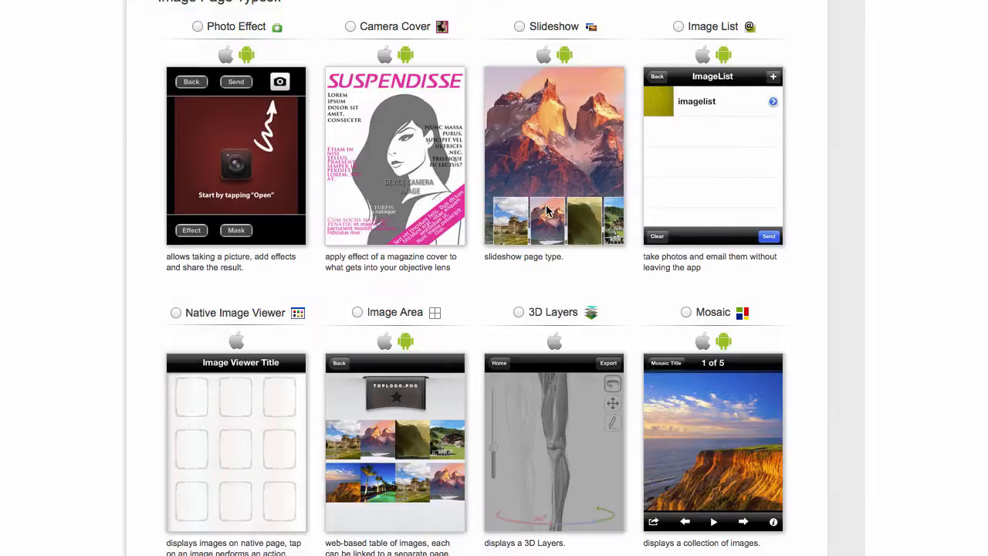
{"action": "scroll", "coordinate": [488, 286], "scroll_direction": "down", "scroll_amount": 1}
{"action": "scroll", "coordinate": [488, 287], "scroll_direction": "down", "scroll_amount": 4}
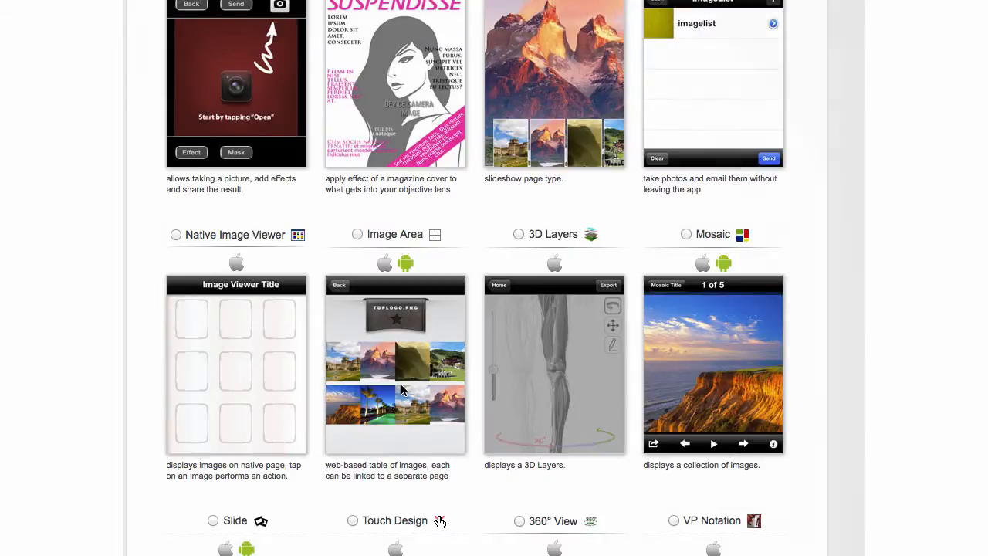
{"action": "scroll", "coordinate": [384, 388], "scroll_direction": "down", "scroll_amount": 1}
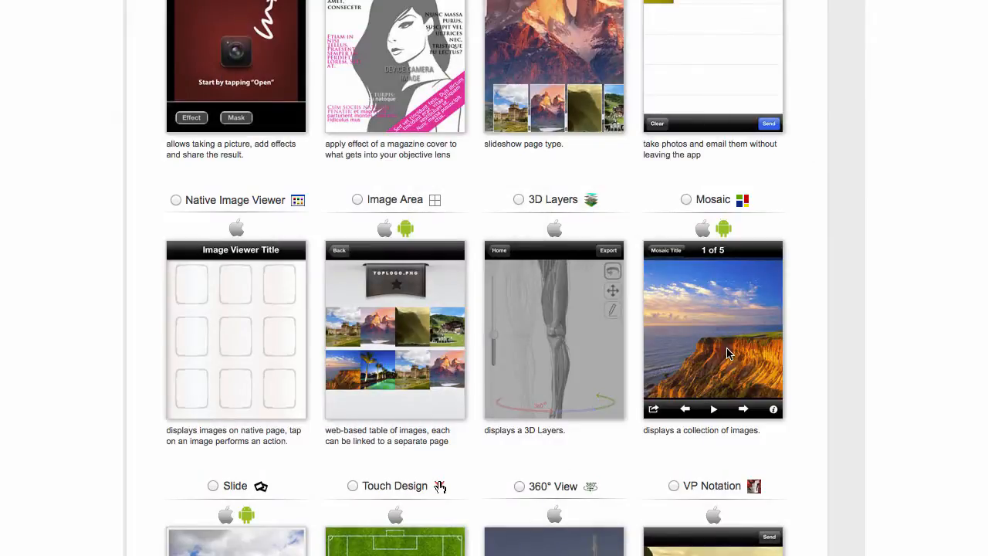
{"action": "scroll", "coordinate": [726, 352], "scroll_direction": "down", "scroll_amount": 5}
{"action": "scroll", "coordinate": [728, 353], "scroll_direction": "down", "scroll_amount": 1}
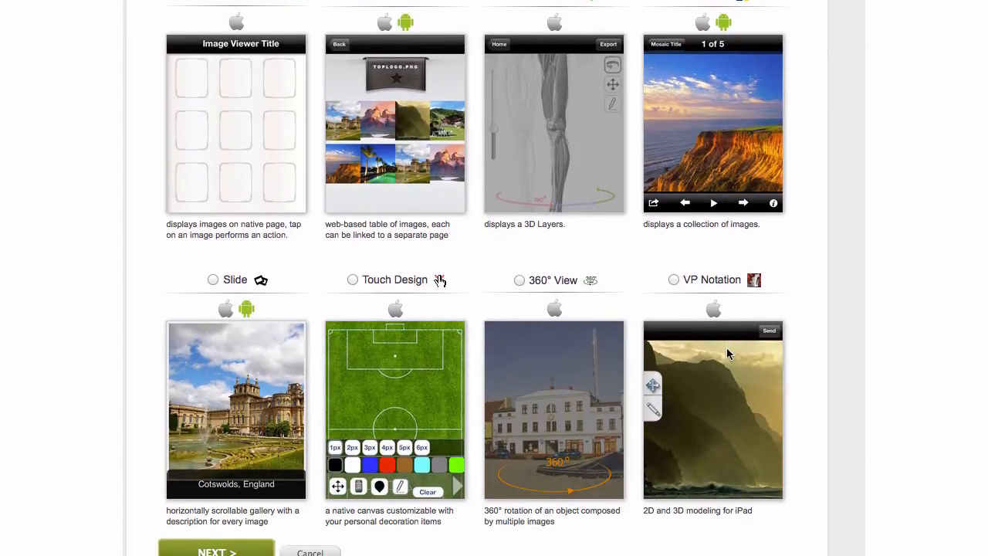
{"action": "scroll", "coordinate": [727, 352], "scroll_direction": "up", "scroll_amount": 4}
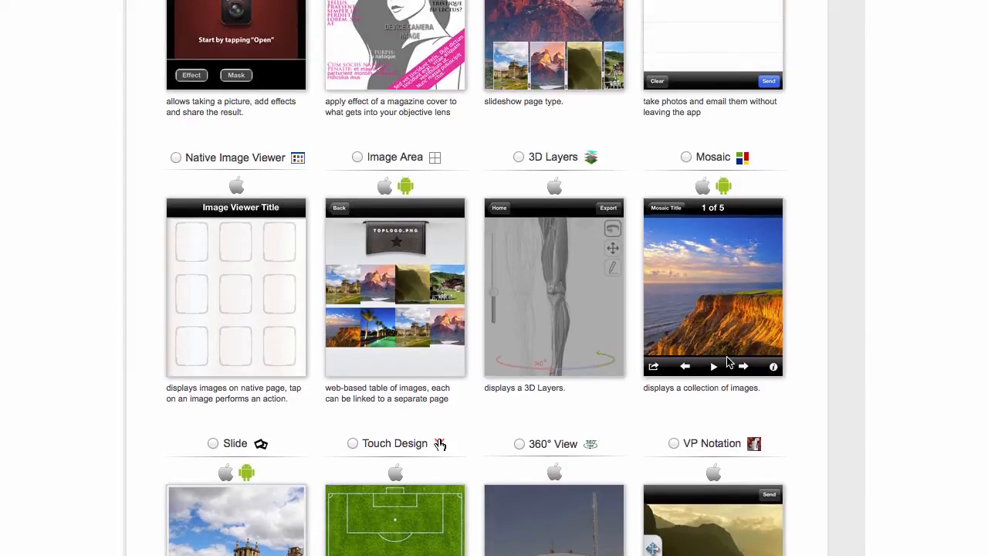
{"action": "left_click", "coordinate": [686, 157]}
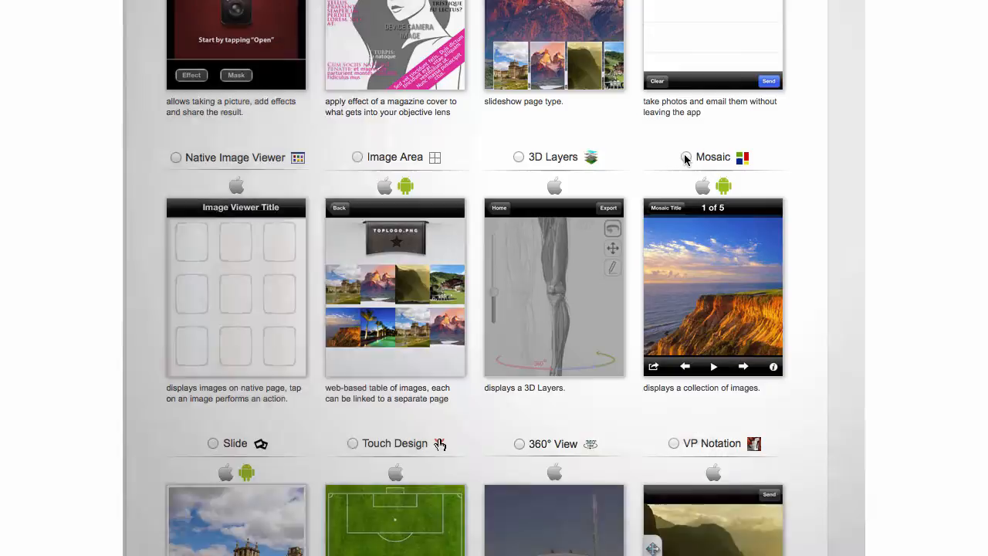
Continue with Mosaic to the Add new page naming form.
{"action": "scroll", "coordinate": [834, 185], "scroll_direction": "down", "scroll_amount": 9}
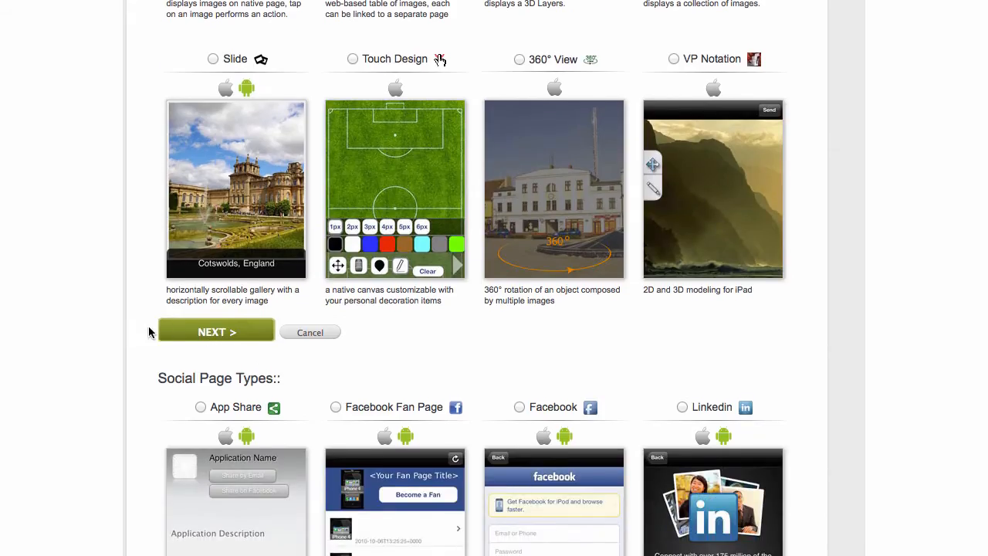
{"action": "scroll", "coordinate": [618, 268], "scroll_direction": "up", "scroll_amount": 2}
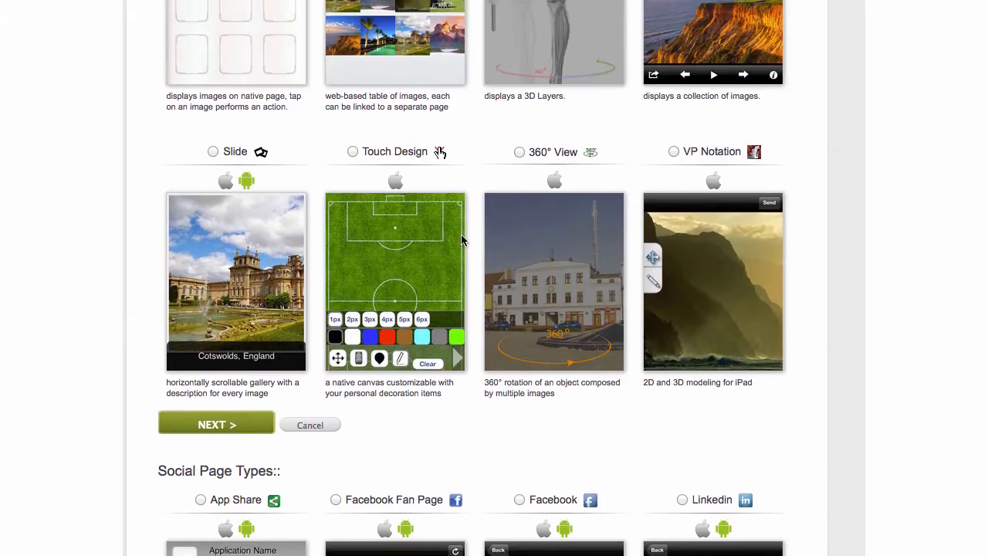
{"action": "scroll", "coordinate": [399, 253], "scroll_direction": "up", "scroll_amount": 5}
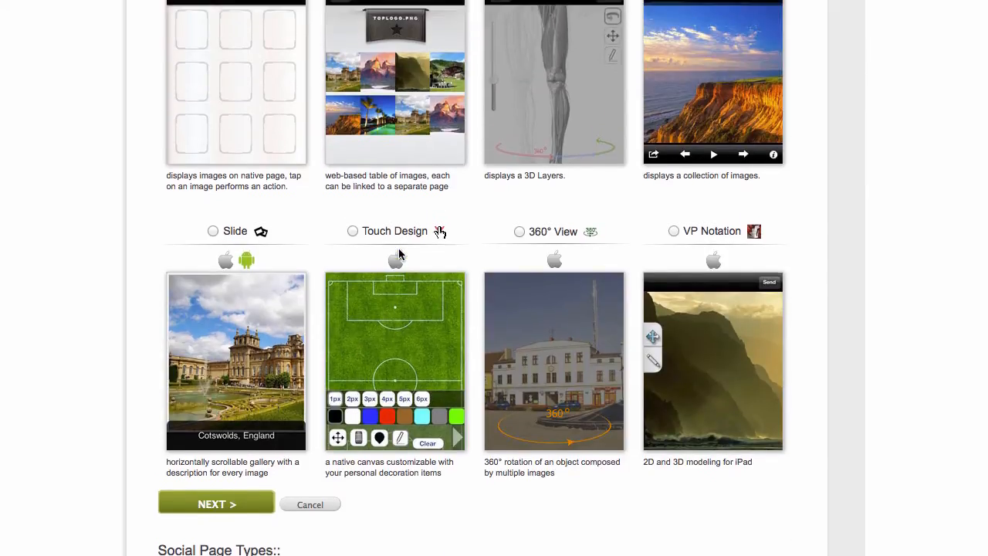
{"action": "scroll", "coordinate": [400, 253], "scroll_direction": "down", "scroll_amount": 7}
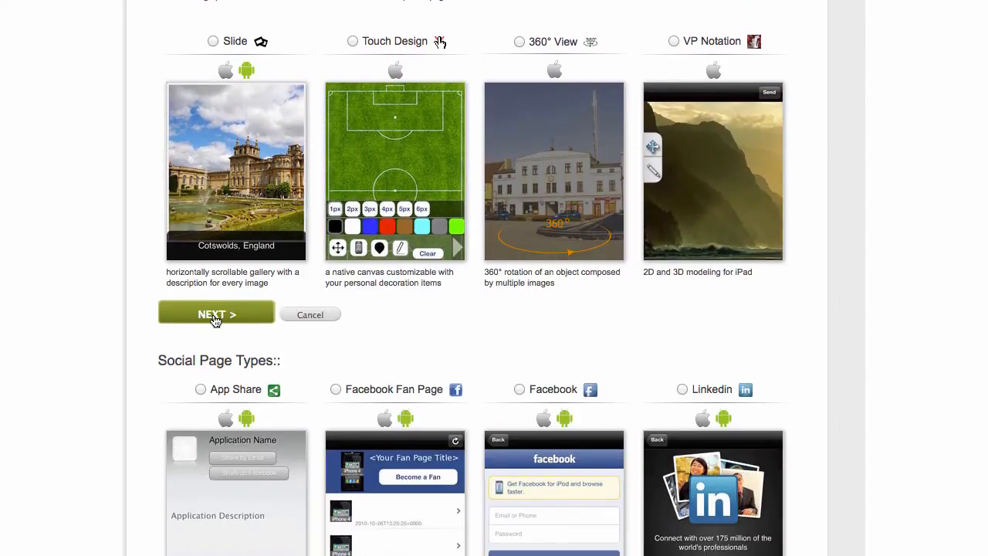
{"action": "left_click", "coordinate": [215, 316]}
Rename the Mosaic page from mosaic1 to 'gallery' and create it.
{"action": "left_click_drag", "start_coordinate": [310, 127], "coordinate": [129, 117]}
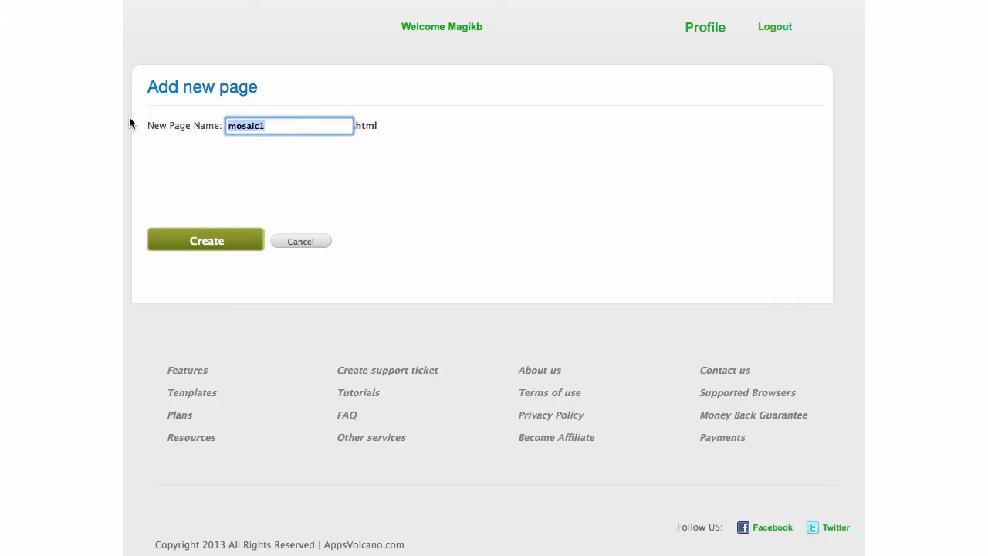
{"action": "type", "text": "gallery"}
{"action": "left_click", "coordinate": [204, 240]}
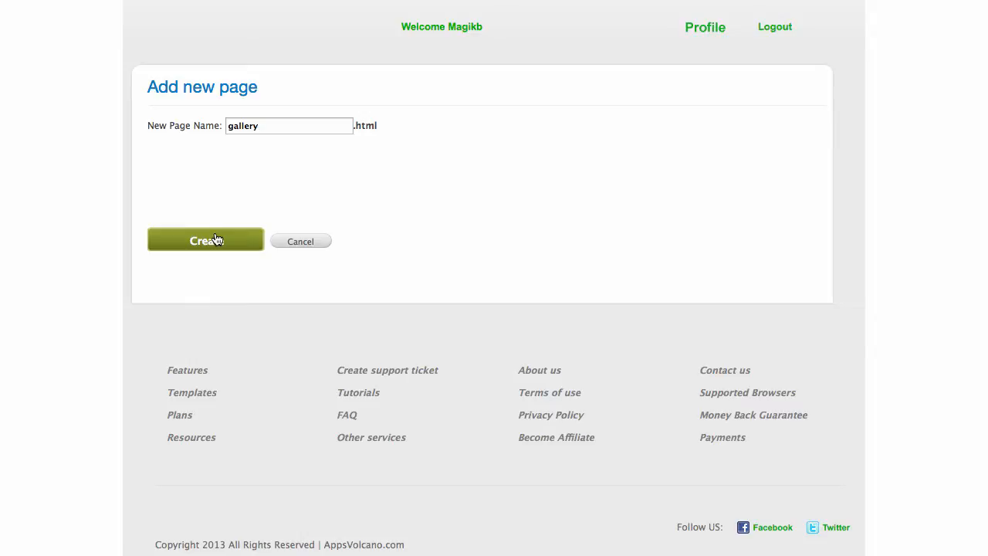
{"action": "scroll", "coordinate": [825, 239], "scroll_direction": "down", "scroll_amount": 3}
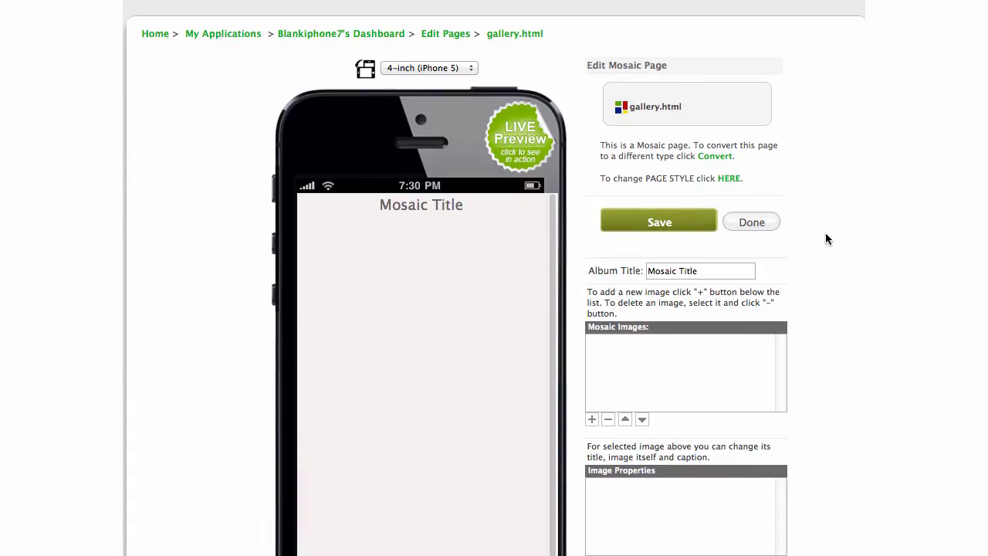
{"action": "scroll", "coordinate": [825, 232], "scroll_direction": "down", "scroll_amount": 3}
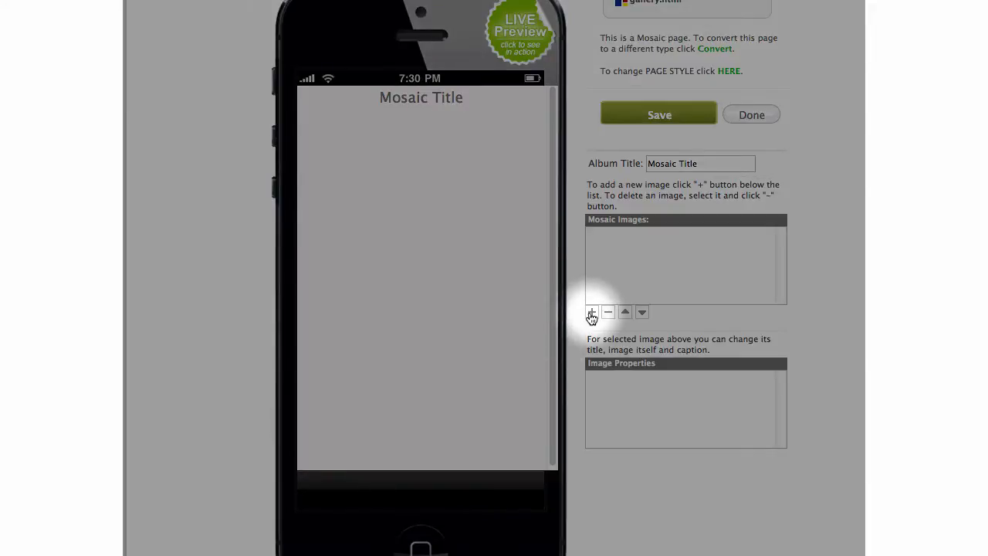
Add six mosaic image entries, Picture1 to Picture6, and select Picture1.
{"action": "left_click", "coordinate": [591, 314]}
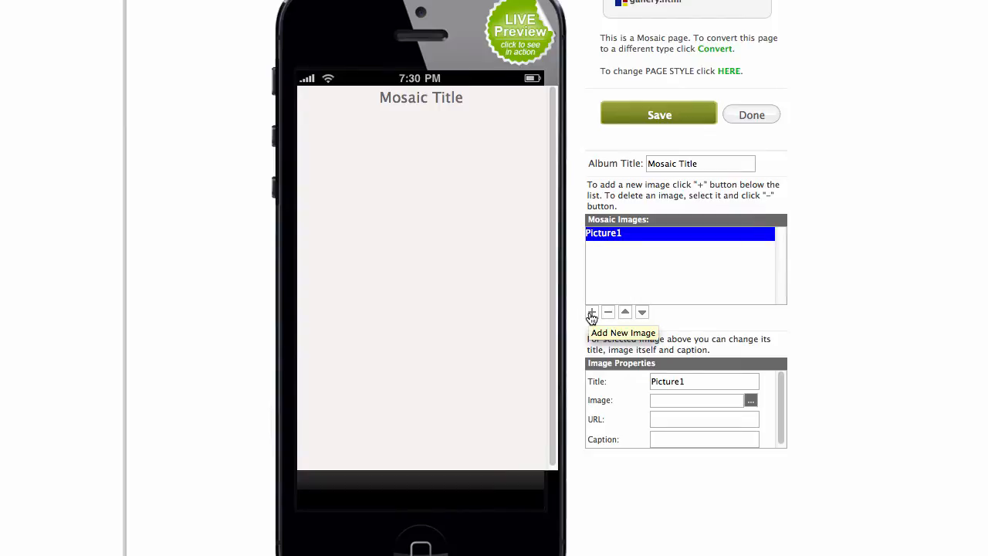
{"action": "left_click", "coordinate": [591, 314]}
{"action": "left_click", "coordinate": [591, 314]}
{"action": "left_click", "coordinate": [591, 313]}
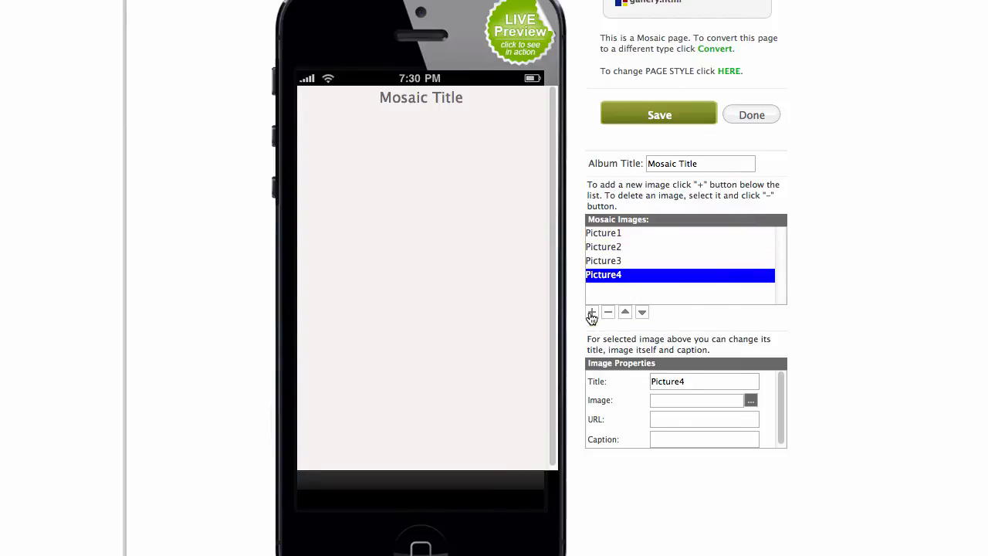
{"action": "left_click", "coordinate": [591, 313]}
{"action": "left_click", "coordinate": [591, 313]}
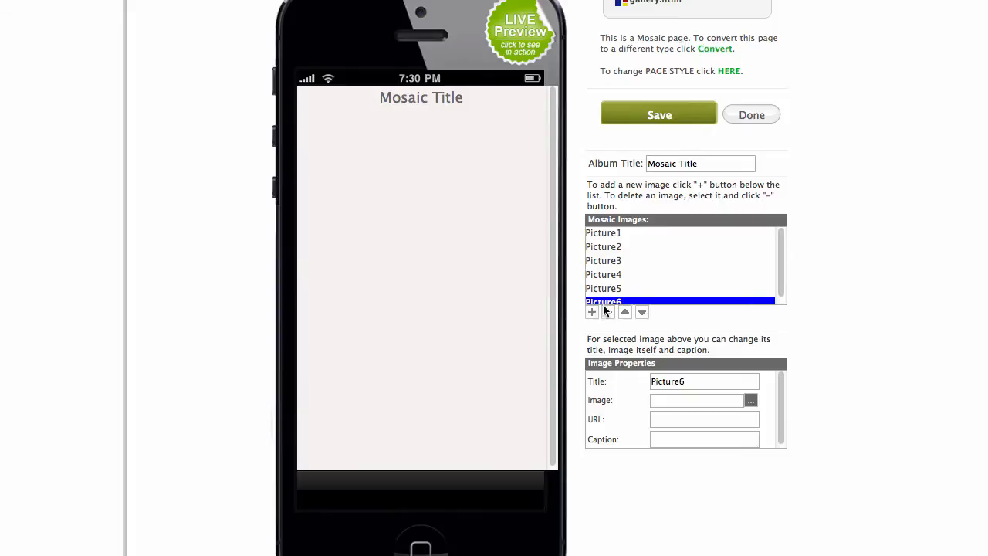
{"action": "scroll", "coordinate": [687, 251], "scroll_direction": "up", "scroll_amount": 3}
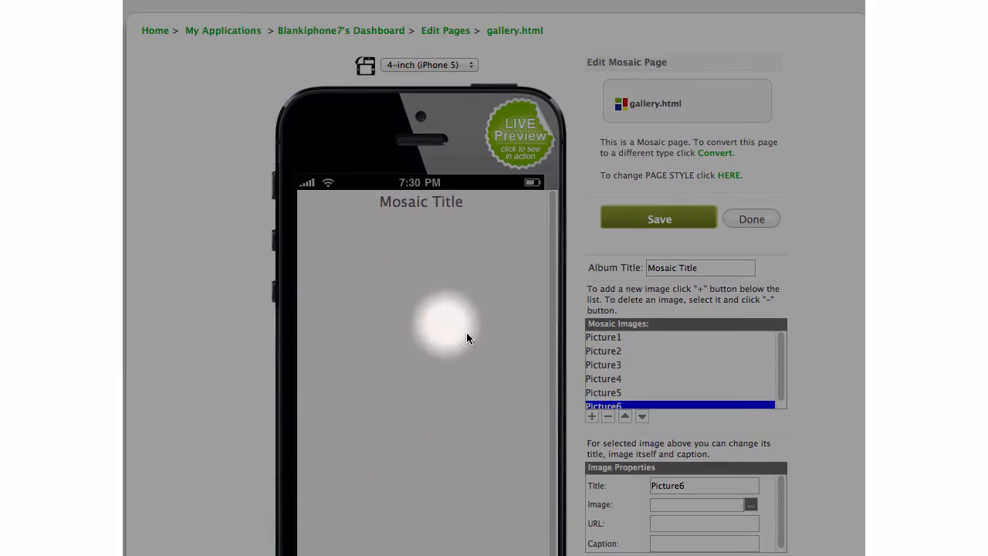
{"action": "scroll", "coordinate": [853, 336], "scroll_direction": "down", "scroll_amount": 3}
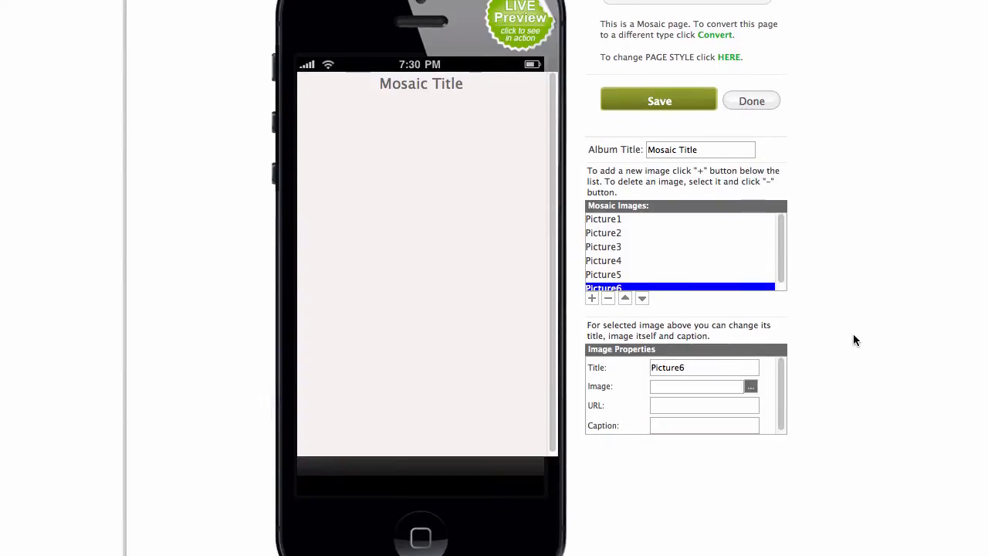
{"action": "left_click", "coordinate": [618, 221]}
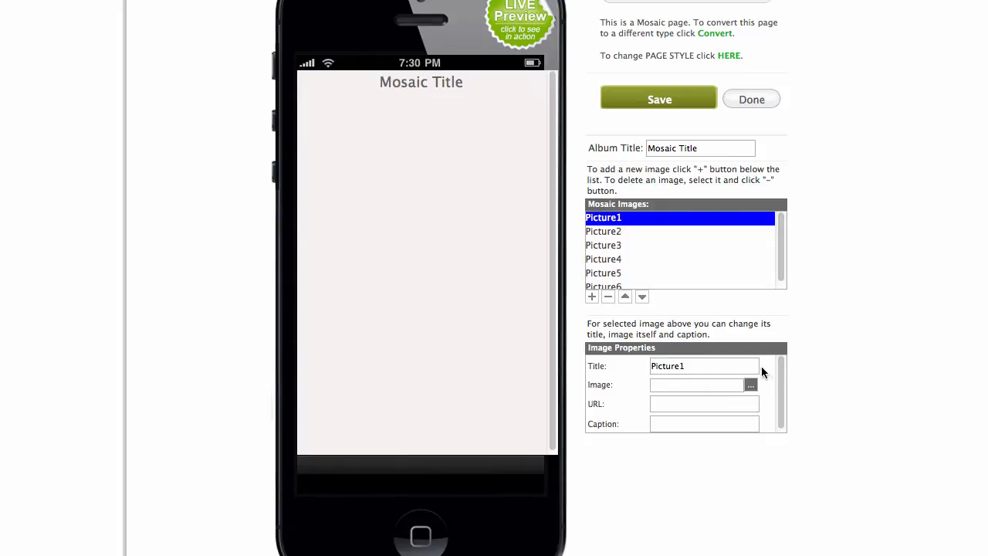
{"action": "scroll", "coordinate": [814, 266], "scroll_direction": "up", "scroll_amount": 3}
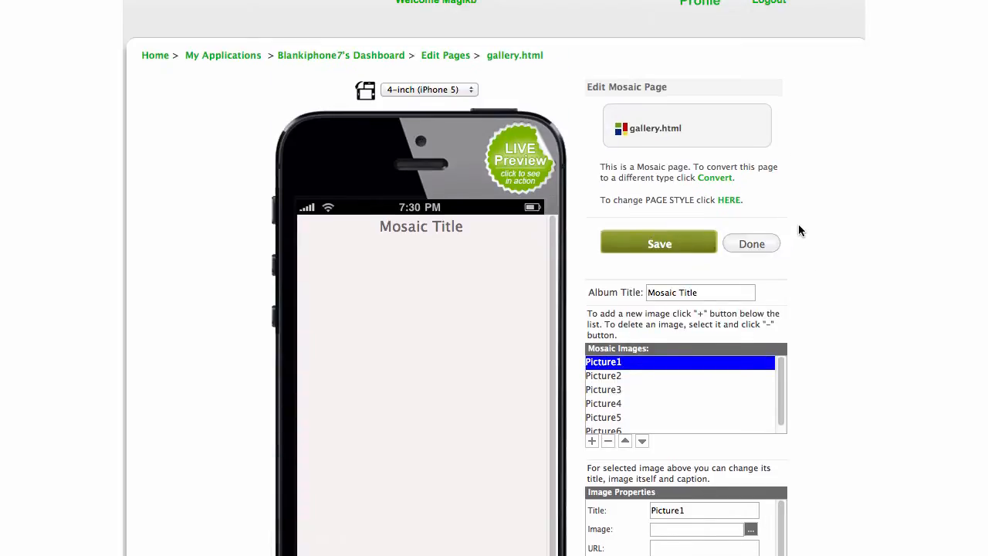
{"action": "scroll", "coordinate": [800, 201], "scroll_direction": "down", "scroll_amount": 4}
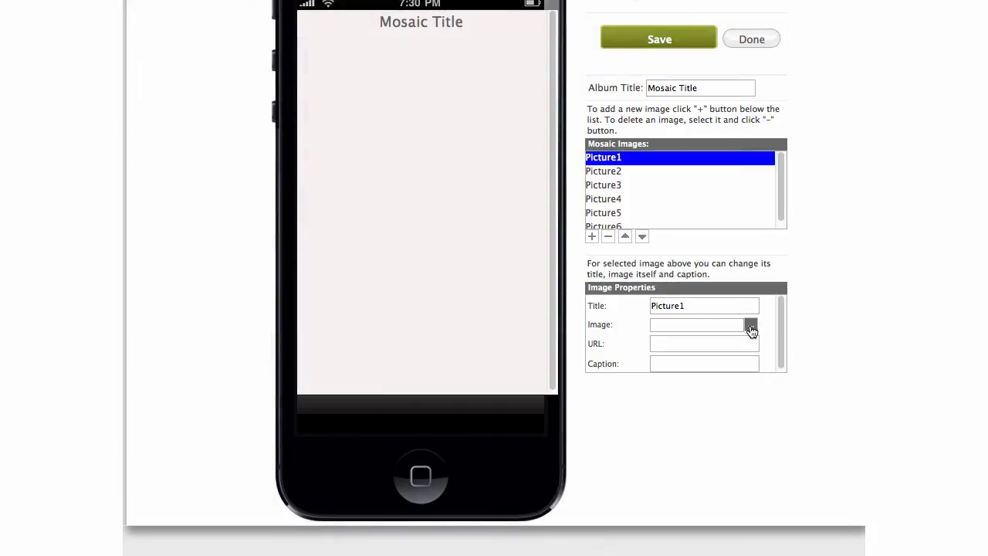
Upload make_mobile_apps_create_app_iphone_ipad_kindle_android.jpg and choose it as Picture1's image.
{"action": "left_click", "coordinate": [750, 326]}
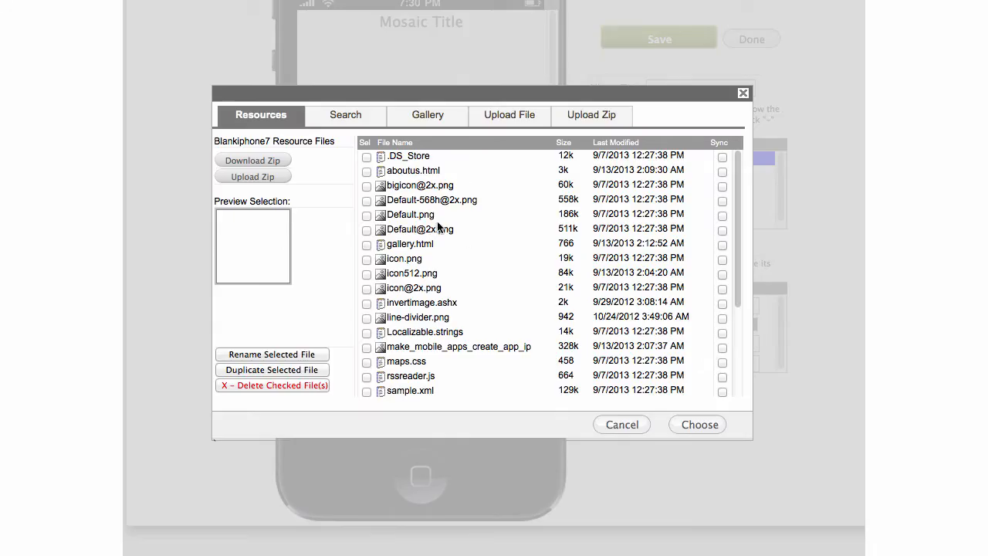
{"action": "left_click", "coordinate": [510, 116]}
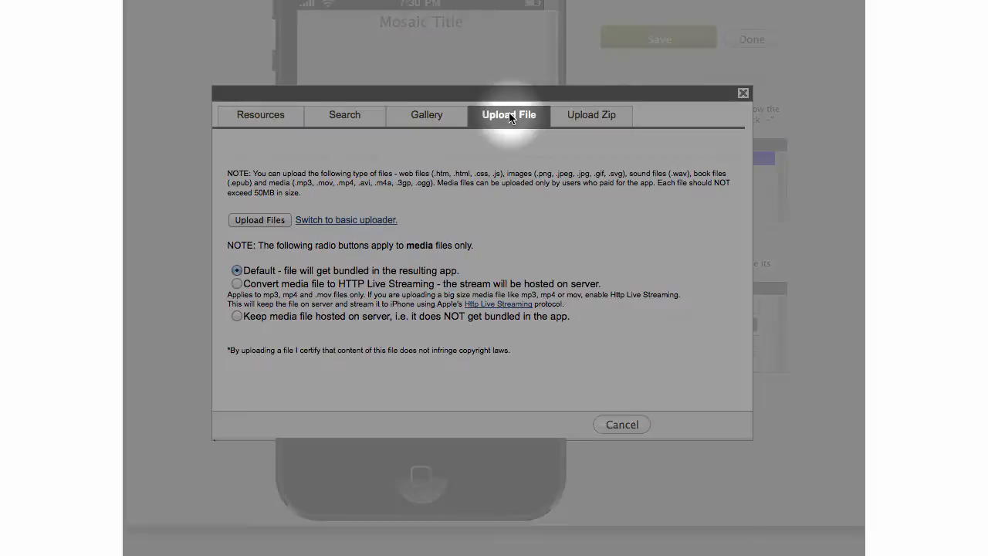
{"action": "left_click", "coordinate": [246, 220]}
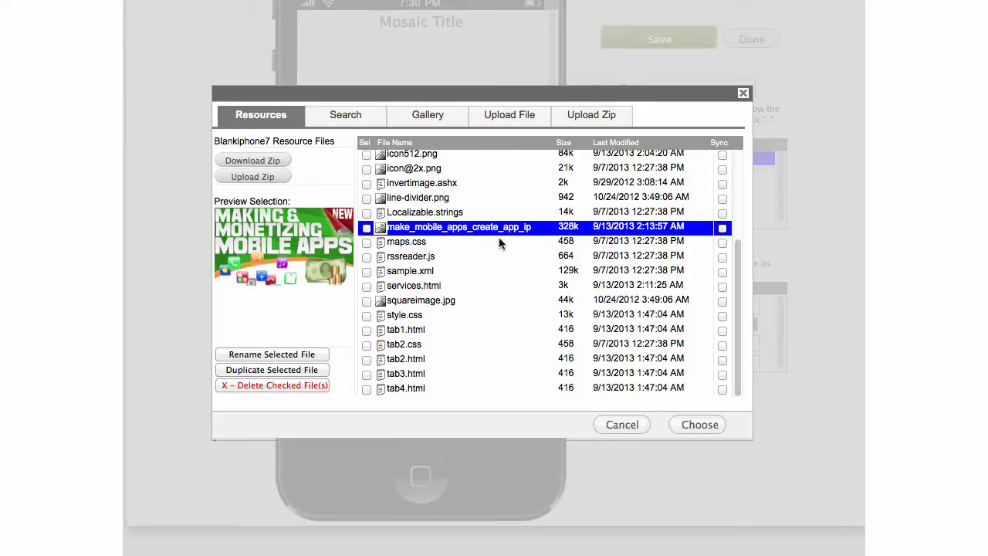
{"action": "left_click", "coordinate": [702, 424]}
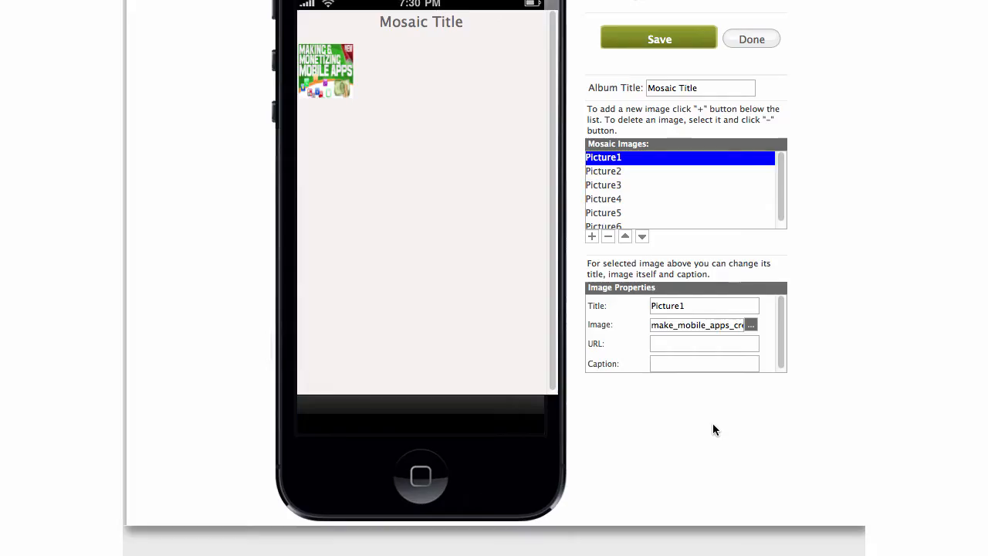
{"action": "scroll", "coordinate": [842, 244], "scroll_direction": "up", "scroll_amount": 3}
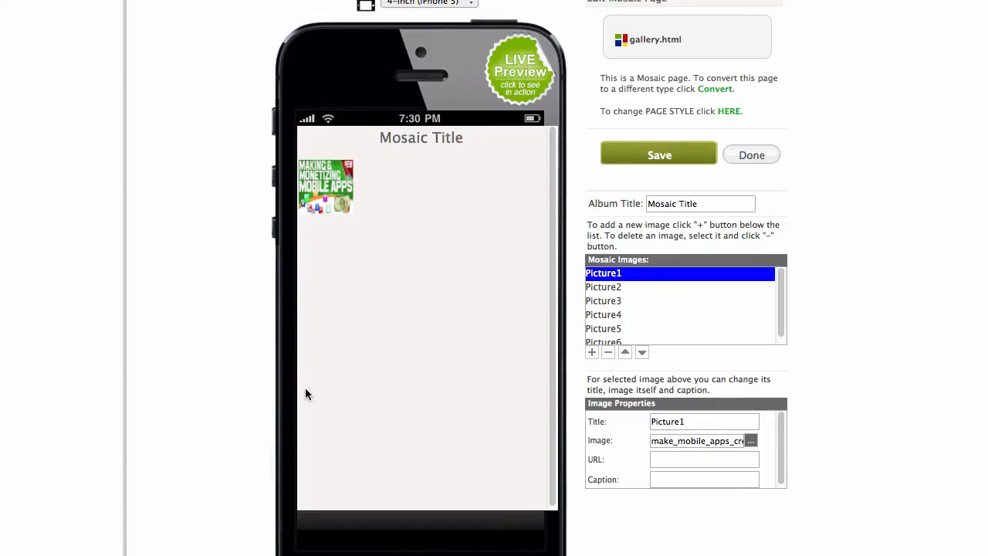
Copy Picture1's image file name and paste it into Picture2 through Picture5.
{"action": "left_click", "coordinate": [609, 289]}
{"action": "left_click", "coordinate": [606, 276]}
{"action": "left_click", "coordinate": [610, 290]}
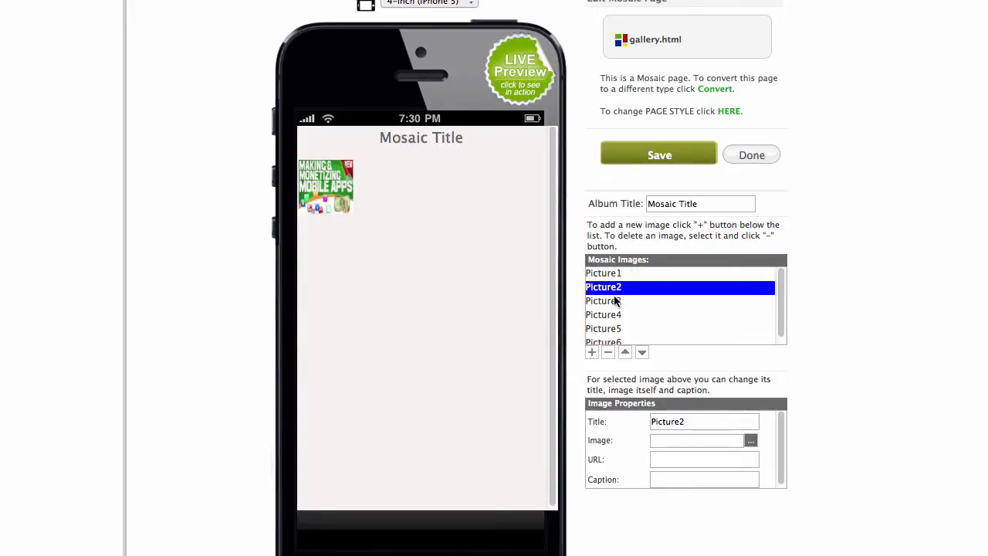
{"action": "left_click", "coordinate": [610, 274]}
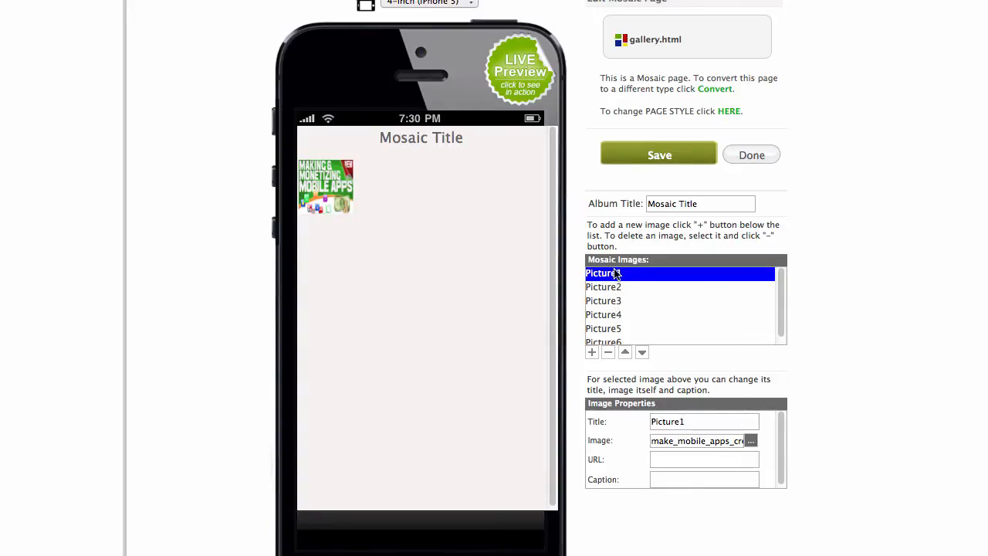
{"action": "double_click", "coordinate": [710, 440]}
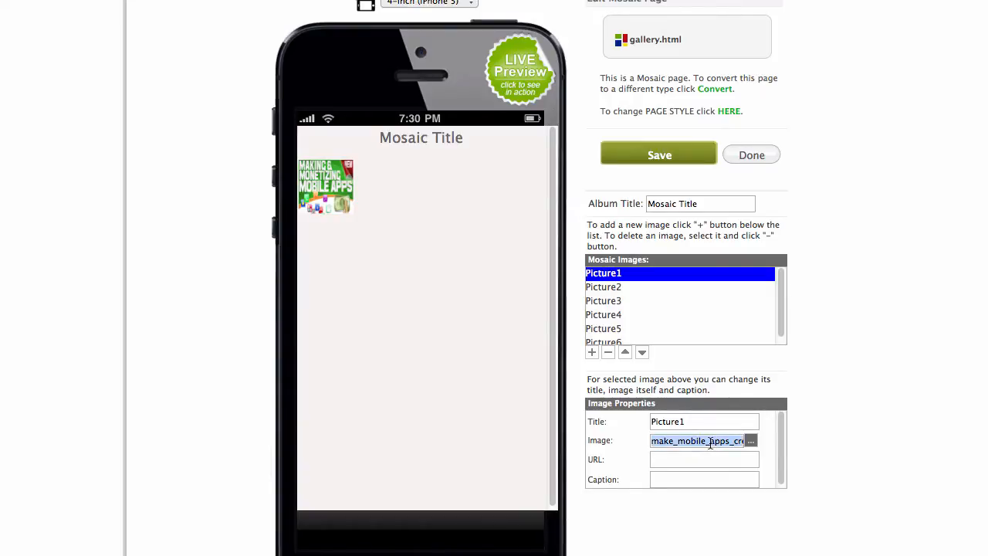
{"action": "left_click", "coordinate": [611, 288]}
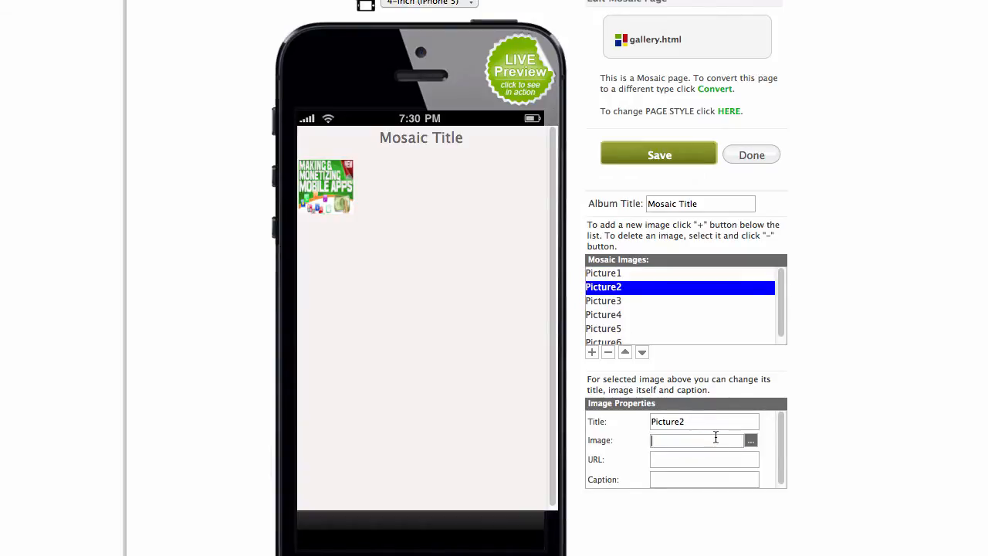
{"action": "key", "text": "ctrl+v"}
{"action": "left_click", "coordinate": [610, 303]}
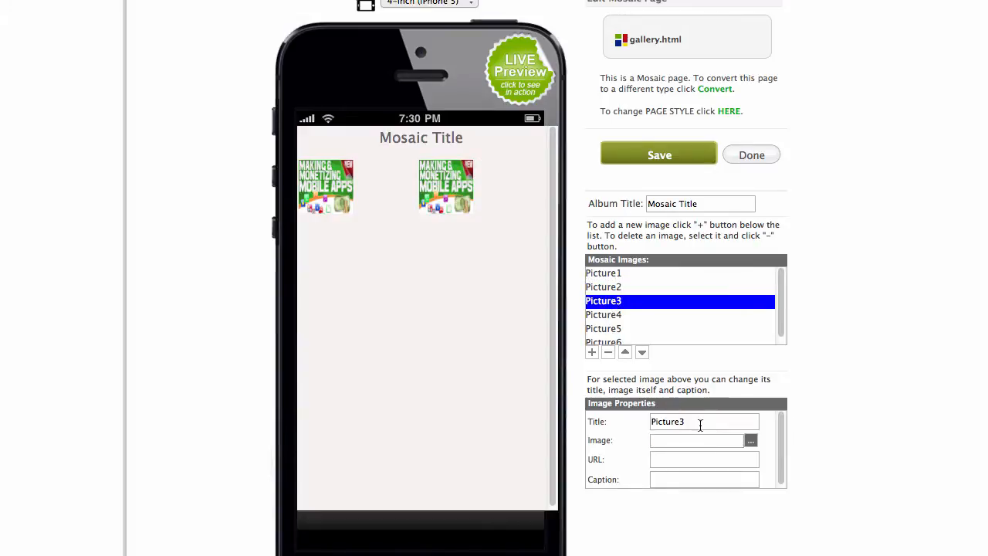
{"action": "type", "text": "ad_kindle_android.jpg"}
{"action": "left_click", "coordinate": [609, 315]}
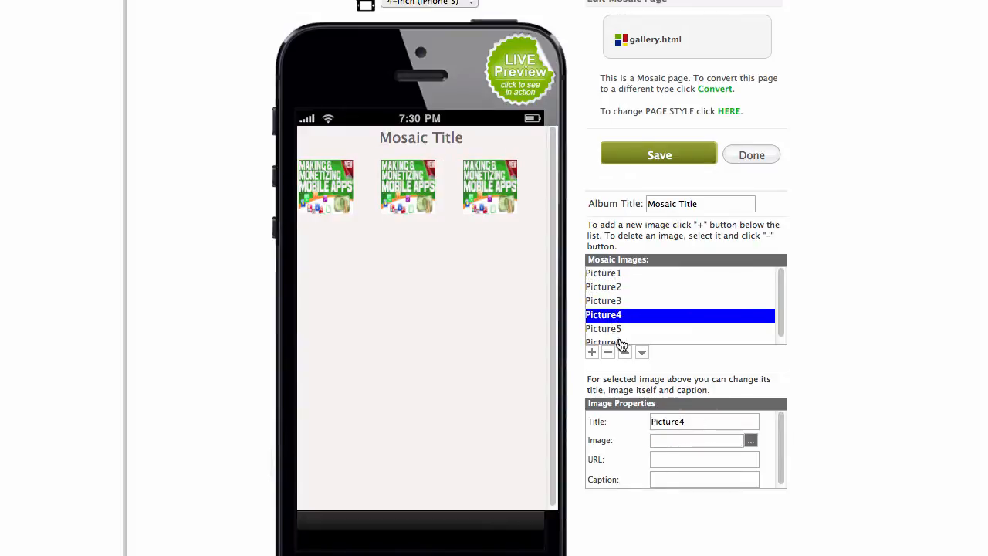
{"action": "left_click", "coordinate": [713, 445]}
{"action": "type", "text": "ad_kindle_android.jpg"}
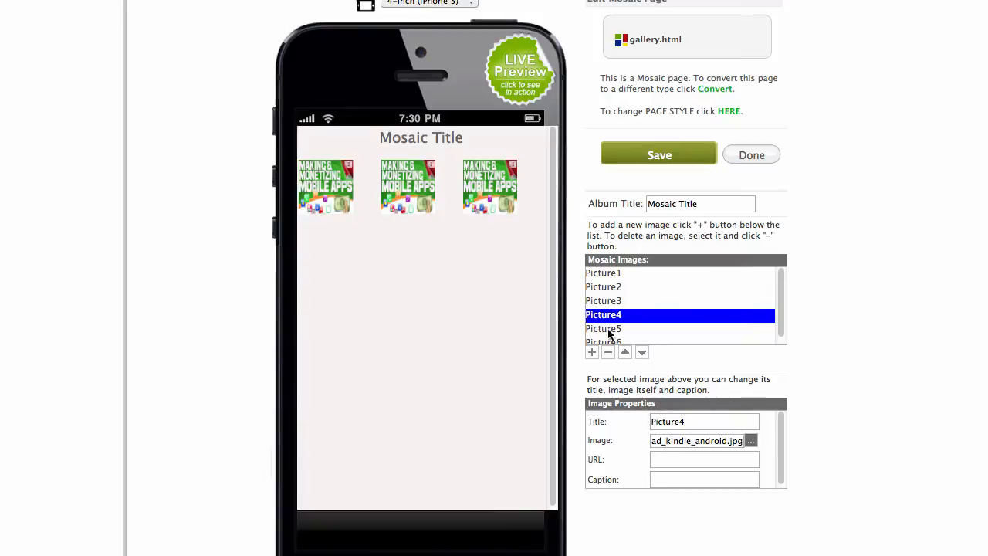
{"action": "left_click", "coordinate": [607, 329]}
{"action": "left_click", "coordinate": [715, 442]}
{"action": "key", "text": "ctrl+v"}
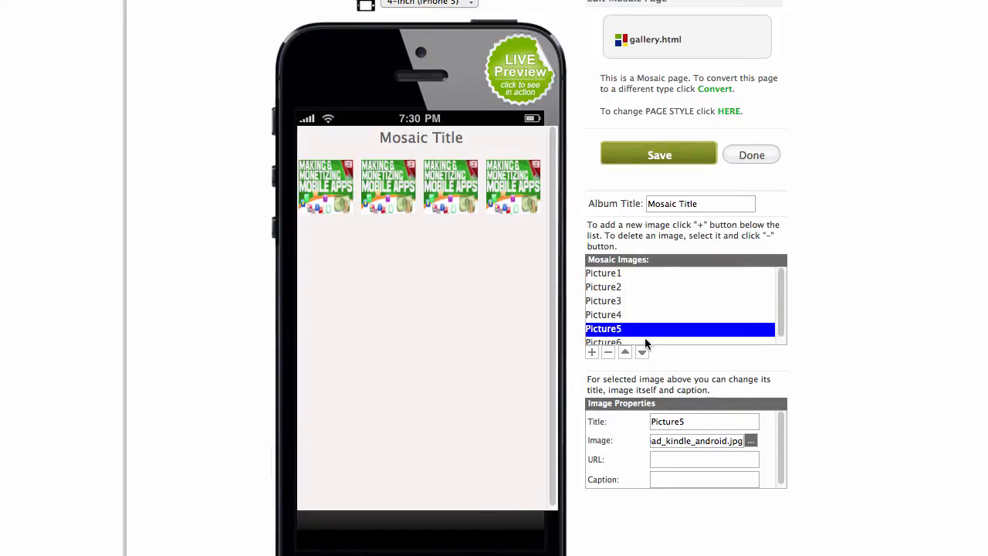
Paste the same image file name into Picture6.
{"action": "scroll", "coordinate": [649, 337], "scroll_direction": "down", "scroll_amount": 1}
{"action": "left_click", "coordinate": [615, 337]}
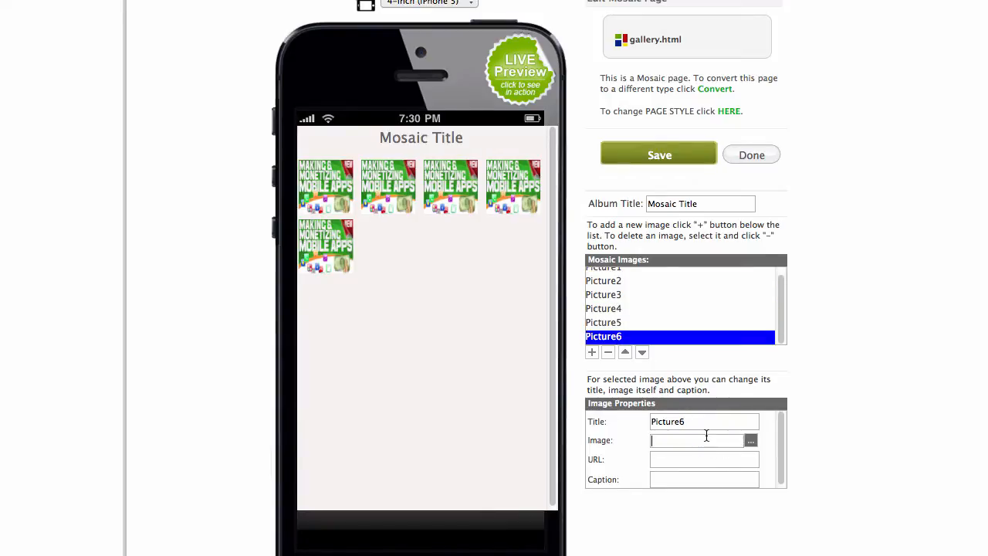
{"action": "type", "text": "ad_kindle_android.jpg"}
{"action": "left_click", "coordinate": [634, 311]}
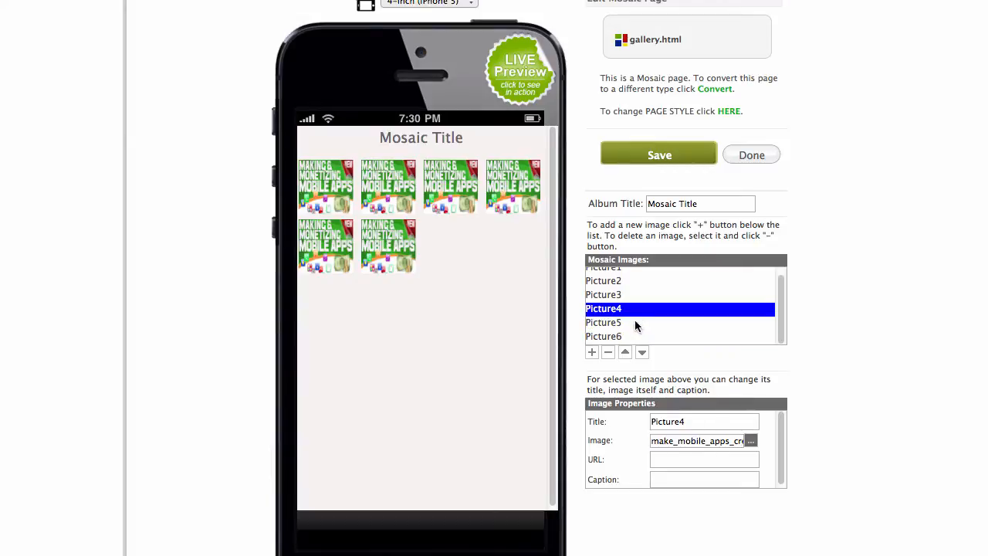
Add Picture7 and Picture8 and give both the same image file name.
{"action": "left_click", "coordinate": [592, 353]}
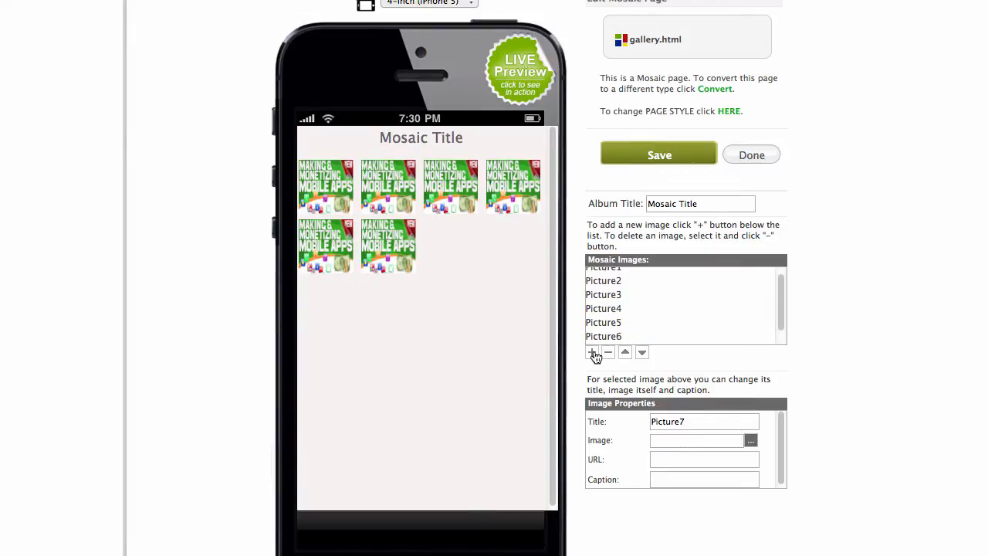
{"action": "left_click", "coordinate": [593, 353]}
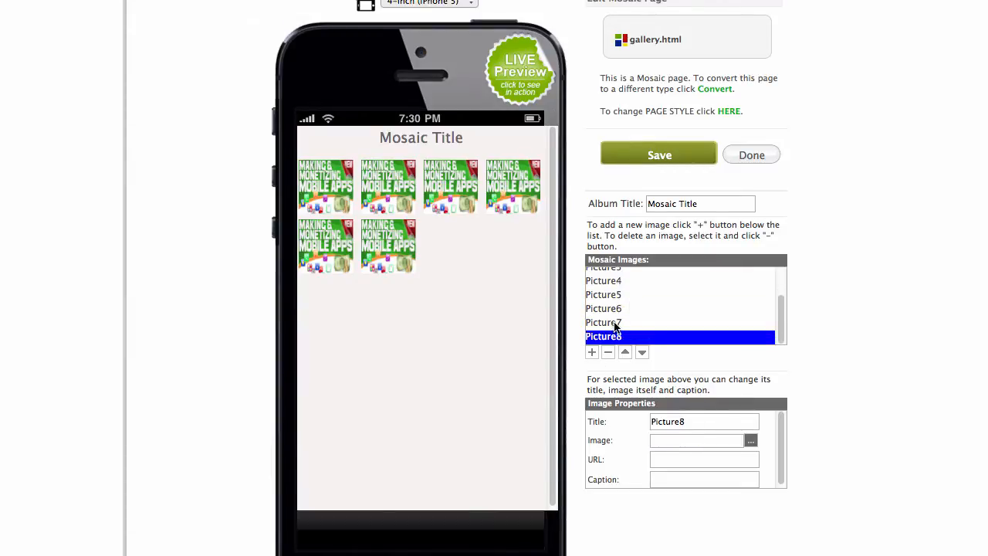
{"action": "left_click", "coordinate": [621, 322]}
{"action": "left_click", "coordinate": [695, 440]}
{"action": "type", "text": "ad_kindle_android.jpg"}
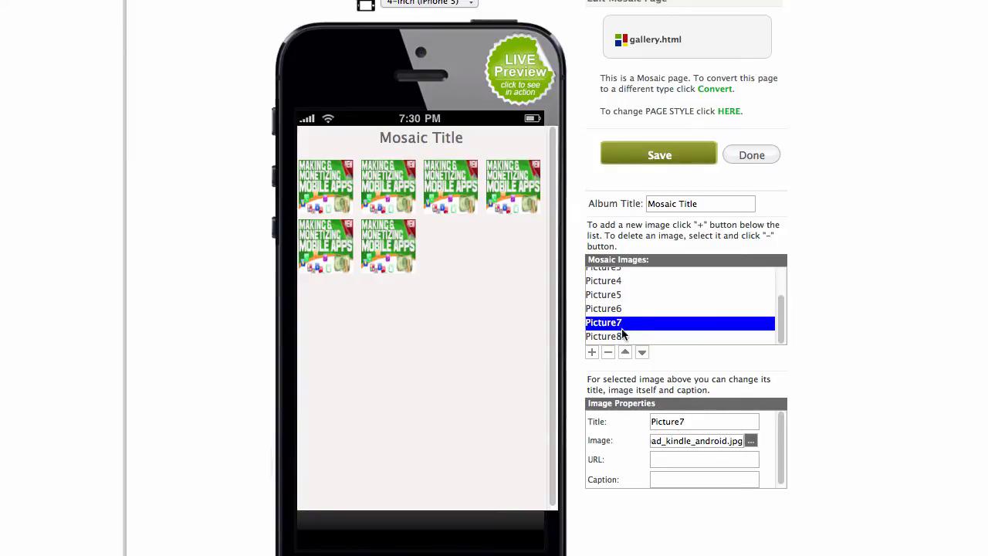
{"action": "left_click", "coordinate": [623, 336]}
{"action": "left_click", "coordinate": [699, 441]}
{"action": "type", "text": "ad_kindle_android.jpg"}
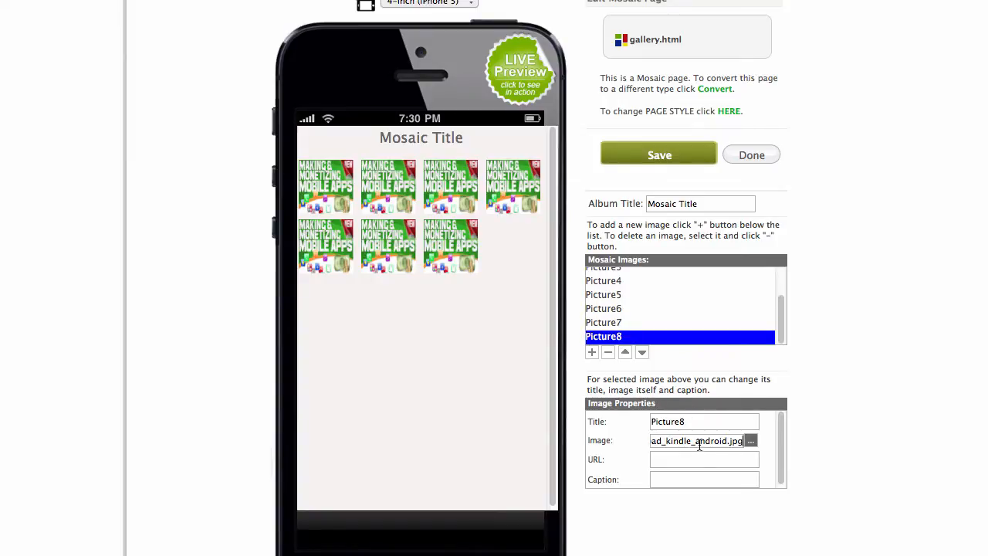
{"action": "left_click", "coordinate": [633, 296]}
{"action": "scroll", "coordinate": [628, 306], "scroll_direction": "down", "scroll_amount": 2}
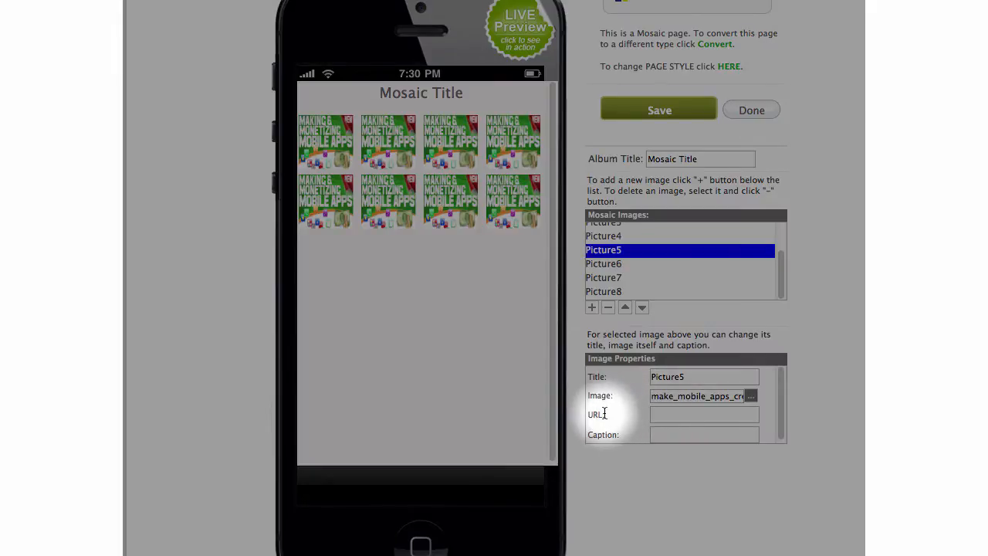
Click into Picture5's link URL field, then save gallery.html.
{"action": "left_click", "coordinate": [673, 414]}
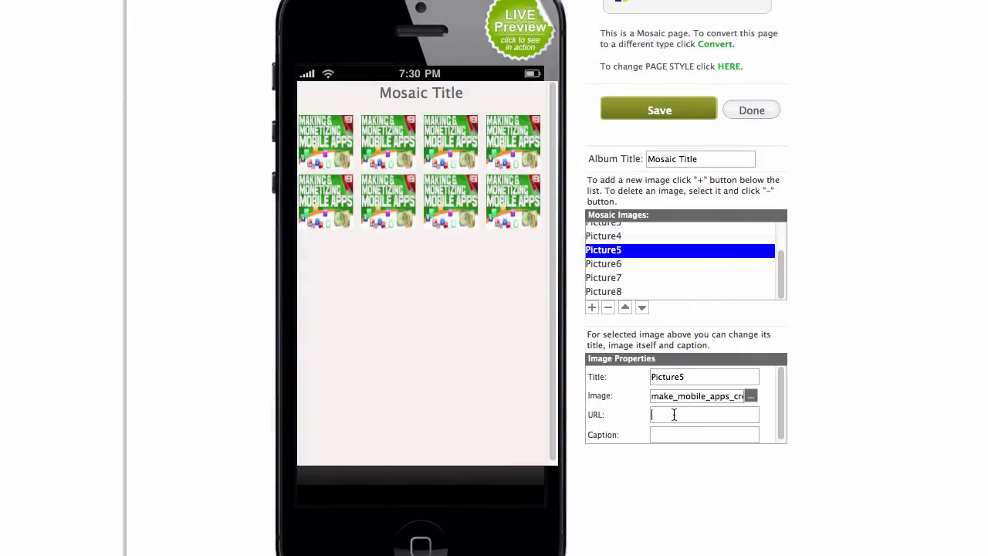
{"action": "left_click", "coordinate": [677, 110]}
Change the album title to 'Last project', save it, and finish editing with Done.
{"action": "left_click_drag", "start_coordinate": [725, 160], "coordinate": [622, 157]}
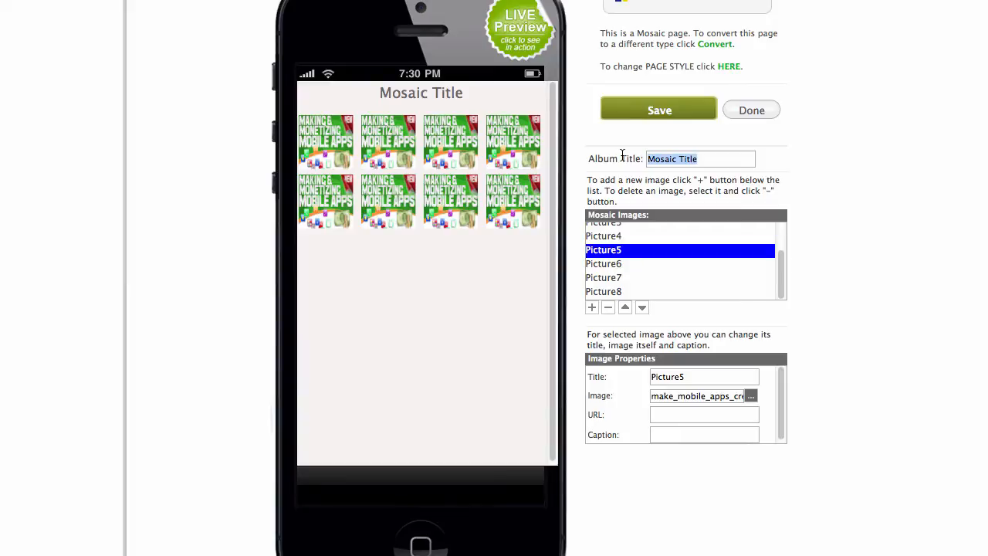
{"action": "type", "text": "Last"}
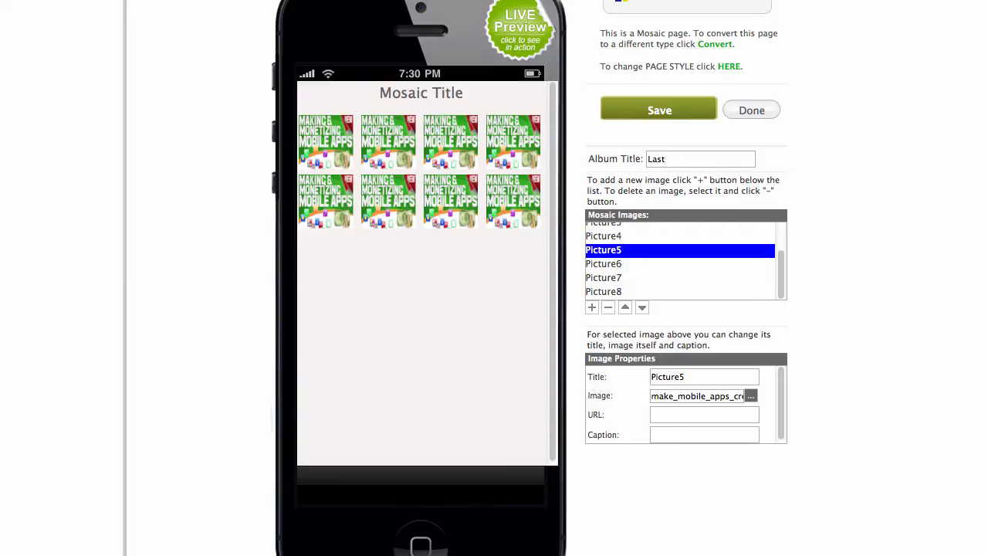
{"action": "type", "text": " project"}
{"action": "left_click", "coordinate": [658, 102]}
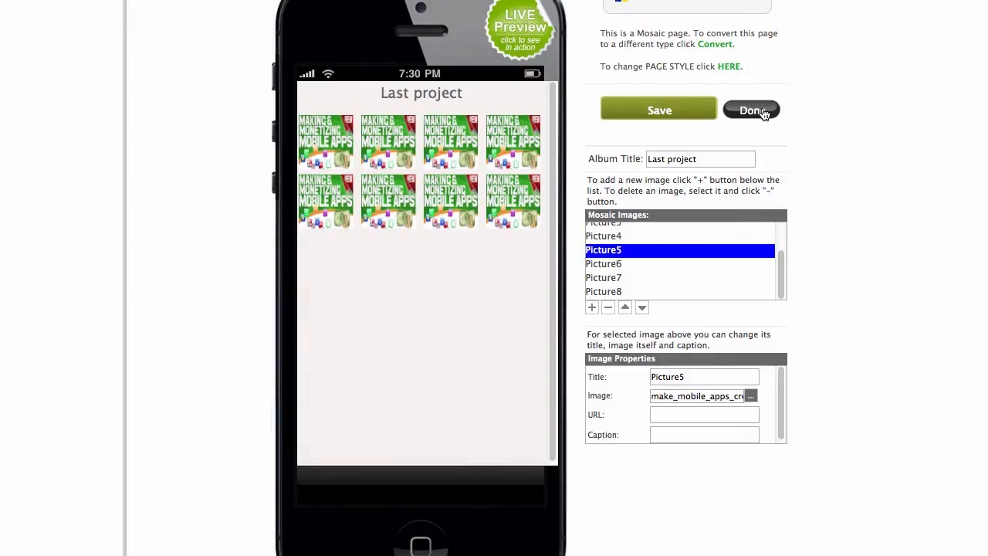
{"action": "left_click", "coordinate": [768, 112]}
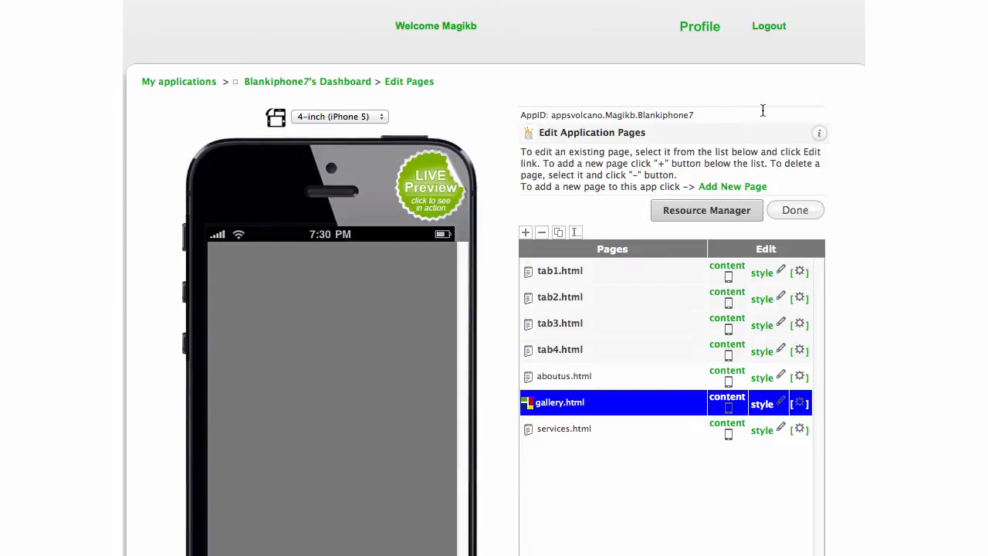
View the first gallery image enlarged in the phone preview, then exit to the Blankiphone7 dashboard.
{"action": "scroll", "coordinate": [600, 174], "scroll_direction": "down", "scroll_amount": 3}
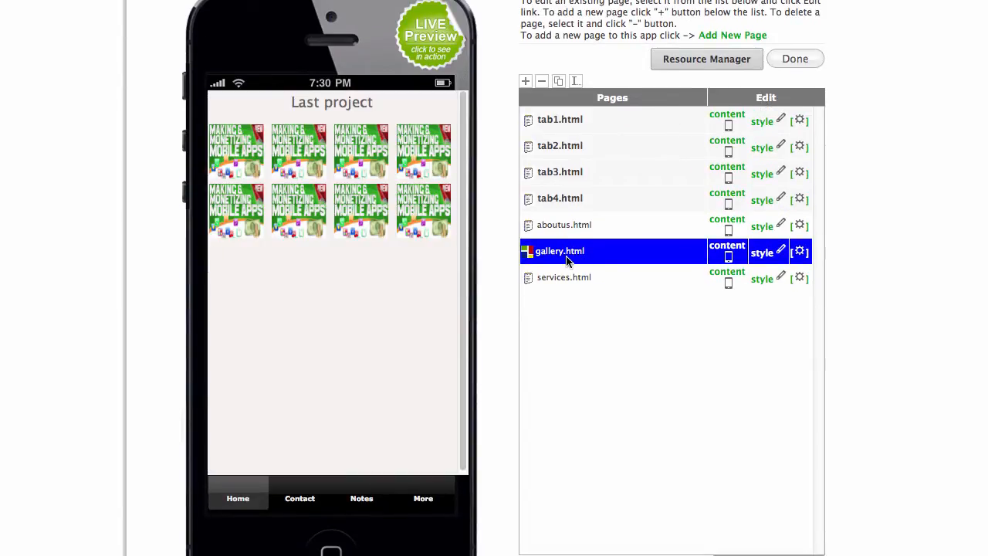
{"action": "left_click", "coordinate": [238, 151]}
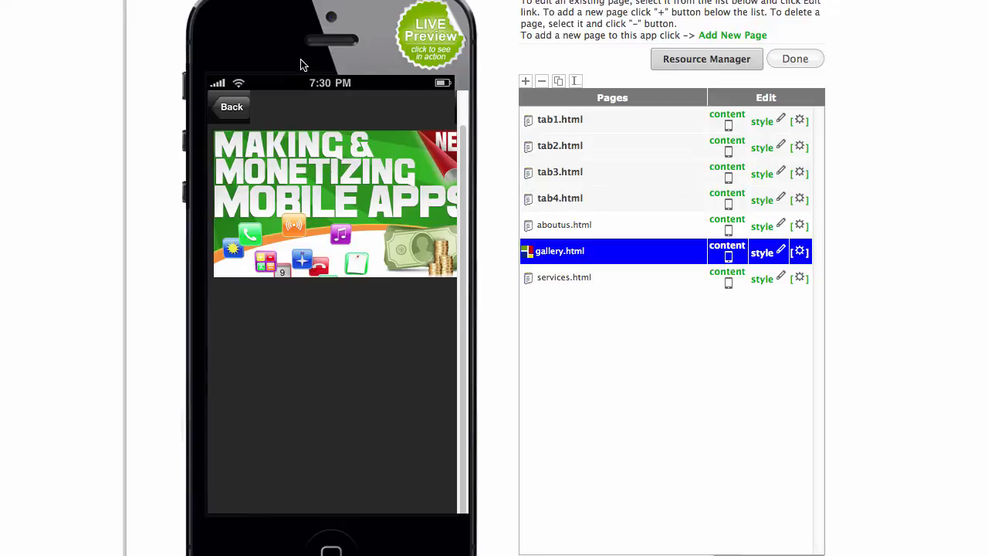
{"action": "scroll", "coordinate": [529, 188], "scroll_direction": "down", "scroll_amount": 3}
{"action": "scroll", "coordinate": [530, 187], "scroll_direction": "up", "scroll_amount": 5}
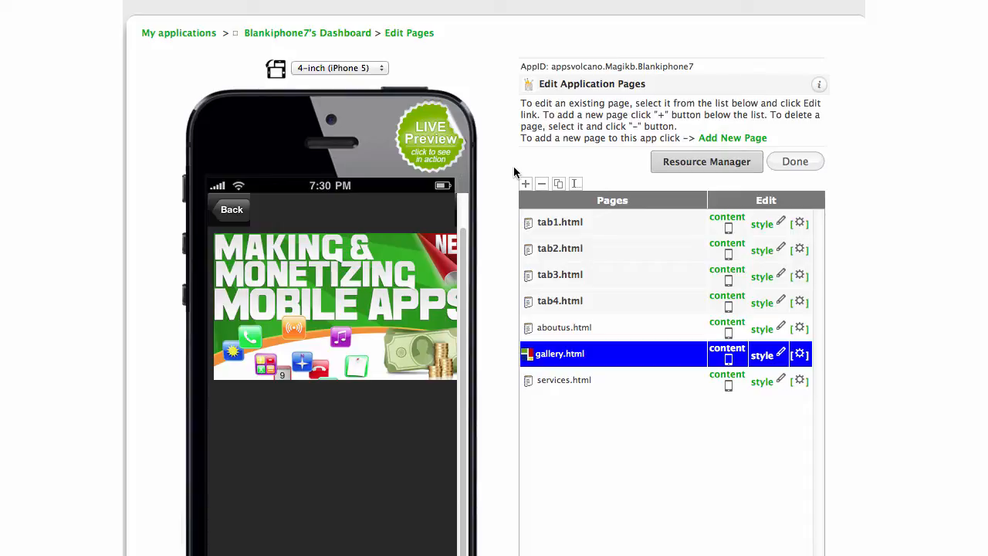
{"action": "scroll", "coordinate": [687, 74], "scroll_direction": "up", "scroll_amount": 2}
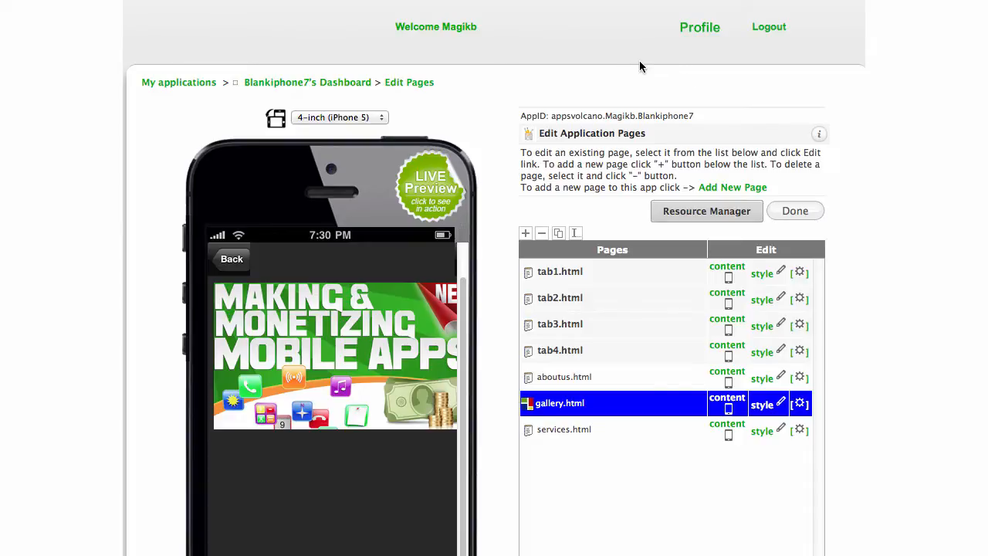
{"action": "scroll", "coordinate": [640, 60], "scroll_direction": "down", "scroll_amount": 1}
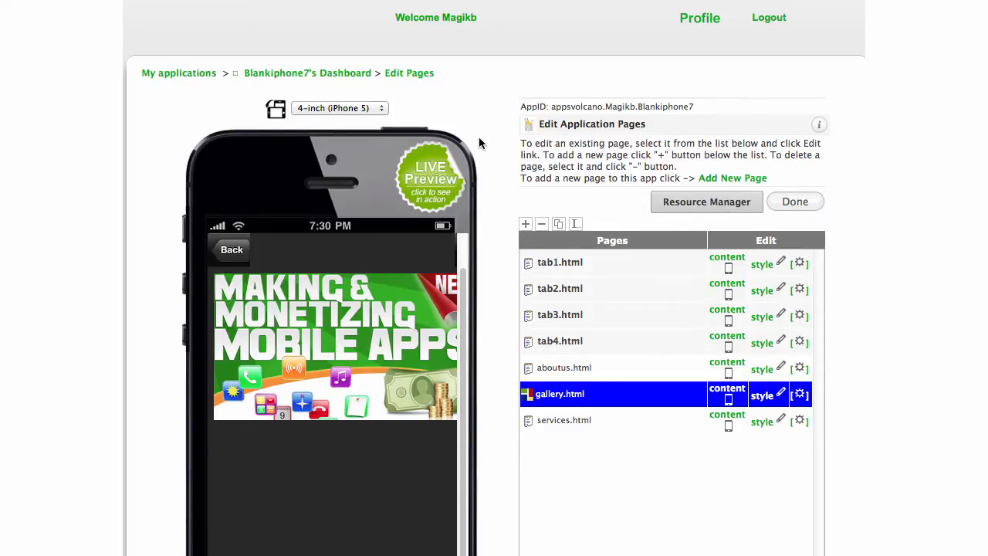
{"action": "scroll", "coordinate": [478, 142], "scroll_direction": "down", "scroll_amount": 5}
{"action": "left_click", "coordinate": [798, 121]}
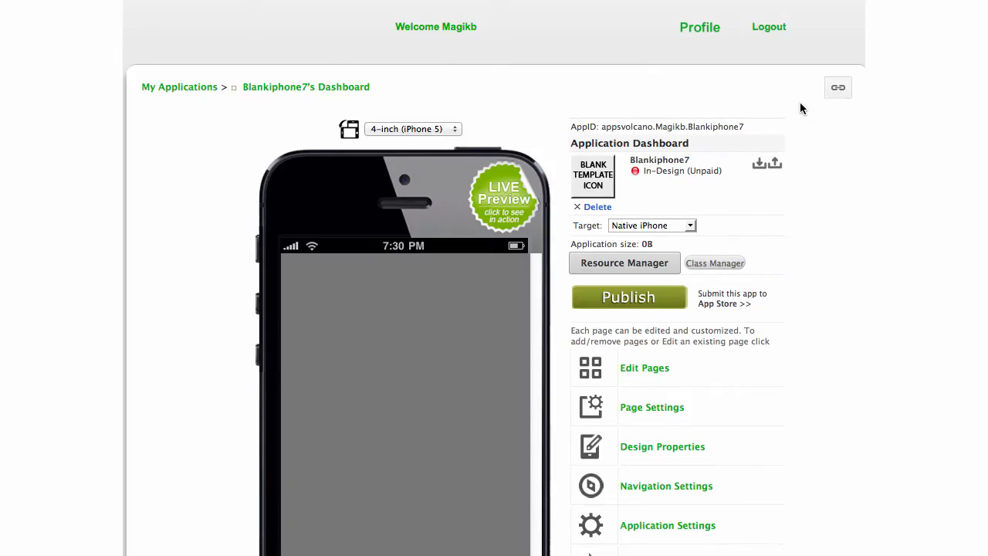
Open Edit Pages from the dashboard to list the seven pages, tab1.html through services.html.
{"action": "scroll", "coordinate": [661, 301], "scroll_direction": "down", "scroll_amount": 4}
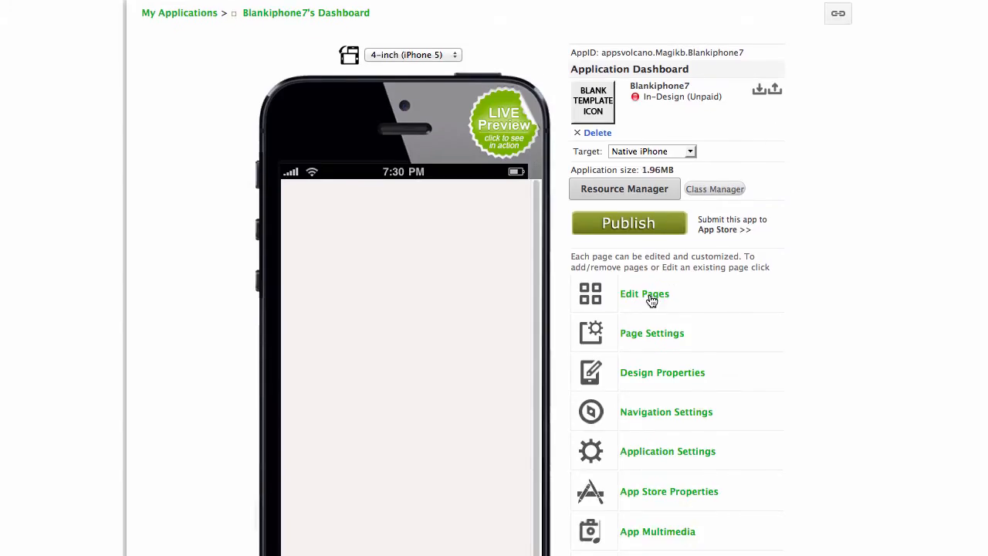
{"action": "left_click", "coordinate": [651, 300]}
{"action": "scroll", "coordinate": [586, 267], "scroll_direction": "down", "scroll_amount": 2}
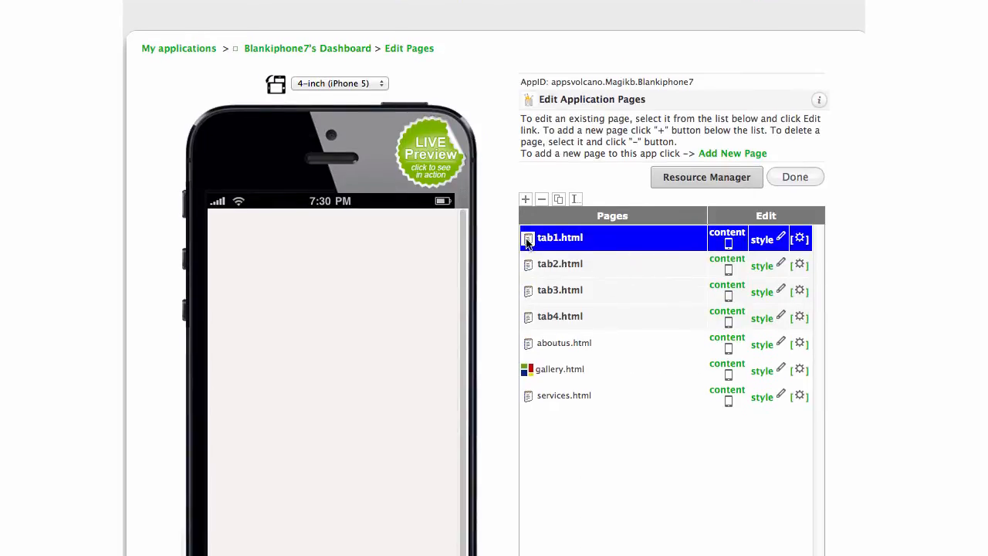
{"action": "scroll", "coordinate": [506, 146], "scroll_direction": "down", "scroll_amount": 4}
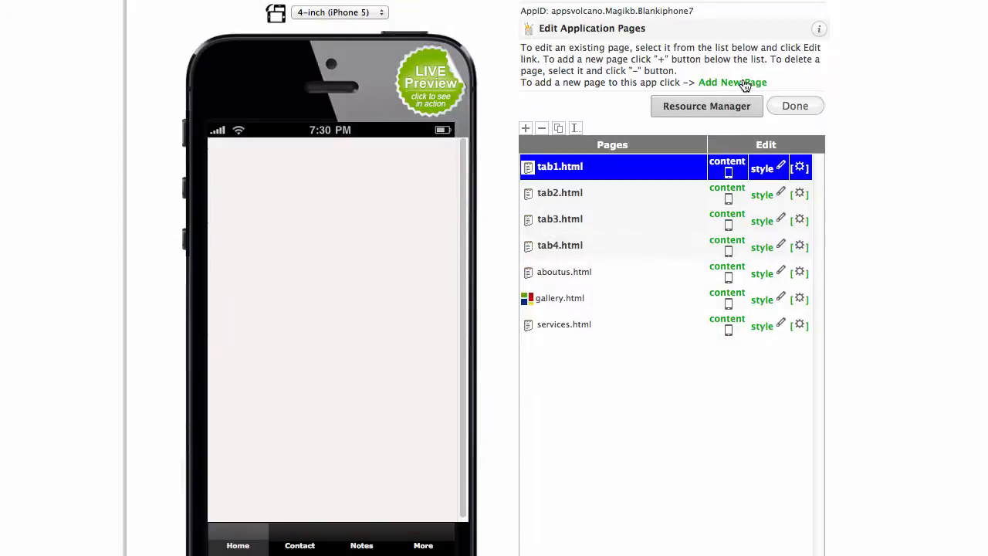
Start a new page and browse the page templates shown as thumbnails.
{"action": "left_click", "coordinate": [743, 82]}
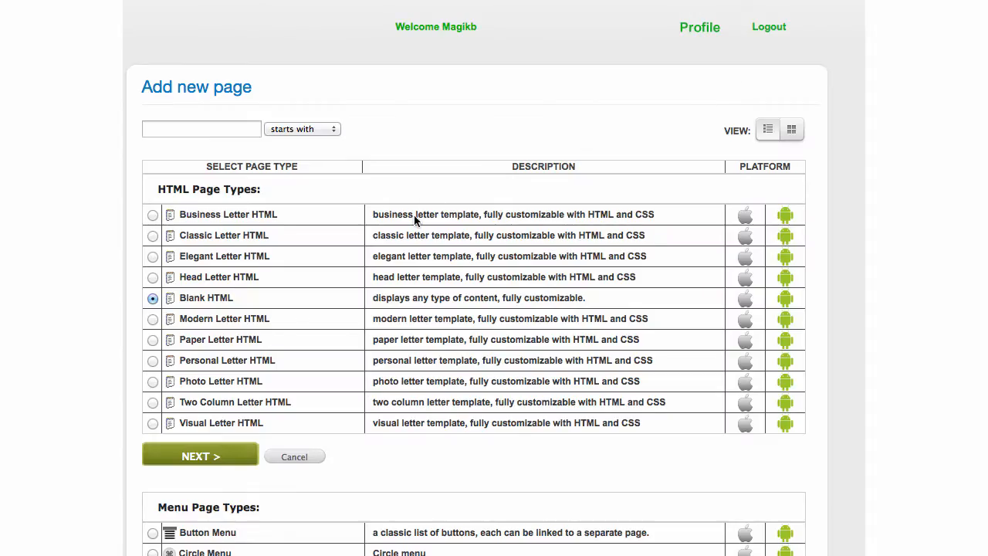
{"action": "left_click", "coordinate": [790, 132]}
{"action": "scroll", "coordinate": [571, 167], "scroll_direction": "down", "scroll_amount": 10}
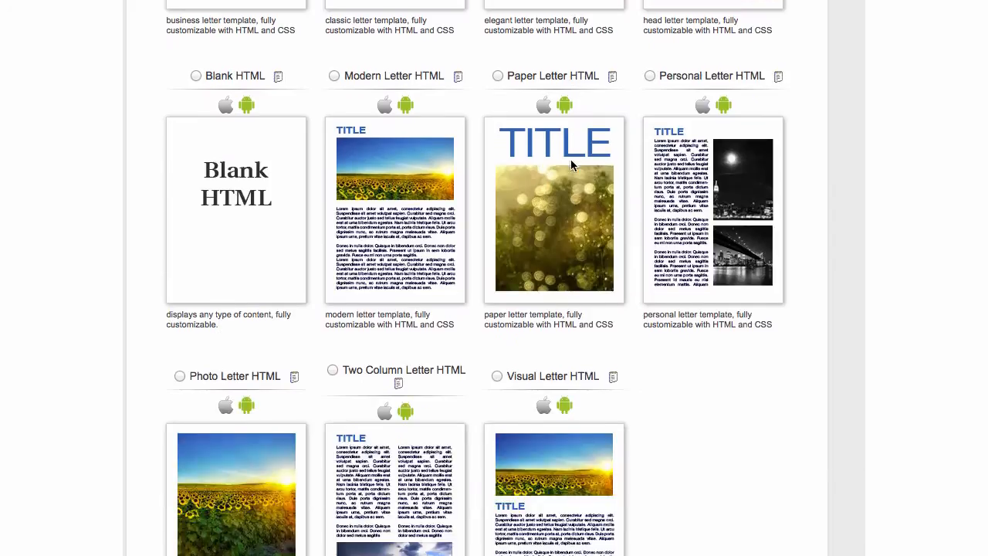
{"action": "scroll", "coordinate": [571, 166], "scroll_direction": "down", "scroll_amount": 7}
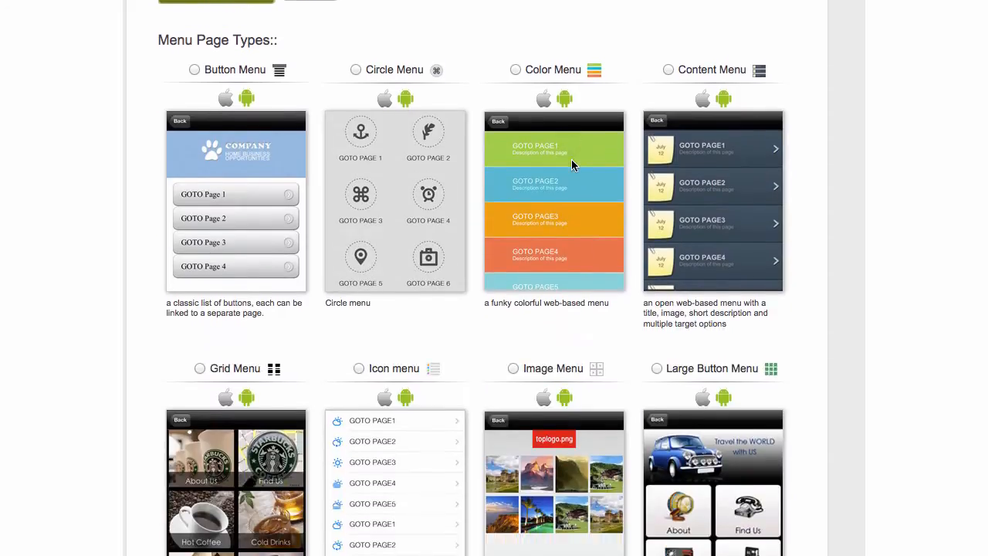
{"action": "scroll", "coordinate": [571, 165], "scroll_direction": "down", "scroll_amount": 8}
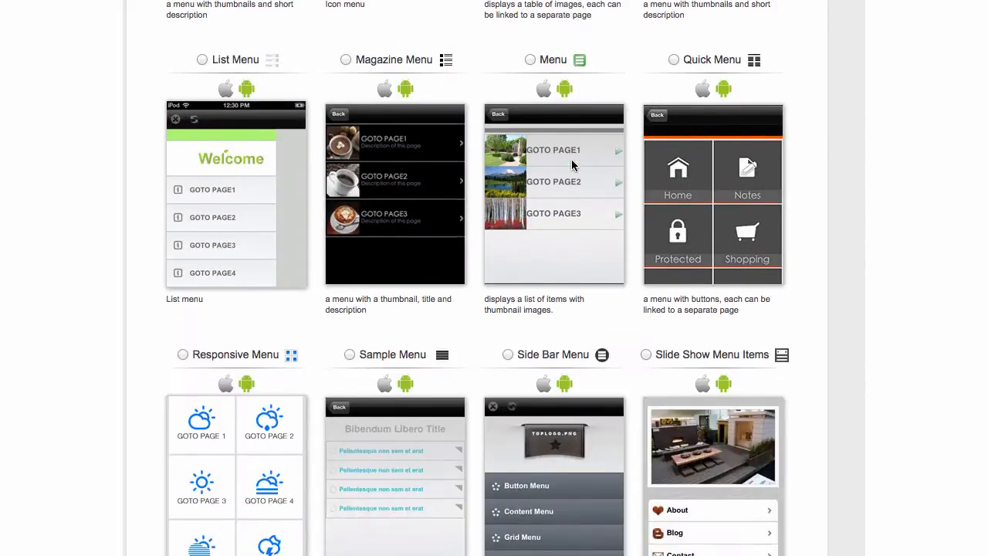
{"action": "scroll", "coordinate": [572, 165], "scroll_direction": "down", "scroll_amount": 9}
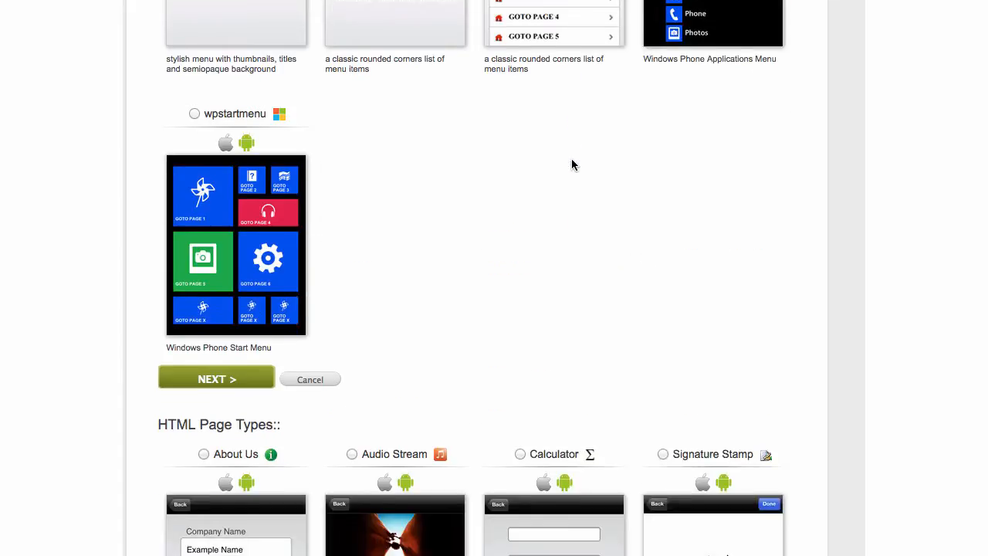
{"action": "scroll", "coordinate": [572, 164], "scroll_direction": "down", "scroll_amount": 3}
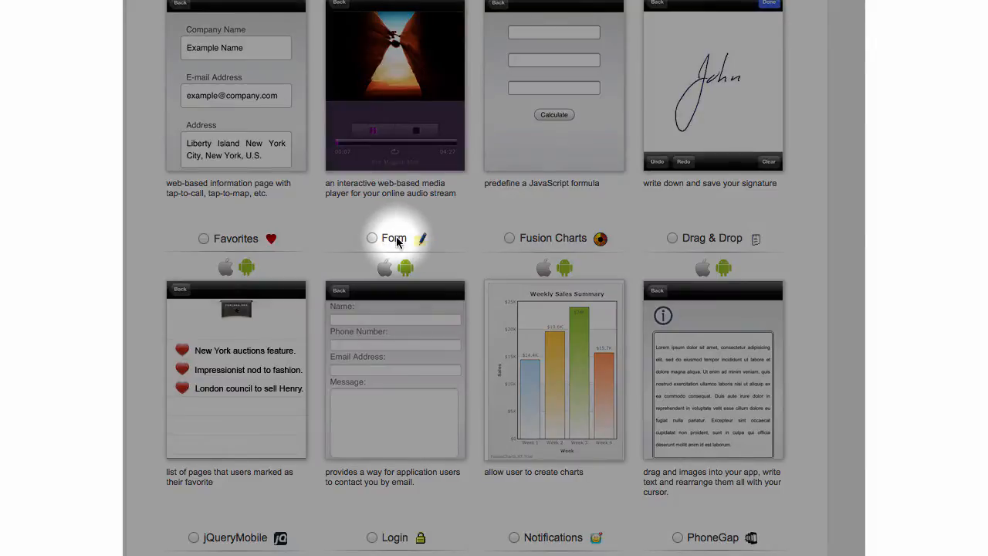
{"action": "scroll", "coordinate": [396, 242], "scroll_direction": "down", "scroll_amount": 1}
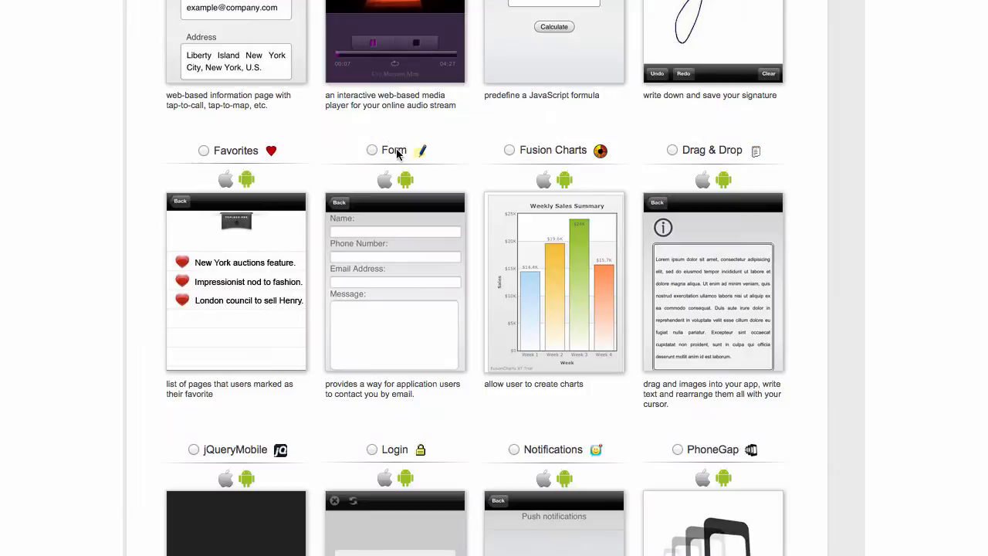
{"action": "scroll", "coordinate": [395, 247], "scroll_direction": "down", "scroll_amount": 7}
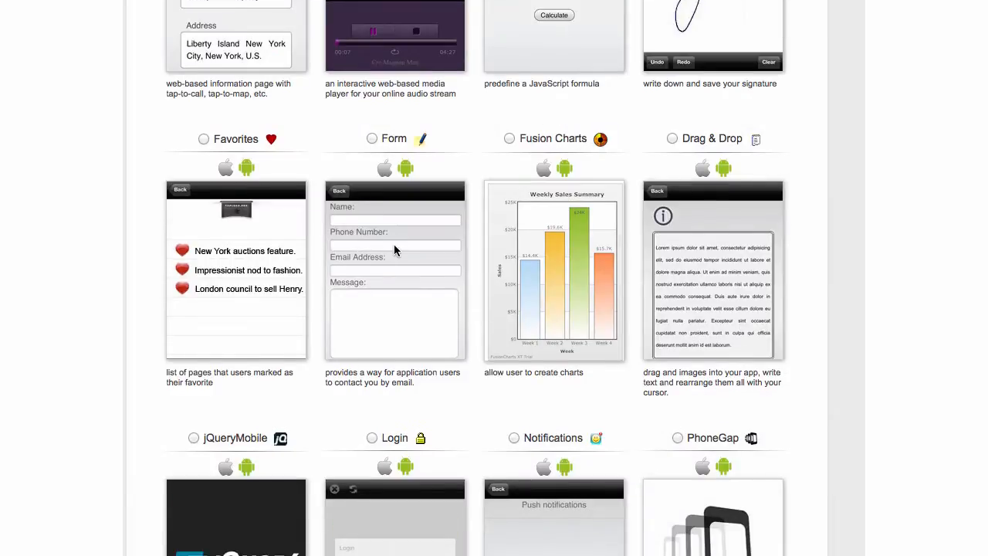
{"action": "scroll", "coordinate": [394, 246], "scroll_direction": "down", "scroll_amount": 4}
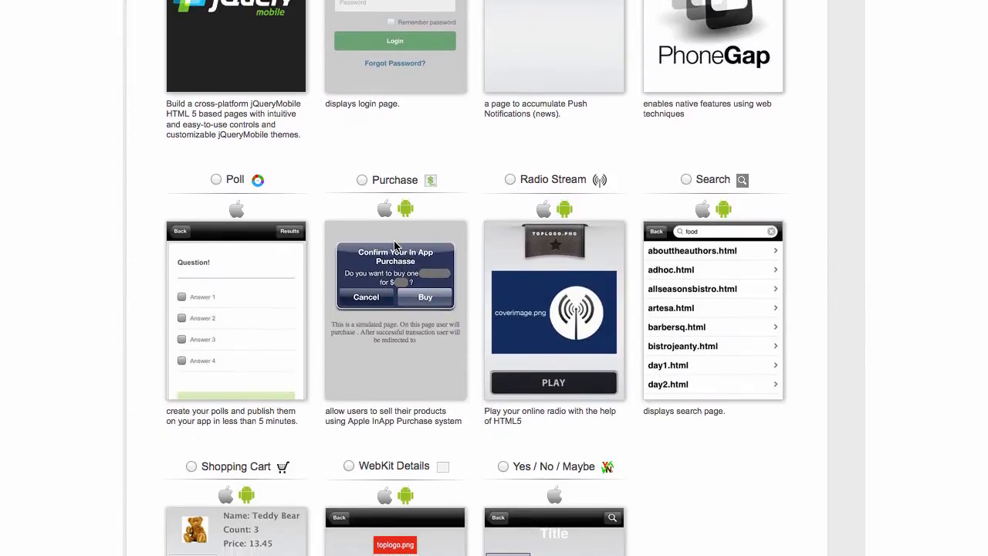
{"action": "scroll", "coordinate": [394, 240], "scroll_direction": "down", "scroll_amount": 3}
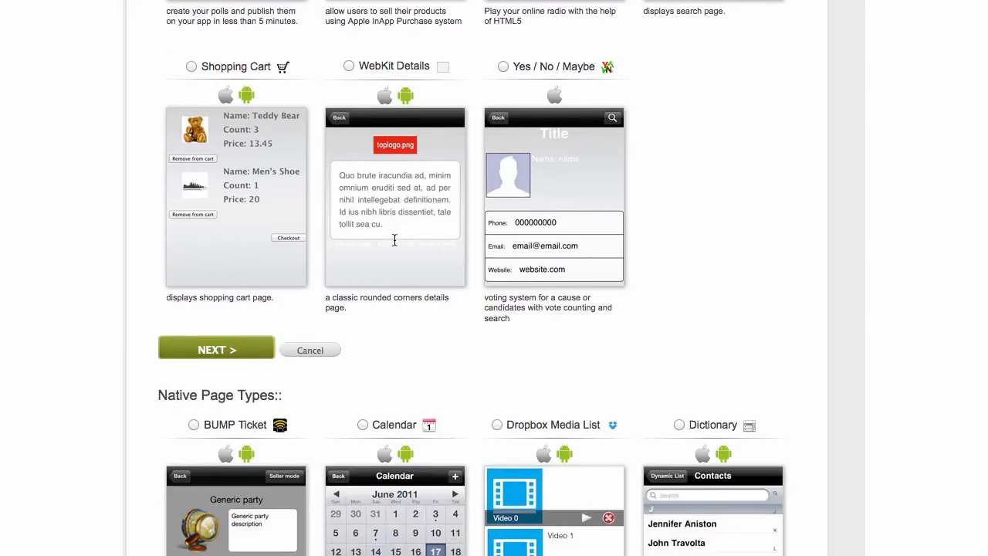
{"action": "scroll", "coordinate": [393, 244], "scroll_direction": "down", "scroll_amount": 5}
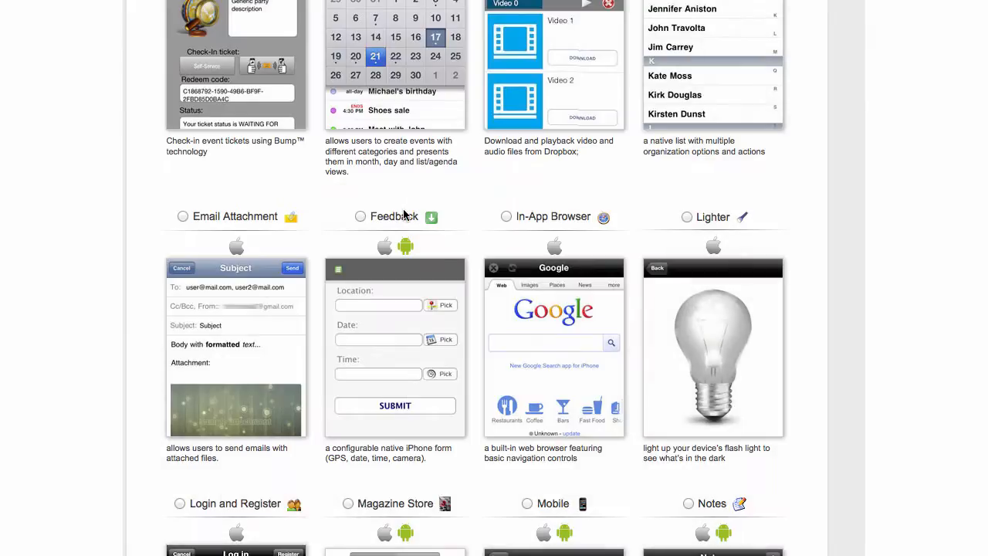
{"action": "scroll", "coordinate": [402, 210], "scroll_direction": "up", "scroll_amount": 15}
{"action": "scroll", "coordinate": [401, 210], "scroll_direction": "up", "scroll_amount": 6}
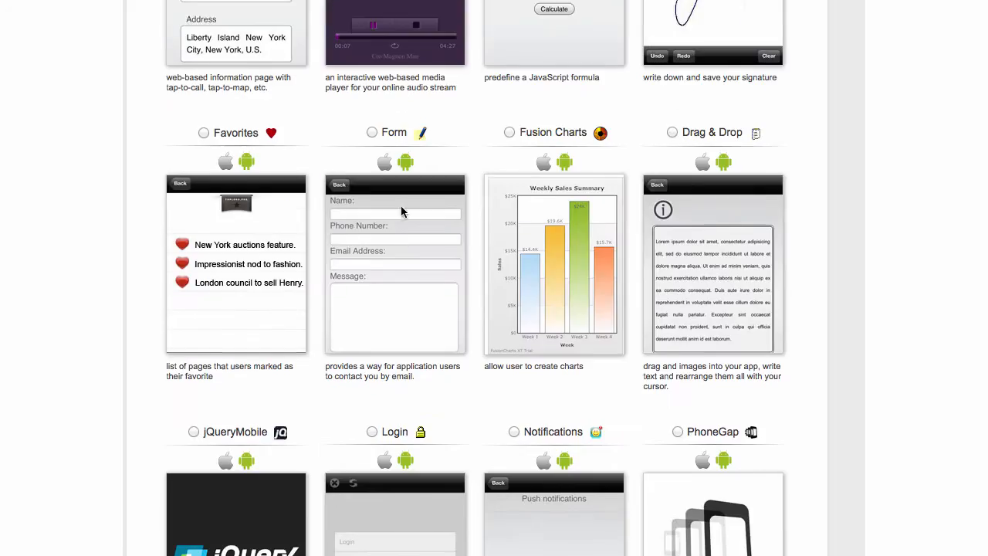
Pick the Form page type and continue to naming, selecting the default name form1.
{"action": "left_click", "coordinate": [371, 256]}
{"action": "scroll", "coordinate": [409, 264], "scroll_direction": "down", "scroll_amount": 5}
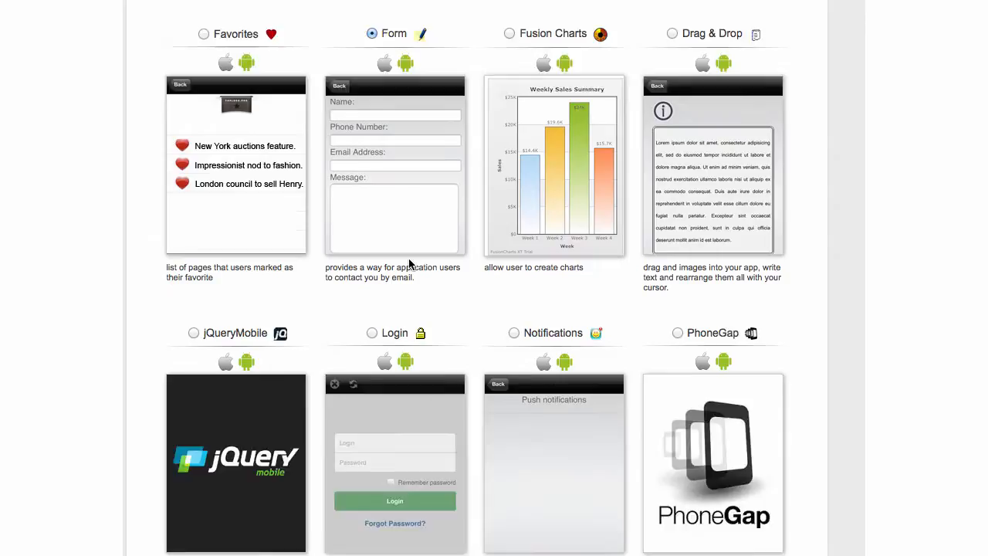
{"action": "scroll", "coordinate": [410, 264], "scroll_direction": "down", "scroll_amount": 8}
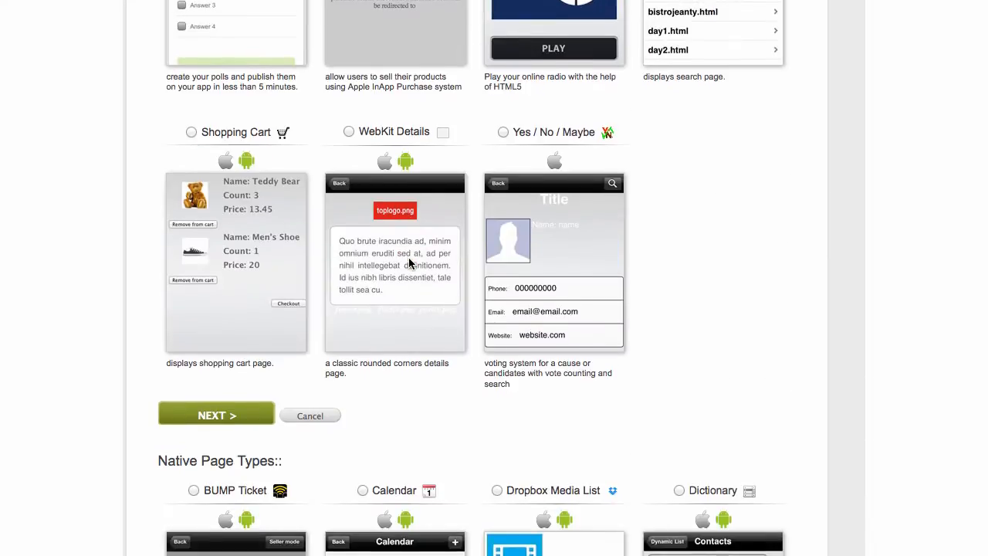
{"action": "left_click", "coordinate": [213, 422]}
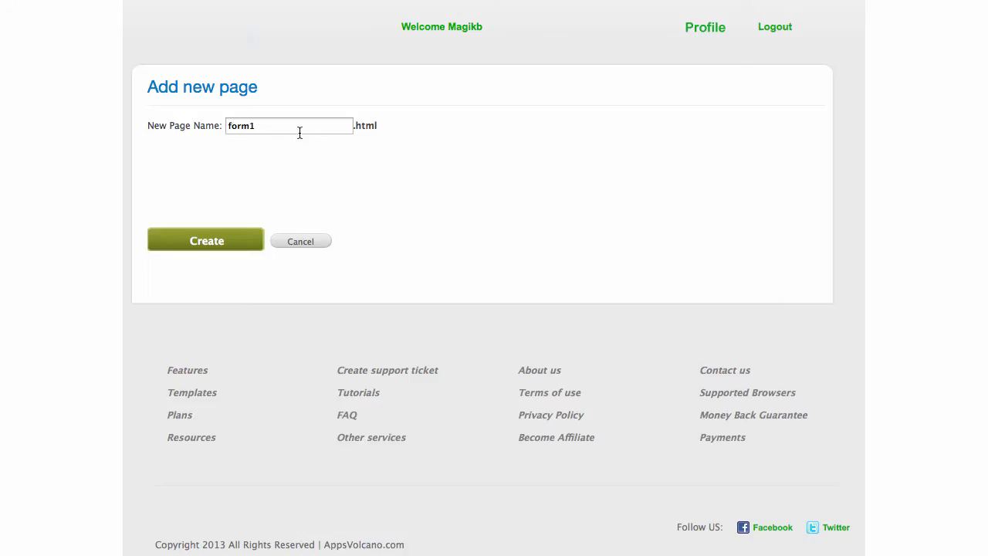
{"action": "left_click_drag", "start_coordinate": [316, 127], "coordinate": [173, 119]}
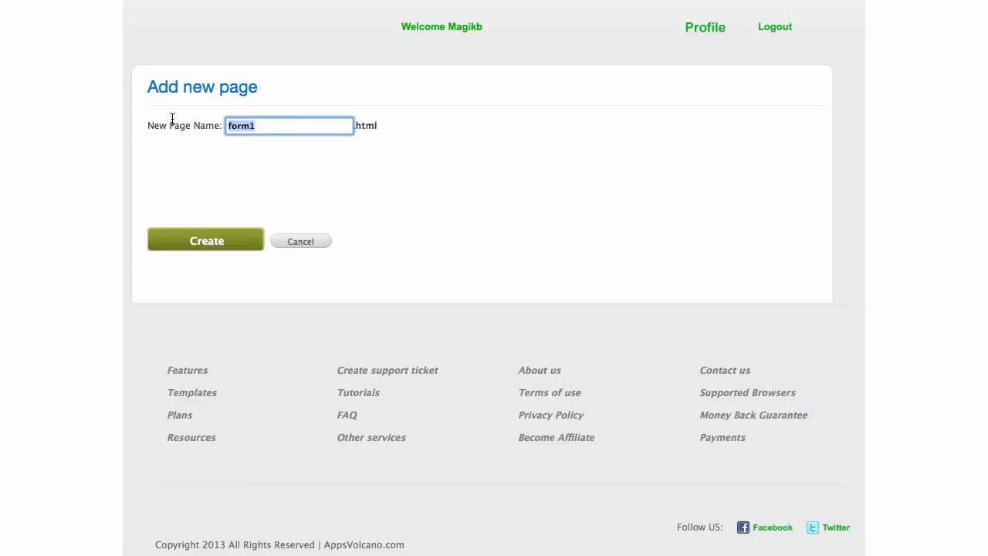
Name the new Form page contactus and create contactus.html.
{"action": "type", "text": "contact"}
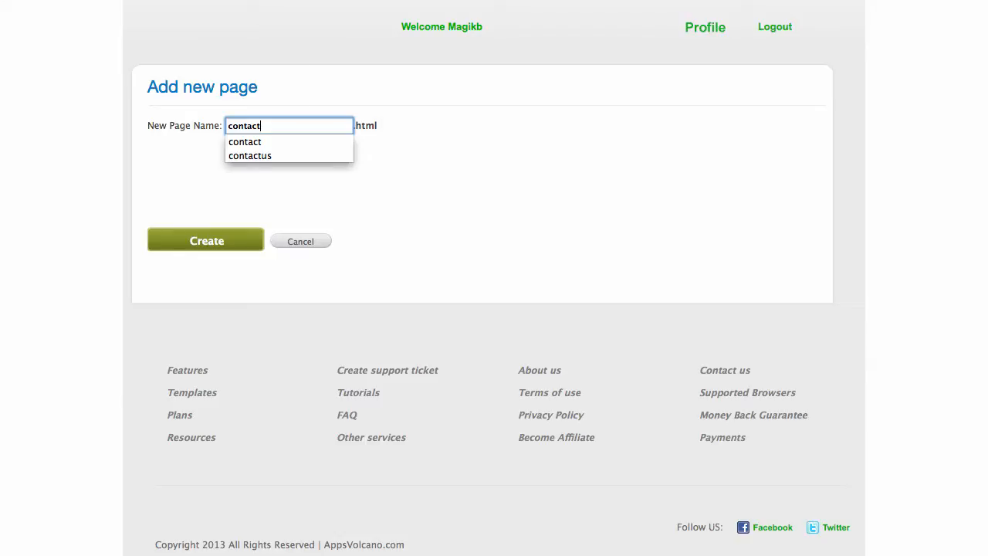
{"action": "type", "text": "us"}
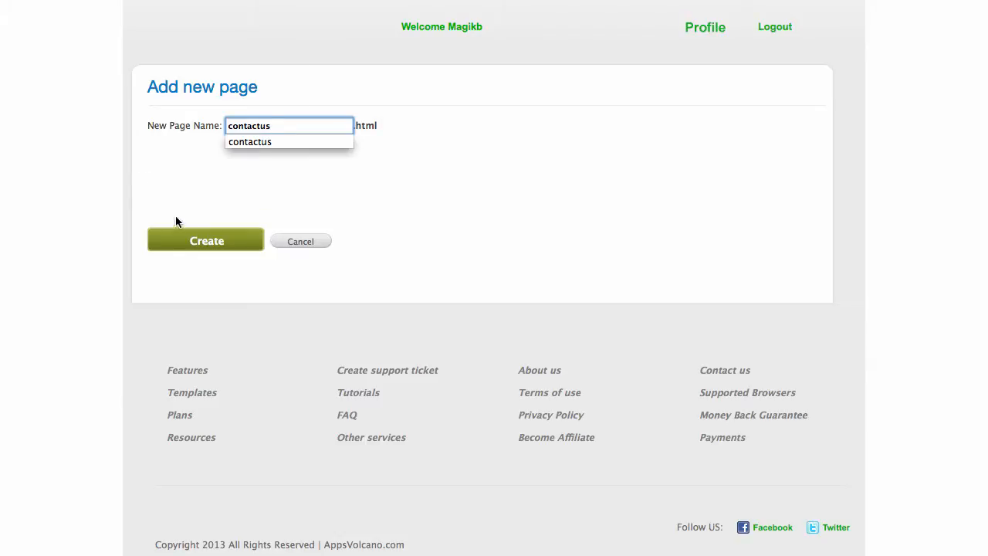
{"action": "left_click", "coordinate": [213, 240]}
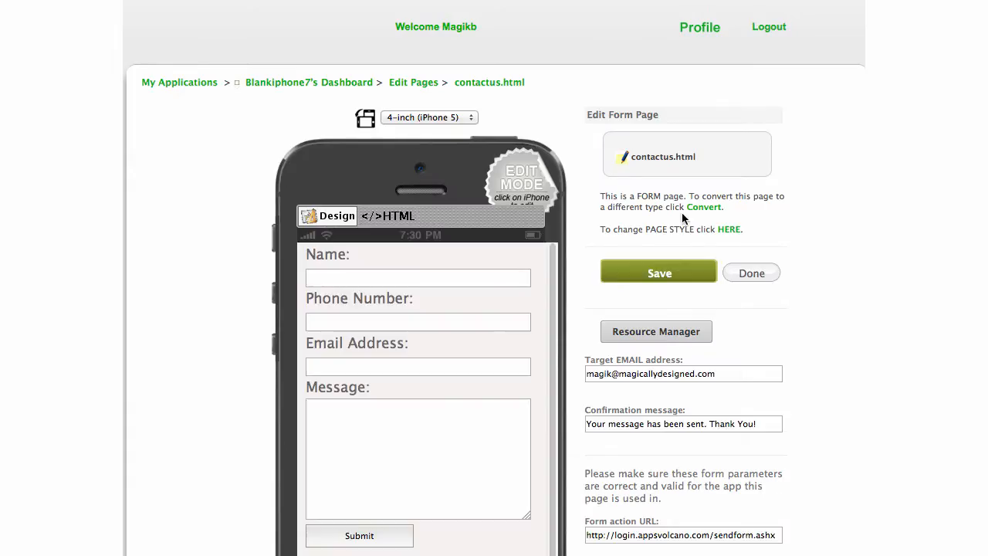
Save contactus.html with its default Name, Phone, Email and Message fields, returning to the page list.
{"action": "scroll", "coordinate": [833, 220], "scroll_direction": "down", "scroll_amount": 3}
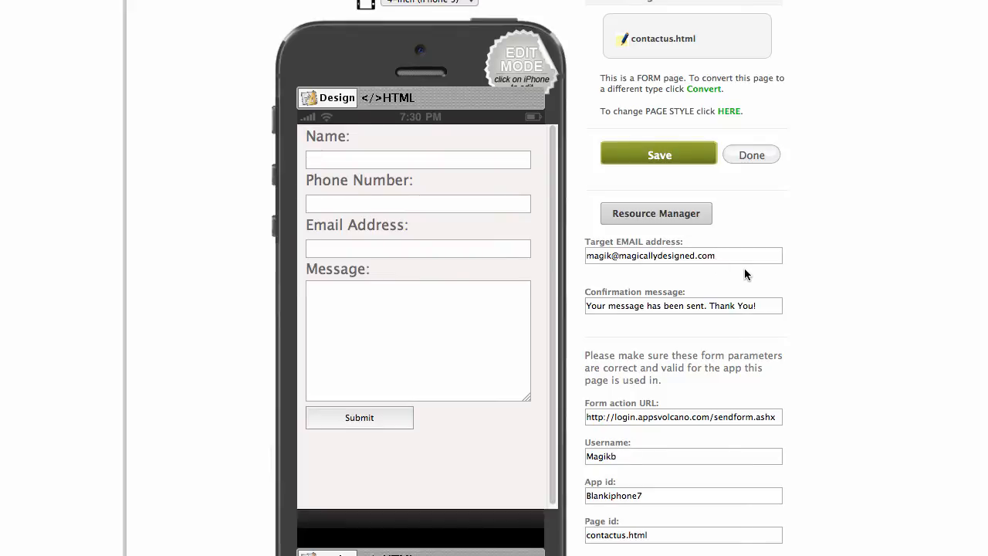
{"action": "scroll", "coordinate": [744, 267], "scroll_direction": "down", "scroll_amount": 1}
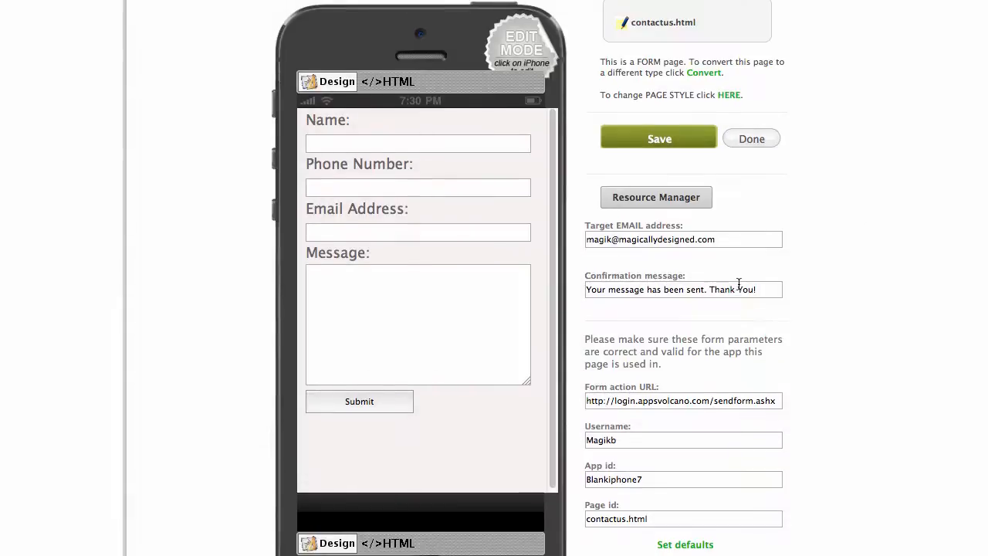
{"action": "scroll", "coordinate": [738, 284], "scroll_direction": "down", "scroll_amount": 3}
{"action": "scroll", "coordinate": [739, 284], "scroll_direction": "up", "scroll_amount": 2}
{"action": "left_click", "coordinate": [662, 99]}
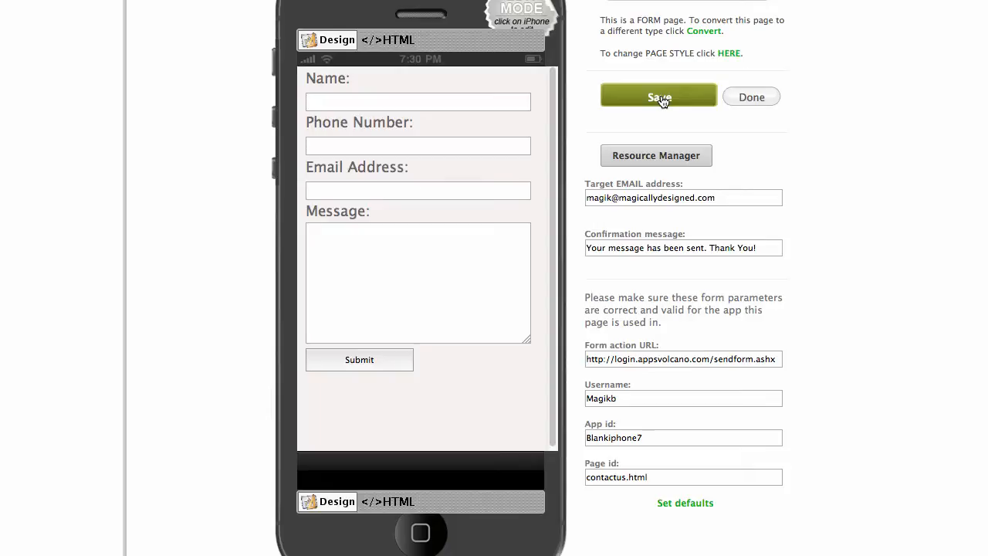
{"action": "left_click", "coordinate": [749, 97]}
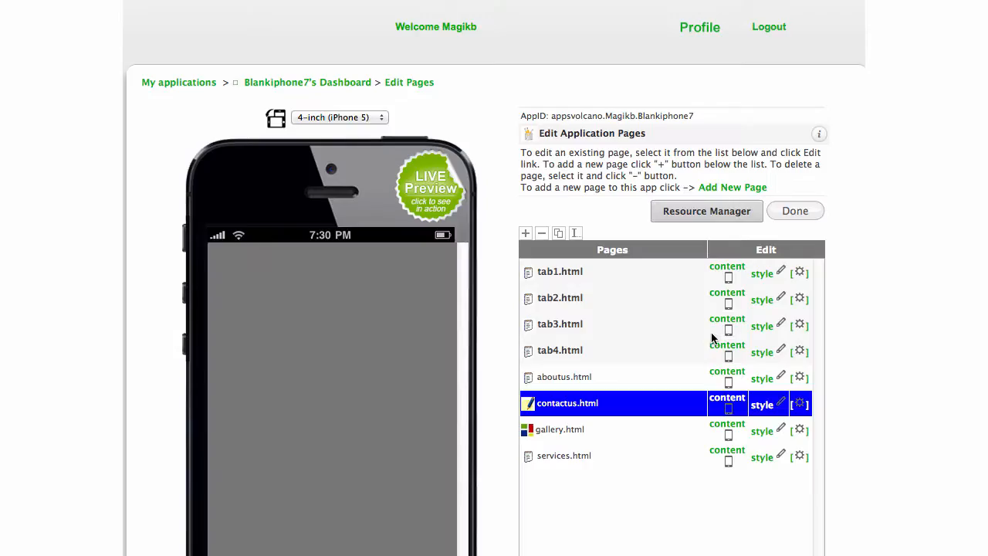
Open the Add new page screen from the Edit Pages list.
{"action": "scroll", "coordinate": [640, 209], "scroll_direction": "down", "scroll_amount": 5}
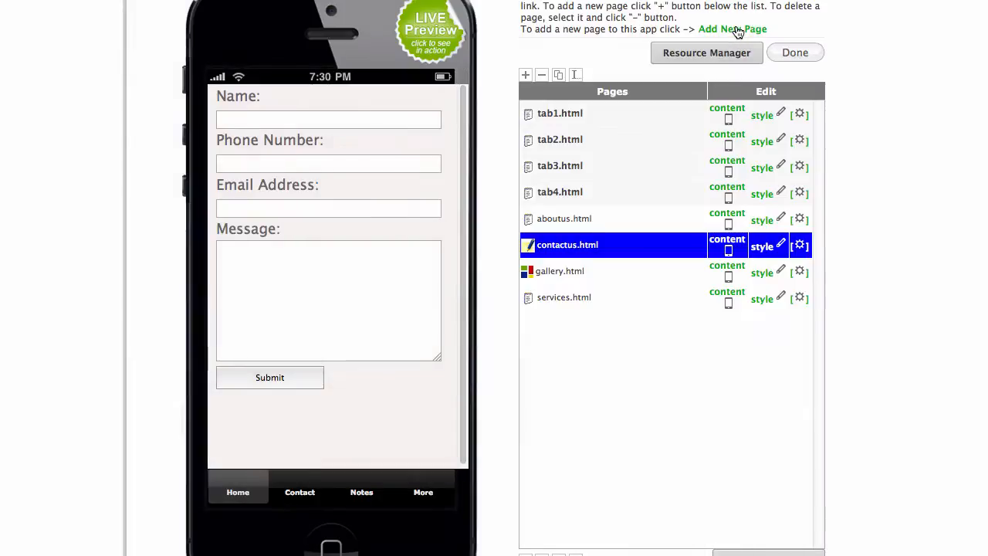
{"action": "left_click", "coordinate": [737, 29]}
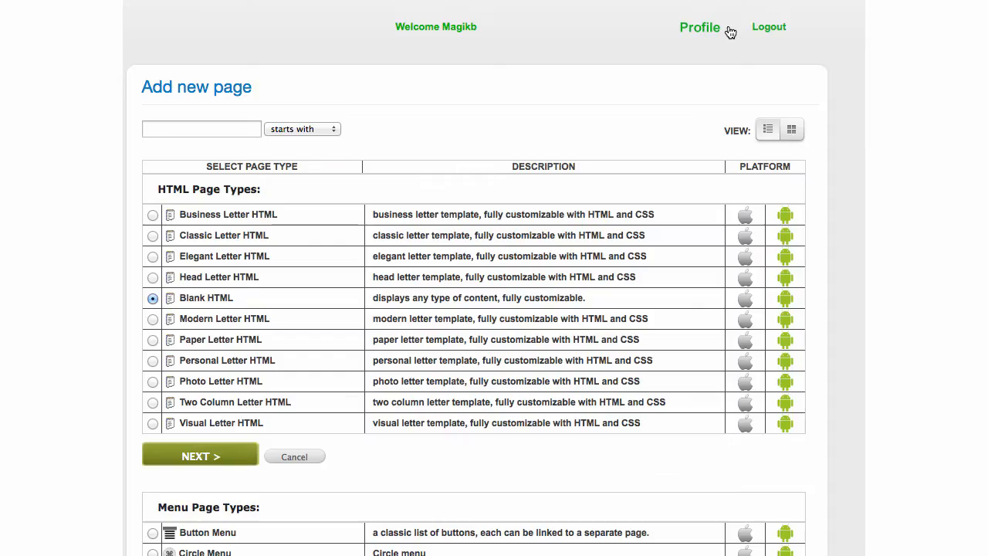
Browse the page-type thumbnails, then cancel back to the eight-page Edit Pages list.
{"action": "scroll", "coordinate": [714, 99], "scroll_direction": "down", "scroll_amount": 2}
{"action": "scroll", "coordinate": [720, 97], "scroll_direction": "down", "scroll_amount": 5}
{"action": "scroll", "coordinate": [713, 85], "scroll_direction": "up", "scroll_amount": 3}
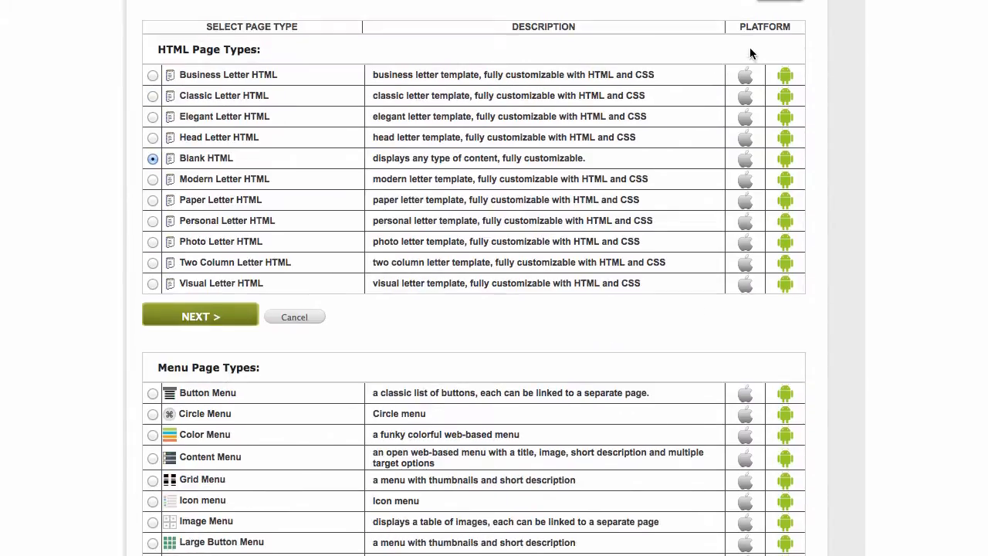
{"action": "left_click", "coordinate": [794, 1]}
{"action": "scroll", "coordinate": [607, 206], "scroll_direction": "down", "scroll_amount": 20}
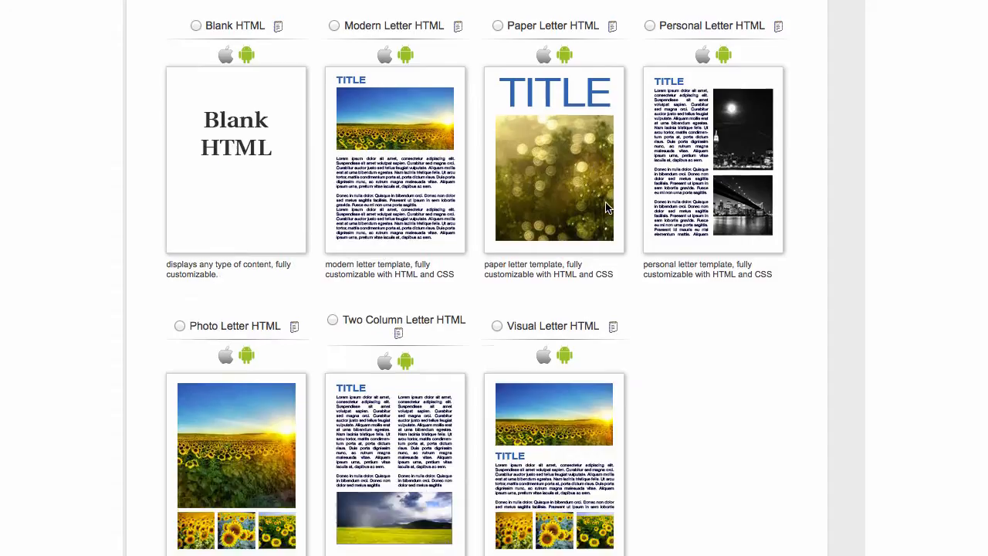
{"action": "scroll", "coordinate": [608, 201], "scroll_direction": "down", "scroll_amount": 15}
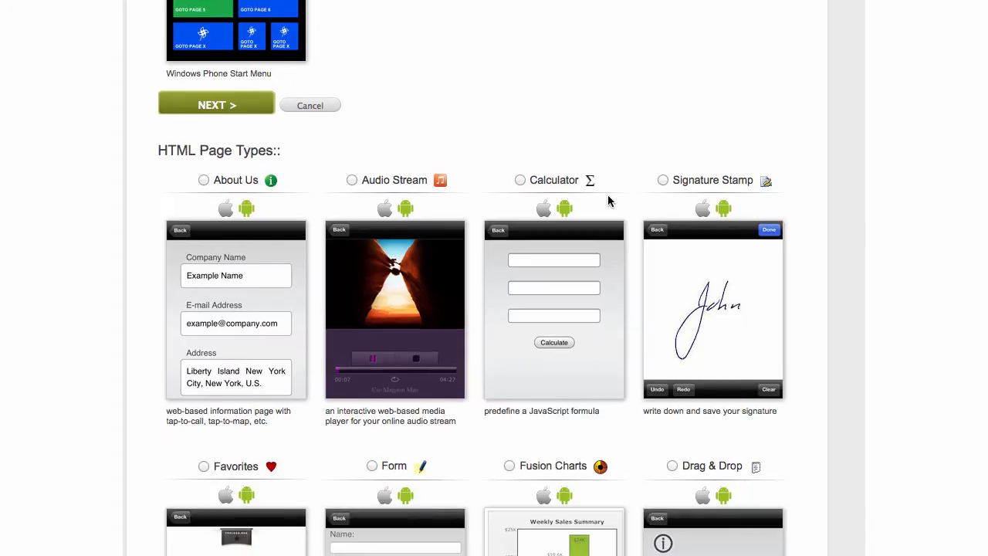
{"action": "scroll", "coordinate": [608, 197], "scroll_direction": "down", "scroll_amount": 10}
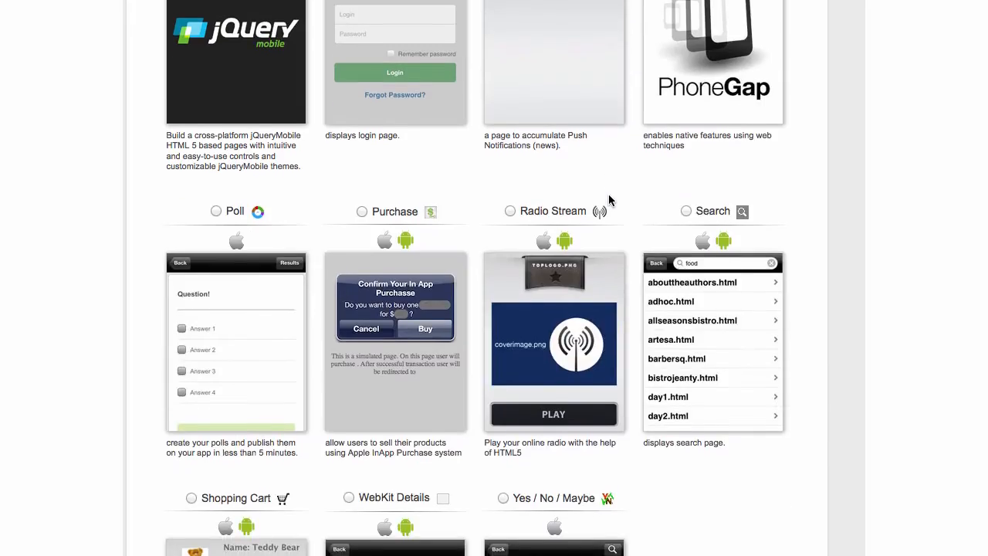
{"action": "scroll", "coordinate": [609, 199], "scroll_direction": "down", "scroll_amount": 5}
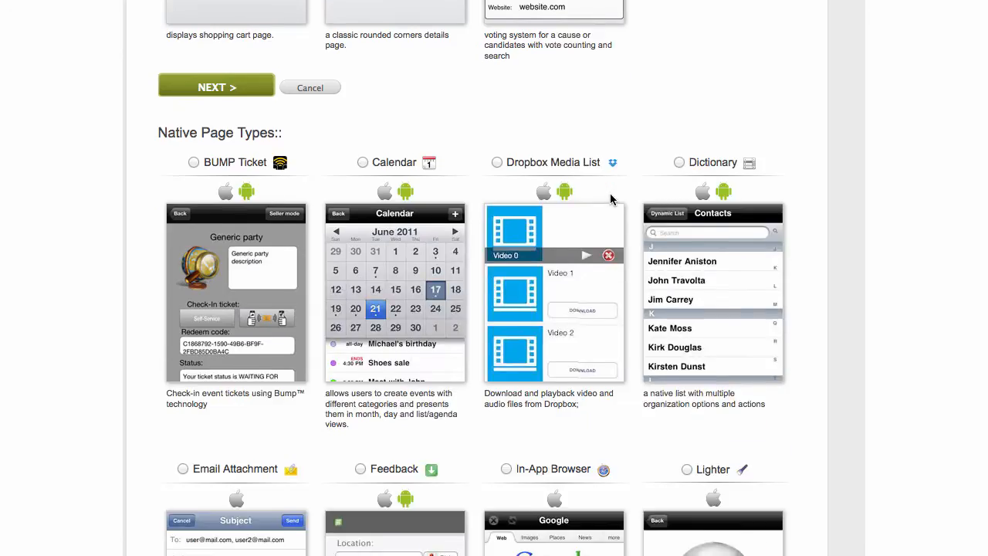
{"action": "scroll", "coordinate": [610, 199], "scroll_direction": "down", "scroll_amount": 8}
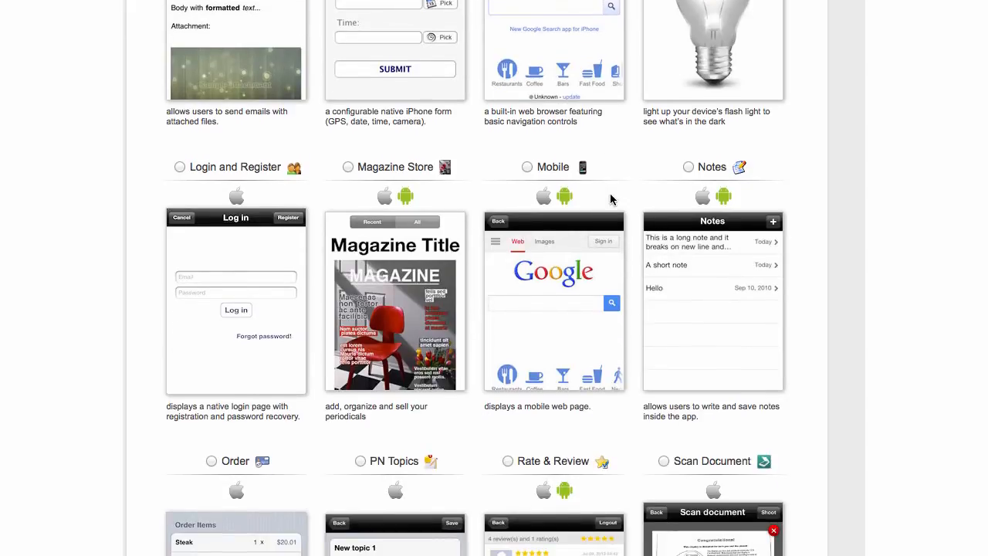
{"action": "scroll", "coordinate": [610, 200], "scroll_direction": "down", "scroll_amount": 7}
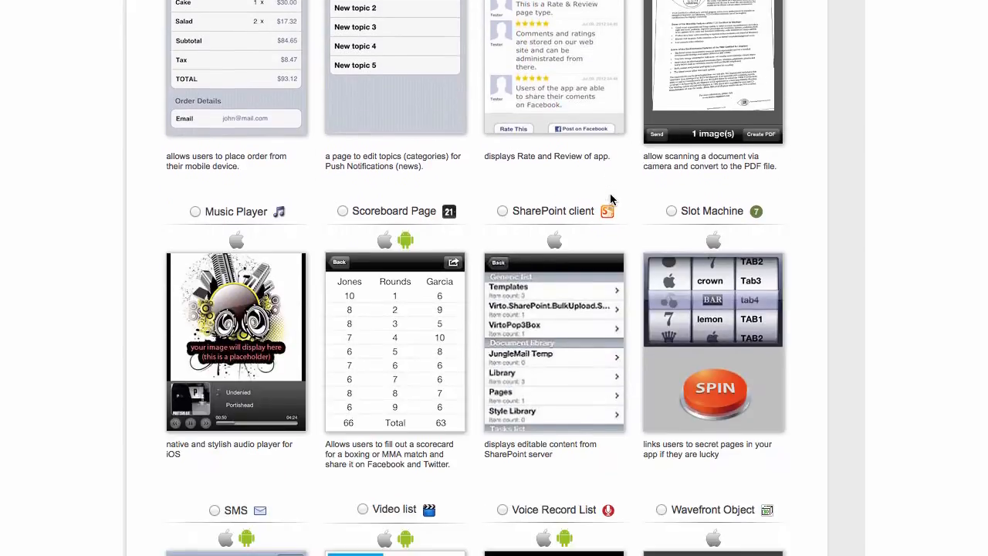
{"action": "scroll", "coordinate": [610, 199], "scroll_direction": "up", "scroll_amount": 2}
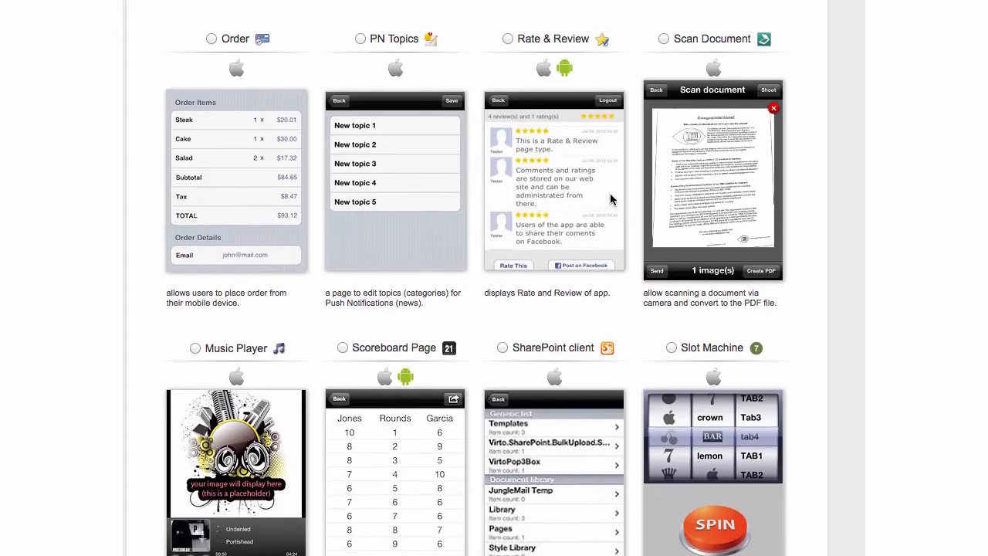
{"action": "scroll", "coordinate": [609, 199], "scroll_direction": "down", "scroll_amount": 10}
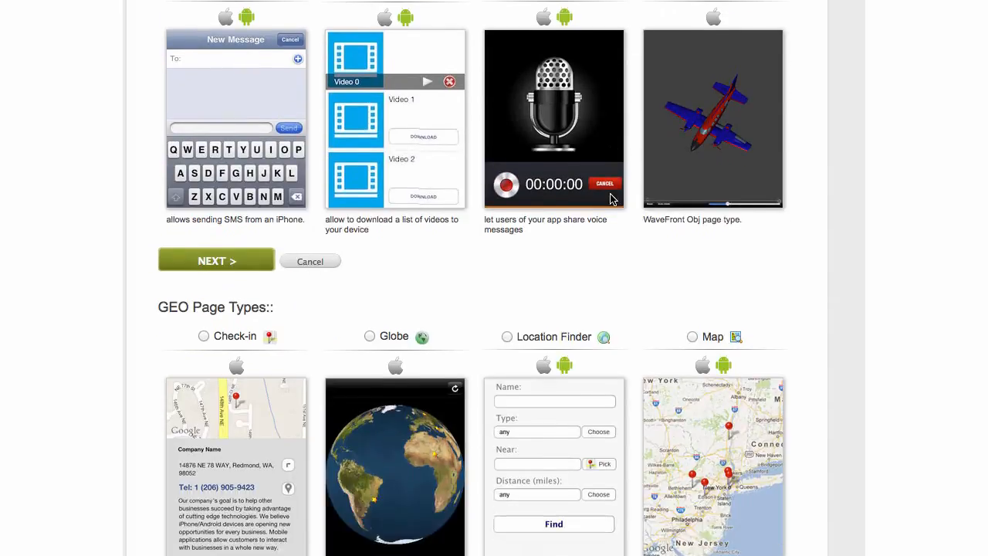
{"action": "scroll", "coordinate": [609, 199], "scroll_direction": "down", "scroll_amount": 10}
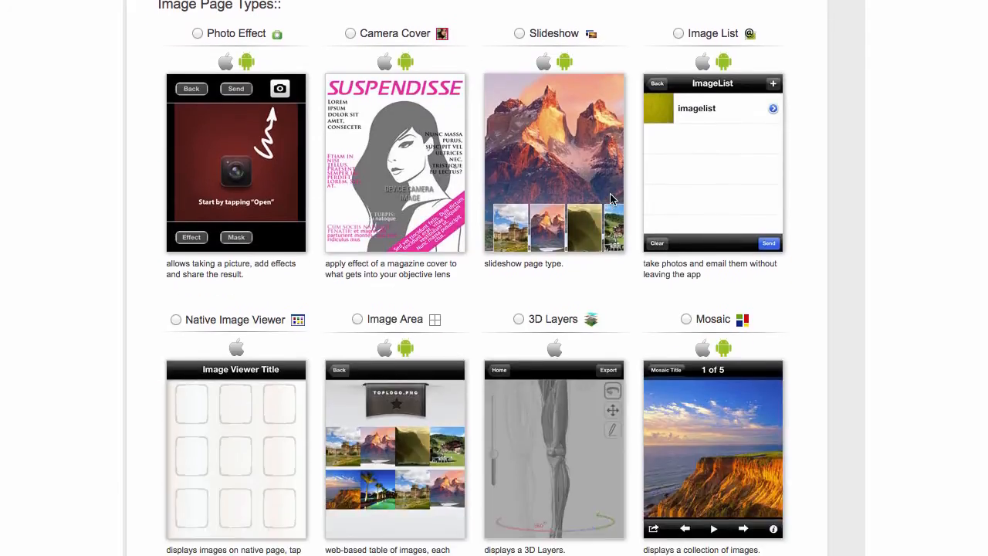
{"action": "scroll", "coordinate": [610, 199], "scroll_direction": "down", "scroll_amount": 9}
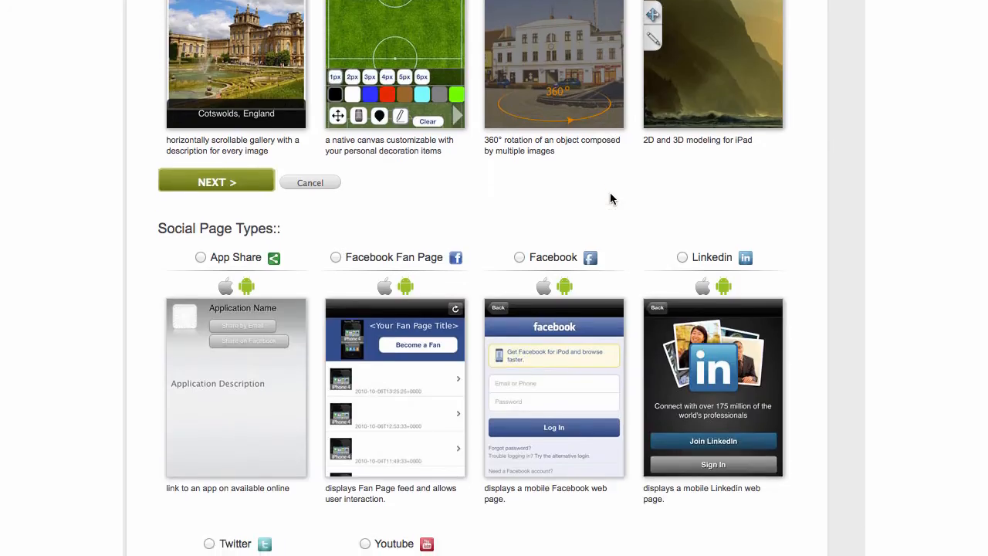
{"action": "scroll", "coordinate": [610, 199], "scroll_direction": "down", "scroll_amount": 10}
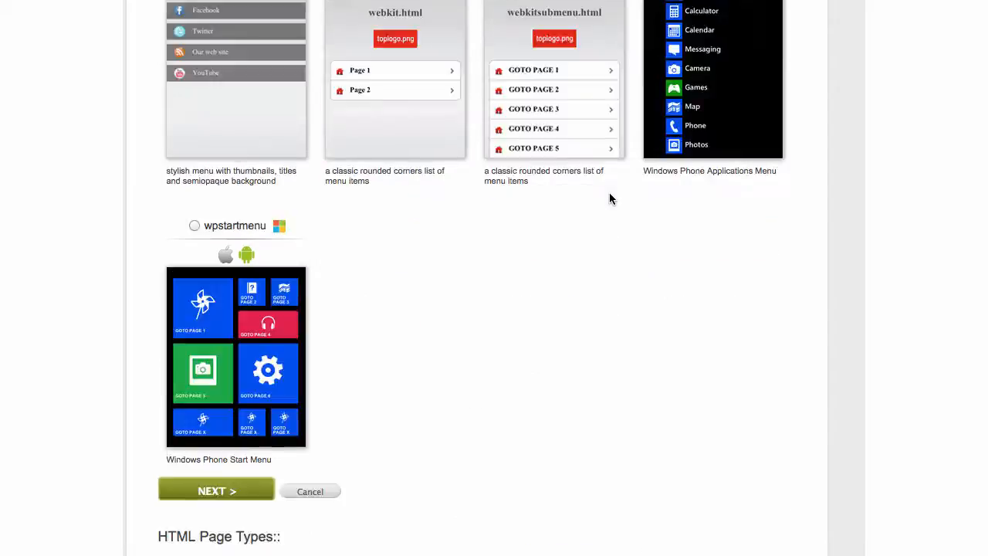
{"action": "scroll", "coordinate": [612, 199], "scroll_direction": "up", "scroll_amount": 20}
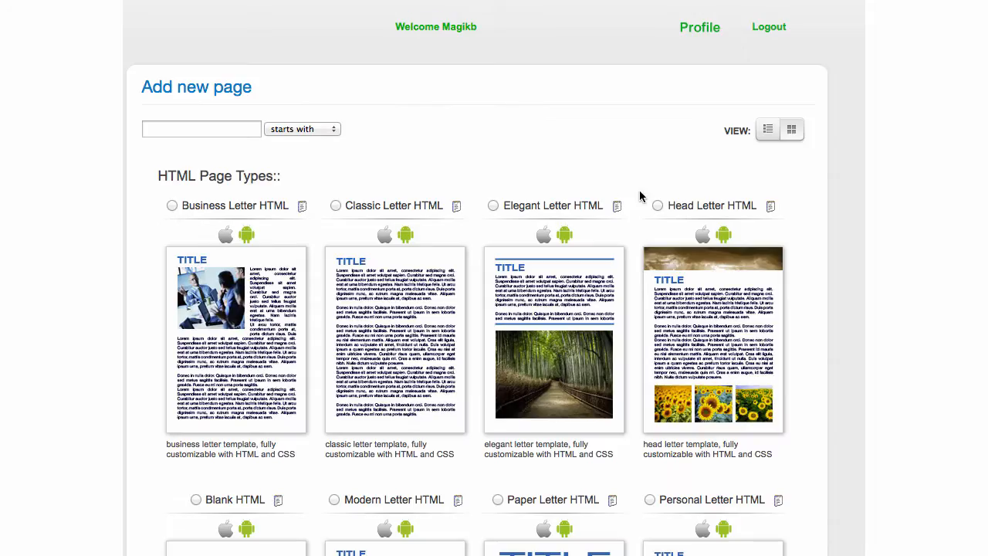
{"action": "scroll", "coordinate": [322, 227], "scroll_direction": "down", "scroll_amount": 11}
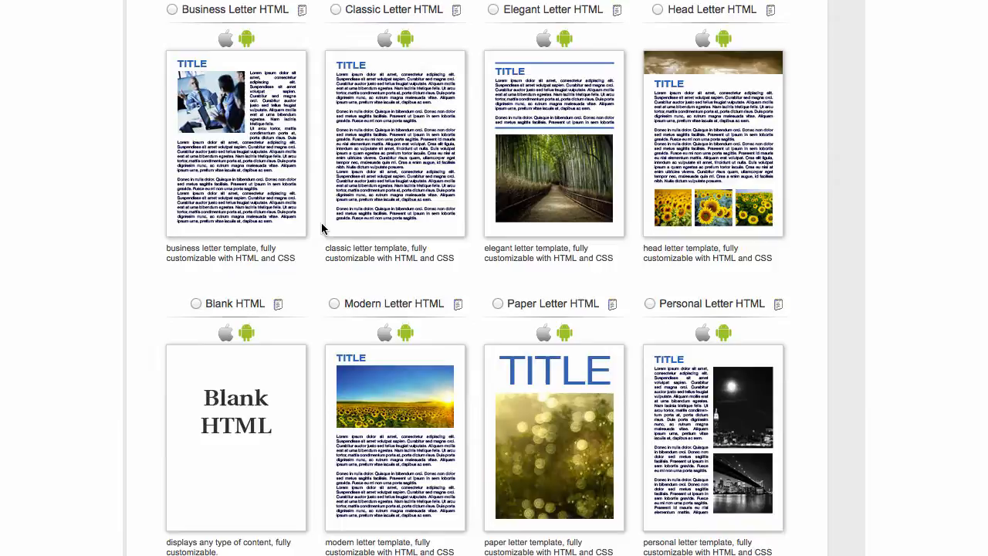
{"action": "scroll", "coordinate": [323, 228], "scroll_direction": "down", "scroll_amount": 10}
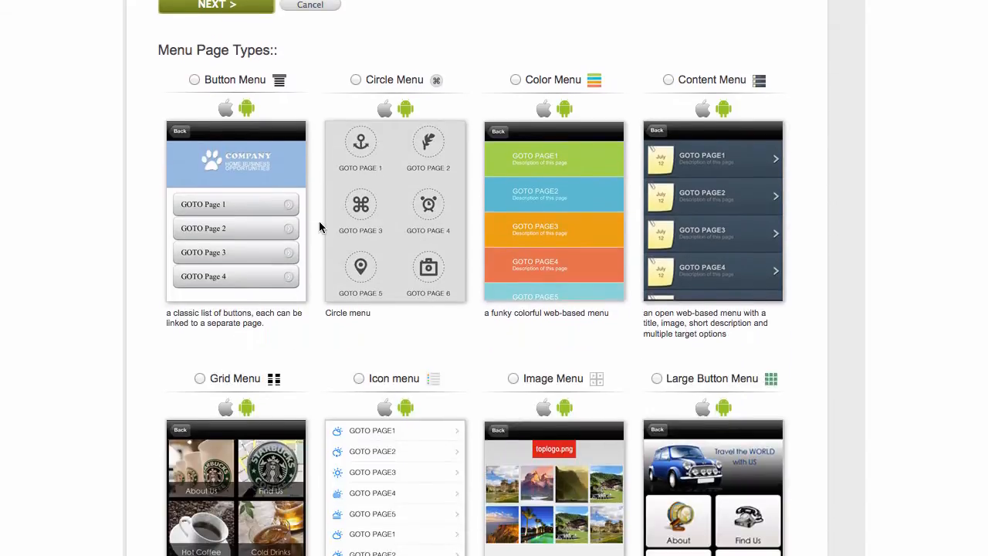
{"action": "scroll", "coordinate": [321, 226], "scroll_direction": "down", "scroll_amount": 10}
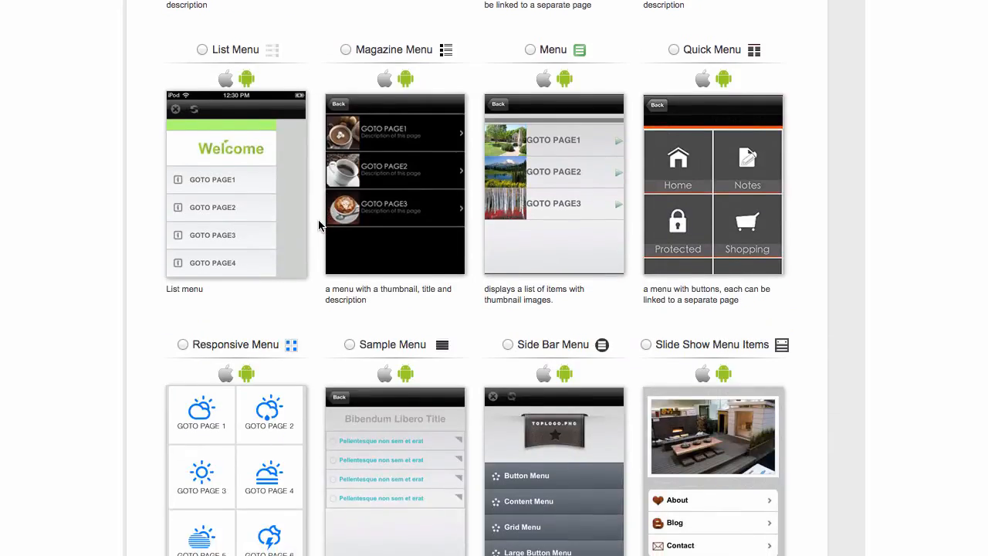
{"action": "scroll", "coordinate": [319, 224], "scroll_direction": "down", "scroll_amount": 9}
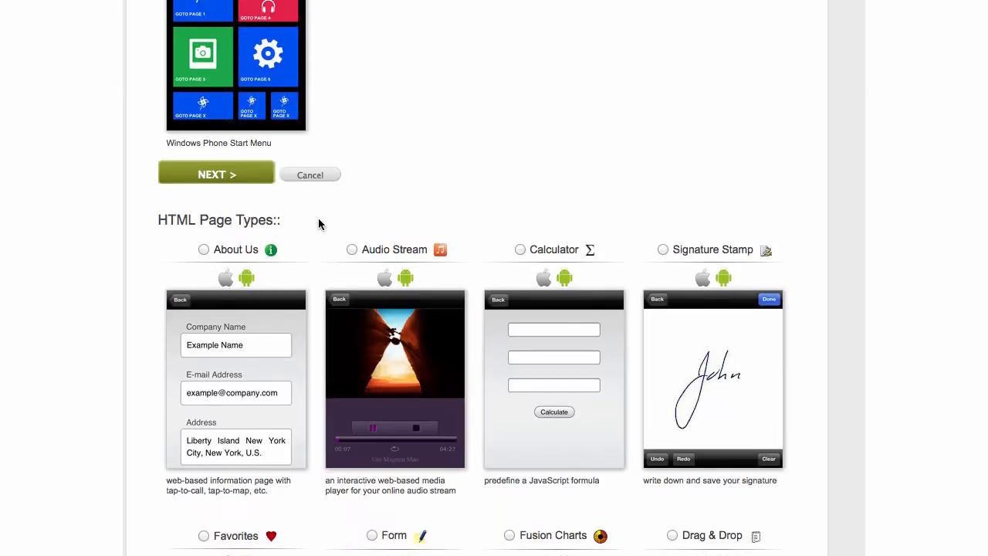
{"action": "scroll", "coordinate": [320, 224], "scroll_direction": "down", "scroll_amount": 3}
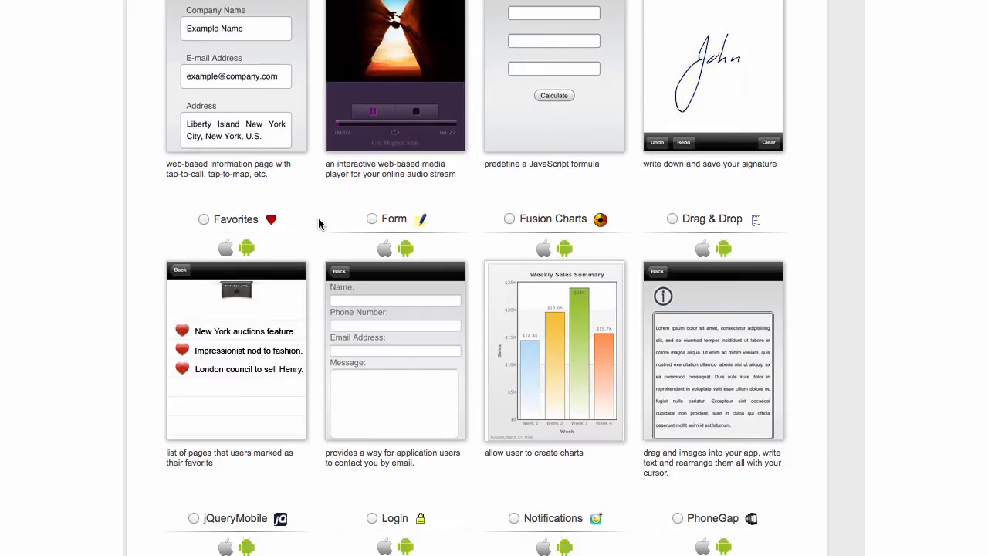
{"action": "scroll", "coordinate": [320, 224], "scroll_direction": "down", "scroll_amount": 3}
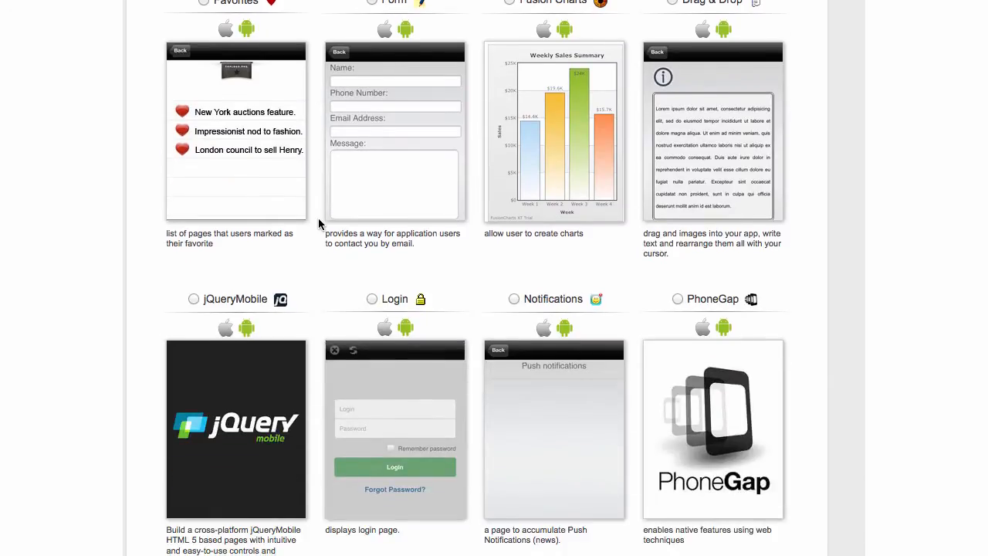
{"action": "scroll", "coordinate": [319, 224], "scroll_direction": "up", "scroll_amount": 6}
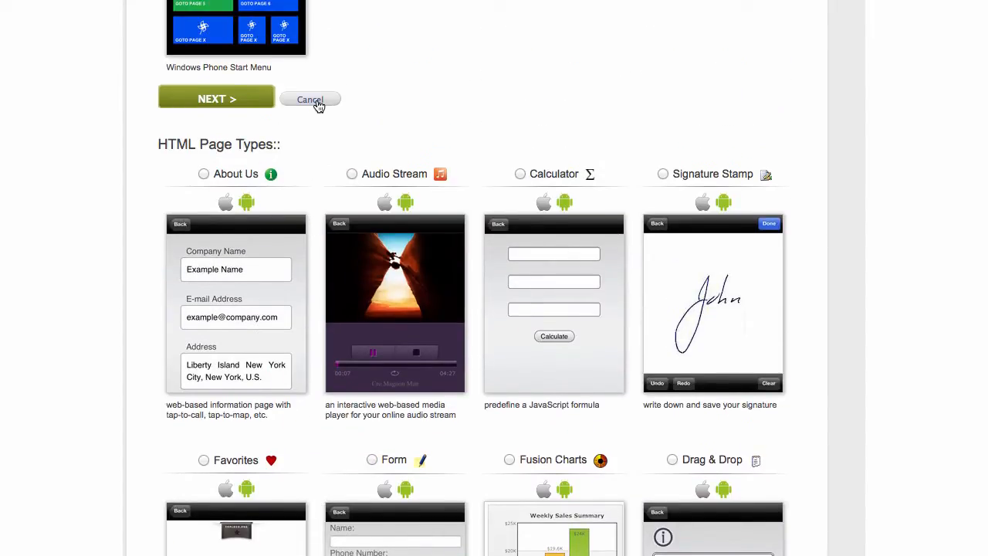
{"action": "left_click", "coordinate": [311, 100]}
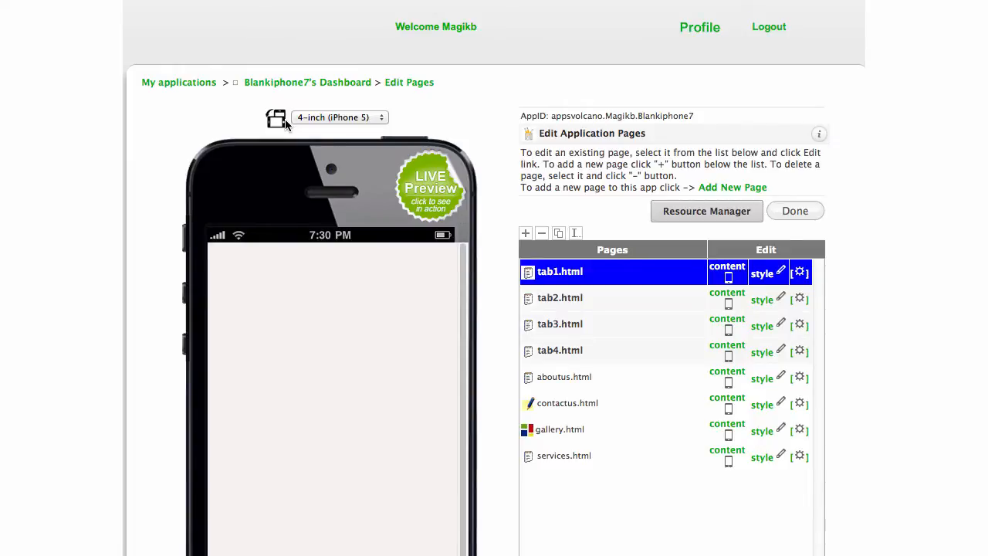
Load contactus.html in the phone preview to show its contact form fields and Submit button.
{"action": "left_click", "coordinate": [582, 406]}
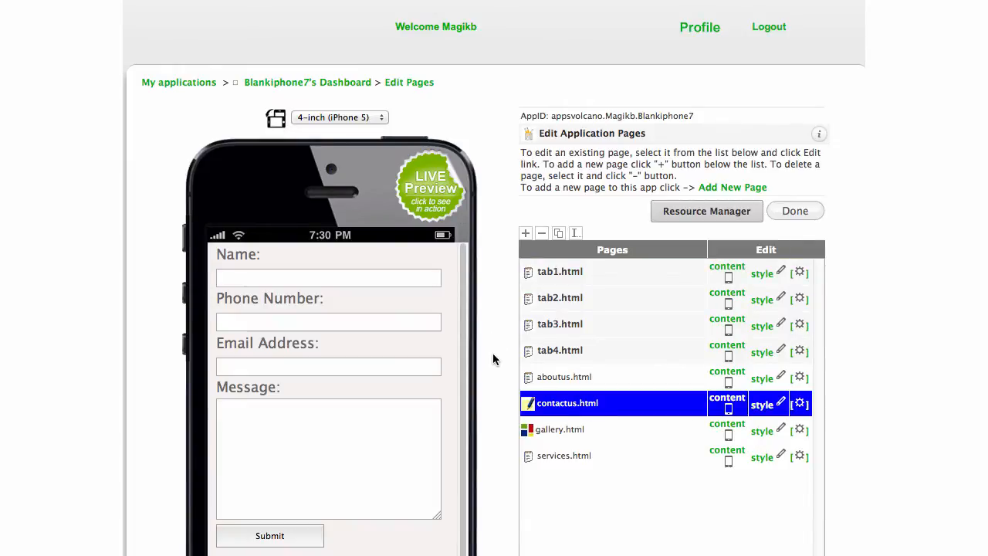
{"action": "scroll", "coordinate": [493, 356], "scroll_direction": "down", "scroll_amount": 2}
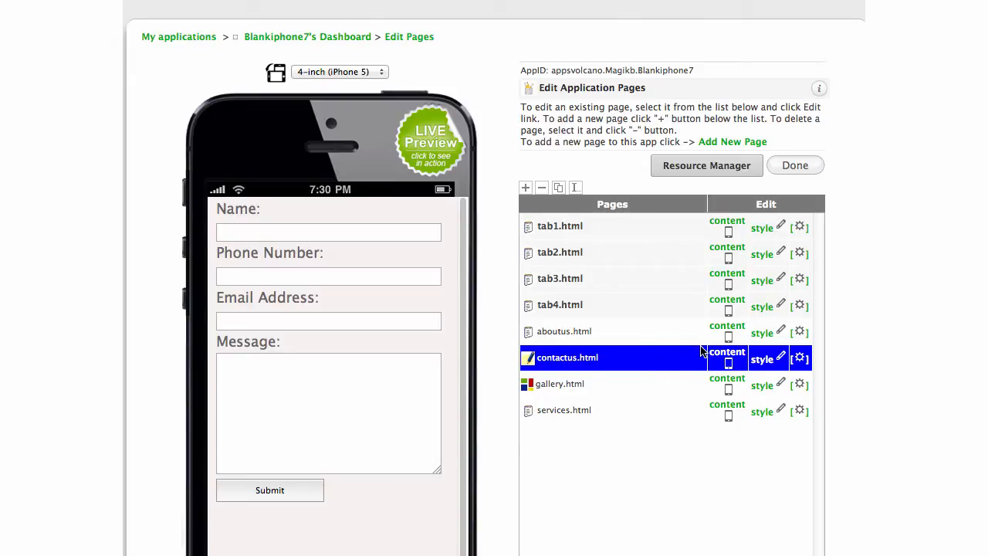
Start a new page with the Notifications page type and continue to naming it.
{"action": "left_click", "coordinate": [735, 144]}
{"action": "scroll", "coordinate": [640, 230], "scroll_direction": "down", "scroll_amount": 5}
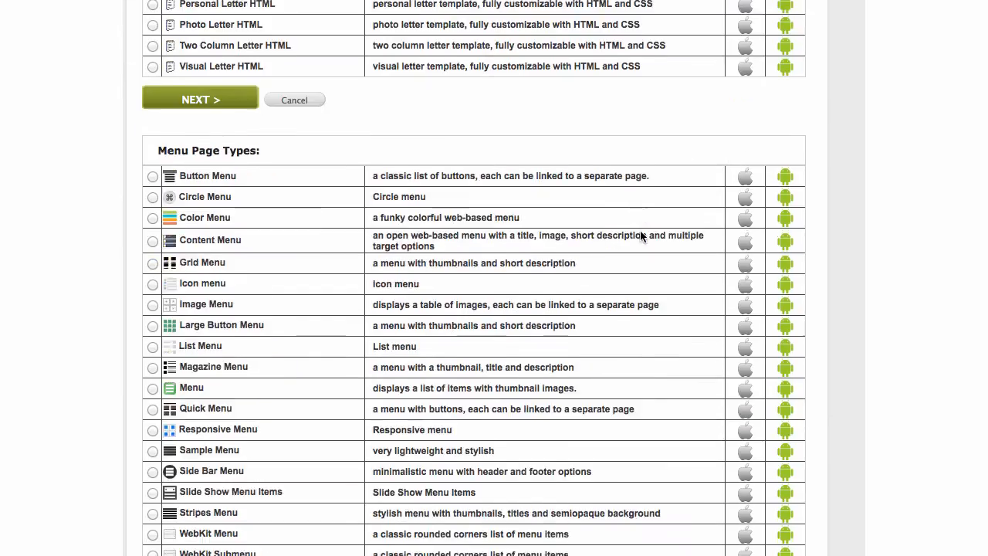
{"action": "scroll", "coordinate": [640, 230], "scroll_direction": "down", "scroll_amount": 1}
{"action": "scroll", "coordinate": [639, 236], "scroll_direction": "down", "scroll_amount": 3}
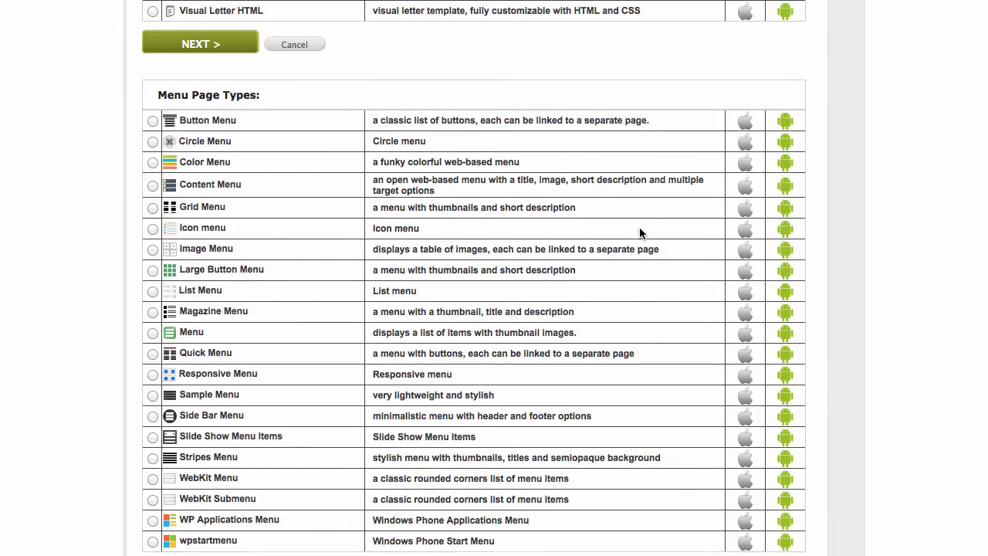
{"action": "scroll", "coordinate": [639, 233], "scroll_direction": "down", "scroll_amount": 7}
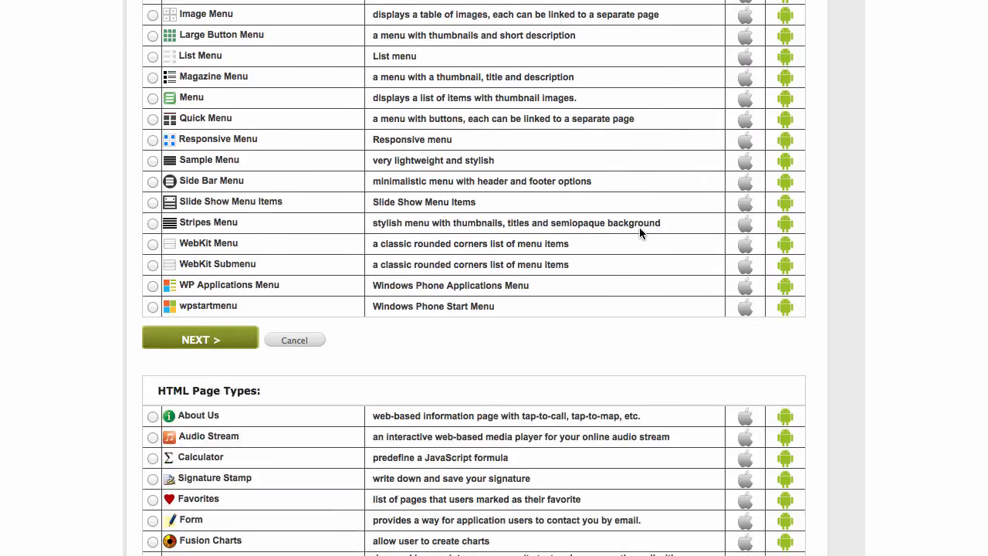
{"action": "scroll", "coordinate": [289, 325], "scroll_direction": "down", "scroll_amount": 1}
{"action": "scroll", "coordinate": [295, 331], "scroll_direction": "down", "scroll_amount": 1}
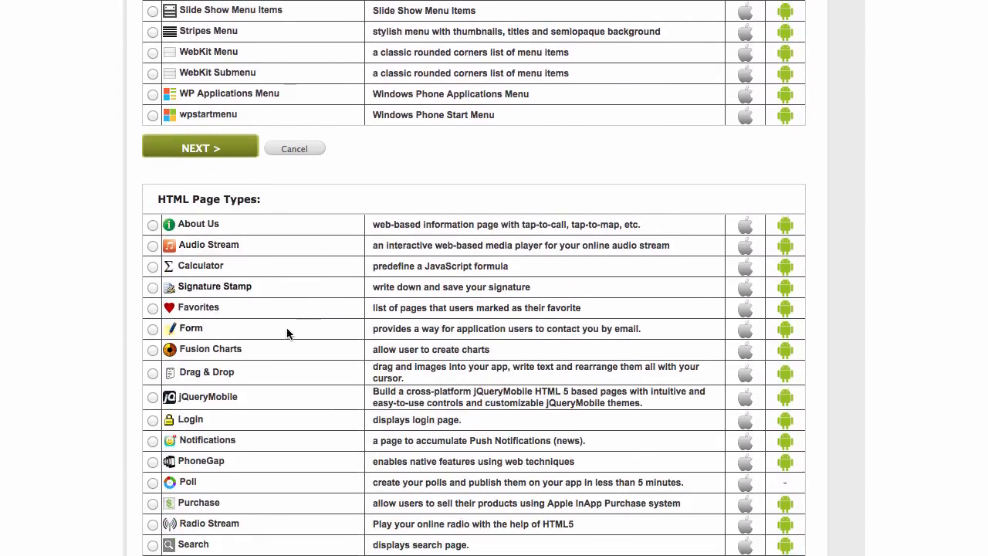
{"action": "left_click", "coordinate": [153, 441]}
{"action": "left_click", "coordinate": [178, 151]}
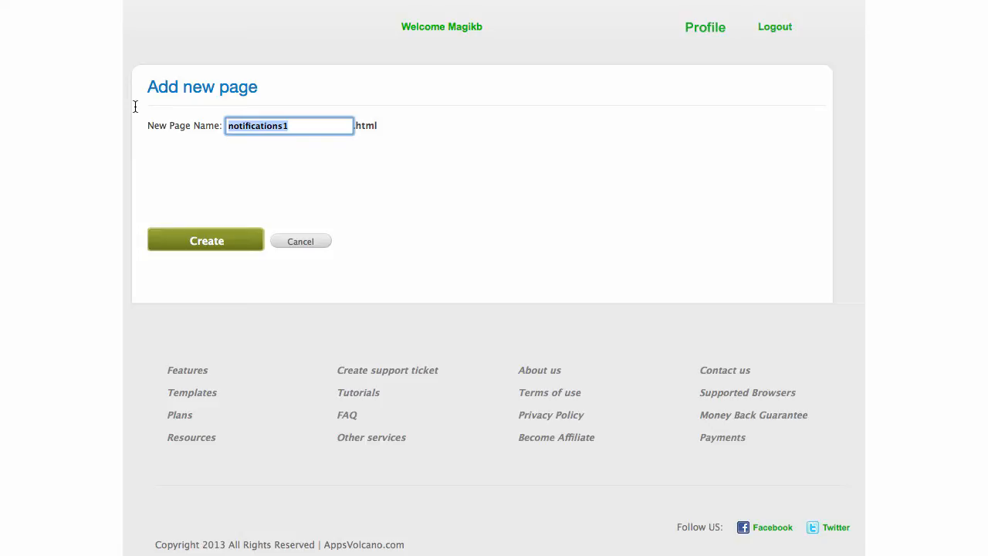
Name the page pushnotifications, correcting the misspelled suggestion, and create it.
{"action": "key", "text": "Right"}
{"action": "key", "text": "BackSpace"}
{"action": "key", "text": "Down"}
{"action": "key", "text": "Down"}
{"action": "key", "text": "Down"}
{"action": "key", "text": "Return"}
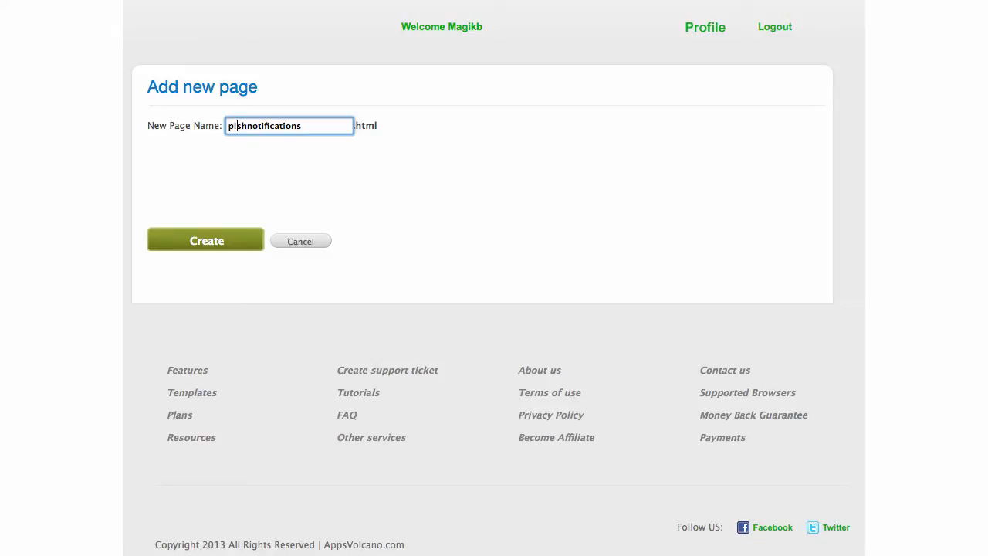
{"action": "key", "text": "BackSpace"}
{"action": "type", "text": "u"}
{"action": "left_click", "coordinate": [218, 242]}
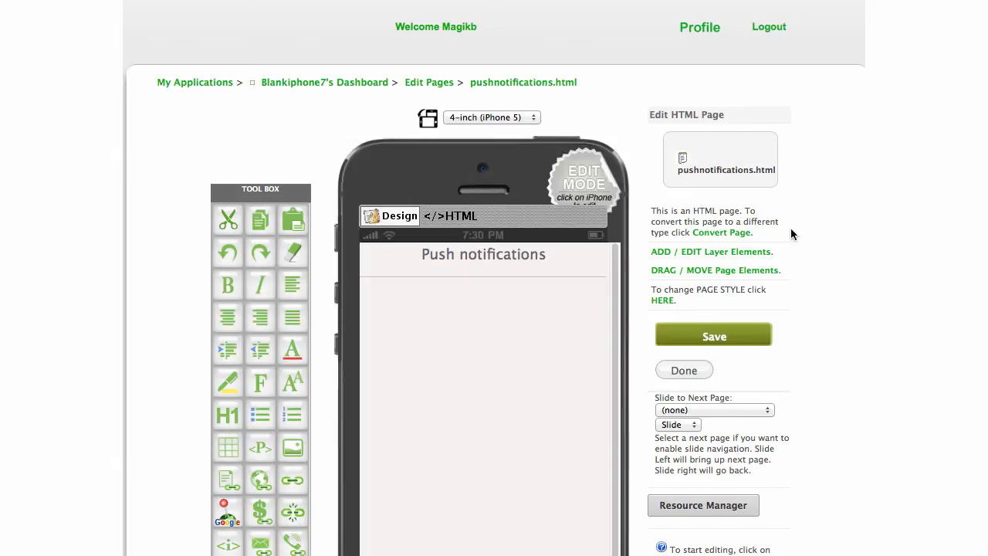
Save pushnotifications.html and go back to the Edit Application Pages list, now nine pages long.
{"action": "scroll", "coordinate": [848, 234], "scroll_direction": "down", "scroll_amount": 3}
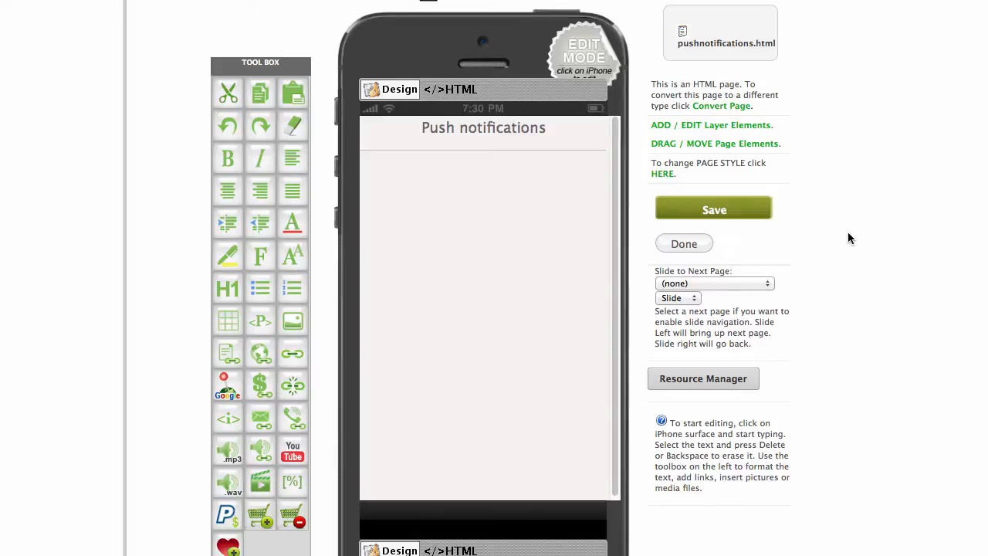
{"action": "left_click", "coordinate": [471, 130]}
{"action": "left_click_drag", "start_coordinate": [556, 128], "coordinate": [419, 126]}
{"action": "left_click", "coordinate": [494, 145]}
{"action": "left_click", "coordinate": [750, 212]}
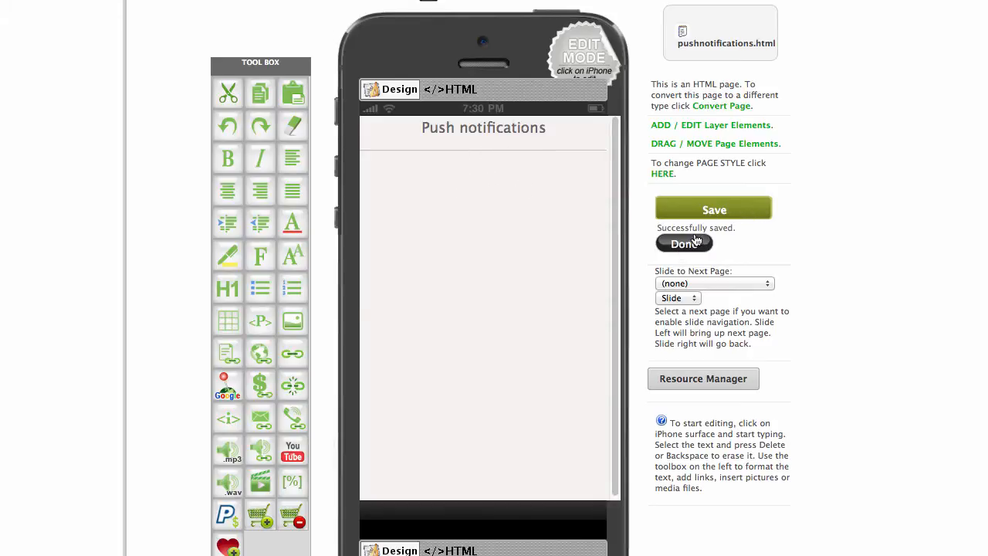
{"action": "left_click", "coordinate": [677, 246]}
{"action": "scroll", "coordinate": [792, 234], "scroll_direction": "down", "scroll_amount": 2}
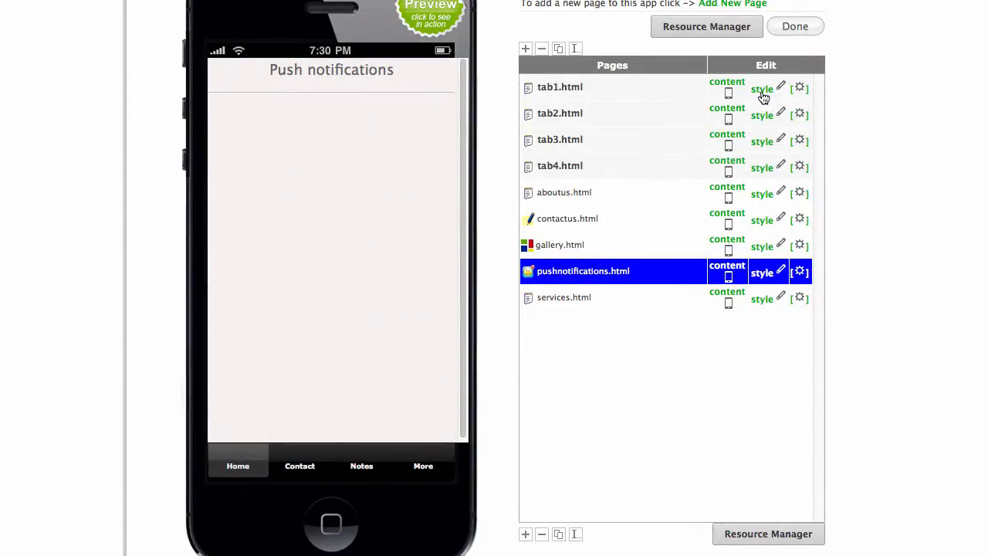
{"action": "scroll", "coordinate": [824, 84], "scroll_direction": "up", "scroll_amount": 2}
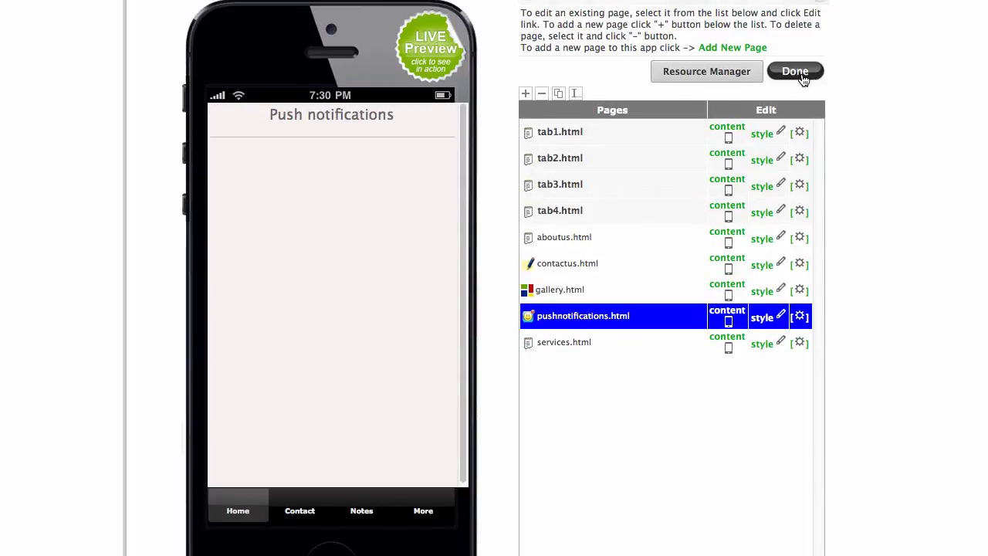
Add a new SMS page from Native Page Types, name it textus, and create it.
{"action": "left_click", "coordinate": [737, 50]}
{"action": "scroll", "coordinate": [564, 129], "scroll_direction": "down", "scroll_amount": 10}
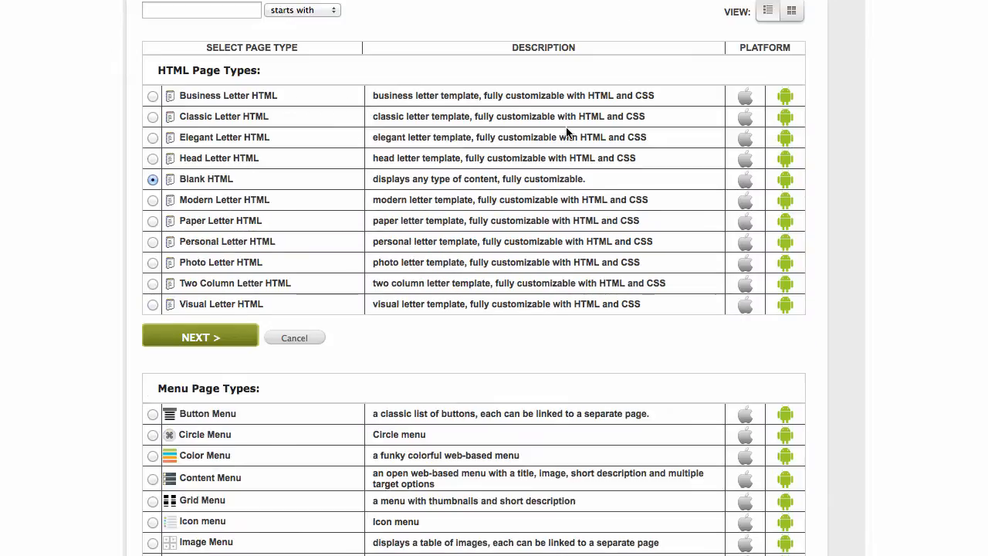
{"action": "scroll", "coordinate": [621, 127], "scroll_direction": "down", "scroll_amount": 10}
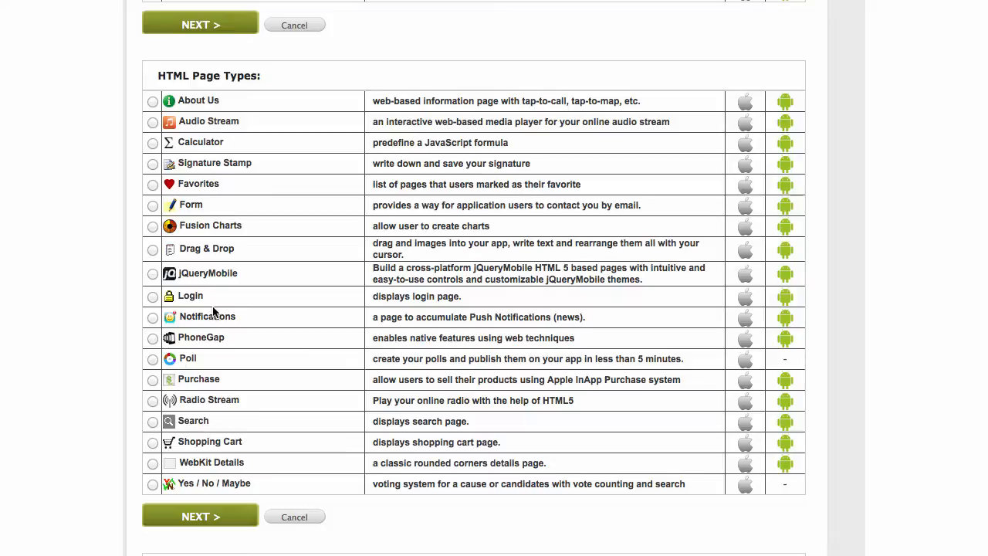
{"action": "scroll", "coordinate": [243, 284], "scroll_direction": "down", "scroll_amount": 5}
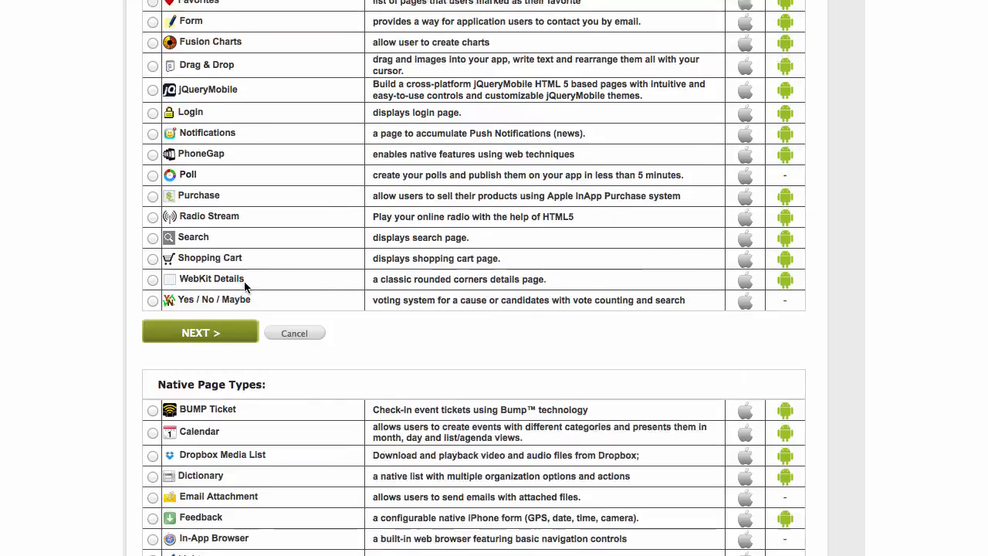
{"action": "scroll", "coordinate": [246, 283], "scroll_direction": "down", "scroll_amount": 3}
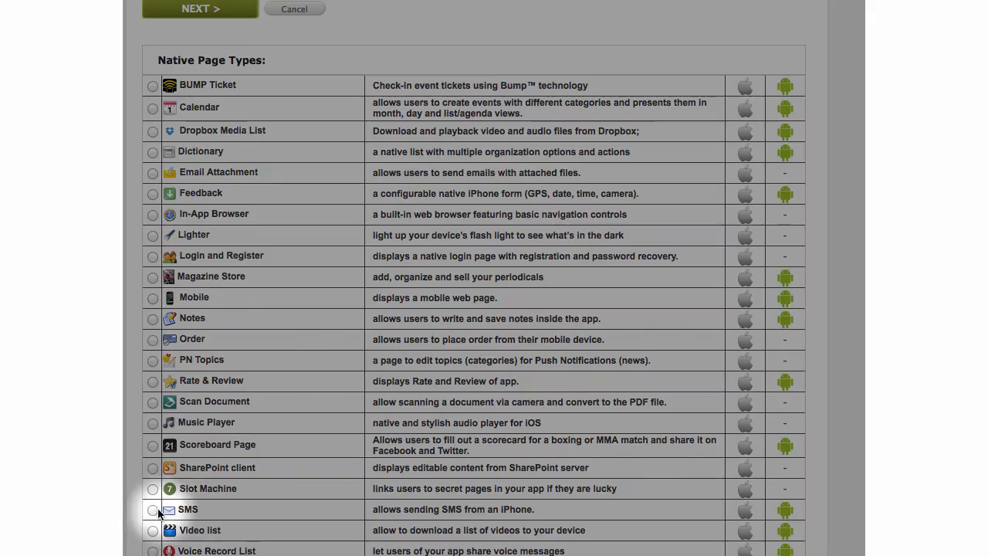
{"action": "left_click", "coordinate": [152, 510]}
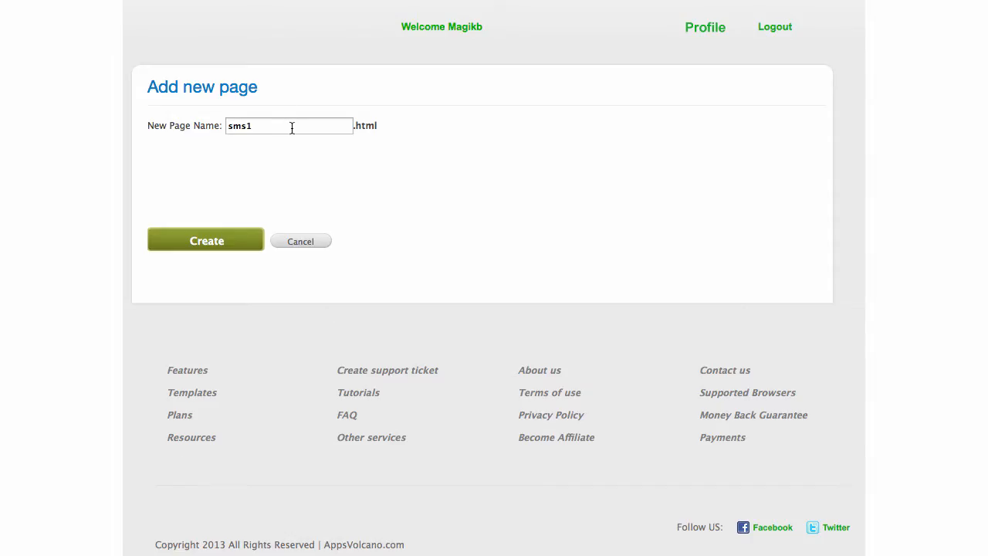
{"action": "left_click_drag", "start_coordinate": [293, 128], "coordinate": [215, 121]}
{"action": "type", "text": "textus"}
{"action": "left_click", "coordinate": [240, 245]}
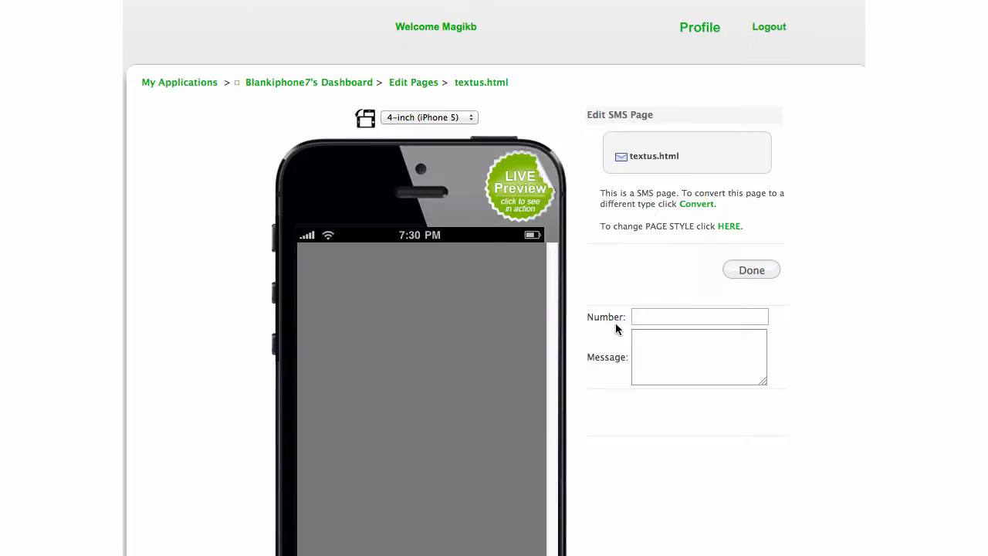
Enter the SMS message 'For more information please text us.', save, and return to the page list.
{"action": "scroll", "coordinate": [813, 240], "scroll_direction": "down", "scroll_amount": 3}
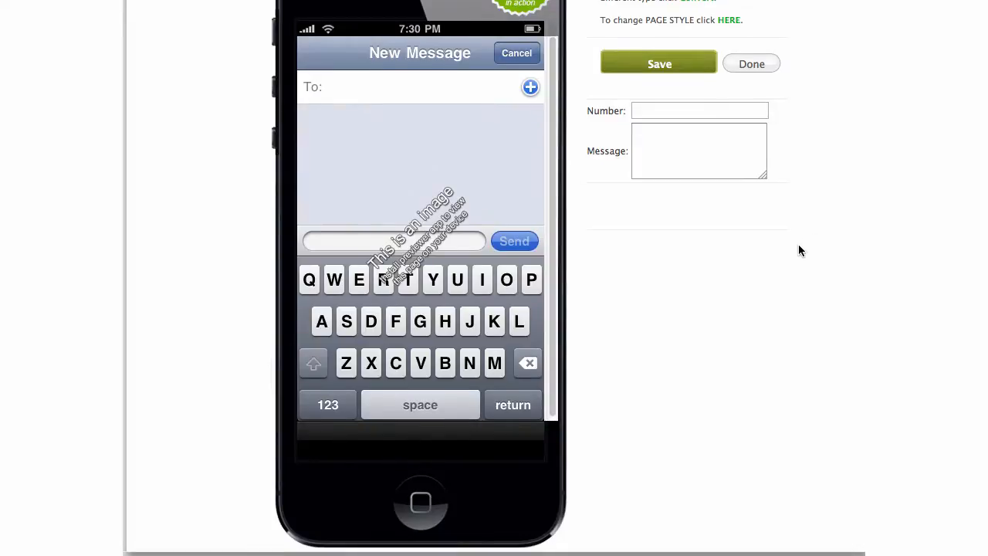
{"action": "left_click", "coordinate": [676, 112]}
{"action": "left_click", "coordinate": [704, 157]}
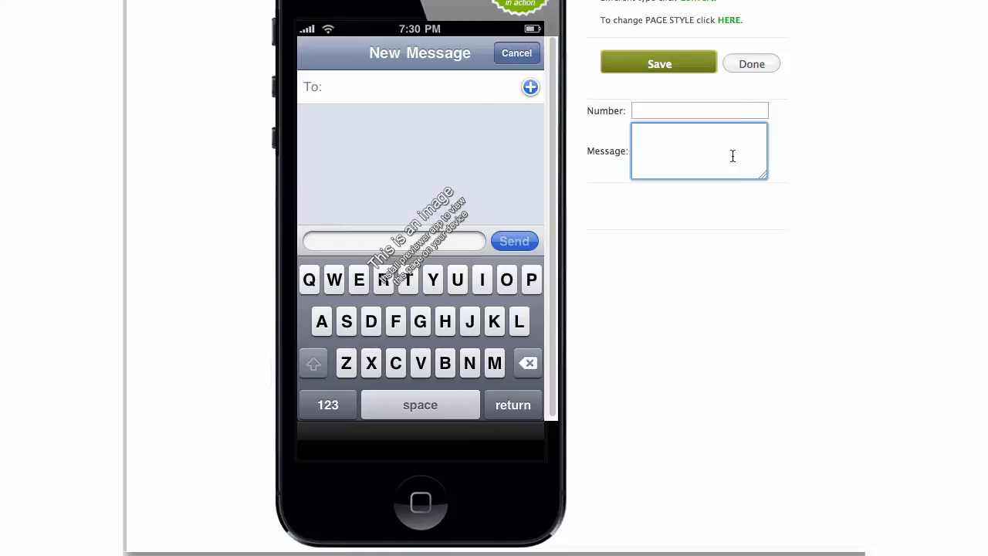
{"action": "type", "text": "For more information please text us."}
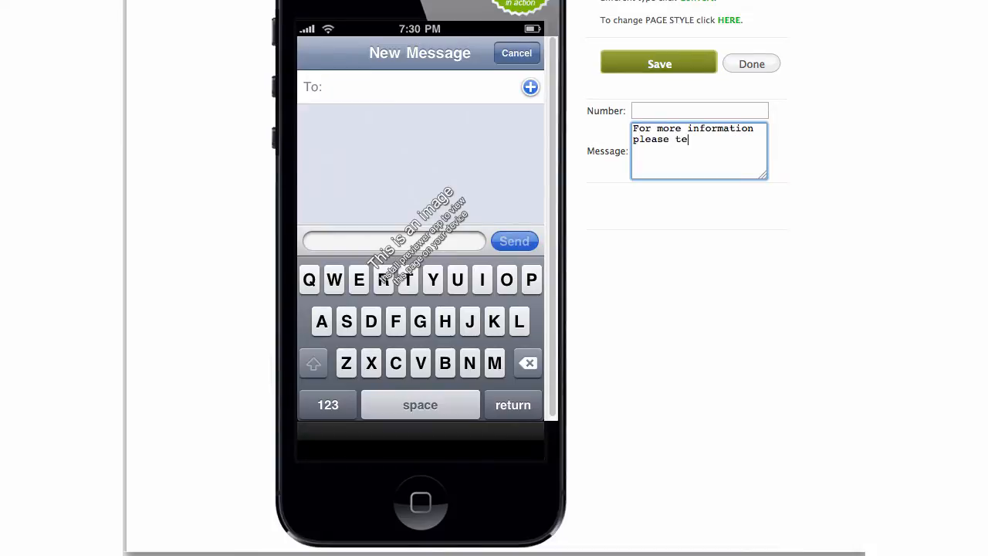
{"action": "left_click", "coordinate": [682, 110]}
{"action": "left_click", "coordinate": [684, 65]}
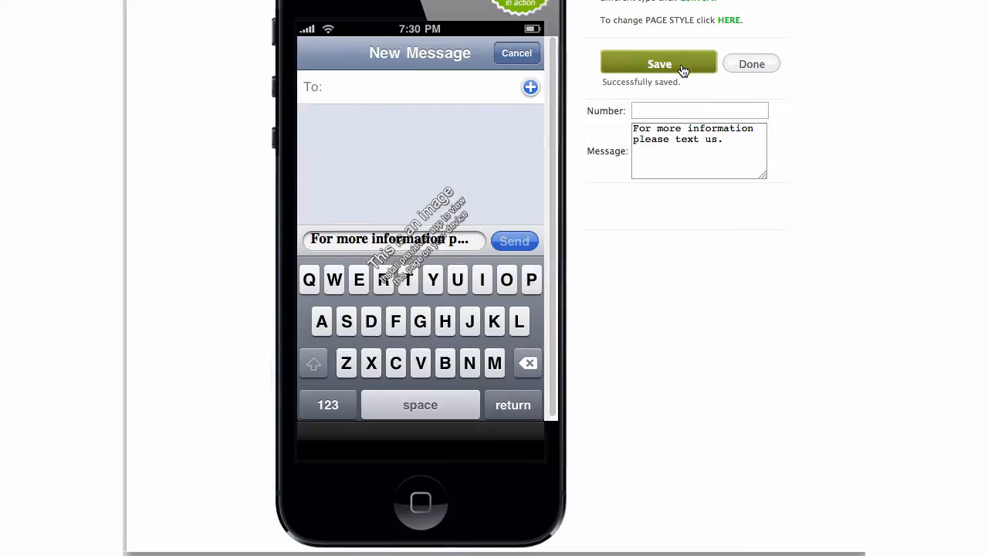
{"action": "left_click", "coordinate": [753, 66]}
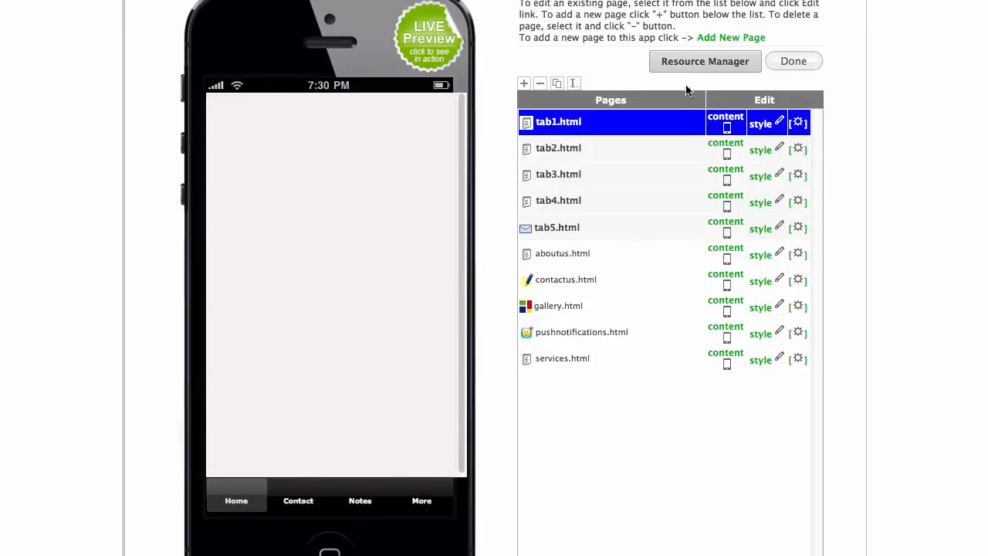
Start a new page and choose the Facebook type under Social Page Types.
{"action": "key", "text": "F2"}
{"action": "key", "text": "F2"}
{"action": "left_click", "coordinate": [741, 39]}
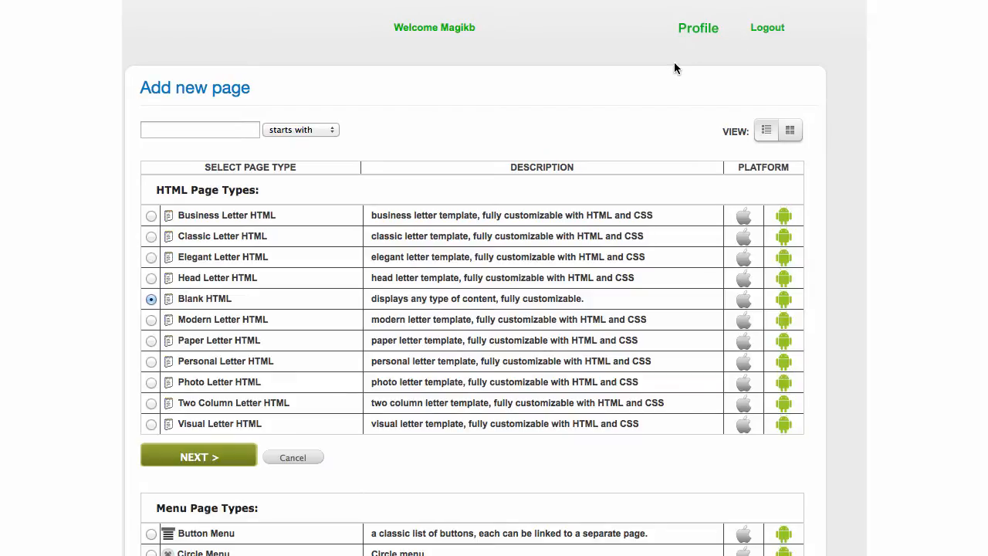
{"action": "scroll", "coordinate": [532, 137], "scroll_direction": "down", "scroll_amount": 10}
{"action": "scroll", "coordinate": [564, 159], "scroll_direction": "down", "scroll_amount": 8}
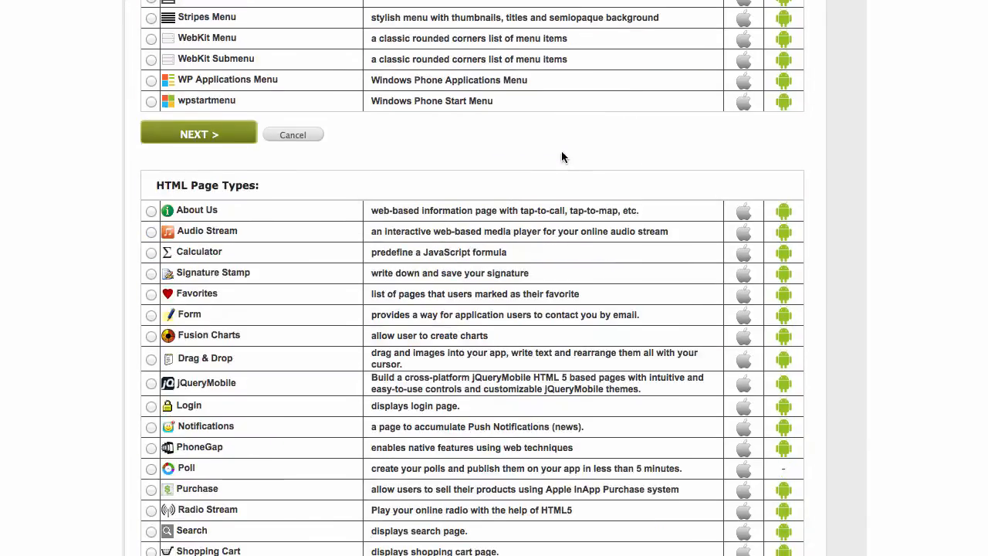
{"action": "scroll", "coordinate": [561, 157], "scroll_direction": "down", "scroll_amount": 12}
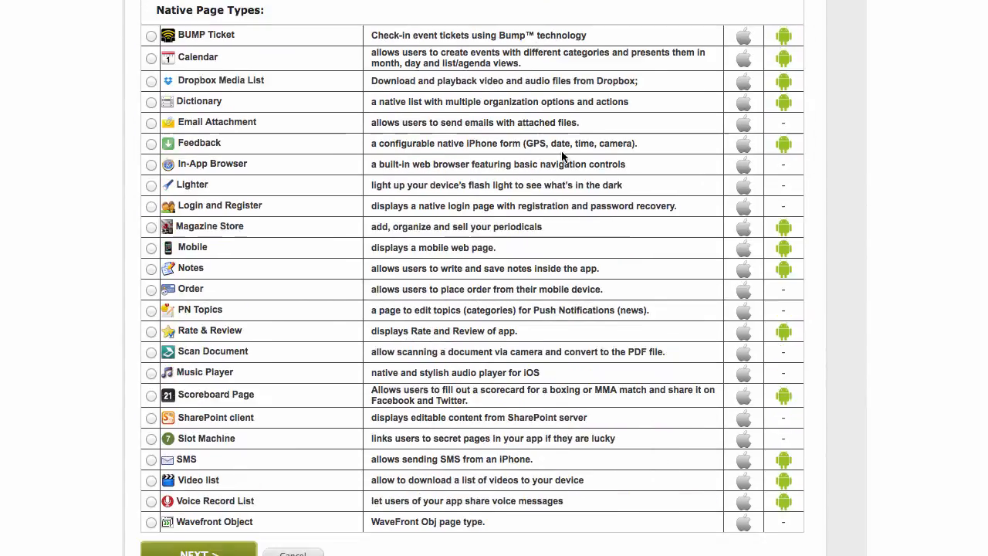
{"action": "scroll", "coordinate": [562, 157], "scroll_direction": "down", "scroll_amount": 15}
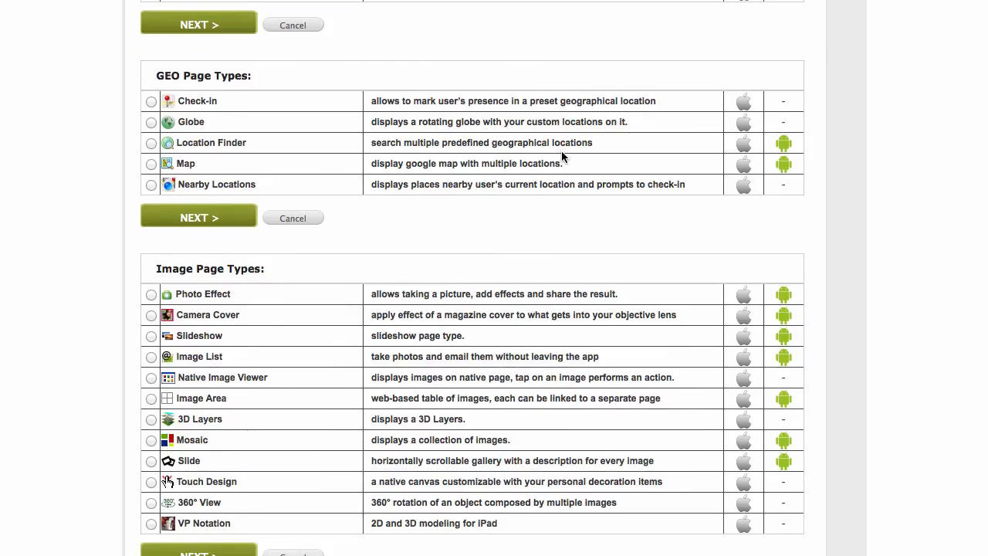
{"action": "scroll", "coordinate": [561, 150], "scroll_direction": "down", "scroll_amount": 3}
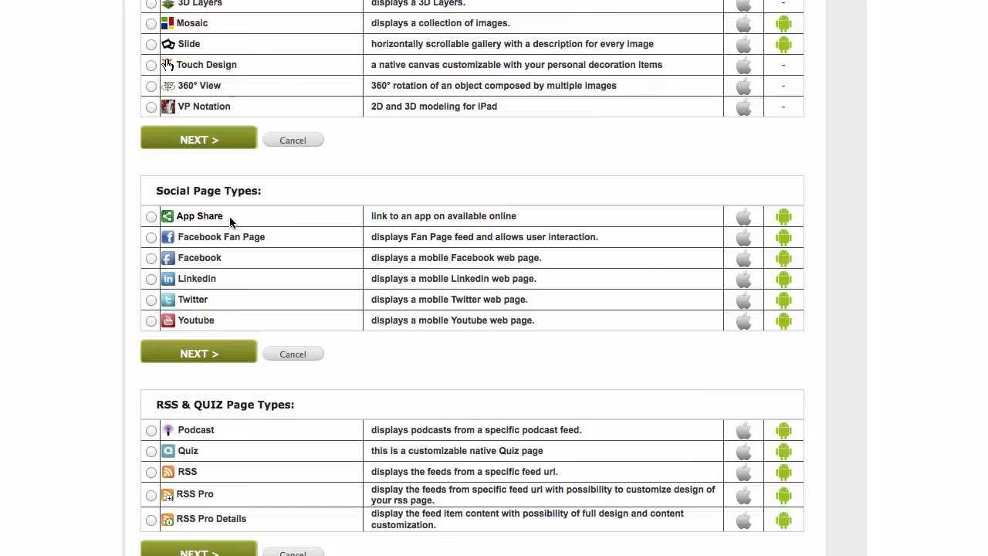
{"action": "mouse_move", "coordinate": [229, 222]}
{"action": "mouse_move", "coordinate": [176, 243]}
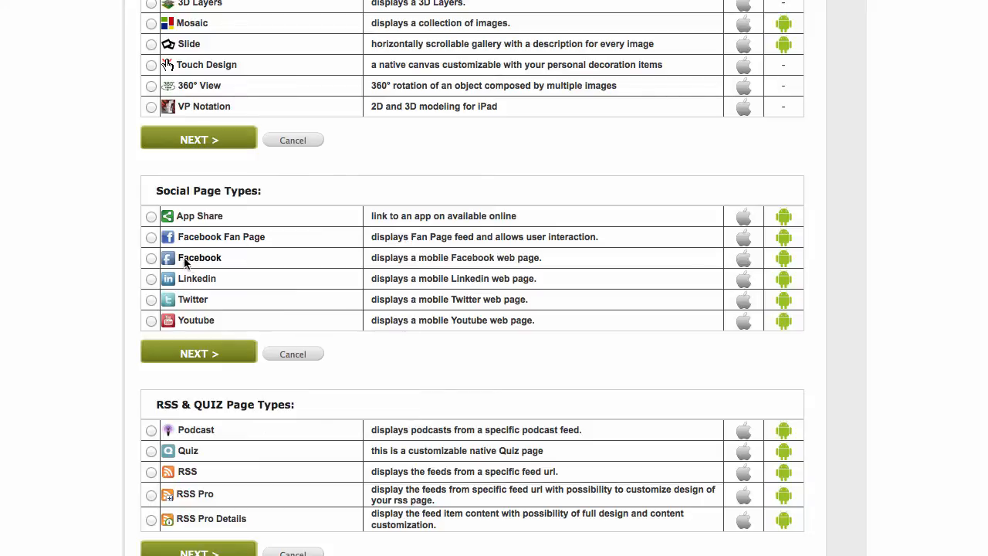
{"action": "left_click", "coordinate": [152, 260]}
{"action": "left_click", "coordinate": [218, 355]}
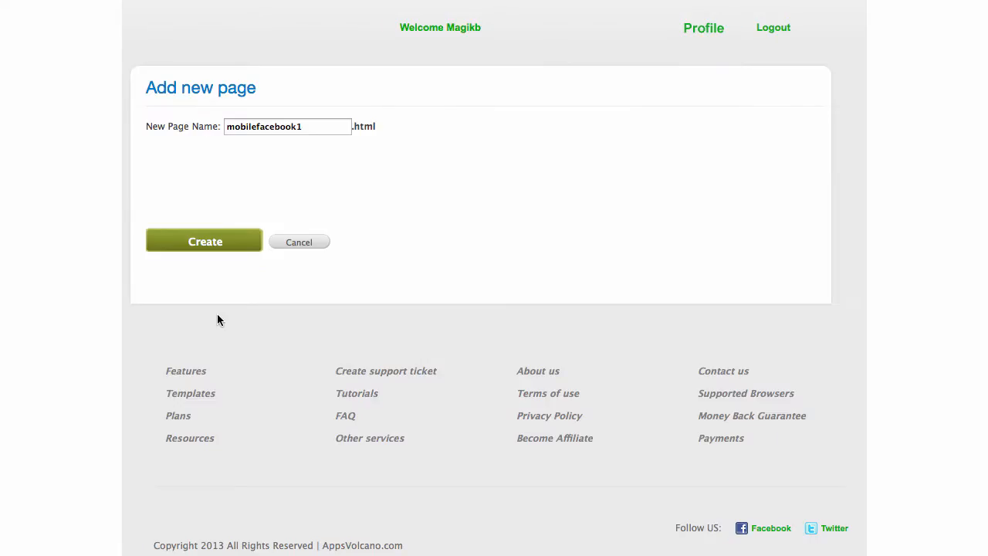
Name the new page facebook and create it.
{"action": "left_click", "coordinate": [332, 124]}
{"action": "double_click", "coordinate": [333, 123]}
{"action": "type", "text": "fac"}
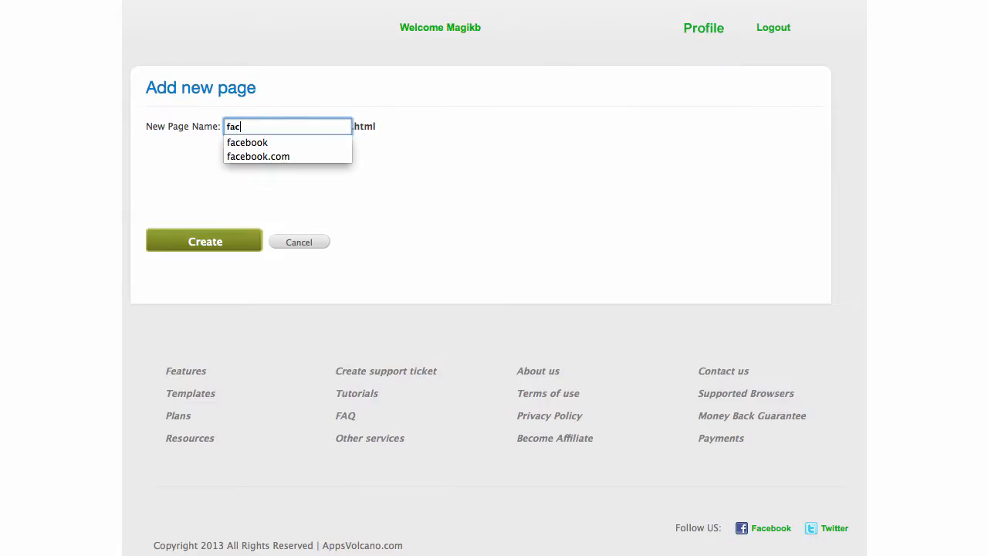
{"action": "type", "text": "ebook"}
{"action": "left_click", "coordinate": [390, 146]}
{"action": "left_click", "coordinate": [225, 244]}
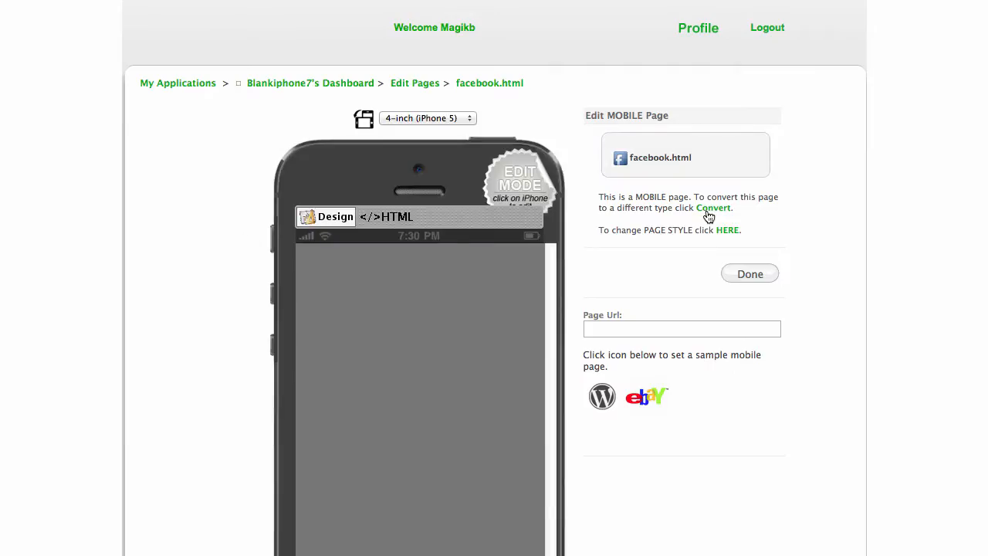
{"action": "scroll", "coordinate": [807, 216], "scroll_direction": "down", "scroll_amount": 3}
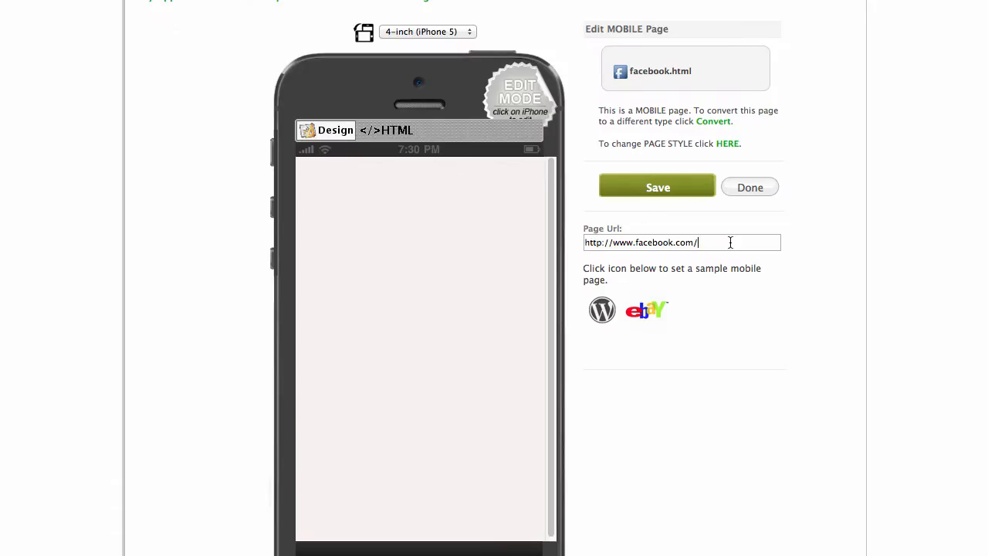
{"action": "left_click_drag", "start_coordinate": [748, 242], "coordinate": [604, 237]}
{"action": "type", "text": "http://www.facebook.com/AppsVolcano"}
{"action": "left_click", "coordinate": [678, 190]}
{"action": "left_click", "coordinate": [759, 191]}
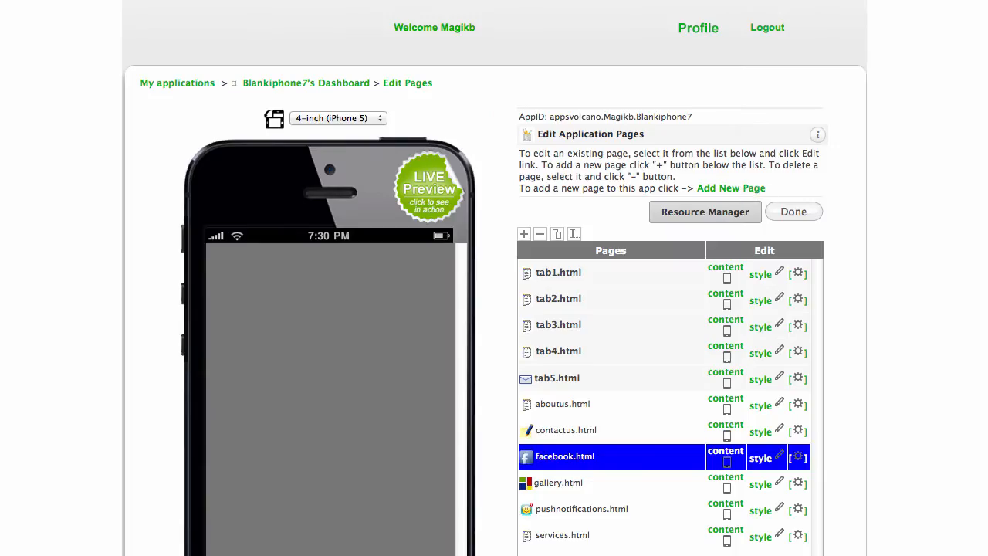
Start a new page and choose the Twitter type under Social Page Types.
{"action": "scroll", "coordinate": [740, 174], "scroll_direction": "down", "scroll_amount": 1}
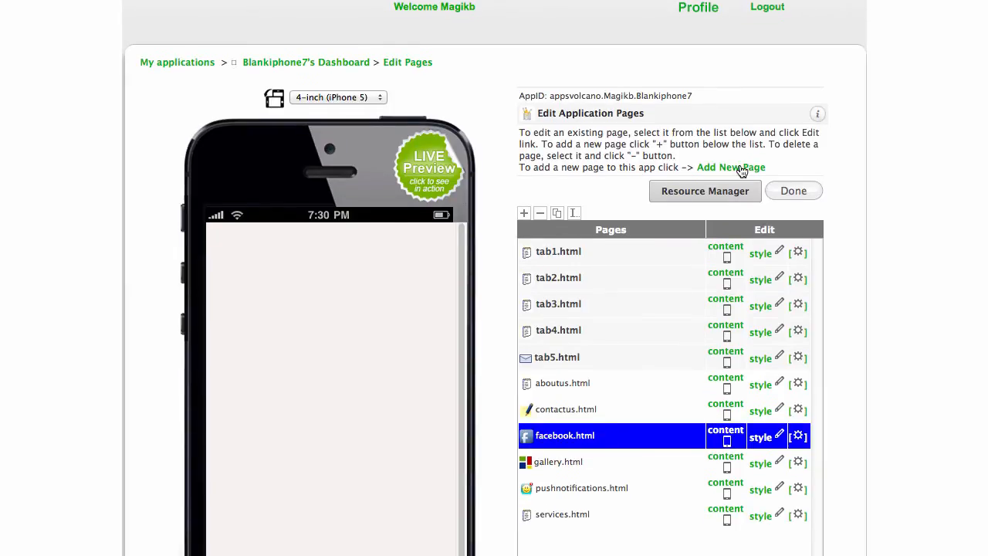
{"action": "left_click", "coordinate": [739, 168]}
{"action": "scroll", "coordinate": [453, 239], "scroll_direction": "down", "scroll_amount": 10}
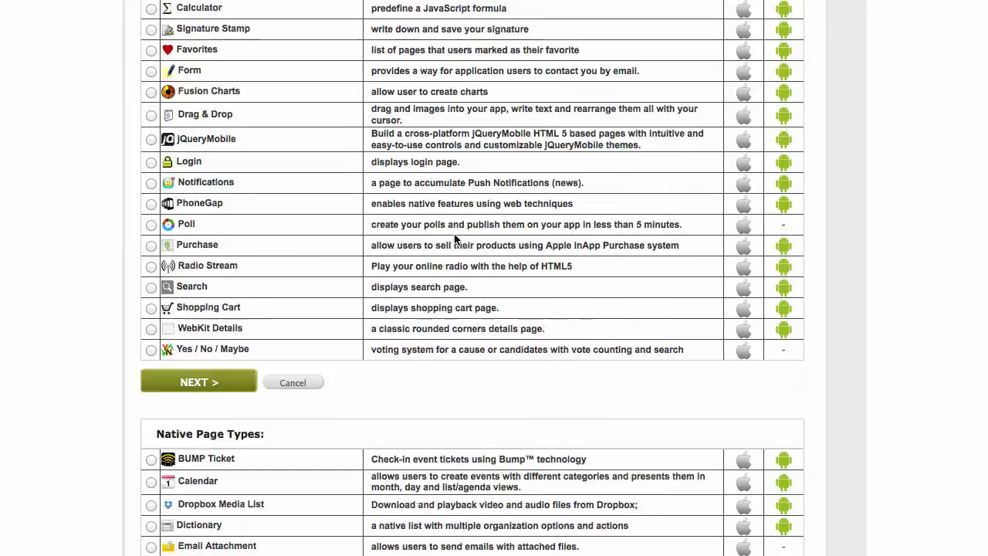
{"action": "scroll", "coordinate": [454, 239], "scroll_direction": "down", "scroll_amount": 15}
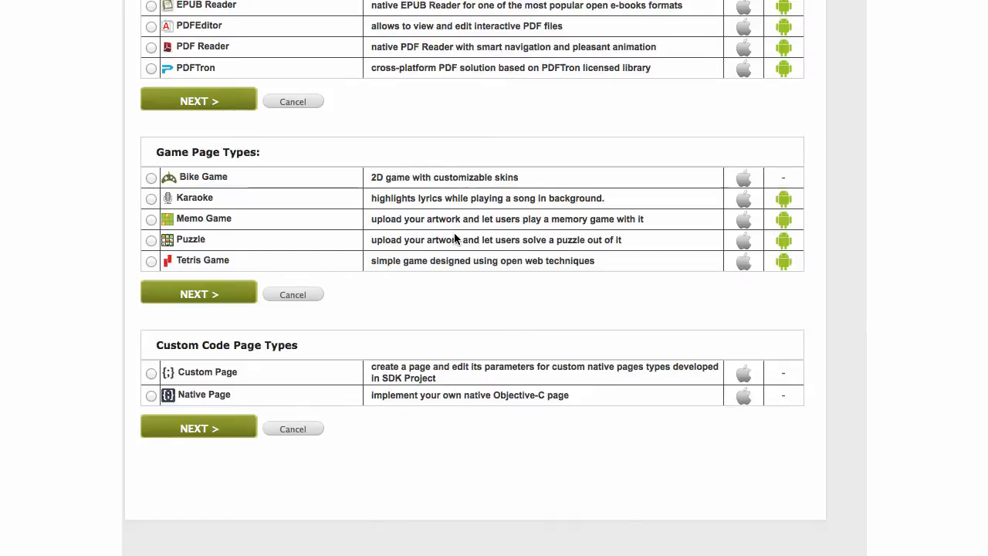
{"action": "scroll", "coordinate": [454, 239], "scroll_direction": "up", "scroll_amount": 15}
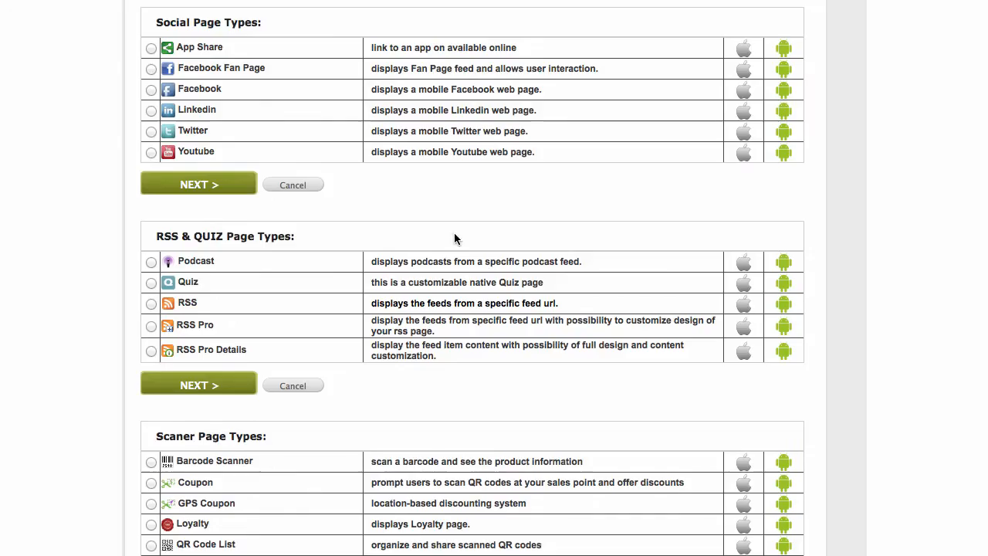
{"action": "scroll", "coordinate": [454, 238], "scroll_direction": "up", "scroll_amount": 1}
{"action": "left_click", "coordinate": [151, 152]}
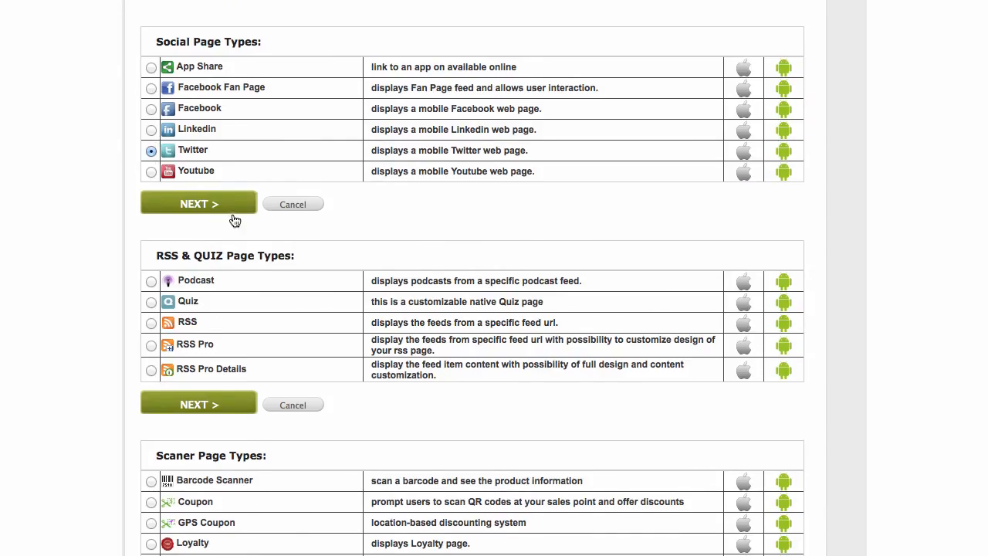
{"action": "left_click", "coordinate": [210, 203]}
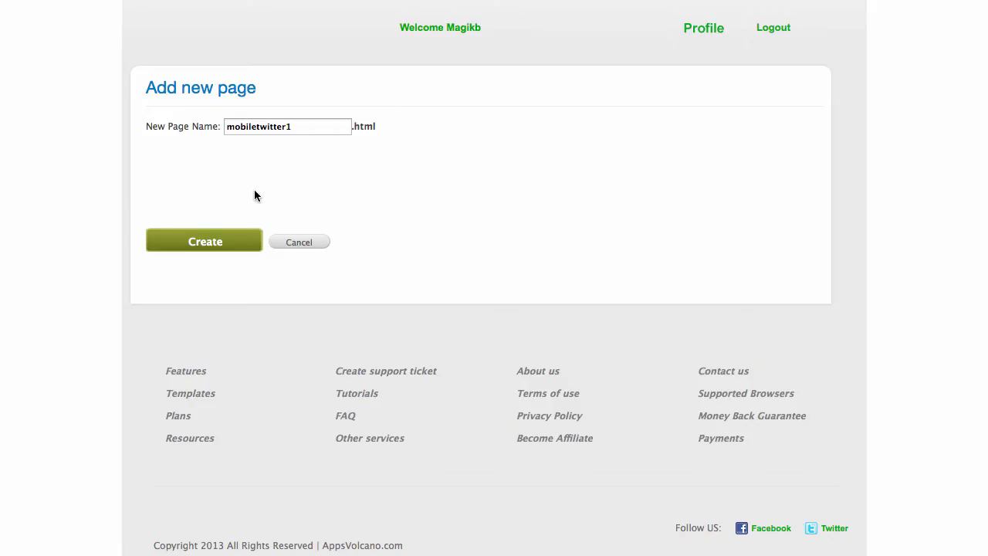
Name the new page twitter and create it.
{"action": "double_click", "coordinate": [310, 126]}
{"action": "type", "text": "tw"}
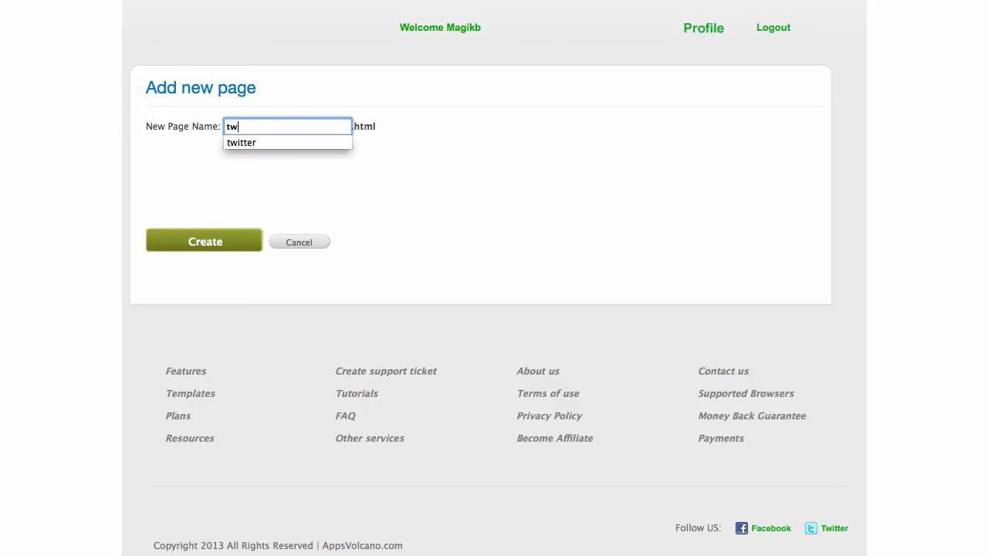
{"action": "type", "text": "itter"}
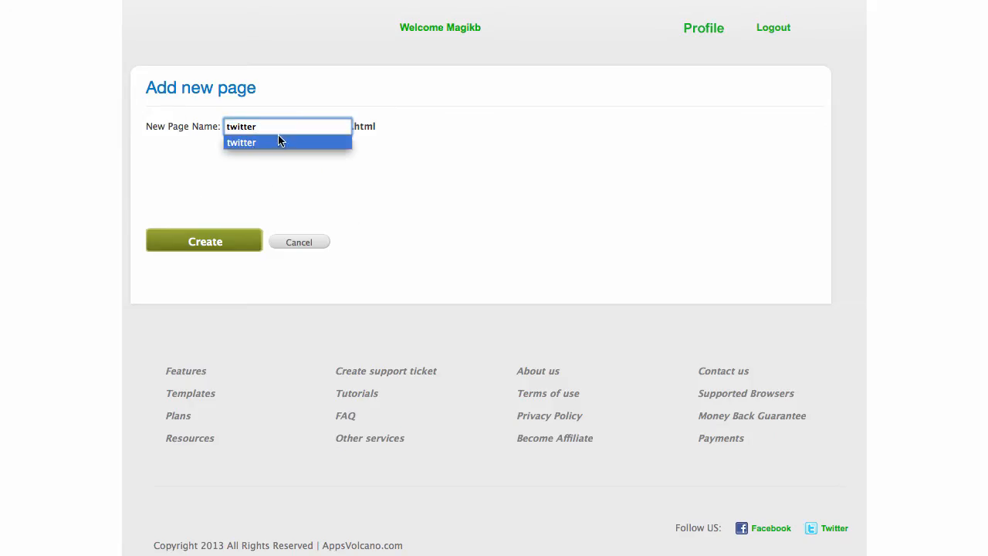
{"action": "left_click", "coordinate": [278, 142]}
{"action": "left_click", "coordinate": [228, 248]}
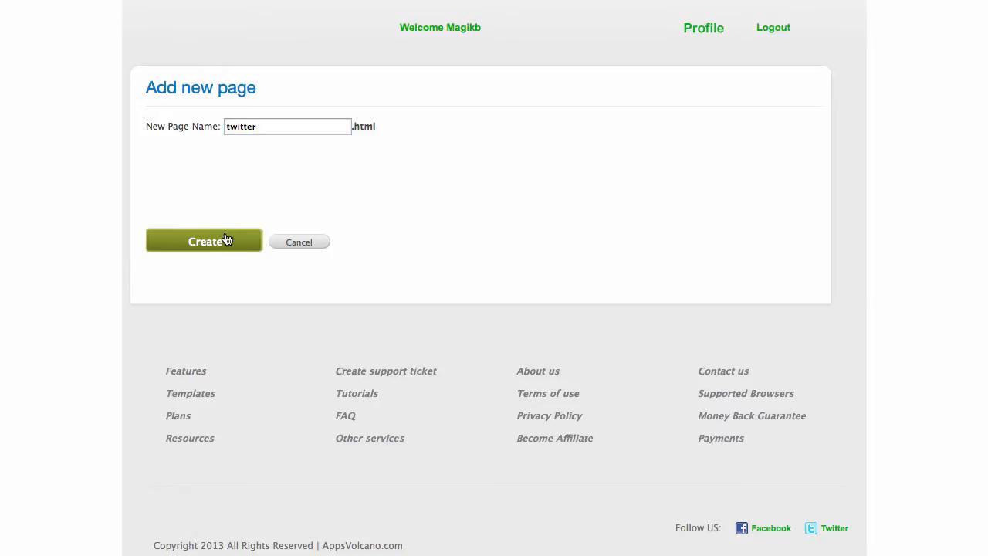
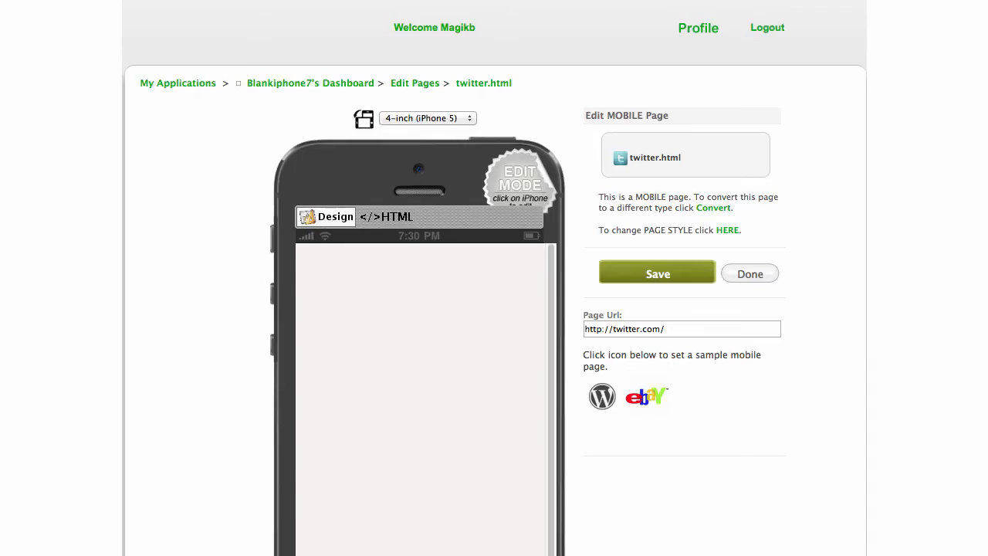
{"action": "left_click_drag", "start_coordinate": [757, 329], "coordinate": [444, 331]}
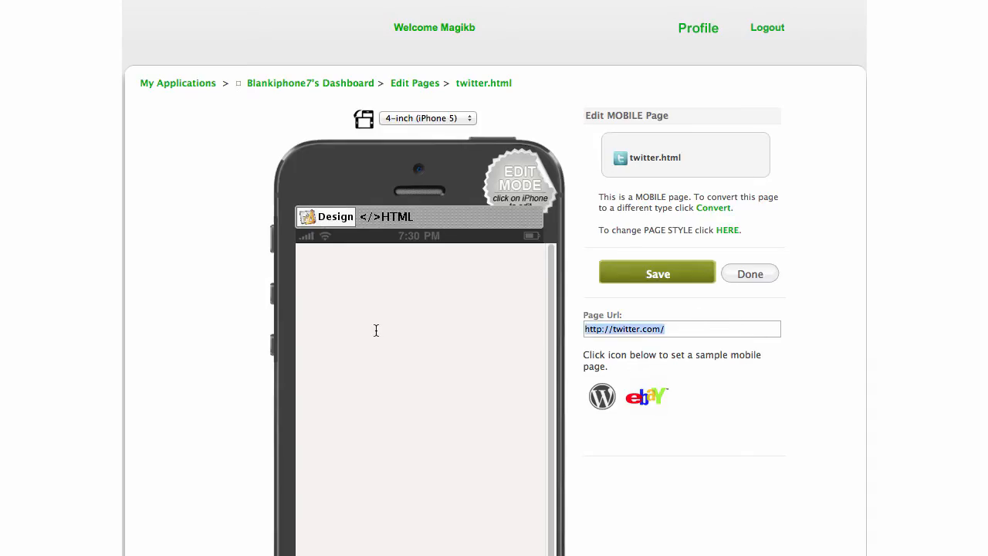
{"action": "type", "text": "https://twitter.com/AppsVolcano"}
{"action": "left_click", "coordinate": [668, 275]}
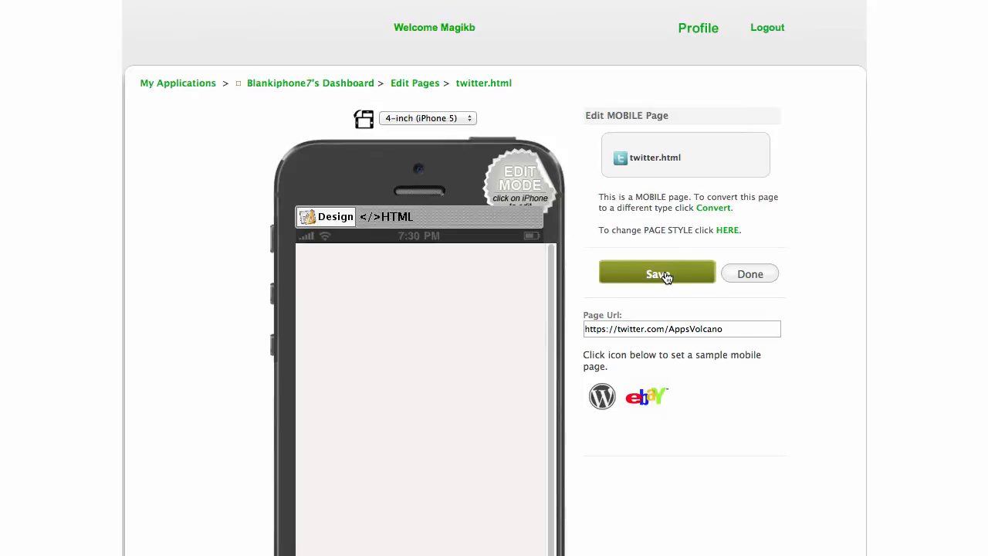
{"action": "scroll", "coordinate": [414, 324], "scroll_direction": "down", "scroll_amount": 2}
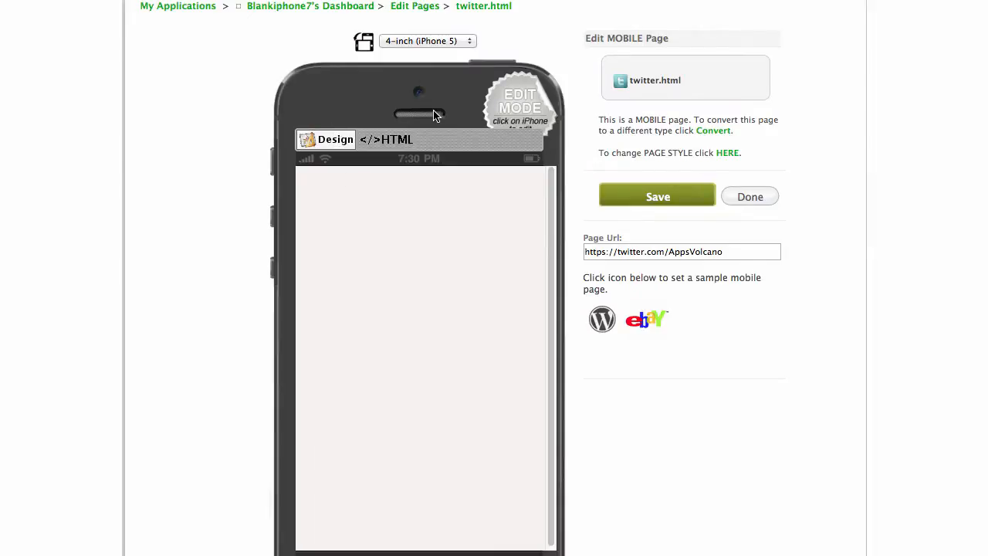
{"action": "scroll", "coordinate": [430, 116], "scroll_direction": "down", "scroll_amount": 3}
{"action": "scroll", "coordinate": [430, 116], "scroll_direction": "up", "scroll_amount": 3}
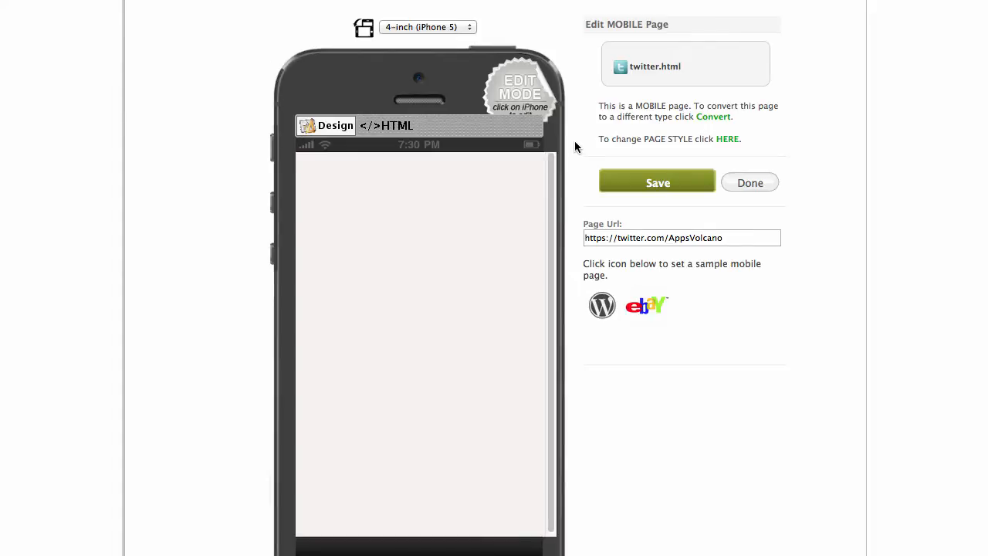
{"action": "left_click", "coordinate": [737, 183]}
{"action": "scroll", "coordinate": [657, 158], "scroll_direction": "down", "scroll_amount": 3}
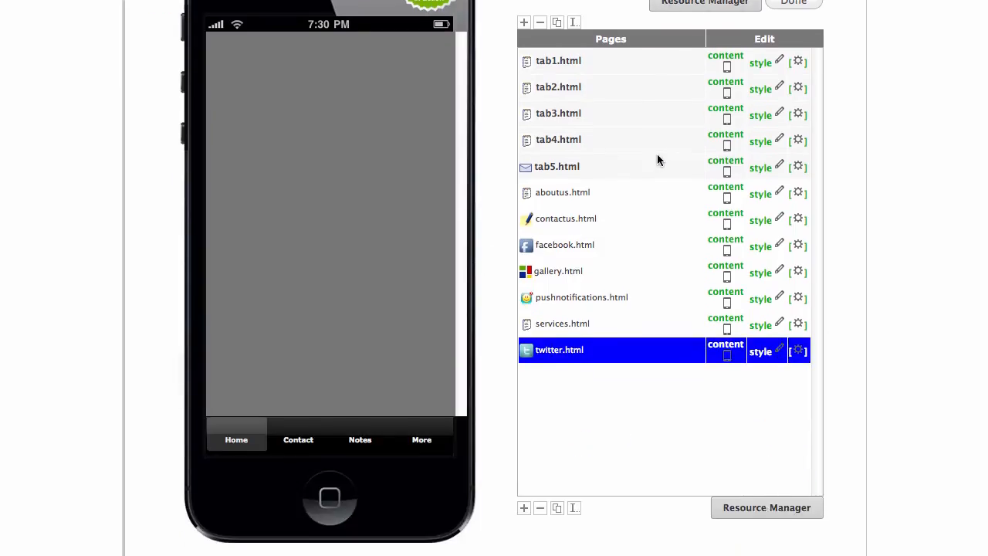
Start a new page and choose the Youtube page type.
{"action": "scroll", "coordinate": [664, 147], "scroll_direction": "up", "scroll_amount": 3}
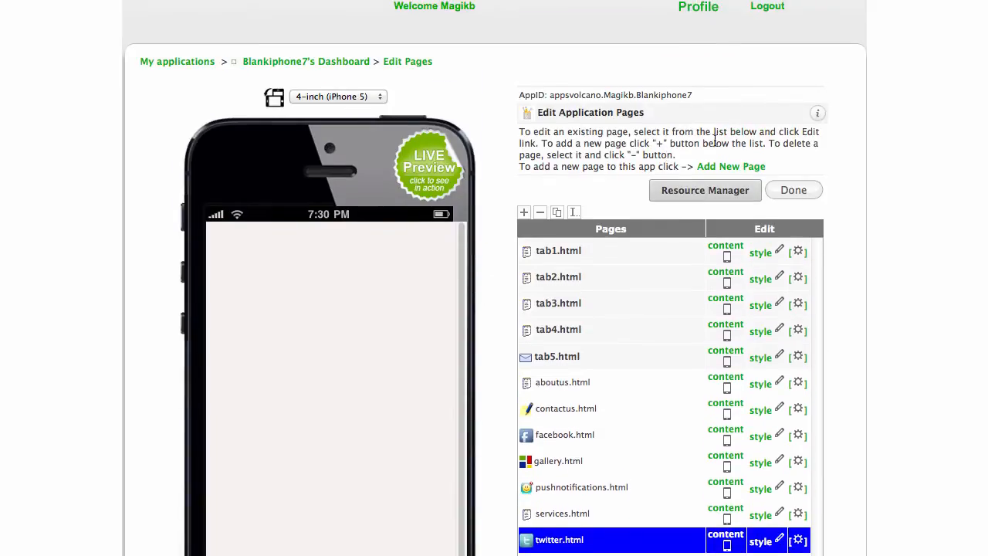
{"action": "left_click", "coordinate": [747, 169]}
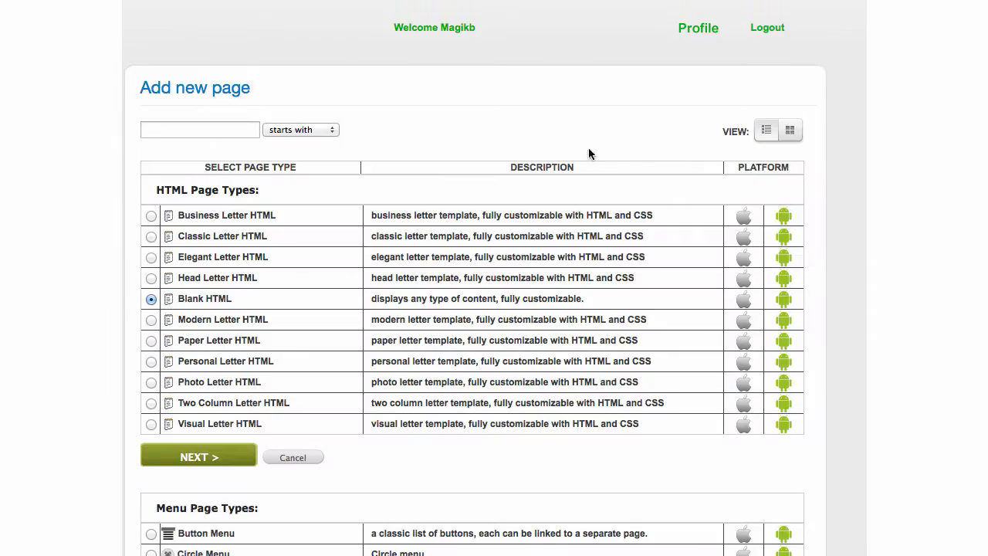
{"action": "scroll", "coordinate": [589, 154], "scroll_direction": "down", "scroll_amount": 15}
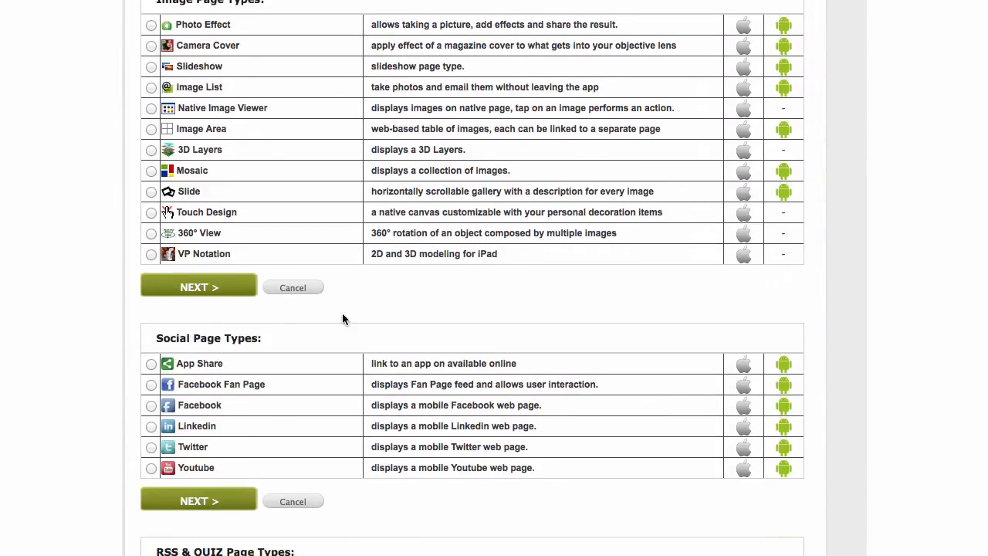
{"action": "left_click", "coordinate": [152, 469]}
{"action": "left_click", "coordinate": [181, 502]}
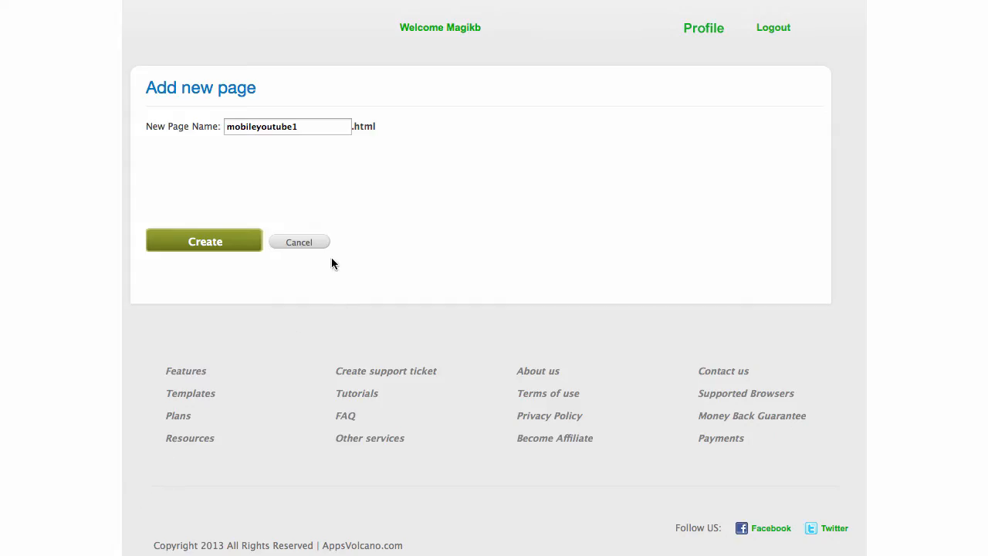
Name the new page youtube and create it.
{"action": "left_click_drag", "start_coordinate": [307, 126], "coordinate": [130, 126]}
{"action": "type", "text": "youtube"}
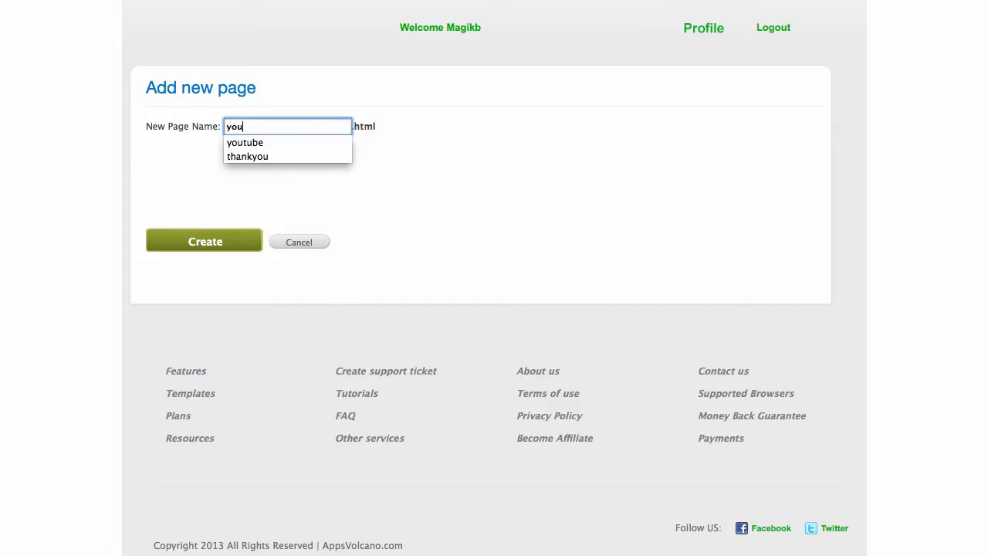
{"action": "left_click", "coordinate": [225, 142]}
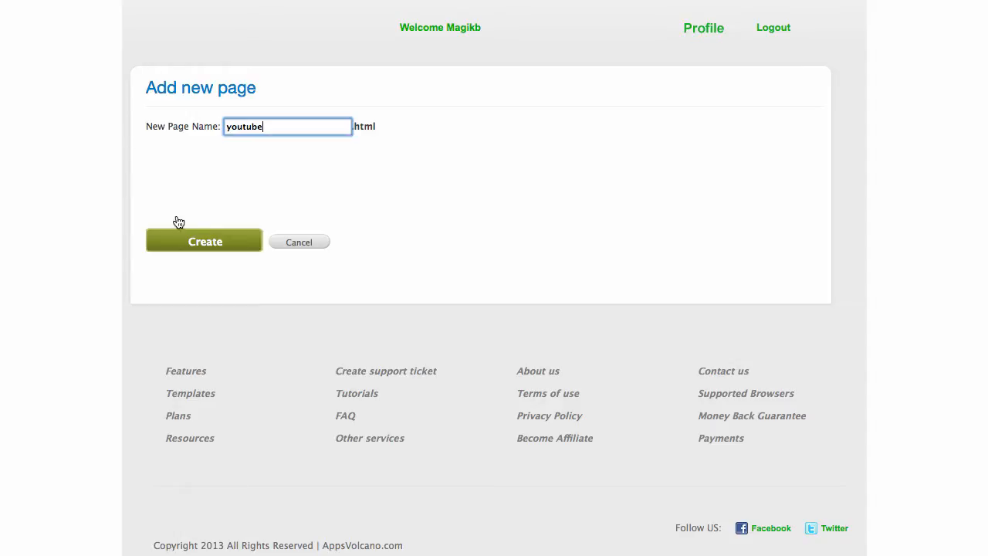
{"action": "left_click", "coordinate": [192, 244]}
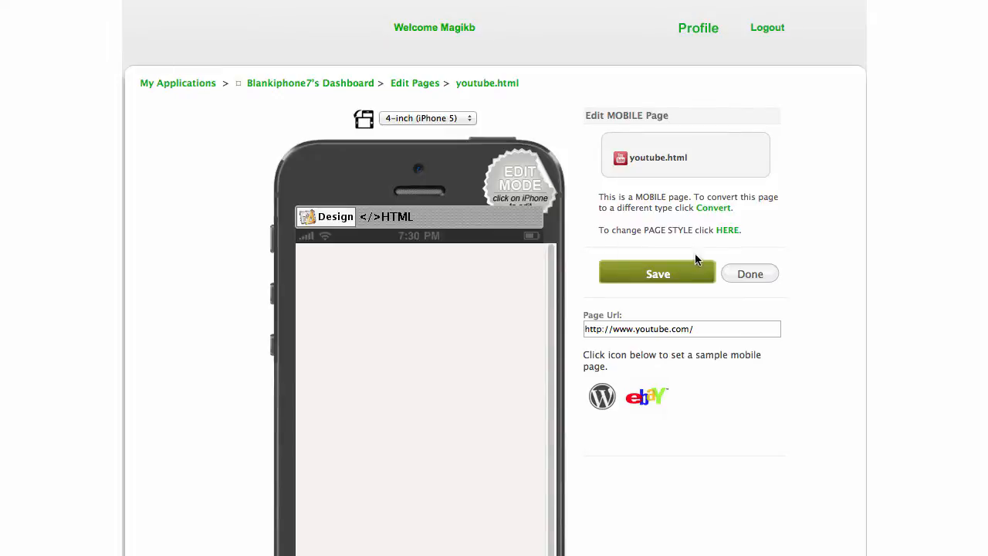
{"action": "scroll", "coordinate": [743, 252], "scroll_direction": "down", "scroll_amount": 1}
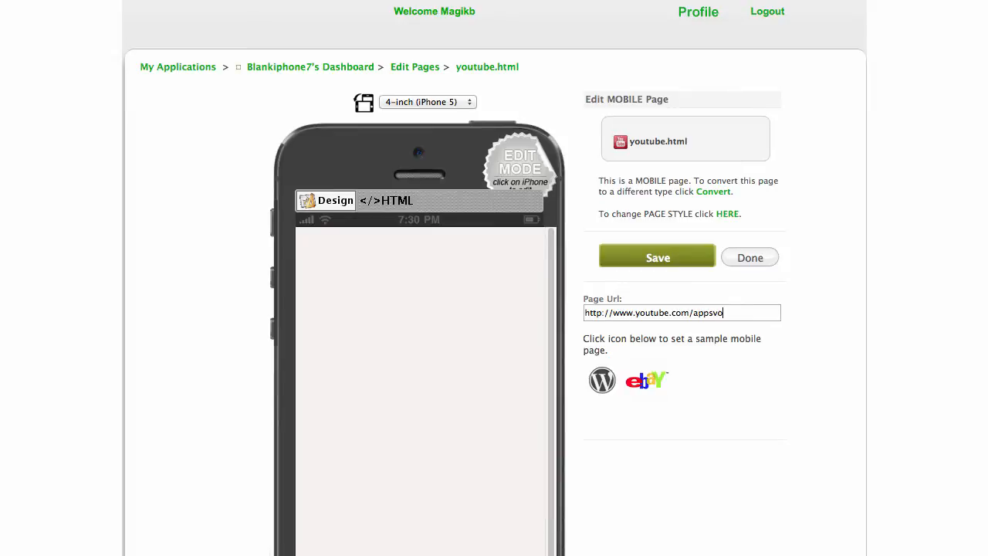
{"action": "left_click", "coordinate": [646, 257]}
{"action": "left_click", "coordinate": [662, 258]}
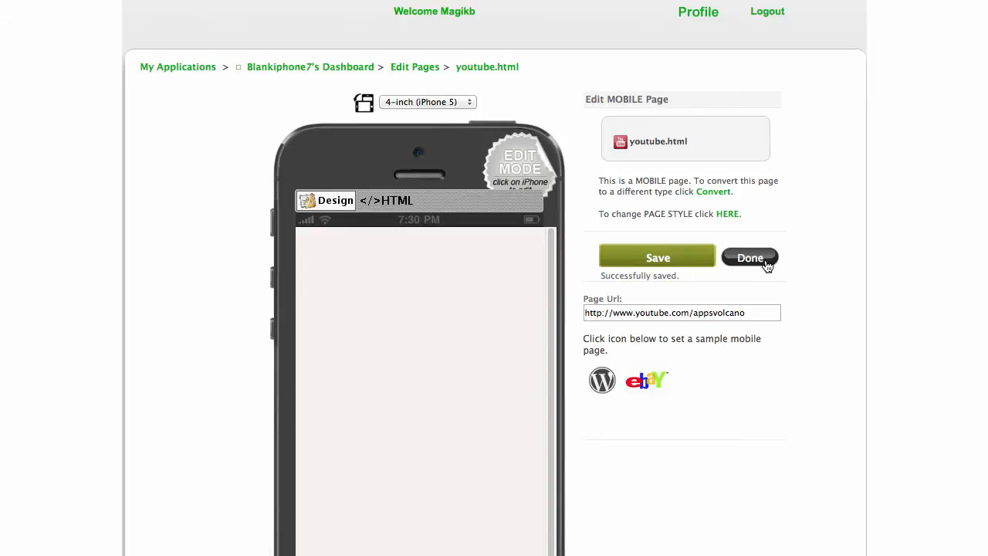
{"action": "left_click", "coordinate": [739, 264]}
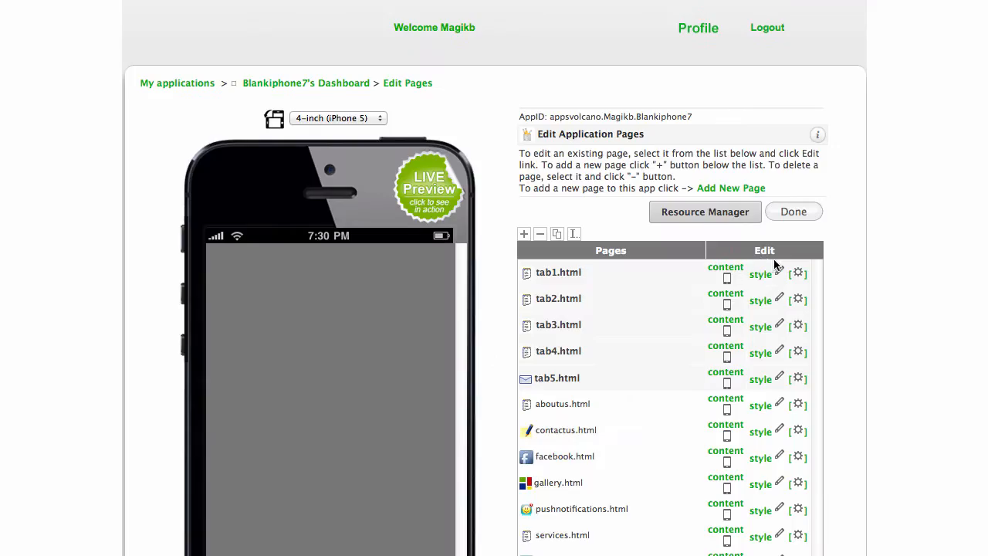
Start a new page and choose the Check-in type under GEO Page Types.
{"action": "scroll", "coordinate": [764, 274], "scroll_direction": "down", "scroll_amount": 5}
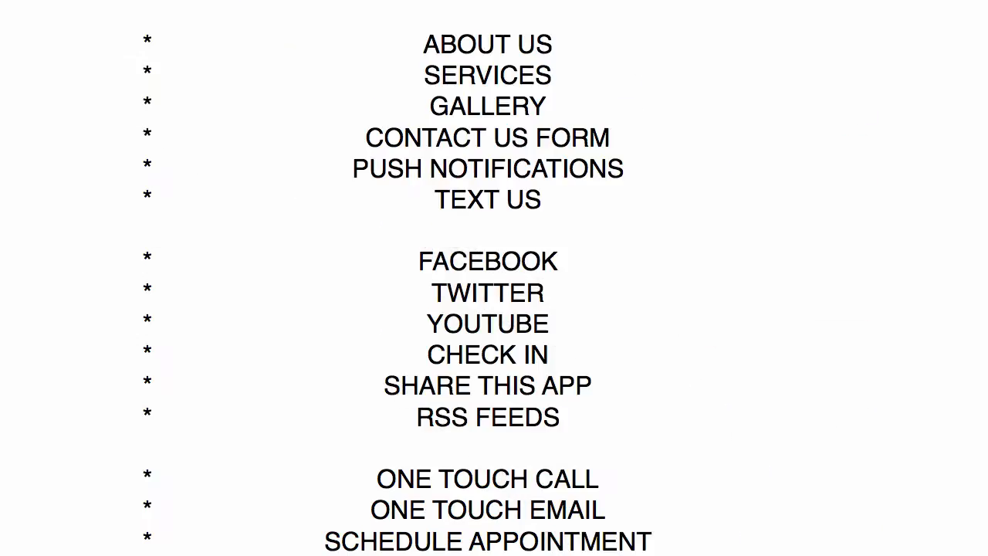
{"action": "scroll", "coordinate": [540, 297], "scroll_direction": "down", "scroll_amount": 1}
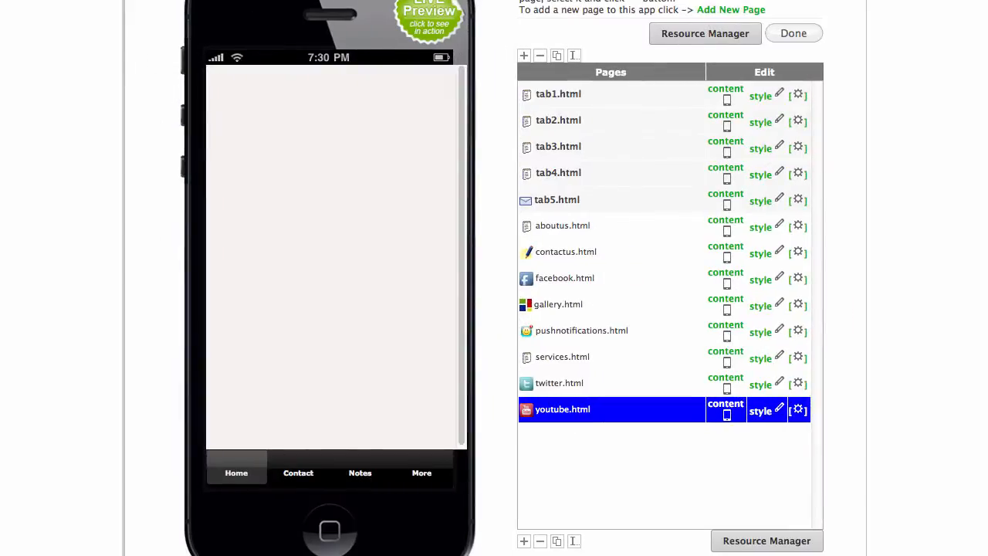
{"action": "left_click", "coordinate": [745, 10]}
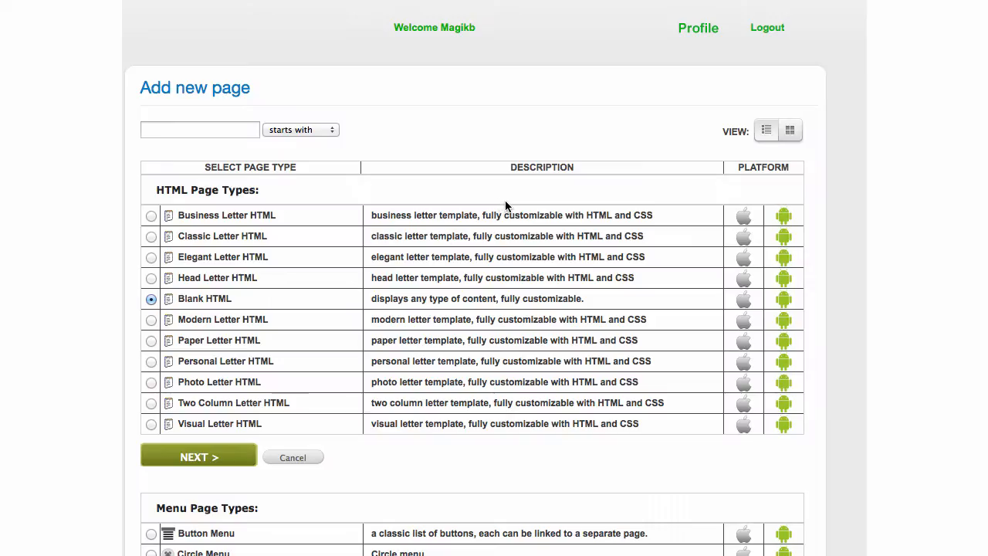
{"action": "scroll", "coordinate": [505, 202], "scroll_direction": "down", "scroll_amount": 20}
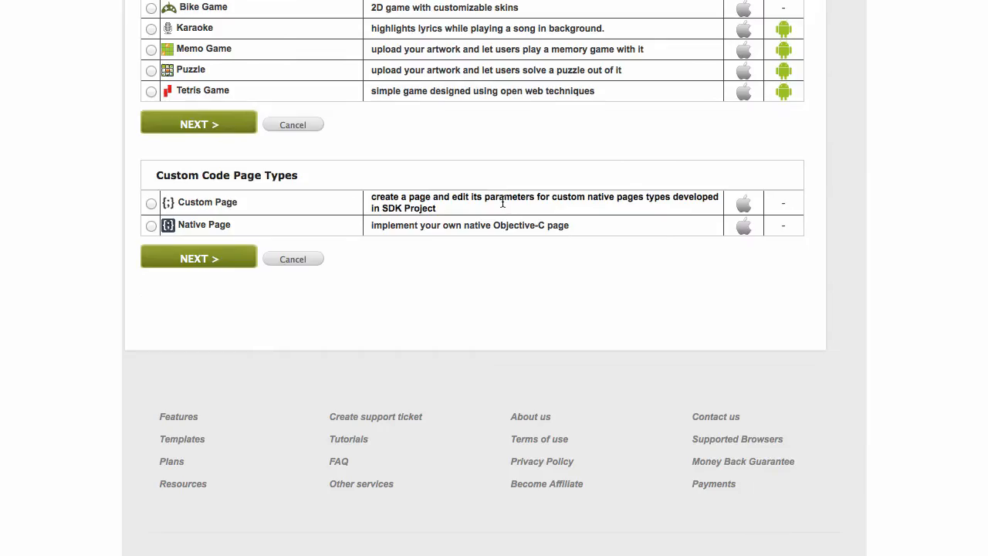
{"action": "scroll", "coordinate": [502, 202], "scroll_direction": "up", "scroll_amount": 15}
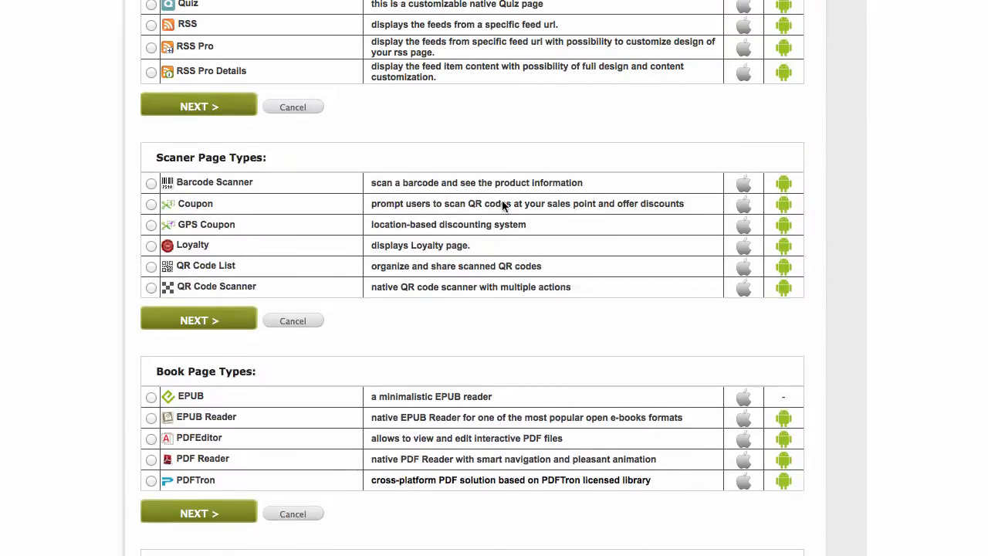
{"action": "scroll", "coordinate": [501, 203], "scroll_direction": "up", "scroll_amount": 3}
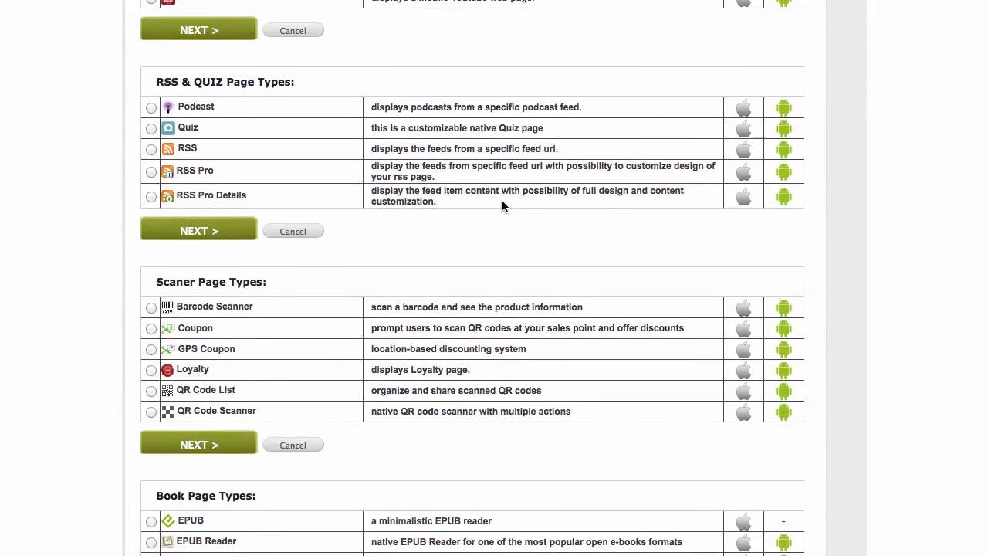
{"action": "scroll", "coordinate": [502, 206], "scroll_direction": "up", "scroll_amount": 3}
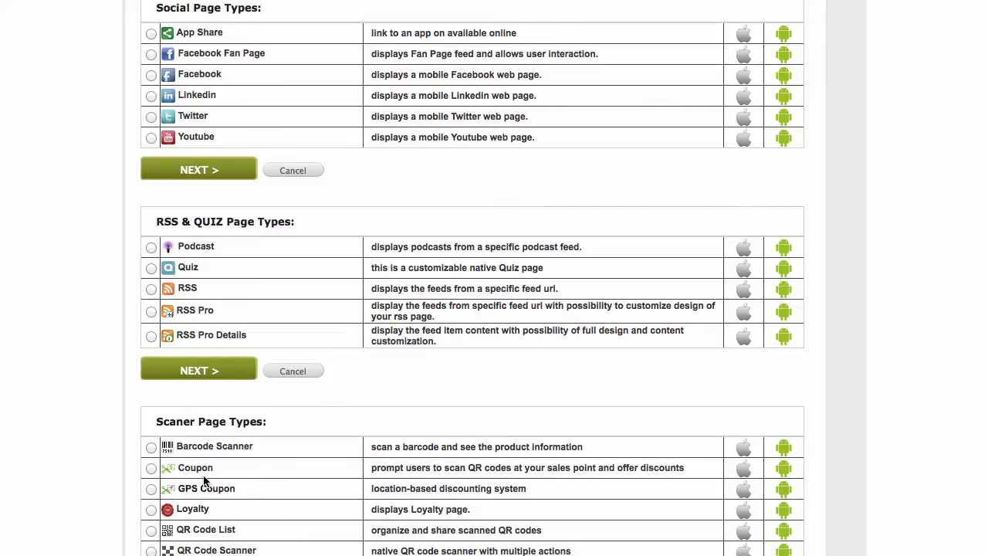
{"action": "scroll", "coordinate": [298, 483], "scroll_direction": "down", "scroll_amount": 3}
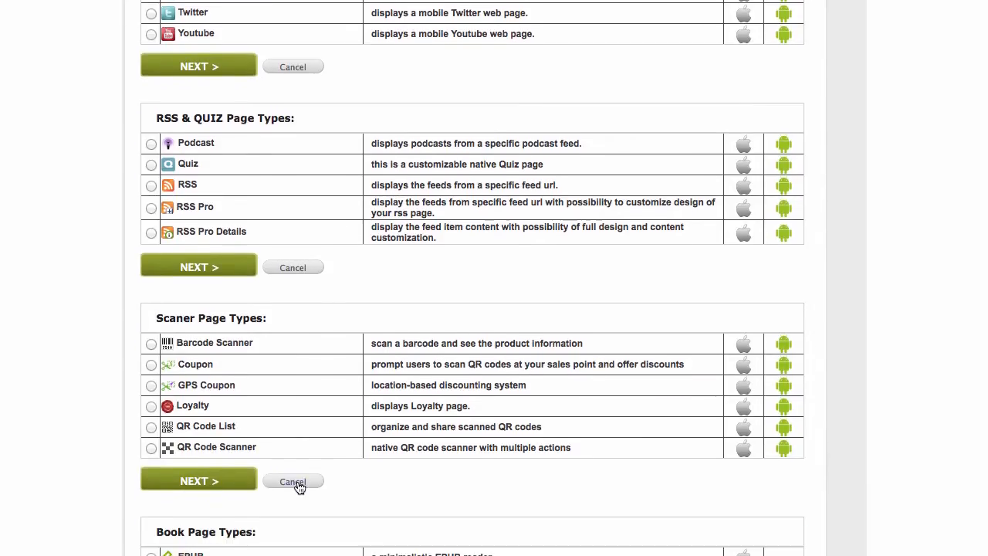
{"action": "scroll", "coordinate": [299, 486], "scroll_direction": "down", "scroll_amount": 7}
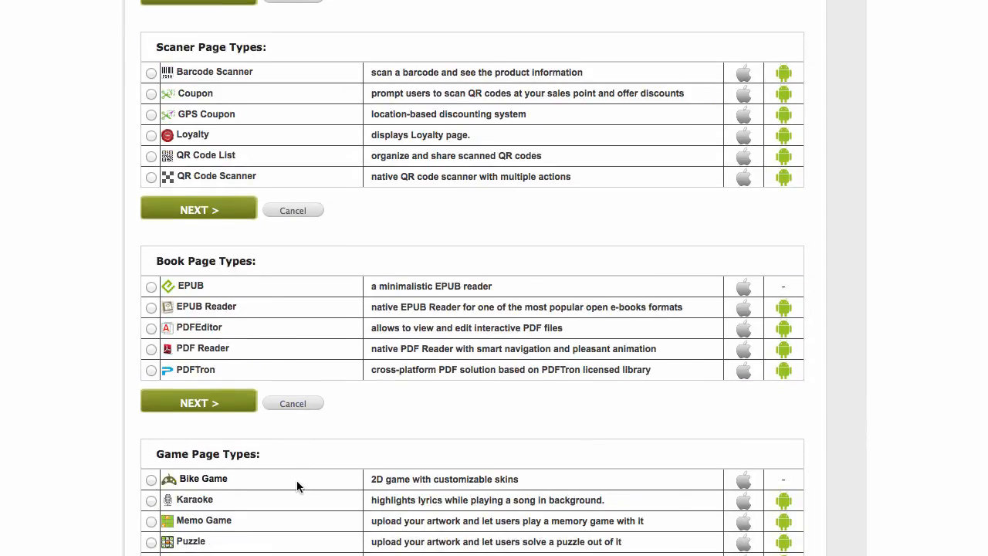
{"action": "scroll", "coordinate": [298, 486], "scroll_direction": "up", "scroll_amount": 10}
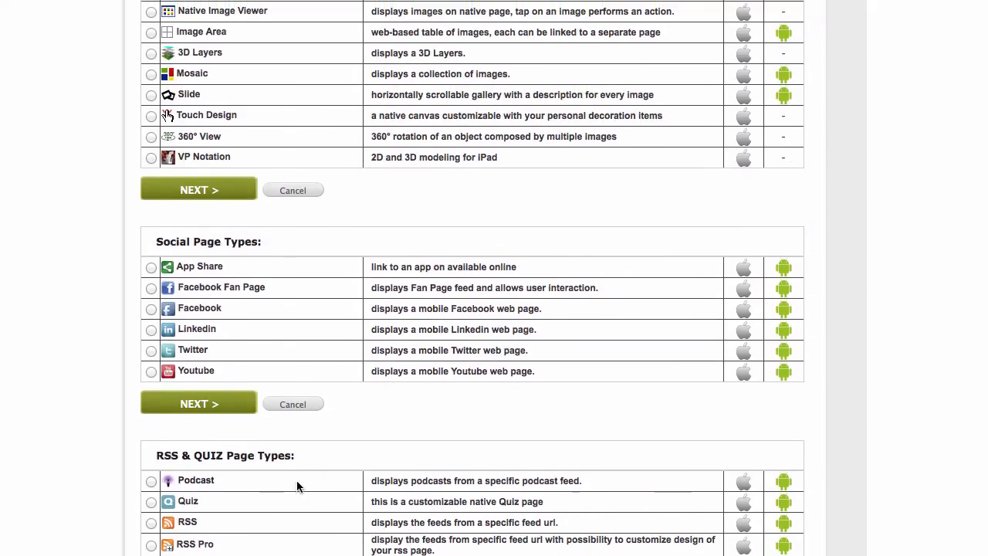
{"action": "scroll", "coordinate": [297, 482], "scroll_direction": "up", "scroll_amount": 5}
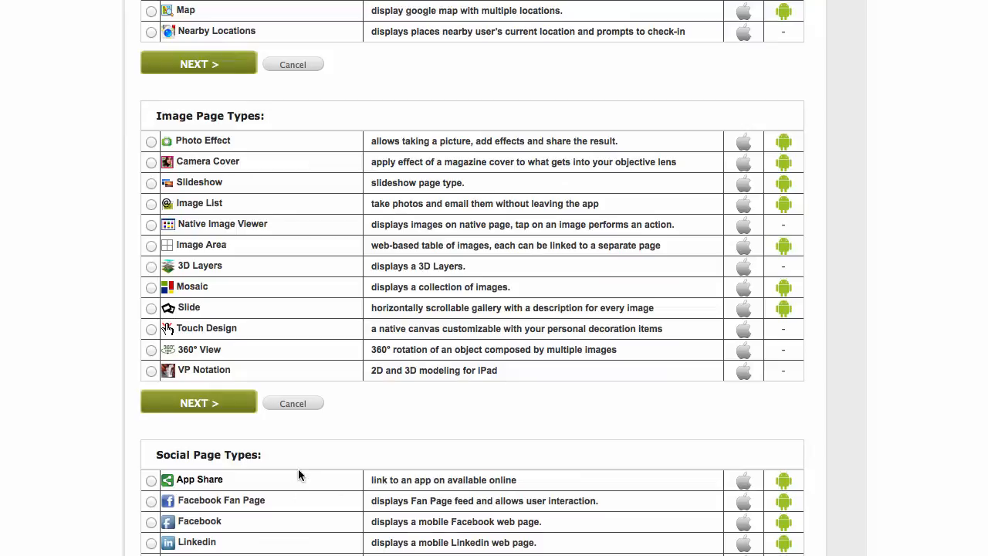
{"action": "scroll", "coordinate": [301, 470], "scroll_direction": "up", "scroll_amount": 3}
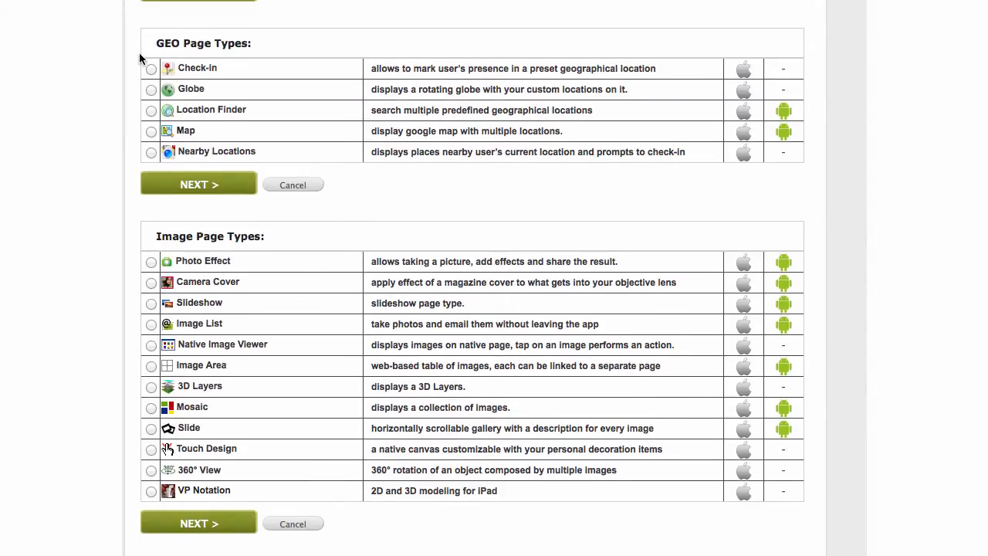
{"action": "left_click", "coordinate": [150, 70]}
Name the page checkin and create it, then save with empty location details and return.
{"action": "left_click", "coordinate": [204, 185]}
{"action": "left_click", "coordinate": [281, 127]}
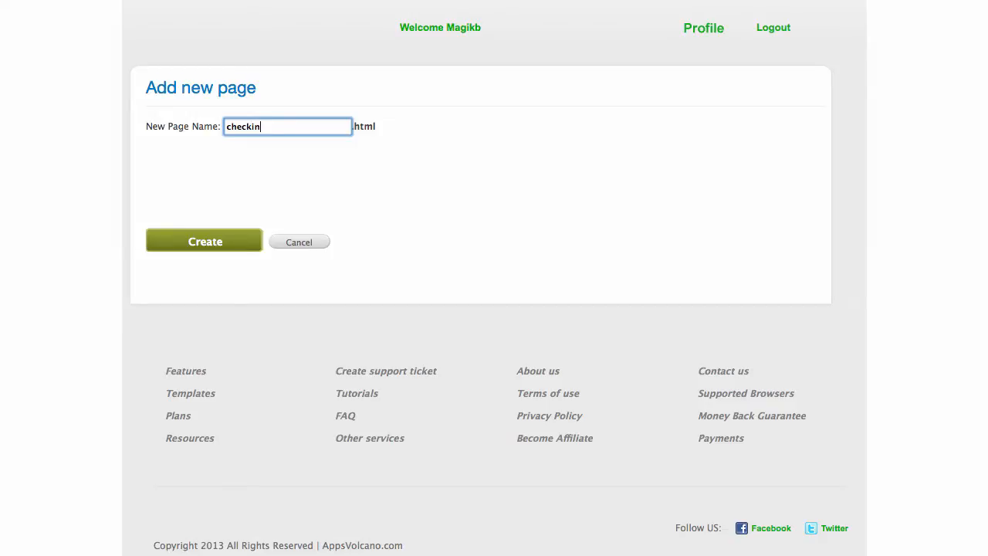
{"action": "left_click", "coordinate": [218, 244]}
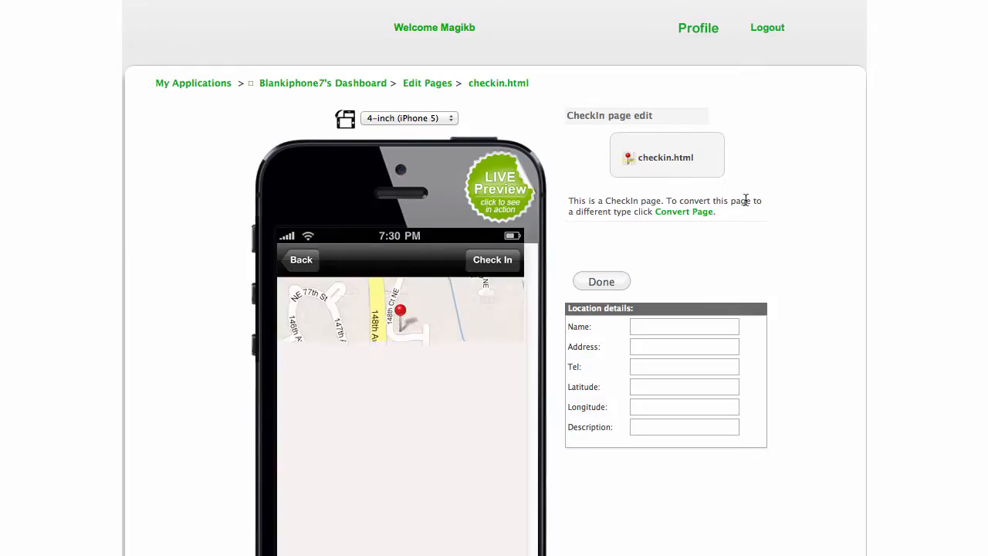
{"action": "scroll", "coordinate": [745, 200], "scroll_direction": "down", "scroll_amount": 2}
{"action": "scroll", "coordinate": [740, 200], "scroll_direction": "down", "scroll_amount": 1}
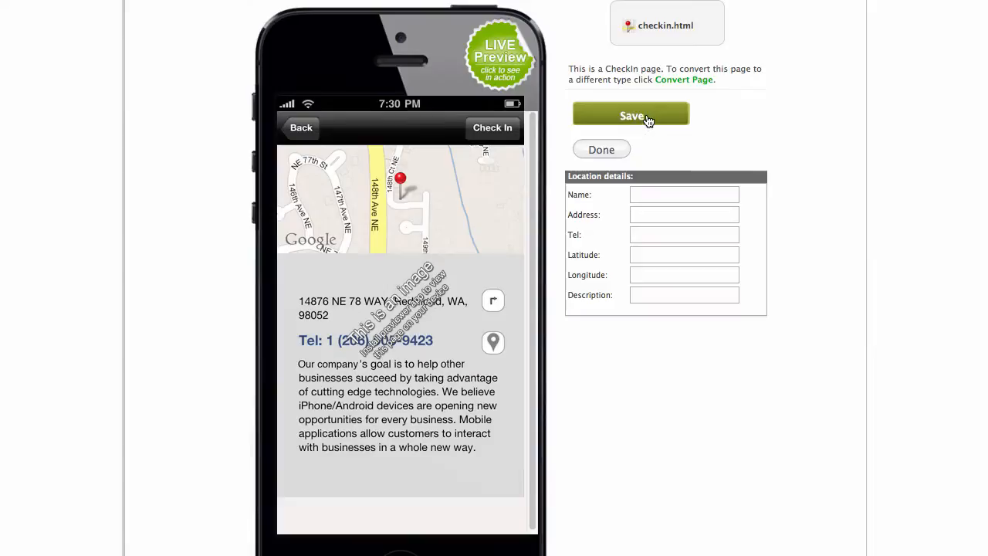
{"action": "left_click", "coordinate": [648, 117]}
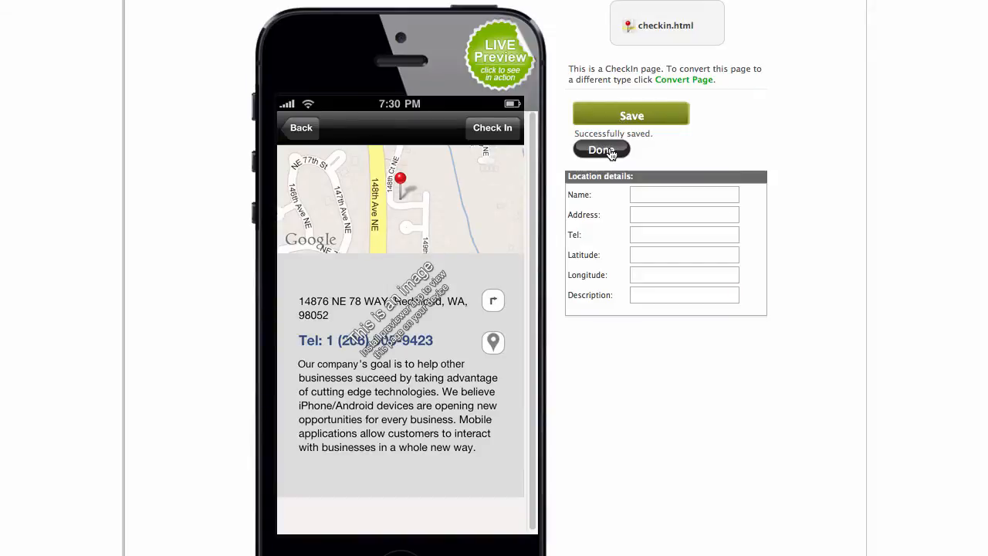
{"action": "left_click", "coordinate": [610, 151]}
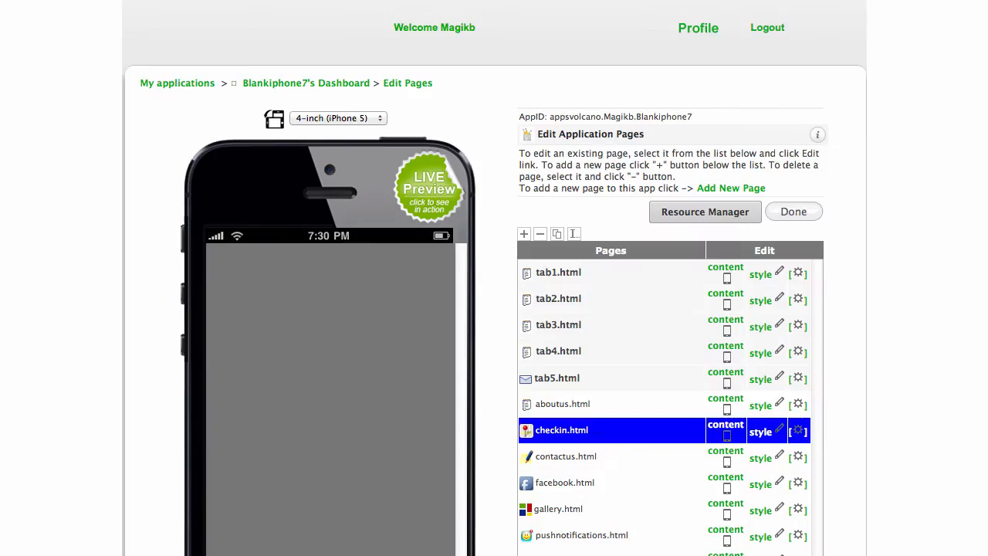
Start a new page and choose the RSS page type.
{"action": "scroll", "coordinate": [503, 278], "scroll_direction": "down", "scroll_amount": 3}
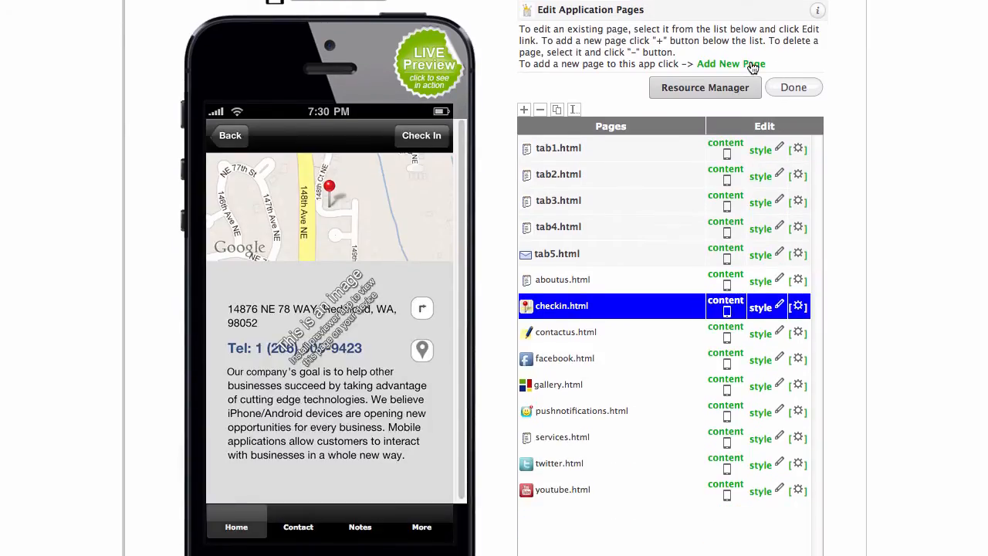
{"action": "left_click", "coordinate": [753, 68]}
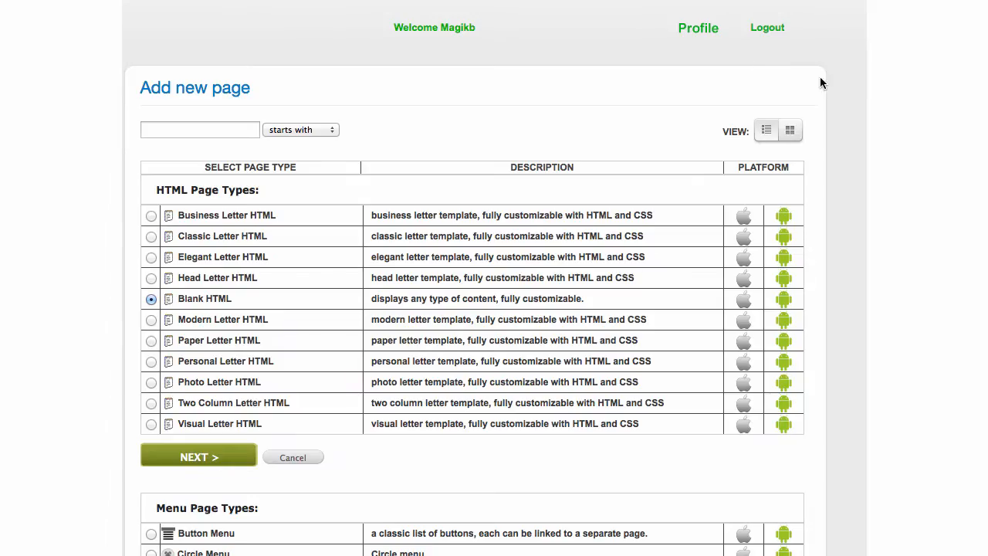
{"action": "scroll", "coordinate": [822, 77], "scroll_direction": "down", "scroll_amount": 5}
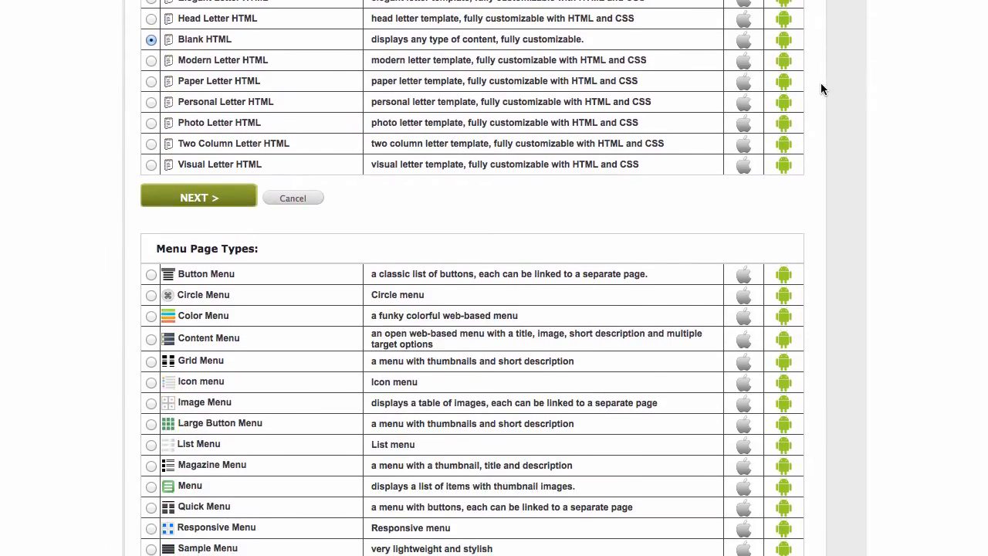
{"action": "scroll", "coordinate": [821, 85], "scroll_direction": "down", "scroll_amount": 12}
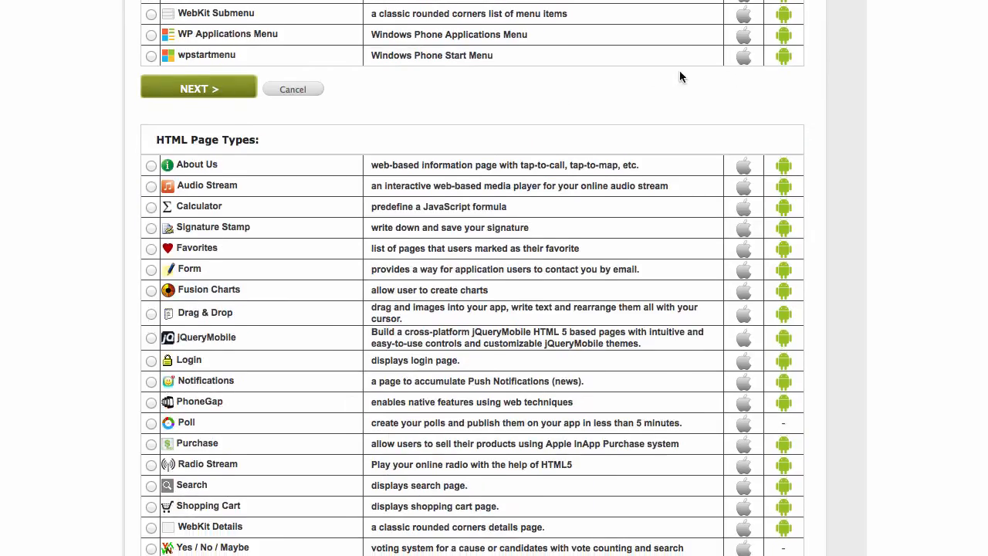
{"action": "scroll", "coordinate": [543, 149], "scroll_direction": "down", "scroll_amount": 13}
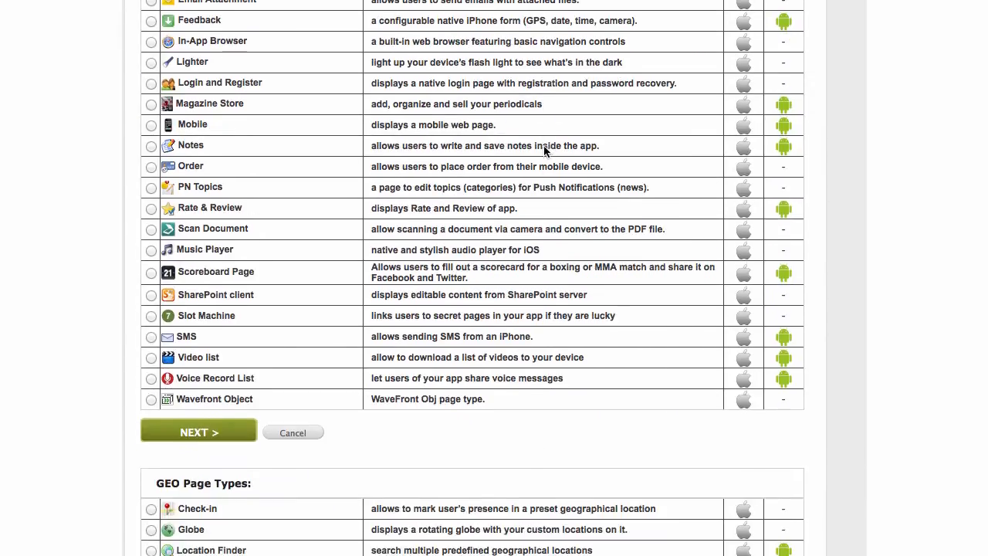
{"action": "scroll", "coordinate": [543, 145], "scroll_direction": "down", "scroll_amount": 12}
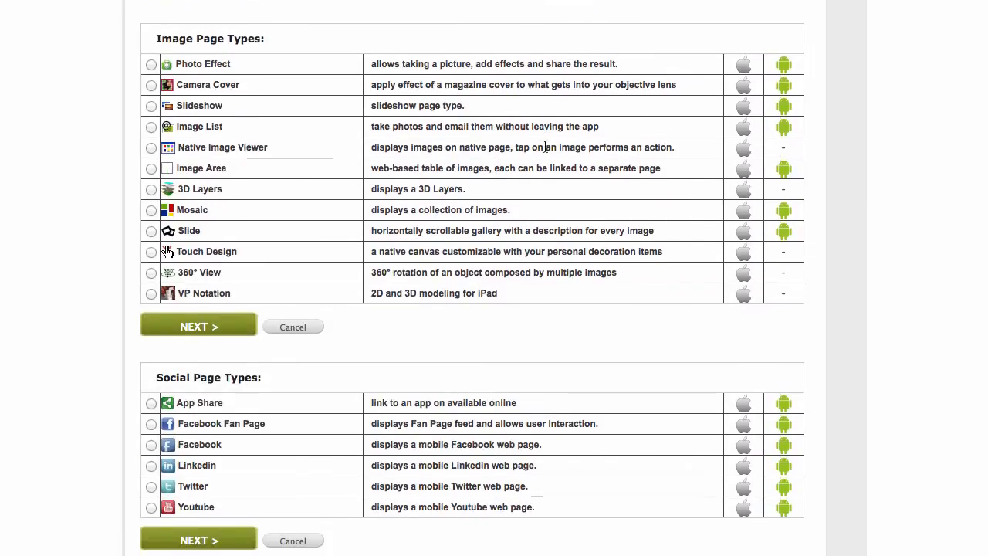
{"action": "scroll", "coordinate": [545, 148], "scroll_direction": "down", "scroll_amount": 4}
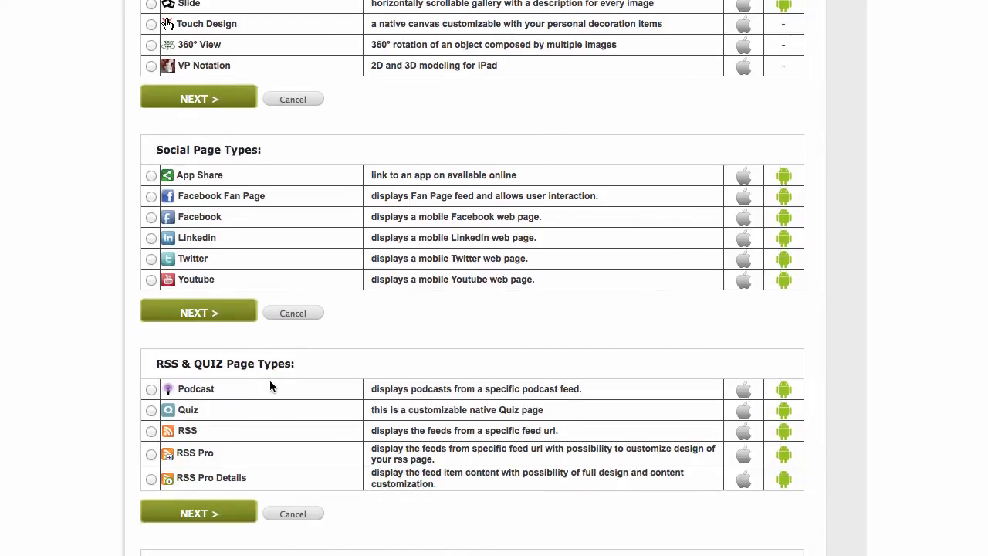
{"action": "left_click", "coordinate": [151, 432]}
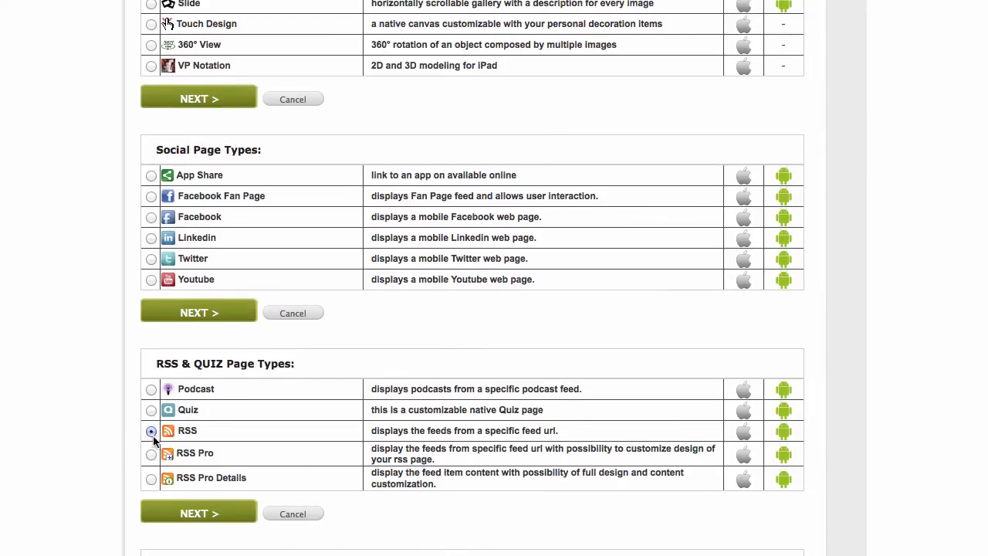
{"action": "left_click", "coordinate": [182, 516]}
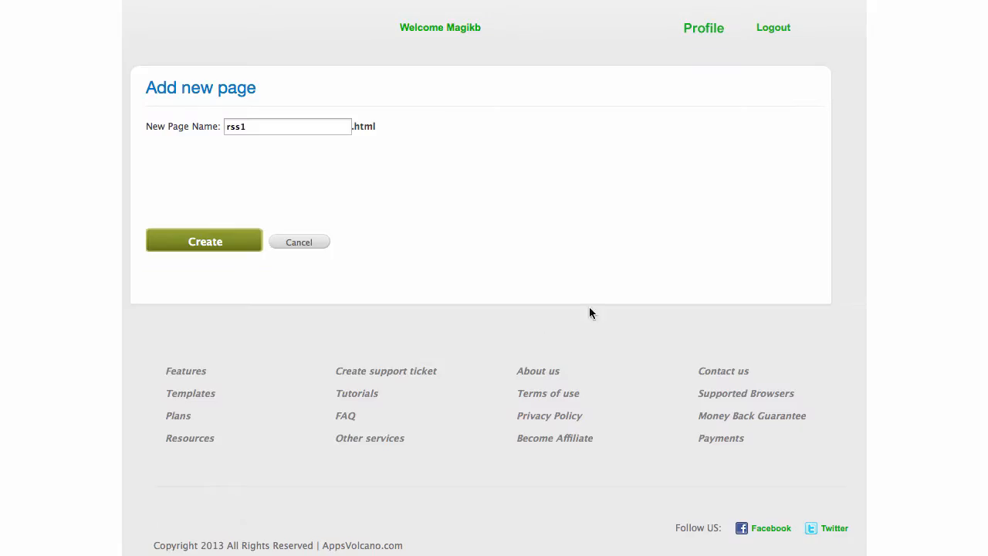
Rename the page to rssfeed and create it.
{"action": "left_click", "coordinate": [323, 127]}
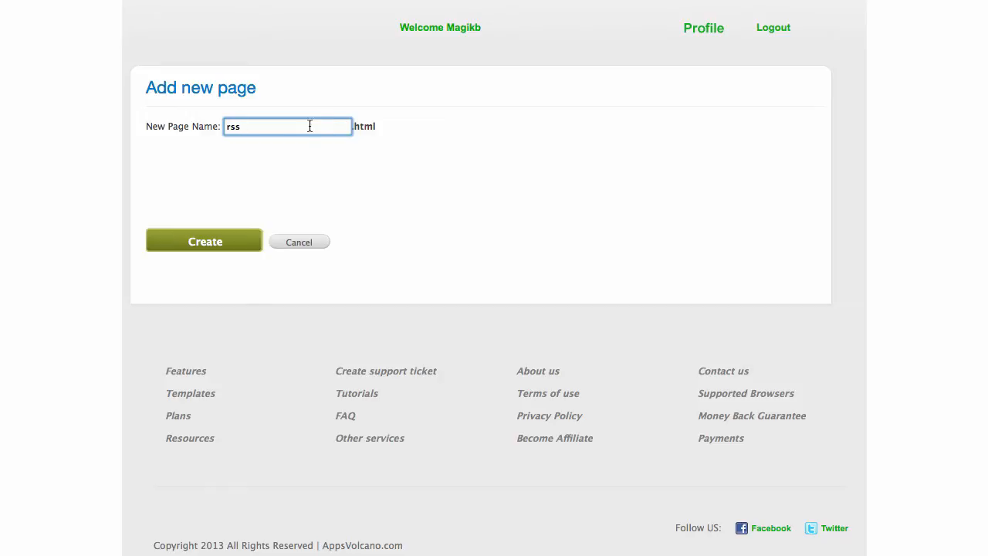
{"action": "type", "text": "feed"}
{"action": "left_click", "coordinate": [237, 242]}
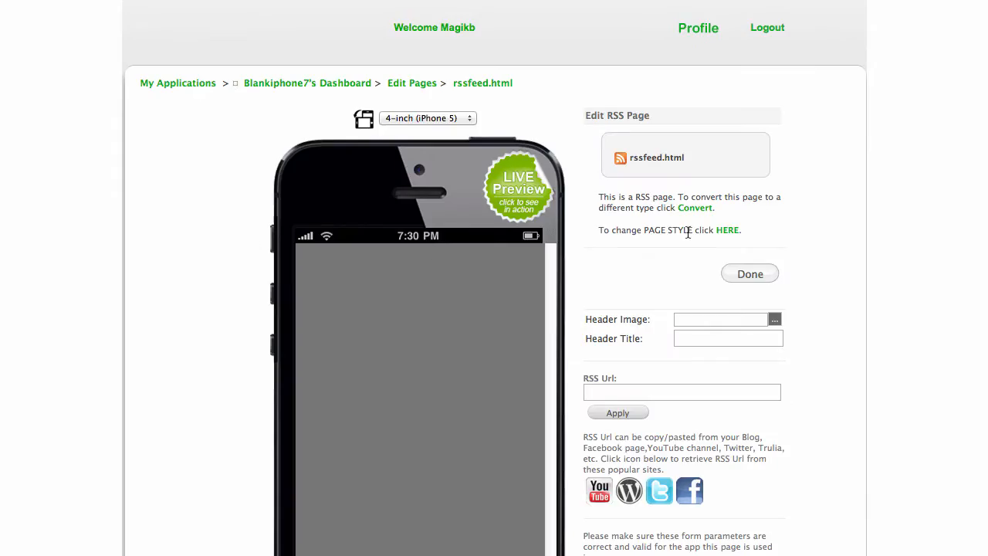
{"action": "scroll", "coordinate": [691, 230], "scroll_direction": "down", "scroll_amount": 3}
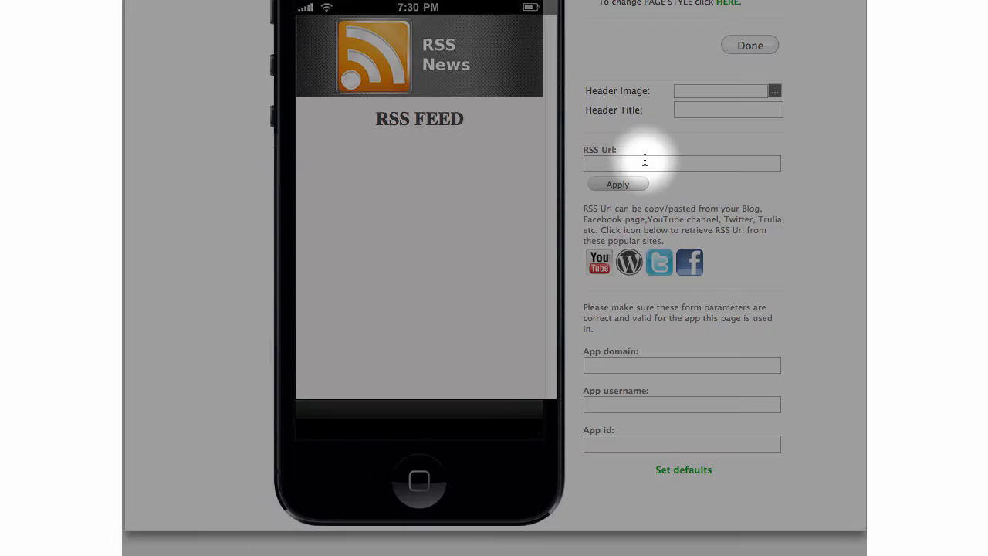
Switch the RSS source to a YouTube user feed, enter the channel's user name, and fetch it.
{"action": "left_click", "coordinate": [643, 162]}
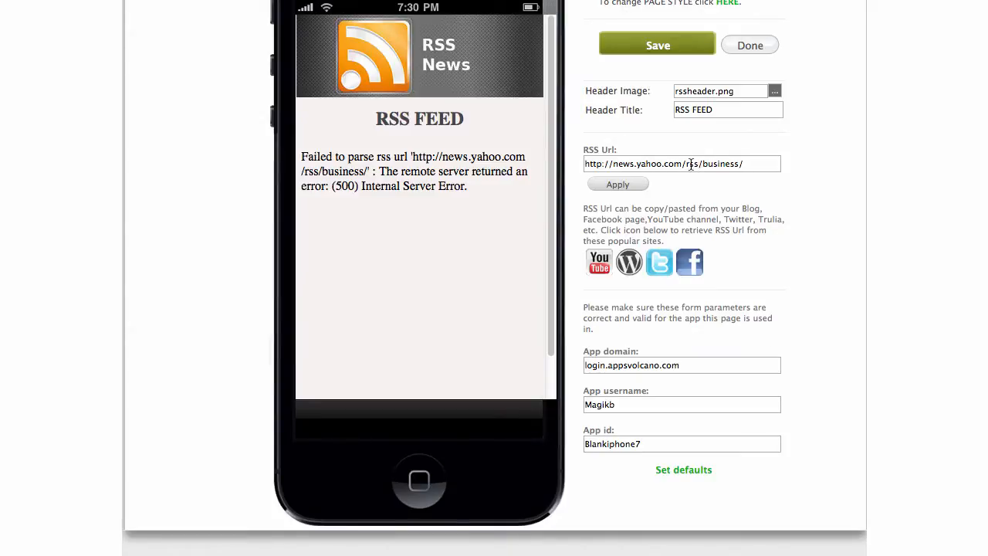
{"action": "left_click", "coordinate": [748, 168]}
{"action": "left_click_drag", "start_coordinate": [761, 164], "coordinate": [555, 163]}
{"action": "left_click", "coordinate": [788, 181]}
{"action": "left_click", "coordinate": [600, 266]}
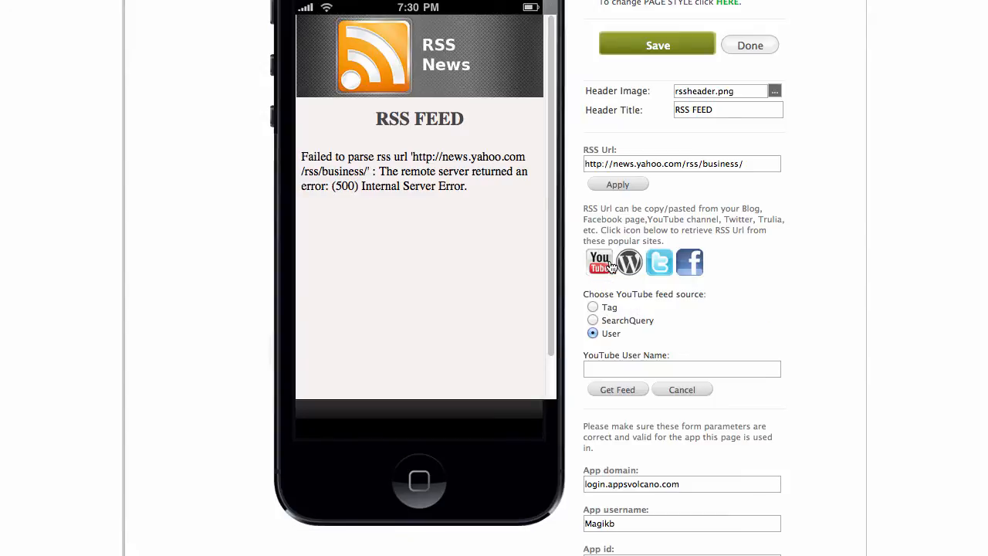
{"action": "scroll", "coordinate": [716, 304], "scroll_direction": "down", "scroll_amount": 2}
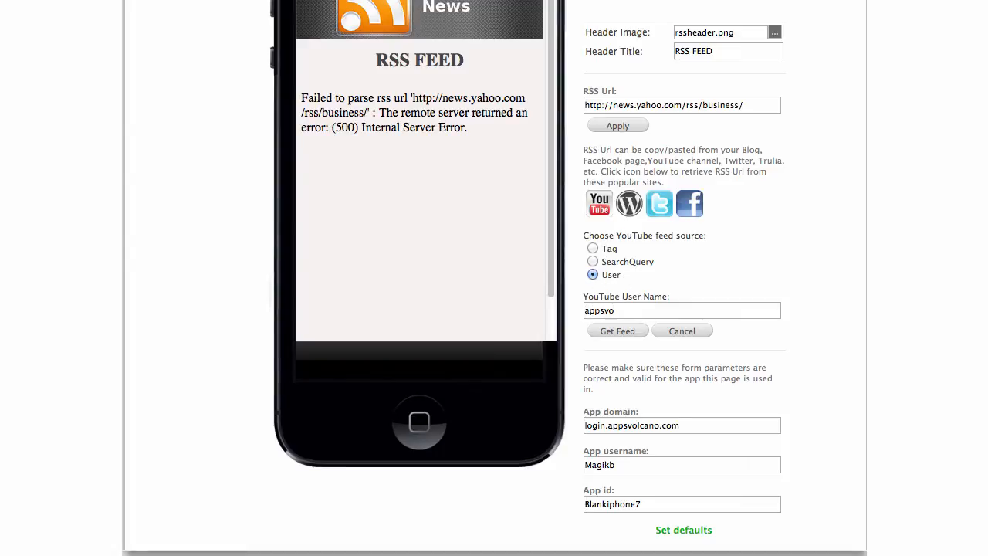
{"action": "type", "text": "no"}
{"action": "left_click", "coordinate": [618, 331]}
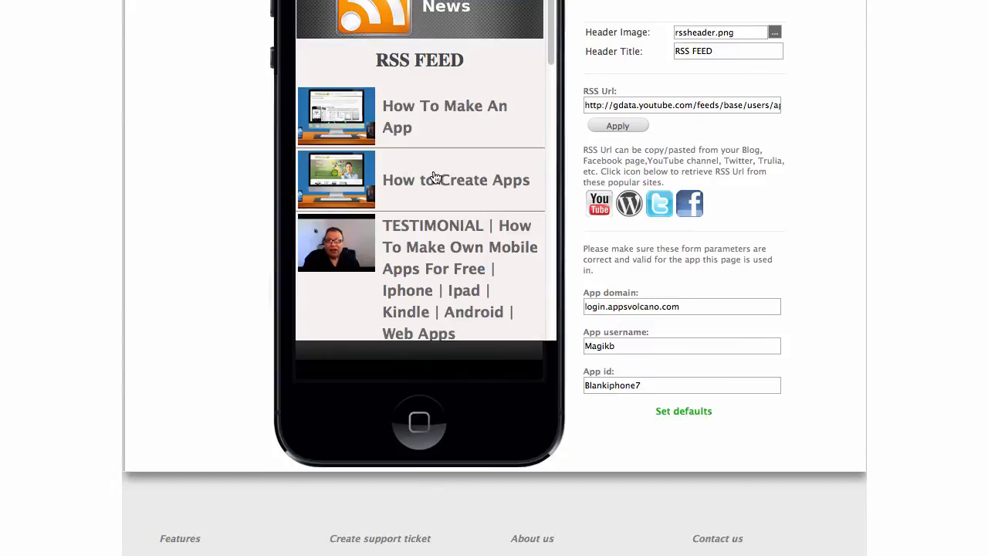
{"action": "scroll", "coordinate": [794, 168], "scroll_direction": "up", "scroll_amount": 3}
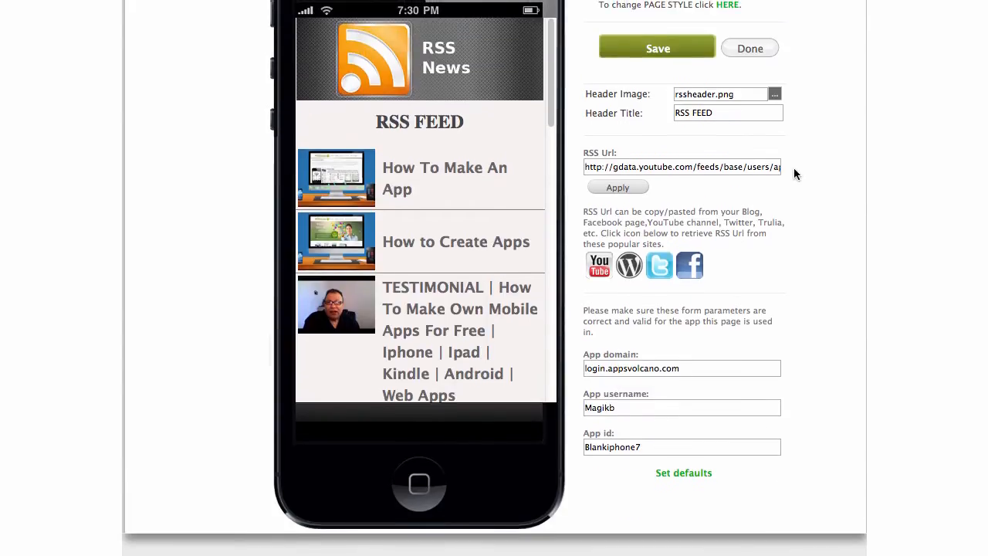
Preview the YouTube search and tag, WordPress, Twitter and Facebook feed source options.
{"action": "left_click", "coordinate": [600, 265]}
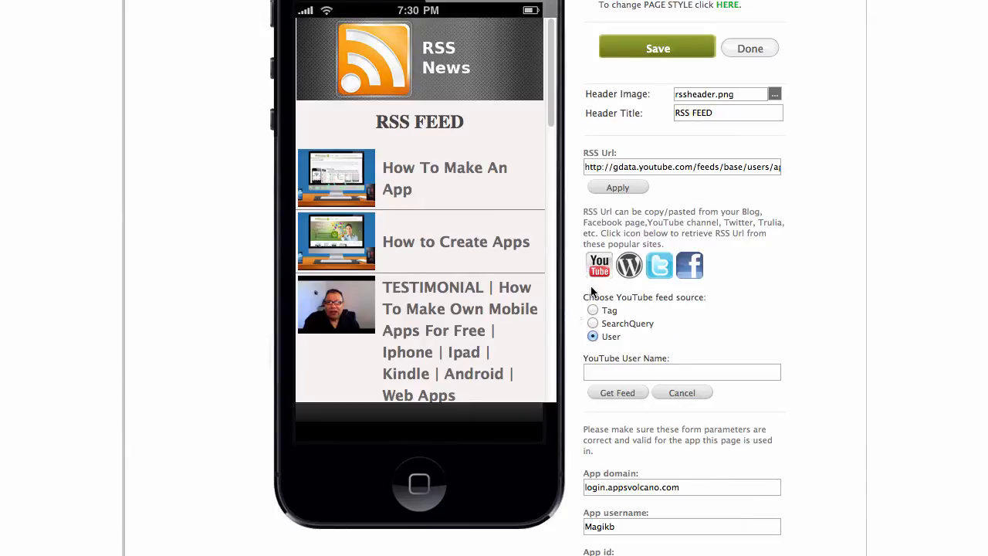
{"action": "left_click", "coordinate": [592, 324]}
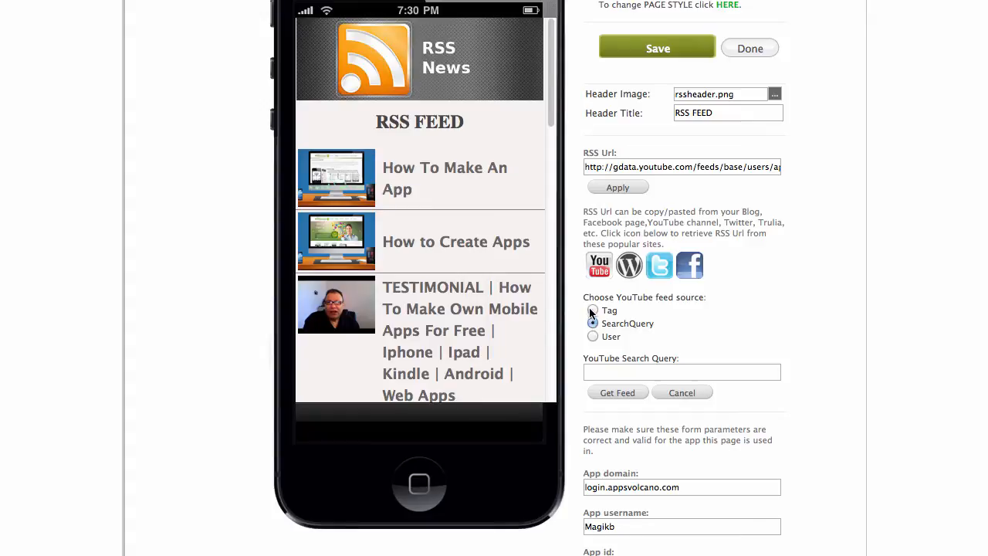
{"action": "left_click", "coordinate": [592, 310]}
{"action": "left_click", "coordinate": [629, 266]}
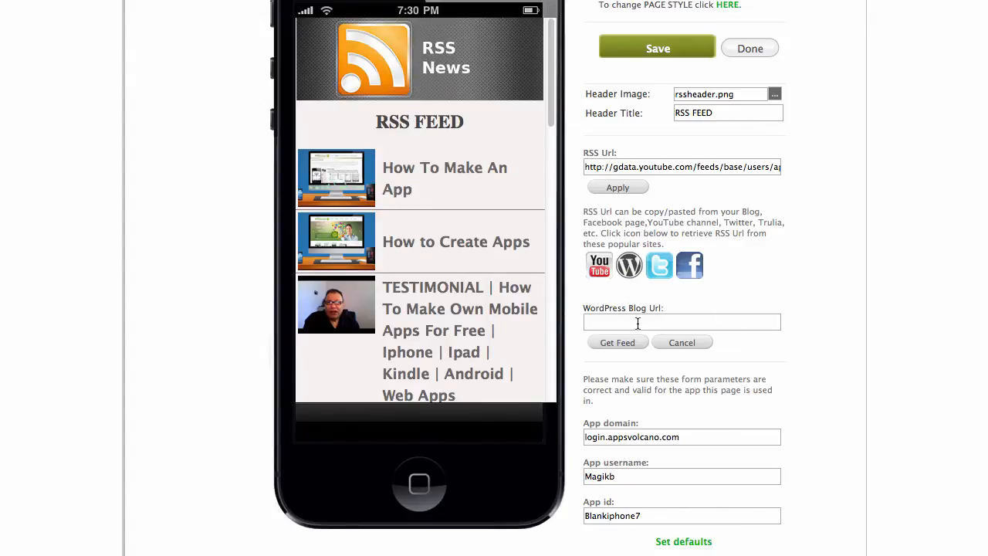
{"action": "left_click", "coordinate": [661, 272]}
{"action": "left_click", "coordinate": [687, 270]}
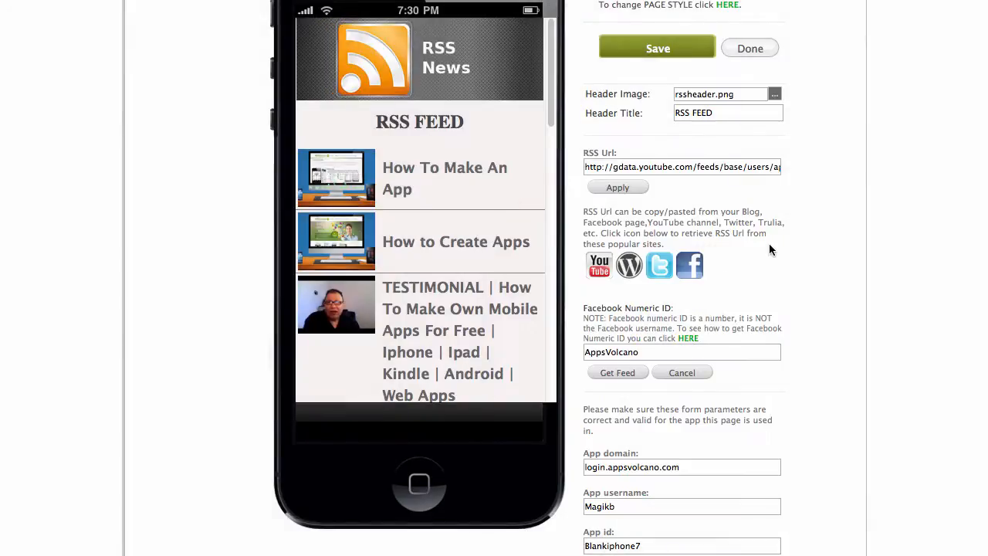
Save the RSS News page and return to the page list.
{"action": "scroll", "coordinate": [768, 243], "scroll_direction": "up", "scroll_amount": 1}
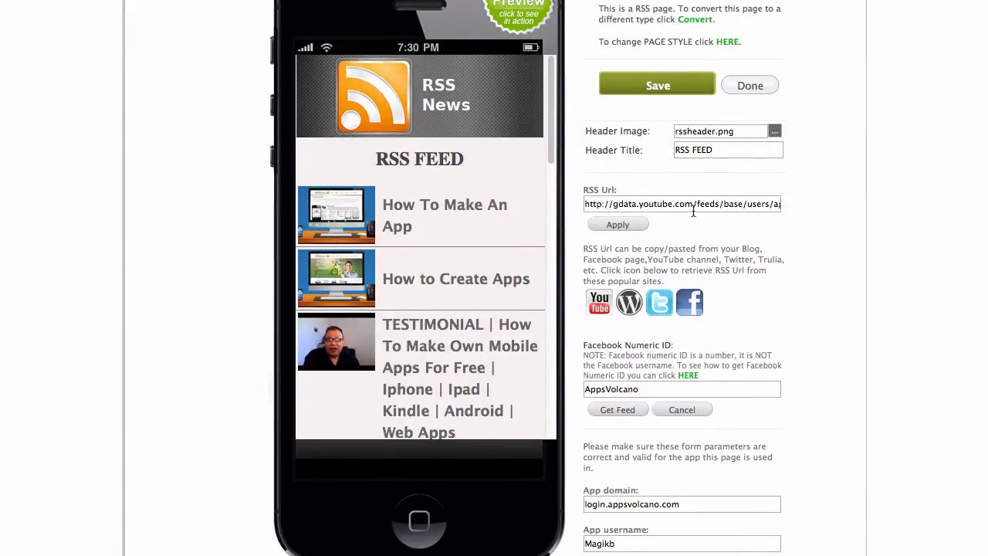
{"action": "scroll", "coordinate": [692, 212], "scroll_direction": "up", "scroll_amount": 1}
{"action": "left_click", "coordinate": [658, 94]}
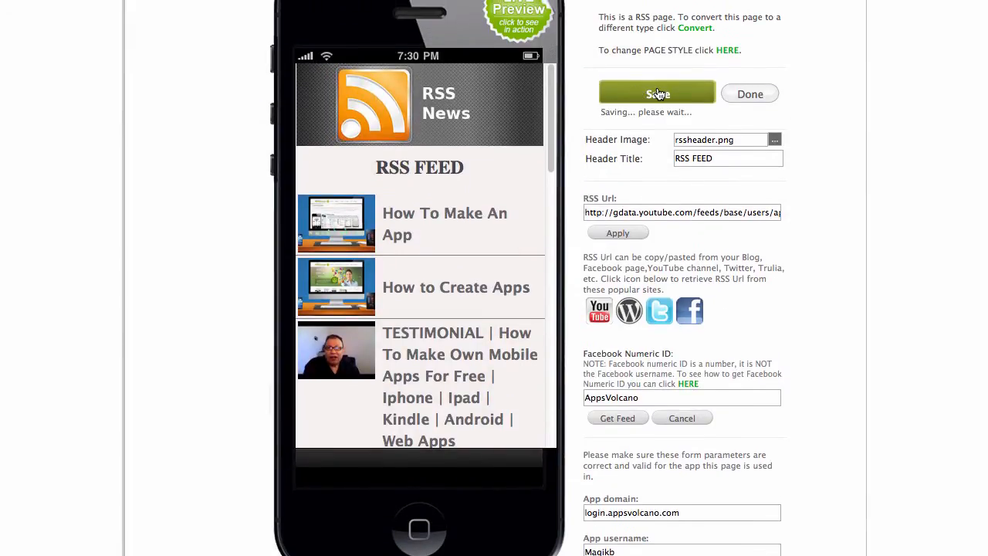
{"action": "left_click", "coordinate": [748, 95]}
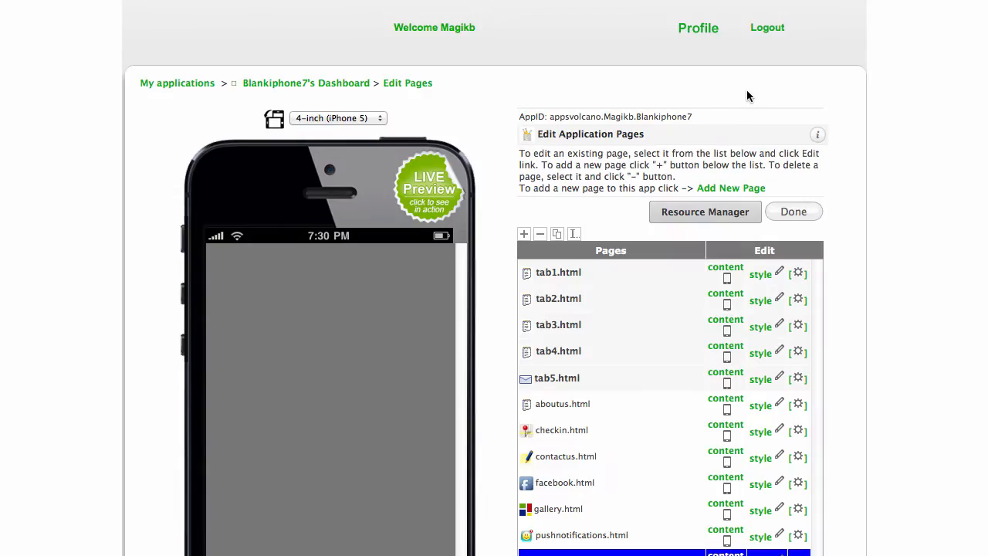
Start a new page with the App Share type under Social Page Types.
{"action": "scroll", "coordinate": [747, 90], "scroll_direction": "down", "scroll_amount": 5}
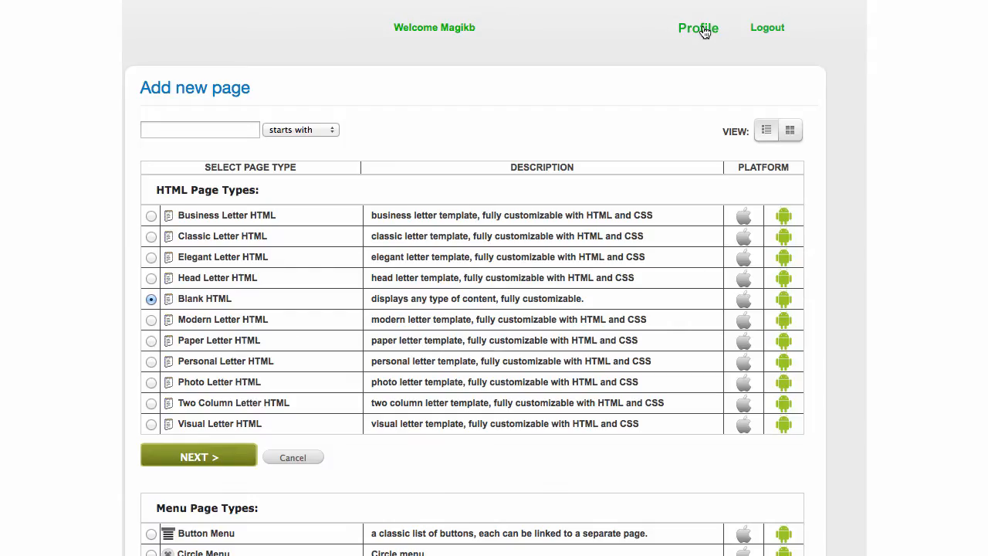
{"action": "scroll", "coordinate": [703, 26], "scroll_direction": "down", "scroll_amount": 15}
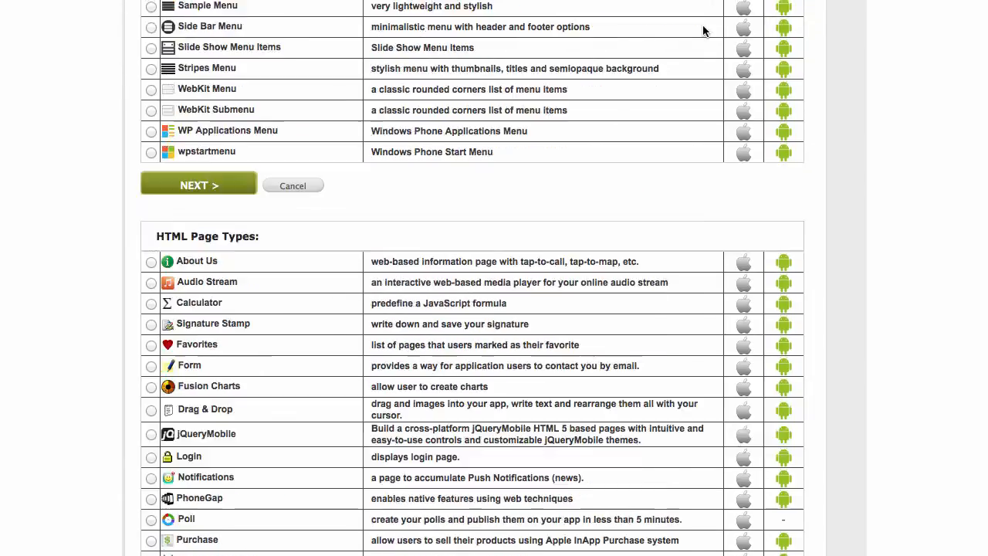
{"action": "scroll", "coordinate": [702, 31], "scroll_direction": "down", "scroll_amount": 10}
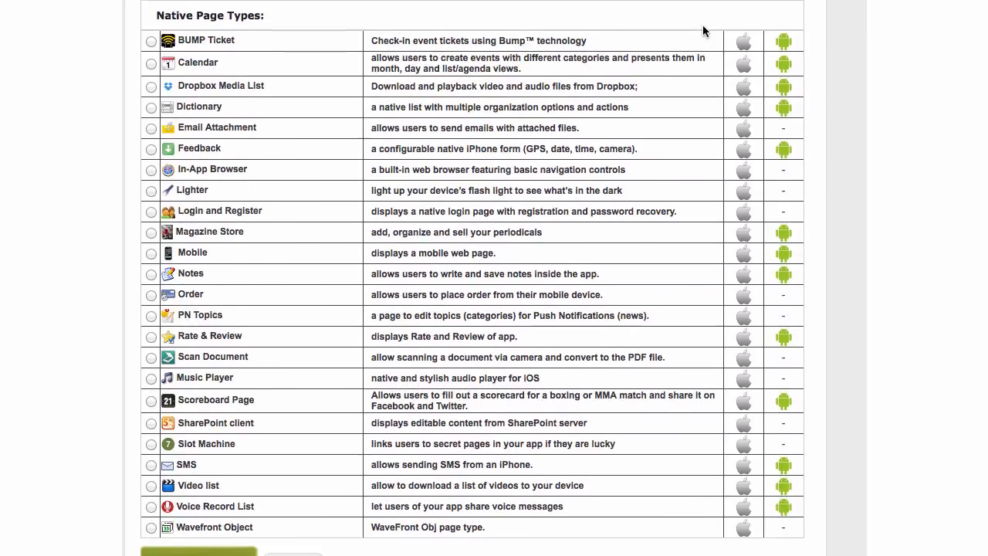
{"action": "scroll", "coordinate": [702, 31], "scroll_direction": "down", "scroll_amount": 6}
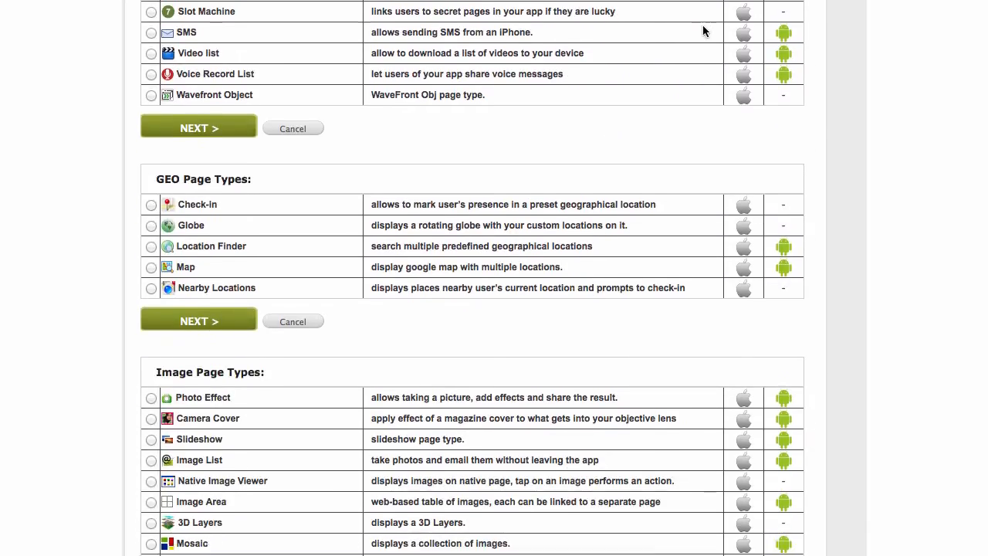
{"action": "scroll", "coordinate": [703, 31], "scroll_direction": "down", "scroll_amount": 5}
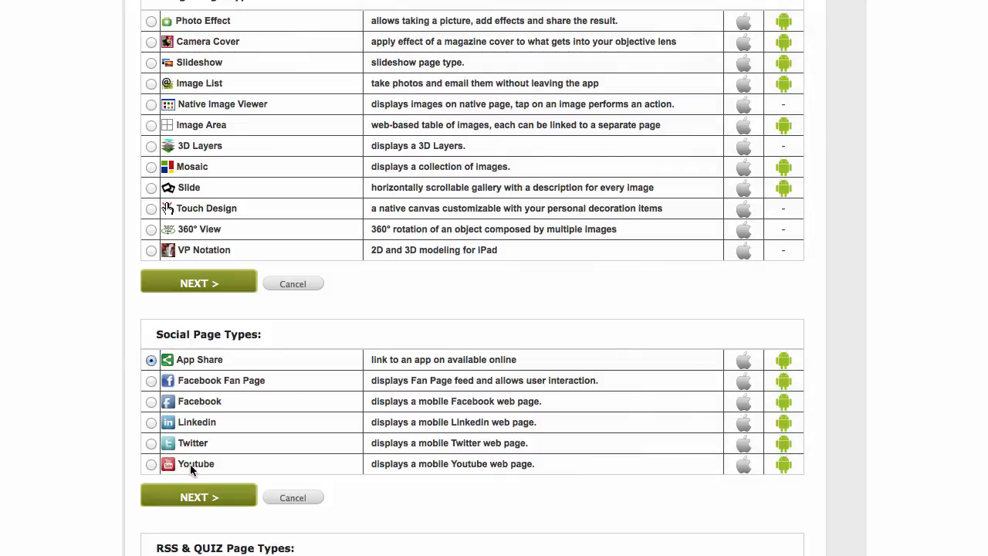
{"action": "left_click", "coordinate": [222, 496]}
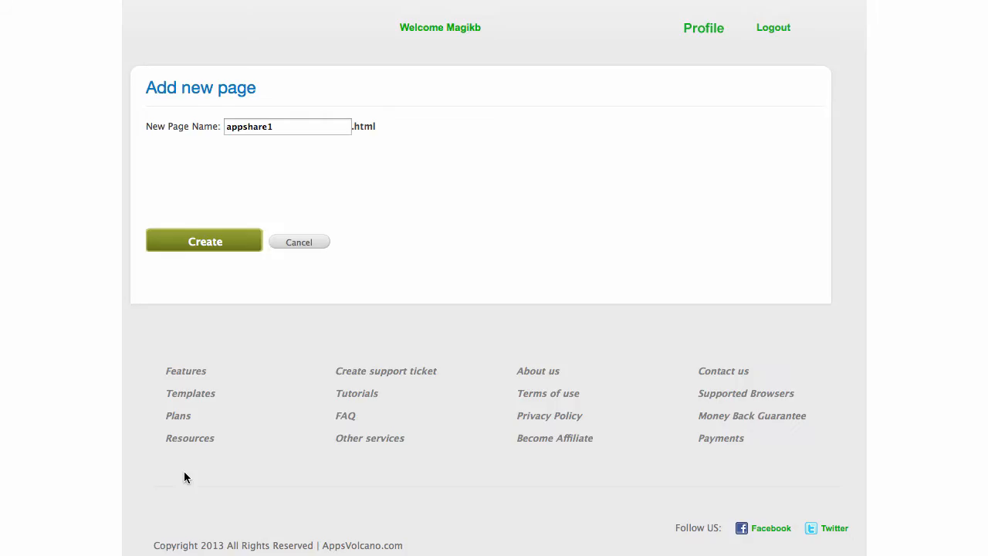
Rename the page to sharethisapp and create it.
{"action": "left_click", "coordinate": [293, 125]}
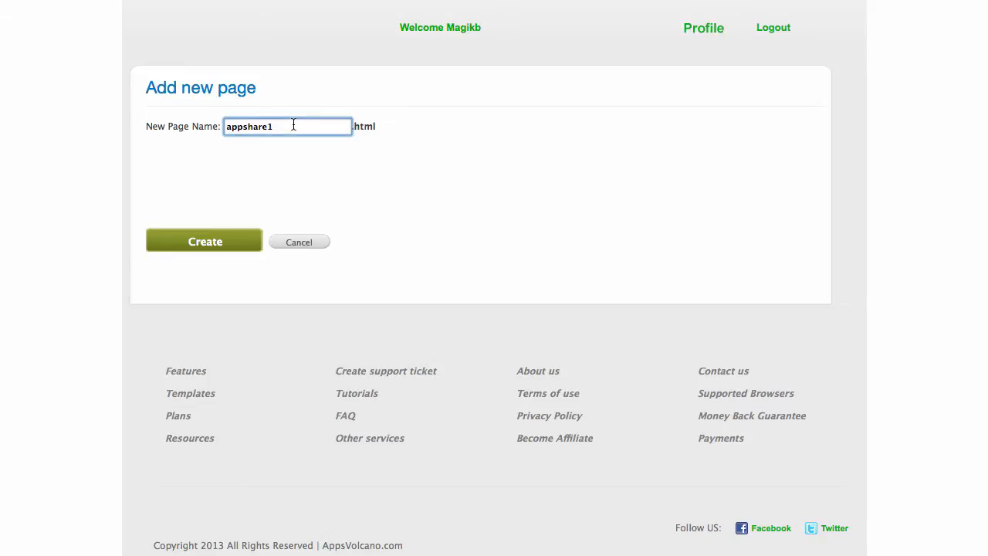
{"action": "key", "text": "BackSpace"}
{"action": "key", "text": "BackSpace"}
{"action": "key", "text": "BackSpace"}
{"action": "key", "text": "BackSpace"}
{"action": "key", "text": "BackSpace"}
{"action": "key", "text": "BackSpace"}
{"action": "key", "text": "BackSpace"}
{"action": "key", "text": "BackSpace"}
{"action": "type", "text": "sharethisapp"}
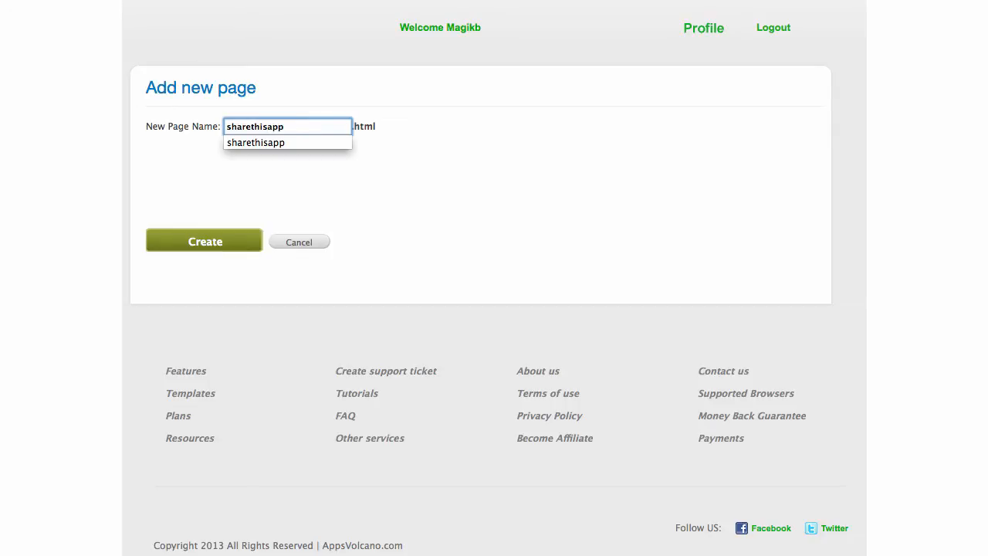
{"action": "left_click", "coordinate": [280, 142]}
{"action": "left_click", "coordinate": [205, 249]}
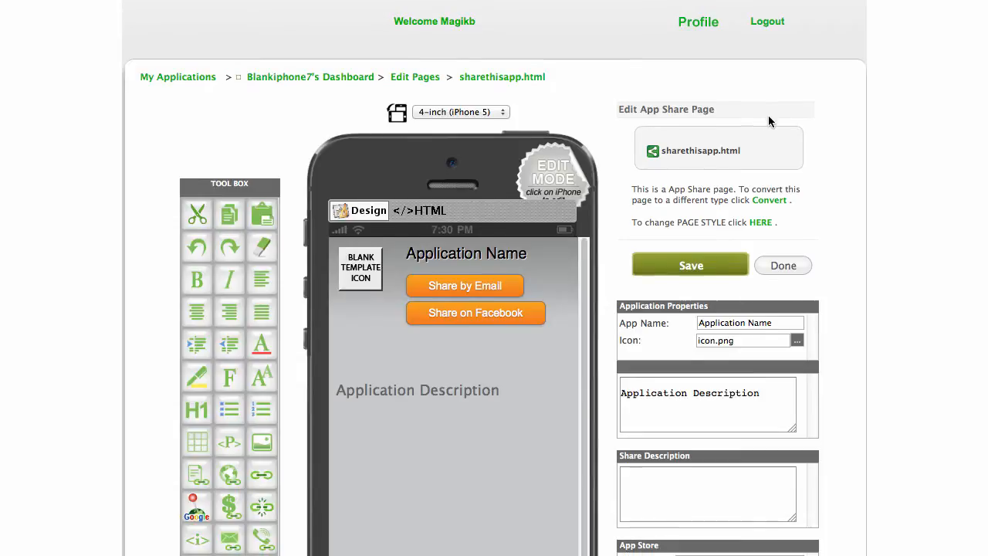
Review the App Name, Share Description and store link fields, then save and return to Edit Pages.
{"action": "scroll", "coordinate": [768, 121], "scroll_direction": "down", "scroll_amount": 3}
{"action": "left_click_drag", "start_coordinate": [777, 233], "coordinate": [637, 222]}
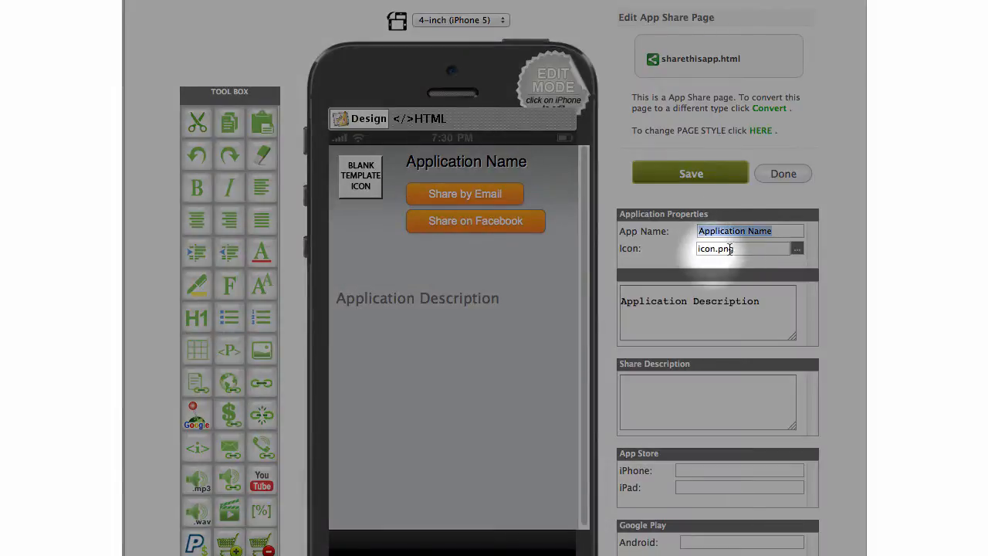
{"action": "scroll", "coordinate": [731, 240], "scroll_direction": "down", "scroll_amount": 3}
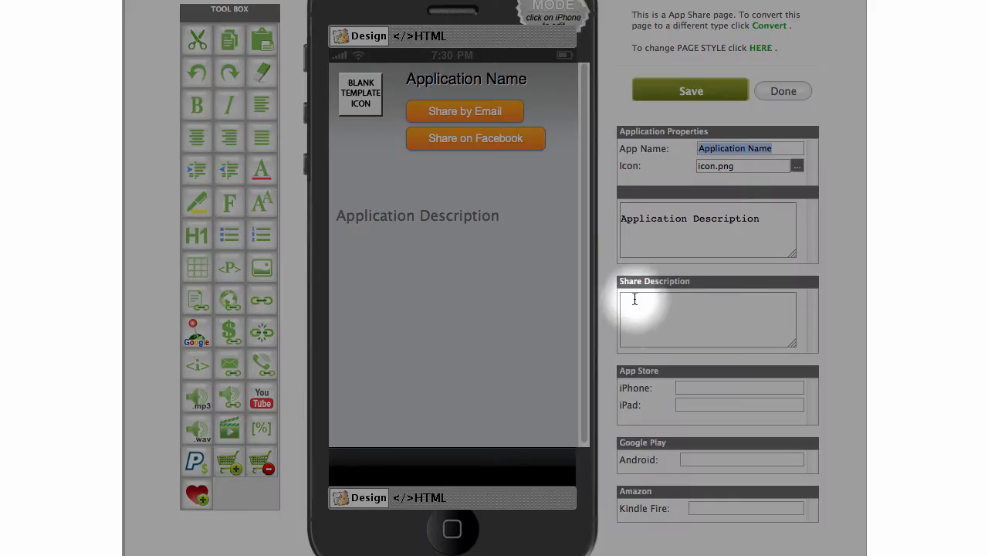
{"action": "left_click", "coordinate": [687, 314]}
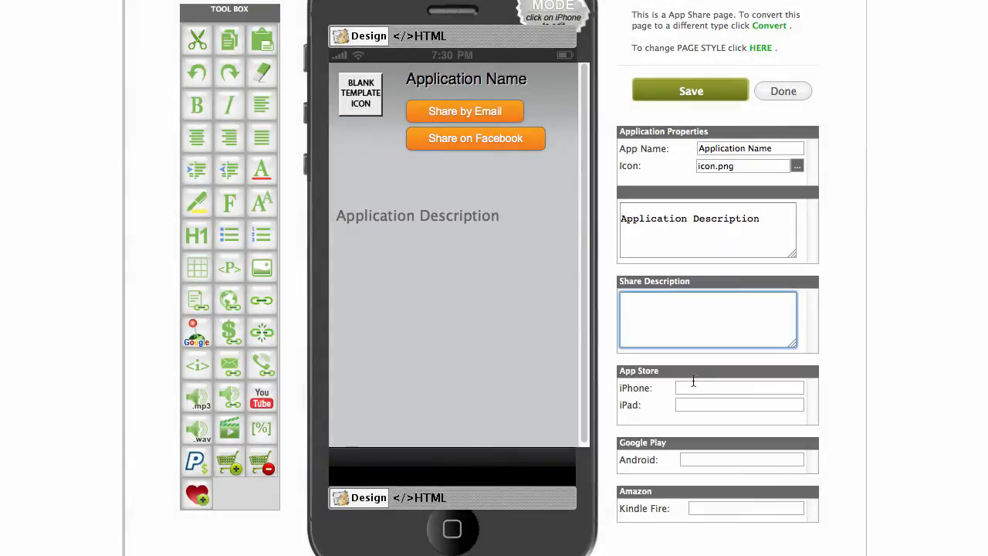
{"action": "left_click", "coordinate": [685, 387]}
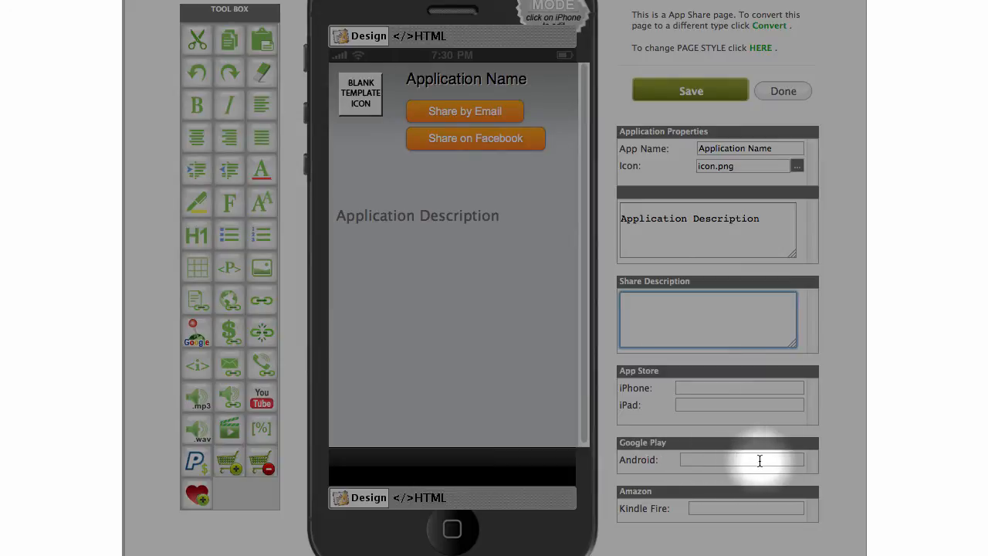
{"action": "left_click", "coordinate": [692, 506]}
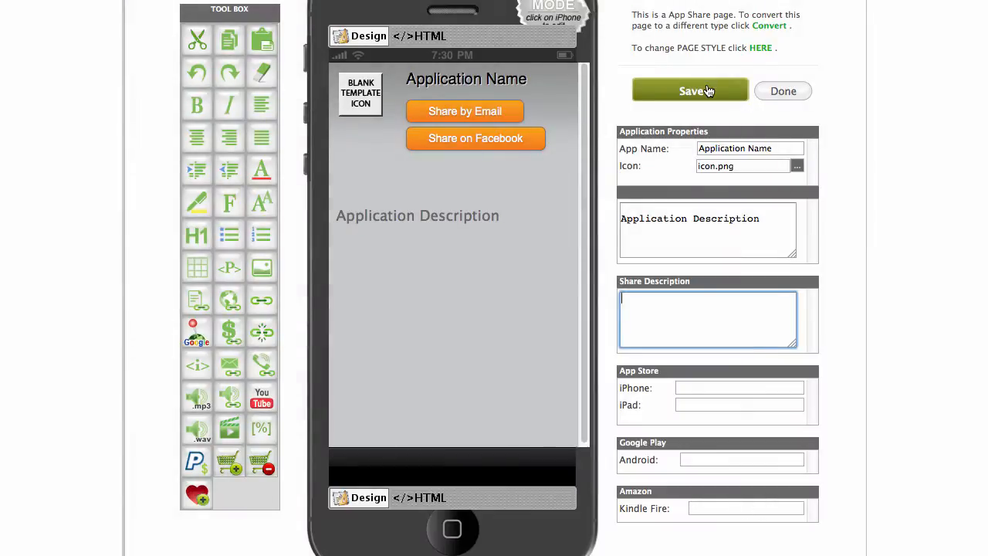
{"action": "left_click", "coordinate": [706, 91]}
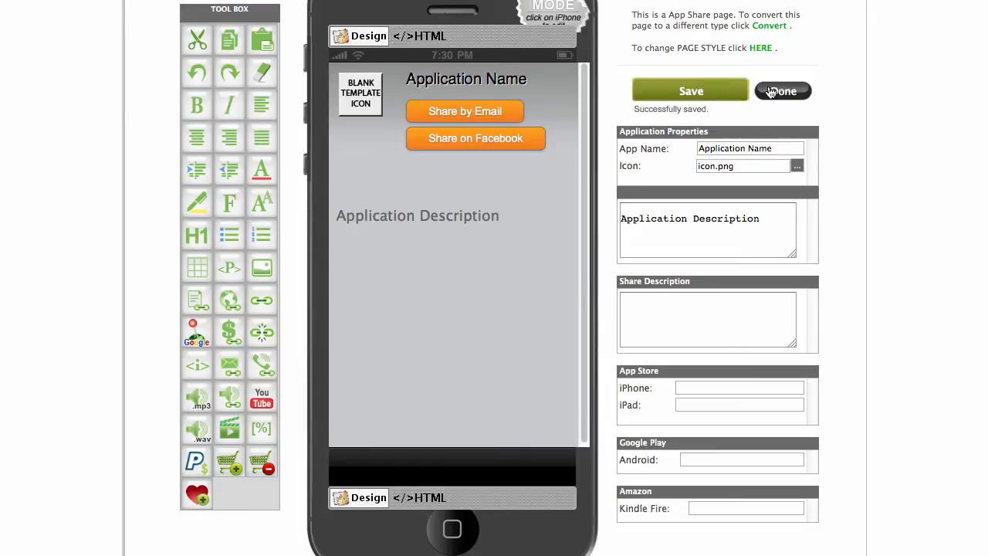
{"action": "left_click", "coordinate": [798, 93]}
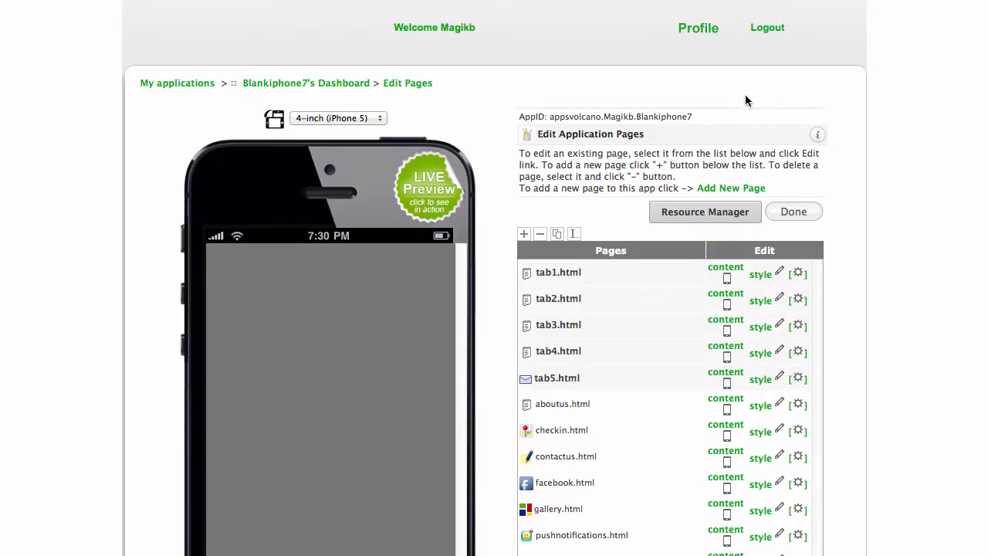
{"action": "scroll", "coordinate": [816, 90], "scroll_direction": "down", "scroll_amount": 5}
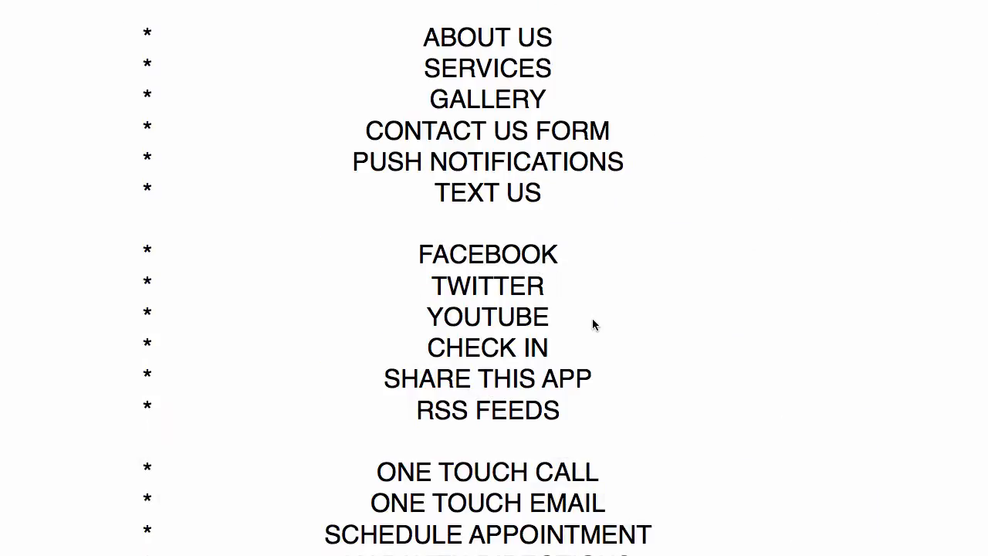
Scroll the TextEdit feature list and highlight the SCHEDULE APPOINTMENT line.
{"action": "scroll", "coordinate": [594, 325], "scroll_direction": "down", "scroll_amount": 1}
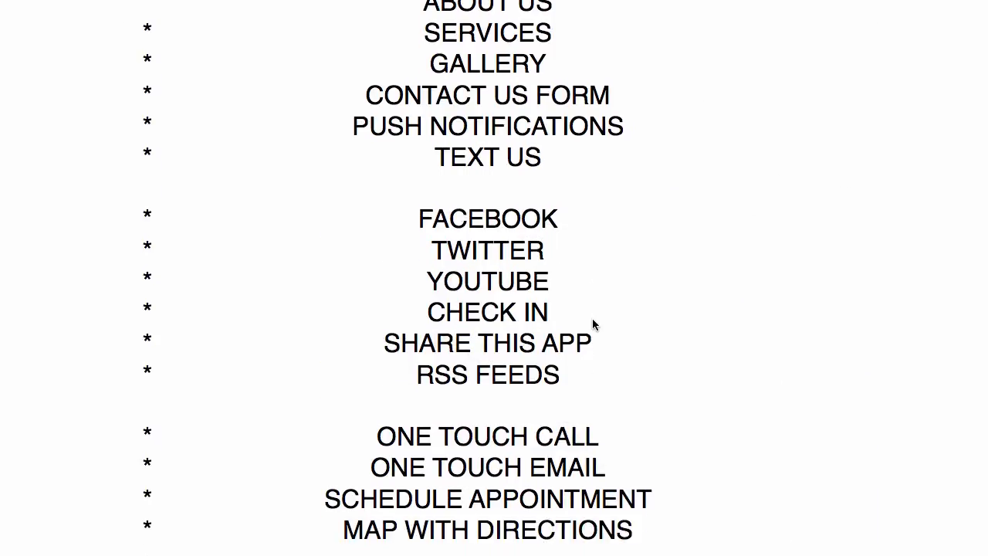
{"action": "scroll", "coordinate": [592, 319], "scroll_direction": "down", "scroll_amount": 3}
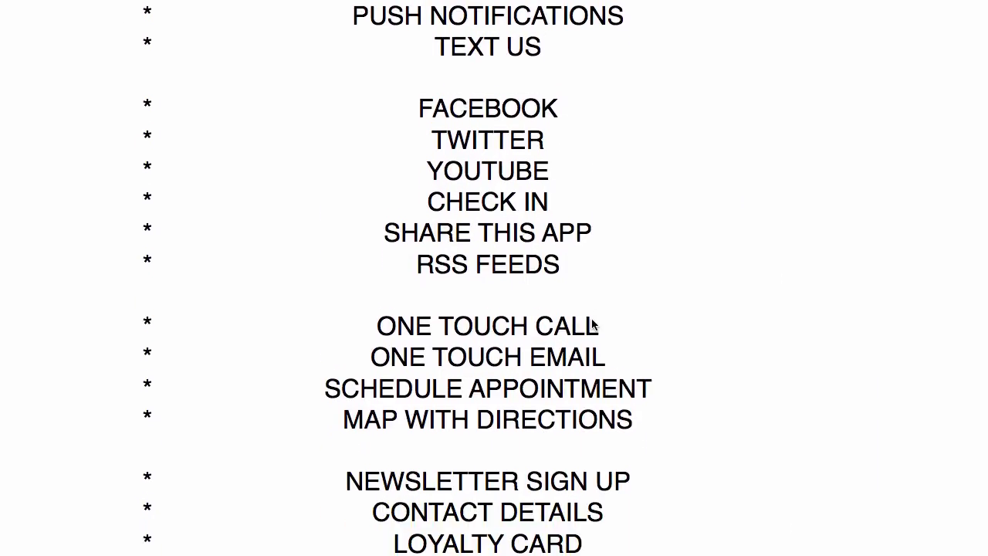
{"action": "scroll", "coordinate": [592, 319], "scroll_direction": "down", "scroll_amount": 1}
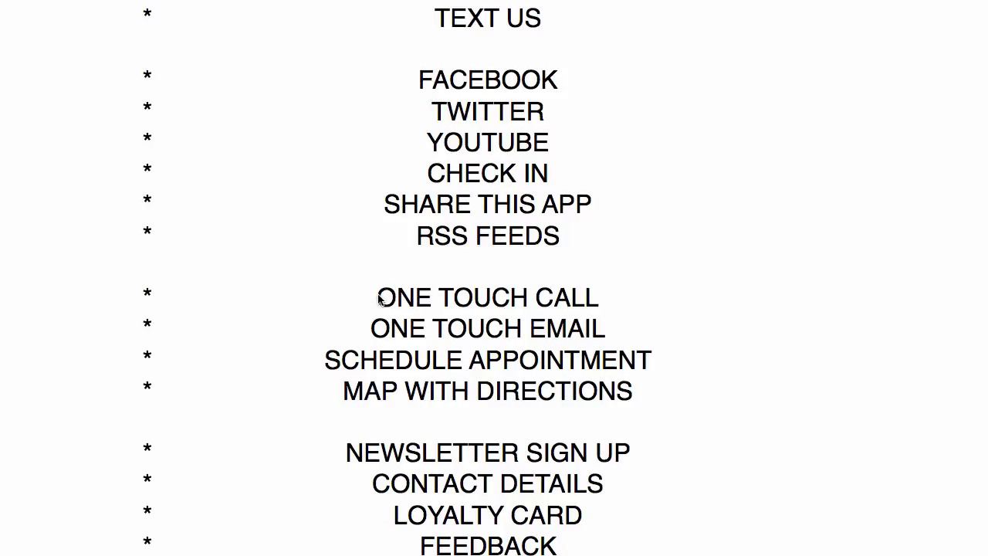
{"action": "left_click", "coordinate": [328, 363]}
{"action": "left_click_drag", "start_coordinate": [650, 357], "coordinate": [324, 359]}
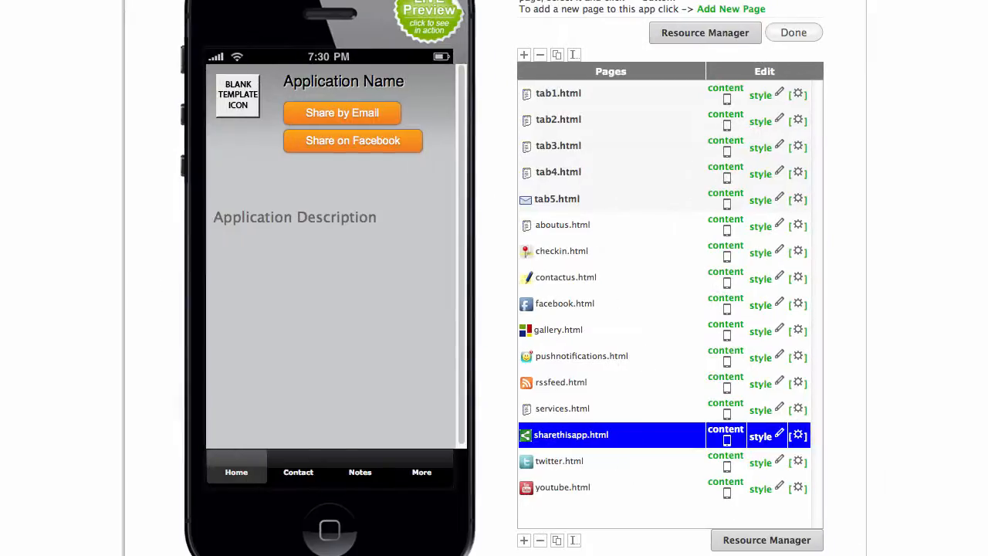
Start a new page and select Feedback under Native Page Types.
{"action": "left_click", "coordinate": [737, 9]}
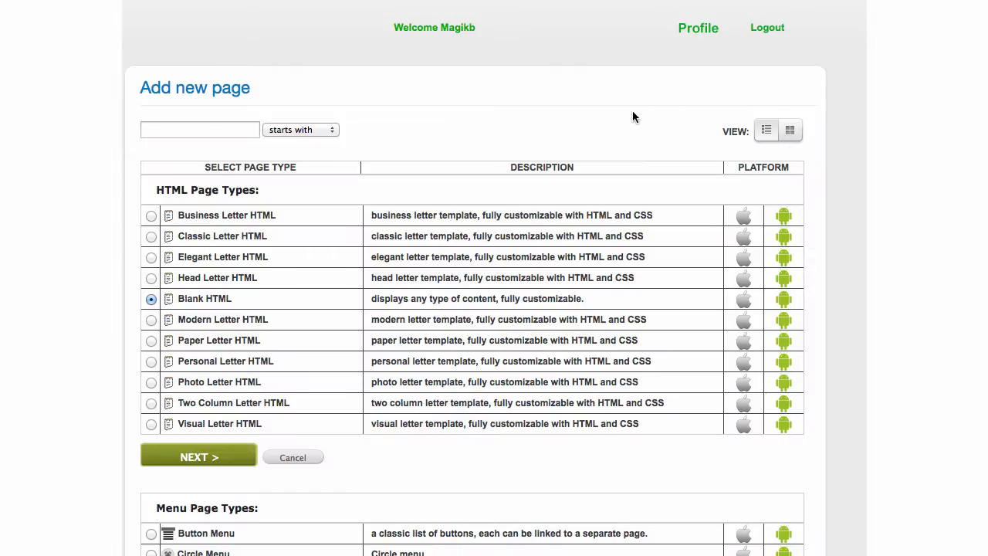
{"action": "scroll", "coordinate": [663, 109], "scroll_direction": "down", "scroll_amount": 3}
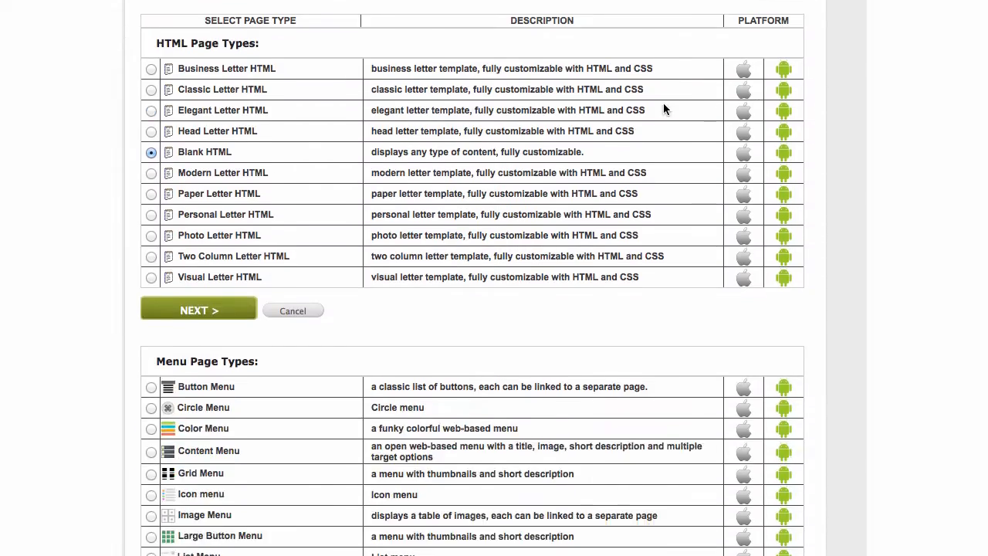
{"action": "scroll", "coordinate": [663, 109], "scroll_direction": "down", "scroll_amount": 4}
{"action": "scroll", "coordinate": [663, 108], "scroll_direction": "down", "scroll_amount": 5}
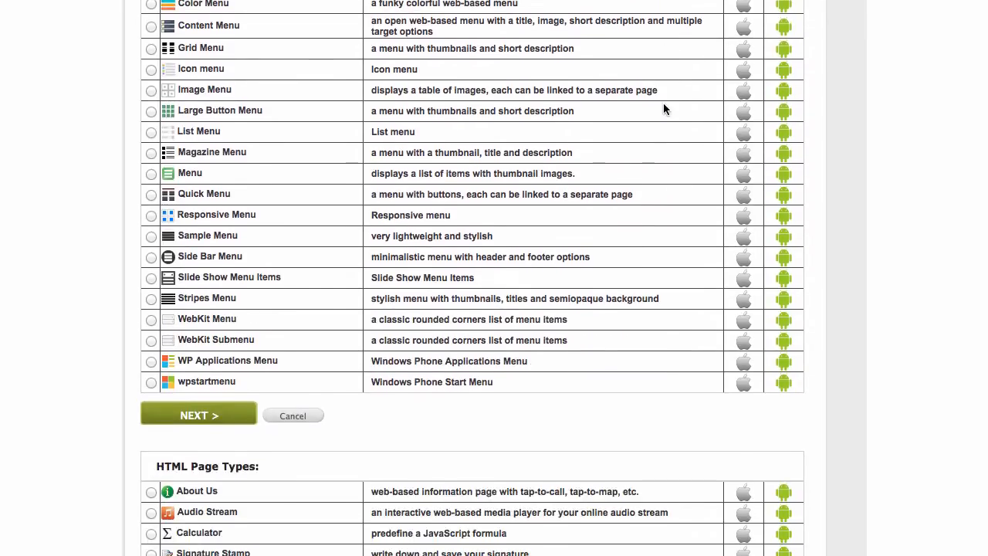
{"action": "scroll", "coordinate": [663, 109], "scroll_direction": "down", "scroll_amount": 7}
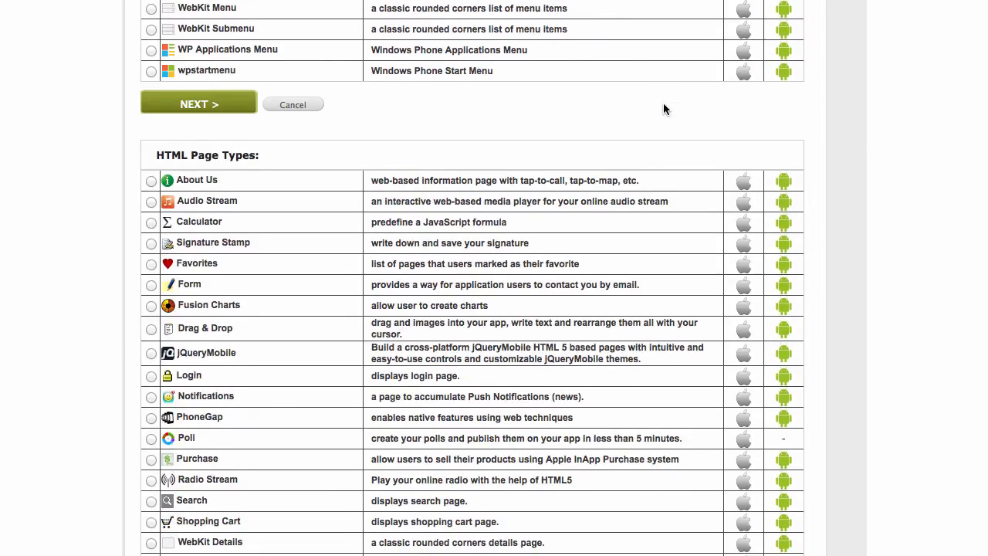
{"action": "scroll", "coordinate": [663, 109], "scroll_direction": "down", "scroll_amount": 2}
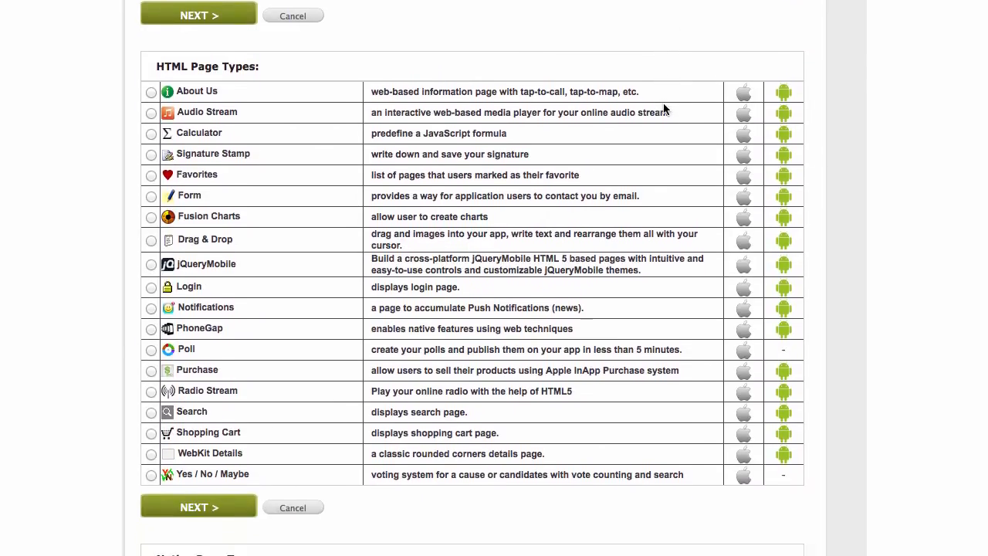
{"action": "scroll", "coordinate": [663, 109], "scroll_direction": "down", "scroll_amount": 2}
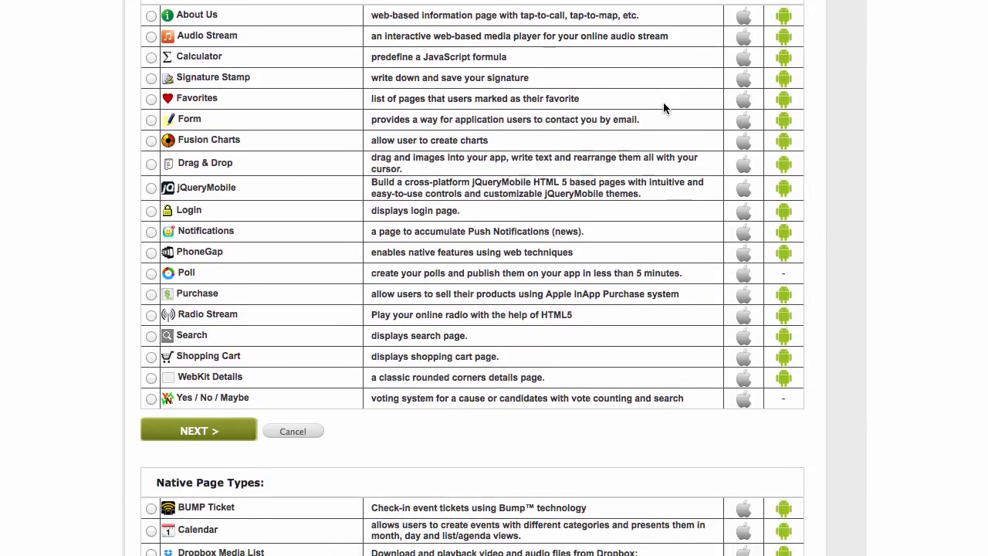
{"action": "scroll", "coordinate": [663, 102], "scroll_direction": "down", "scroll_amount": 2}
{"action": "mouse_move", "coordinate": [664, 103]}
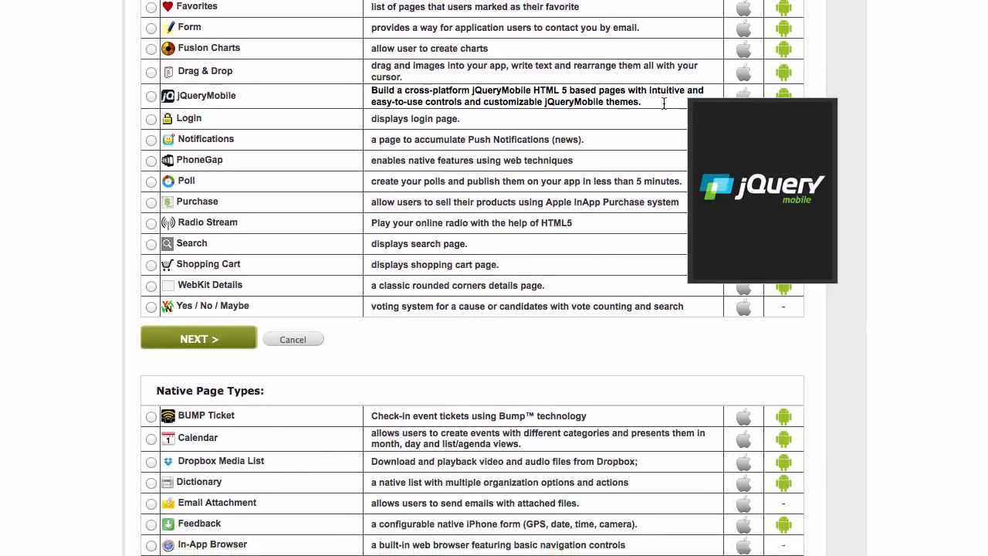
{"action": "scroll", "coordinate": [663, 102], "scroll_direction": "down", "scroll_amount": 5}
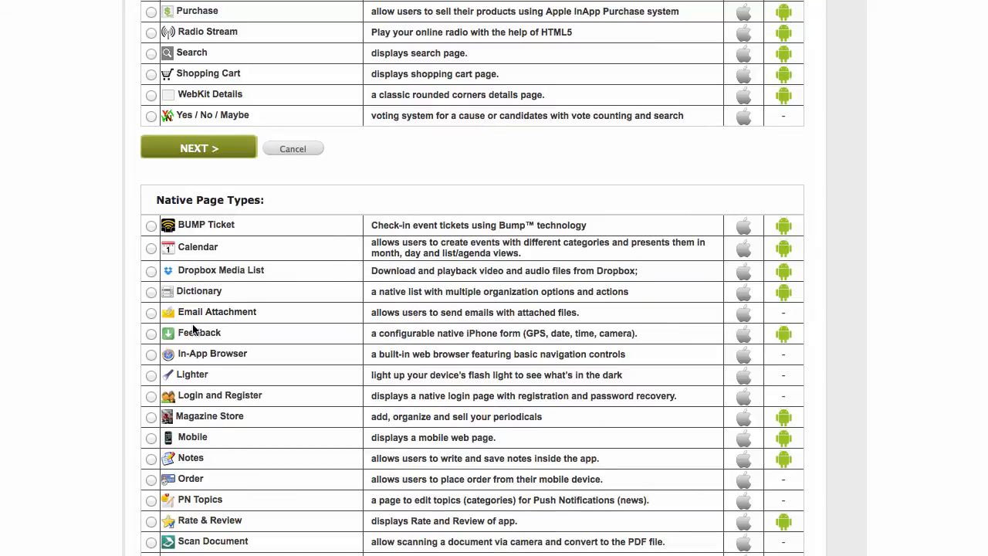
{"action": "left_click", "coordinate": [151, 335]}
Rename the Feedback page from feedback1 to scheduleappointment and create it.
{"action": "left_click", "coordinate": [197, 146]}
{"action": "left_click_drag", "start_coordinate": [320, 125], "coordinate": [143, 126]}
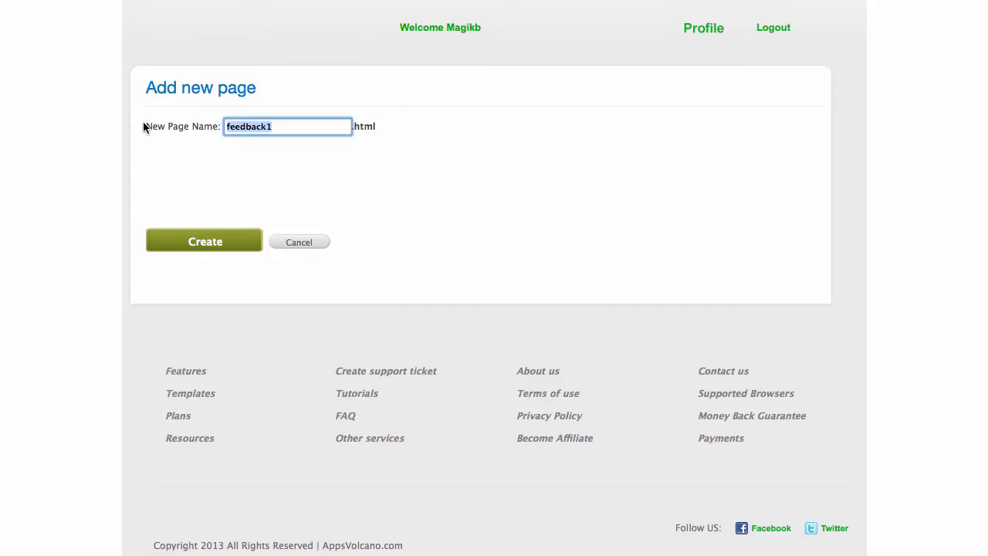
{"action": "type", "text": "scheduleappointment"}
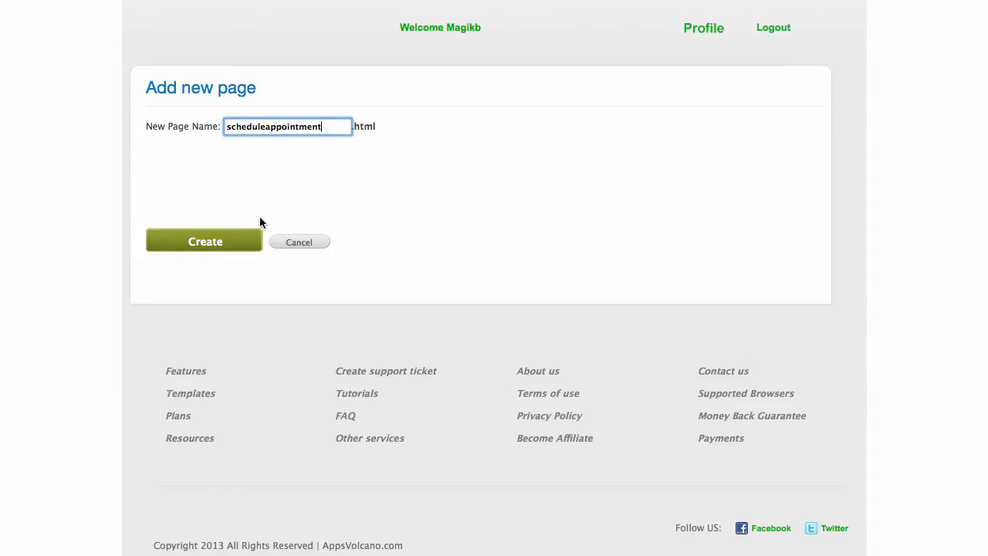
{"action": "left_click", "coordinate": [213, 237]}
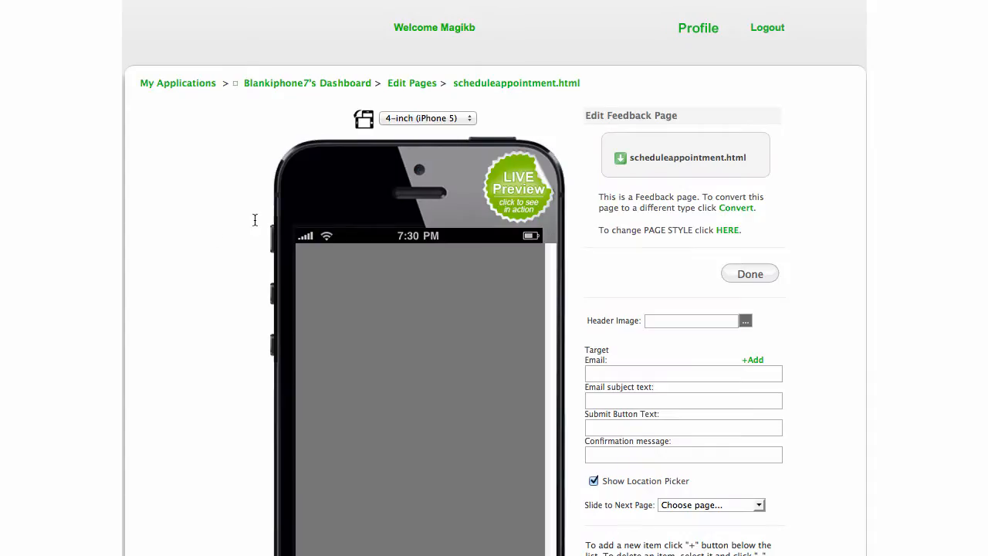
{"action": "scroll", "coordinate": [494, 309], "scroll_direction": "down", "scroll_amount": 3}
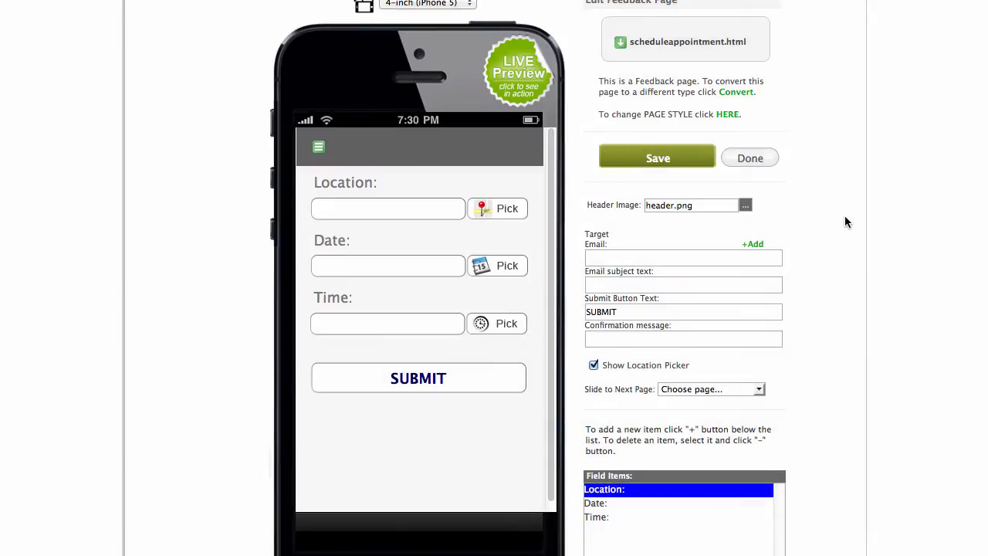
{"action": "scroll", "coordinate": [844, 221], "scroll_direction": "down", "scroll_amount": 3}
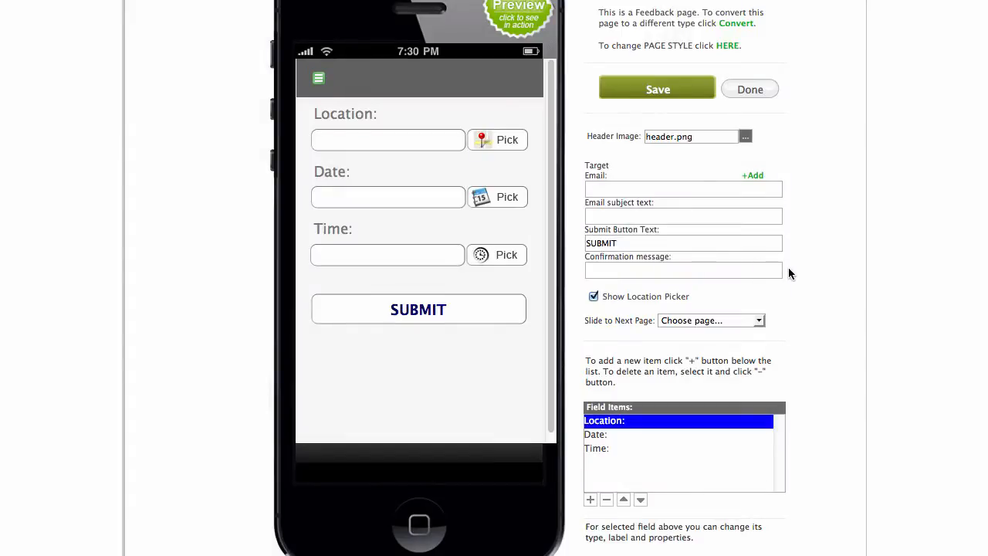
{"action": "scroll", "coordinate": [788, 267], "scroll_direction": "down", "scroll_amount": 2}
{"action": "scroll", "coordinate": [789, 268], "scroll_direction": "down", "scroll_amount": 2}
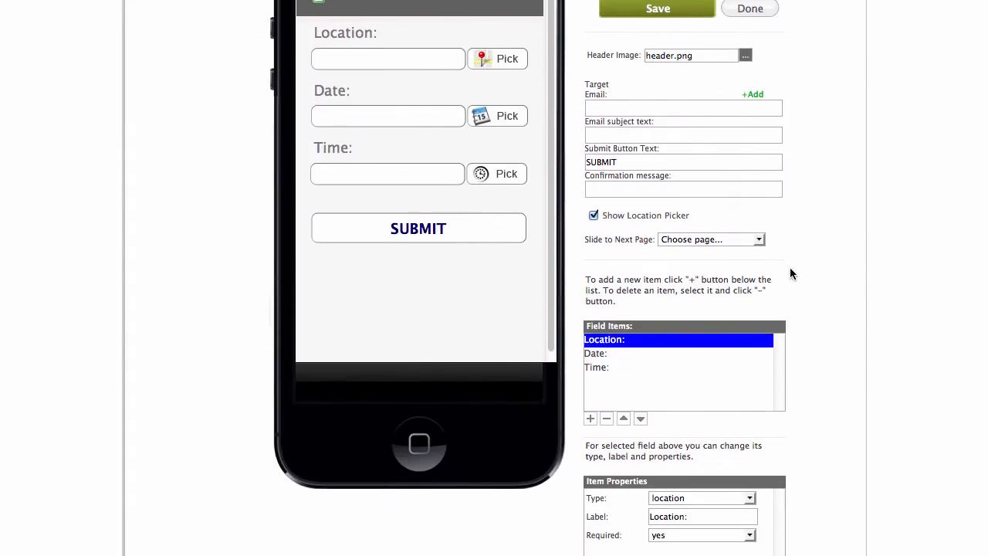
{"action": "scroll", "coordinate": [790, 267], "scroll_direction": "down", "scroll_amount": 2}
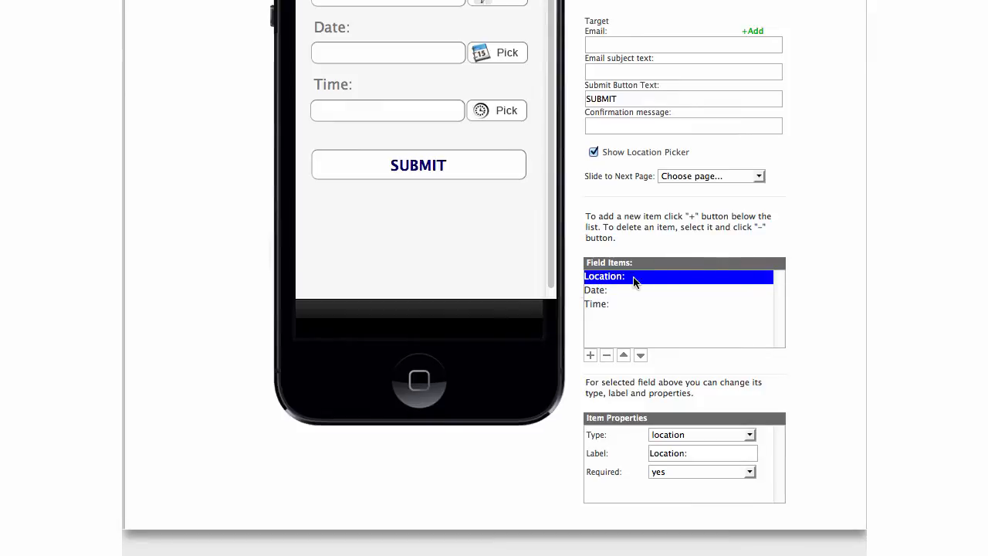
{"action": "scroll", "coordinate": [814, 240], "scroll_direction": "up", "scroll_amount": 3}
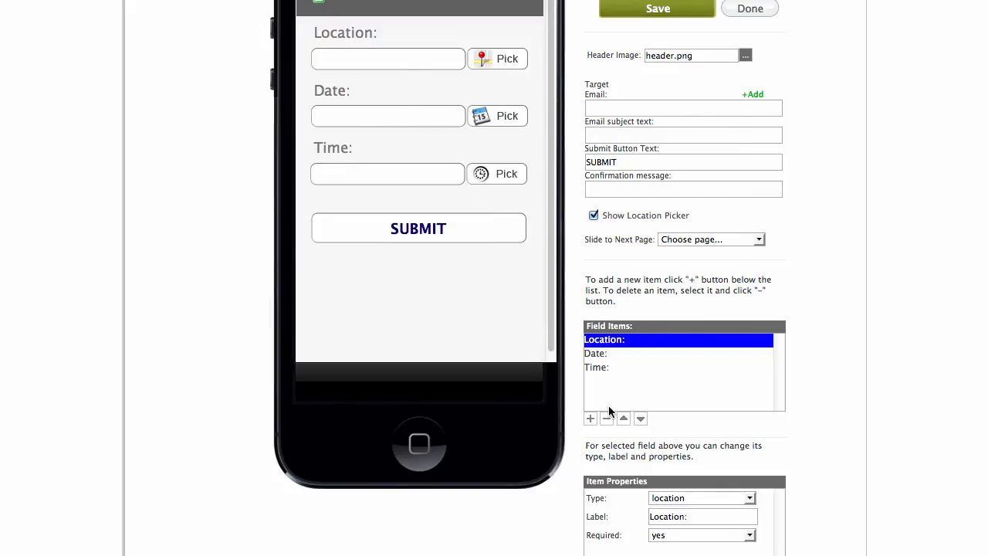
Add a new field item to the form and relabel it 'Your name'.
{"action": "left_click", "coordinate": [590, 418]}
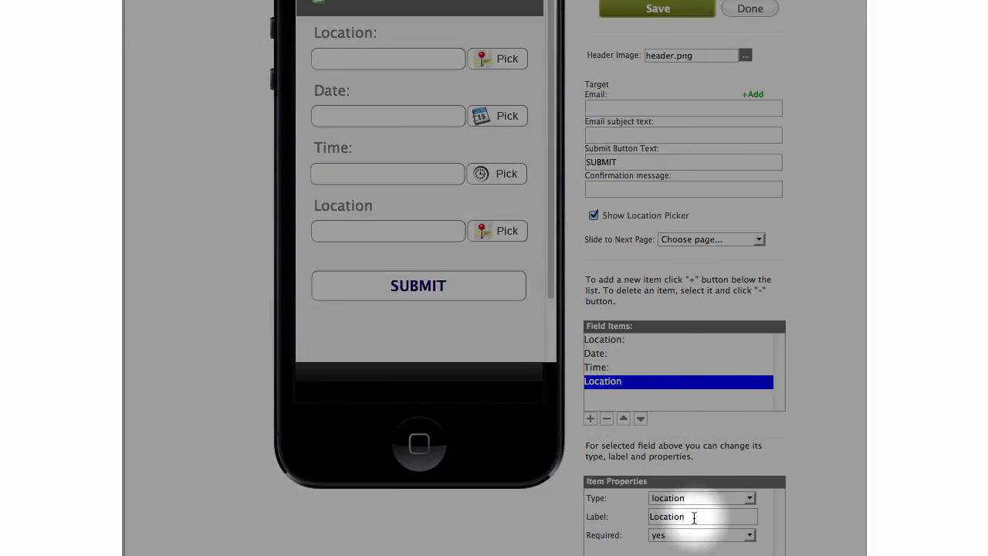
{"action": "double_click", "coordinate": [663, 517]}
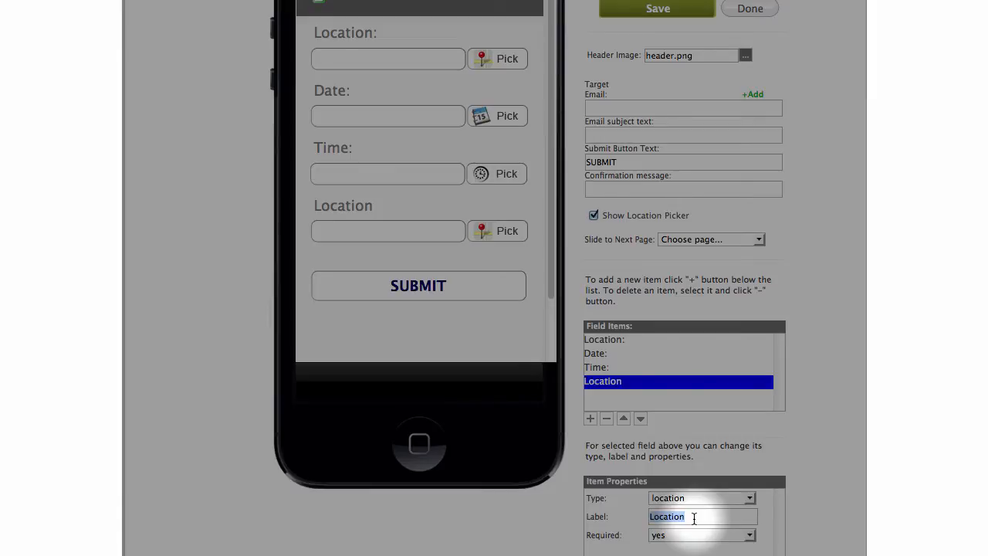
{"action": "type", "text": "Your name"}
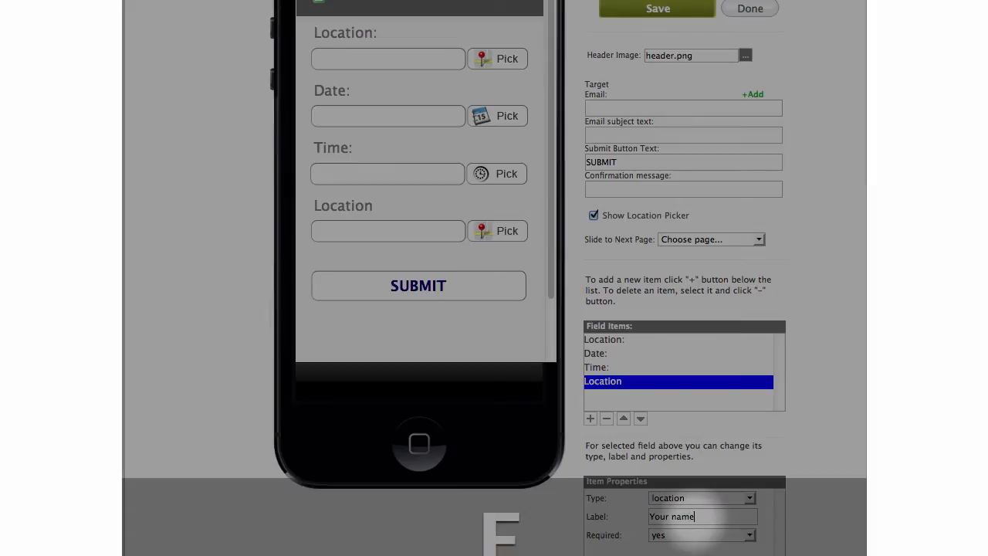
{"action": "left_click", "coordinate": [830, 433]}
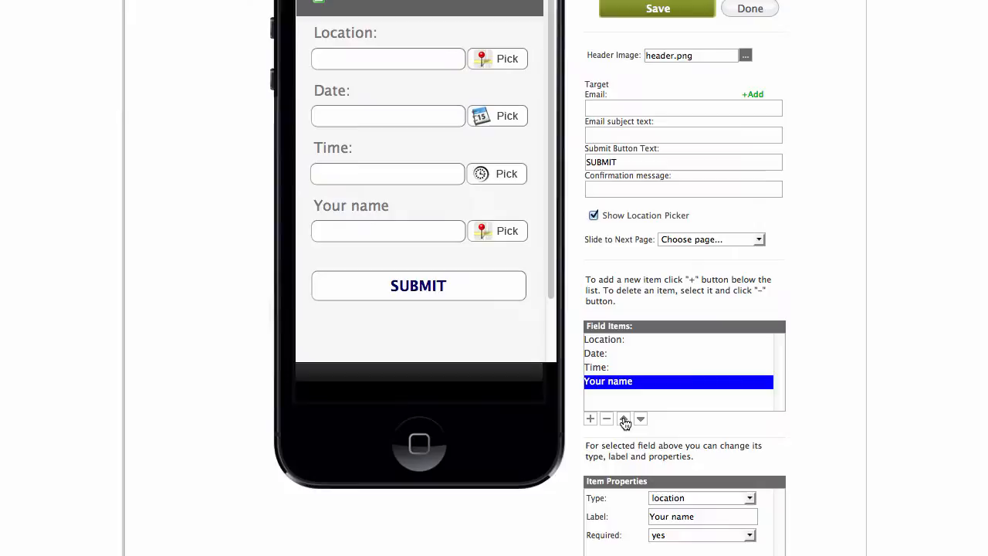
Move the Your name field to the top of the form and make it a text field.
{"action": "left_click", "coordinate": [624, 419]}
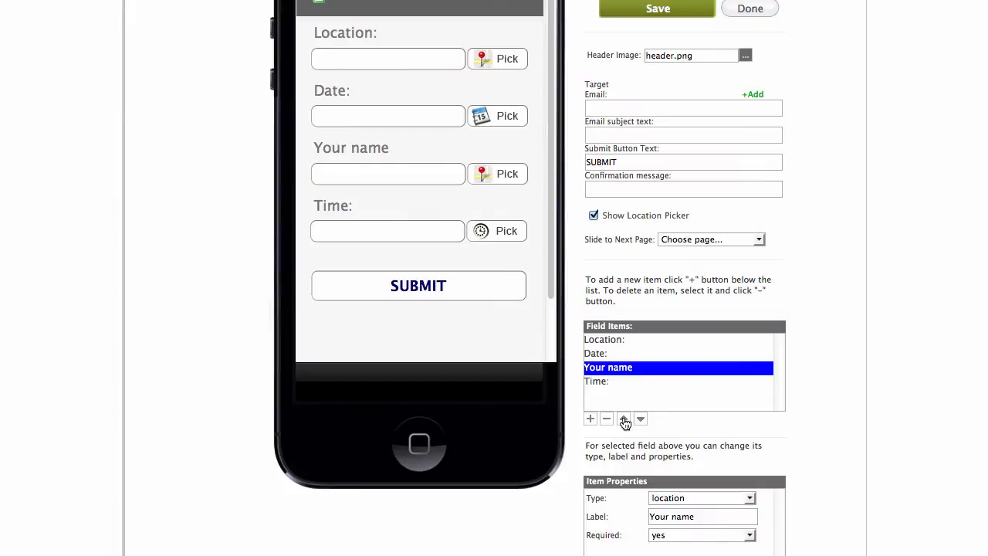
{"action": "left_click", "coordinate": [624, 419]}
{"action": "left_click", "coordinate": [624, 419]}
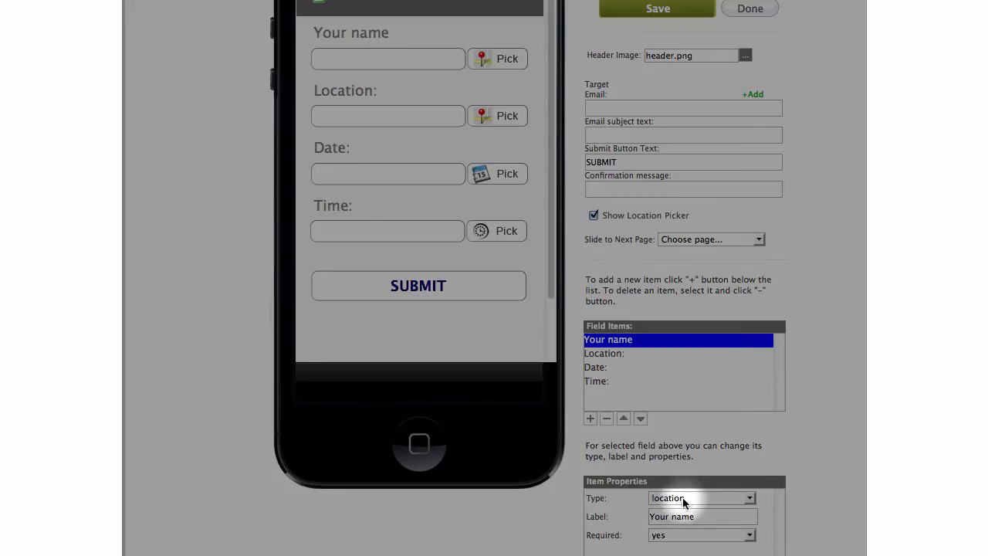
{"action": "left_click", "coordinate": [751, 499]}
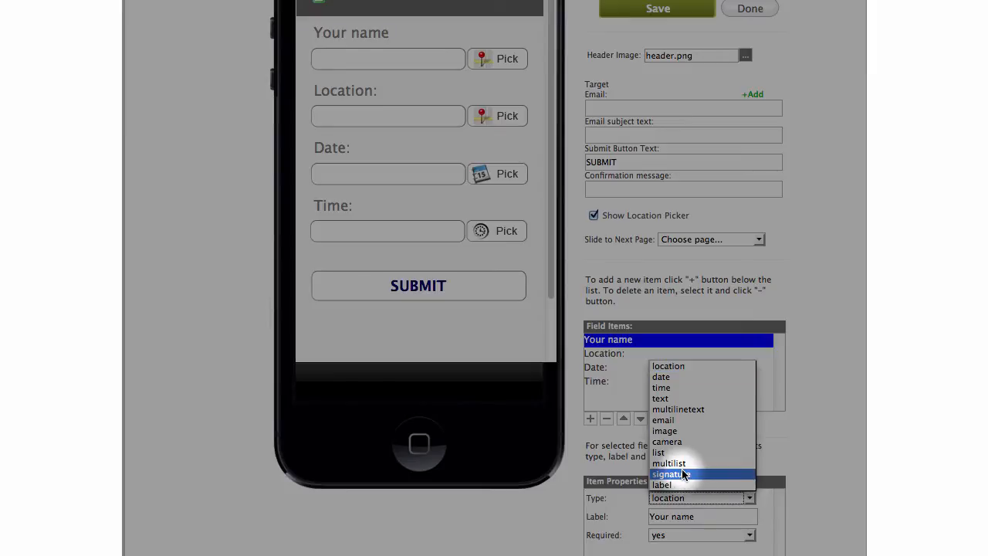
{"action": "left_click", "coordinate": [680, 398]}
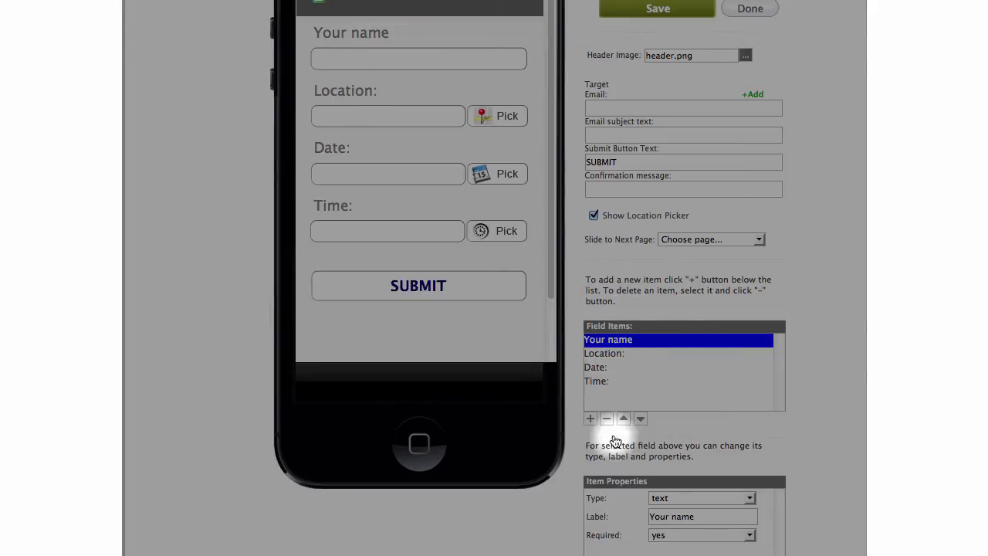
Add another field item labelled 'Your phone number:'.
{"action": "left_click", "coordinate": [591, 420]}
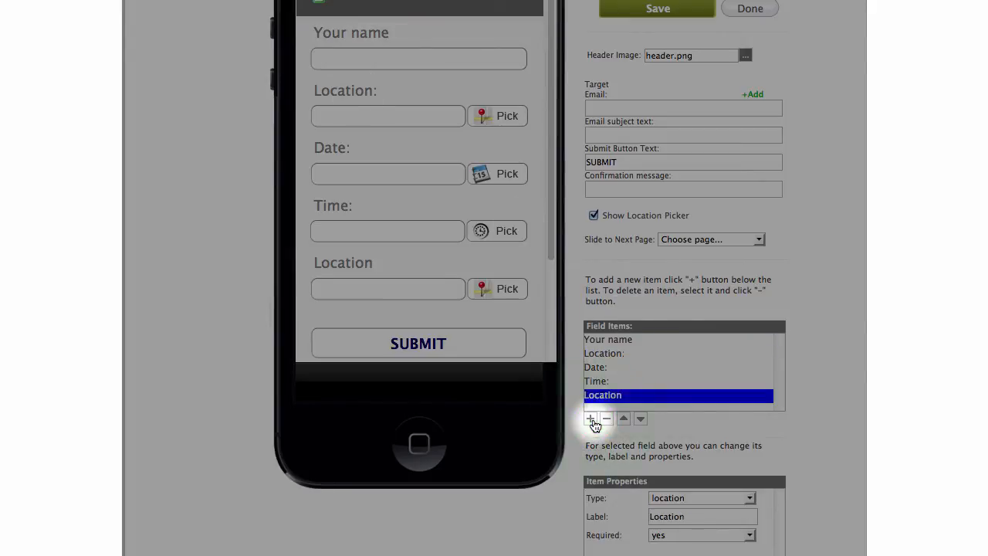
{"action": "double_click", "coordinate": [684, 516]}
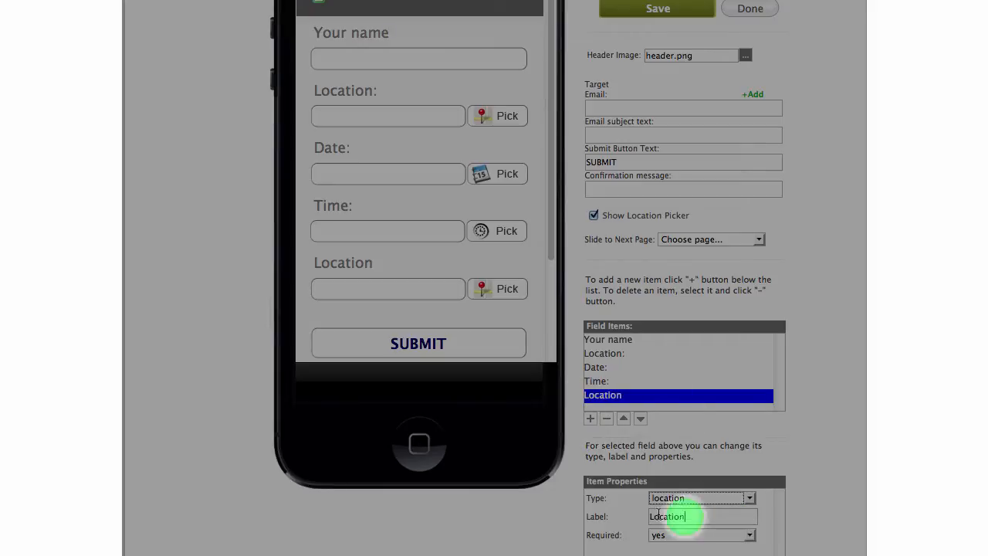
{"action": "type", "text": "Your"}
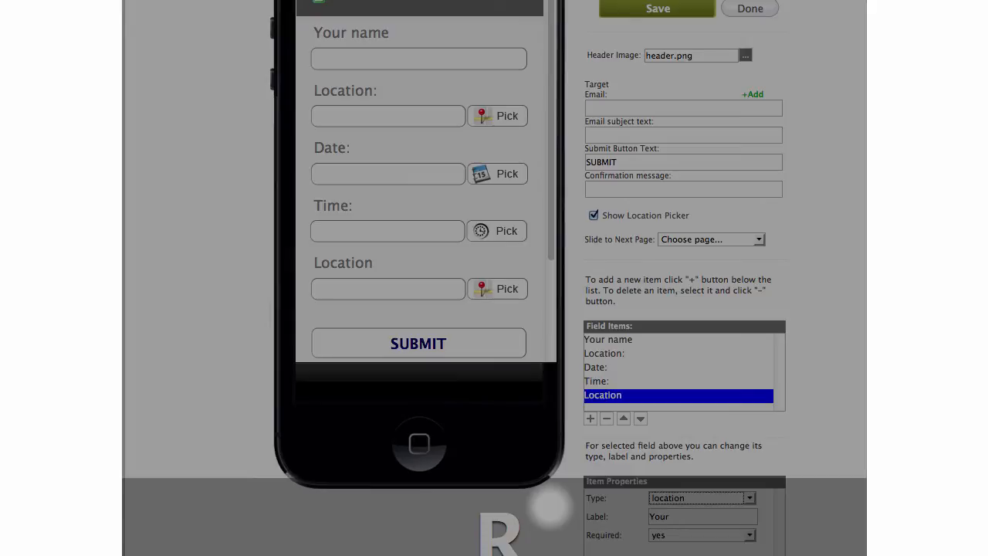
{"action": "type", "text": " phone numb"}
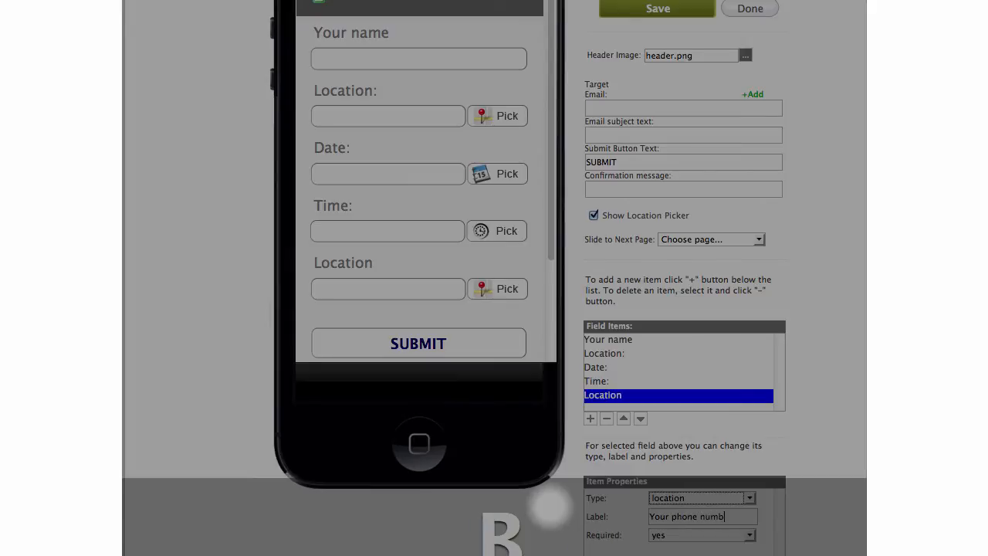
{"action": "type", "text": "er:"}
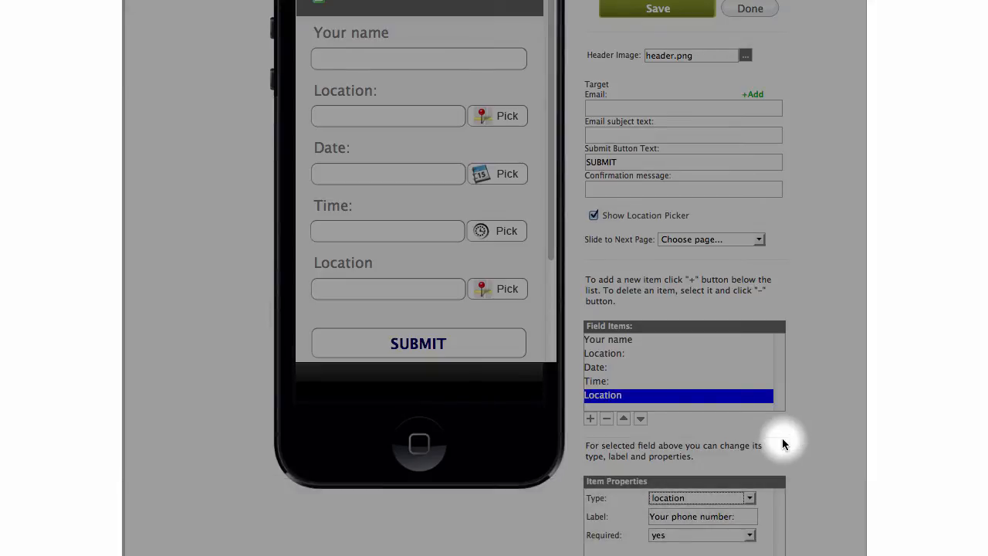
{"action": "left_click", "coordinate": [852, 440]}
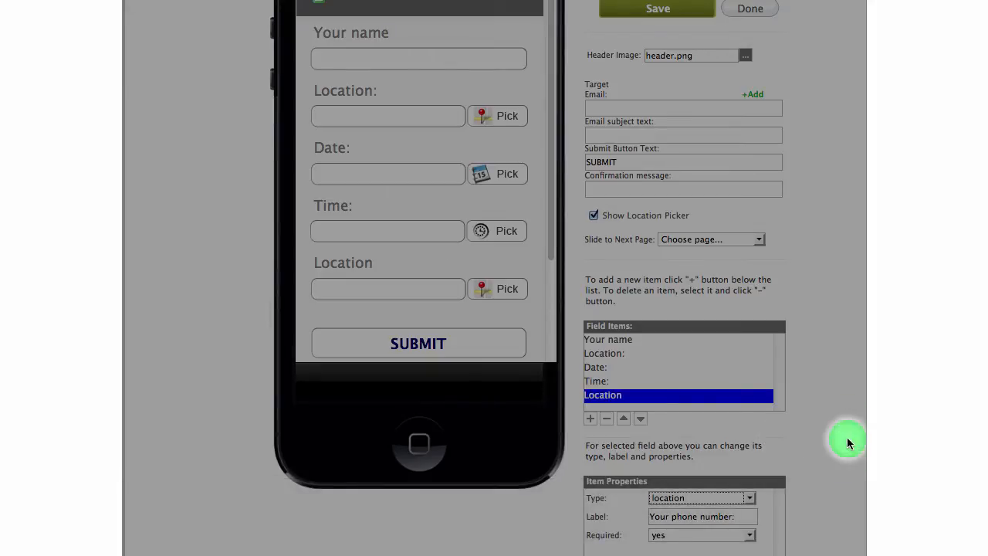
Place the phone number field second, under Your name, with type text.
{"action": "left_click", "coordinate": [624, 419]}
{"action": "left_click", "coordinate": [625, 419]}
{"action": "left_click", "coordinate": [625, 420]}
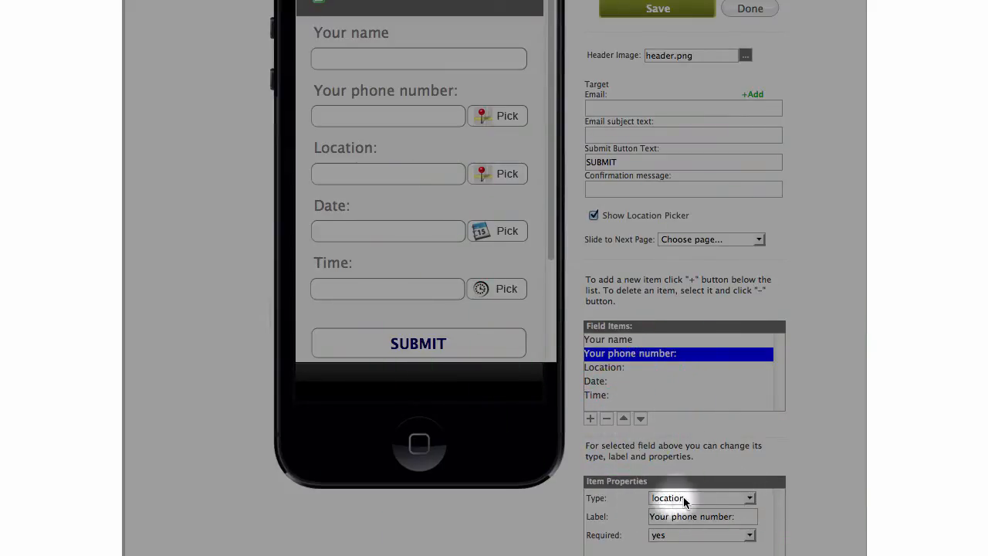
{"action": "left_click", "coordinate": [748, 498]}
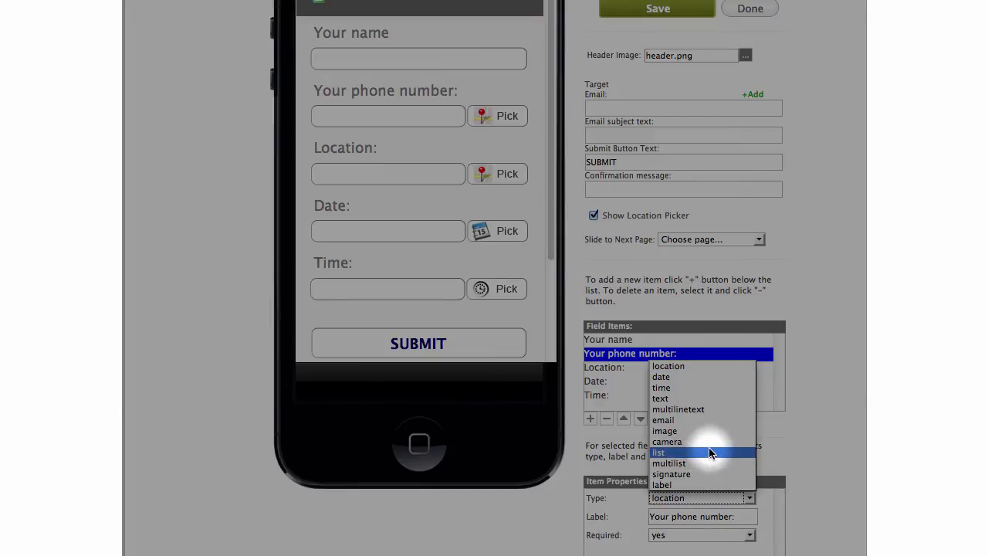
{"action": "left_click", "coordinate": [670, 387]}
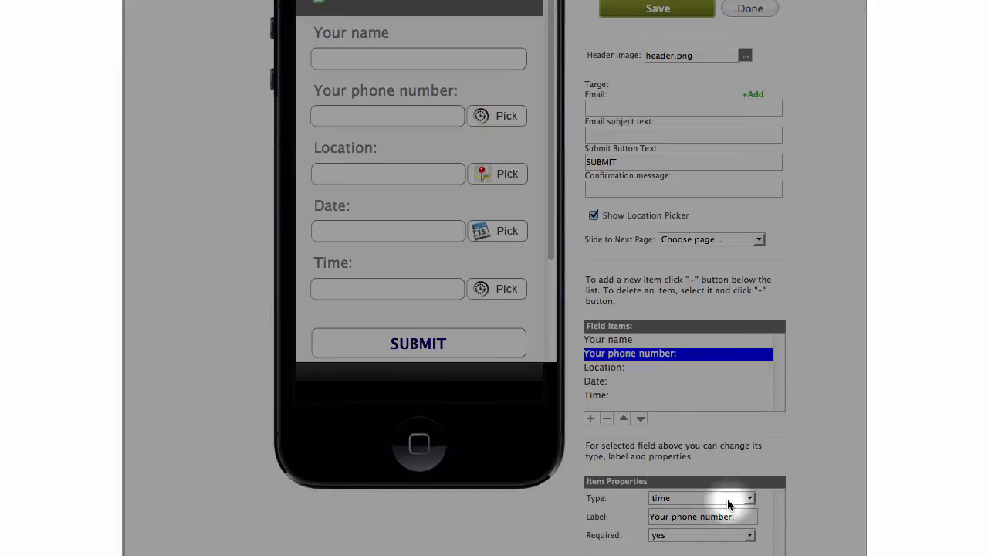
{"action": "left_click", "coordinate": [750, 499]}
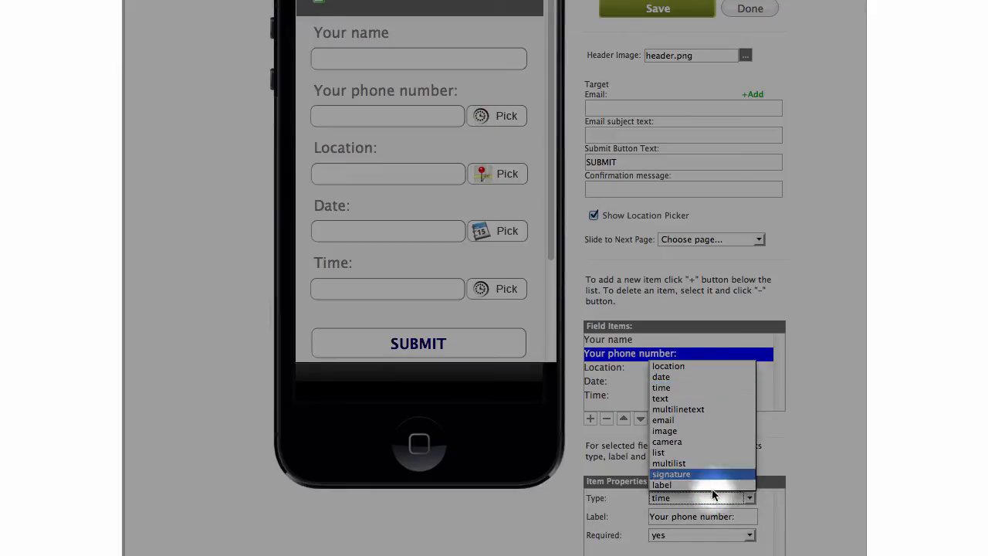
{"action": "left_click", "coordinate": [679, 397]}
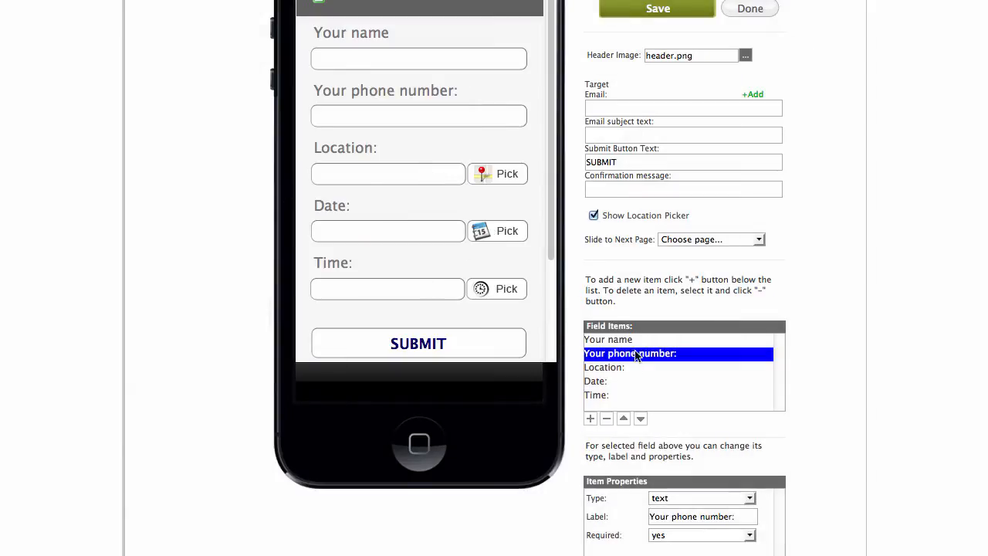
Move the Date: and Time: fields above Location:.
{"action": "left_click", "coordinate": [597, 384]}
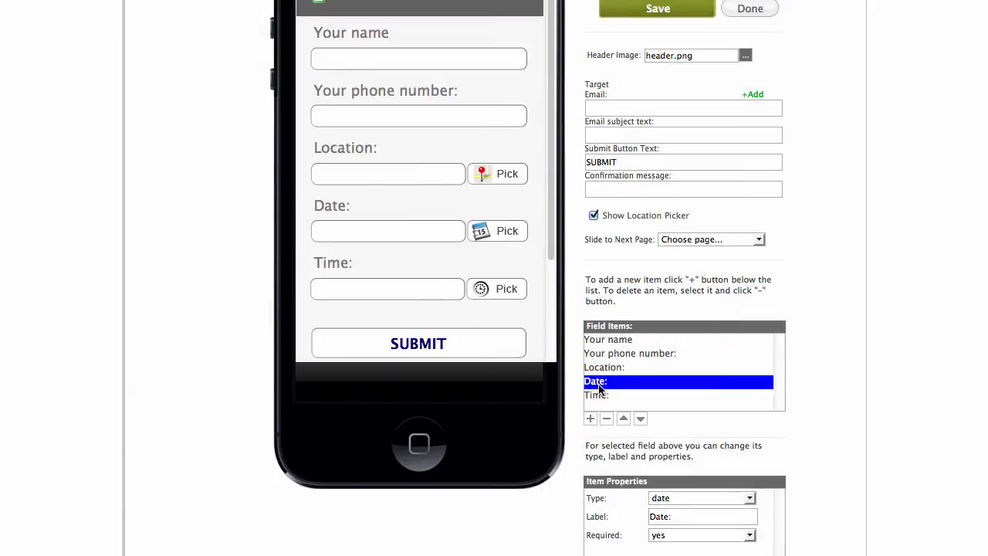
{"action": "left_click", "coordinate": [625, 419]}
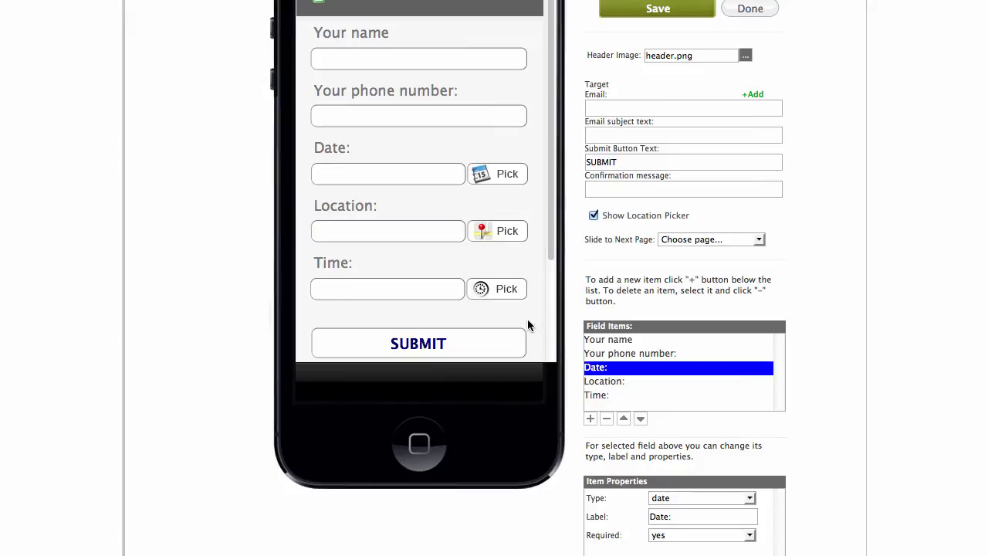
{"action": "left_click", "coordinate": [600, 397]}
{"action": "left_click", "coordinate": [622, 419]}
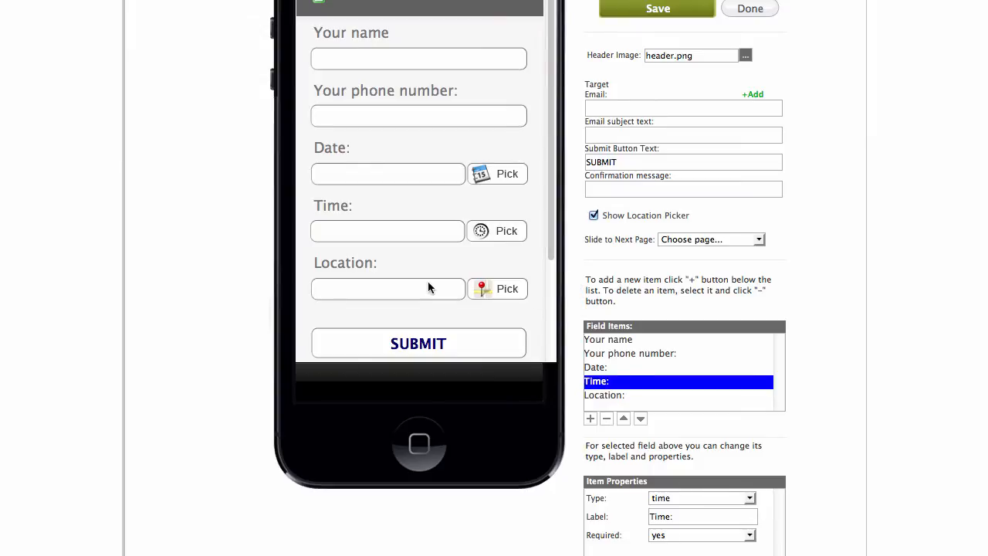
Check the Time: field's type and keep it as time.
{"action": "scroll", "coordinate": [529, 288], "scroll_direction": "down", "scroll_amount": 2}
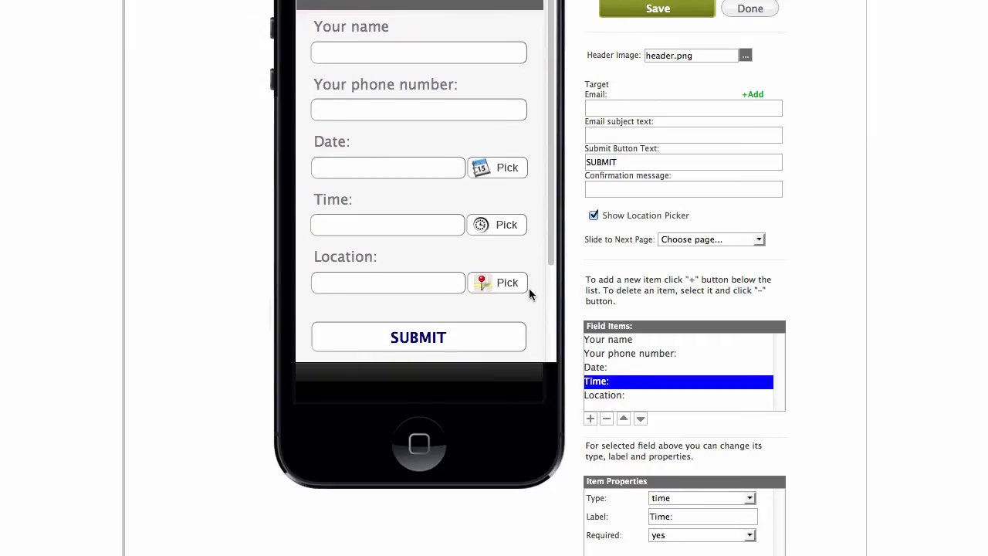
{"action": "scroll", "coordinate": [529, 294], "scroll_direction": "down", "scroll_amount": 6}
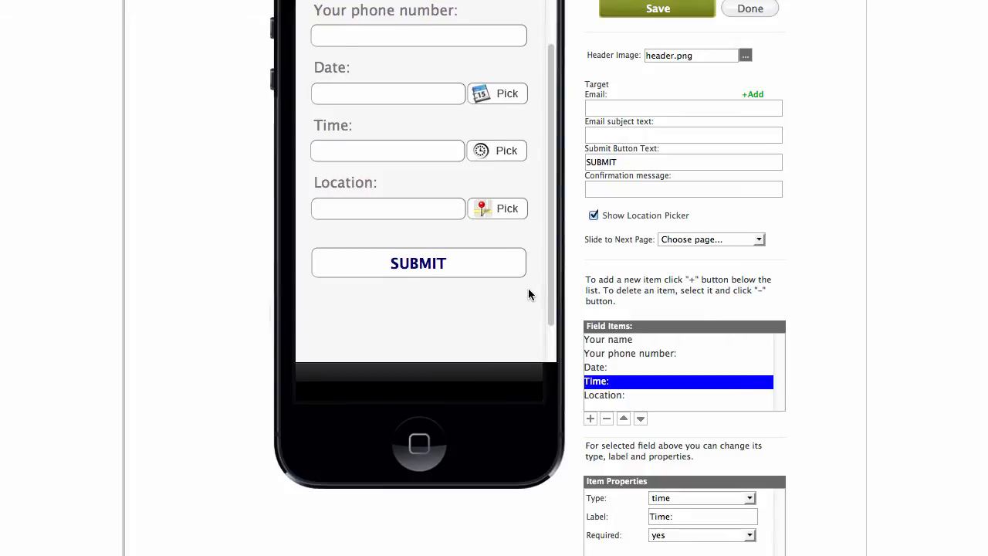
{"action": "scroll", "coordinate": [522, 288], "scroll_direction": "up", "scroll_amount": 6}
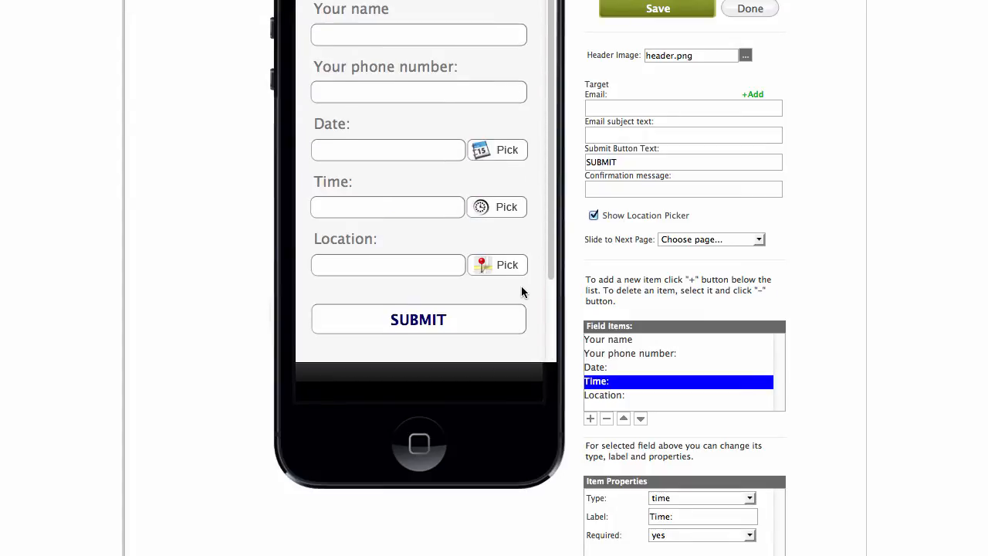
{"action": "scroll", "coordinate": [518, 291], "scroll_direction": "down", "scroll_amount": 3}
{"action": "scroll", "coordinate": [815, 395], "scroll_direction": "down", "scroll_amount": 1}
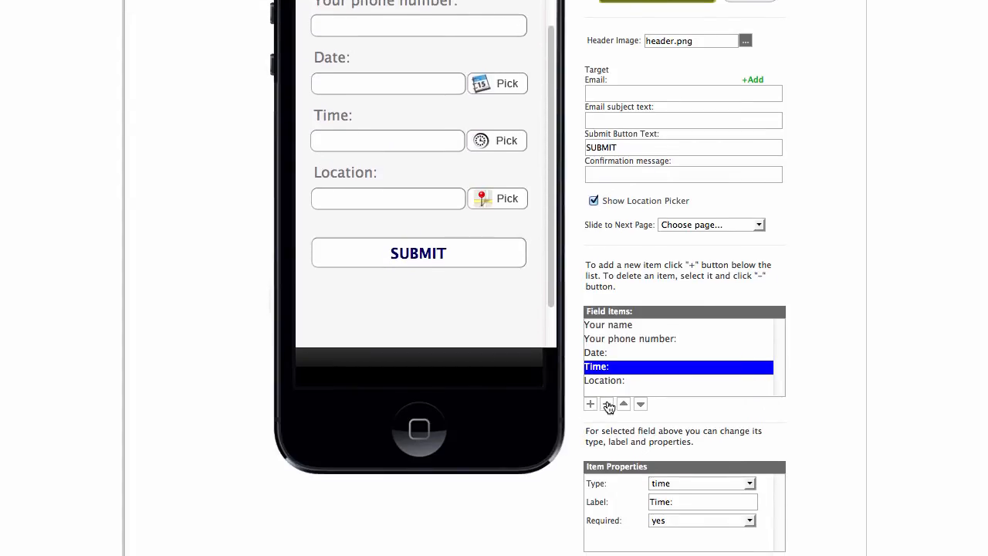
{"action": "scroll", "coordinate": [652, 380], "scroll_direction": "down", "scroll_amount": 1}
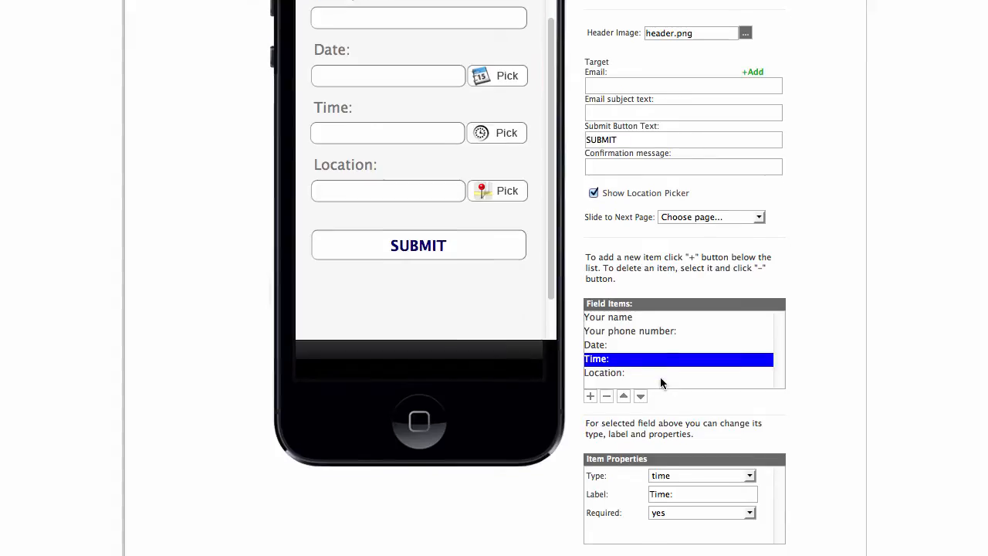
{"action": "left_click", "coordinate": [749, 476]}
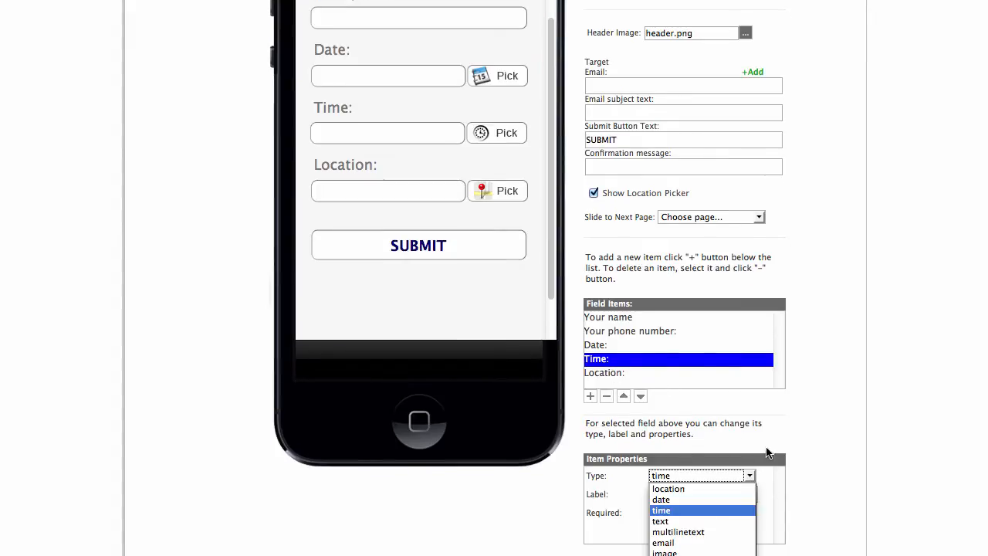
{"action": "left_click", "coordinate": [788, 431]}
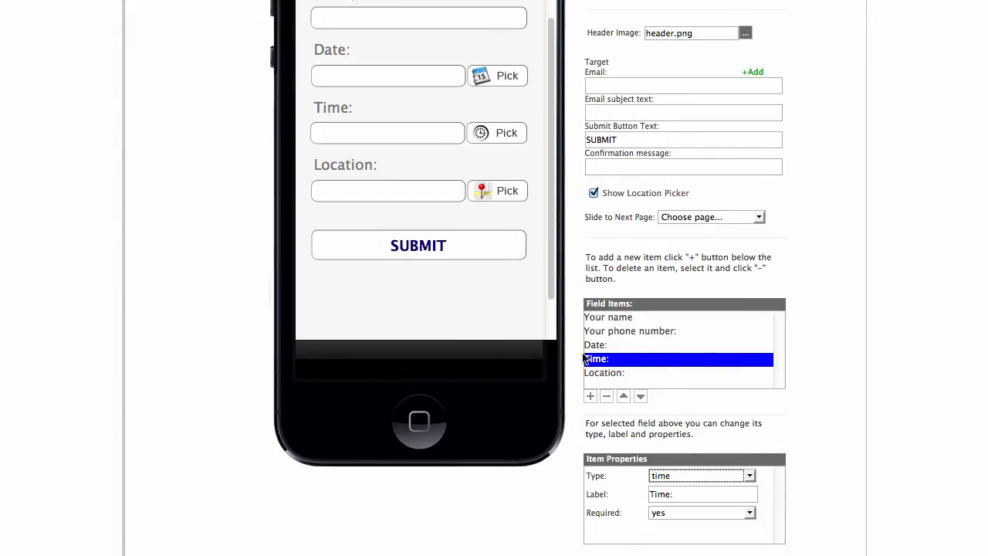
Add a last field labelled 'Your email' and set its type to email.
{"action": "left_click", "coordinate": [590, 397]}
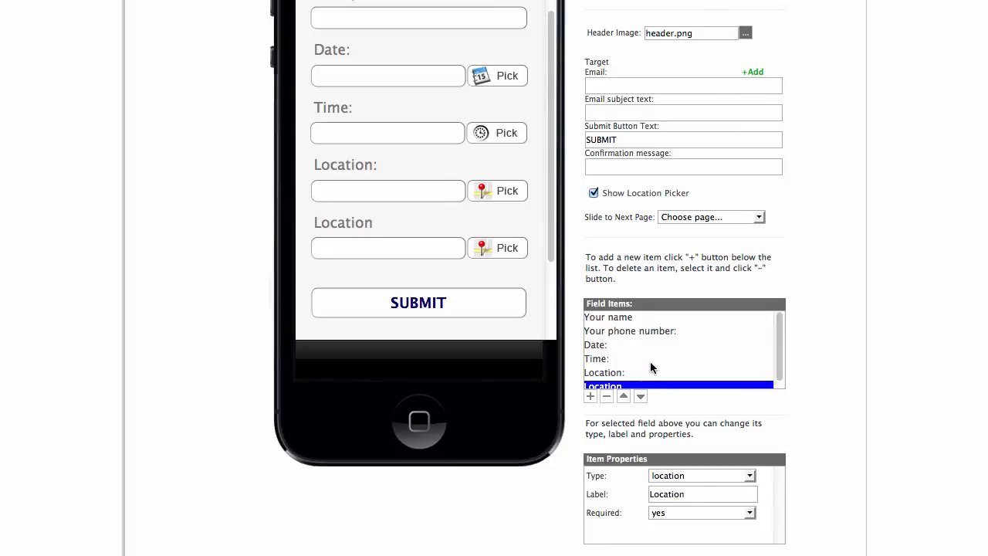
{"action": "scroll", "coordinate": [651, 359], "scroll_direction": "down", "scroll_amount": 1}
{"action": "left_click_drag", "start_coordinate": [687, 494], "coordinate": [639, 492]}
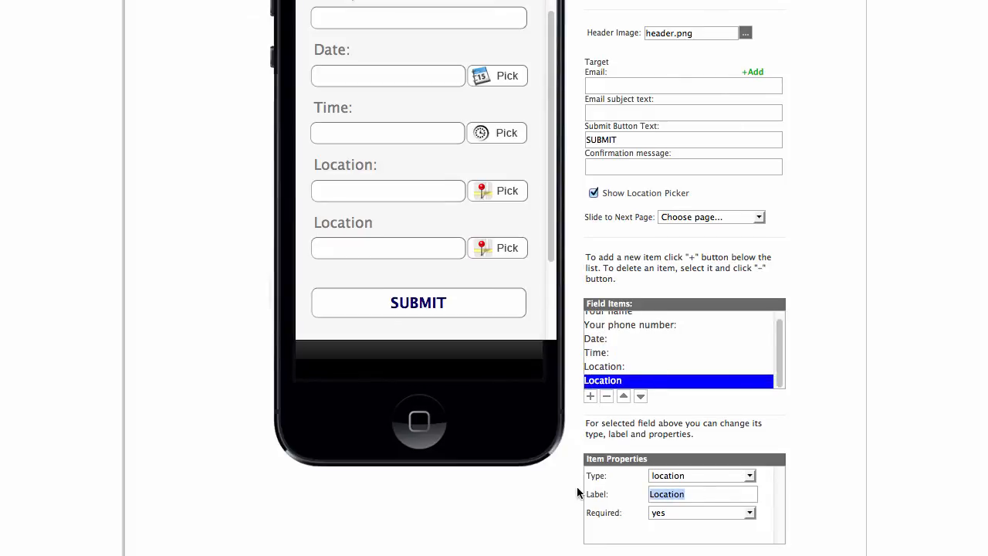
{"action": "type", "text": "Your email:"}
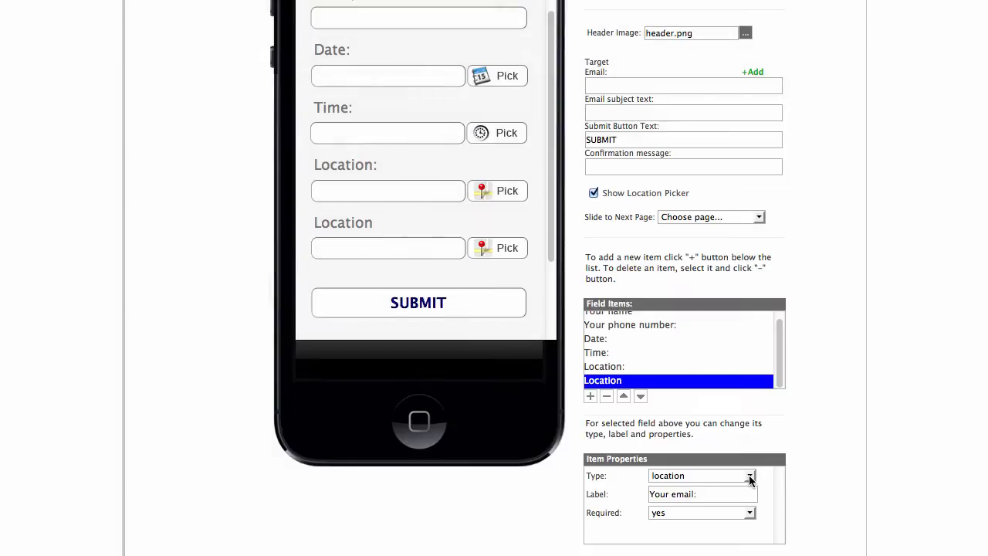
{"action": "left_click", "coordinate": [750, 476]}
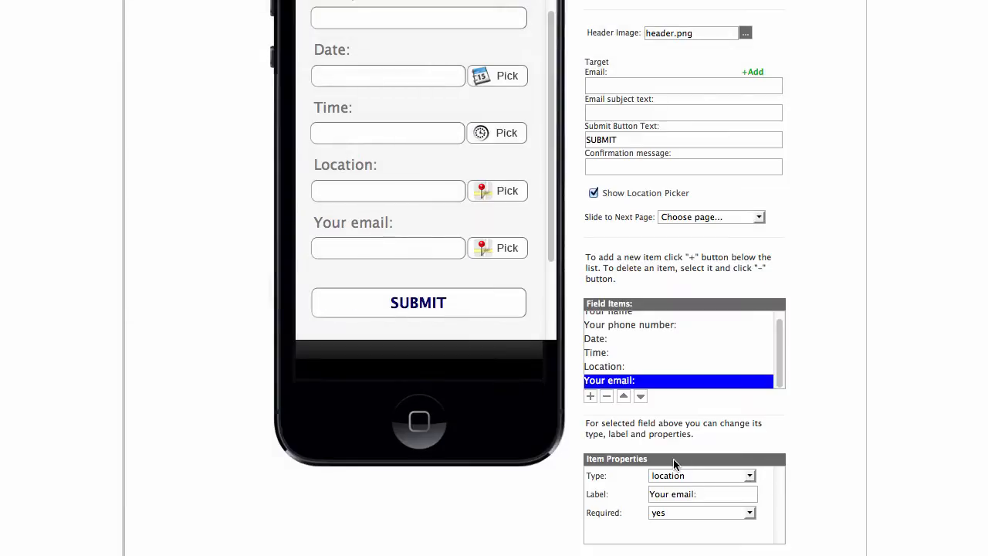
{"action": "left_click", "coordinate": [739, 475]}
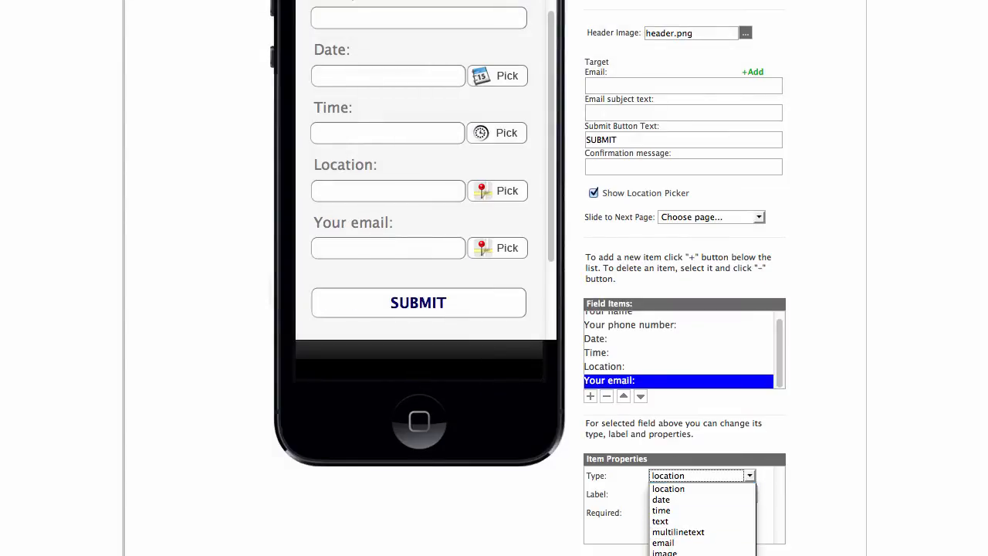
{"action": "left_click", "coordinate": [695, 543]}
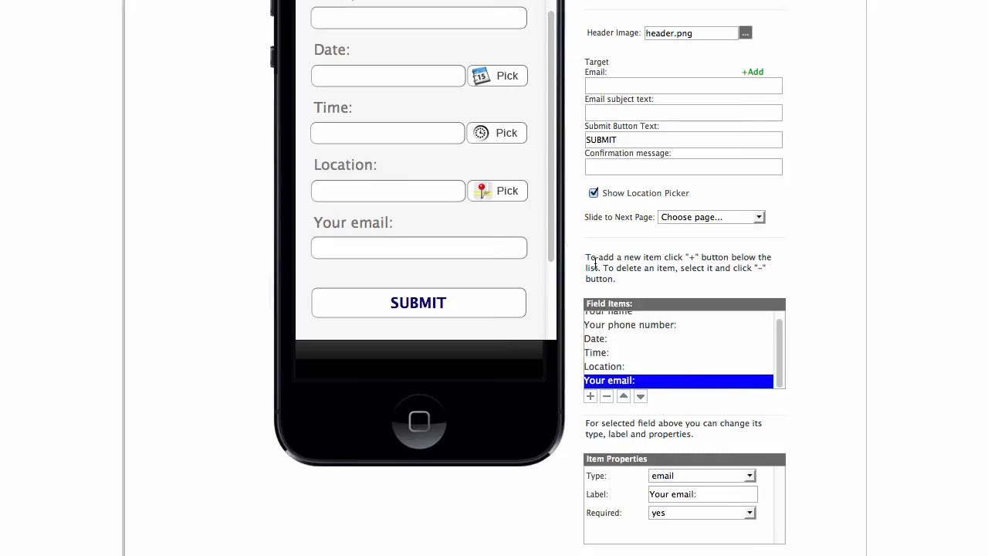
Save scheduleappointment.html and go back to the Edit Pages list.
{"action": "scroll", "coordinate": [801, 34], "scroll_direction": "up", "scroll_amount": 3}
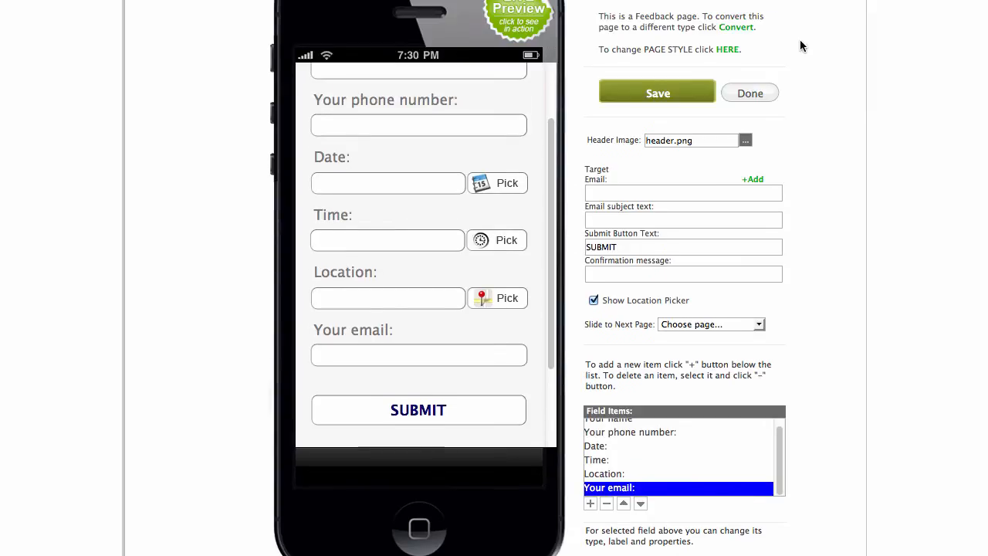
{"action": "left_click", "coordinate": [659, 93]}
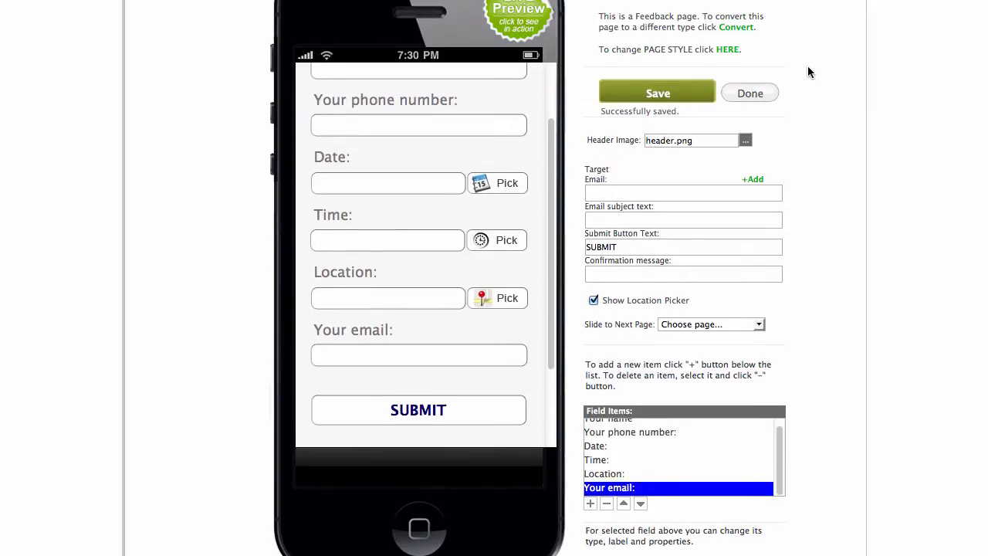
{"action": "scroll", "coordinate": [808, 65], "scroll_direction": "up", "scroll_amount": 1}
{"action": "left_click", "coordinate": [769, 118]}
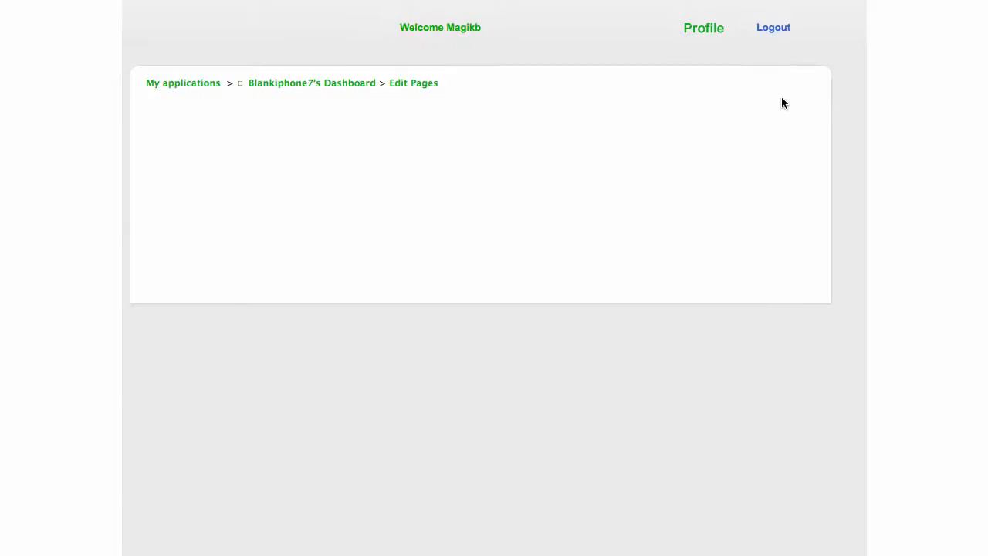
{"action": "scroll", "coordinate": [810, 98], "scroll_direction": "down", "scroll_amount": 5}
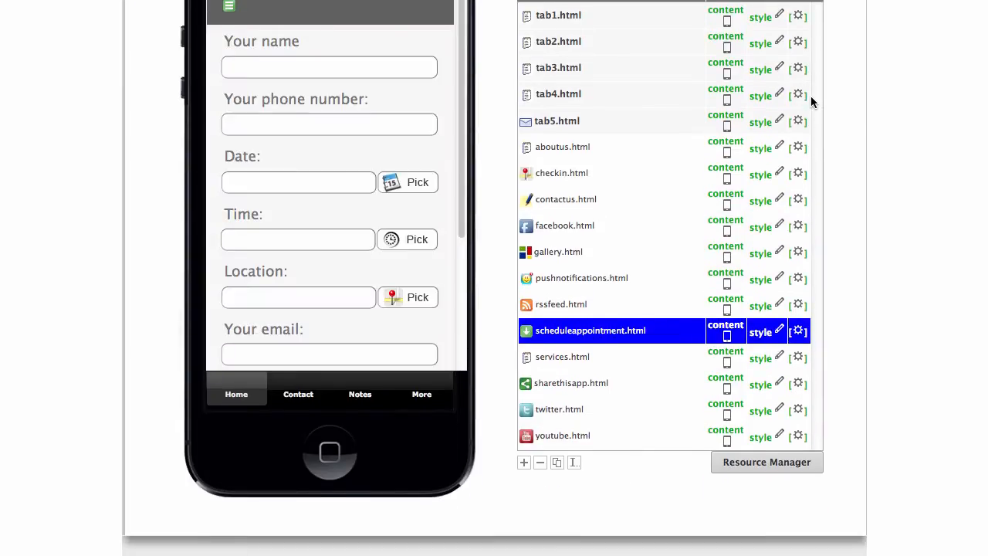
{"action": "scroll", "coordinate": [321, 197], "scroll_direction": "down", "scroll_amount": 3}
{"action": "scroll", "coordinate": [323, 194], "scroll_direction": "up", "scroll_amount": 1}
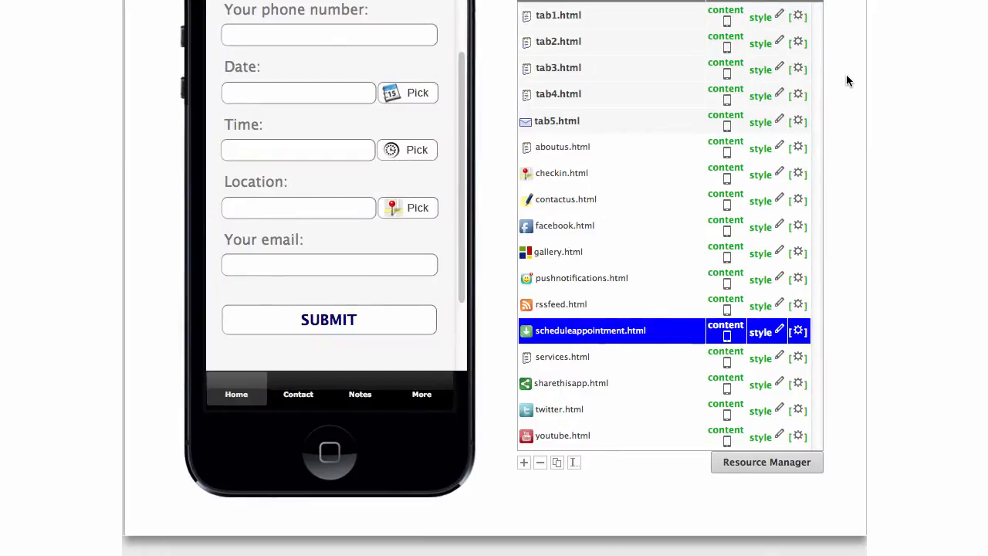
{"action": "scroll", "coordinate": [846, 81], "scroll_direction": "up", "scroll_amount": 2}
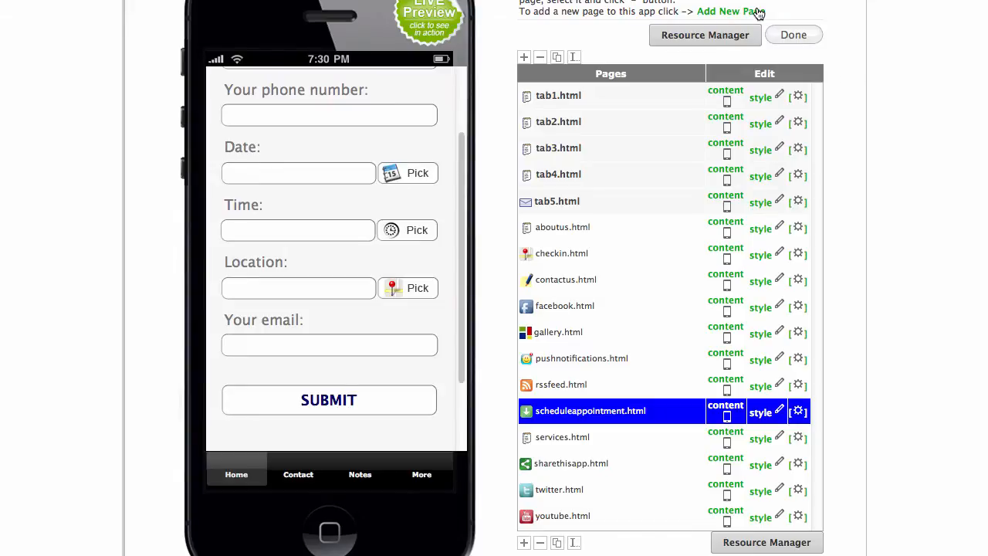
Create a new About Us type page named contactdetails.
{"action": "left_click", "coordinate": [759, 14]}
{"action": "scroll", "coordinate": [768, 12], "scroll_direction": "down", "scroll_amount": 7}
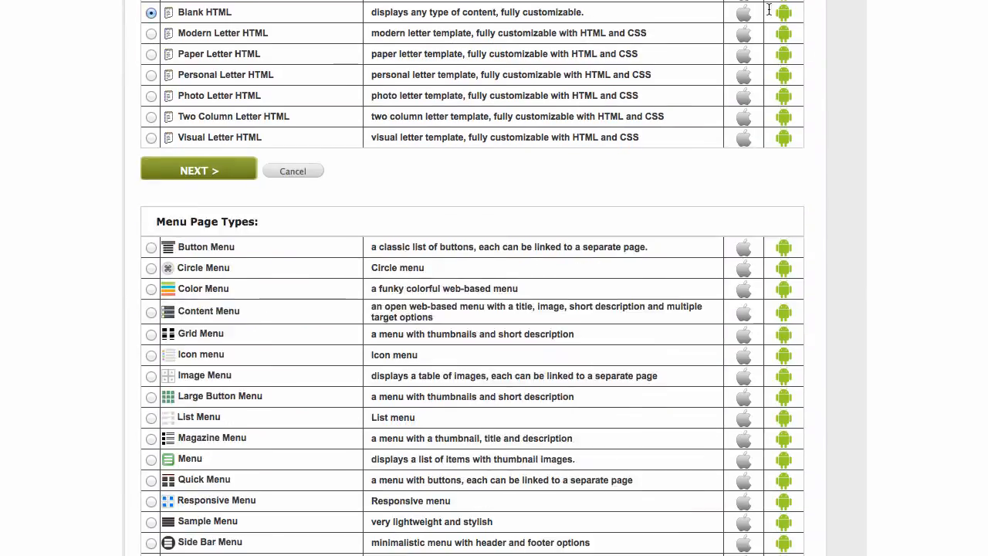
{"action": "scroll", "coordinate": [559, 87], "scroll_direction": "down", "scroll_amount": 5}
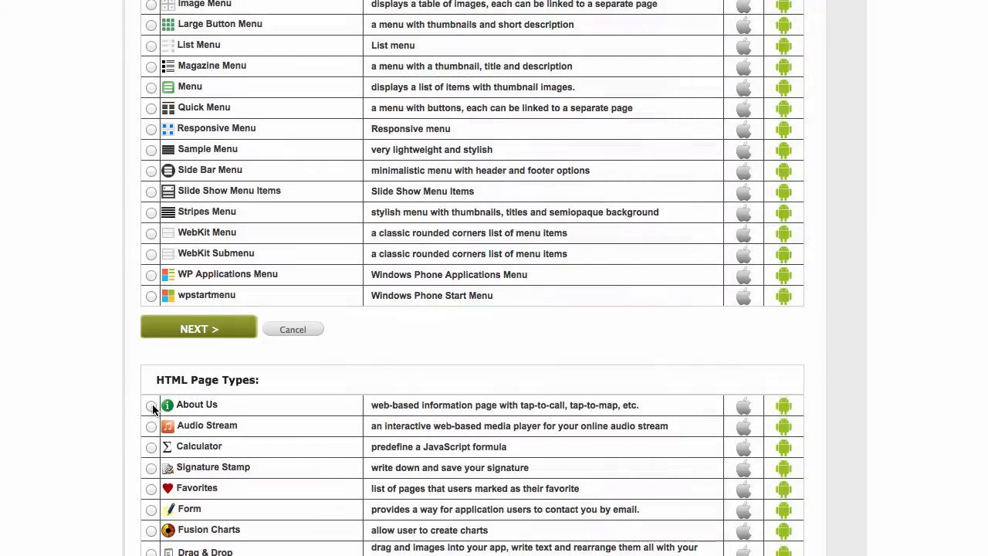
{"action": "left_click", "coordinate": [151, 406]}
{"action": "left_click", "coordinate": [207, 340]}
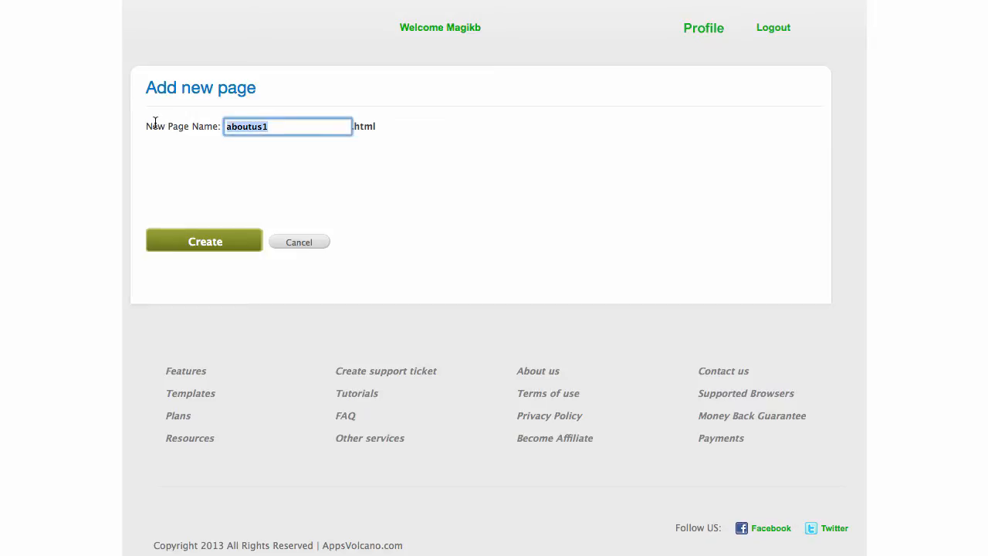
{"action": "type", "text": "conta"}
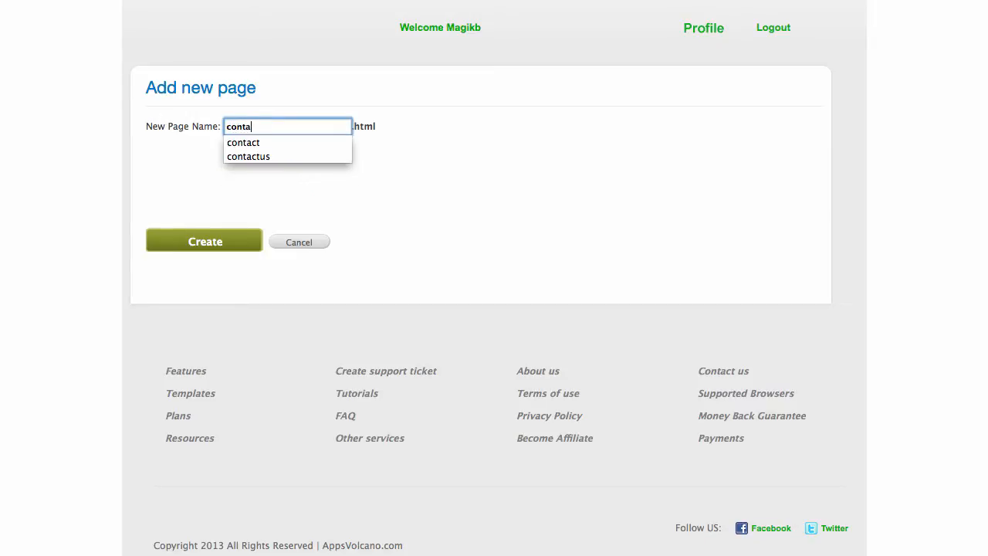
{"action": "type", "text": "ctdetails"}
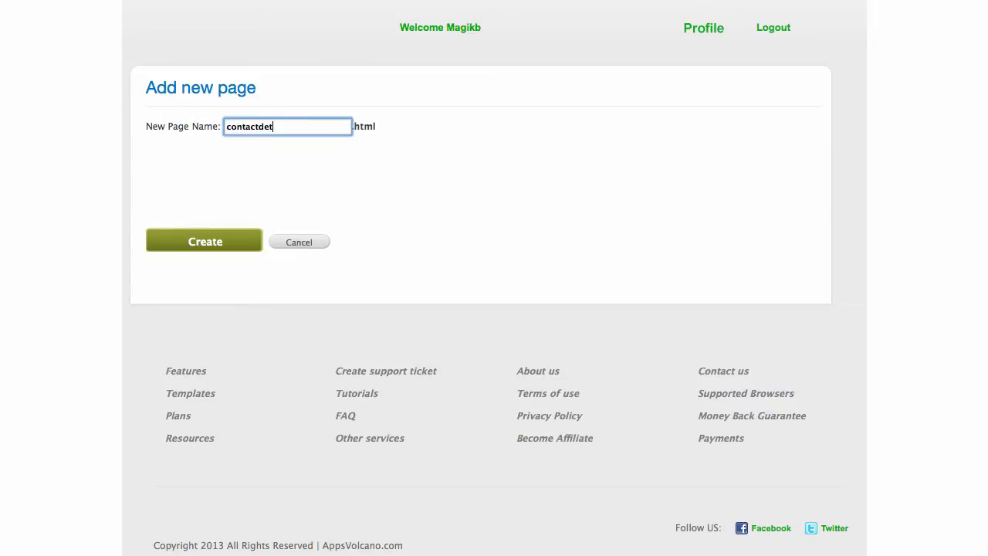
{"action": "left_click", "coordinate": [197, 242]}
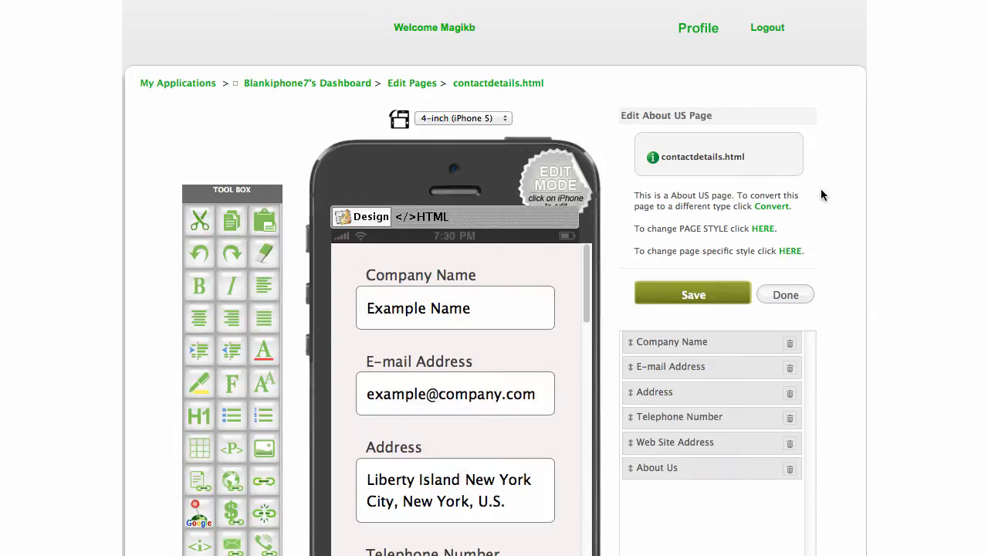
{"action": "scroll", "coordinate": [821, 194], "scroll_direction": "down", "scroll_amount": 4}
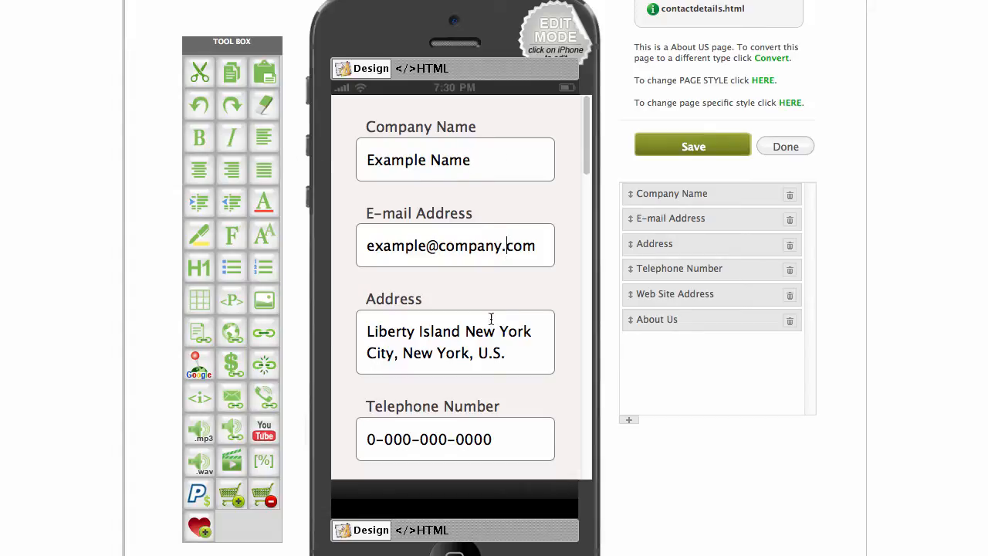
{"action": "scroll", "coordinate": [491, 318], "scroll_direction": "down", "scroll_amount": 3}
{"action": "scroll", "coordinate": [471, 268], "scroll_direction": "down", "scroll_amount": 3}
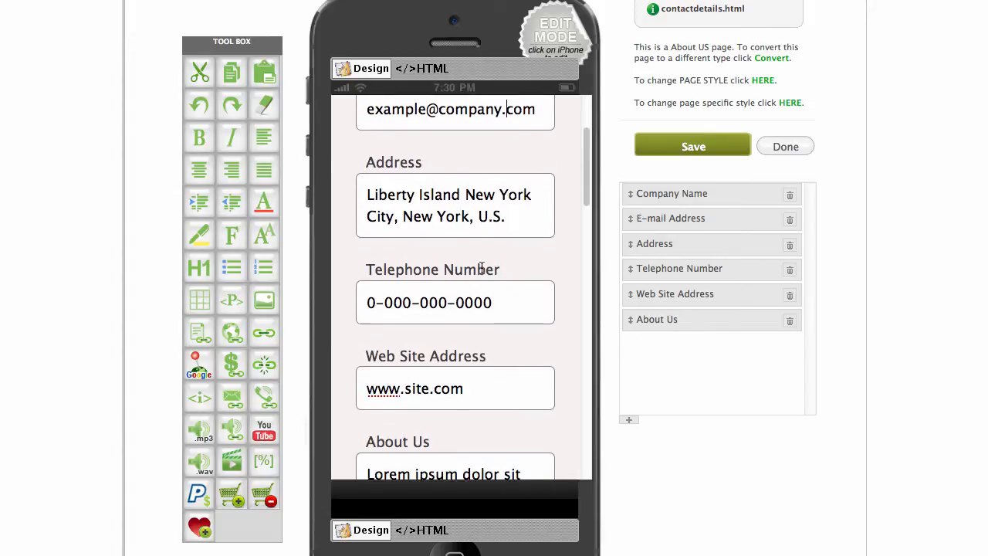
{"action": "scroll", "coordinate": [447, 207], "scroll_direction": "down", "scroll_amount": 1}
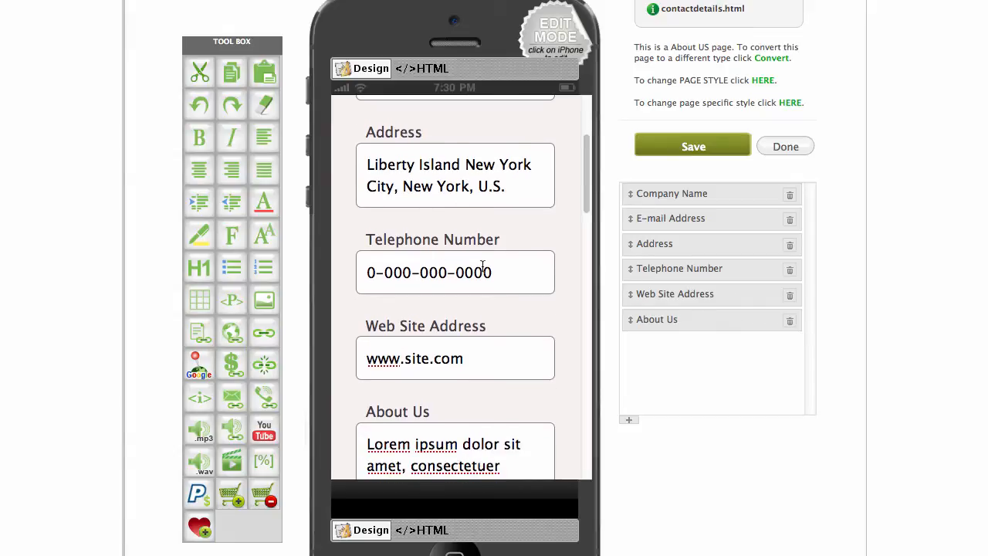
{"action": "scroll", "coordinate": [483, 269], "scroll_direction": "down", "scroll_amount": 4}
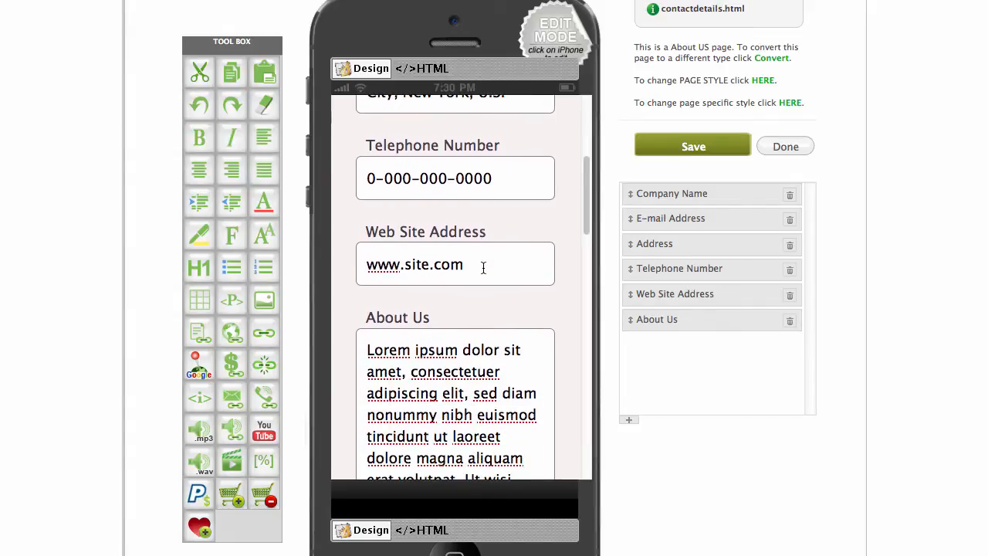
{"action": "scroll", "coordinate": [482, 266], "scroll_direction": "down", "scroll_amount": 12}
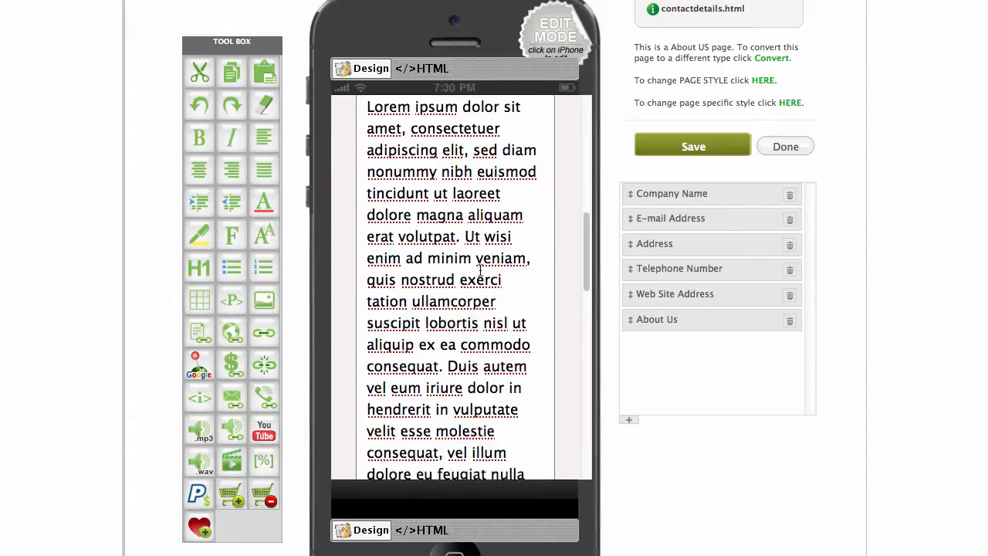
{"action": "scroll", "coordinate": [480, 269], "scroll_direction": "down", "scroll_amount": 15}
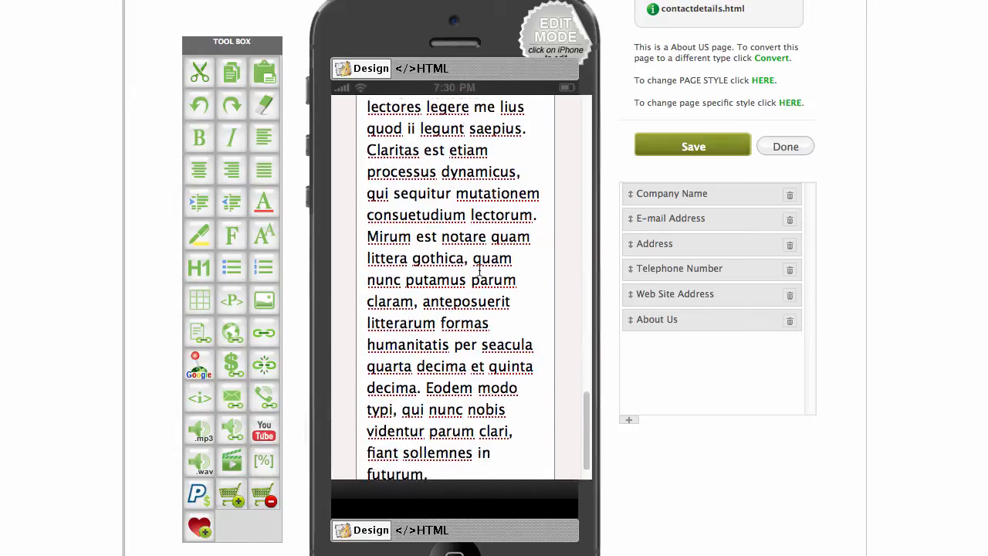
{"action": "scroll", "coordinate": [480, 268], "scroll_direction": "up", "scroll_amount": 20}
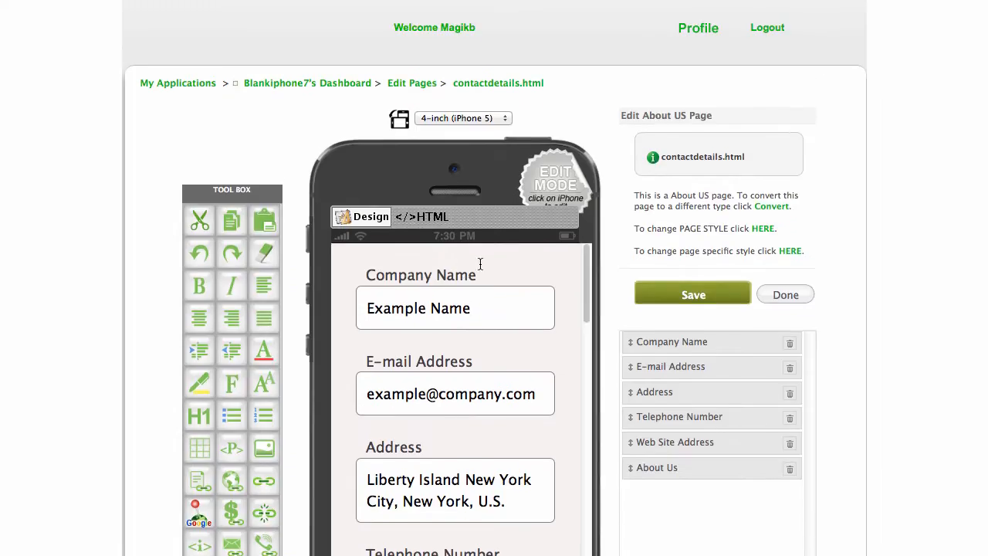
{"action": "scroll", "coordinate": [851, 217], "scroll_direction": "down", "scroll_amount": 3}
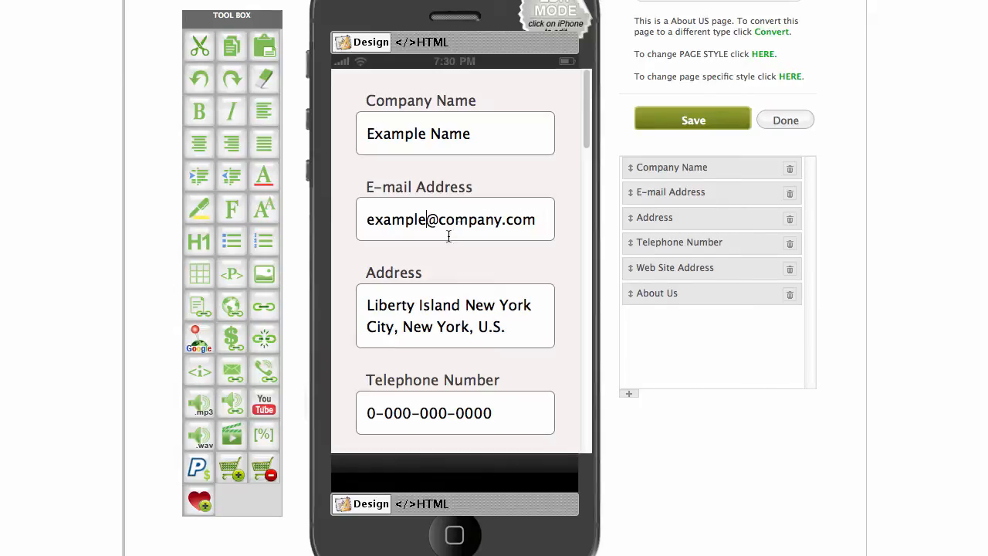
{"action": "scroll", "coordinate": [473, 279], "scroll_direction": "down", "scroll_amount": 3}
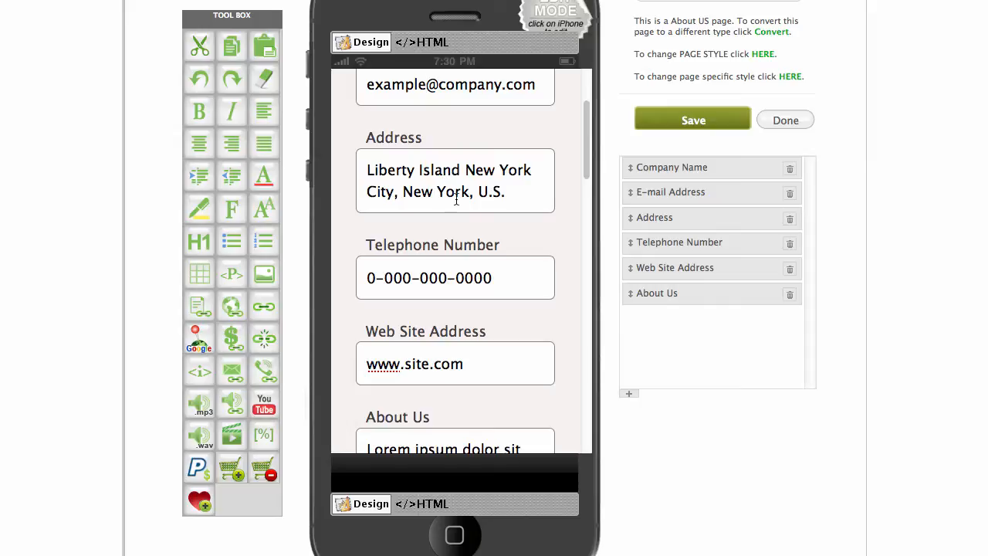
{"action": "scroll", "coordinate": [456, 199], "scroll_direction": "down", "scroll_amount": 2}
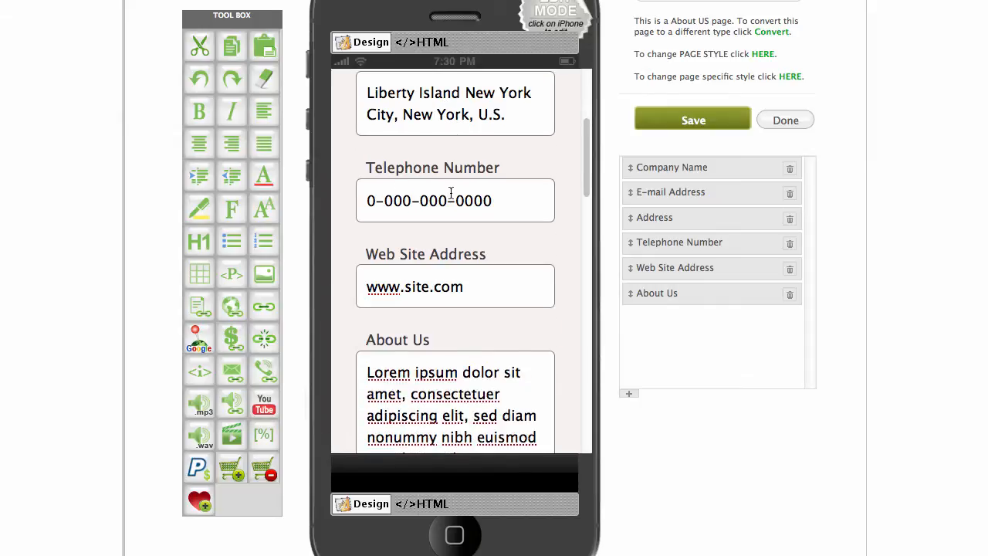
{"action": "scroll", "coordinate": [453, 193], "scroll_direction": "down", "scroll_amount": 2}
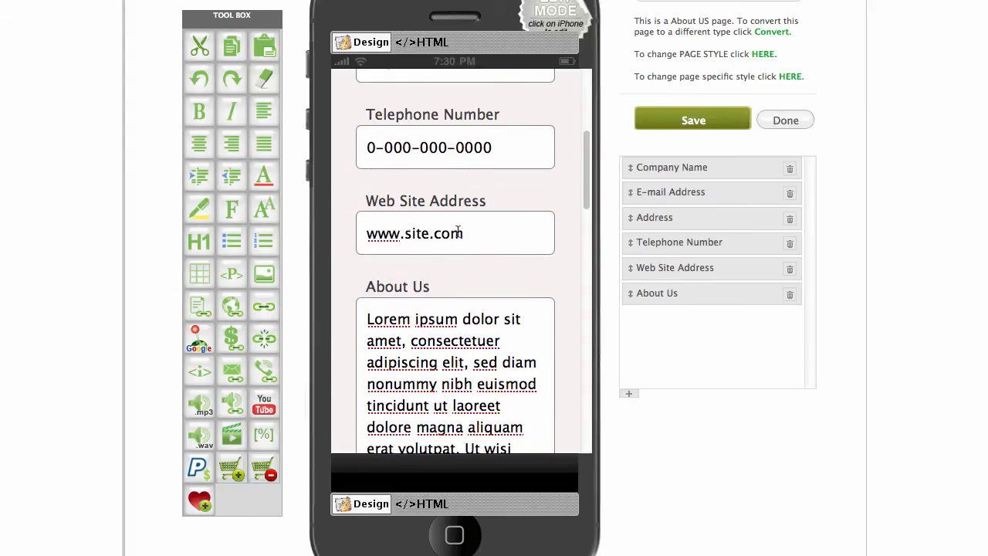
{"action": "scroll", "coordinate": [494, 155], "scroll_direction": "up", "scroll_amount": 5}
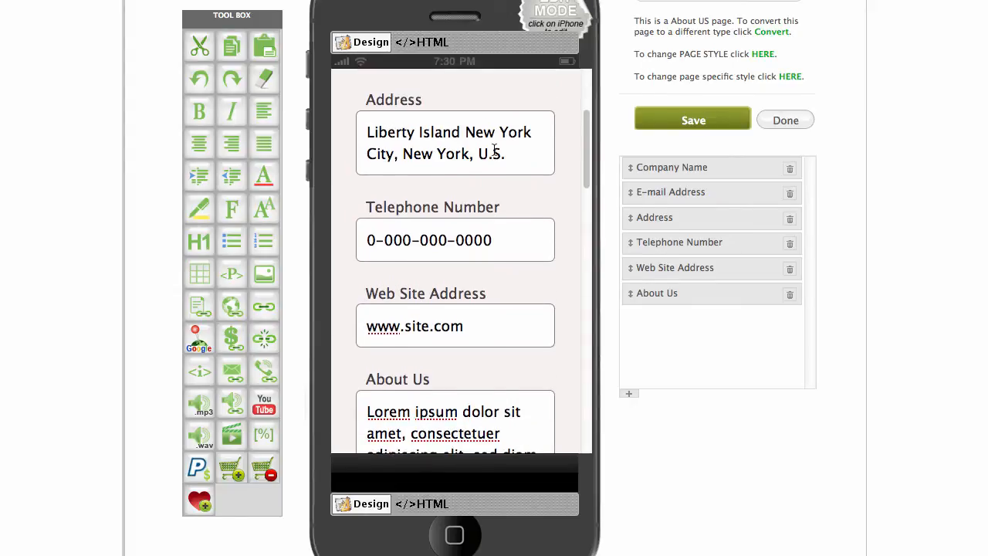
{"action": "scroll", "coordinate": [493, 150], "scroll_direction": "up", "scroll_amount": 2}
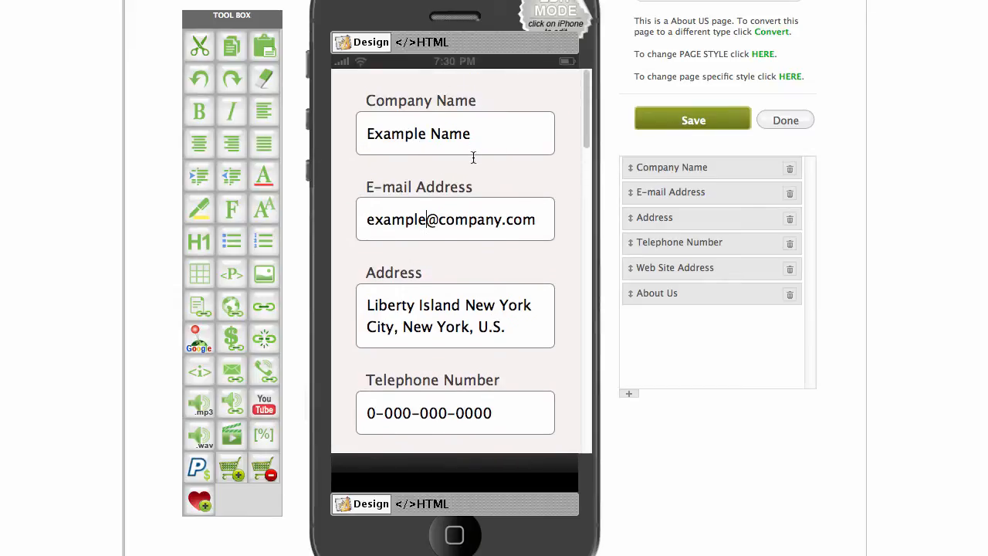
Set the Company Name entry's description to 'Apps Volcano', keeping the link scheme as '-'.
{"action": "left_click", "coordinate": [630, 169]}
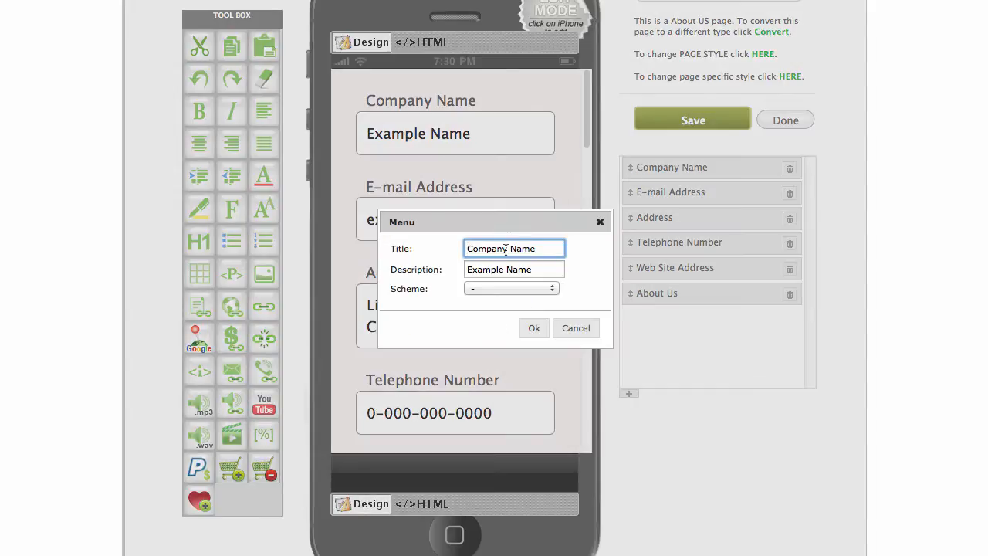
{"action": "left_click_drag", "start_coordinate": [542, 247], "coordinate": [448, 245]}
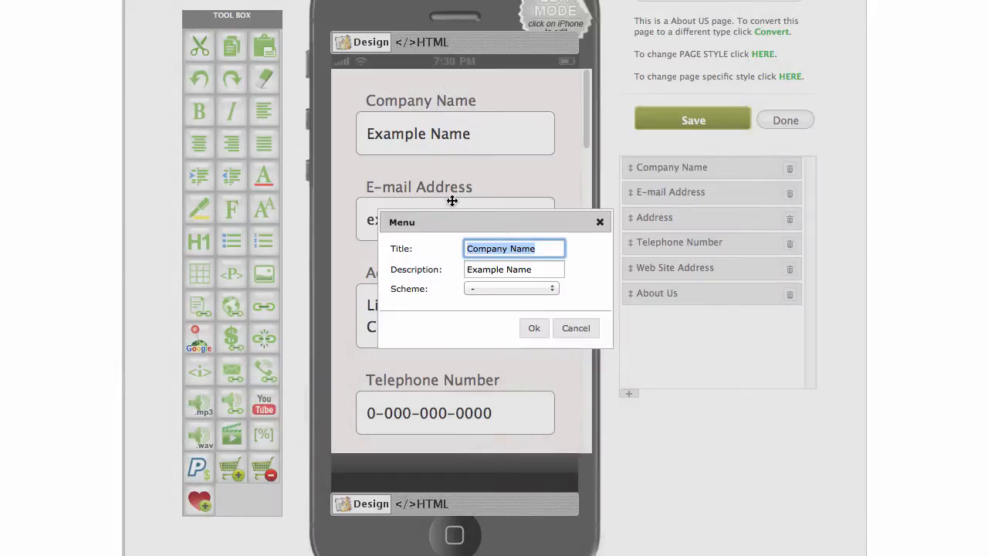
{"action": "left_click", "coordinate": [536, 269]}
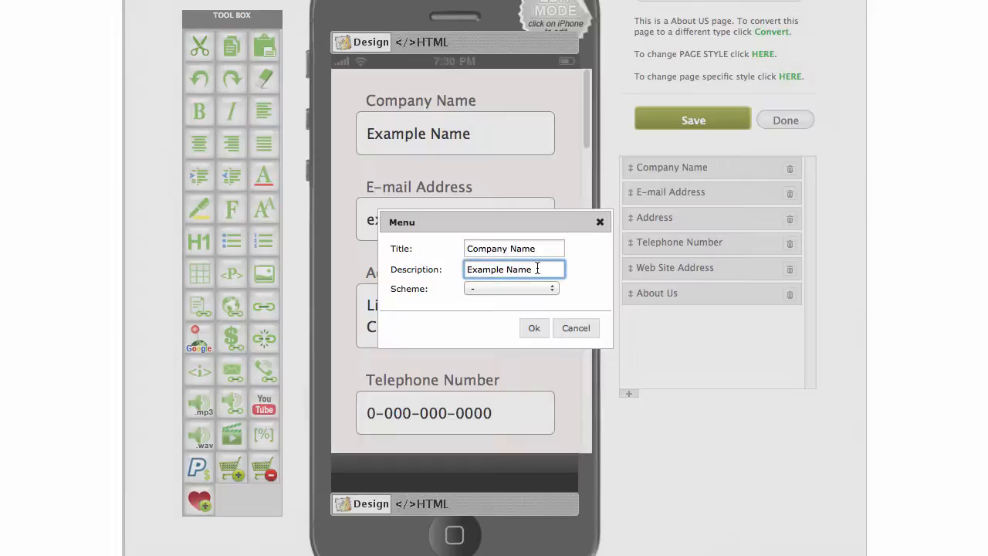
{"action": "left_click_drag", "start_coordinate": [537, 268], "coordinate": [416, 265]}
{"action": "type", "text": "Apps"}
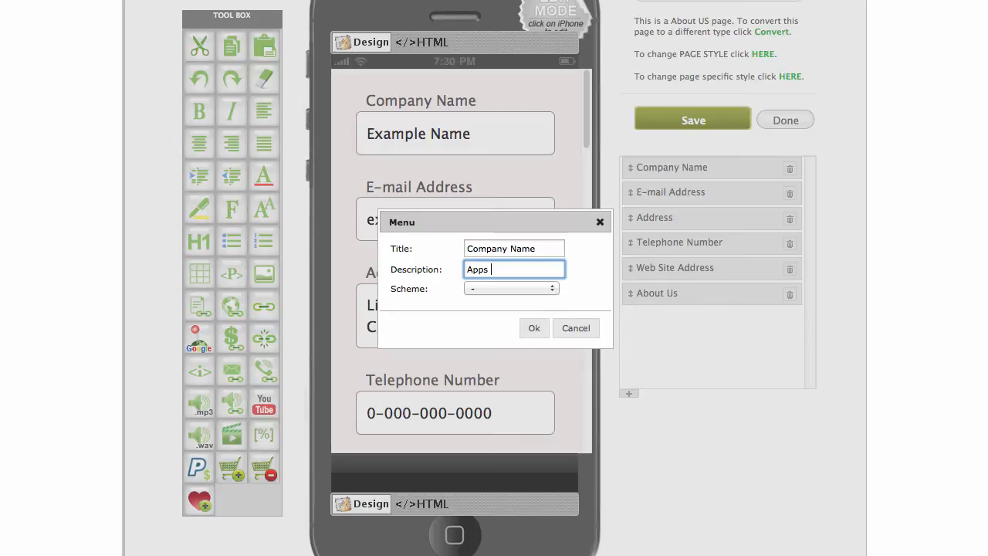
{"action": "type", "text": " Volcano"}
{"action": "left_click", "coordinate": [551, 288]}
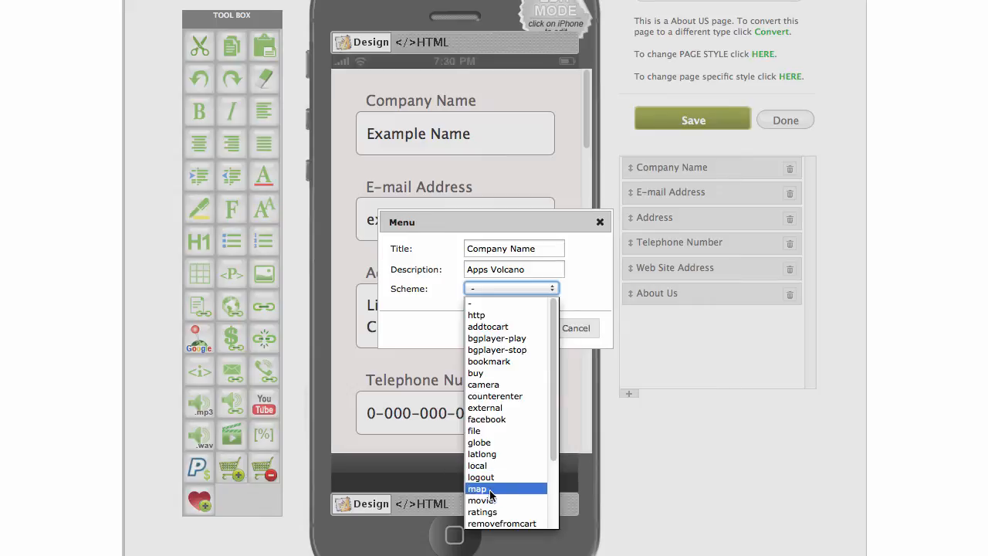
{"action": "scroll", "coordinate": [517, 463], "scroll_direction": "down", "scroll_amount": 2}
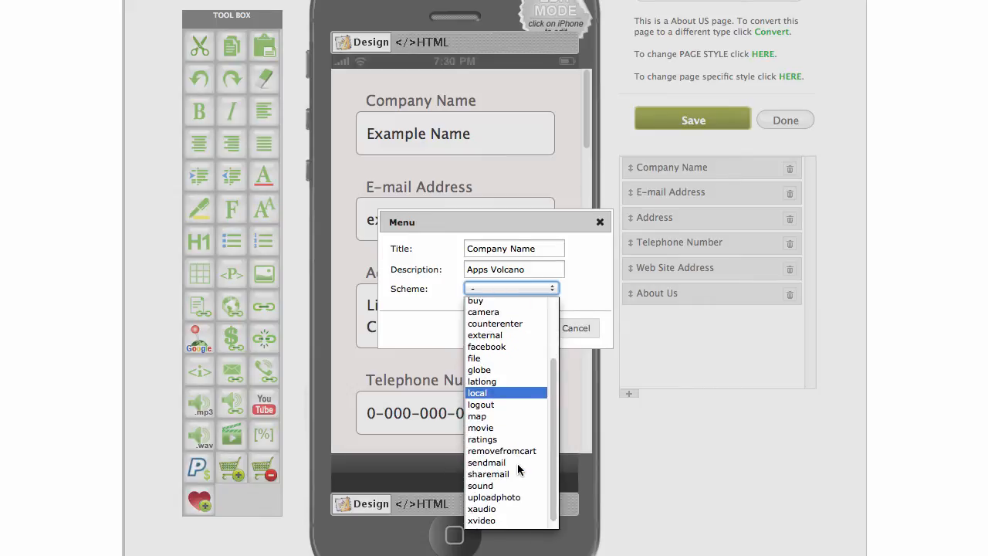
{"action": "scroll", "coordinate": [519, 482], "scroll_direction": "down", "scroll_amount": 1}
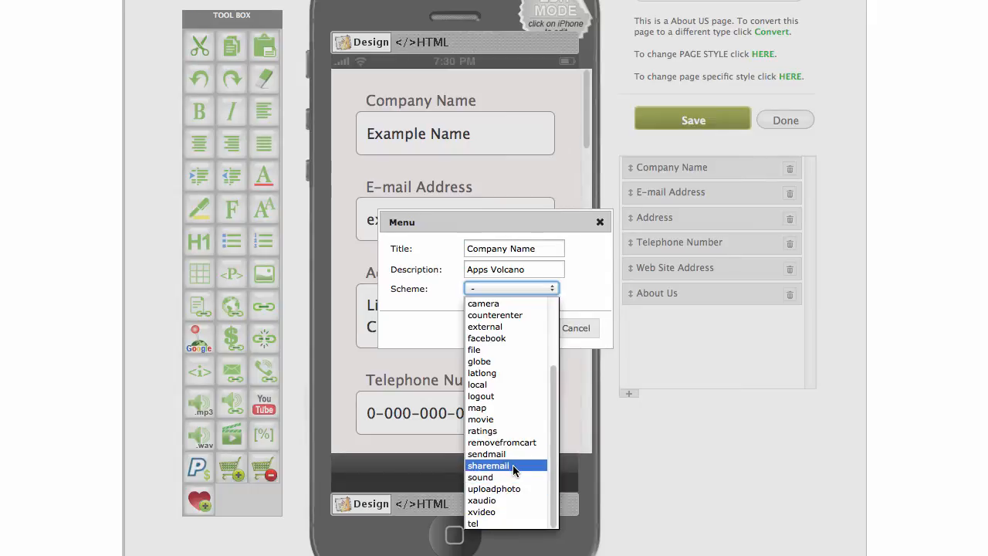
{"action": "left_click", "coordinate": [579, 243]}
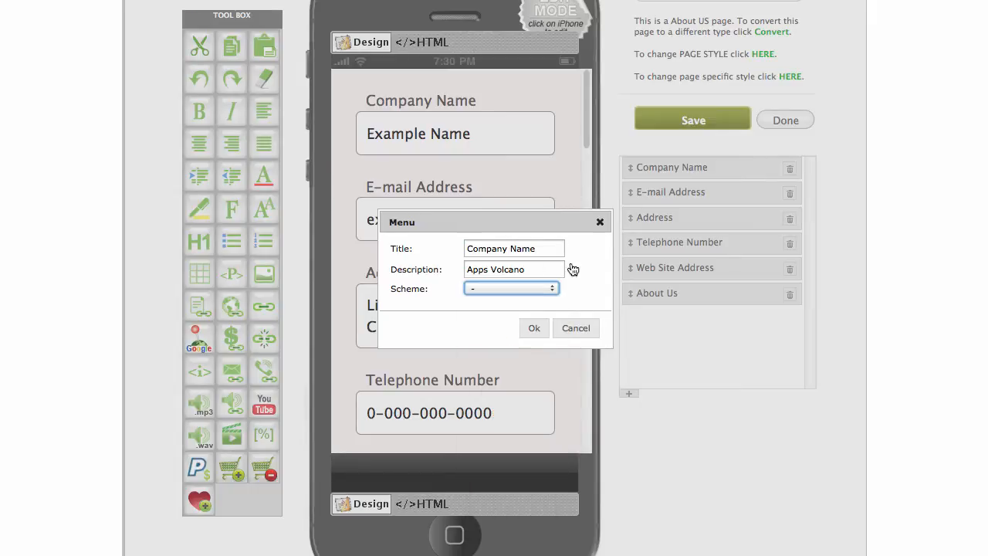
{"action": "left_click", "coordinate": [536, 329]}
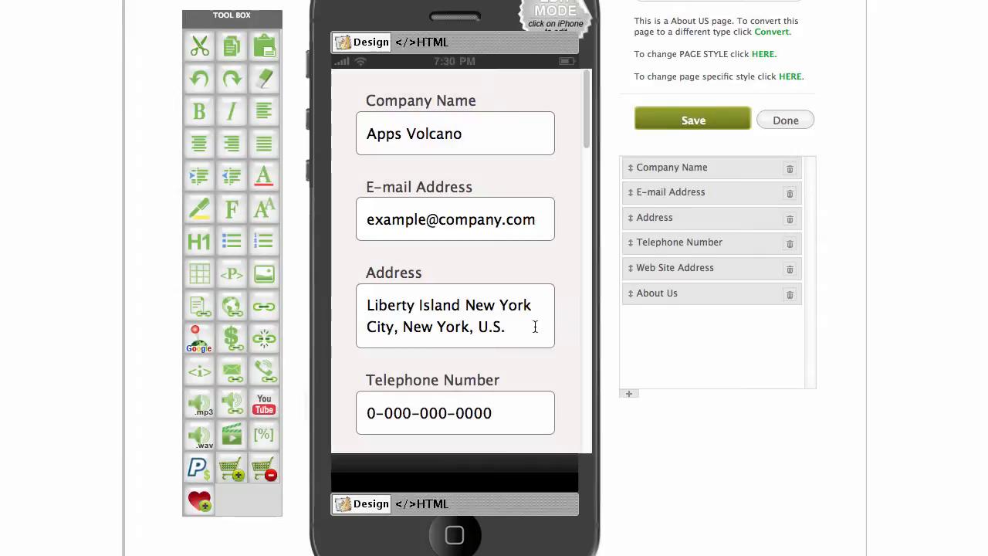
{"action": "left_click", "coordinate": [630, 193]}
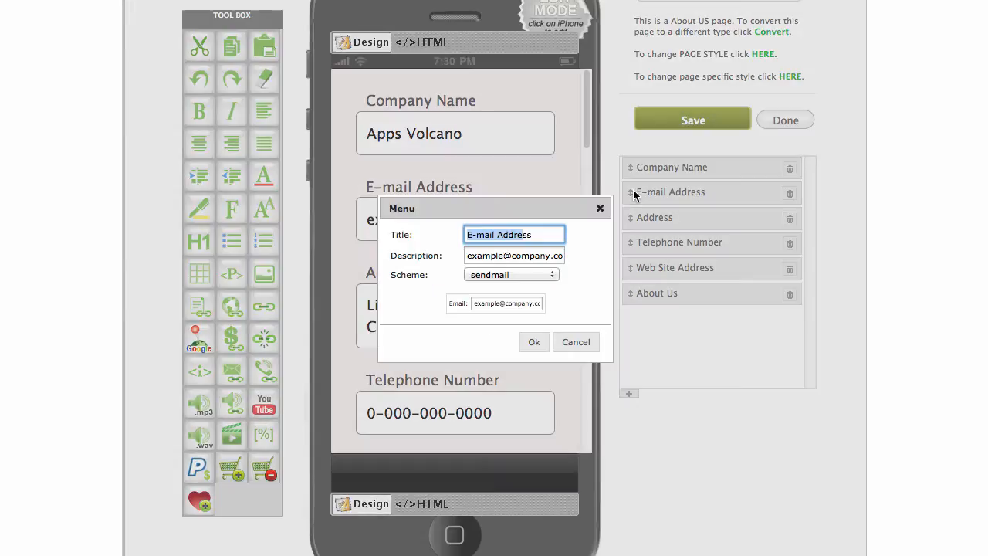
Leave the E-mail Address entry unchanged, then save contactdetails.html and return to Edit Pages.
{"action": "left_click", "coordinate": [513, 256]}
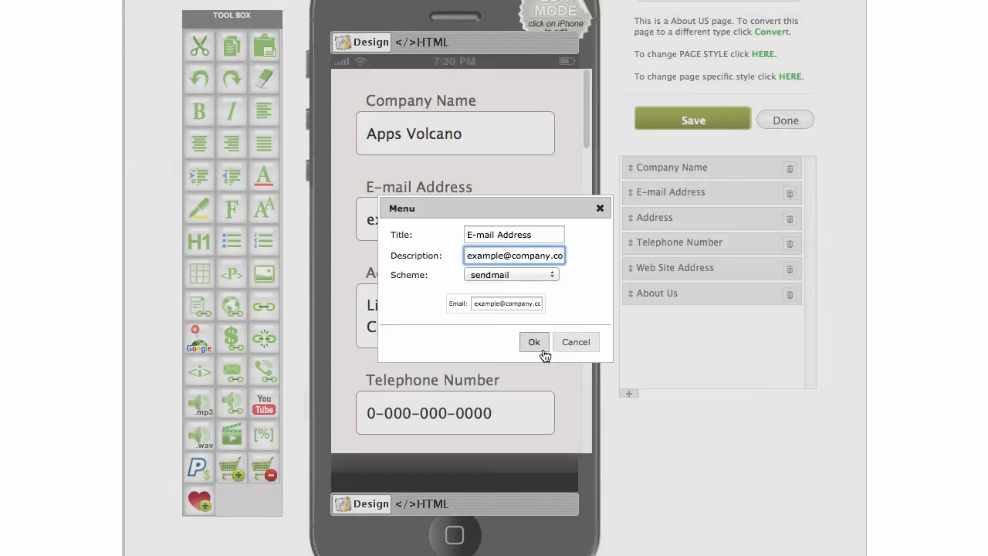
{"action": "left_click", "coordinate": [535, 342]}
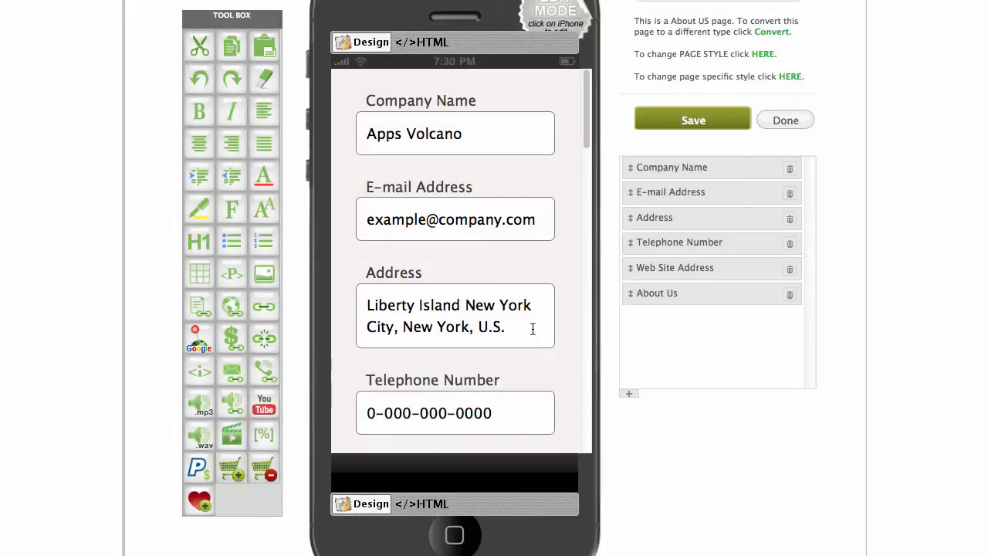
{"action": "scroll", "coordinate": [520, 252], "scroll_direction": "down", "scroll_amount": 10}
{"action": "scroll", "coordinate": [520, 252], "scroll_direction": "up", "scroll_amount": 10}
{"action": "left_click_drag", "start_coordinate": [368, 100], "coordinate": [458, 93]}
{"action": "left_click", "coordinate": [473, 100]}
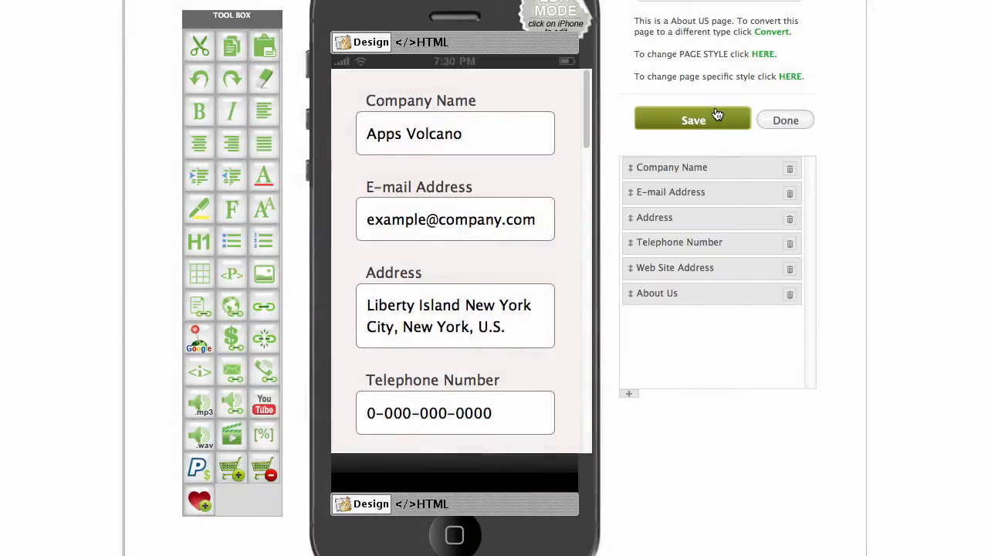
{"action": "left_click", "coordinate": [714, 116]}
{"action": "left_click", "coordinate": [768, 124]}
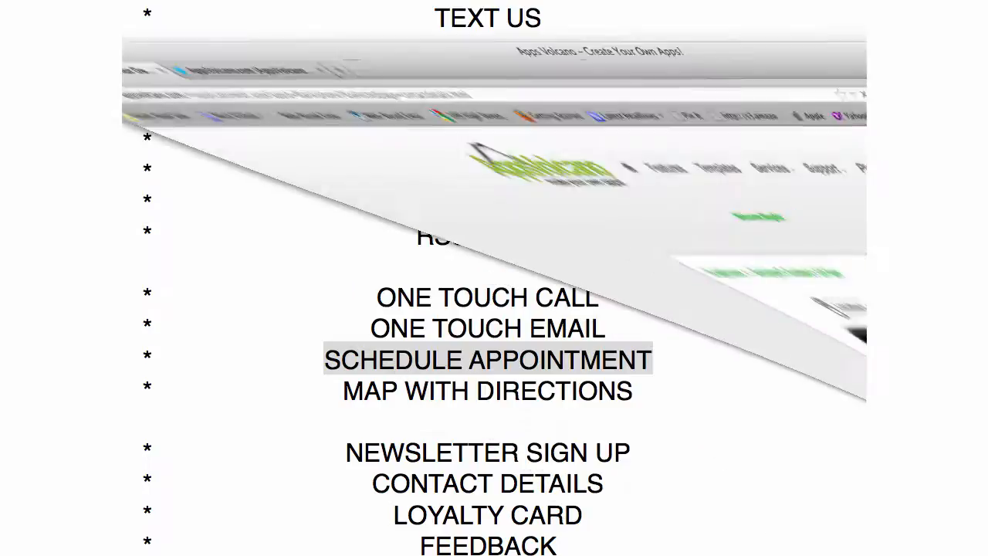
Start a new page using the Loyalty type under Scaner Page Types.
{"action": "scroll", "coordinate": [589, 364], "scroll_direction": "down", "scroll_amount": 1}
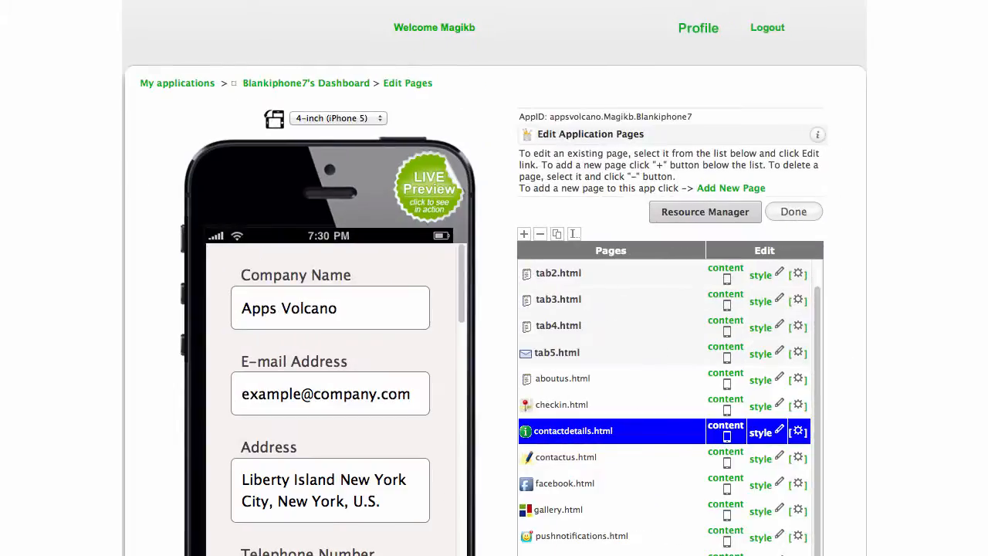
{"action": "left_click", "coordinate": [730, 189]}
{"action": "scroll", "coordinate": [602, 135], "scroll_direction": "down", "scroll_amount": 20}
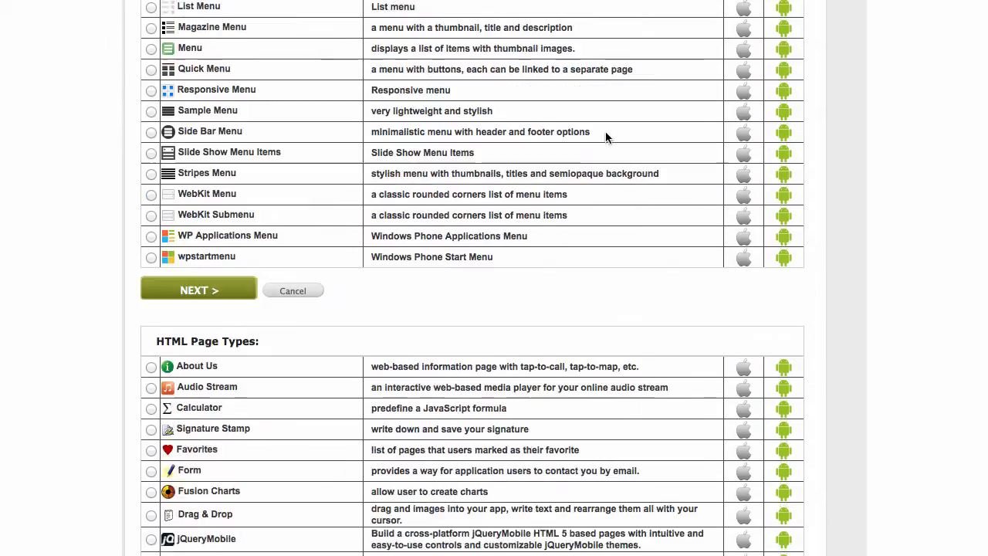
{"action": "scroll", "coordinate": [605, 135], "scroll_direction": "down", "scroll_amount": 10}
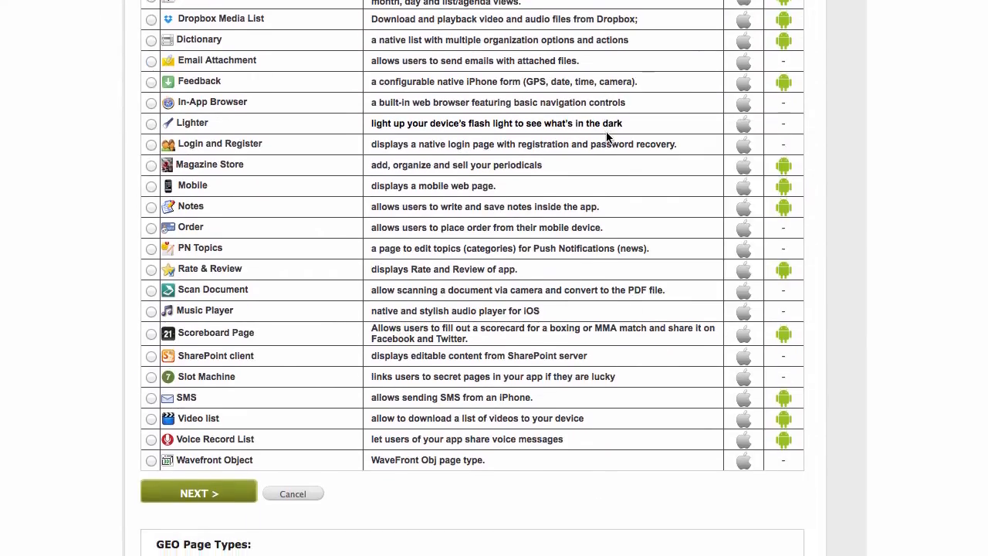
{"action": "scroll", "coordinate": [606, 135], "scroll_direction": "down", "scroll_amount": 9}
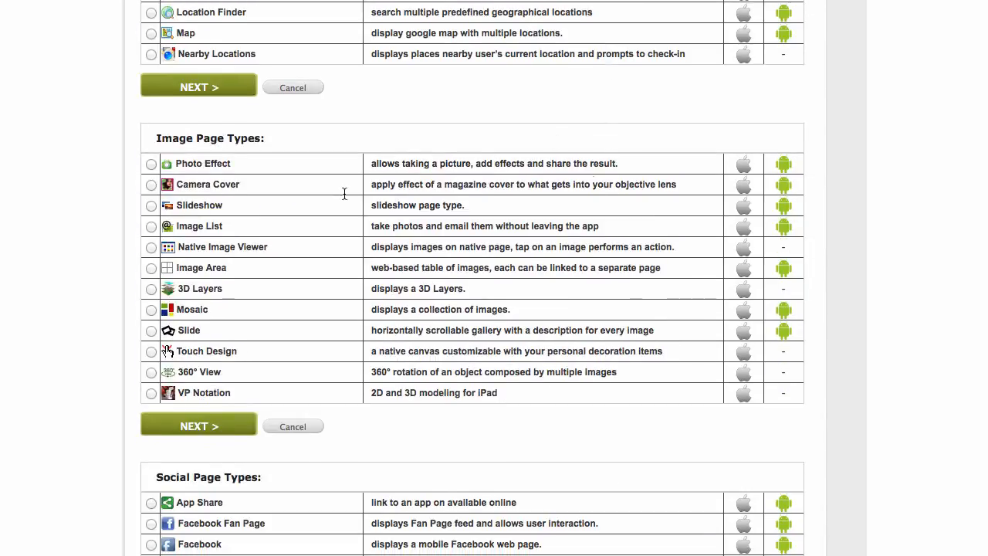
{"action": "scroll", "coordinate": [591, 161], "scroll_direction": "down", "scroll_amount": 10}
{"action": "scroll", "coordinate": [591, 167], "scroll_direction": "down", "scroll_amount": 9}
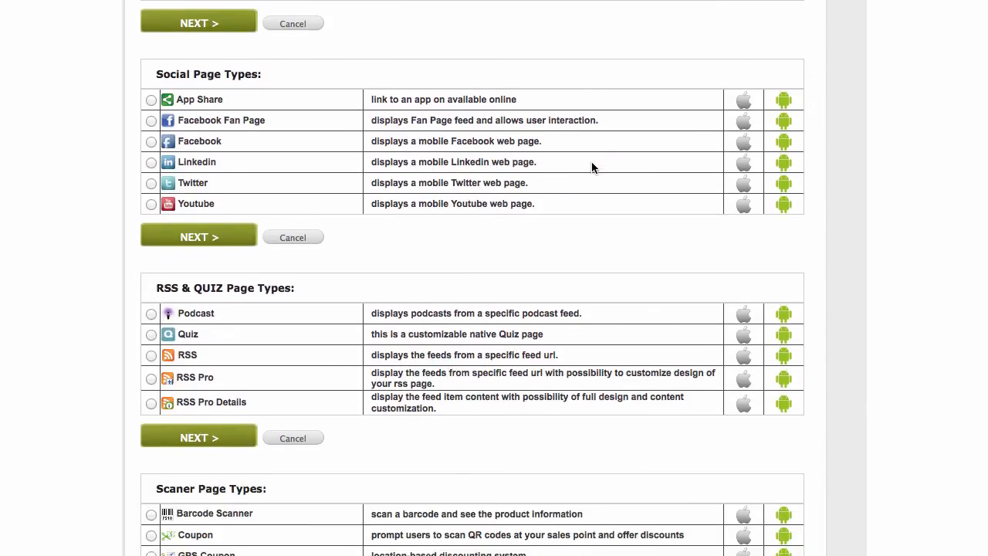
{"action": "left_click", "coordinate": [151, 374]}
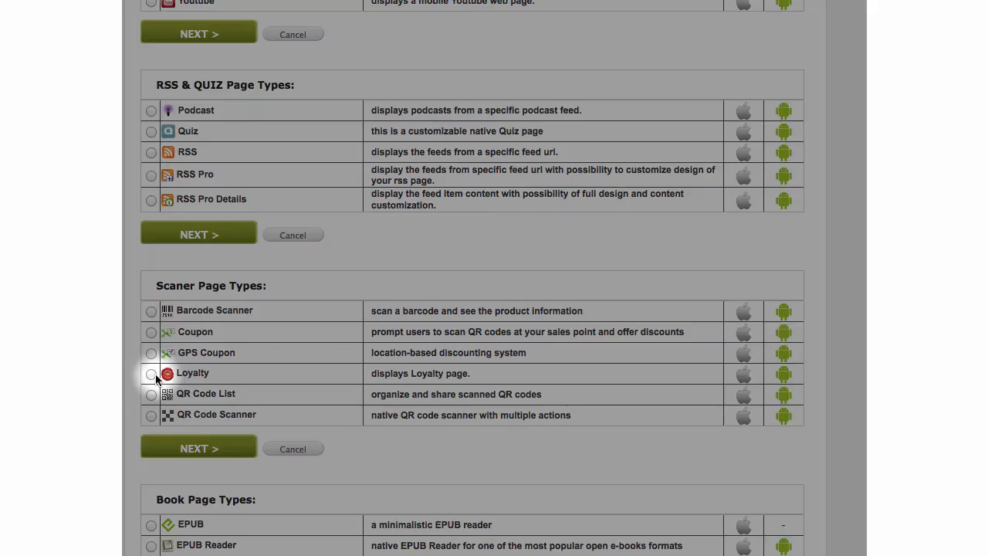
{"action": "left_click", "coordinate": [194, 460]}
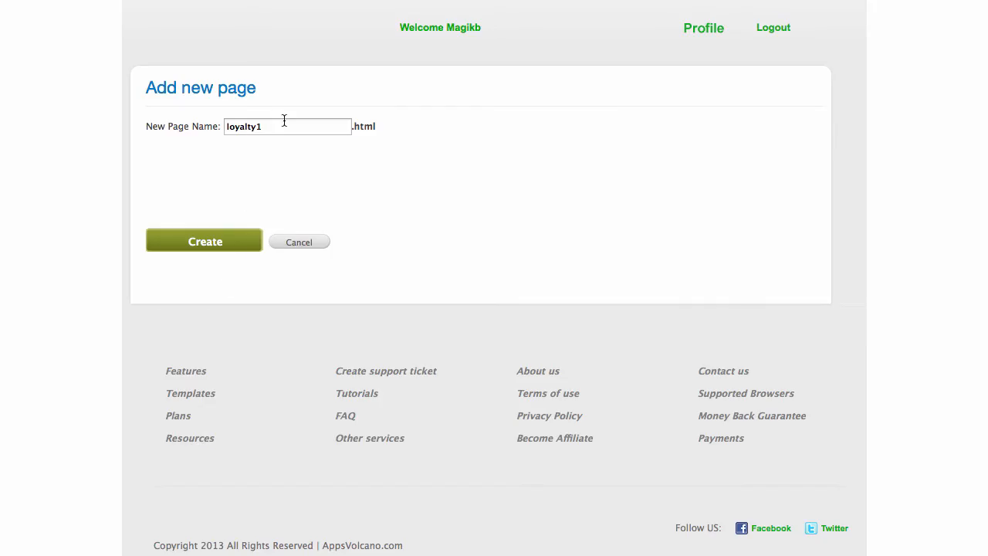
Name the new page loyaltycard and create it.
{"action": "left_click", "coordinate": [287, 123]}
{"action": "key", "text": "BackSpace"}
{"action": "type", "text": "card"}
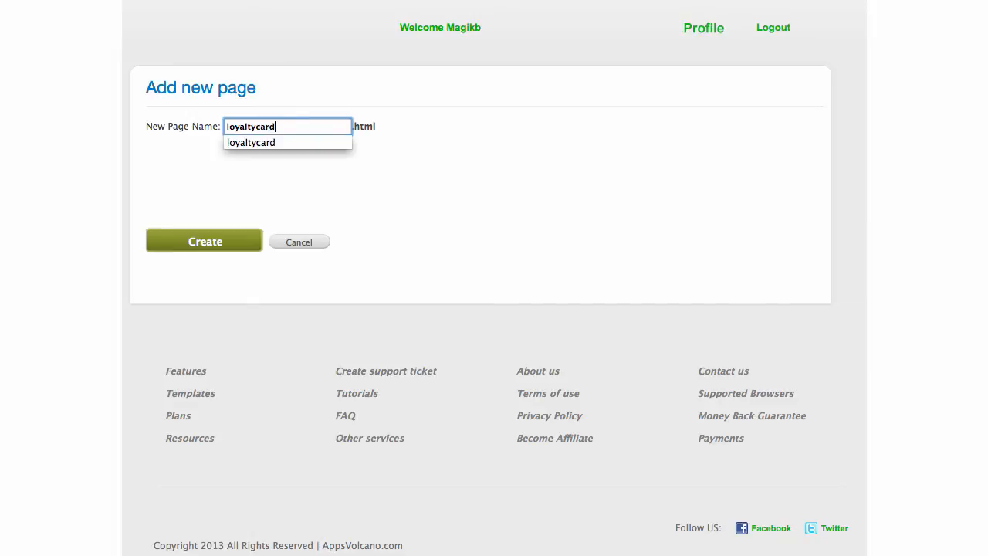
{"action": "left_click", "coordinate": [210, 242]}
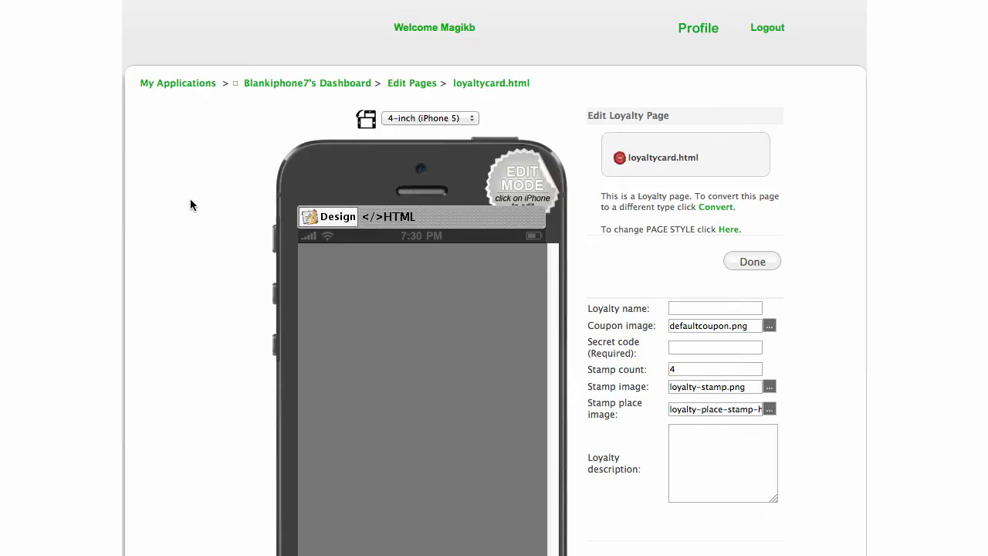
Save loyaltycard.html with its default content and return to Edit Application Pages.
{"action": "scroll", "coordinate": [843, 170], "scroll_direction": "down", "scroll_amount": 3}
{"action": "scroll", "coordinate": [843, 168], "scroll_direction": "down", "scroll_amount": 1}
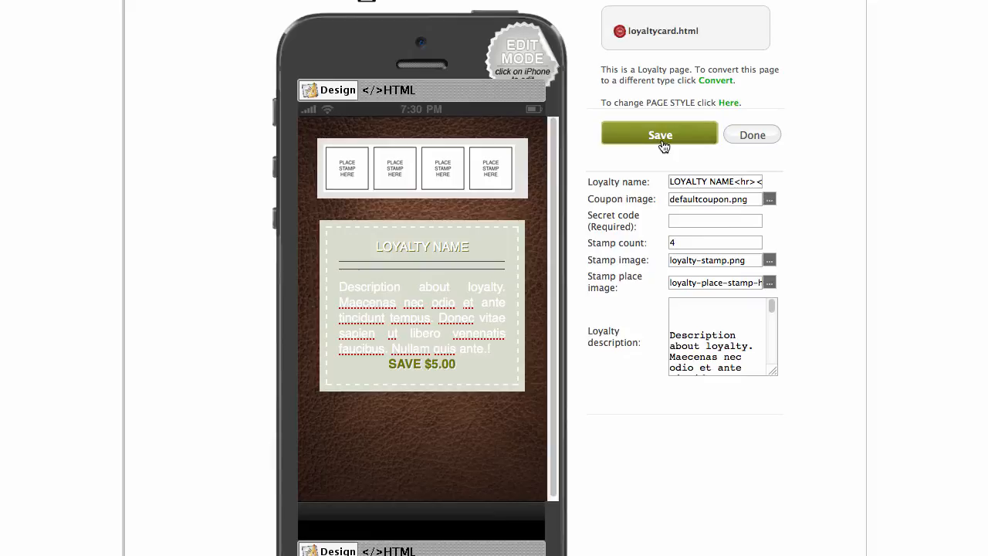
{"action": "scroll", "coordinate": [809, 133], "scroll_direction": "up", "scroll_amount": 3}
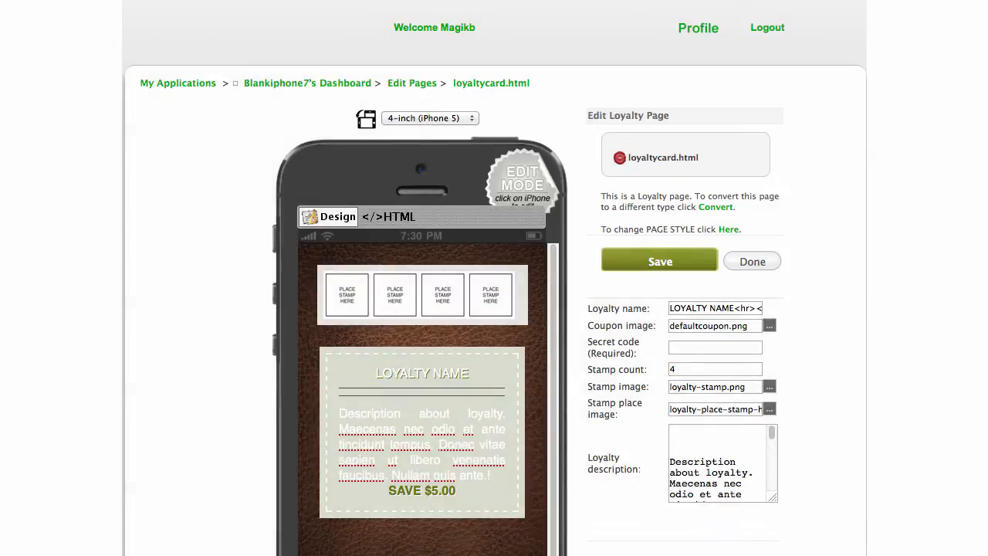
{"action": "scroll", "coordinate": [779, 196], "scroll_direction": "down", "scroll_amount": 3}
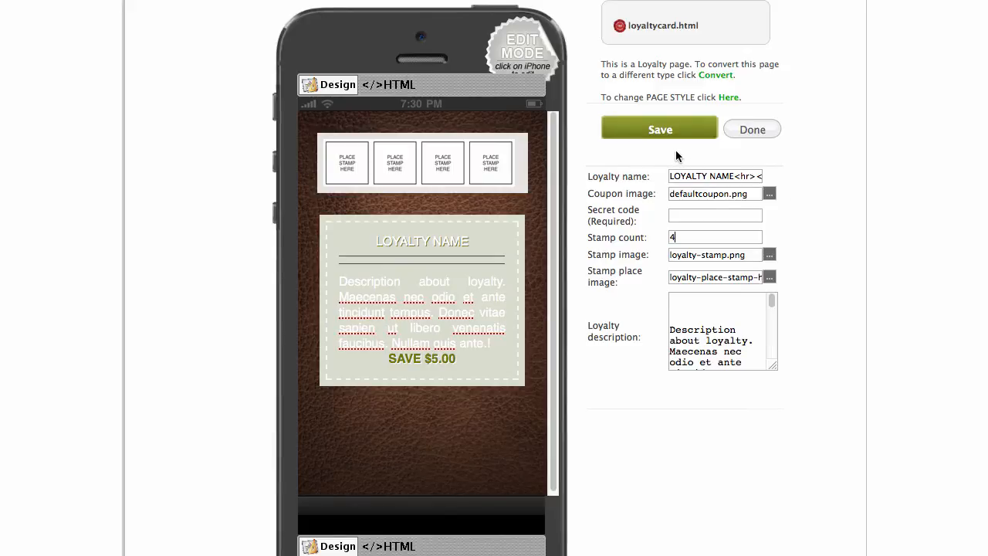
{"action": "left_click", "coordinate": [670, 128]}
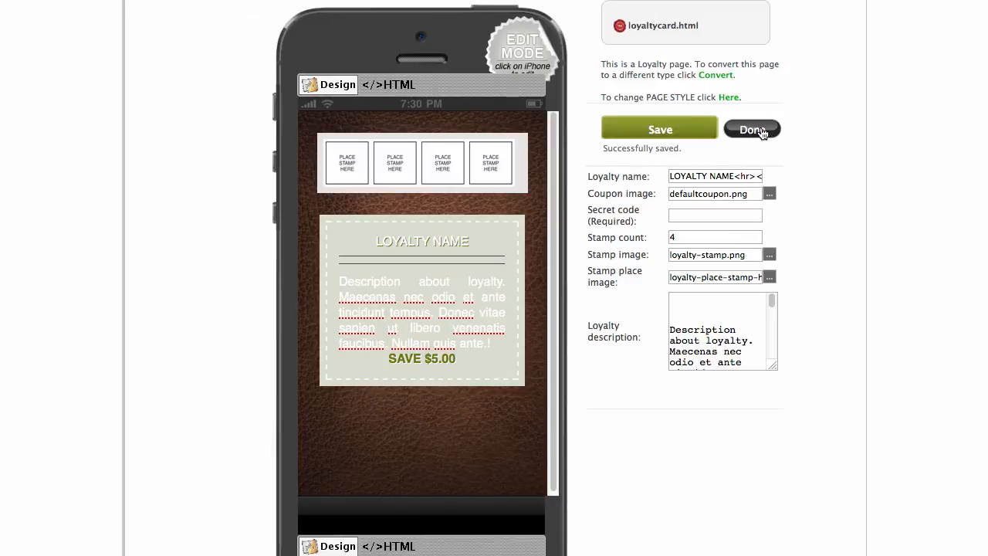
{"action": "left_click", "coordinate": [755, 131]}
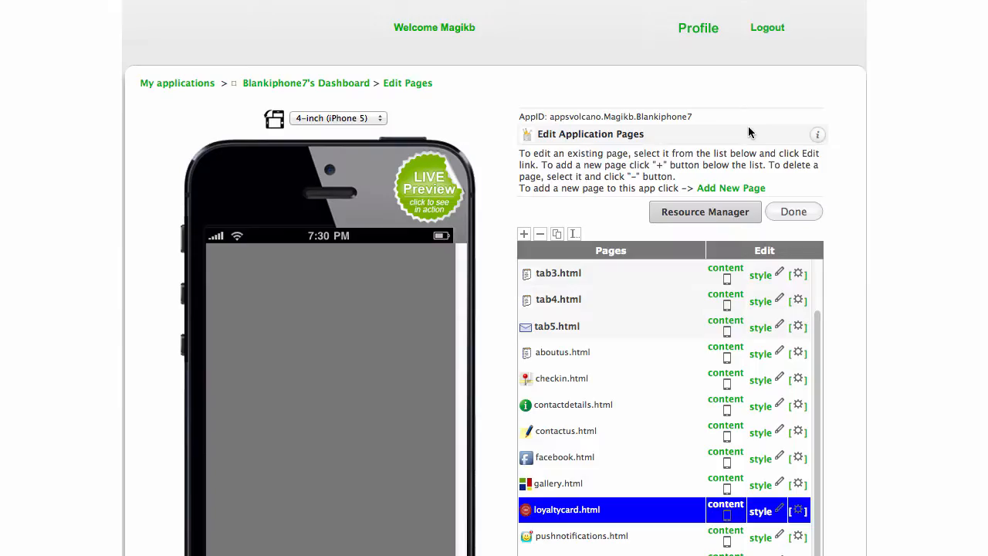
{"action": "scroll", "coordinate": [748, 133], "scroll_direction": "down", "scroll_amount": 5}
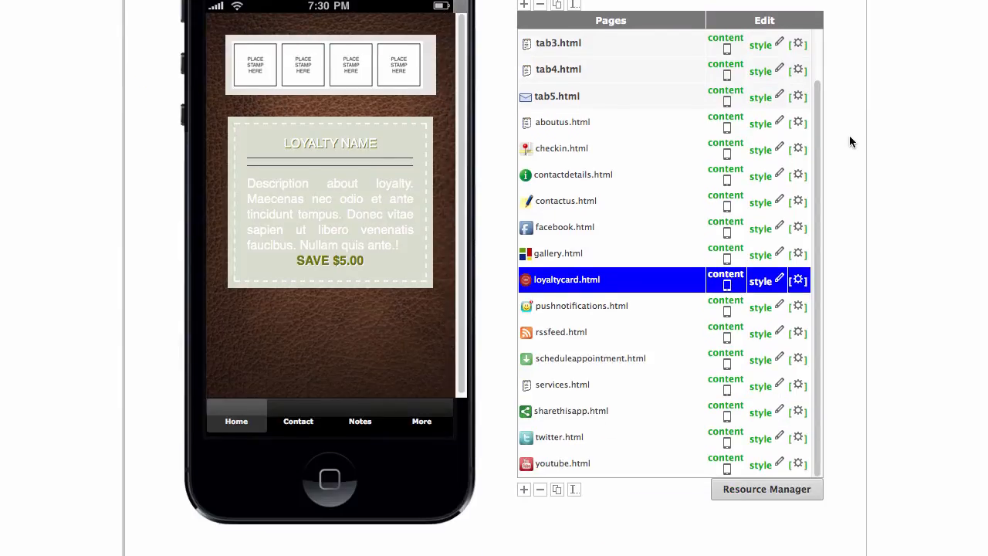
{"action": "scroll", "coordinate": [849, 135], "scroll_direction": "up", "scroll_amount": 3}
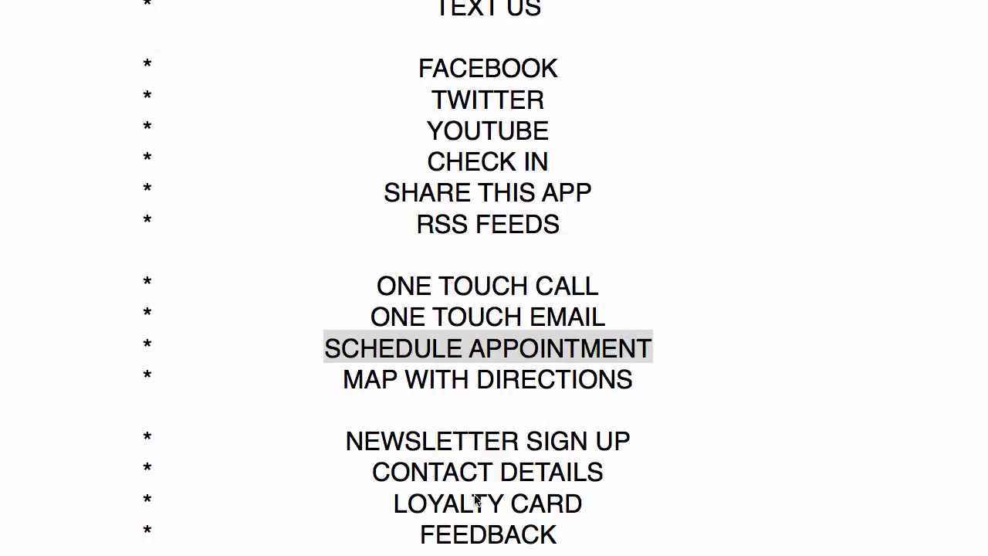
{"action": "left_click", "coordinate": [534, 534]}
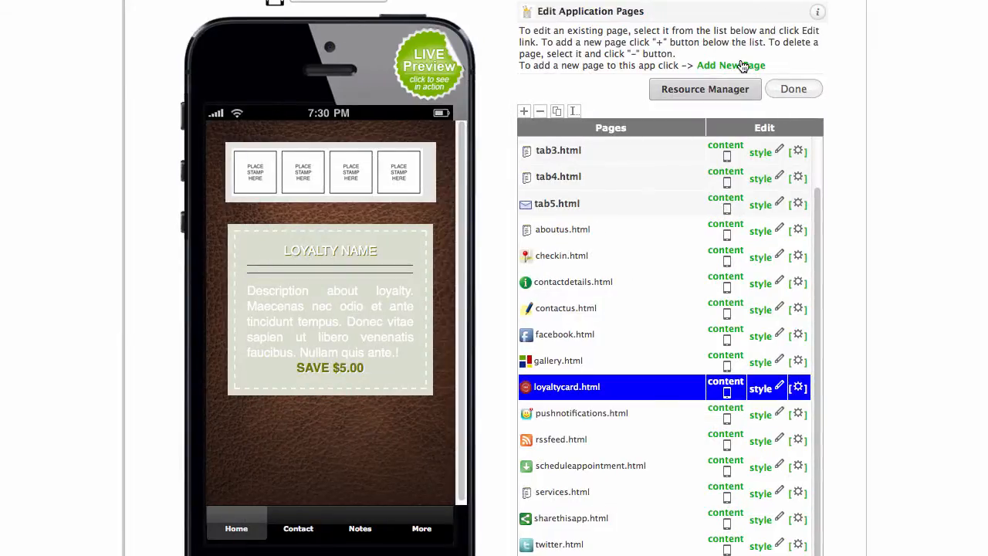
Start another new page and choose the Feedback native page type.
{"action": "left_click", "coordinate": [742, 66]}
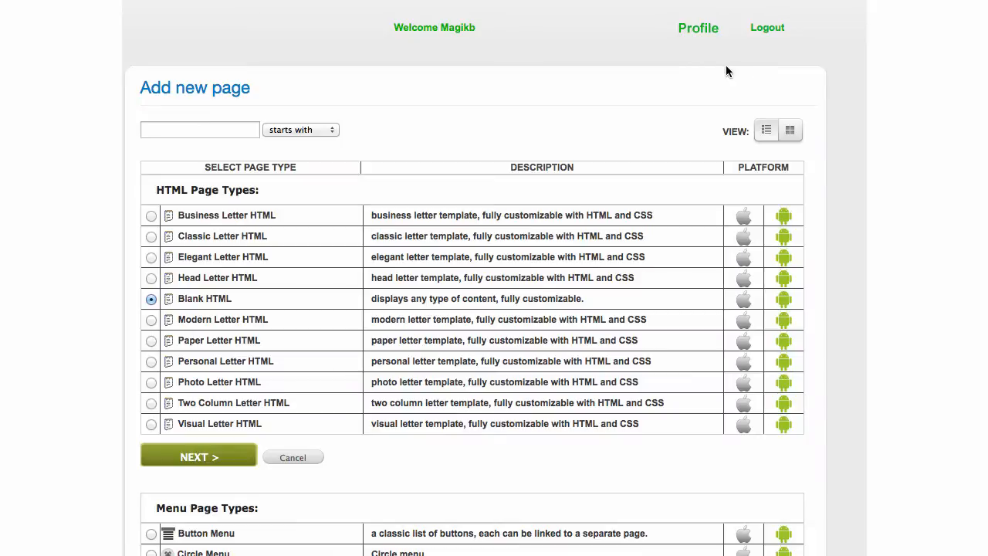
{"action": "scroll", "coordinate": [726, 71], "scroll_direction": "down", "scroll_amount": 5}
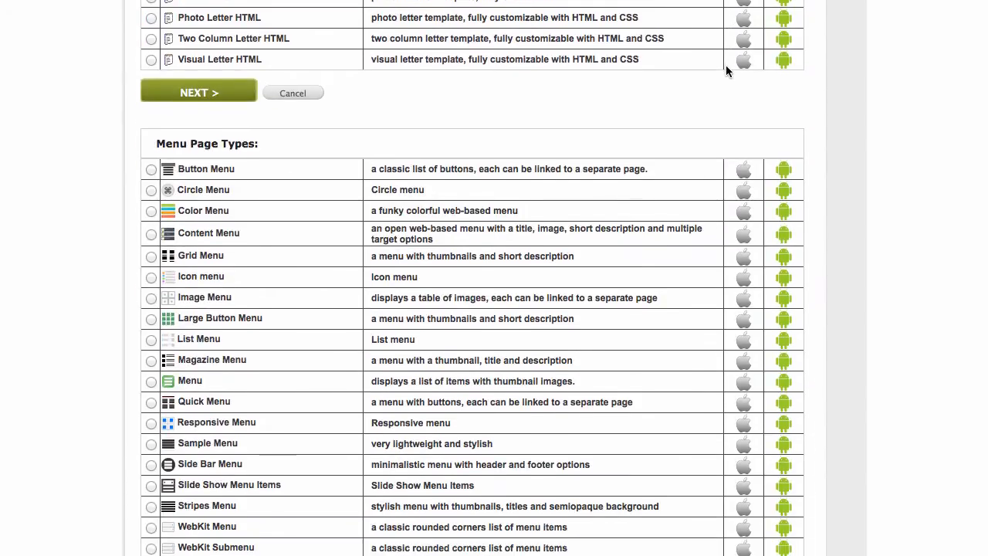
{"action": "scroll", "coordinate": [726, 71], "scroll_direction": "down", "scroll_amount": 4}
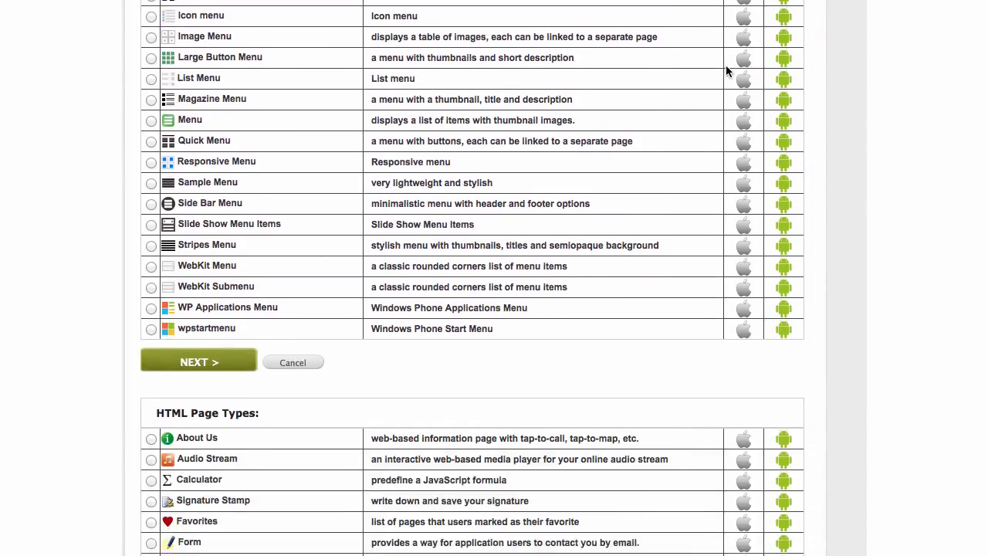
{"action": "scroll", "coordinate": [727, 68], "scroll_direction": "down", "scroll_amount": 7}
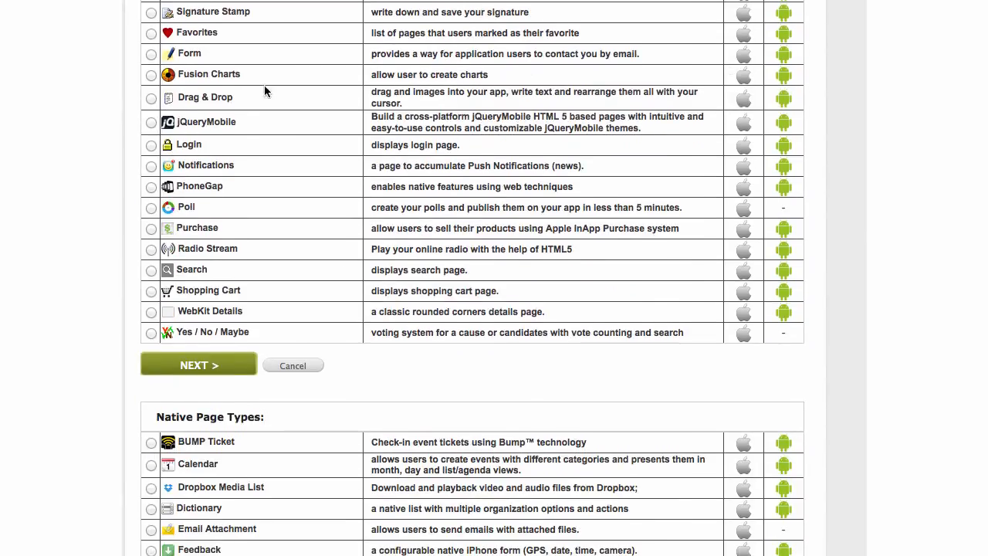
{"action": "scroll", "coordinate": [337, 205], "scroll_direction": "down", "scroll_amount": 1}
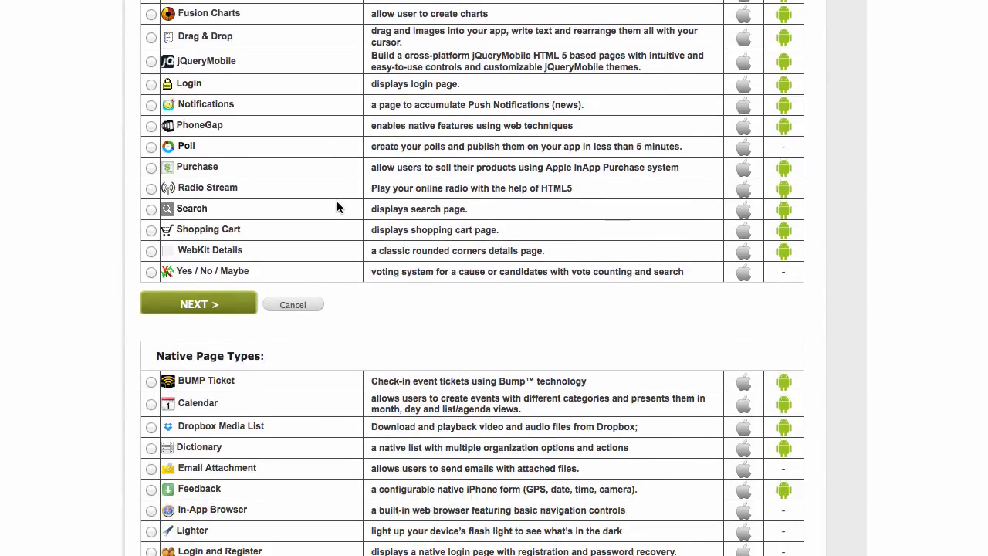
{"action": "mouse_move", "coordinate": [336, 207]}
{"action": "scroll", "coordinate": [336, 207], "scroll_direction": "up", "scroll_amount": 1}
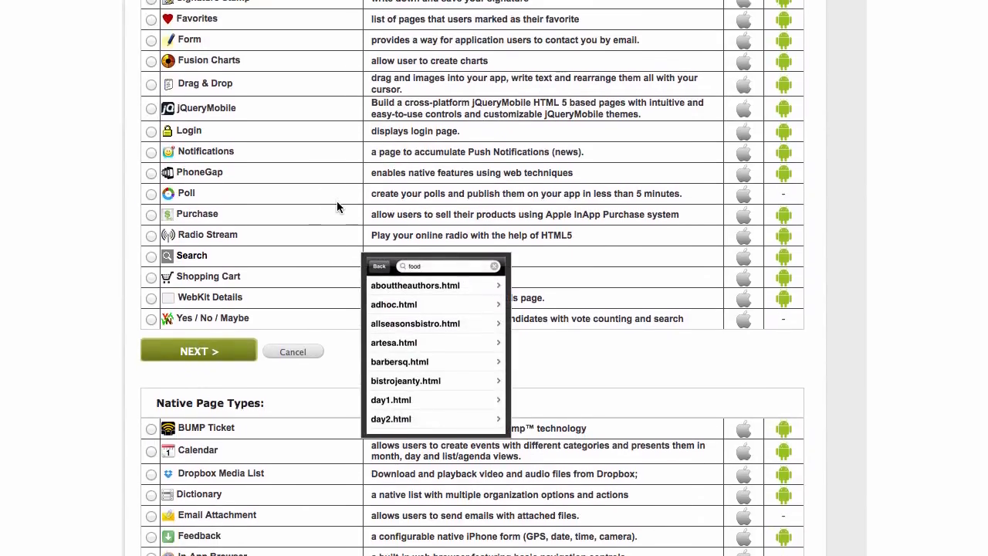
{"action": "scroll", "coordinate": [237, 186], "scroll_direction": "up", "scroll_amount": 2}
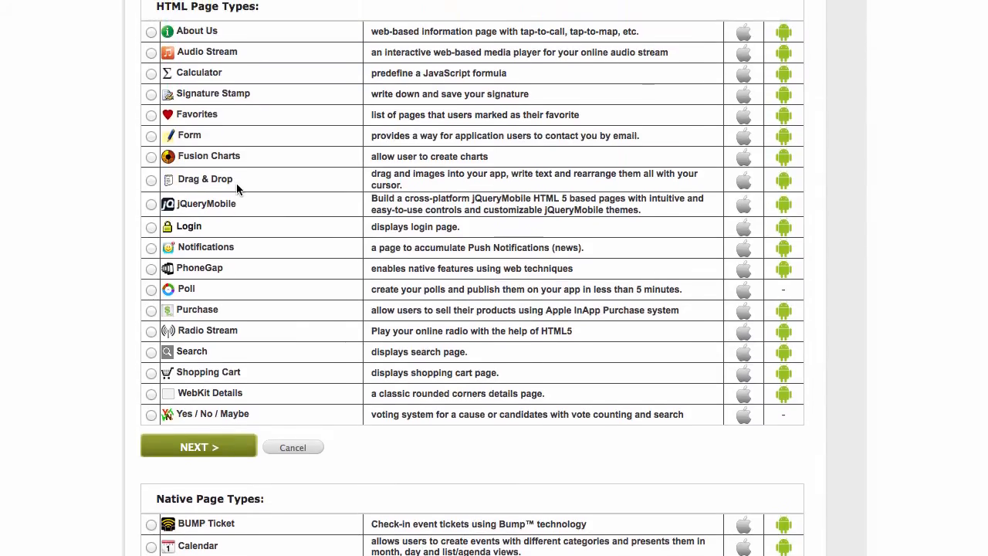
{"action": "mouse_move", "coordinate": [237, 186]}
{"action": "scroll", "coordinate": [236, 192], "scroll_direction": "down", "scroll_amount": 7}
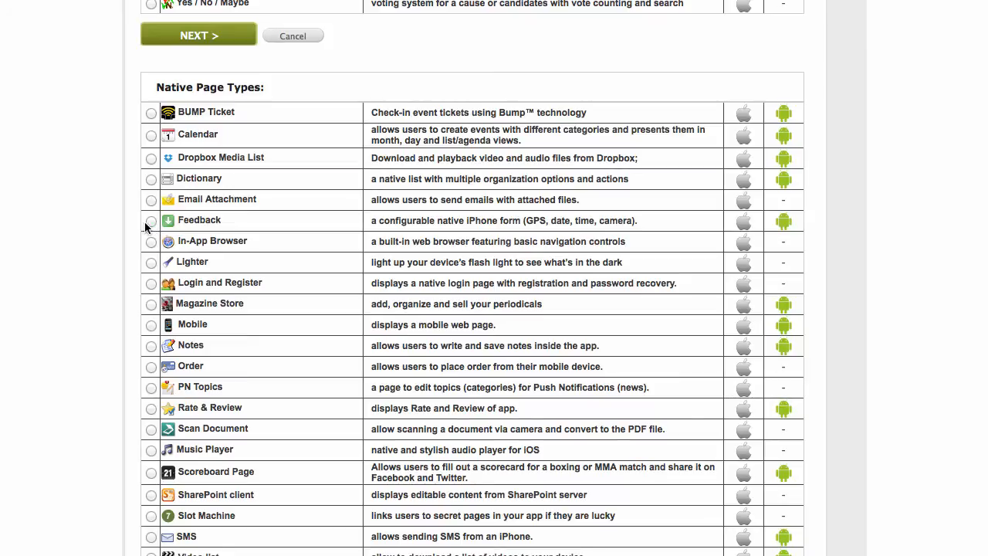
{"action": "left_click", "coordinate": [151, 221]}
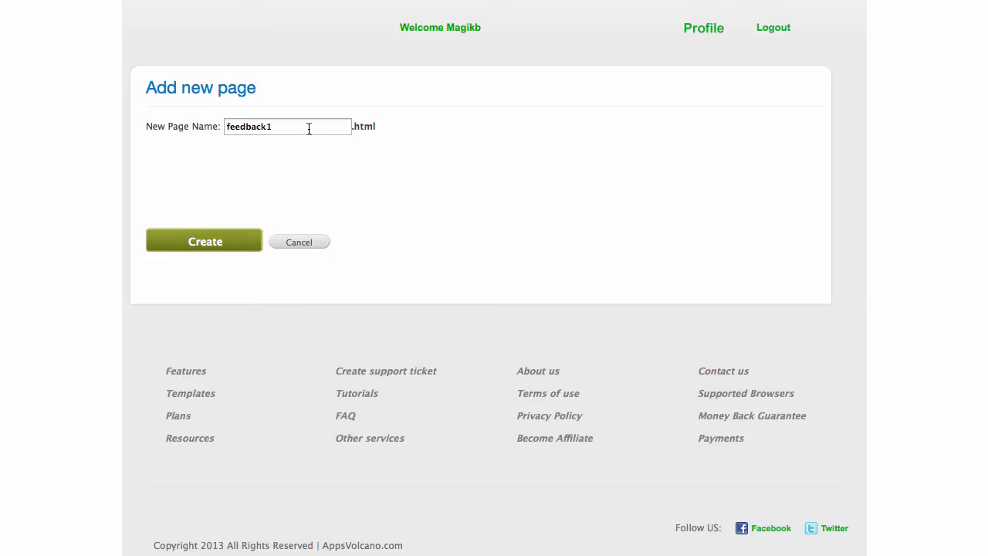
Name the page feedback.html by dropping the trailing 1, and create it.
{"action": "left_click", "coordinate": [309, 129]}
{"action": "key", "text": "BackSpace"}
{"action": "left_click", "coordinate": [455, 169]}
{"action": "left_click", "coordinate": [203, 242]}
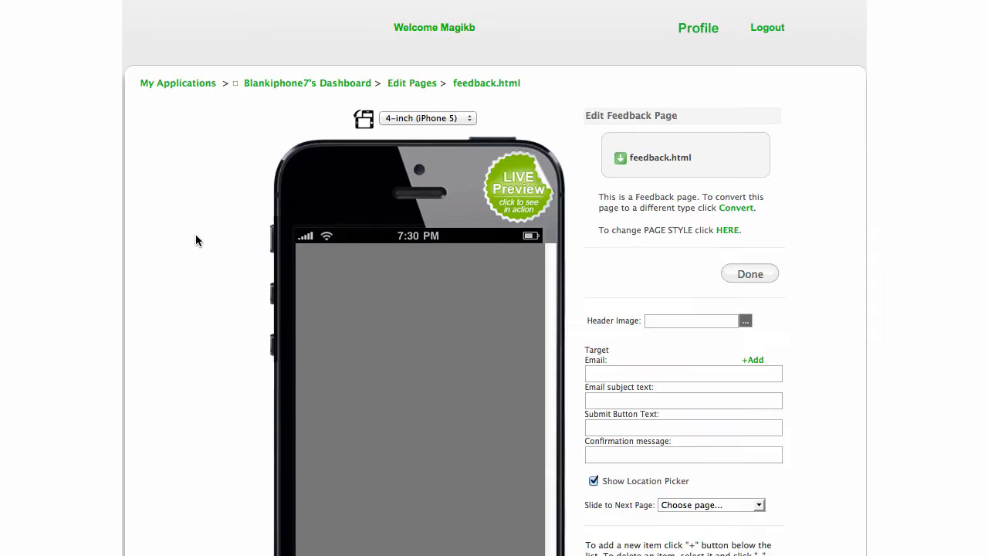
Review the feedback form fields, save the page, and return to the Edit Application Pages list.
{"action": "scroll", "coordinate": [714, 186], "scroll_direction": "down", "scroll_amount": 3}
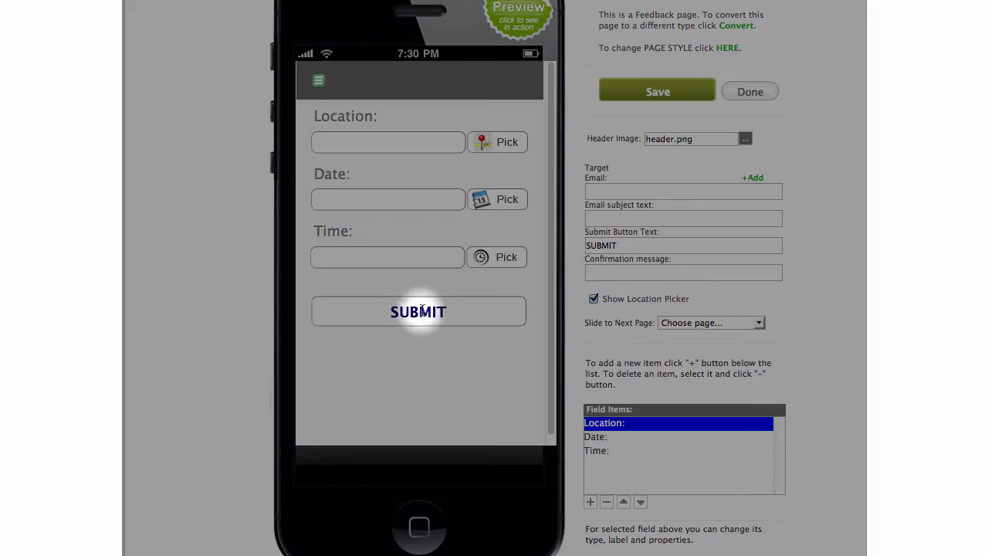
{"action": "scroll", "coordinate": [789, 260], "scroll_direction": "down", "scroll_amount": 7}
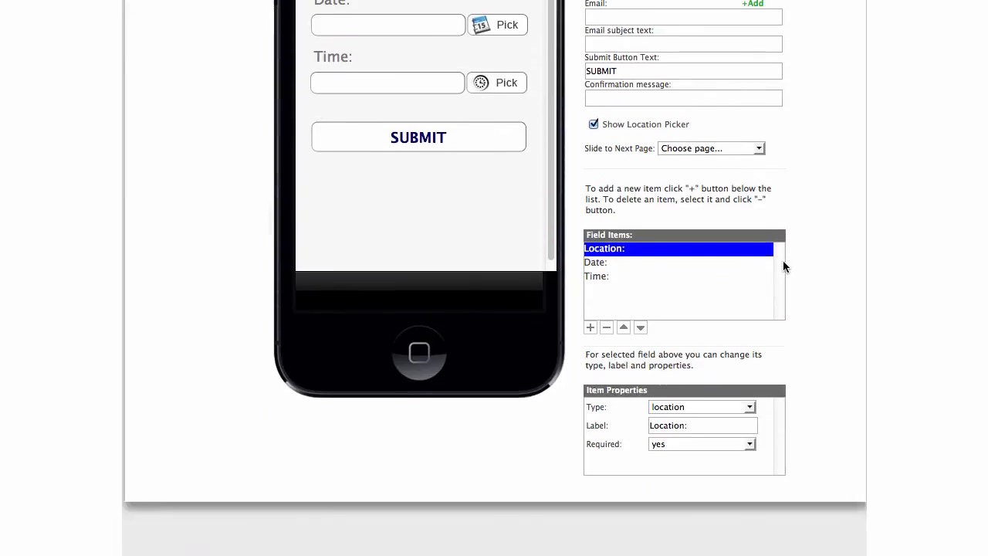
{"action": "scroll", "coordinate": [788, 177], "scroll_direction": "up", "scroll_amount": 3}
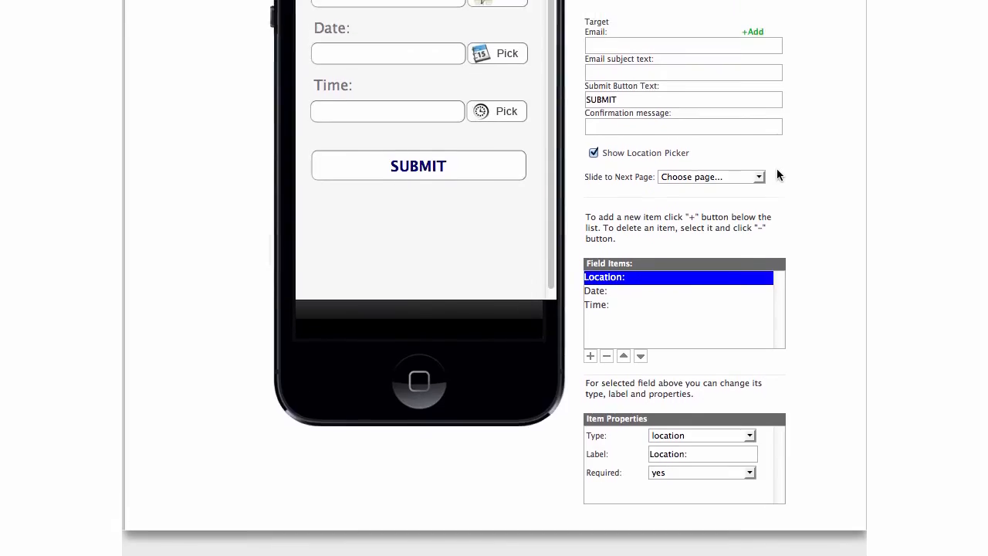
{"action": "scroll", "coordinate": [780, 154], "scroll_direction": "up", "scroll_amount": 2}
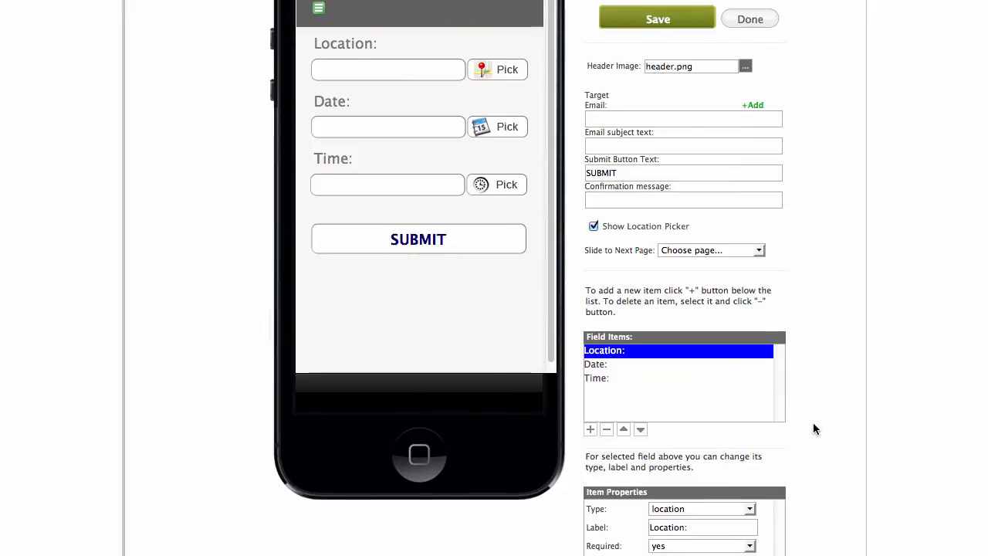
{"action": "scroll", "coordinate": [813, 422], "scroll_direction": "down", "scroll_amount": 1}
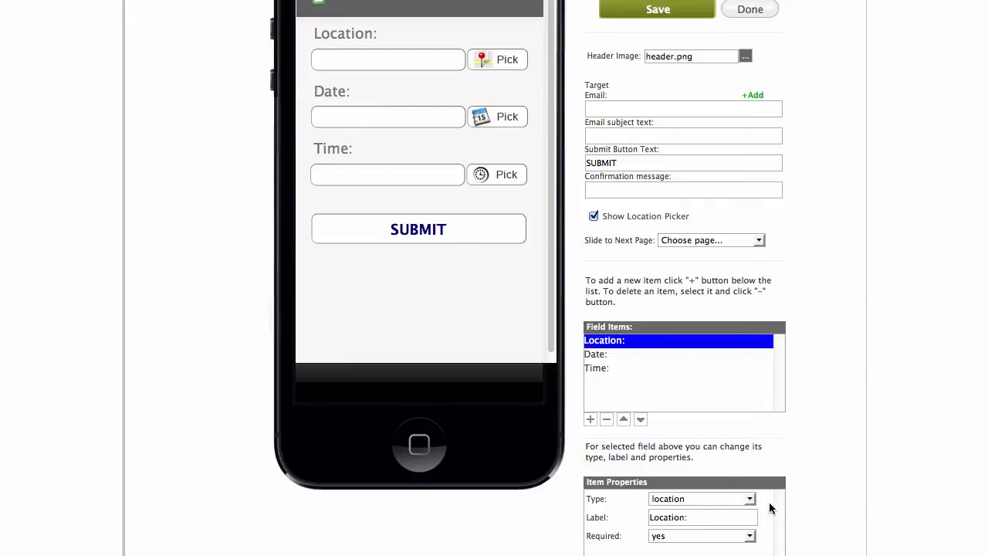
{"action": "scroll", "coordinate": [782, 512], "scroll_direction": "up", "scroll_amount": 2}
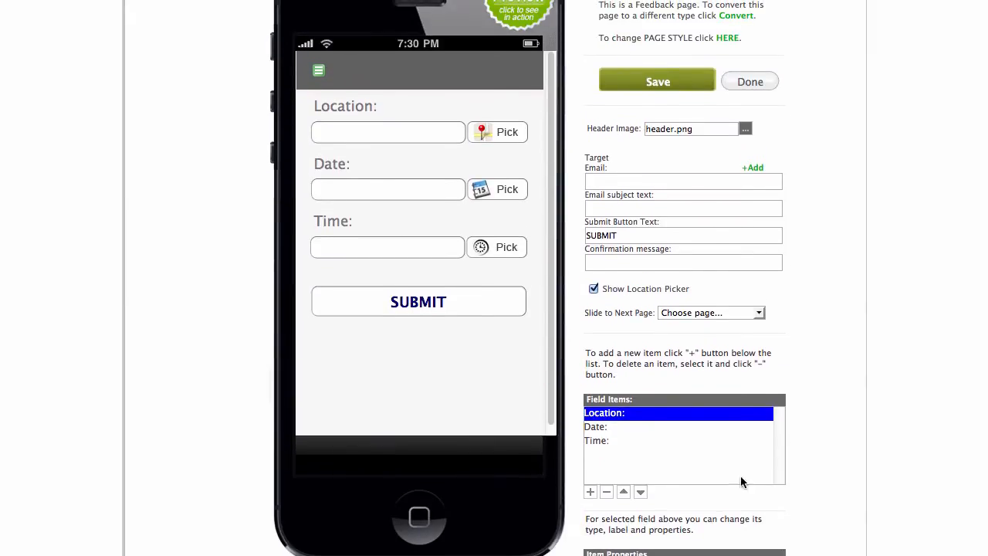
{"action": "left_click", "coordinate": [634, 91]}
{"action": "left_click", "coordinate": [760, 85]}
{"action": "scroll", "coordinate": [734, 93], "scroll_direction": "down", "scroll_amount": 8}
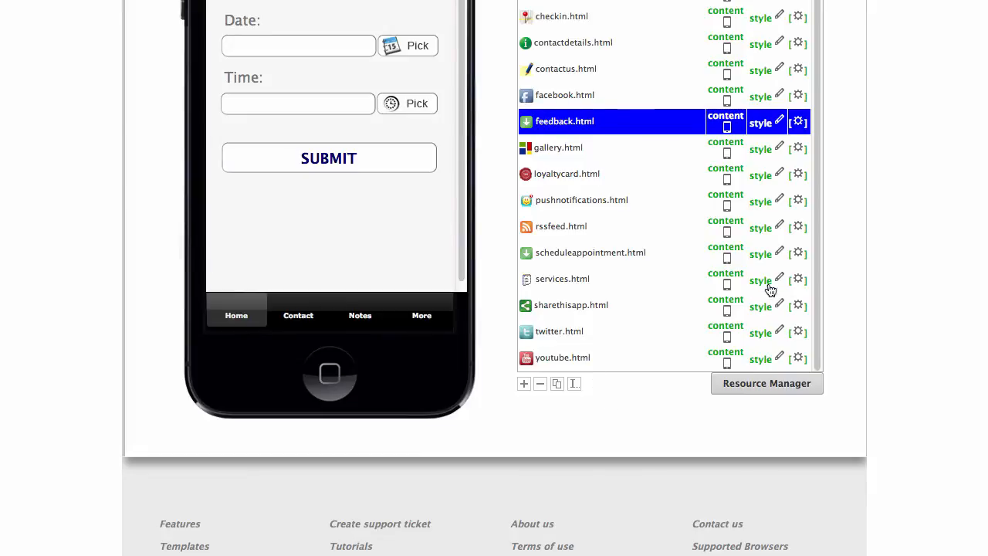
Add a page from the Business Letter HTML type, browsing types as thumbnails, and continue to naming.
{"action": "scroll", "coordinate": [852, 287], "scroll_direction": "up", "scroll_amount": 4}
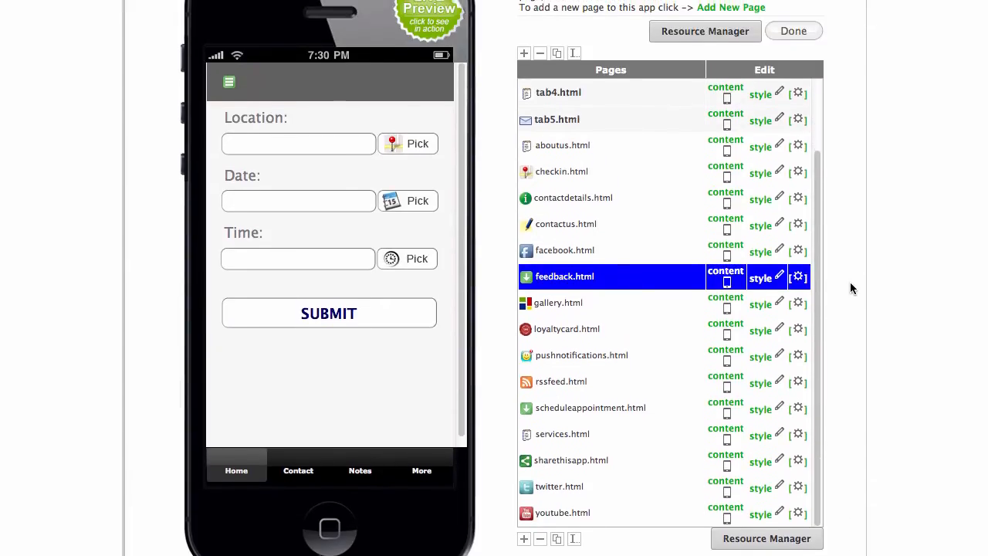
{"action": "scroll", "coordinate": [851, 284], "scroll_direction": "up", "scroll_amount": 1}
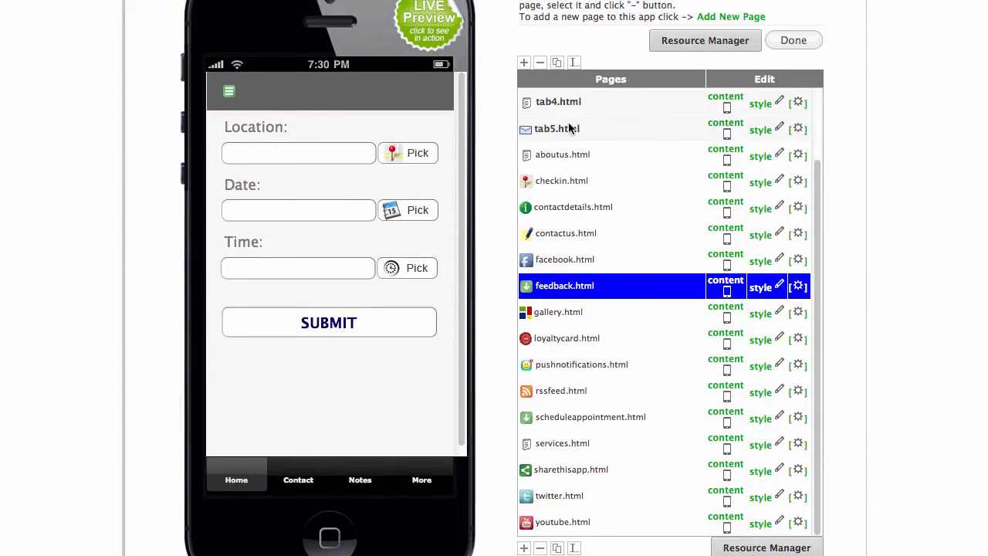
{"action": "left_click", "coordinate": [730, 16]}
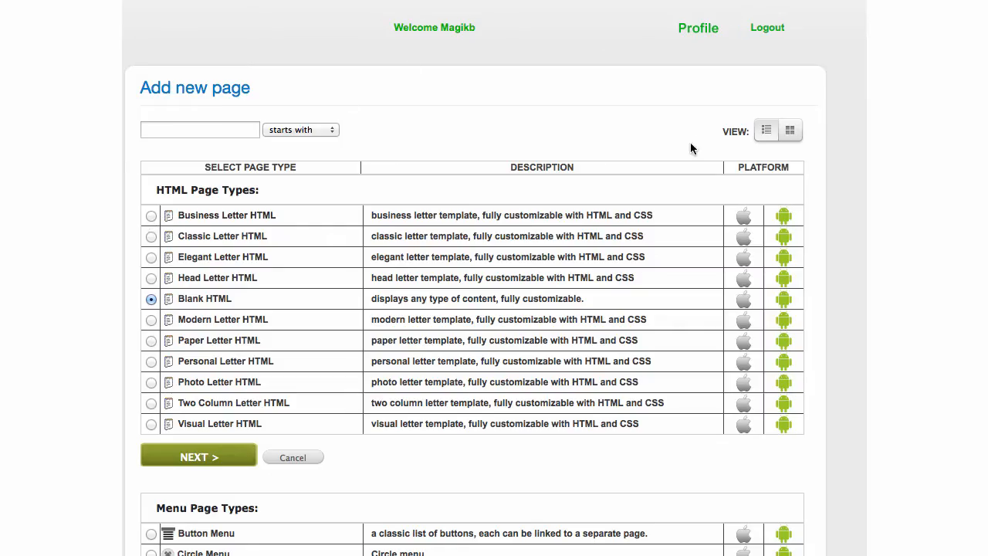
{"action": "left_click", "coordinate": [790, 131]}
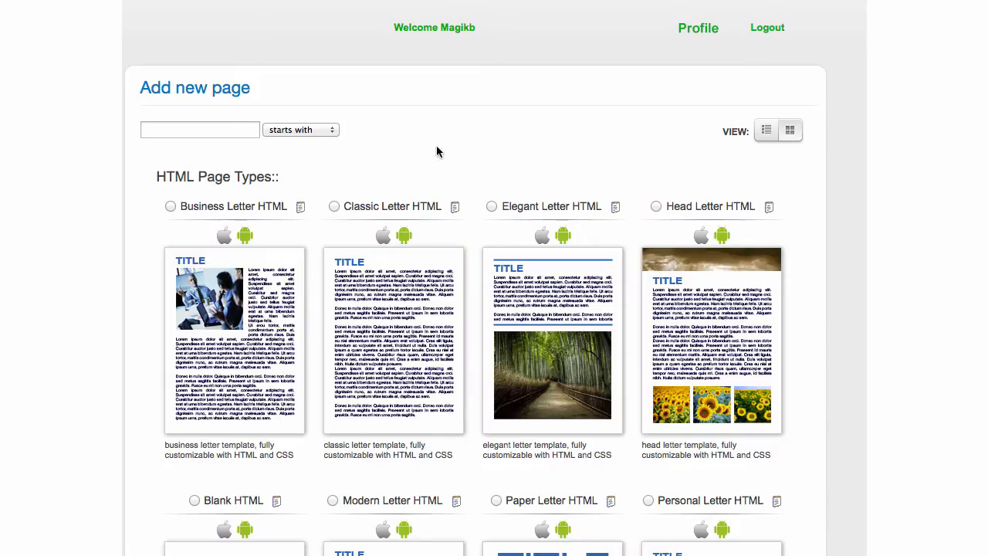
{"action": "scroll", "coordinate": [438, 148], "scroll_direction": "down", "scroll_amount": 2}
{"action": "scroll", "coordinate": [437, 147], "scroll_direction": "down", "scroll_amount": 1}
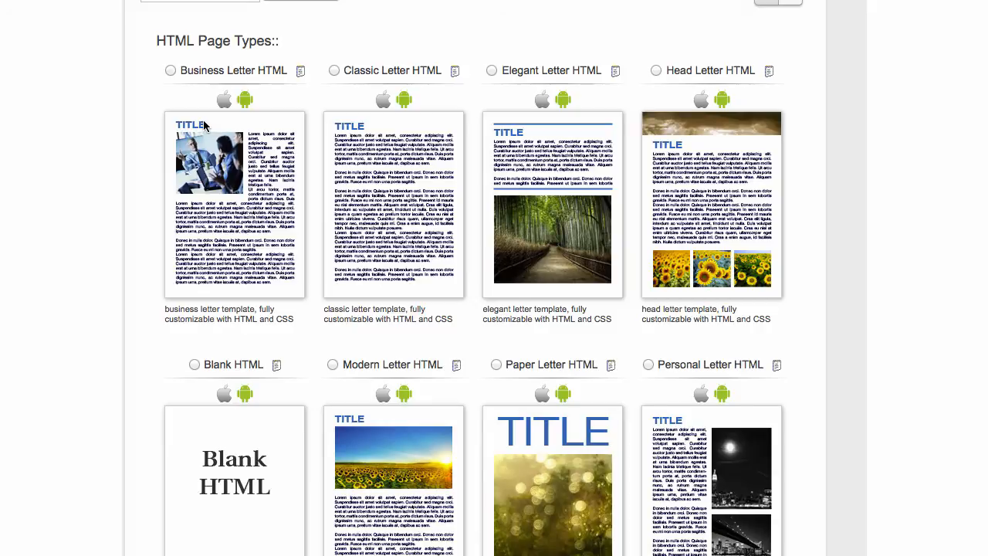
{"action": "left_click", "coordinate": [170, 72]}
{"action": "scroll", "coordinate": [145, 121], "scroll_direction": "down", "scroll_amount": 2}
{"action": "scroll", "coordinate": [145, 121], "scroll_direction": "up", "scroll_amount": 2}
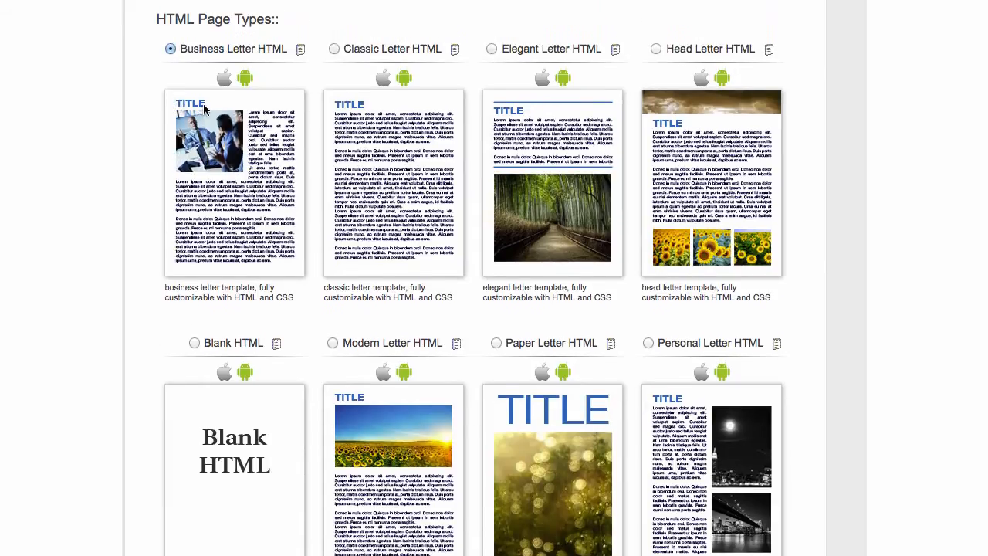
{"action": "scroll", "coordinate": [205, 110], "scroll_direction": "down", "scroll_amount": 12}
{"action": "scroll", "coordinate": [203, 109], "scroll_direction": "down", "scroll_amount": 1}
{"action": "scroll", "coordinate": [203, 112], "scroll_direction": "up", "scroll_amount": 1}
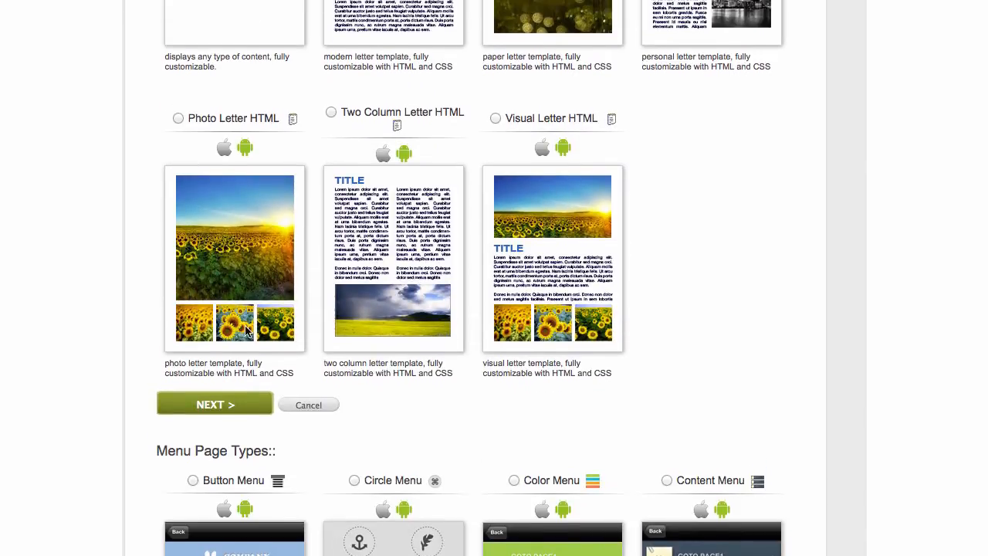
{"action": "left_click", "coordinate": [220, 402]}
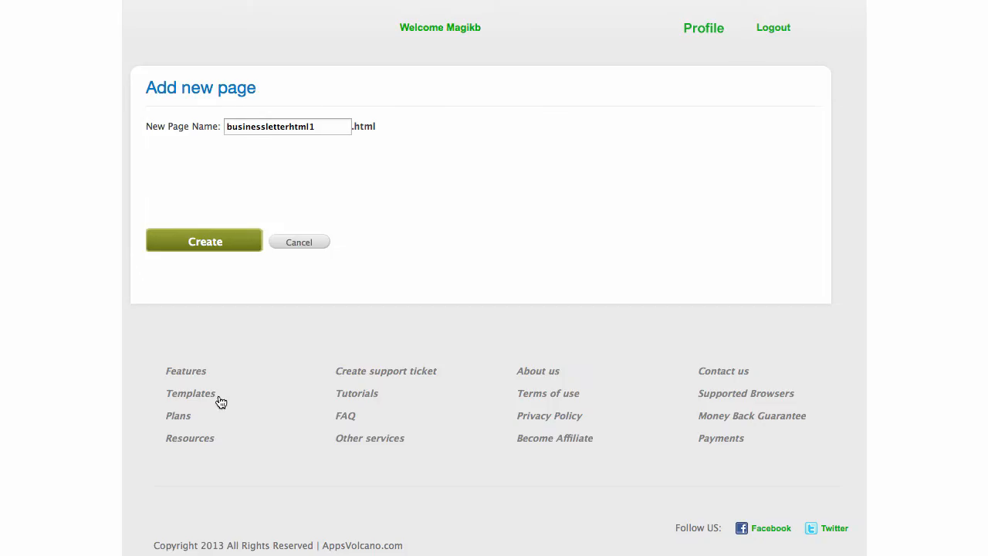
Replace the prefilled businessletterhtml1 name with mapdirections and create the page.
{"action": "left_click_drag", "start_coordinate": [352, 125], "coordinate": [163, 129]}
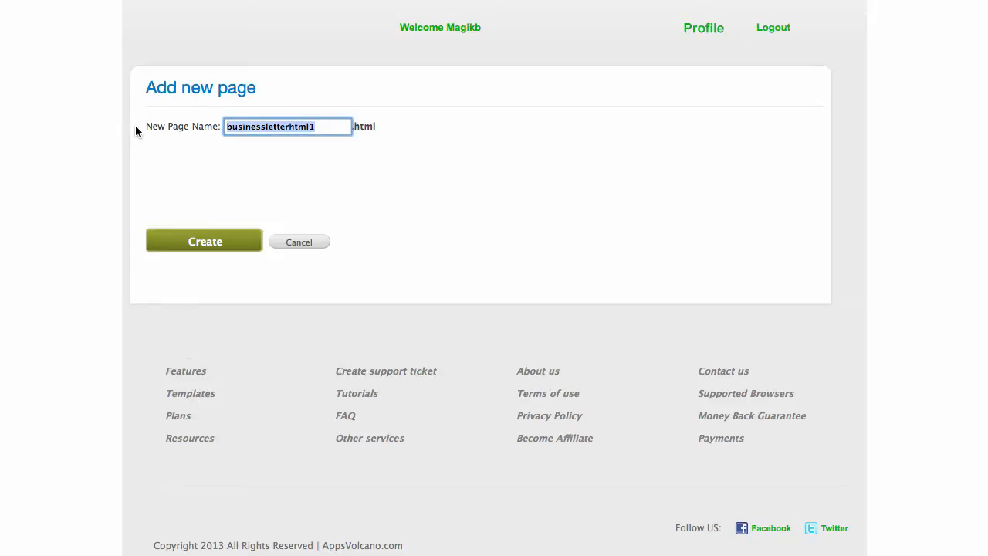
{"action": "type", "text": "mapdirections"}
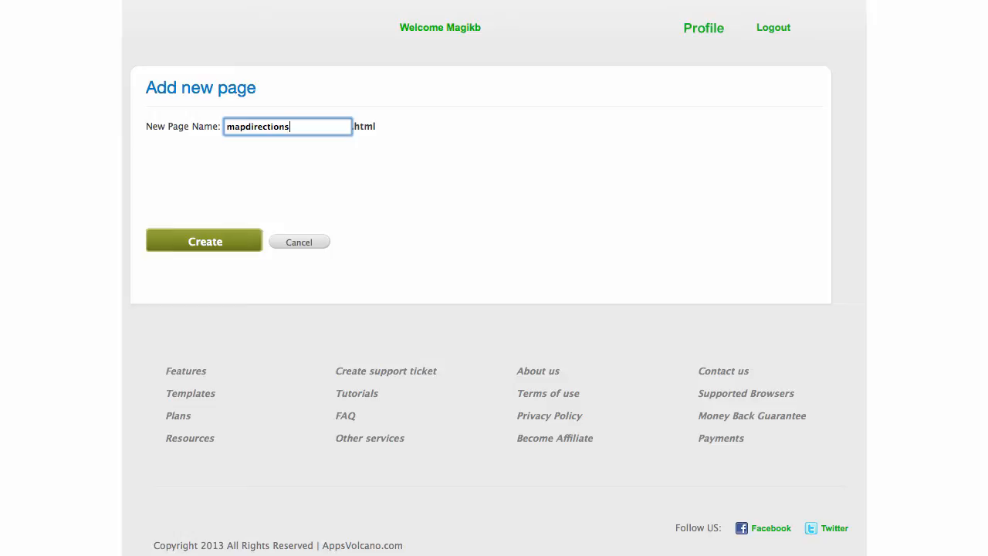
{"action": "left_click", "coordinate": [184, 247]}
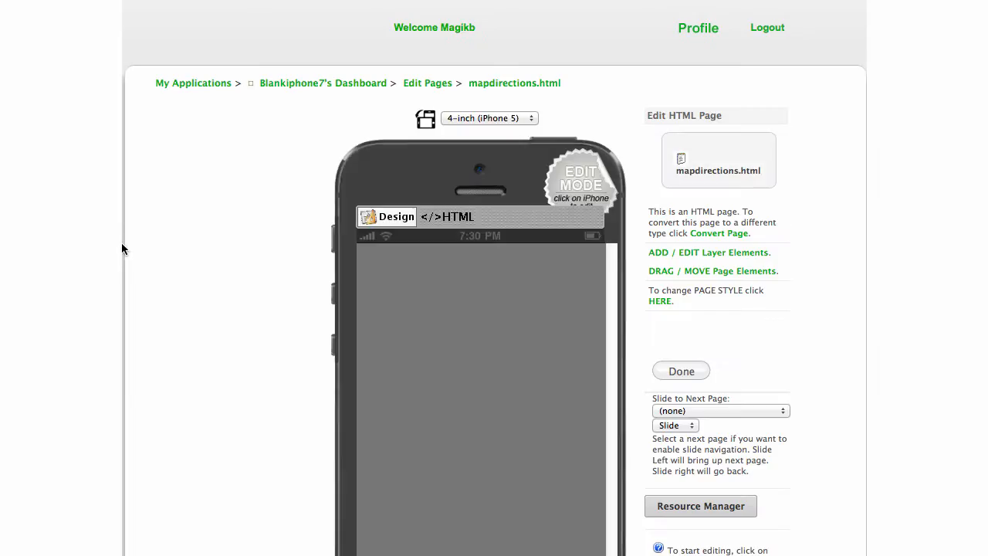
{"action": "scroll", "coordinate": [839, 172], "scroll_direction": "down", "scroll_amount": 3}
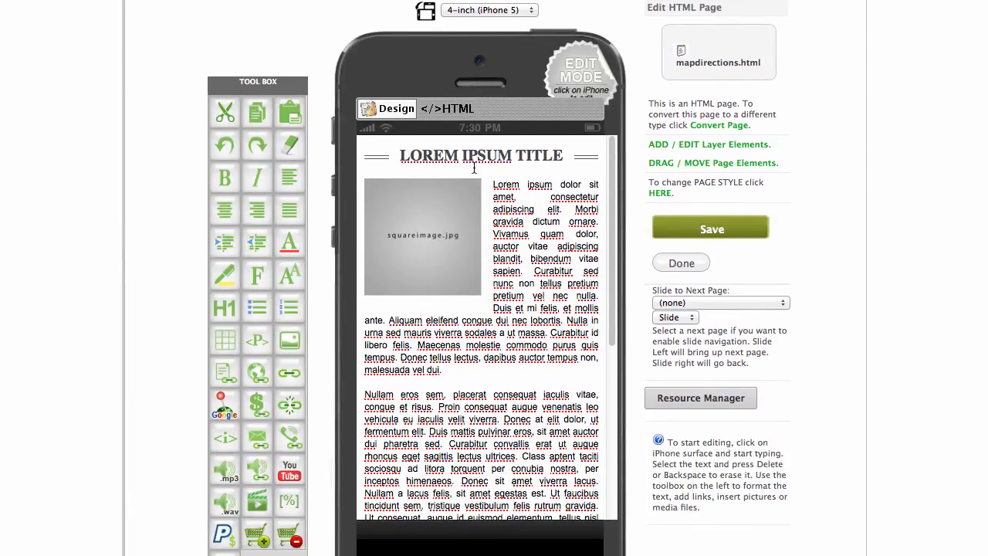
Change the page heading from LOREM IPSUM TITLE to 'Our location'.
{"action": "left_click_drag", "start_coordinate": [564, 155], "coordinate": [398, 155]}
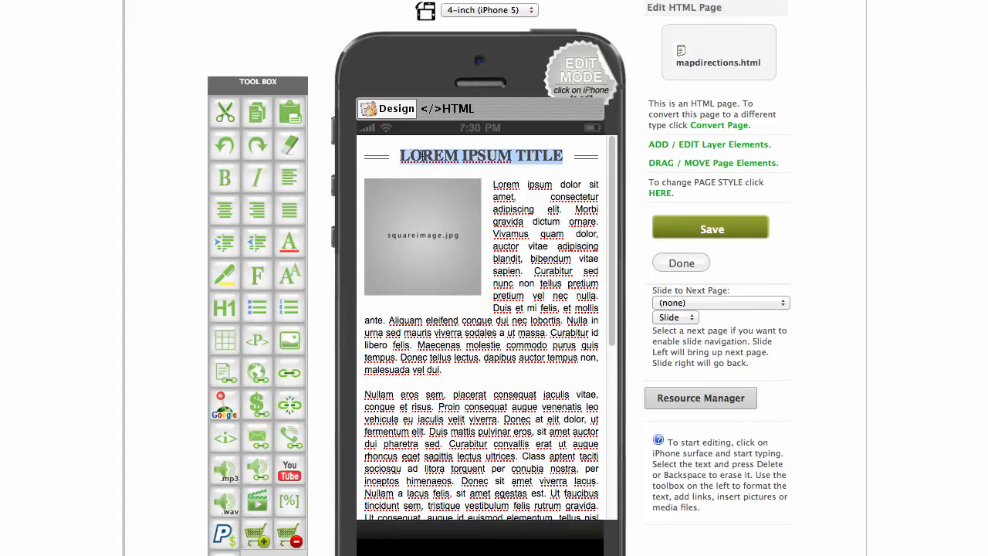
{"action": "type", "text": "O"}
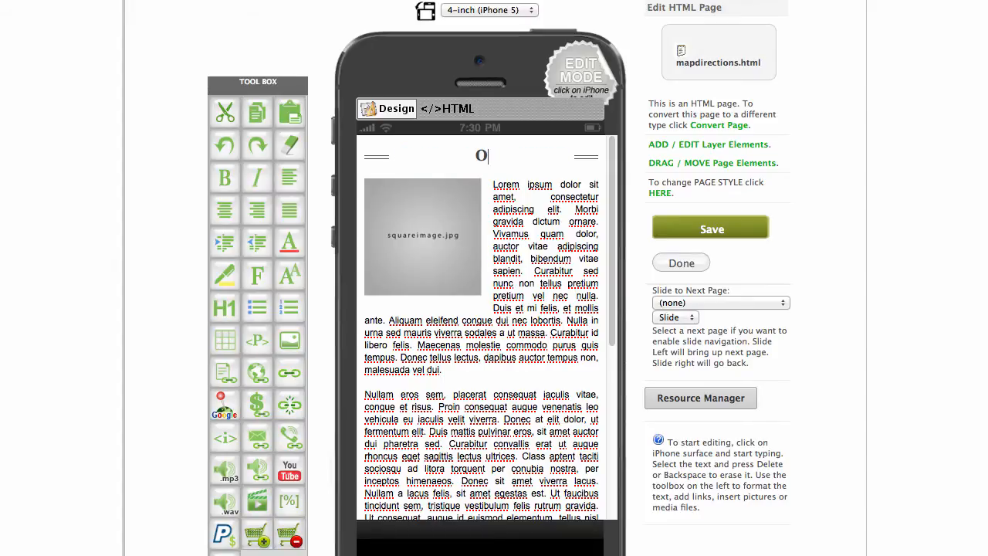
{"action": "type", "text": "ur location"}
{"action": "left_click", "coordinate": [489, 215]}
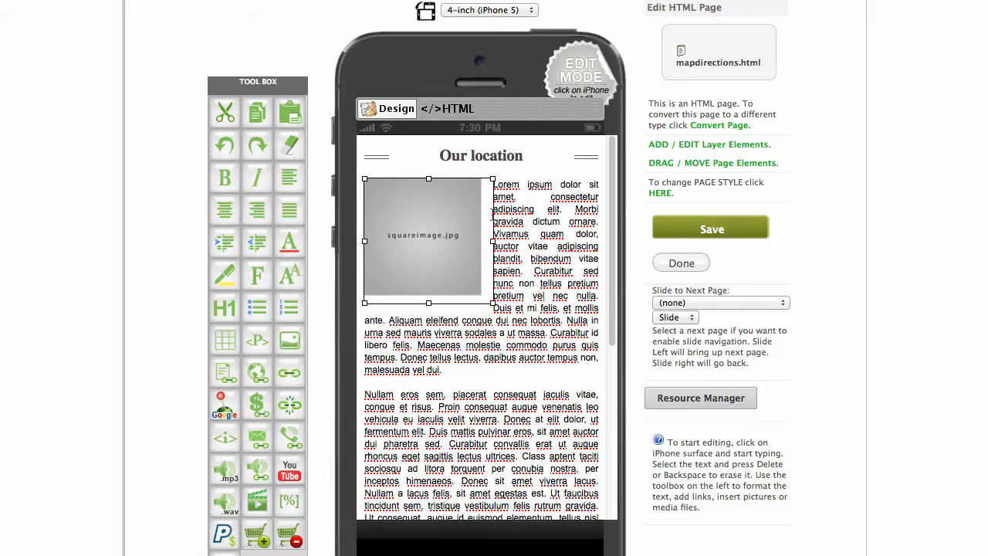
Push the Lorem ipsum text below the image and delete the squareimage.jpg placeholder.
{"action": "left_click", "coordinate": [497, 184]}
{"action": "left_click", "coordinate": [492, 183]}
{"action": "left_click", "coordinate": [498, 183]}
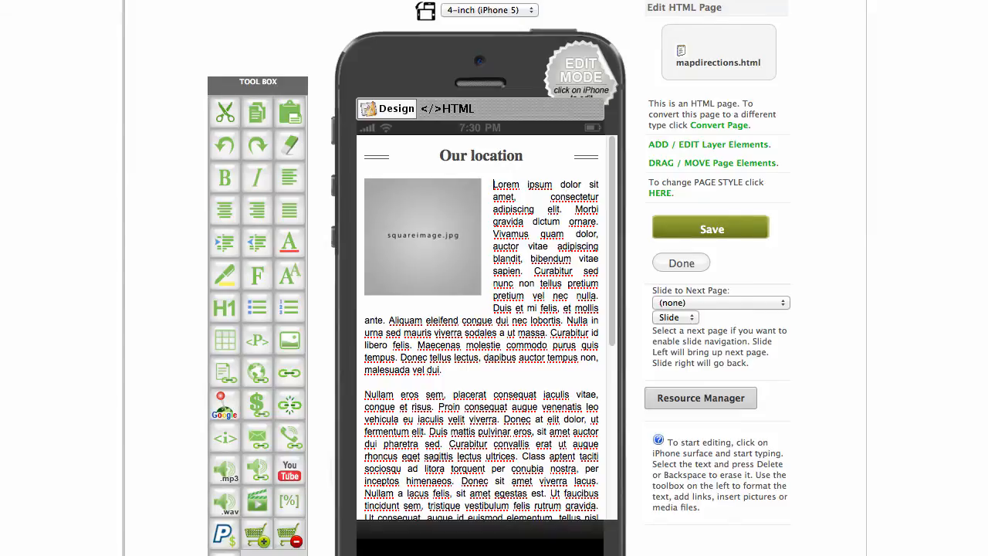
{"action": "key", "text": "Return"}
{"action": "key", "text": "Return"}
{"action": "key", "text": "Return"}
{"action": "key", "text": "Return"}
{"action": "key", "text": "Return"}
{"action": "key", "text": "Return"}
{"action": "key", "text": "Return"}
{"action": "key", "text": "Return"}
{"action": "key", "text": "Return"}
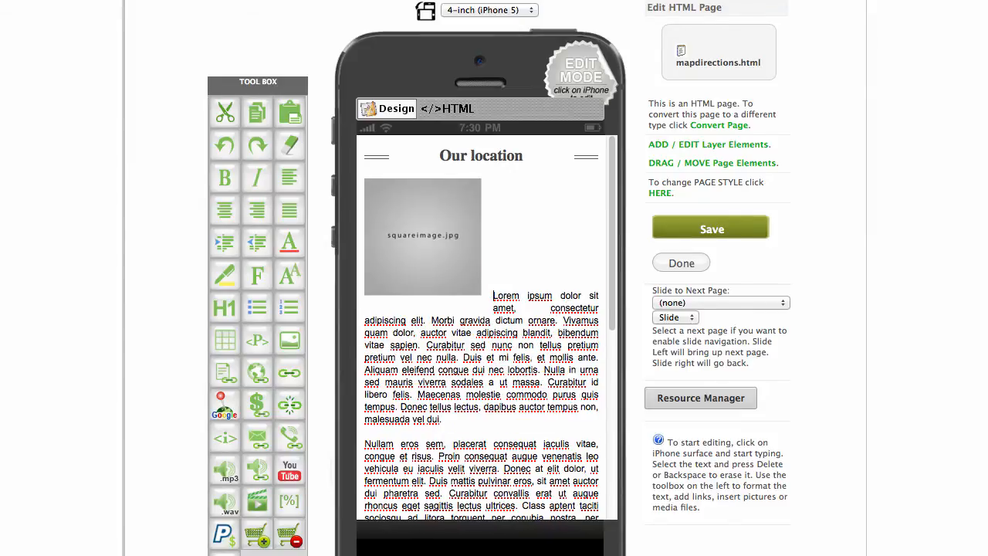
{"action": "key", "text": "Return"}
{"action": "key", "text": "Return"}
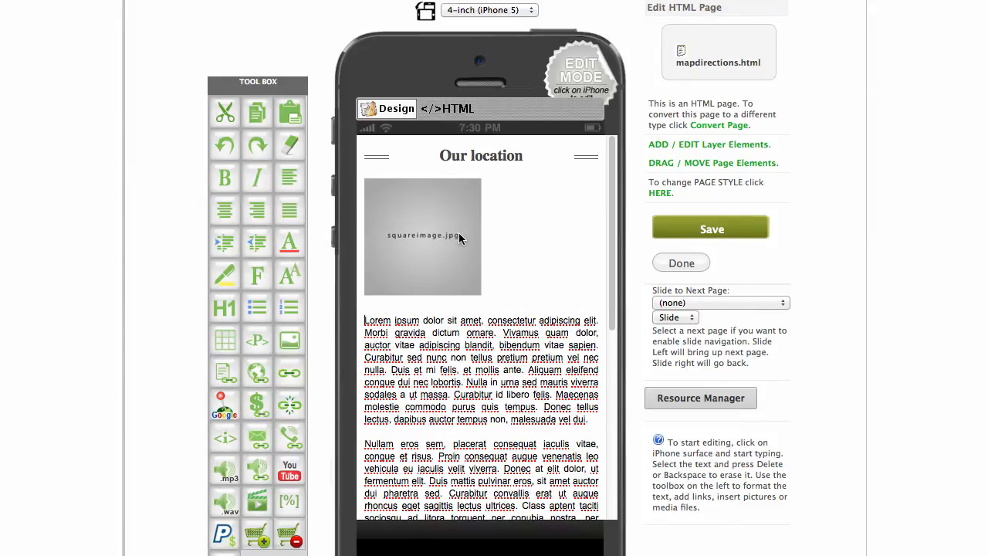
{"action": "left_click", "coordinate": [459, 238]}
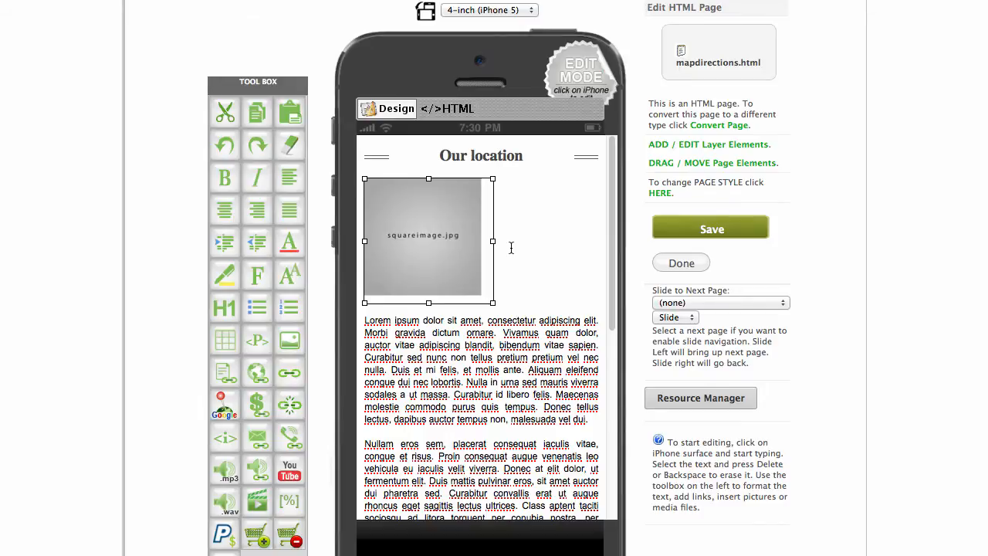
{"action": "key", "text": "BackSpace"}
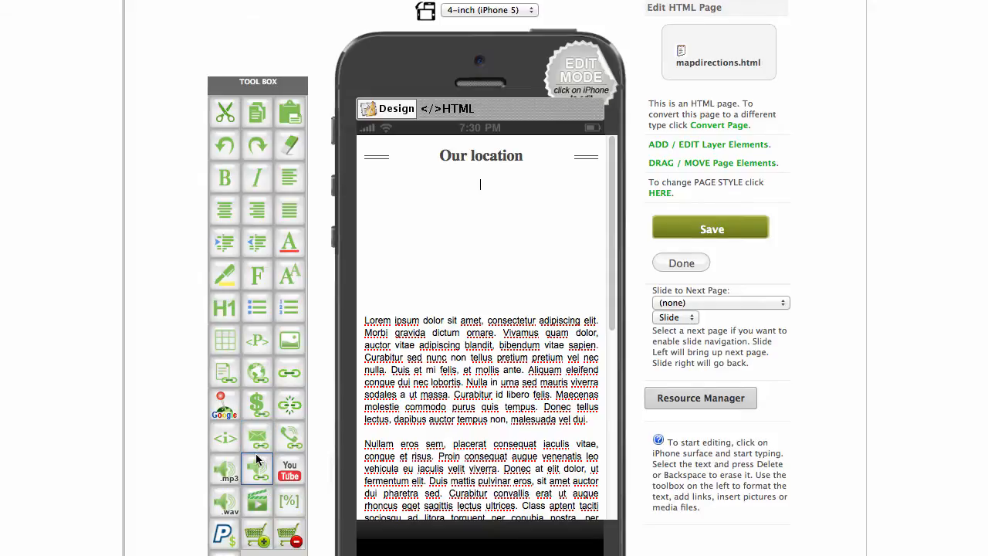
Insert a 'Click here for directions' Google Maps link using the dialog's example address.
{"action": "left_click", "coordinate": [220, 407]}
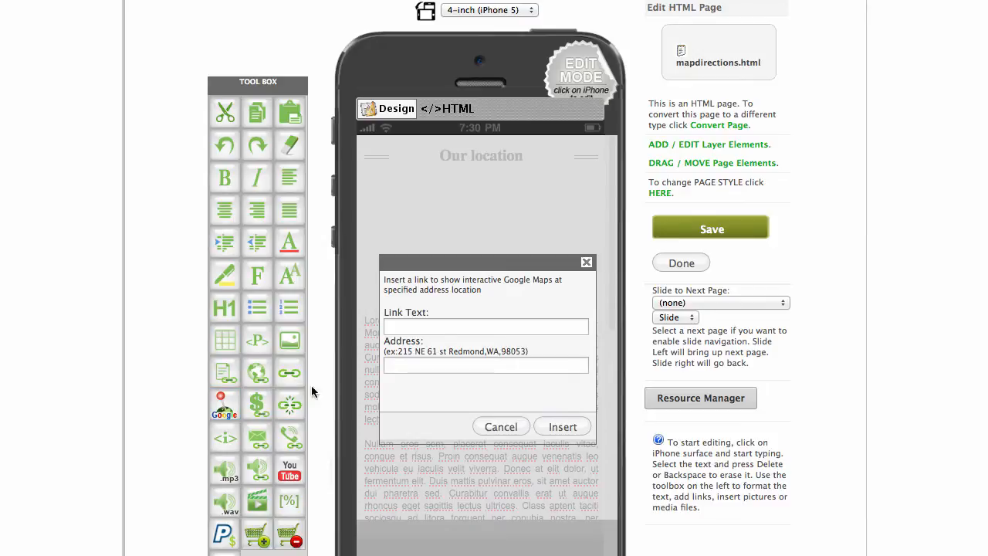
{"action": "left_click", "coordinate": [458, 325]}
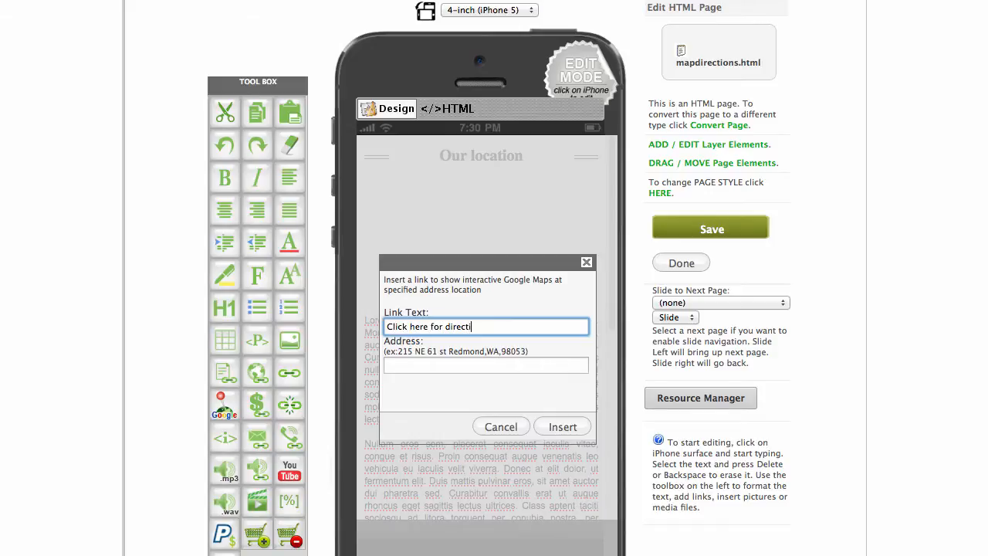
{"action": "type", "text": "ons"}
{"action": "left_click", "coordinate": [455, 364]}
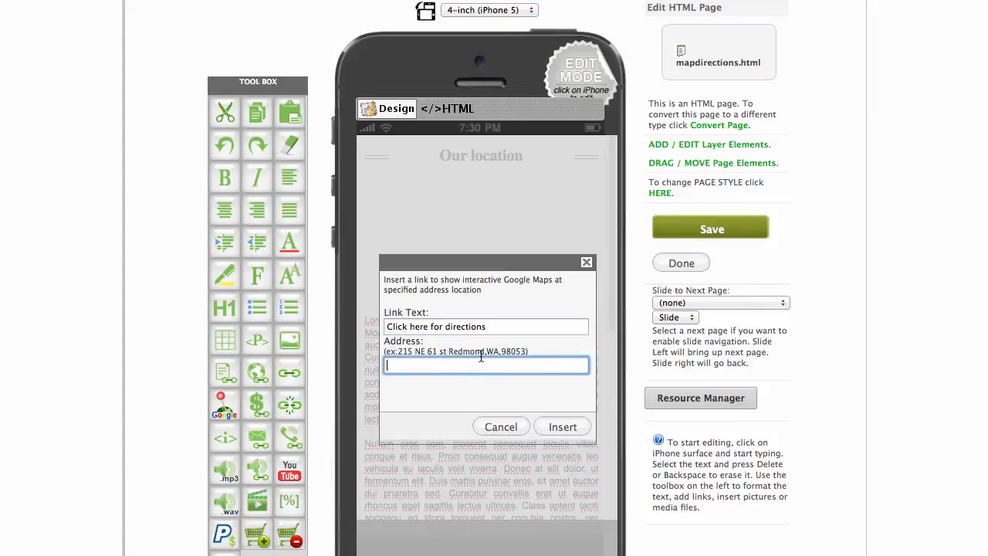
{"action": "left_click", "coordinate": [505, 353]}
{"action": "left_click_drag", "start_coordinate": [528, 351], "coordinate": [399, 352]}
{"action": "key", "text": "super+c"}
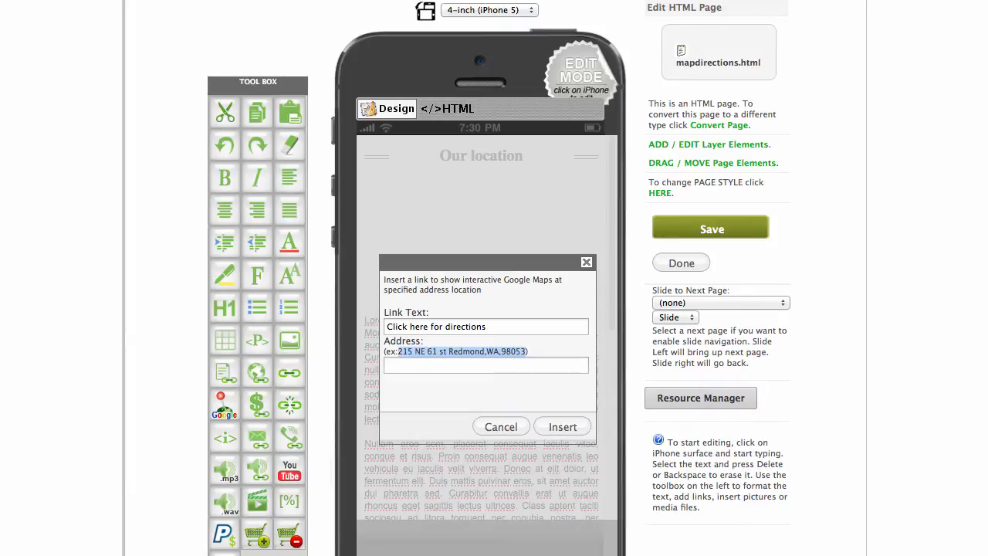
{"action": "left_click", "coordinate": [463, 366]}
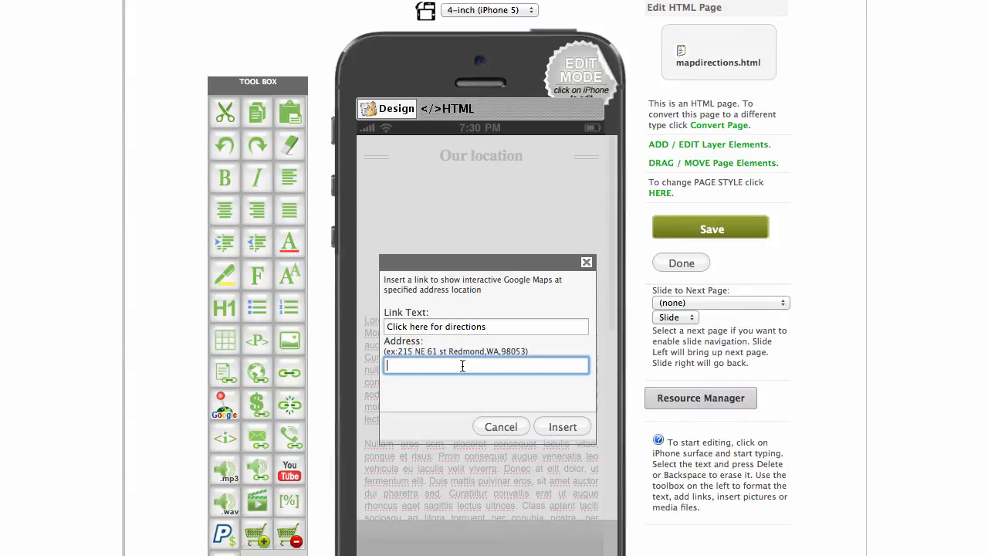
{"action": "key", "text": "super+v"}
{"action": "left_click", "coordinate": [562, 426]}
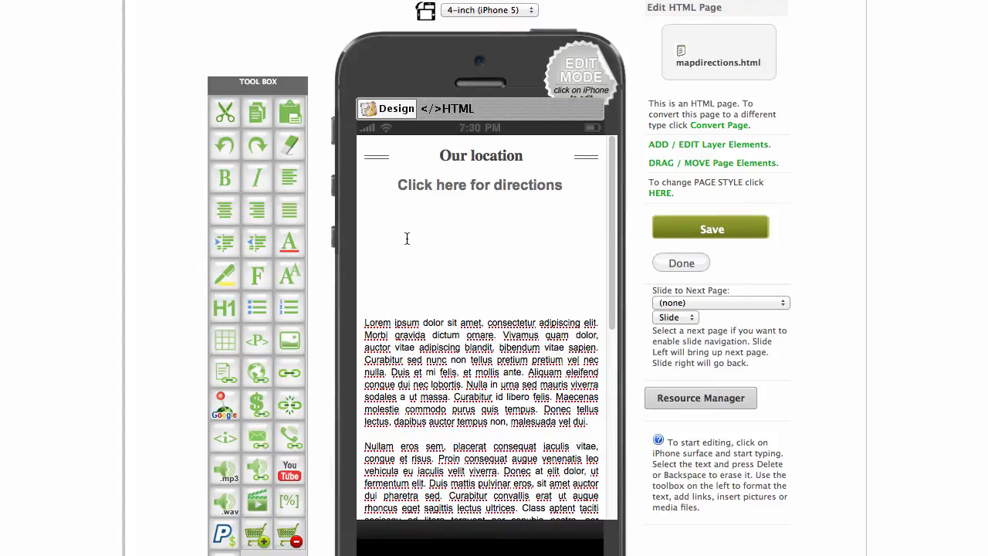
Upload map.jpg and insert it below the directions link.
{"action": "left_click", "coordinate": [284, 344]}
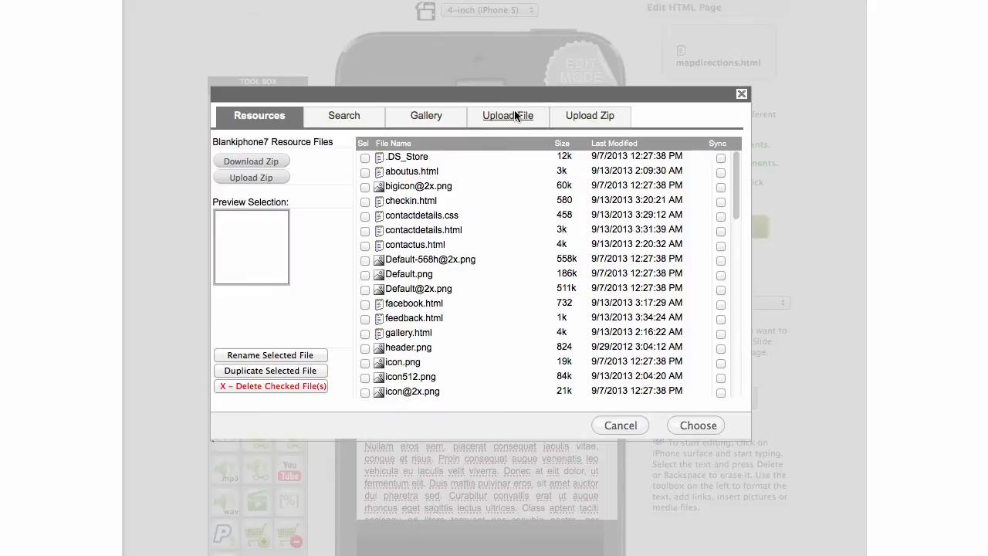
{"action": "left_click", "coordinate": [508, 116]}
{"action": "left_click", "coordinate": [257, 220]}
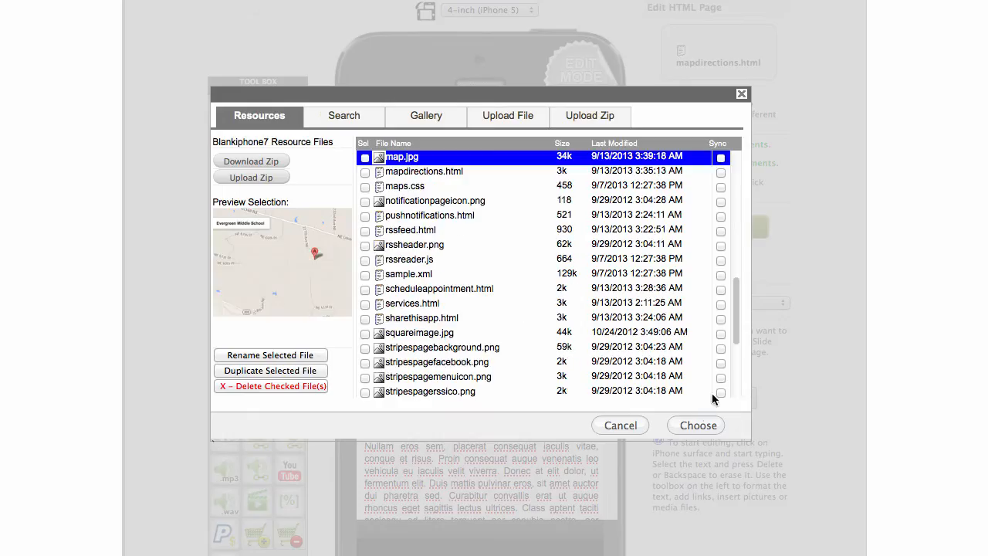
{"action": "left_click", "coordinate": [698, 426]}
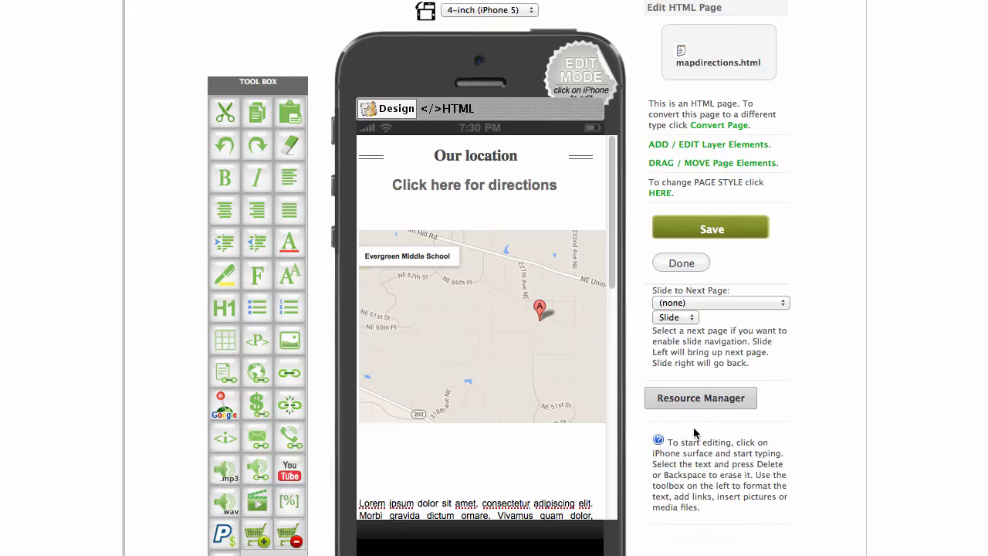
{"action": "left_click", "coordinate": [464, 290]}
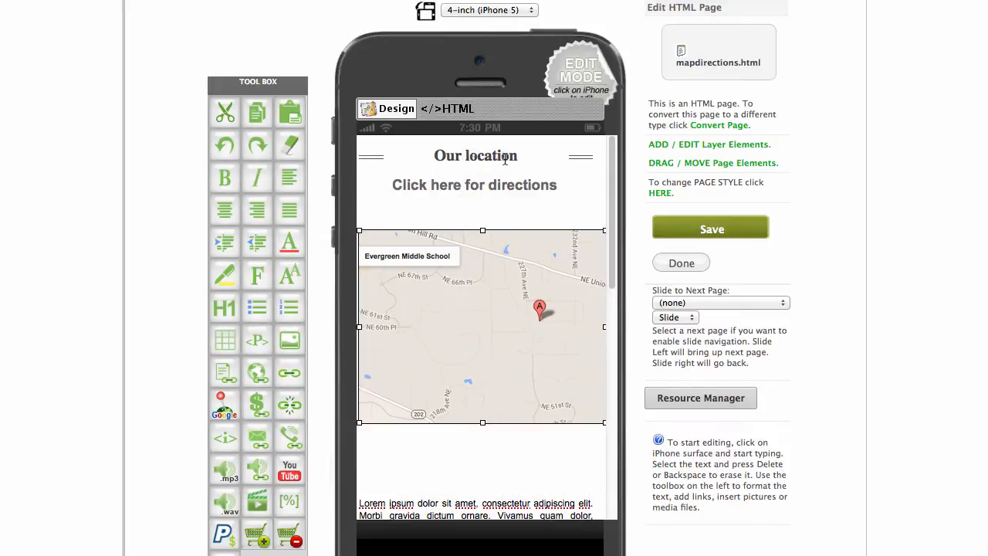
Add a blank line under the title and type 'Our location:' below the map.
{"action": "left_click", "coordinate": [530, 155]}
{"action": "key", "text": "Return"}
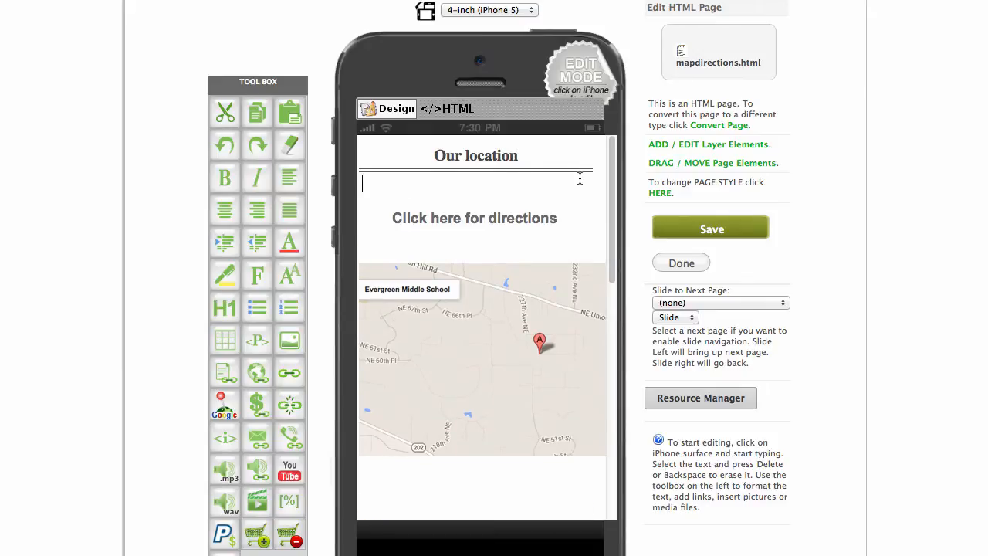
{"action": "scroll", "coordinate": [592, 195], "scroll_direction": "down", "scroll_amount": 3}
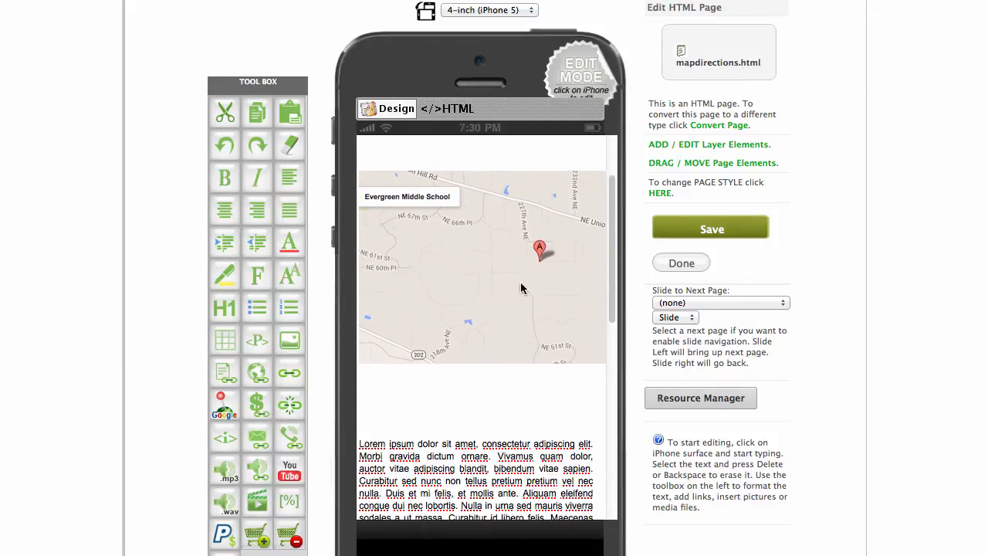
{"action": "left_click", "coordinate": [489, 401]}
{"action": "type", "text": "Our location:"}
Undo an accidental map paste under the label and return the caret below 'Our location:'.
{"action": "key", "text": "Return"}
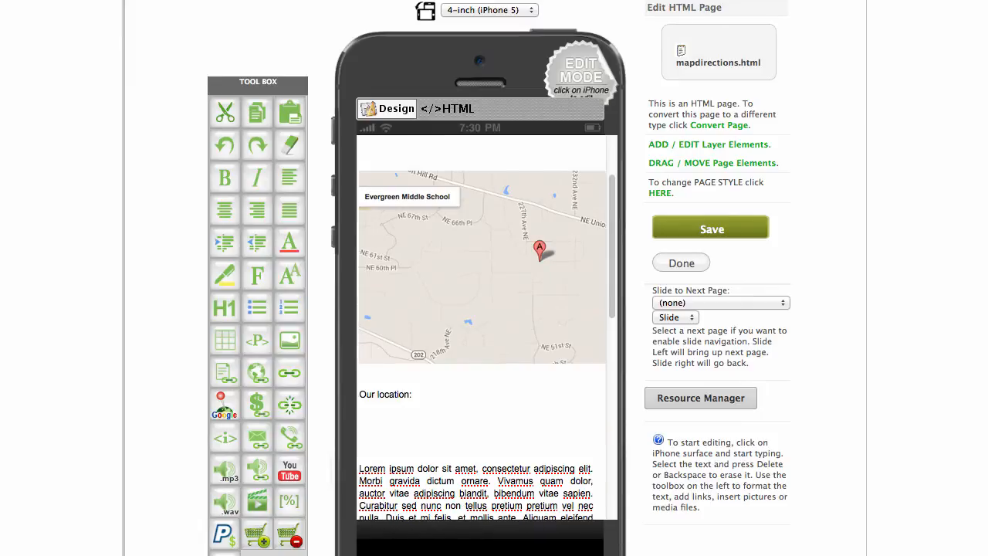
{"action": "key", "text": "super+v"}
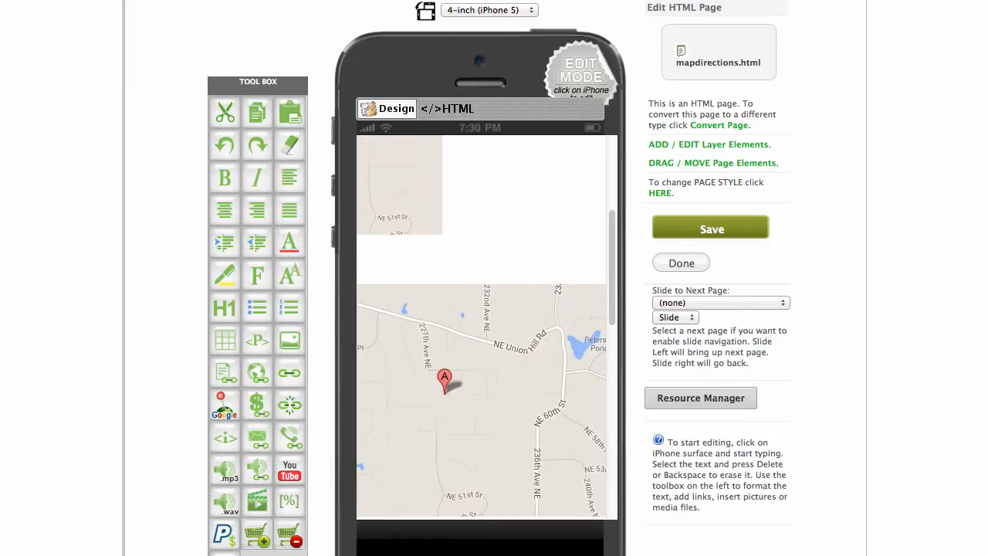
{"action": "key", "text": "super+z"}
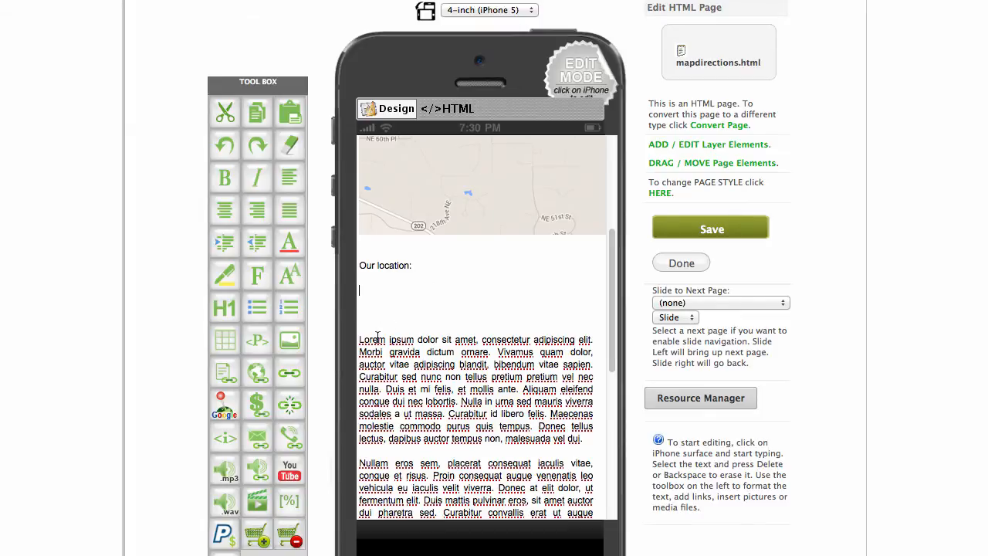
{"action": "left_click_drag", "start_coordinate": [359, 338], "coordinate": [554, 492]}
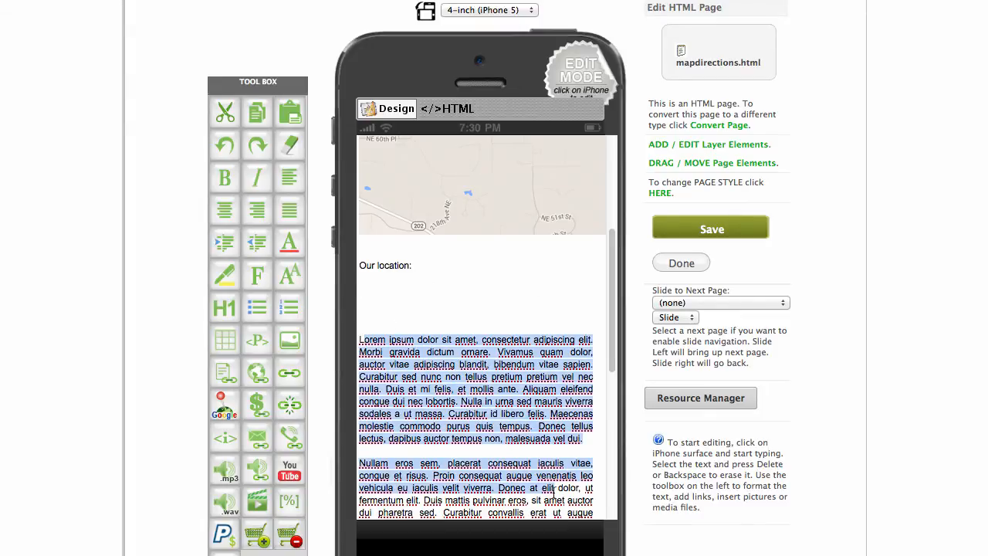
{"action": "left_click", "coordinate": [429, 275]}
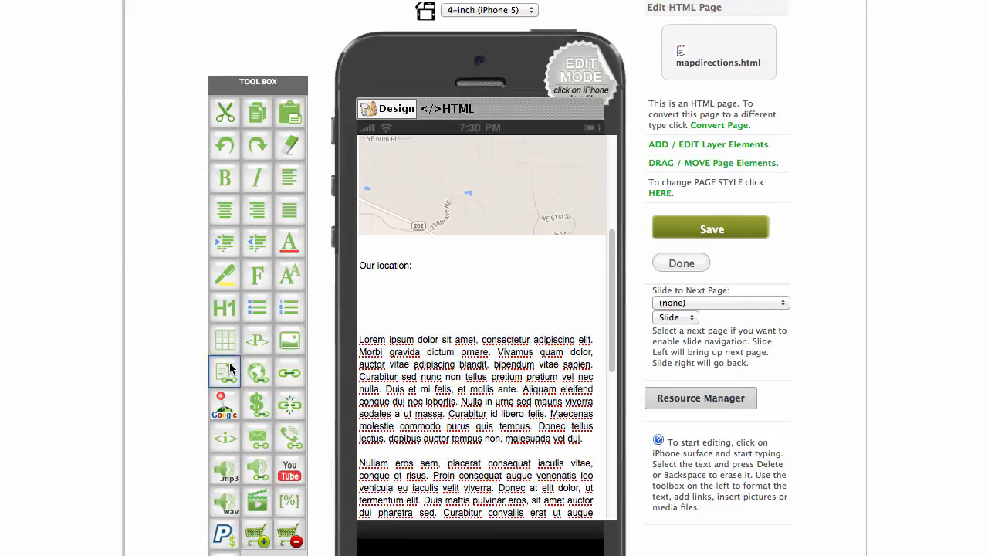
Copy the stored address from the Google Maps dialog and paste it under 'Our location:'.
{"action": "left_click", "coordinate": [224, 405]}
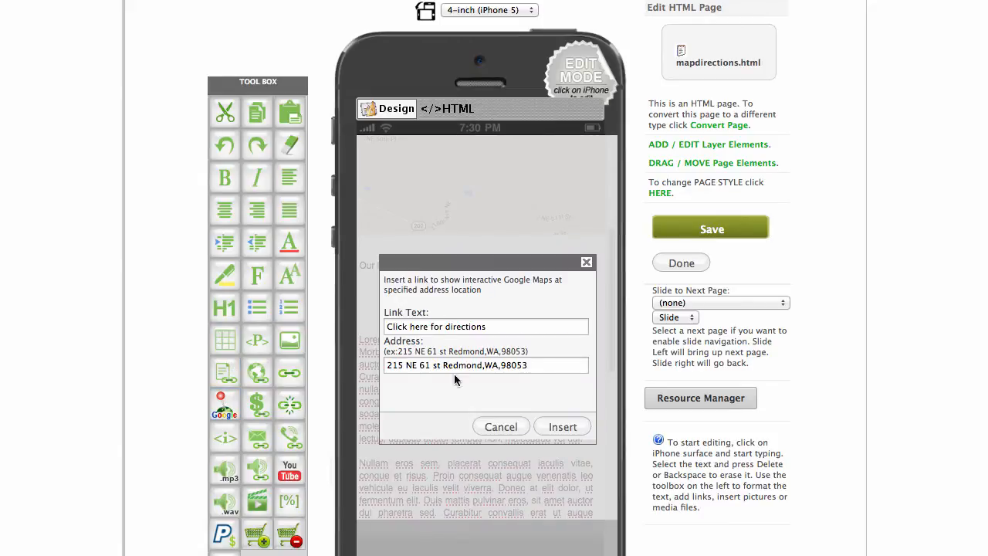
{"action": "left_click_drag", "start_coordinate": [529, 365], "coordinate": [351, 365]}
{"action": "key", "text": "ctrl+c"}
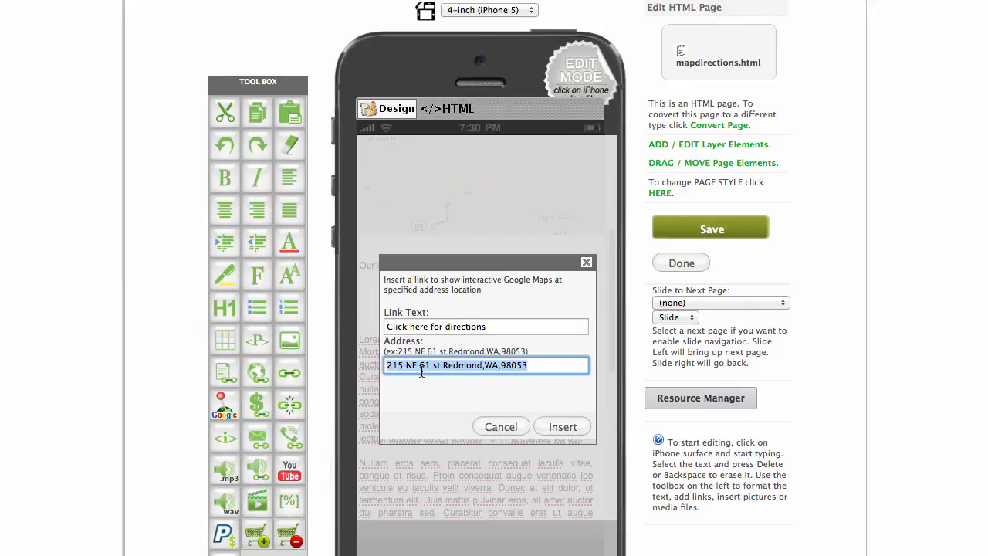
{"action": "left_click", "coordinate": [491, 426]}
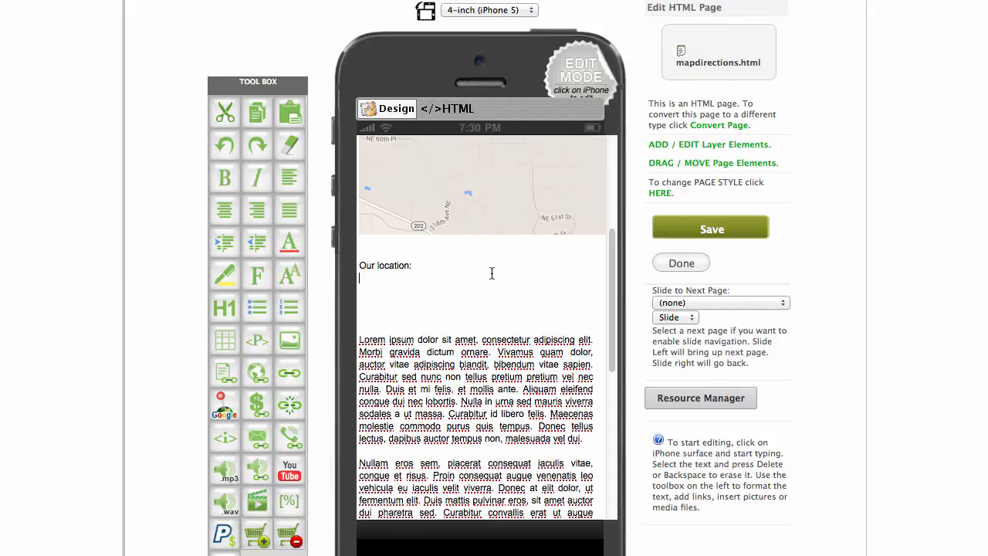
{"action": "key", "text": "ctrl+v"}
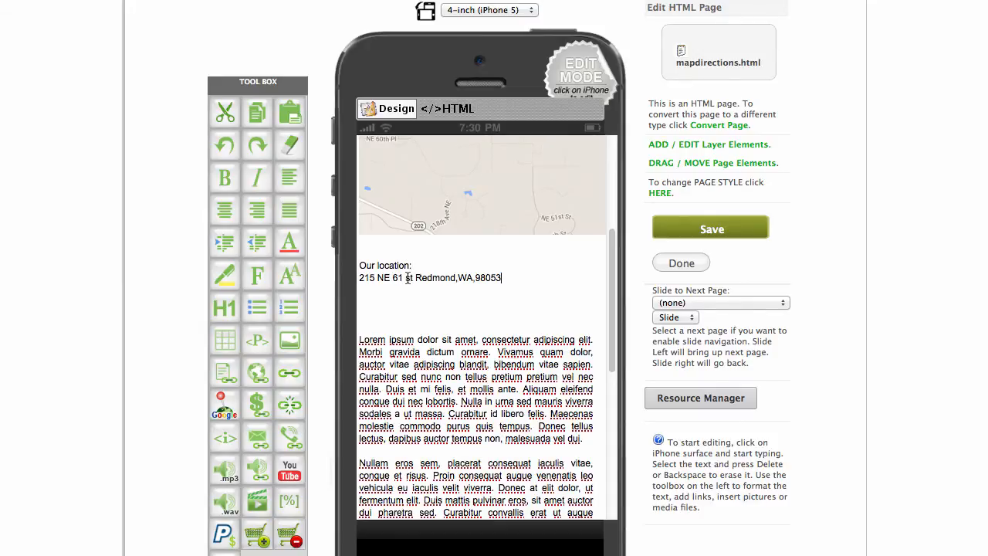
Centre the label and address lines and delete the extra blank lines below.
{"action": "left_click_drag", "start_coordinate": [518, 281], "coordinate": [354, 267]}
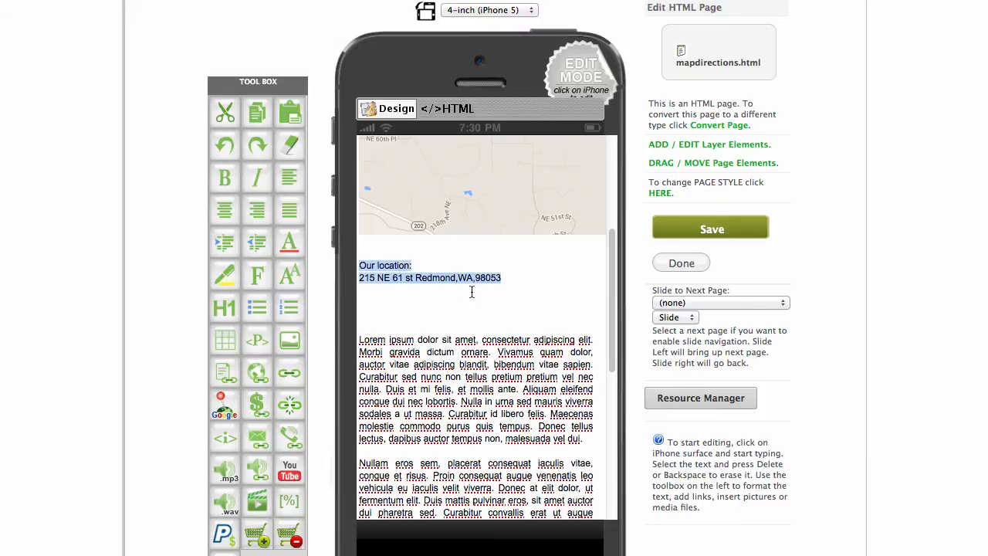
{"action": "left_click", "coordinate": [224, 209]}
{"action": "left_click", "coordinate": [490, 315]}
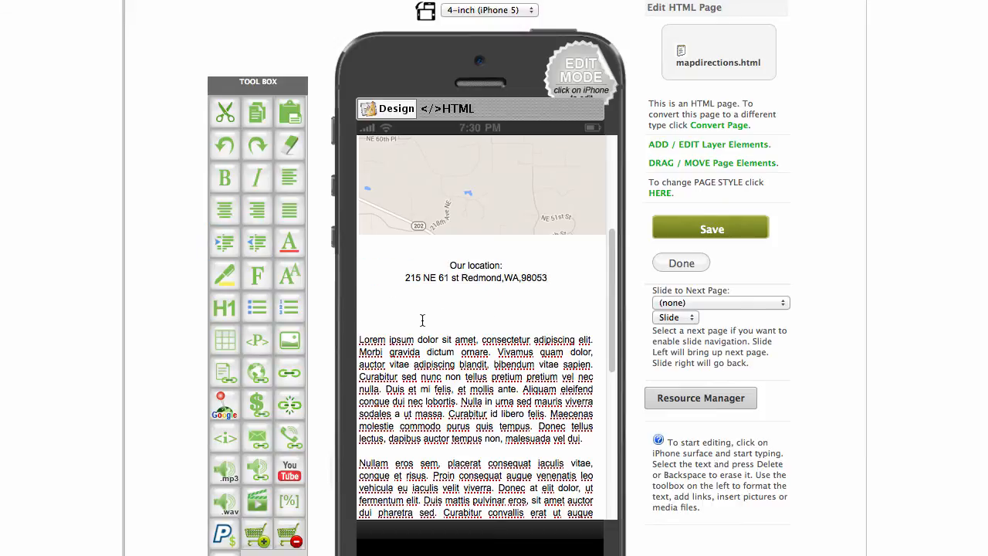
{"action": "key", "text": "BackSpace"}
{"action": "key", "text": "BackSpace"}
{"action": "scroll", "coordinate": [509, 390], "scroll_direction": "up", "scroll_amount": 5}
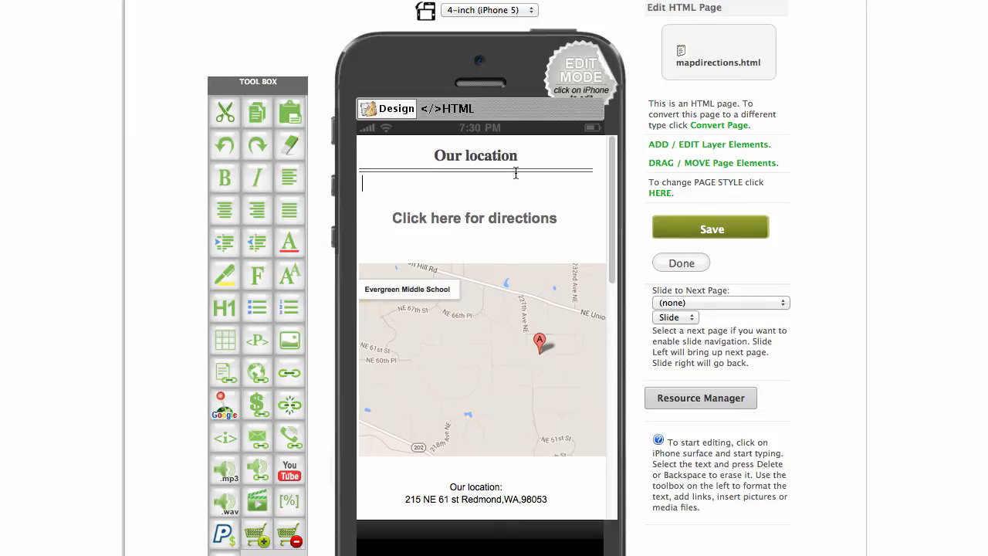
Save mapdirections.html, then highlight NEWSLETTER SIGN UP in the TextEdit feature list.
{"action": "left_click", "coordinate": [735, 231]}
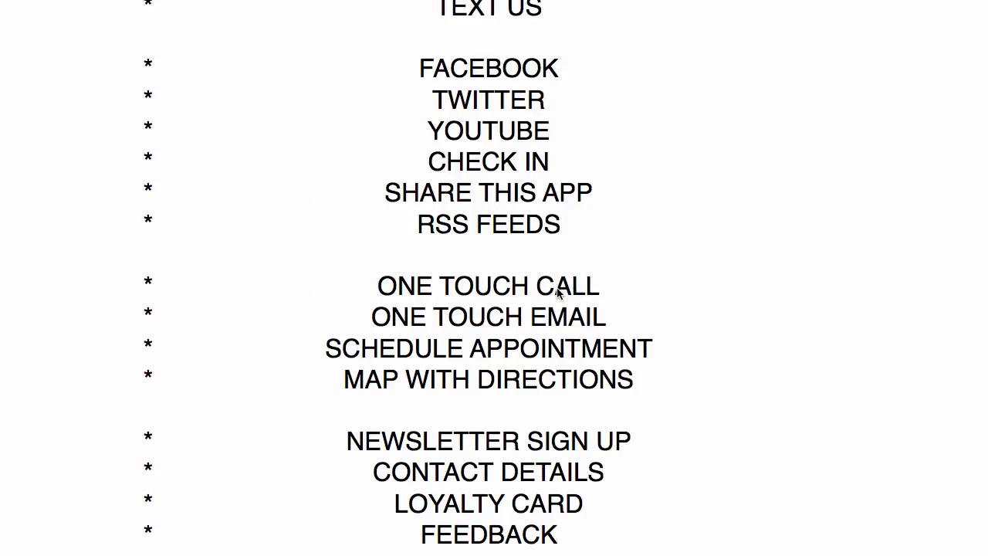
{"action": "scroll", "coordinate": [557, 290], "scroll_direction": "down", "scroll_amount": 1}
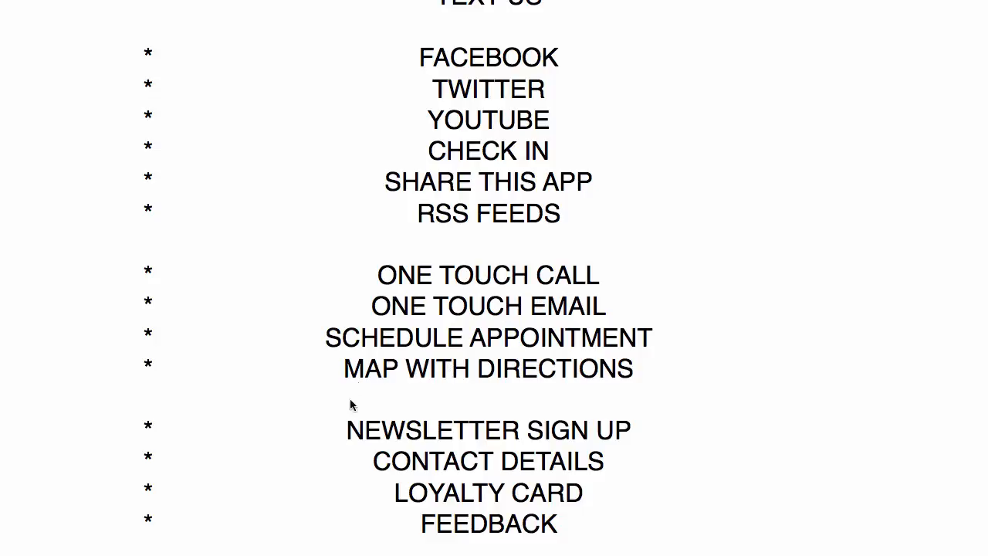
{"action": "left_click_drag", "start_coordinate": [361, 432], "coordinate": [616, 432]}
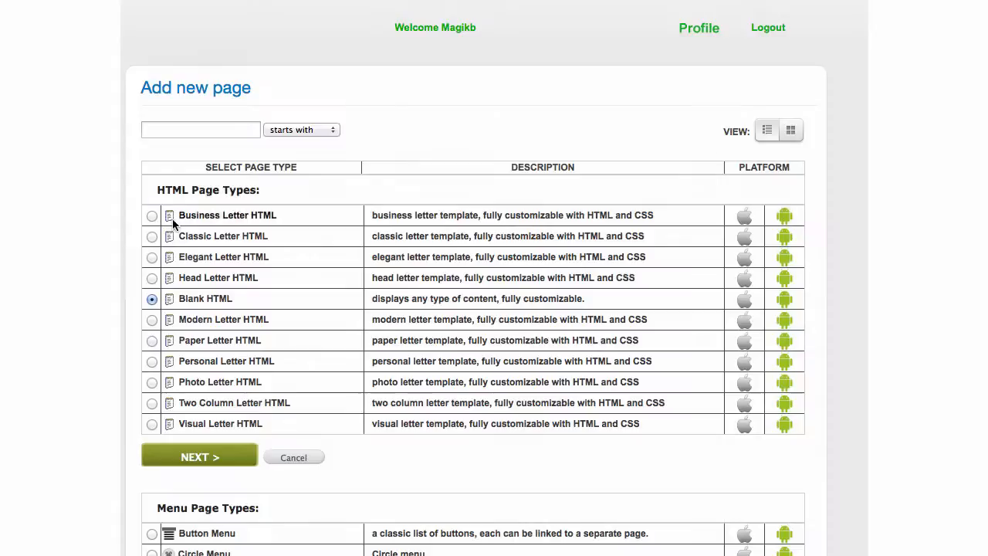
Create a Business Letter HTML page named 'signup' and view its placeholder content.
{"action": "left_click", "coordinate": [152, 216]}
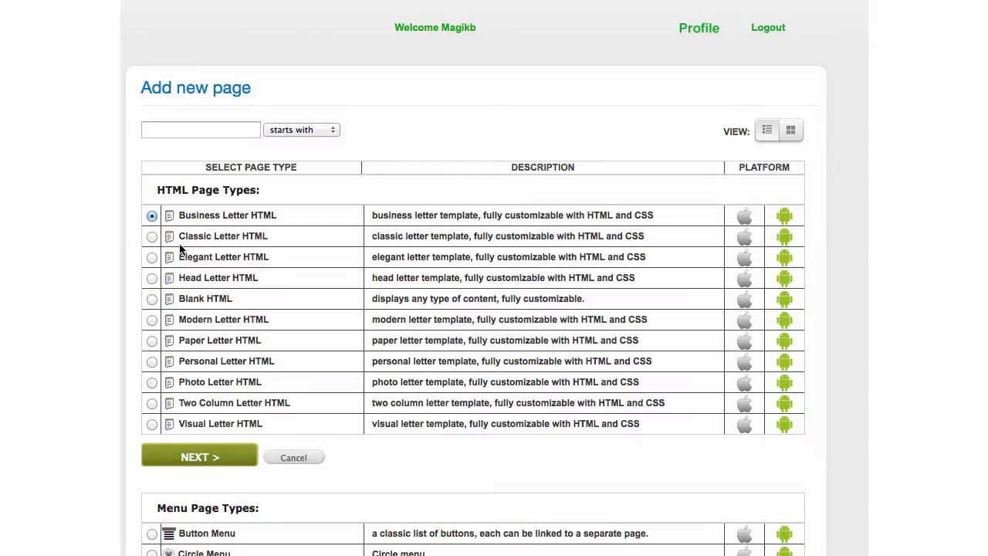
{"action": "left_click", "coordinate": [183, 460]}
{"action": "double_click", "coordinate": [267, 125]}
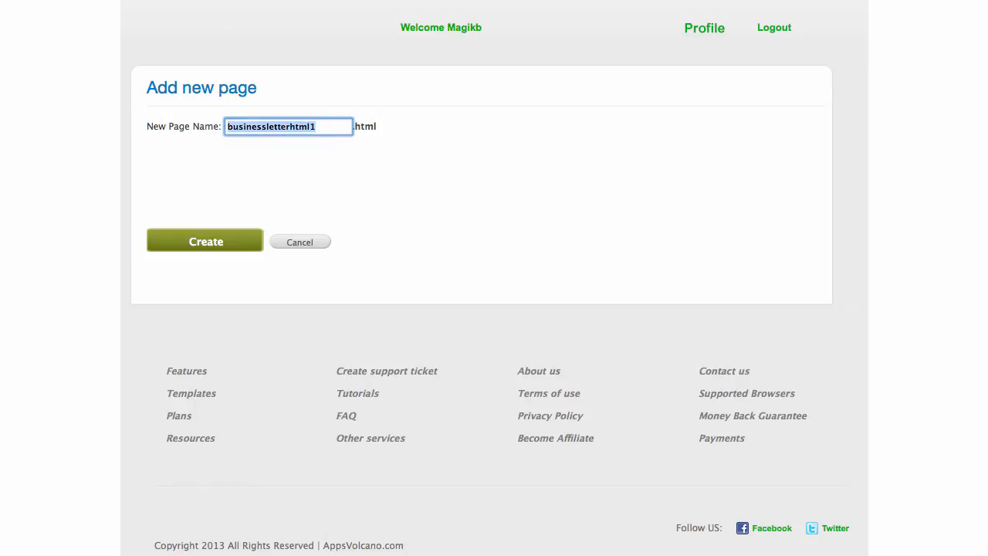
{"action": "type", "text": "signup"}
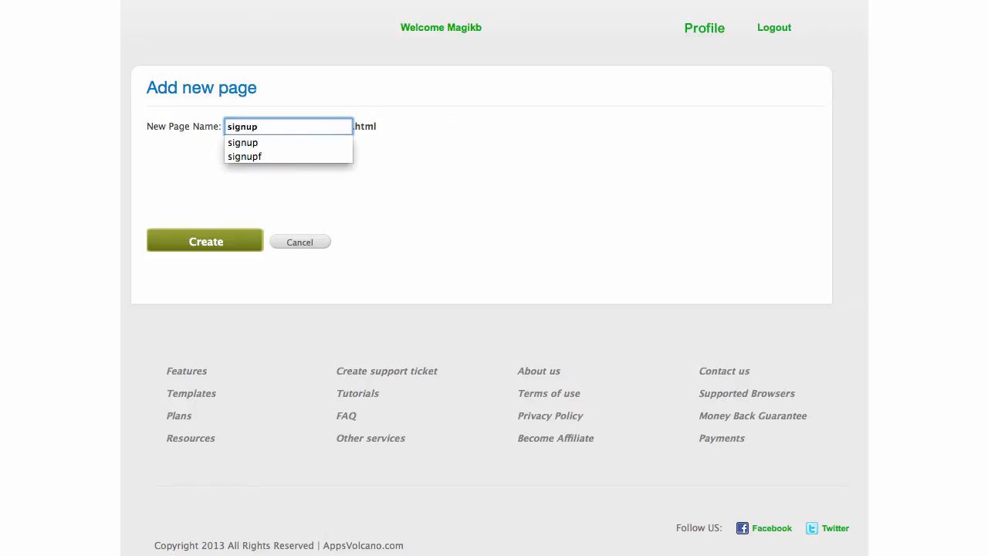
{"action": "left_click", "coordinate": [187, 240]}
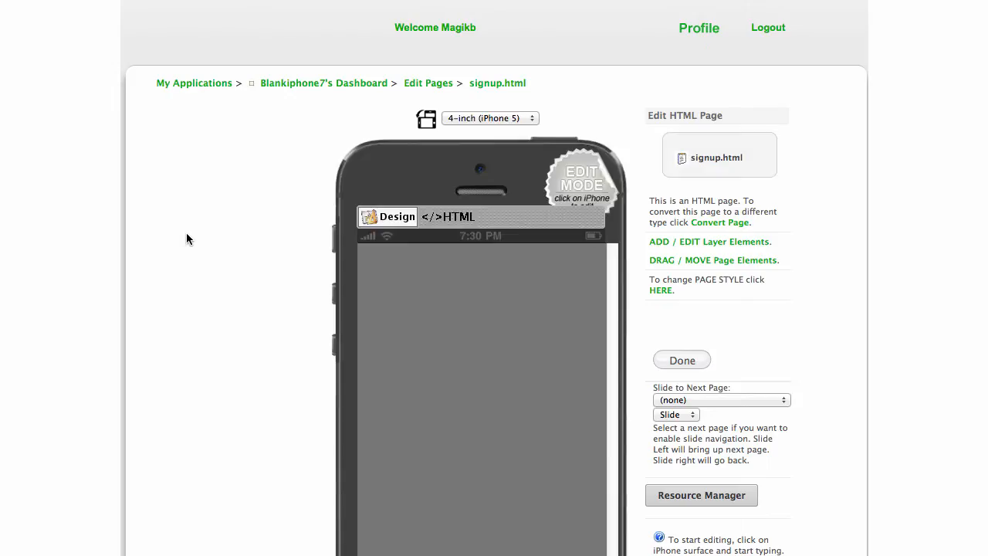
{"action": "scroll", "coordinate": [798, 178], "scroll_direction": "down", "scroll_amount": 3}
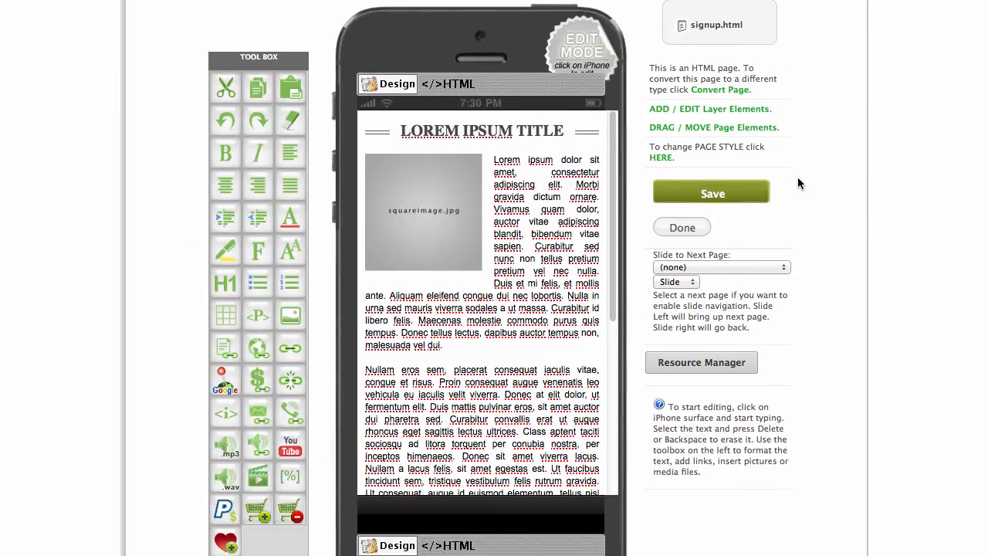
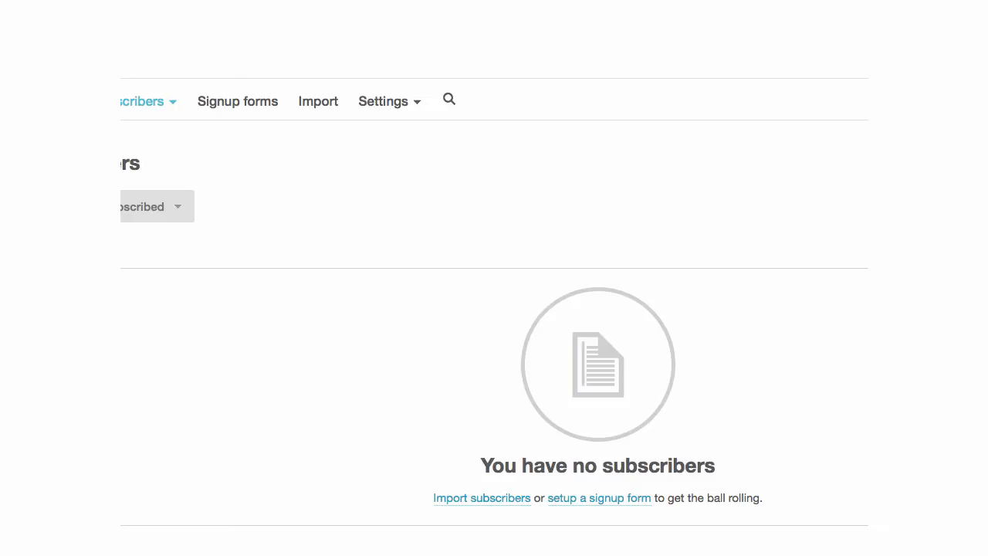
Open MailChimp's Embedded forms option under Signup forms and copy its HTML code.
{"action": "left_click", "coordinate": [245, 109]}
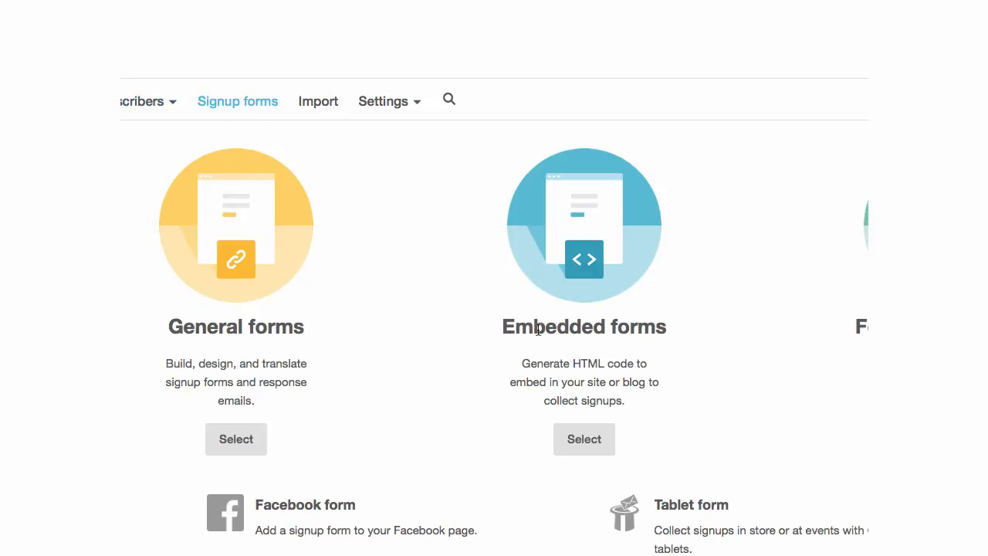
{"action": "left_click_drag", "start_coordinate": [502, 328], "coordinate": [669, 324]}
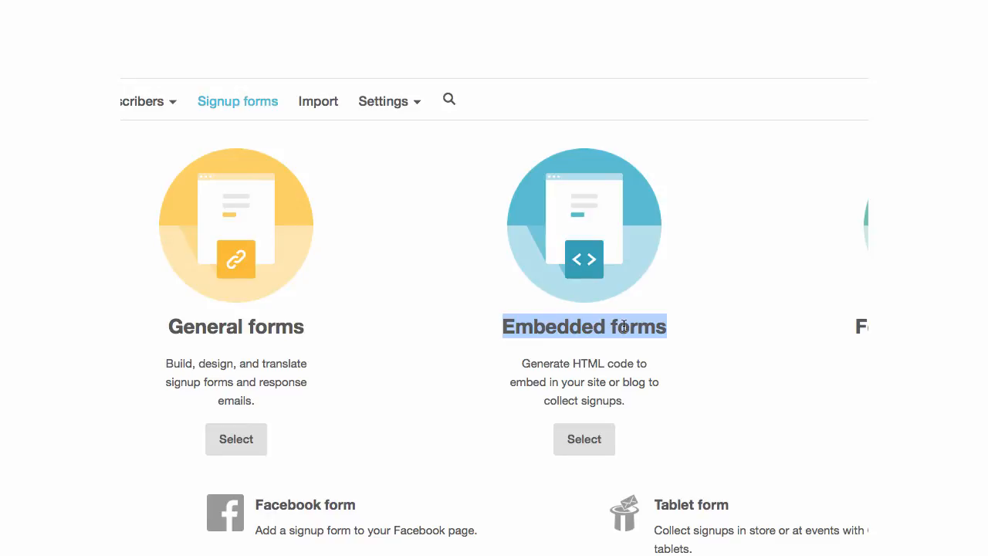
{"action": "left_click", "coordinate": [585, 439]}
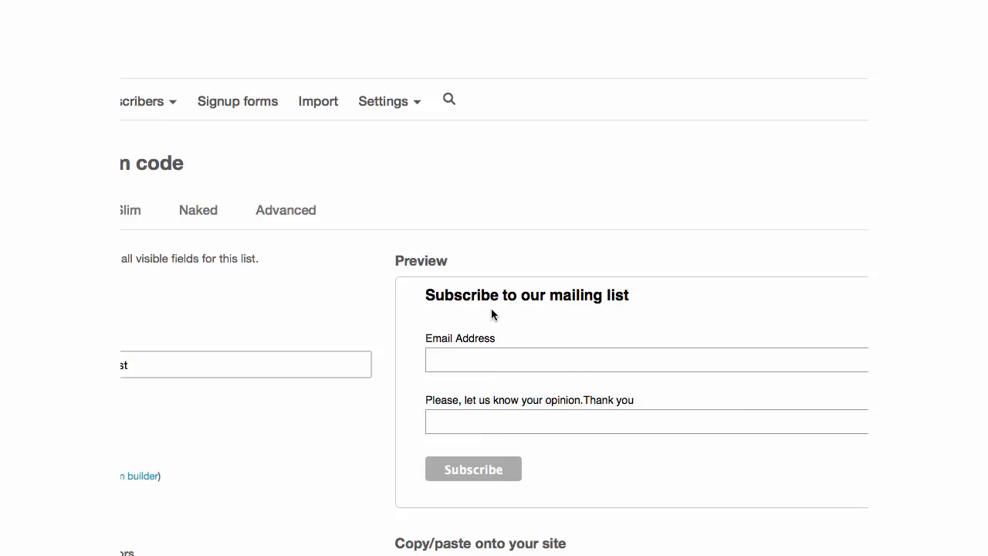
{"action": "scroll", "coordinate": [339, 313], "scroll_direction": "down", "scroll_amount": 1}
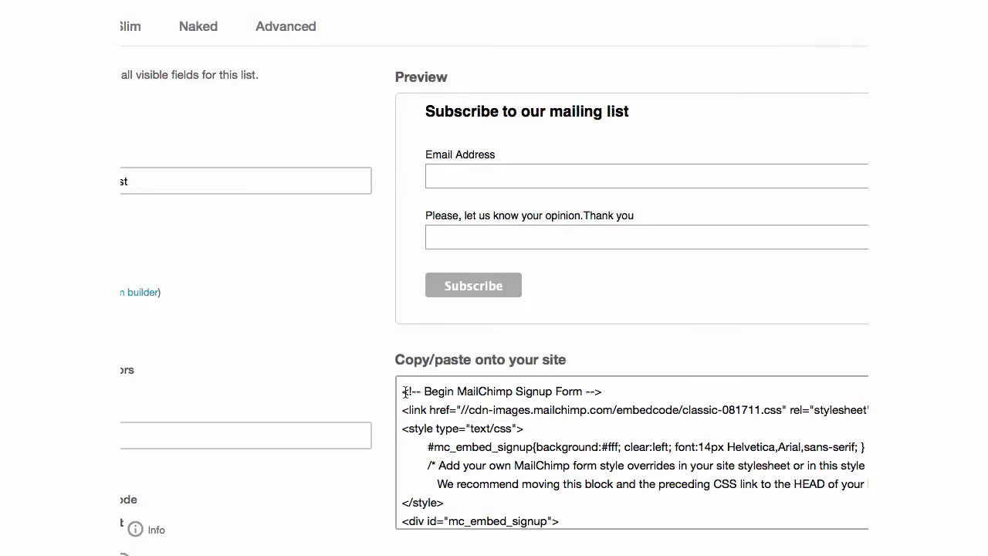
{"action": "left_click_drag", "start_coordinate": [402, 392], "coordinate": [494, 554]}
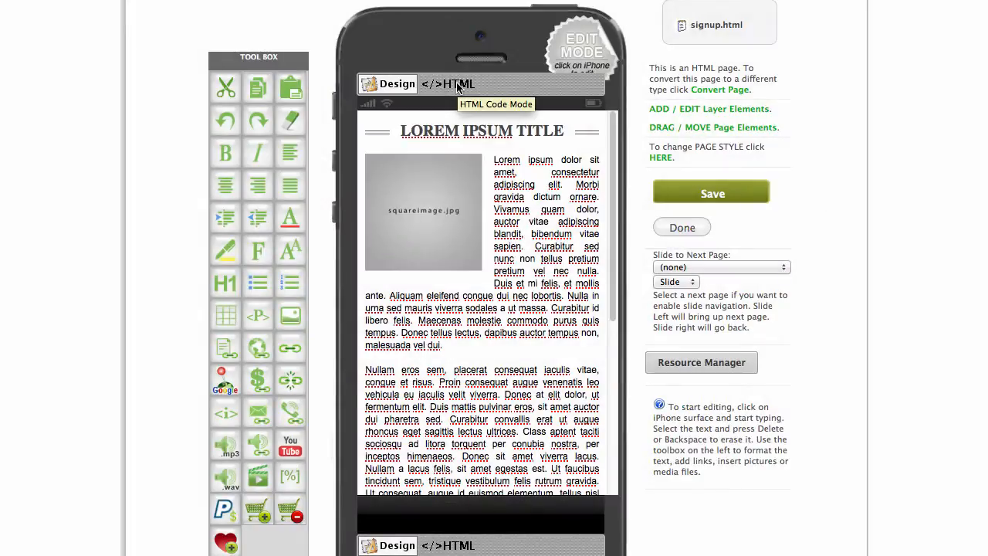
Replace signup.html's sample HTML with the MailChimp embed code and save it.
{"action": "left_click", "coordinate": [458, 87]}
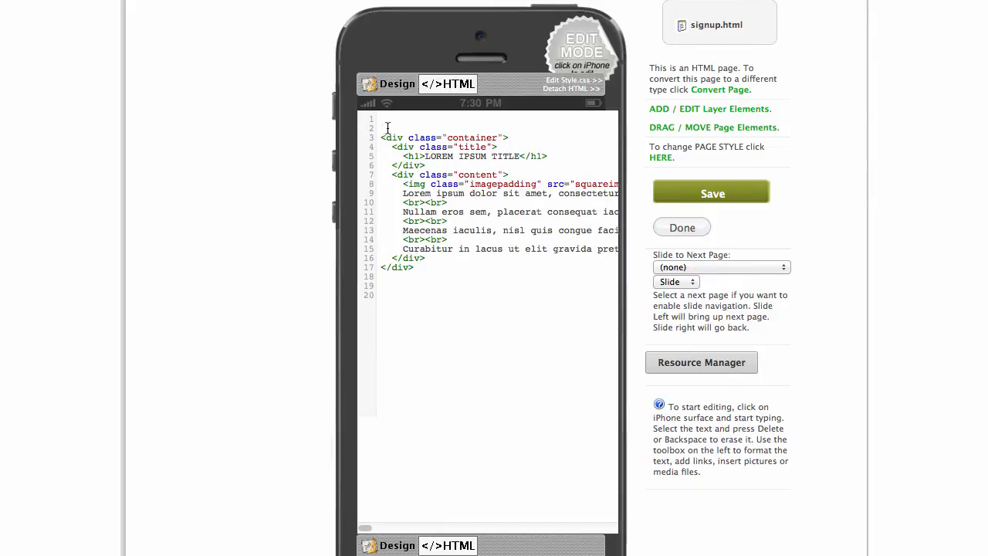
{"action": "left_click_drag", "start_coordinate": [381, 129], "coordinate": [460, 278]}
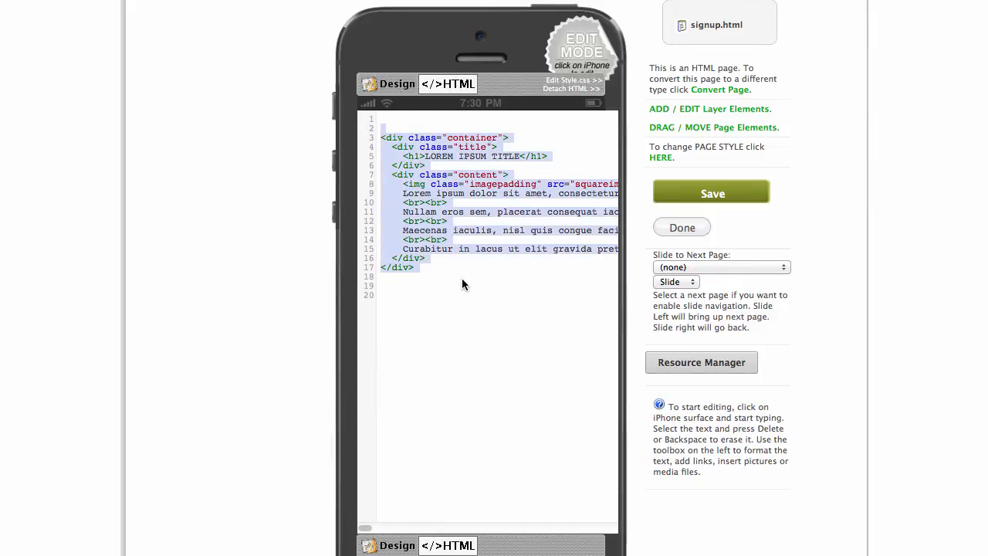
{"action": "key", "text": "Delete"}
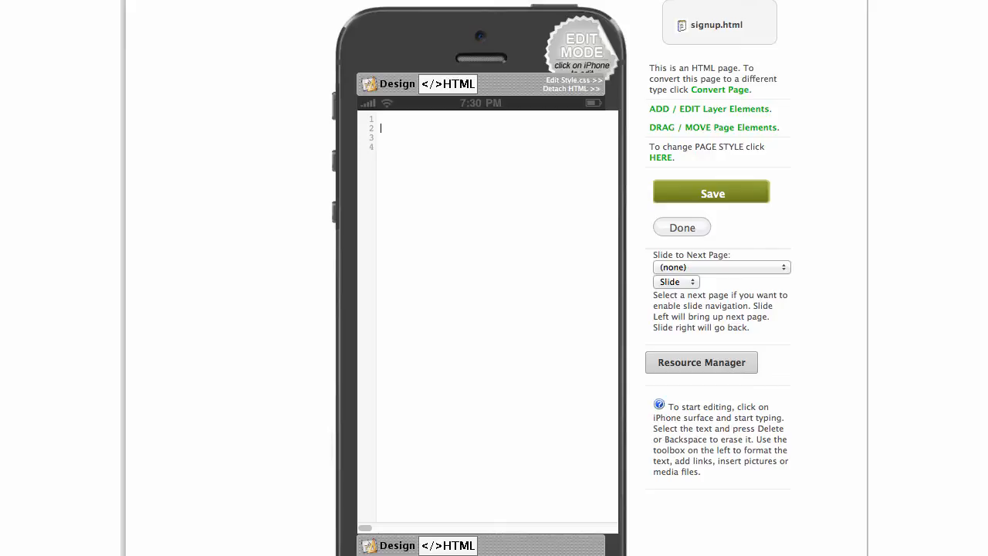
{"action": "key", "text": "super+v"}
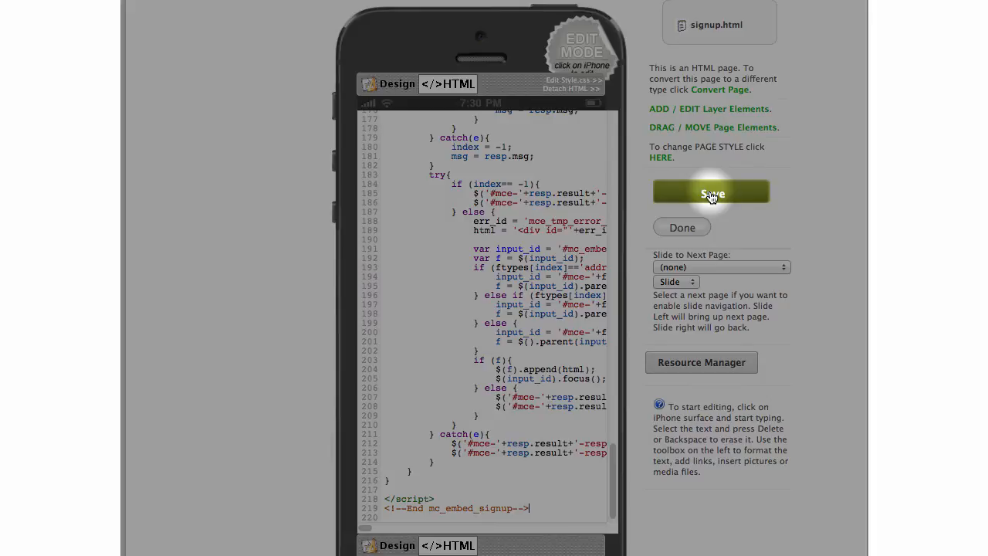
{"action": "left_click", "coordinate": [711, 195]}
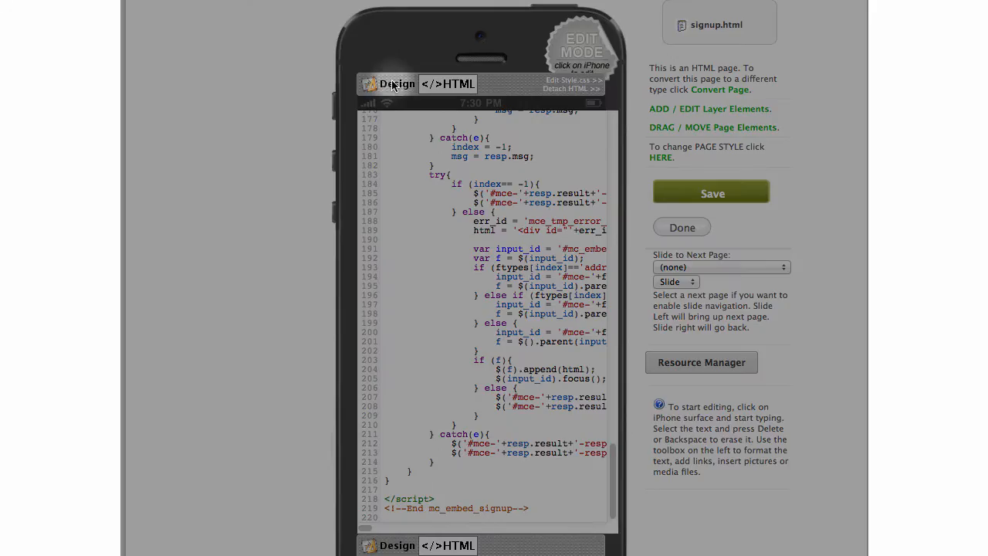
Back in Design view, add two blank lines above the form heading.
{"action": "left_click", "coordinate": [392, 85]}
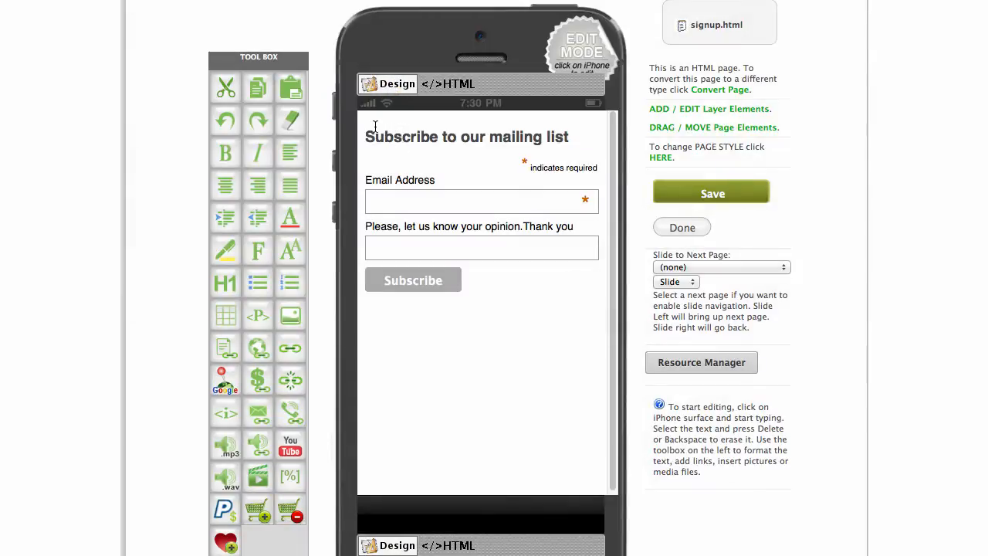
{"action": "key", "text": "Return"}
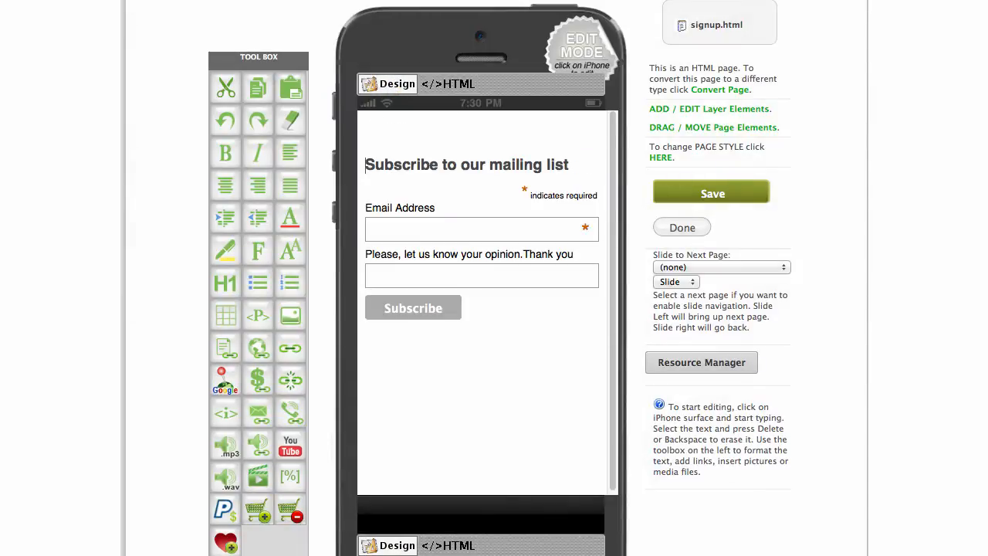
{"action": "key", "text": "Return"}
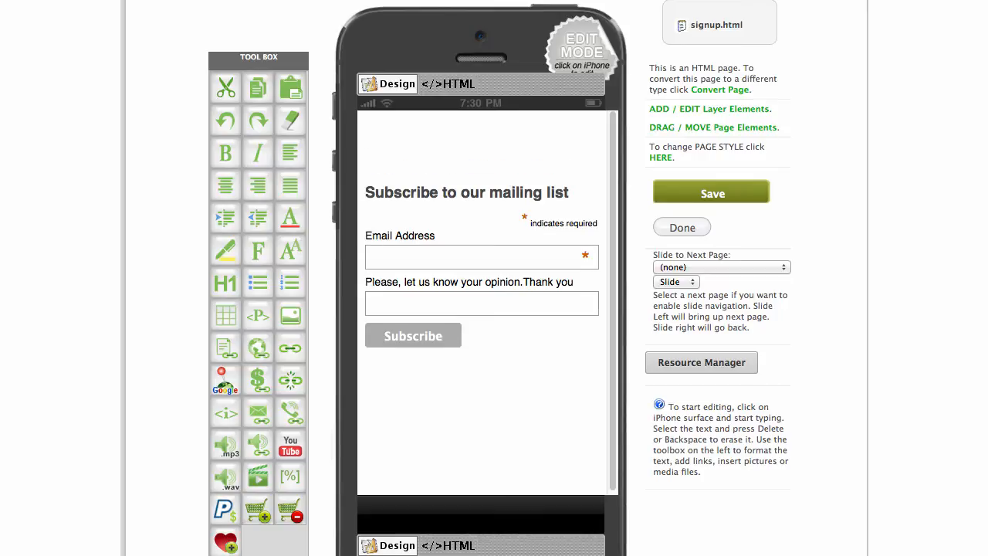
{"action": "left_click", "coordinate": [258, 282]}
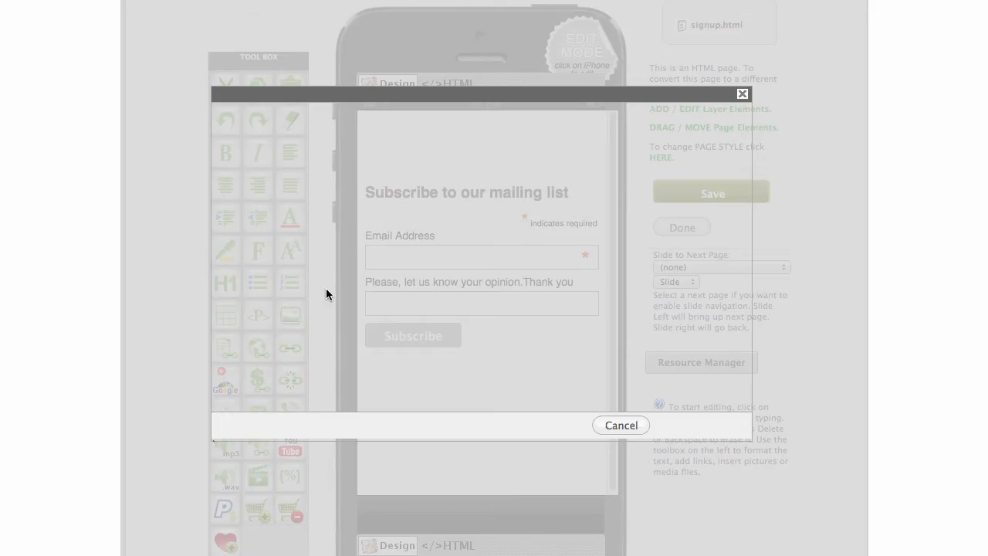
Insert the Making & Monetizing Mobile Apps banner image and resize it to the page width.
{"action": "scroll", "coordinate": [437, 266], "scroll_direction": "down", "scroll_amount": 5}
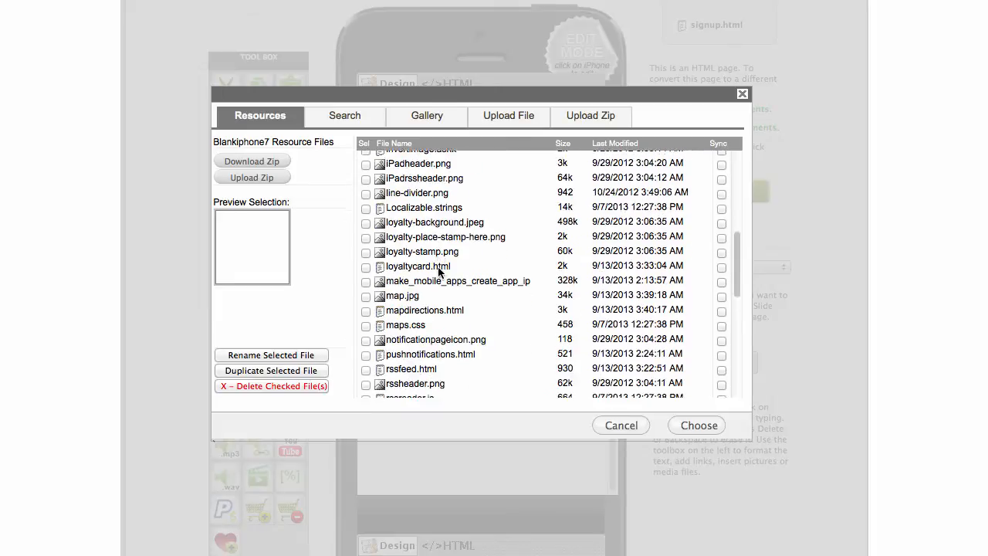
{"action": "left_click", "coordinate": [421, 278]}
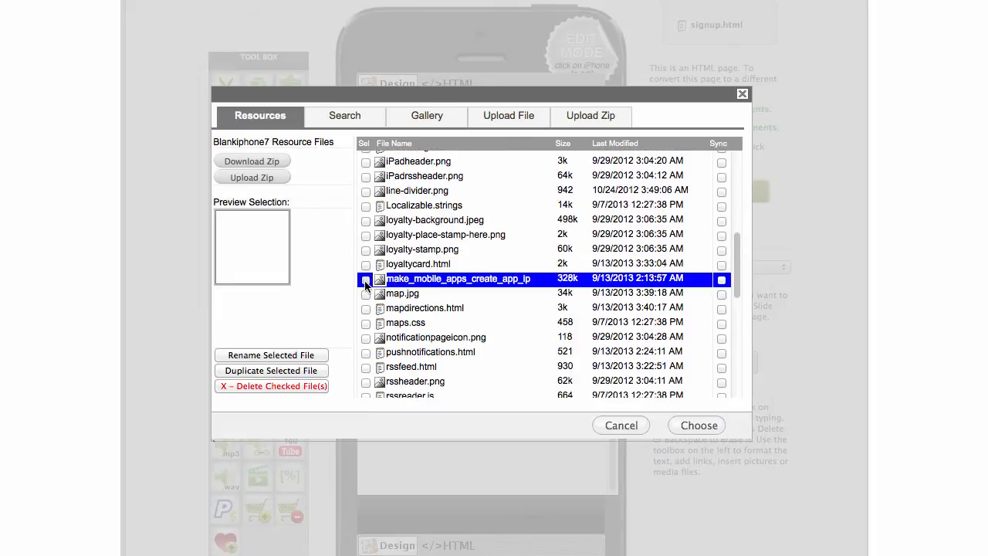
{"action": "left_click", "coordinate": [695, 425]}
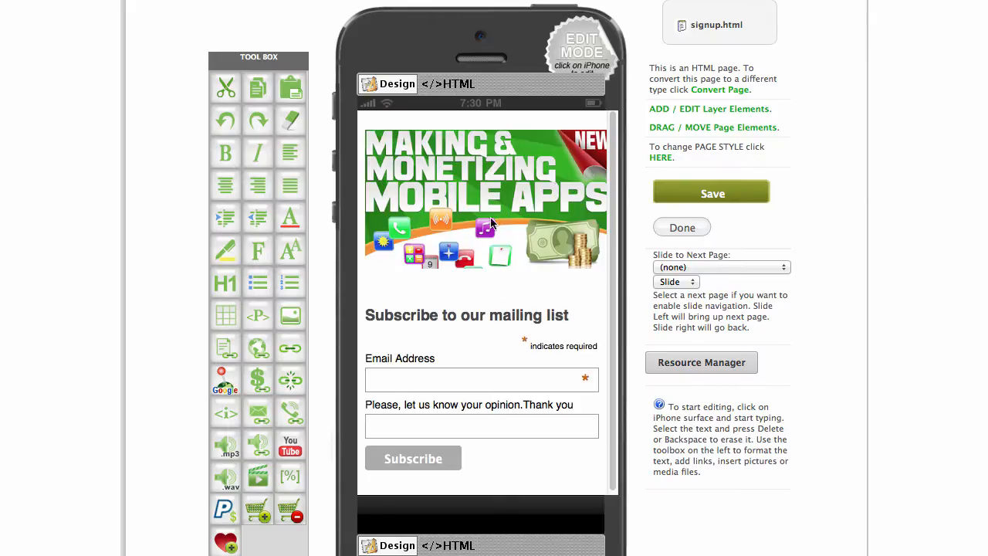
{"action": "left_click", "coordinate": [491, 223]}
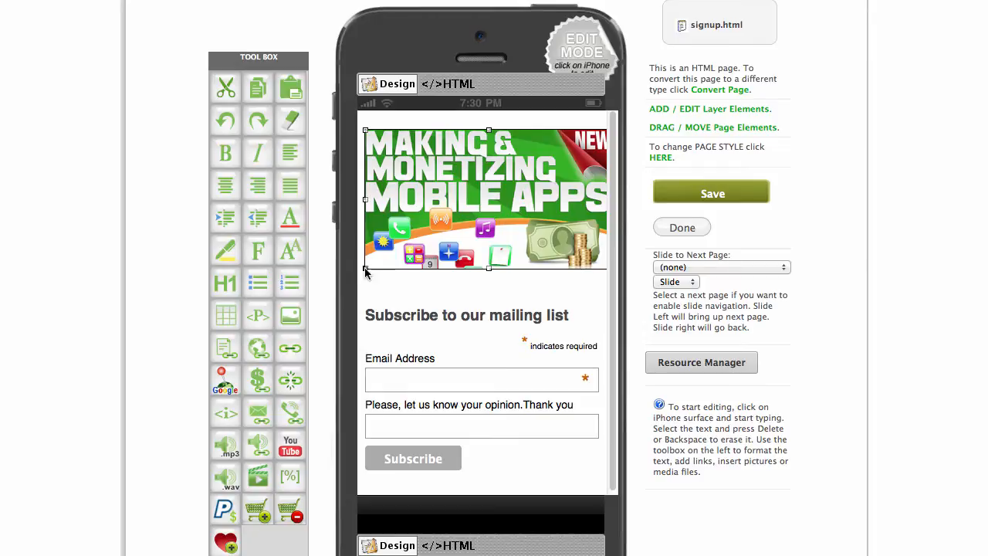
{"action": "left_click_drag", "start_coordinate": [366, 271], "coordinate": [384, 258]}
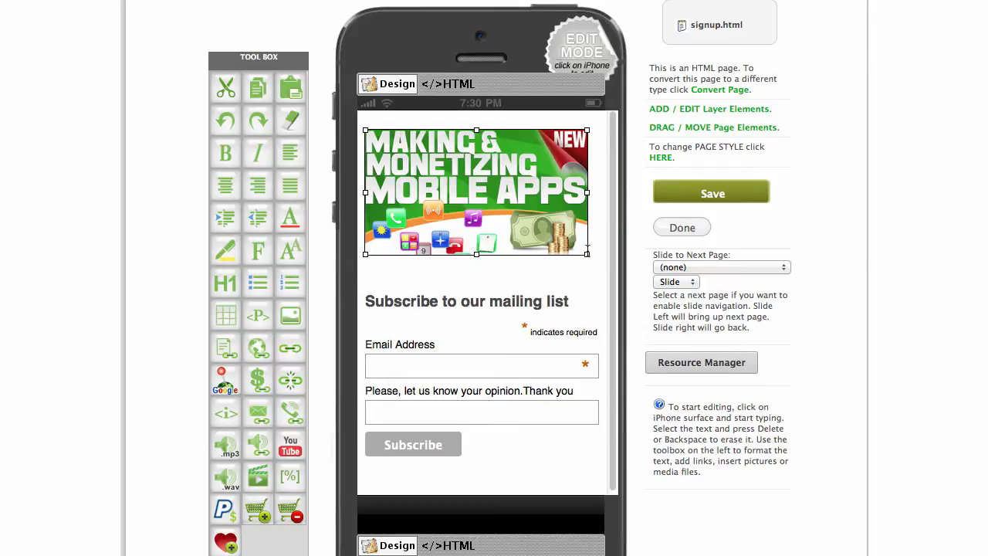
{"action": "left_click_drag", "start_coordinate": [588, 255], "coordinate": [600, 262]}
{"action": "left_click", "coordinate": [578, 293]}
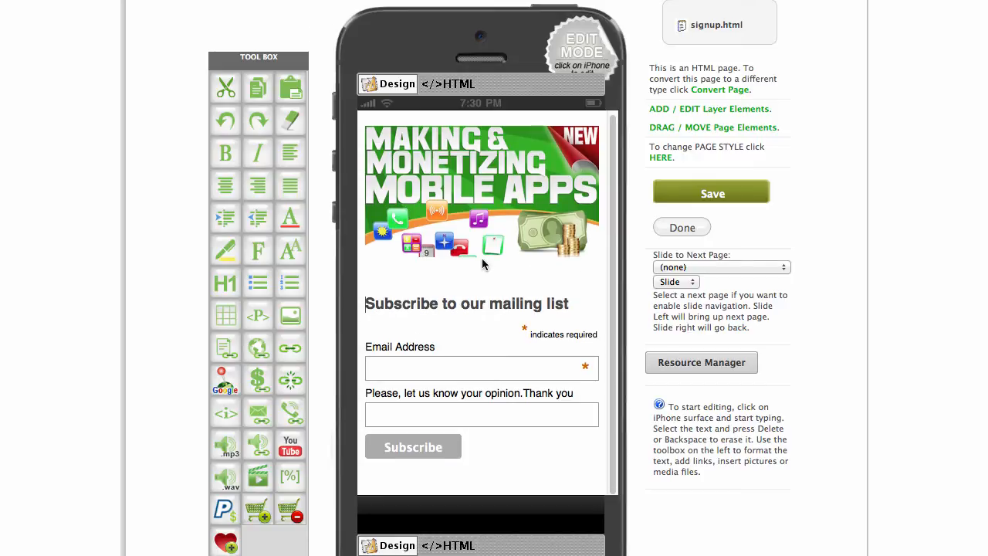
Save signup.html and return to the pages list.
{"action": "left_click", "coordinate": [676, 214]}
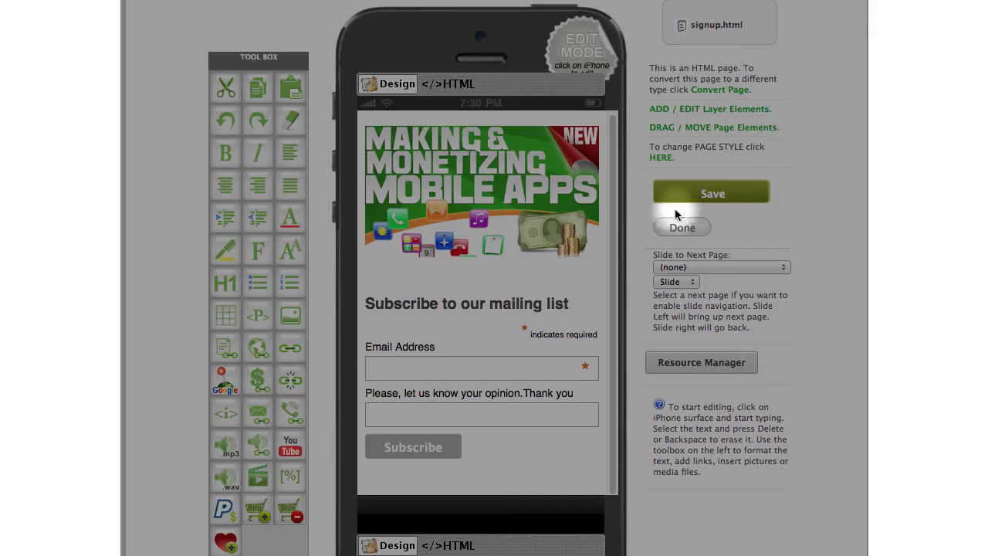
{"action": "left_click", "coordinate": [716, 198]}
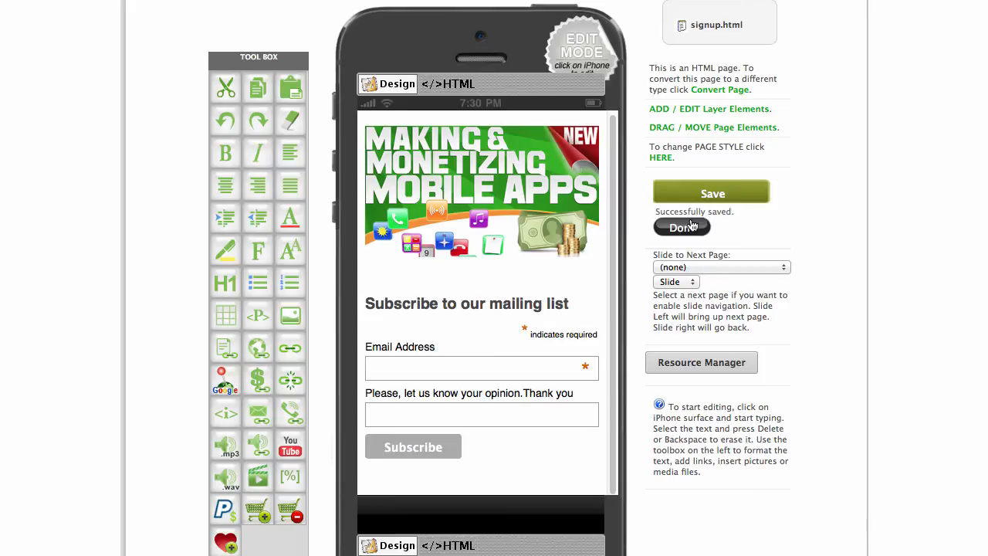
{"action": "left_click", "coordinate": [683, 229]}
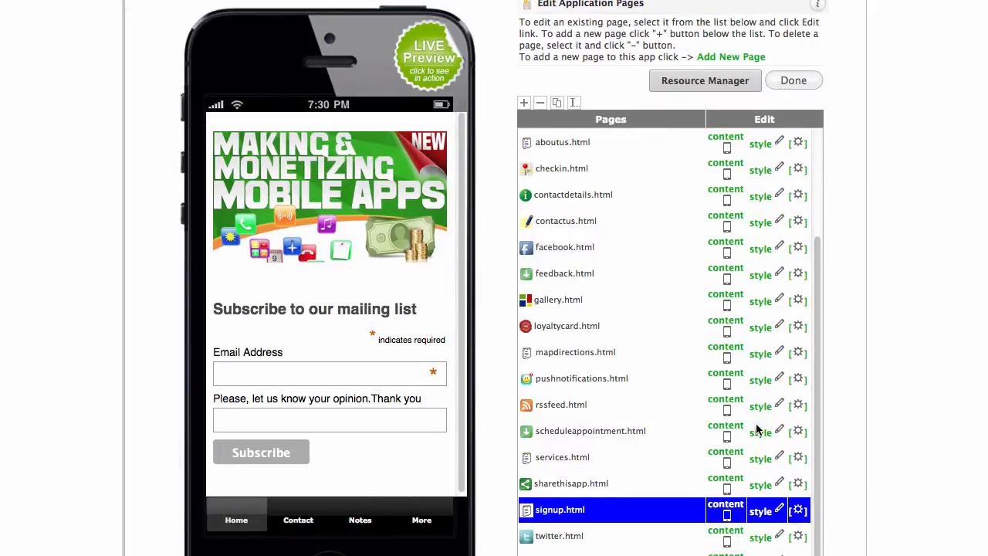
Add a new About Us page named aboutus1.html.
{"action": "left_click", "coordinate": [734, 59]}
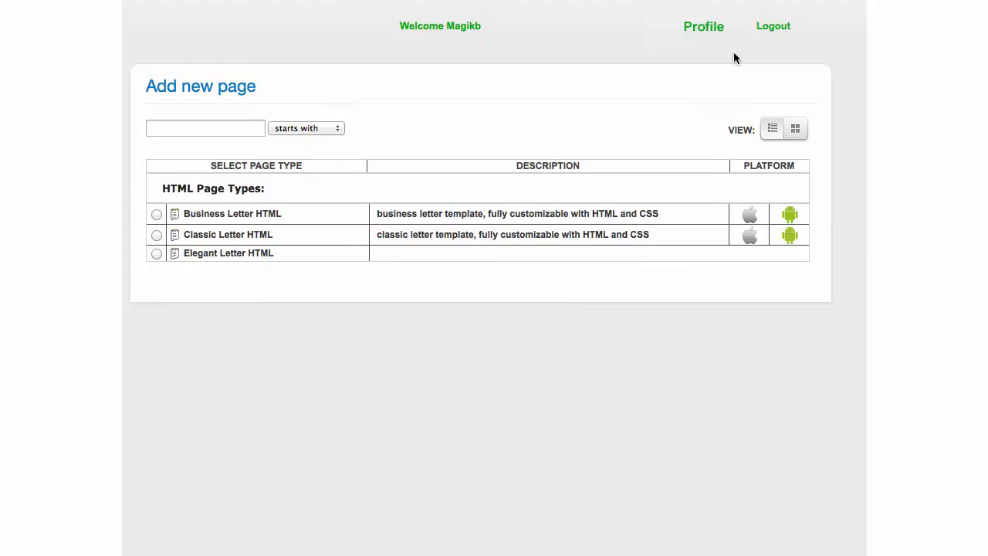
{"action": "scroll", "coordinate": [371, 278], "scroll_direction": "down", "scroll_amount": 10}
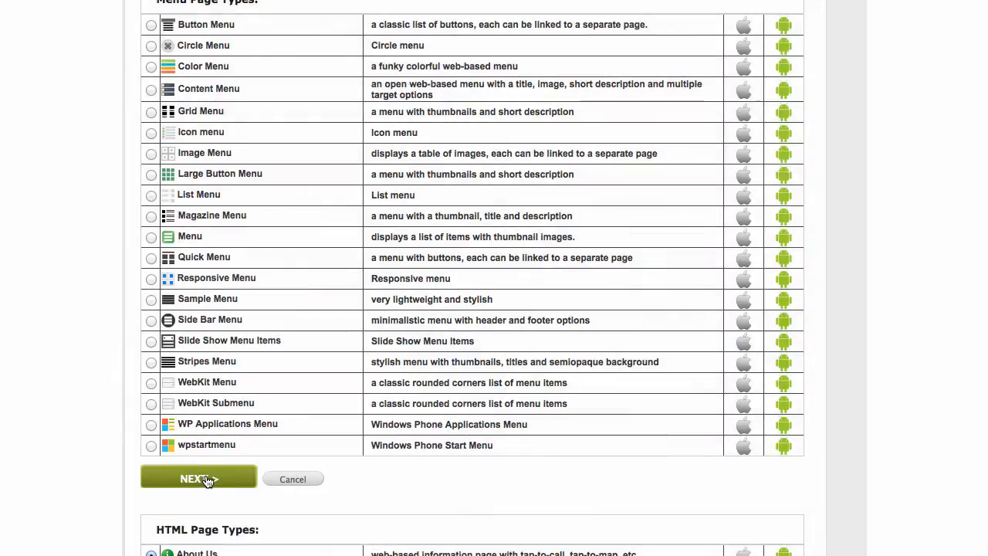
{"action": "left_click", "coordinate": [205, 479]}
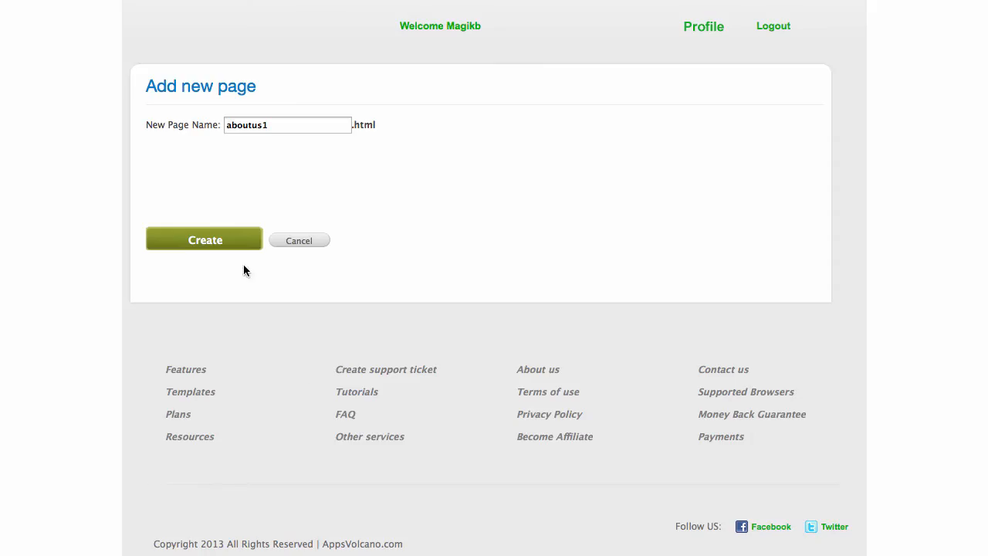
{"action": "left_click", "coordinate": [232, 241]}
Remove the About Us, Web Site Address, Address and Company Name fields from the form.
{"action": "scroll", "coordinate": [714, 286], "scroll_direction": "down", "scroll_amount": 3}
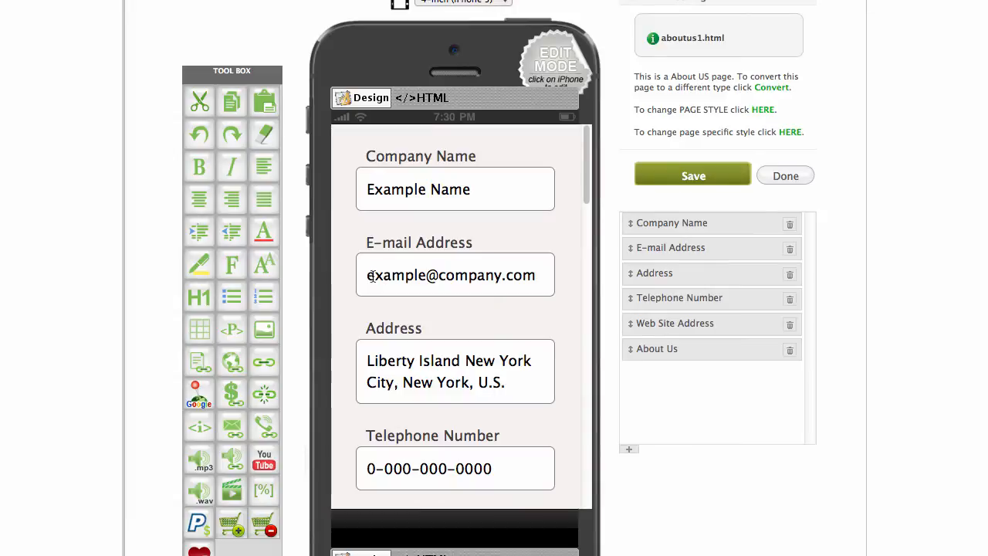
{"action": "left_click_drag", "start_coordinate": [360, 275], "coordinate": [557, 278]}
{"action": "scroll", "coordinate": [468, 267], "scroll_direction": "down", "scroll_amount": 3}
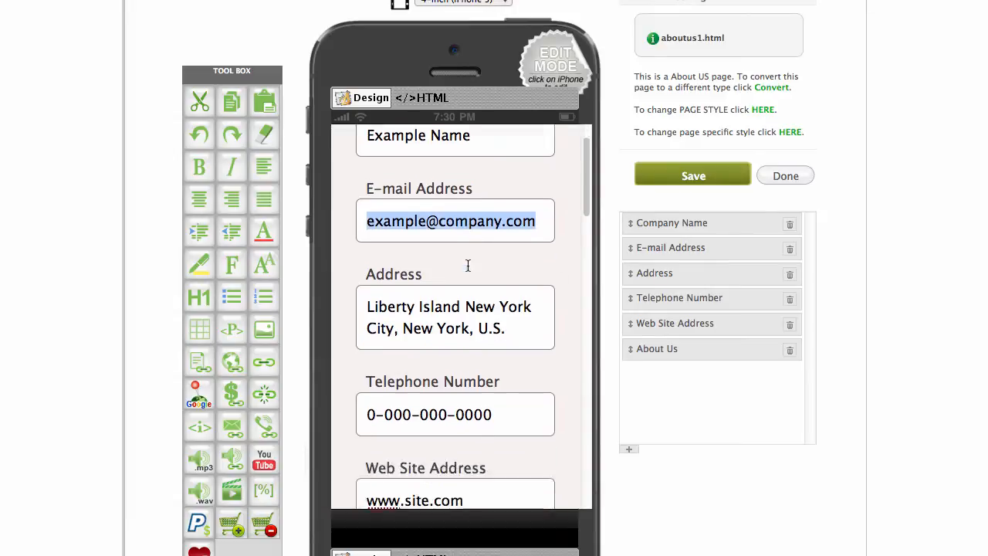
{"action": "left_click_drag", "start_coordinate": [366, 374], "coordinate": [450, 379]}
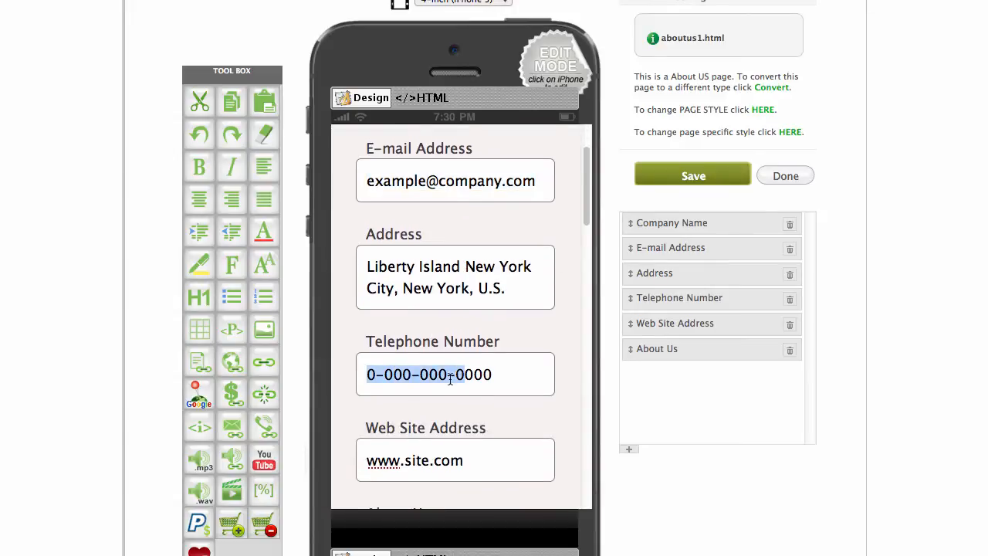
{"action": "left_click", "coordinate": [790, 350]}
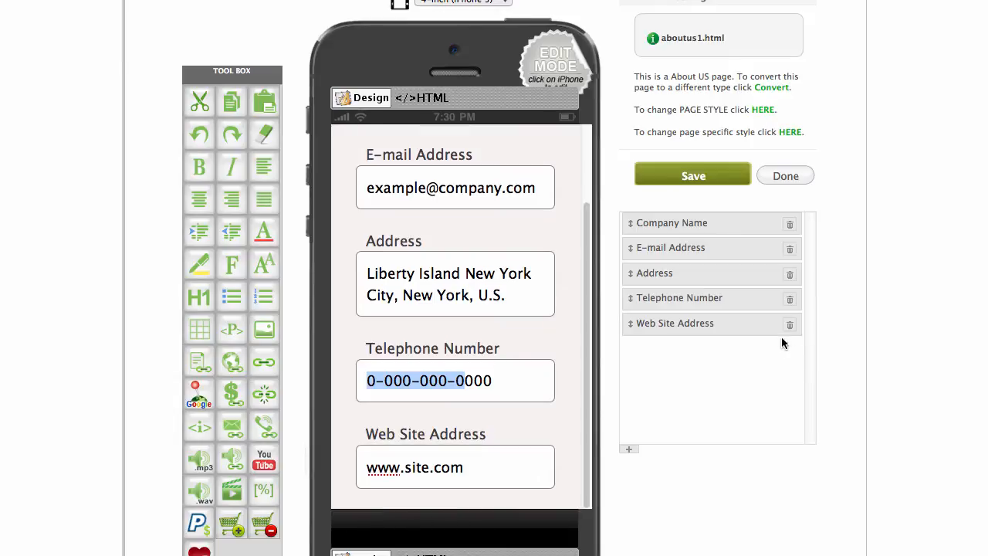
{"action": "left_click", "coordinate": [789, 324]}
{"action": "left_click", "coordinate": [789, 275]}
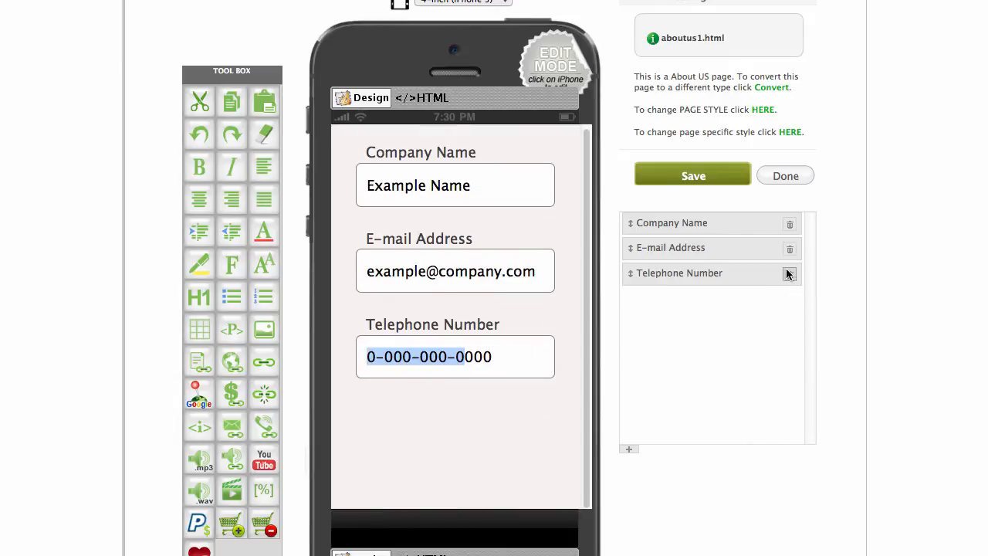
{"action": "left_click", "coordinate": [790, 224]}
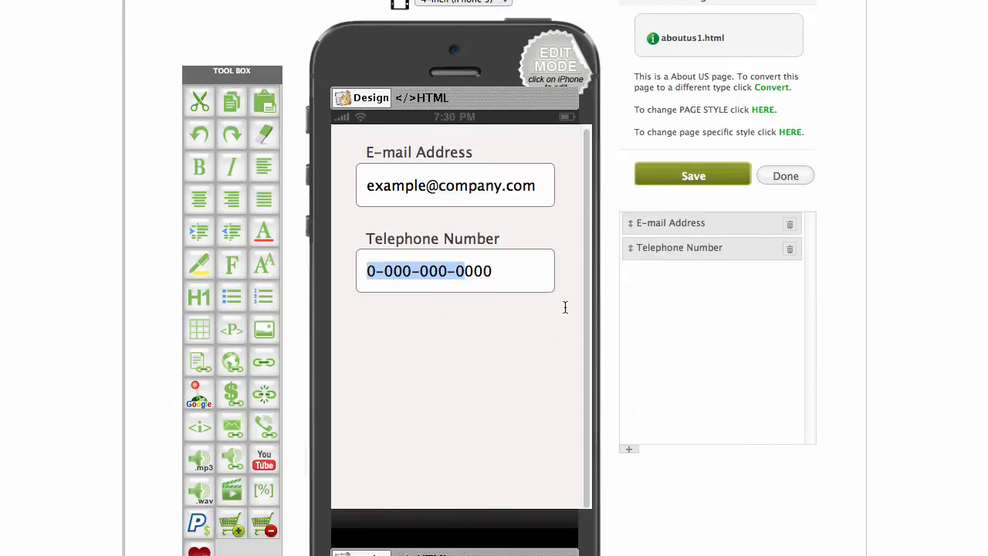
{"action": "left_click", "coordinate": [527, 308]}
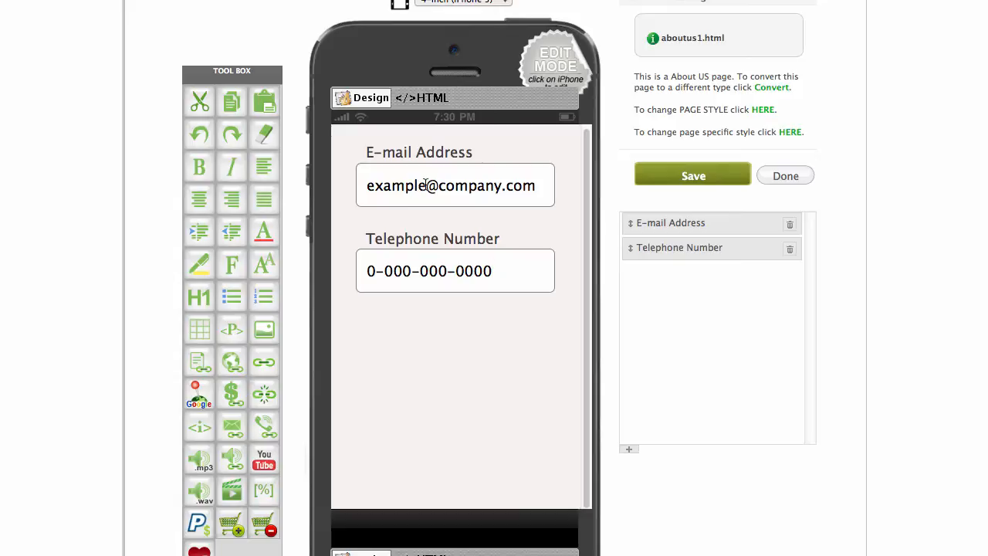
Delete the aboutus1.html page from the pages list.
{"action": "left_click", "coordinate": [785, 177]}
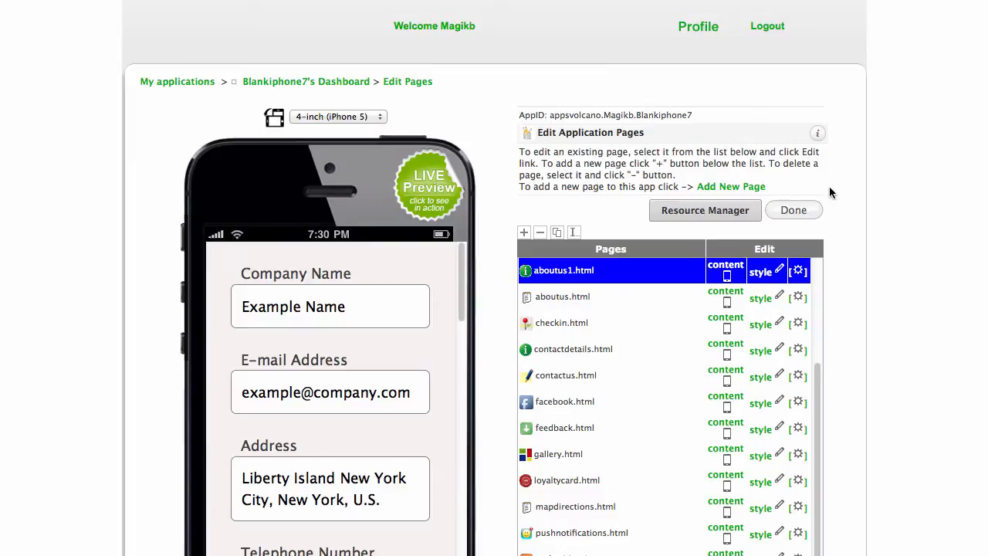
{"action": "scroll", "coordinate": [829, 192], "scroll_direction": "down", "scroll_amount": 3}
{"action": "scroll", "coordinate": [648, 197], "scroll_direction": "up", "scroll_amount": 3}
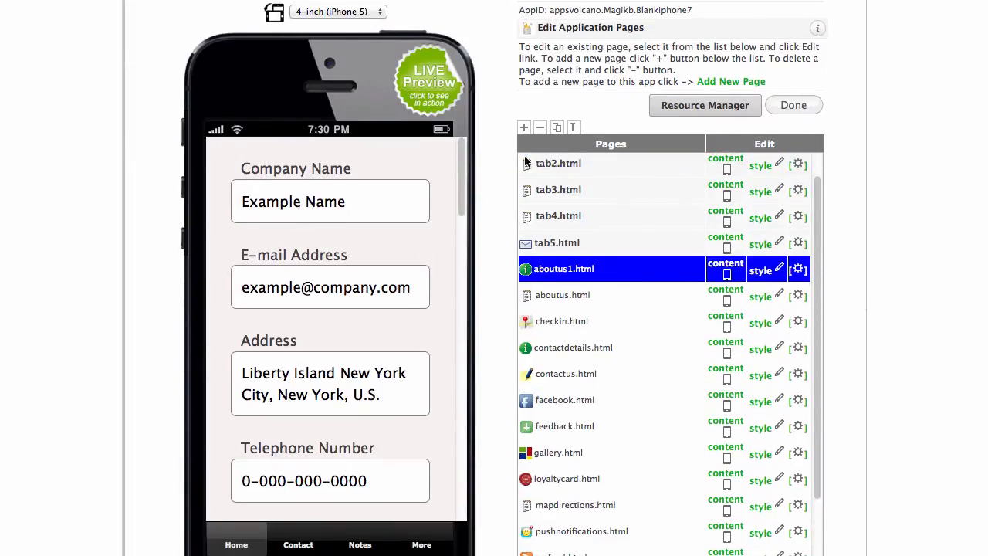
{"action": "left_click", "coordinate": [540, 127]}
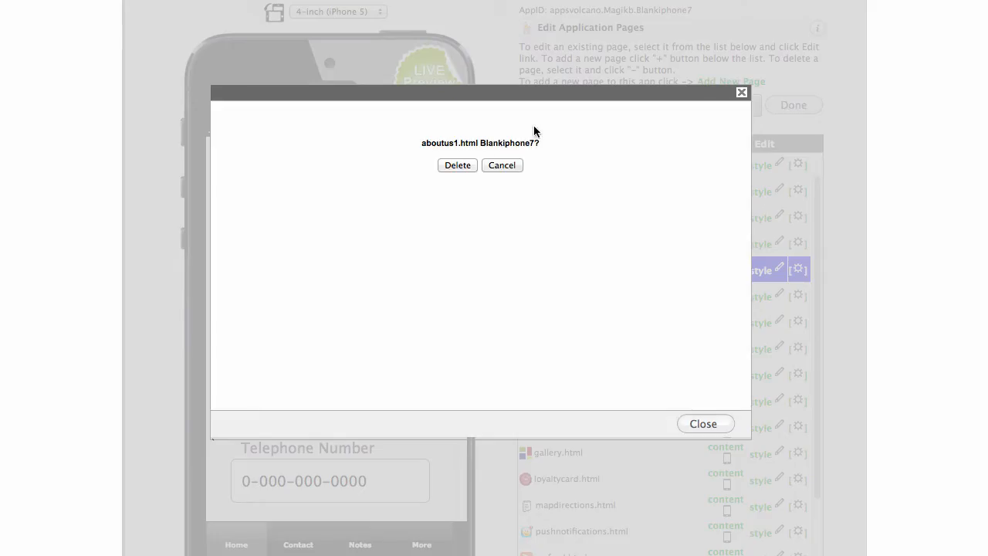
{"action": "left_click", "coordinate": [444, 167]}
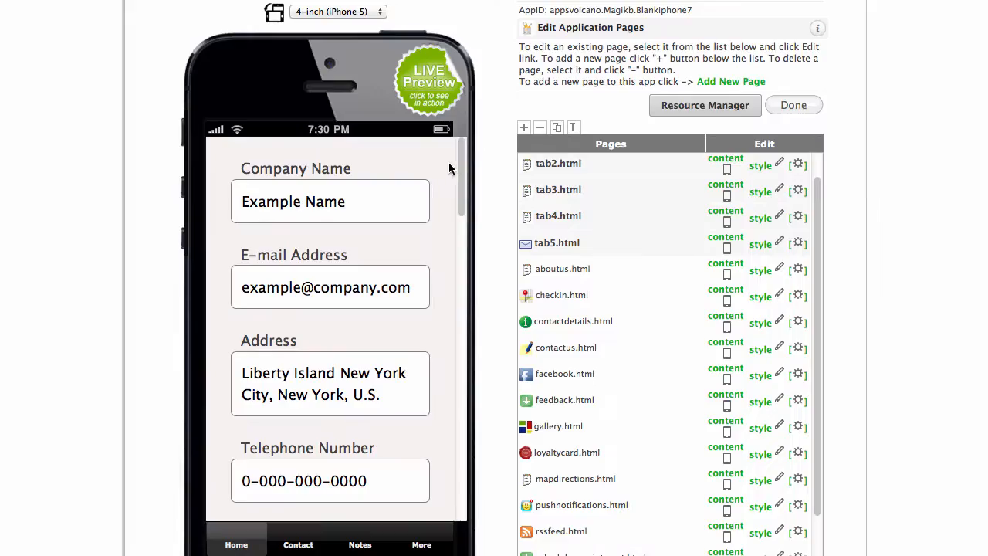
{"action": "scroll", "coordinate": [507, 50], "scroll_direction": "down", "scroll_amount": 2}
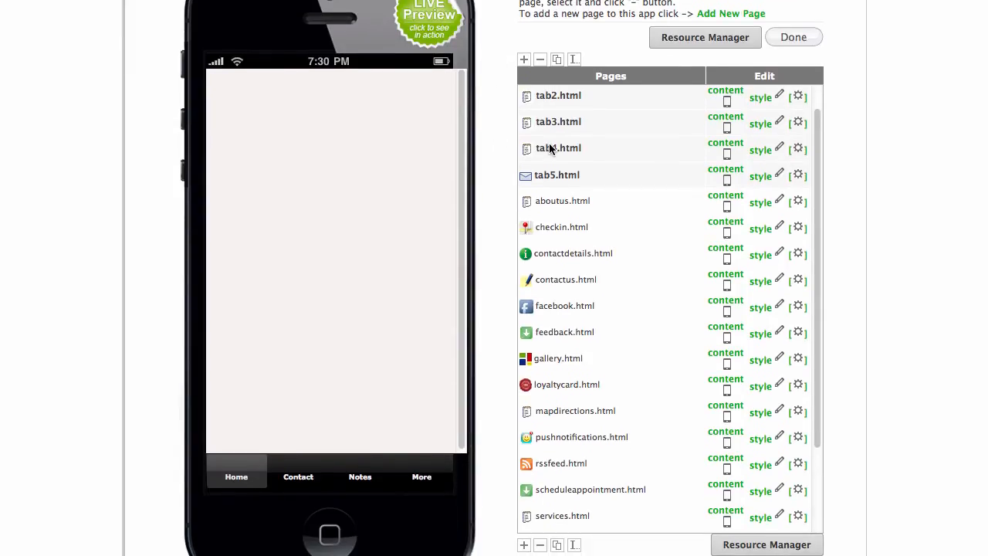
{"action": "scroll", "coordinate": [571, 312], "scroll_direction": "up", "scroll_amount": 1}
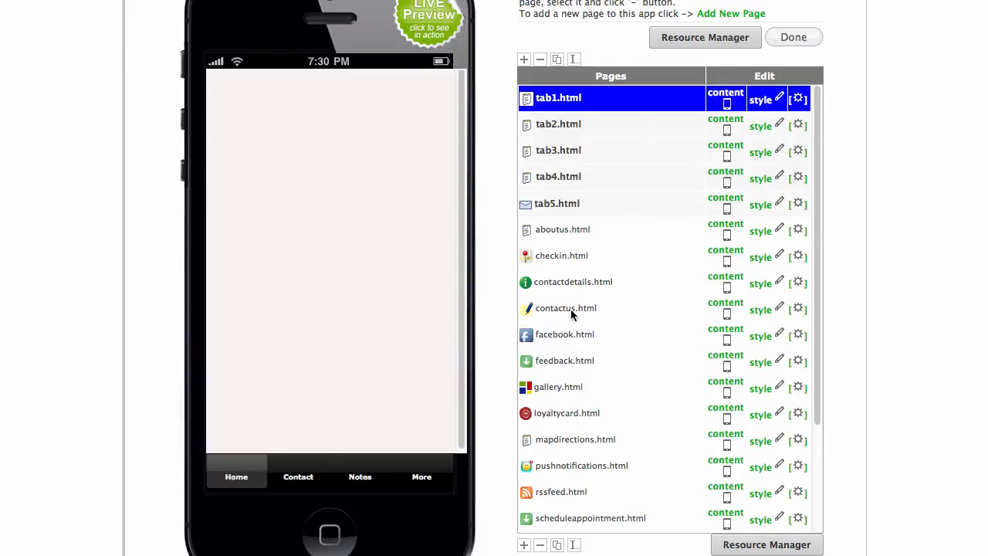
{"action": "scroll", "coordinate": [544, 165], "scroll_direction": "up", "scroll_amount": 5}
{"action": "scroll", "coordinate": [552, 140], "scroll_direction": "down", "scroll_amount": 5}
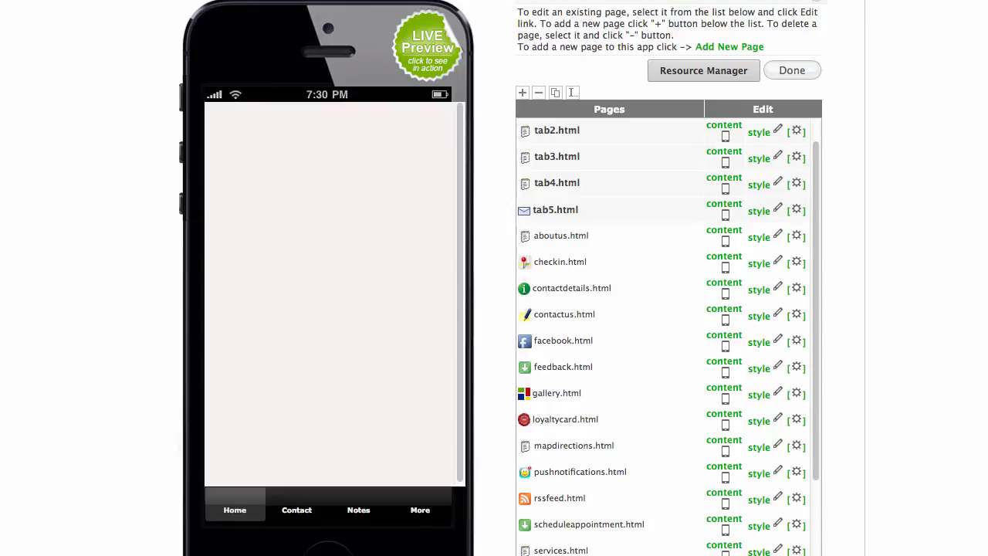
{"action": "scroll", "coordinate": [691, 409], "scroll_direction": "down", "scroll_amount": 3}
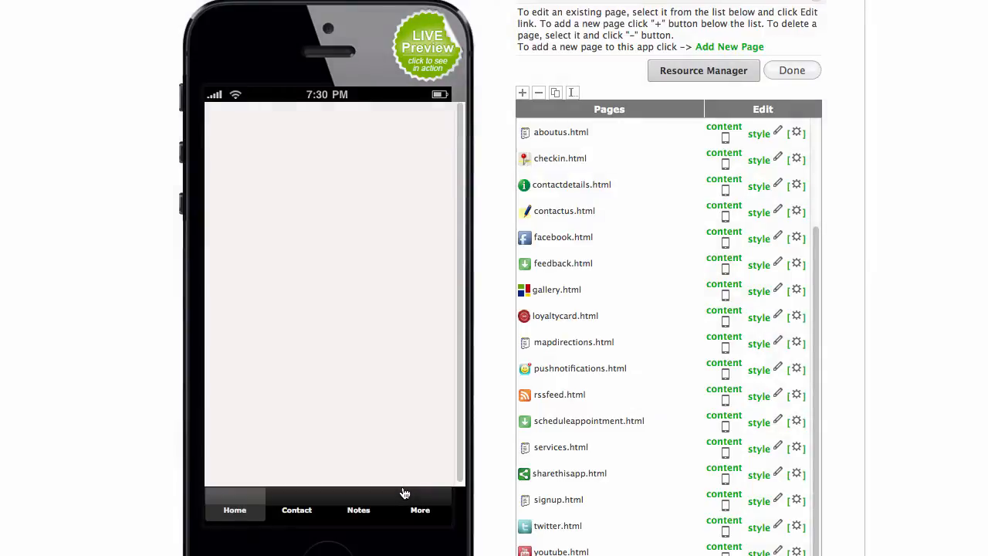
{"action": "scroll", "coordinate": [664, 274], "scroll_direction": "up", "scroll_amount": 3}
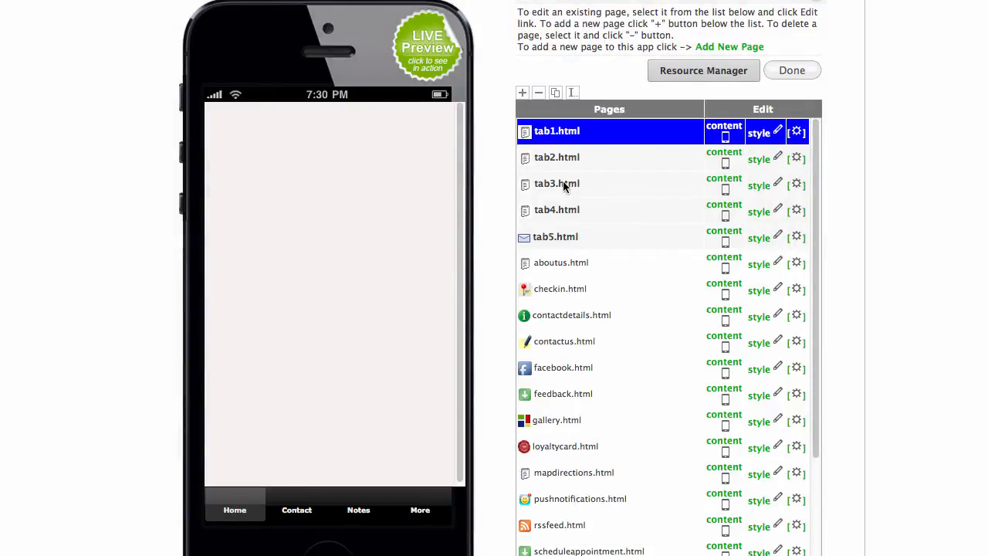
Preview the tab2, tab3 and tab4 pages, then go back to tab1.
{"action": "left_click", "coordinate": [552, 156]}
{"action": "left_click", "coordinate": [564, 183]}
{"action": "left_click", "coordinate": [563, 210]}
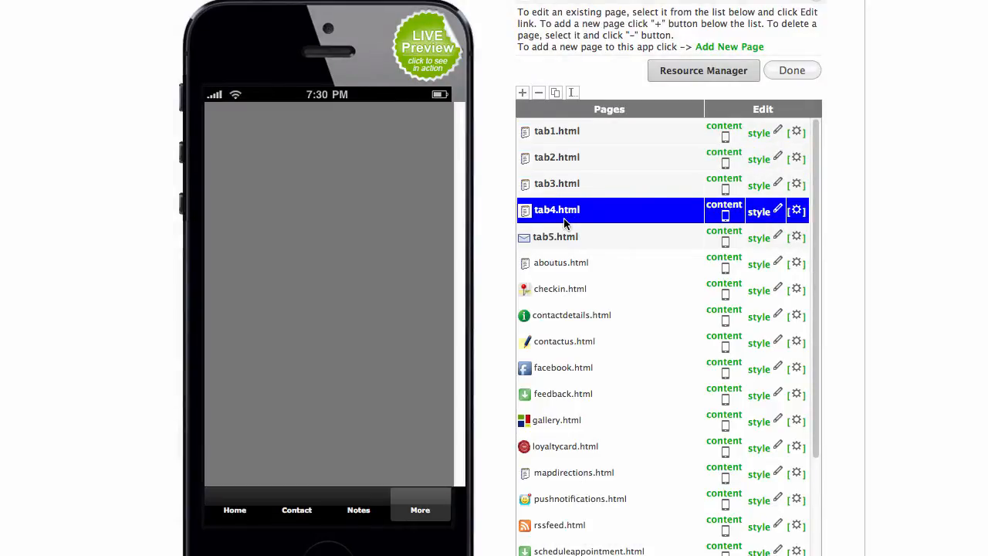
{"action": "left_click", "coordinate": [565, 135]}
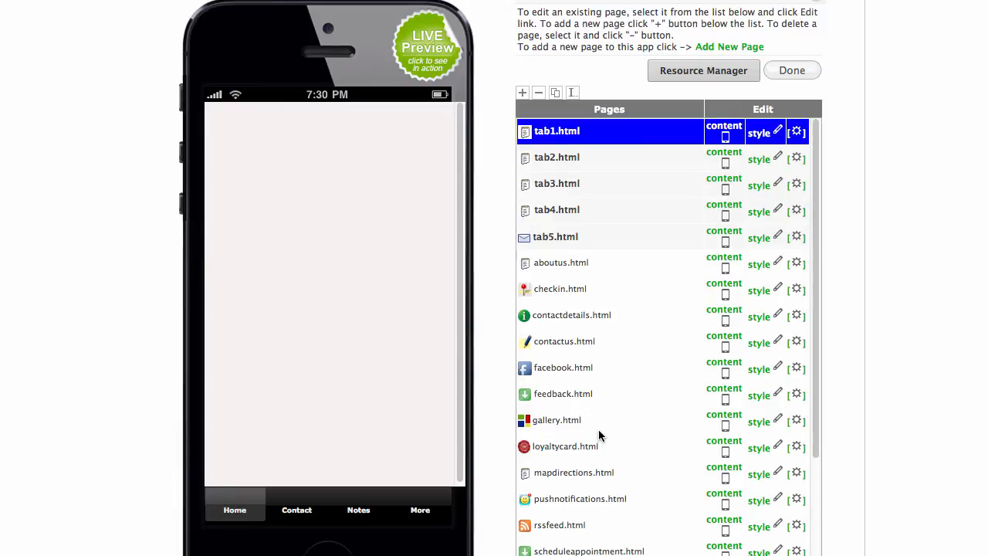
Show the Contact tab and select the ONE TOUCH CALL through MAP WITH DIRECTIONS text.
{"action": "left_click", "coordinate": [297, 512]}
{"action": "left_click", "coordinate": [554, 129]}
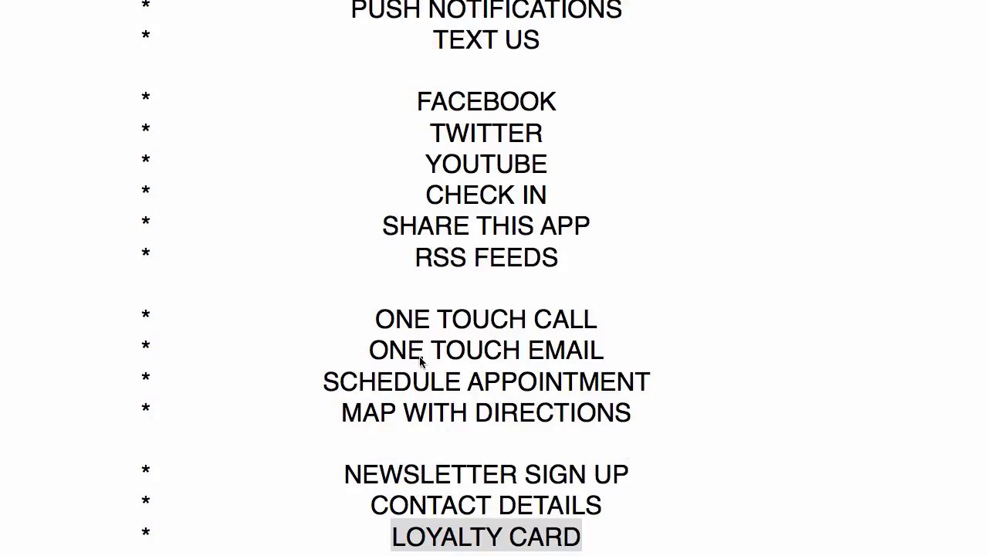
{"action": "left_click", "coordinate": [376, 317]}
{"action": "left_click_drag", "start_coordinate": [375, 313], "coordinate": [625, 404]}
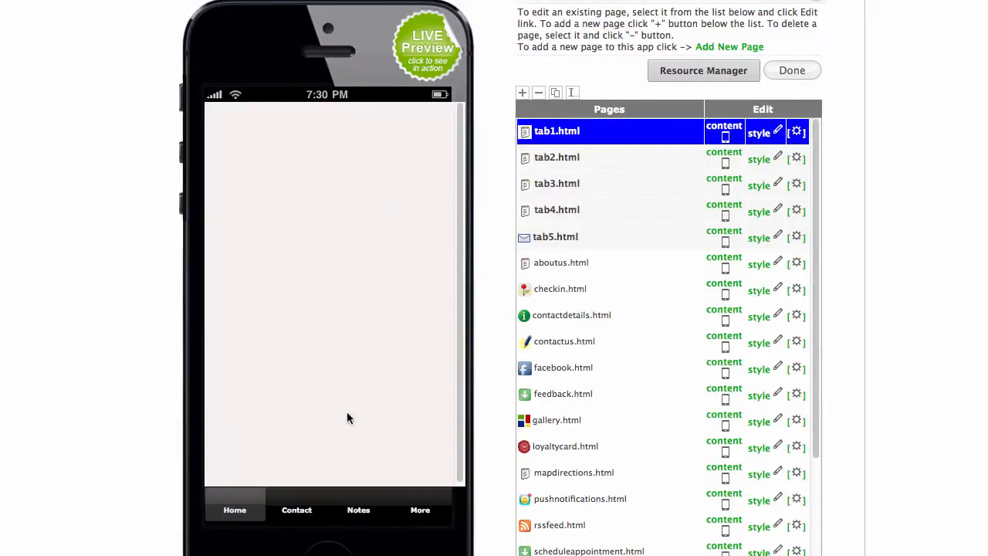
Cycle the phone preview through the Contact, Notes, More and Home tabs, ending on Contact.
{"action": "left_click", "coordinate": [297, 507]}
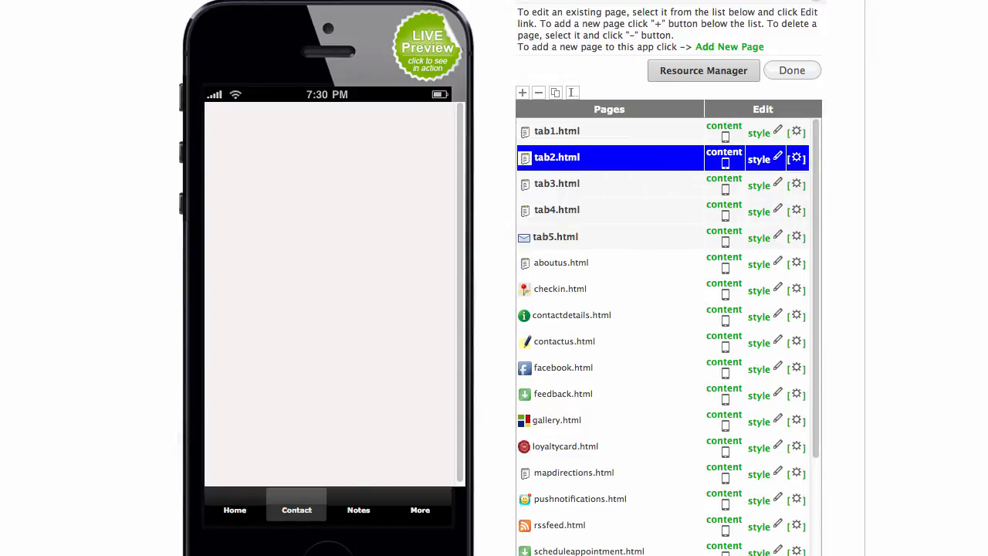
{"action": "left_click", "coordinate": [359, 511]}
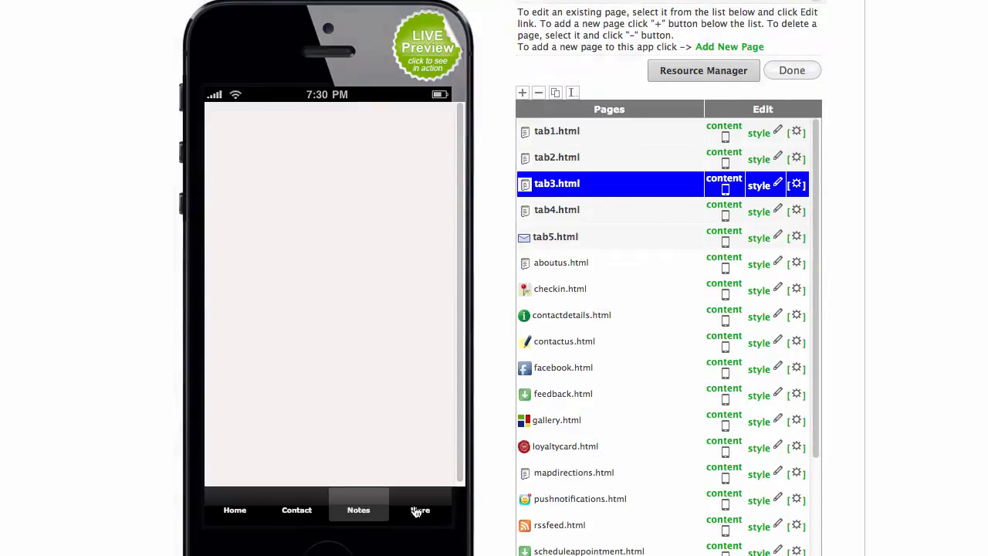
{"action": "left_click", "coordinate": [419, 510]}
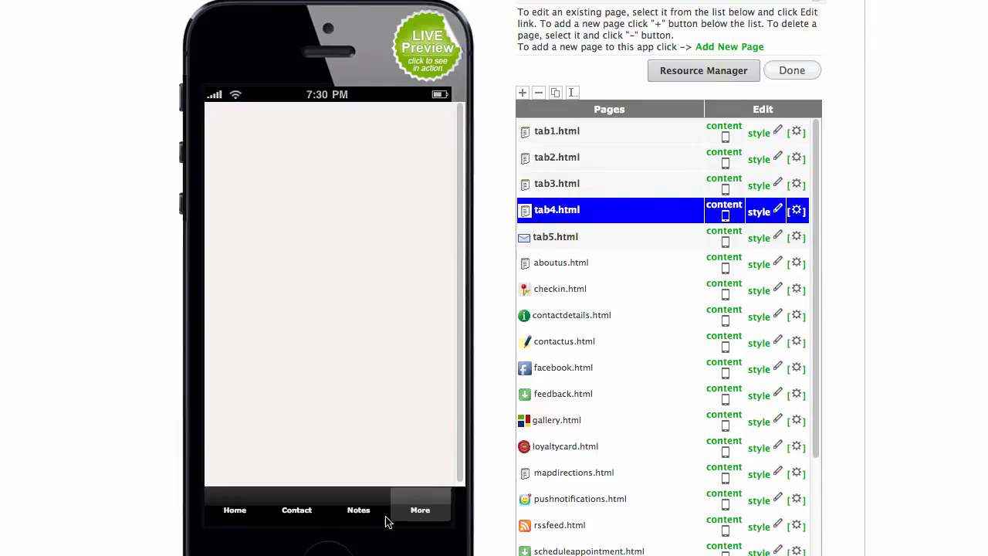
{"action": "left_click", "coordinate": [407, 505]}
{"action": "left_click", "coordinate": [230, 511]}
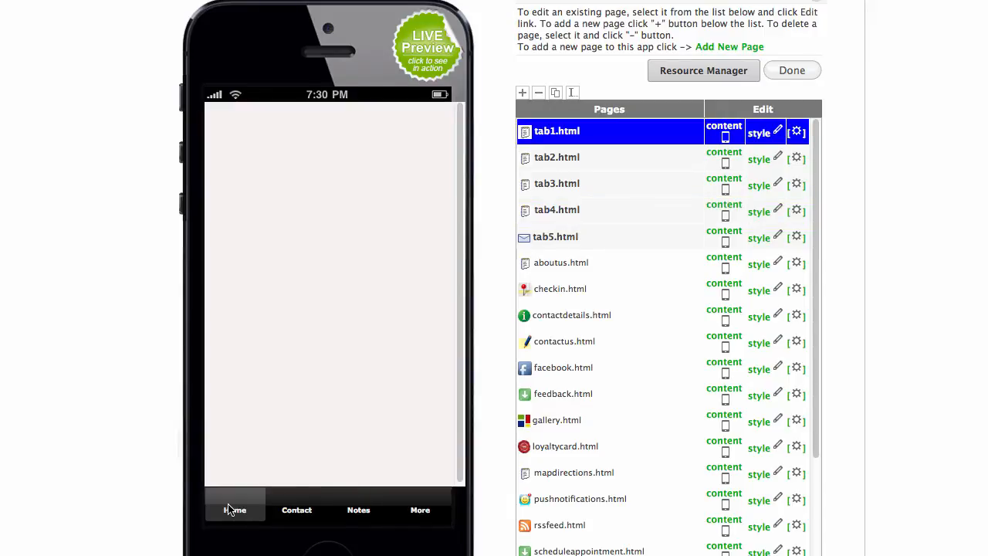
{"action": "left_click", "coordinate": [293, 512]}
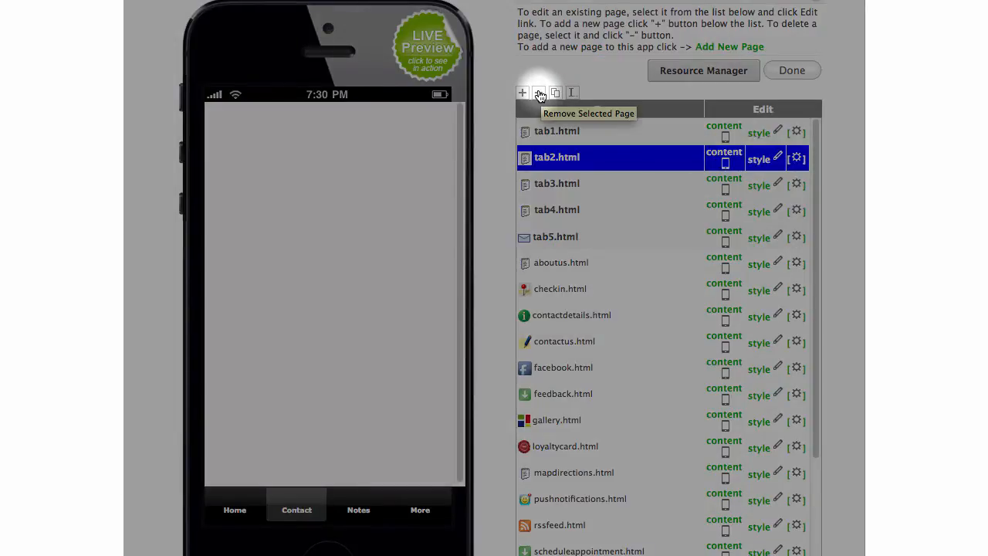
Delete the blank tab2.html page and rename contactdetails.html to tab2.
{"action": "left_click", "coordinate": [539, 93]}
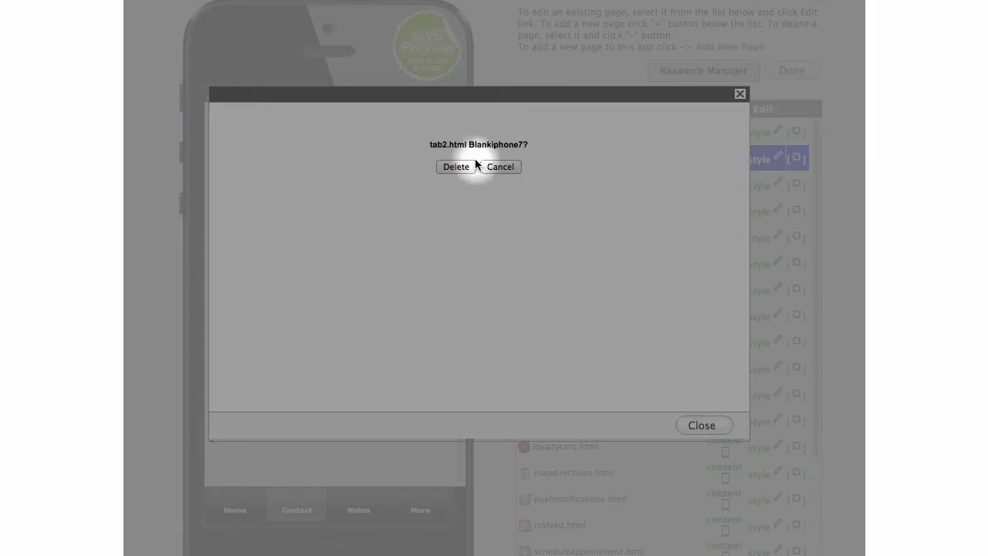
{"action": "left_click", "coordinate": [454, 167]}
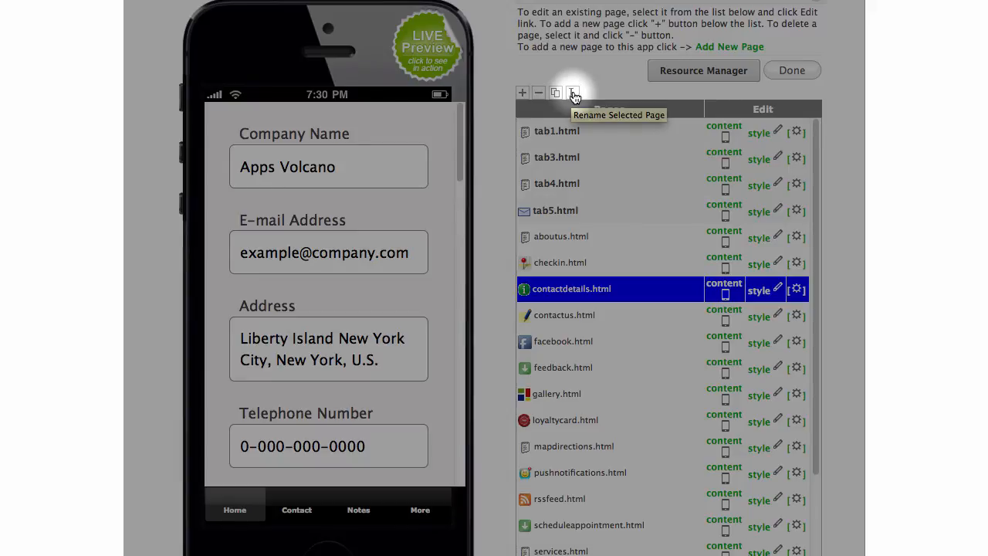
{"action": "left_click", "coordinate": [573, 93]}
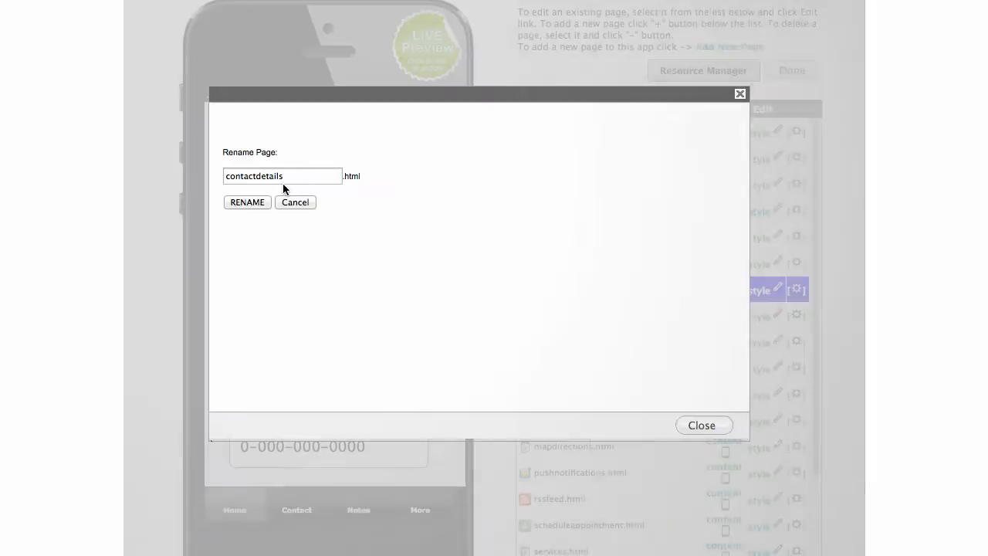
{"action": "left_click_drag", "start_coordinate": [296, 180], "coordinate": [208, 167]}
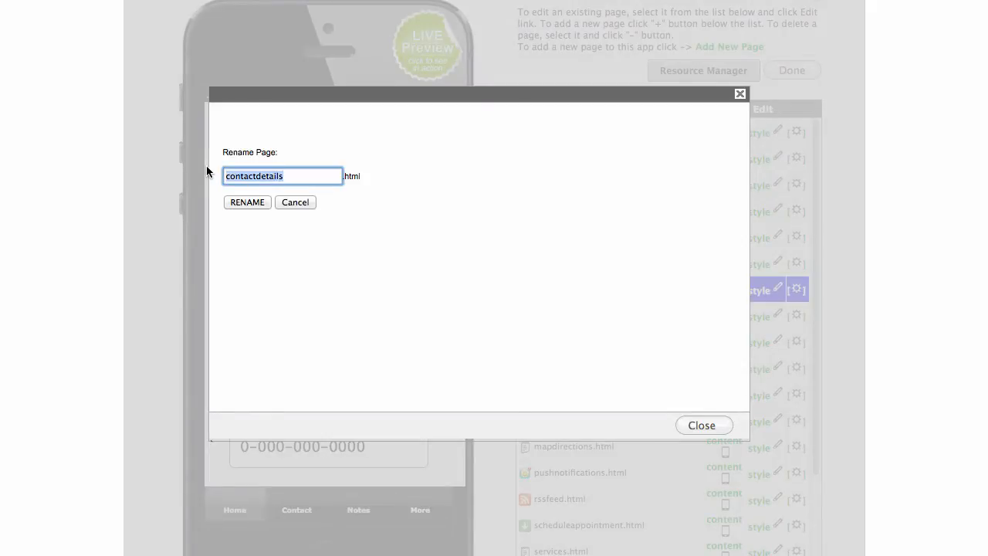
{"action": "type", "text": "tab"}
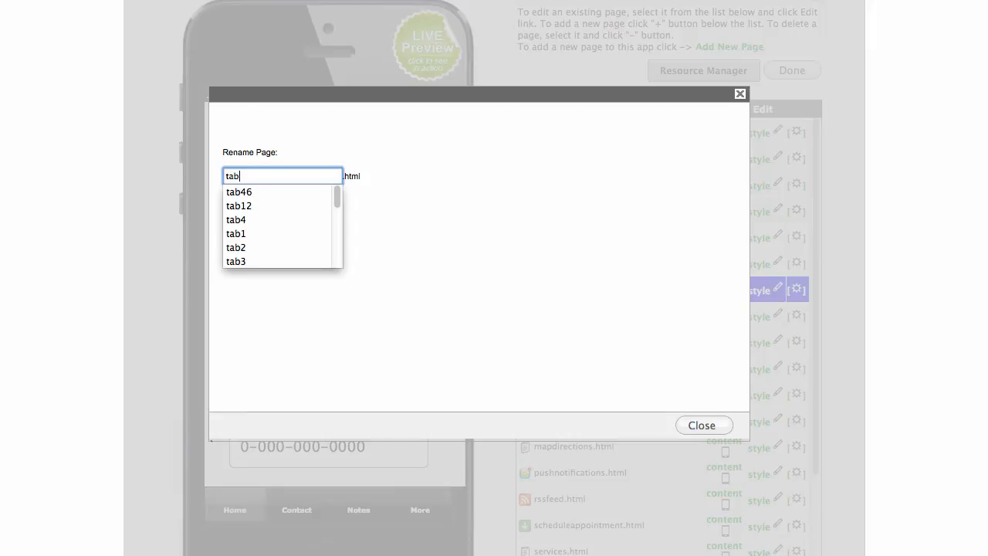
{"action": "type", "text": "2"}
{"action": "left_click", "coordinate": [238, 223]}
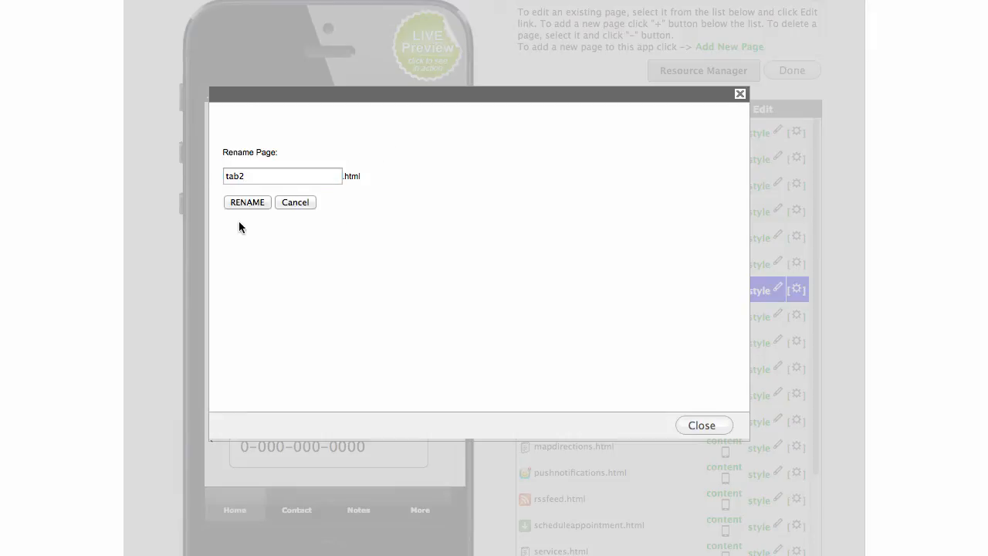
{"action": "left_click", "coordinate": [245, 202]}
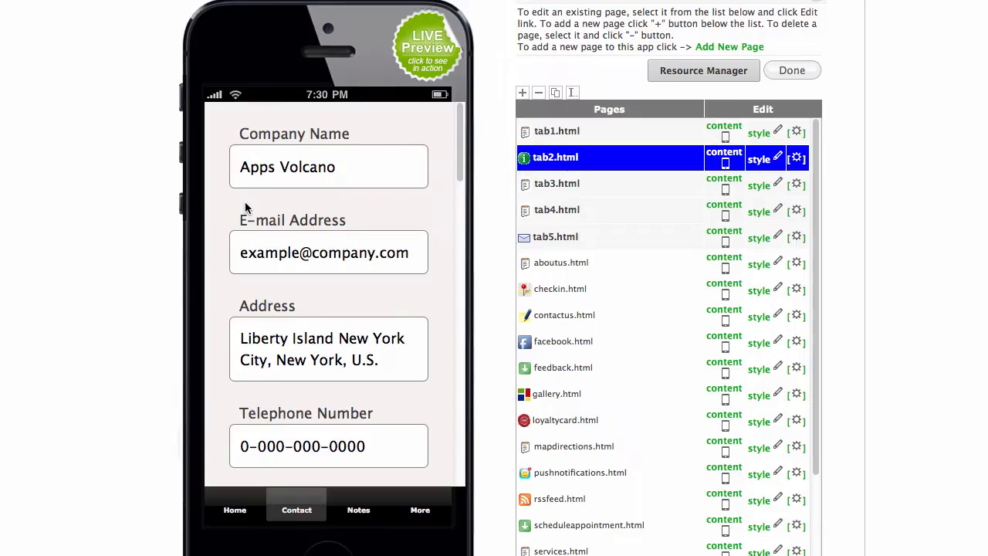
Check the new Contact tab page in the preview, then switch to Home.
{"action": "scroll", "coordinate": [585, 227], "scroll_direction": "up", "scroll_amount": 1}
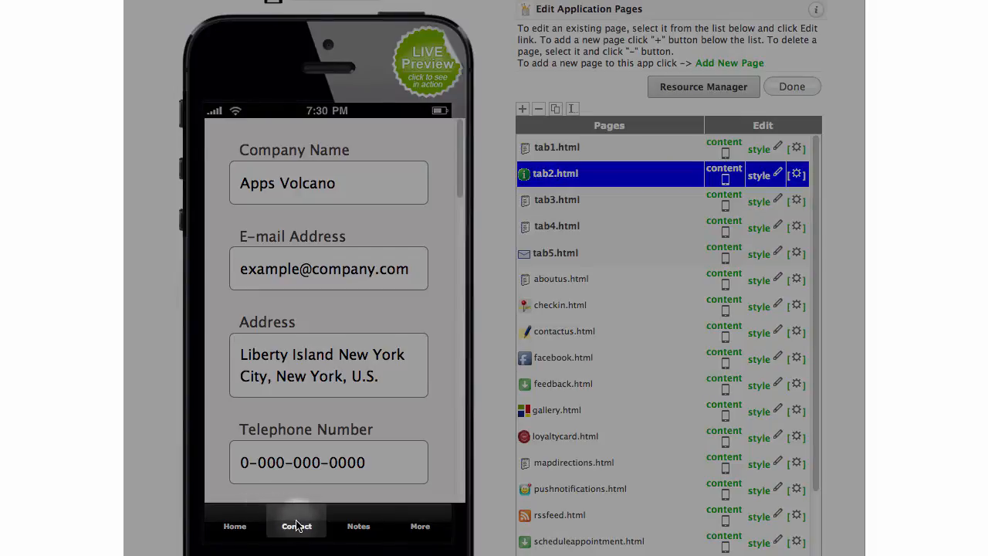
{"action": "scroll", "coordinate": [307, 384], "scroll_direction": "up", "scroll_amount": 2}
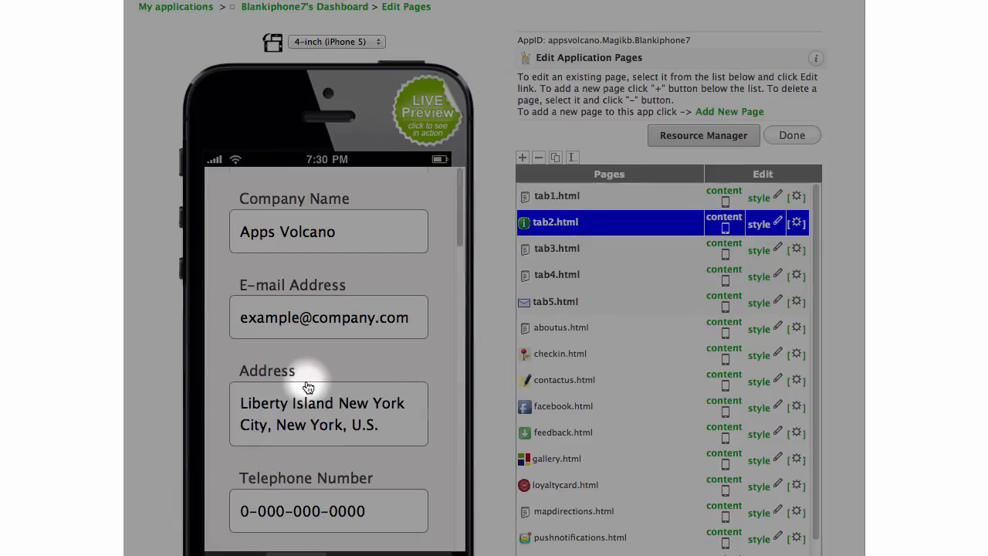
{"action": "scroll", "coordinate": [307, 384], "scroll_direction": "down", "scroll_amount": 5}
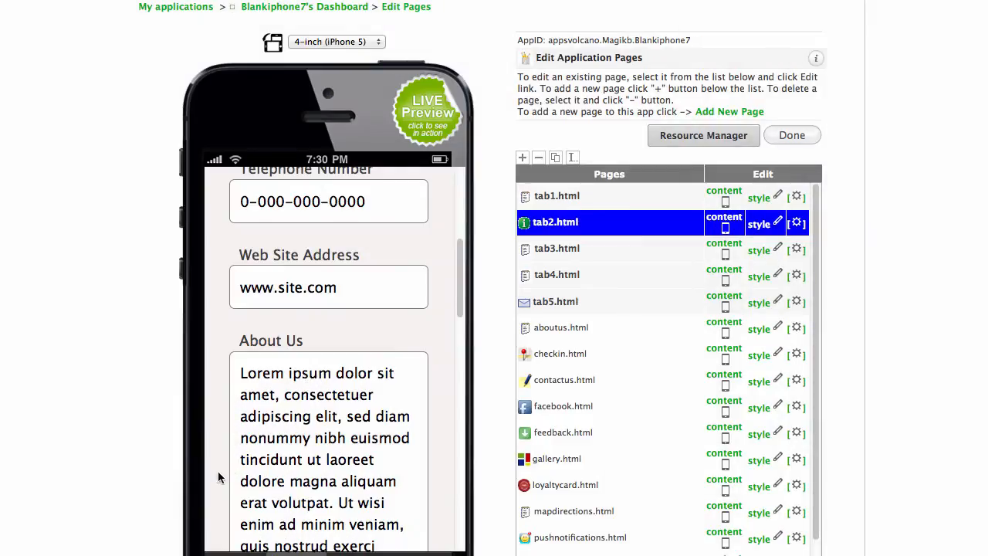
{"action": "scroll", "coordinate": [189, 486], "scroll_direction": "down", "scroll_amount": 3}
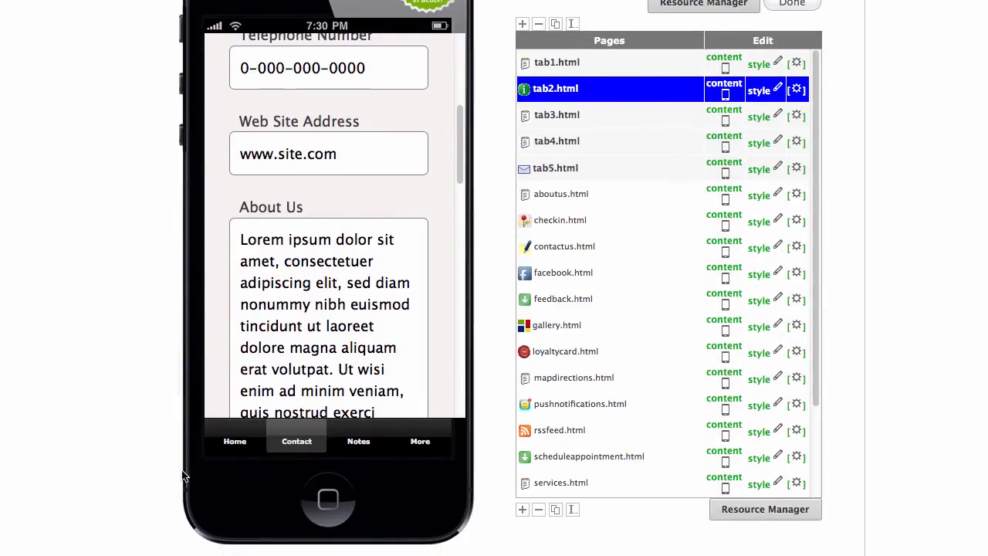
{"action": "left_click", "coordinate": [235, 442]}
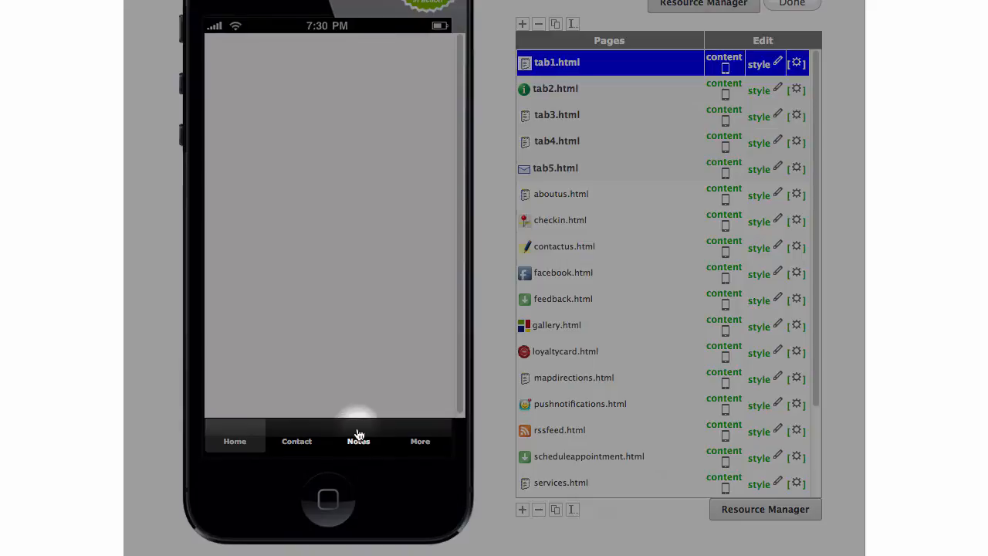
Delete the blank tab3.html page.
{"action": "left_click", "coordinate": [358, 440]}
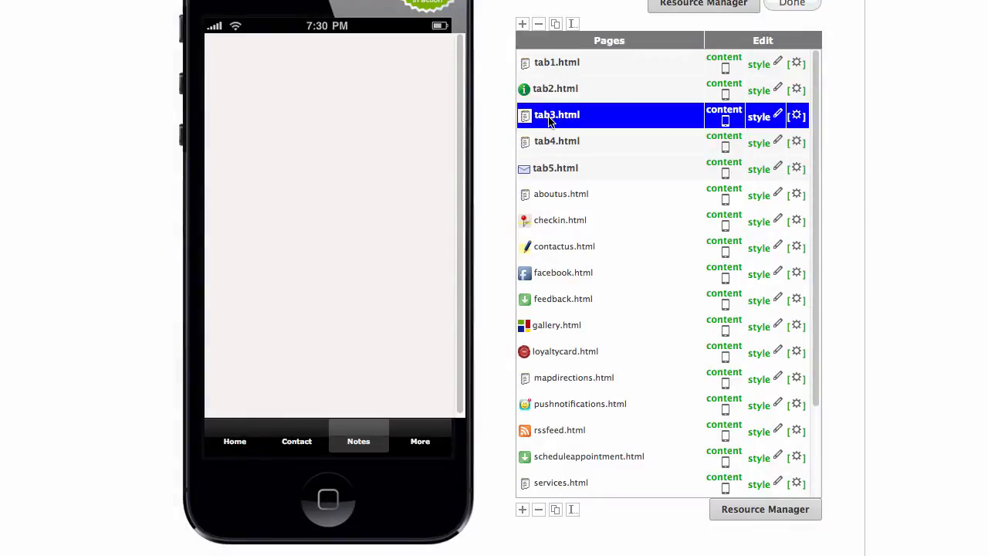
{"action": "left_click", "coordinate": [540, 27]}
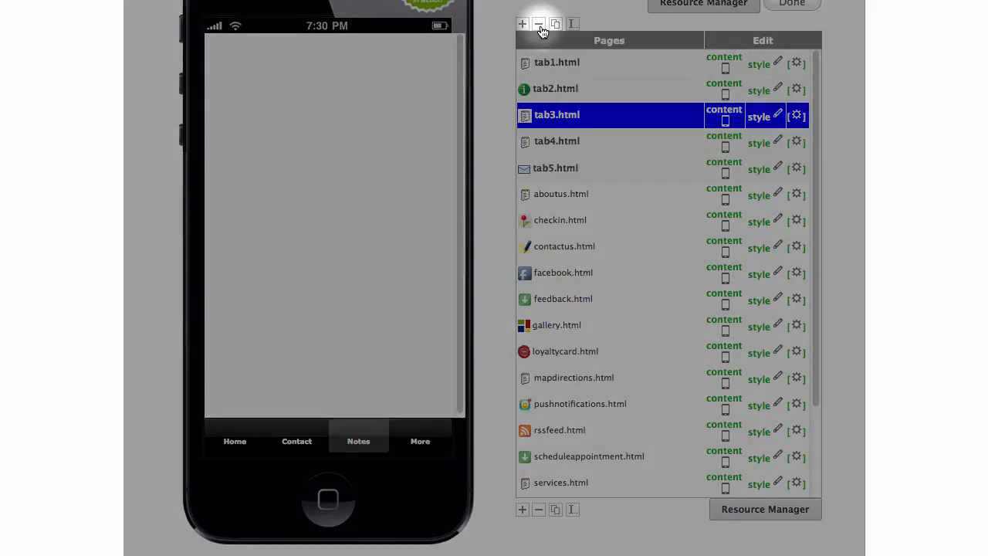
{"action": "left_click", "coordinate": [540, 27]}
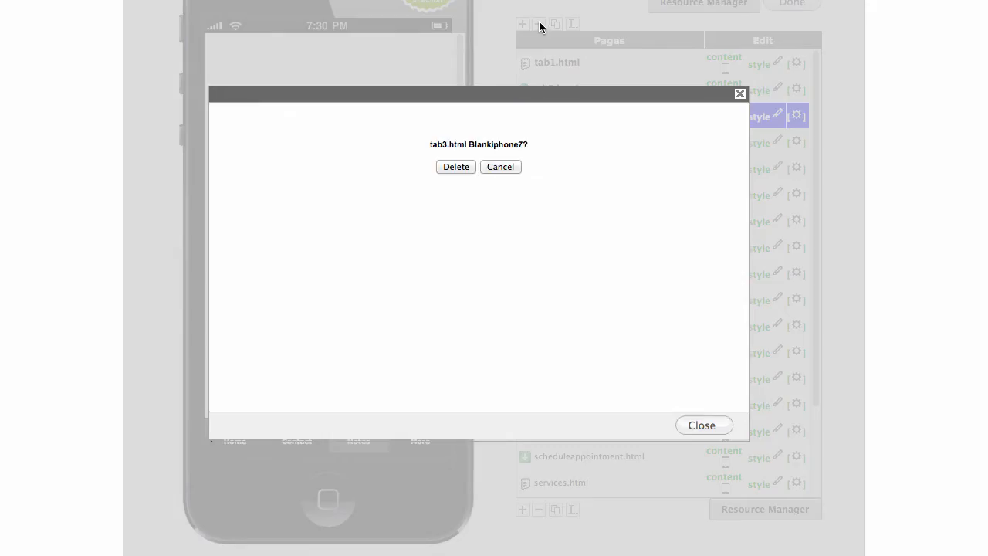
{"action": "left_click", "coordinate": [455, 167]}
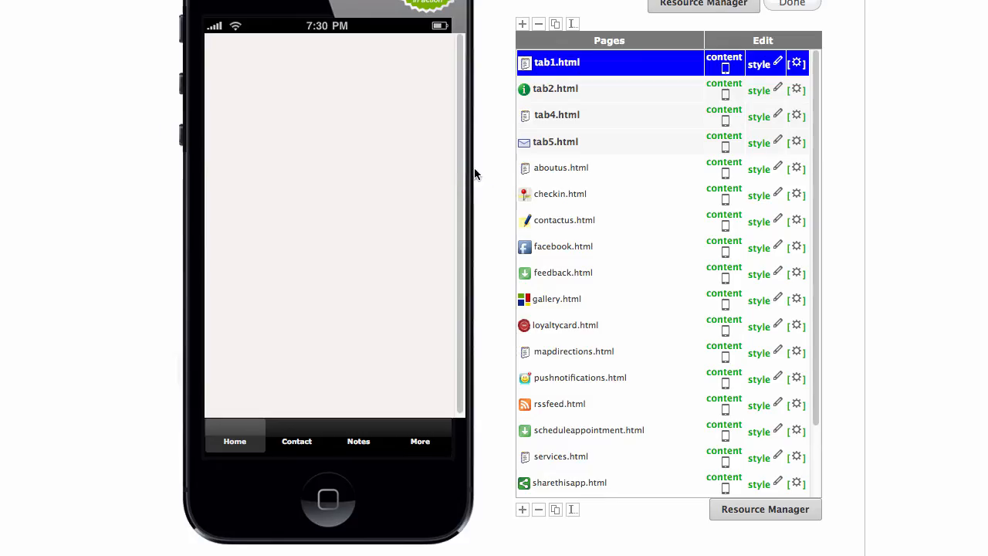
Rename loyaltycard.html to tab3 and view it on the Notes tab.
{"action": "left_click", "coordinate": [555, 331]}
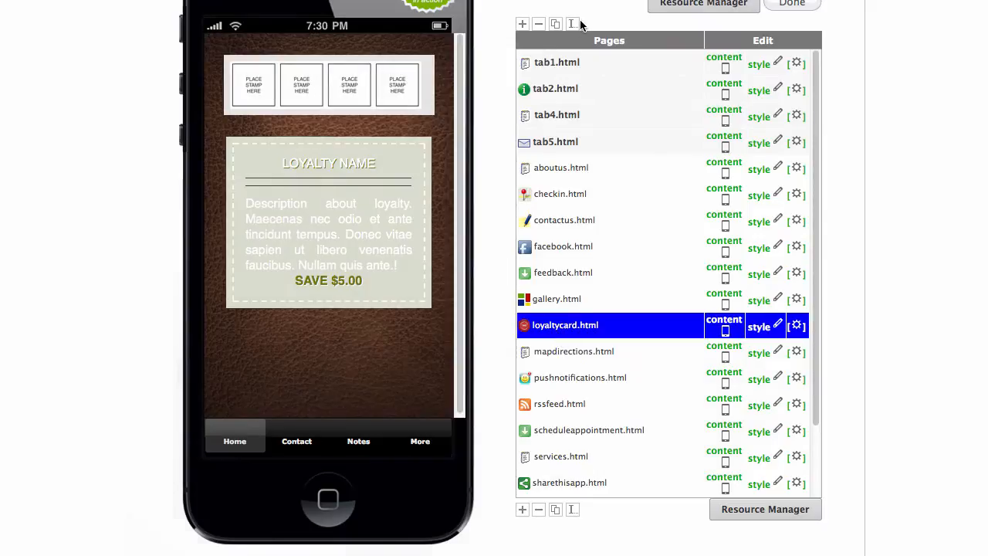
{"action": "left_click", "coordinate": [573, 26]}
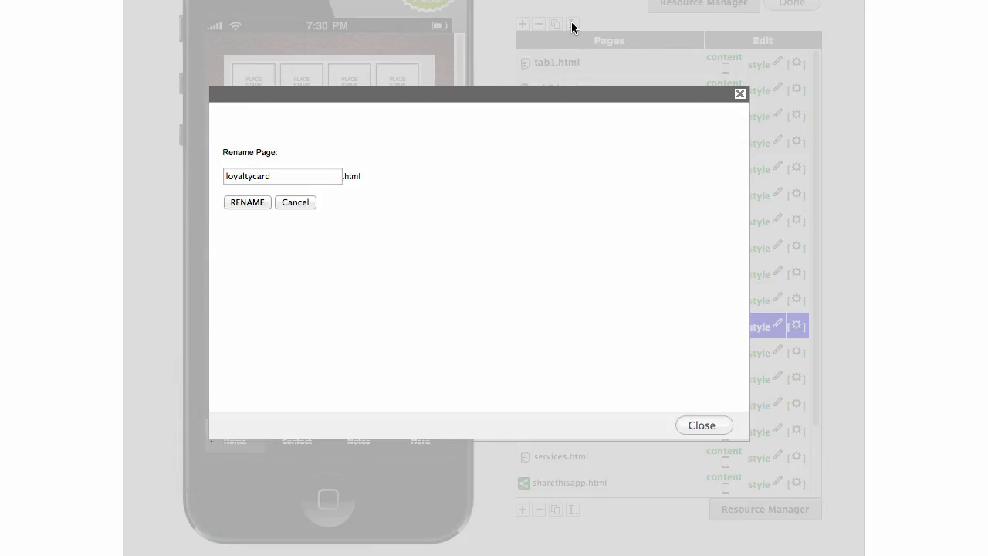
{"action": "double_click", "coordinate": [300, 175]}
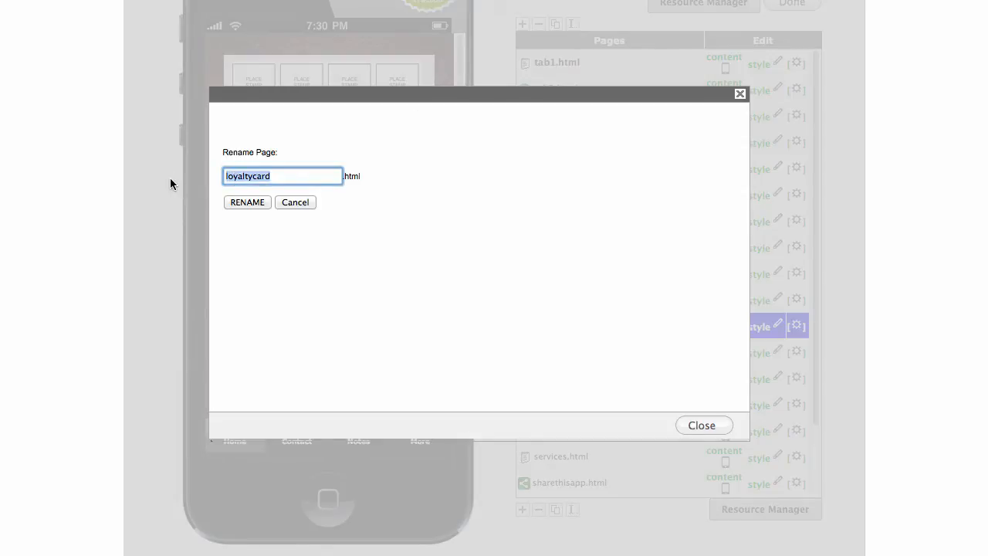
{"action": "type", "text": "tab3"}
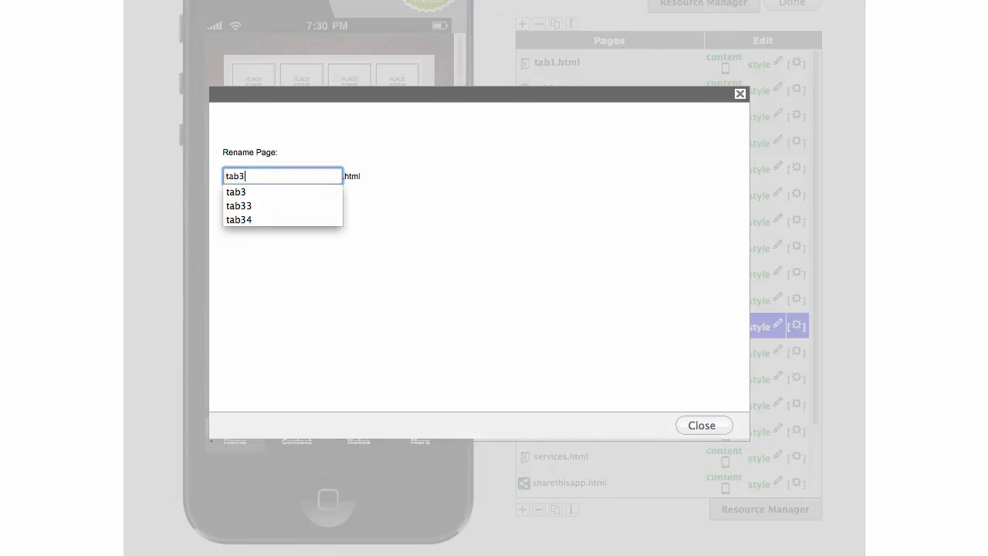
{"action": "left_click", "coordinate": [526, 126]}
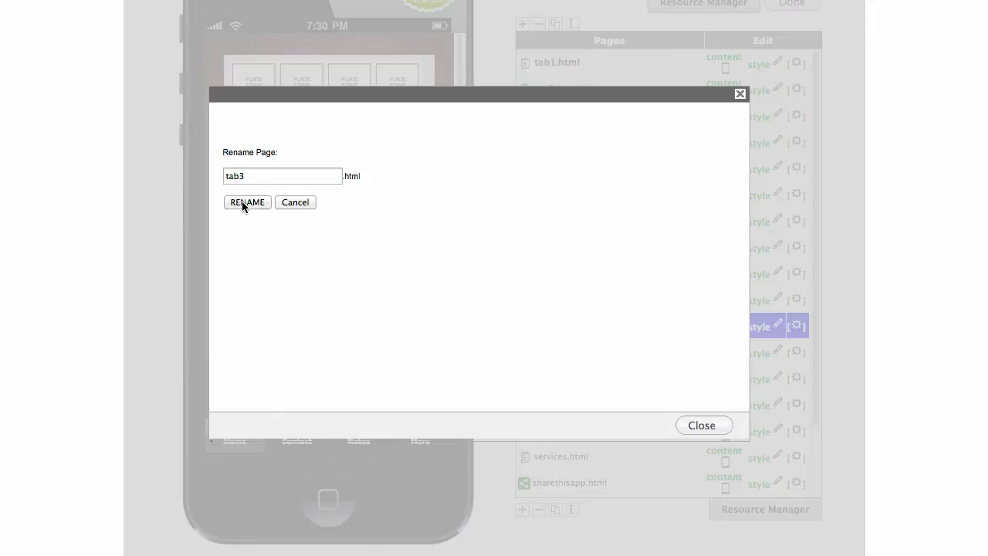
{"action": "left_click", "coordinate": [242, 201]}
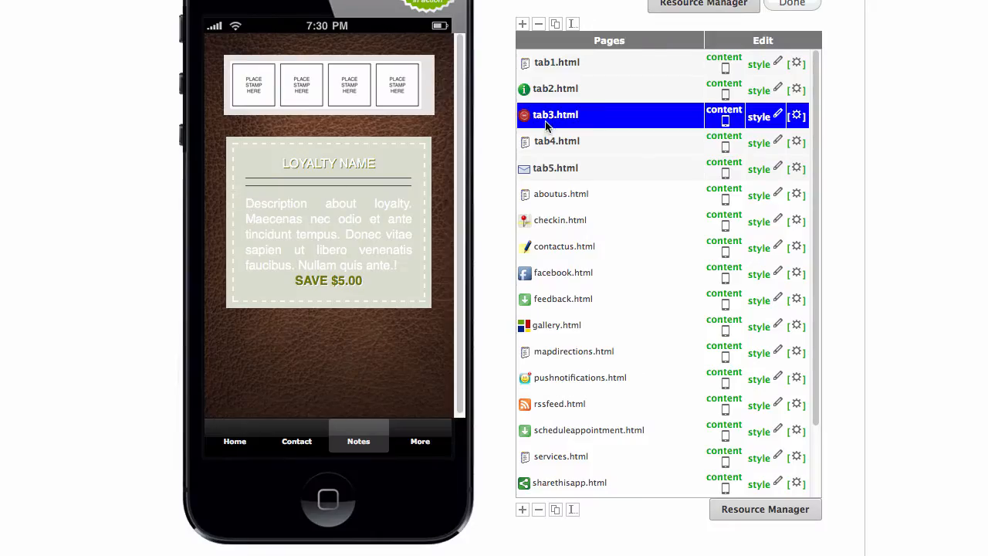
{"action": "left_click", "coordinate": [360, 443]}
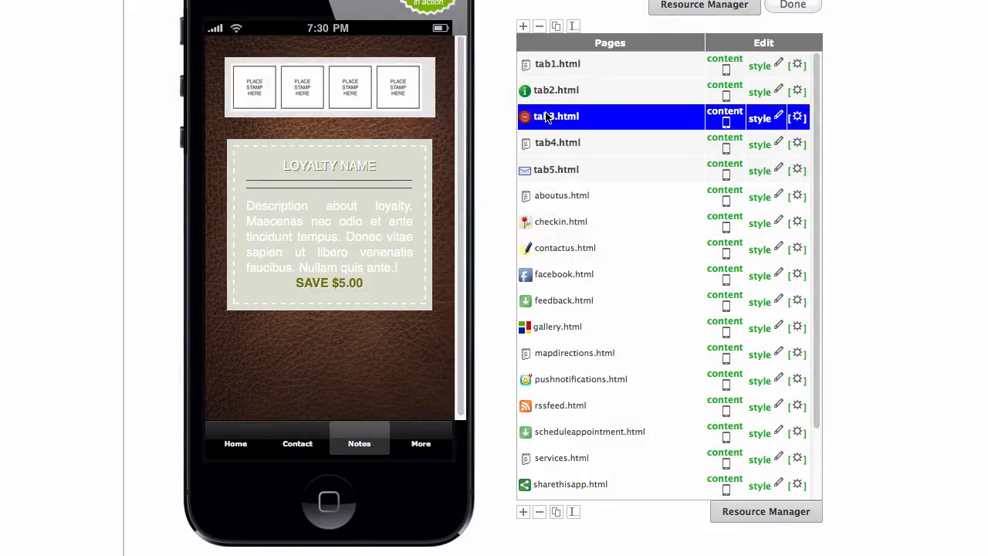
Open tab4.html's content editor and its Convert Page options.
{"action": "left_click", "coordinate": [564, 142]}
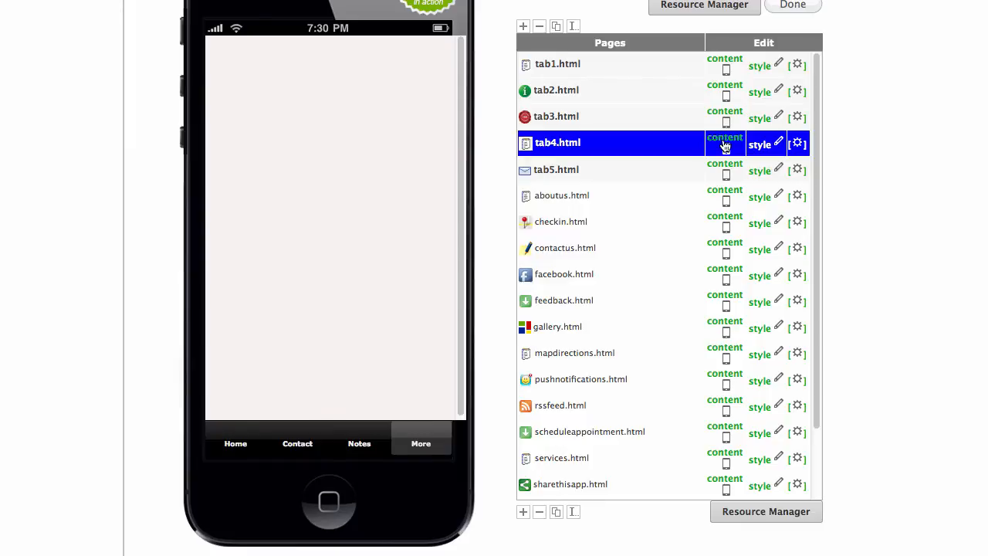
{"action": "left_click", "coordinate": [724, 140]}
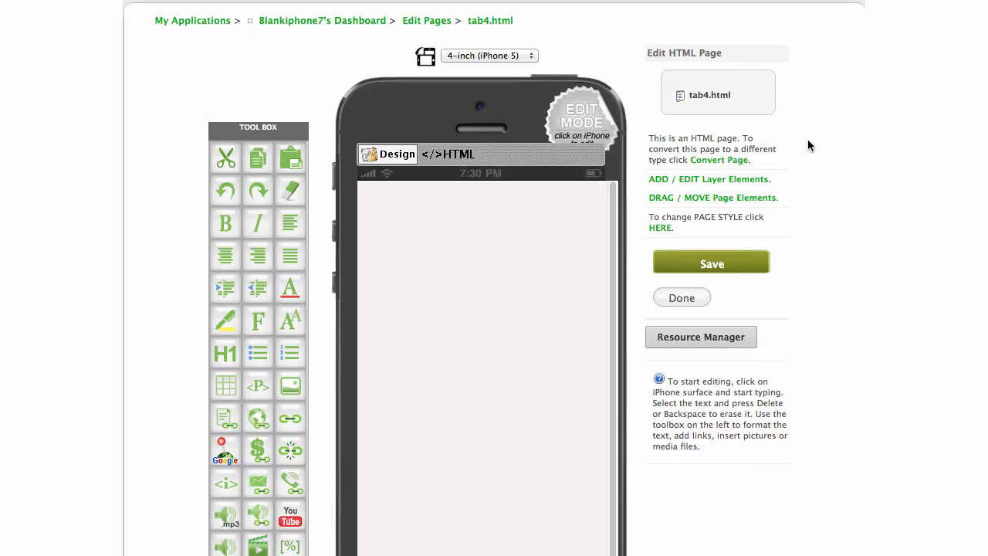
{"action": "left_click", "coordinate": [739, 159]}
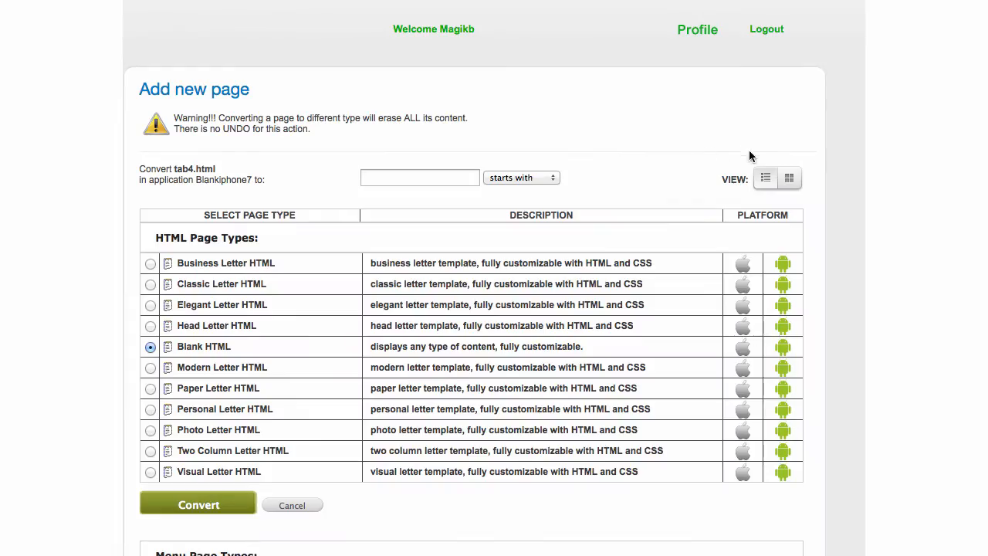
Browse the Menu Page Types as thumbnails and convert tab4.html to a Button Menu.
{"action": "left_click", "coordinate": [789, 178]}
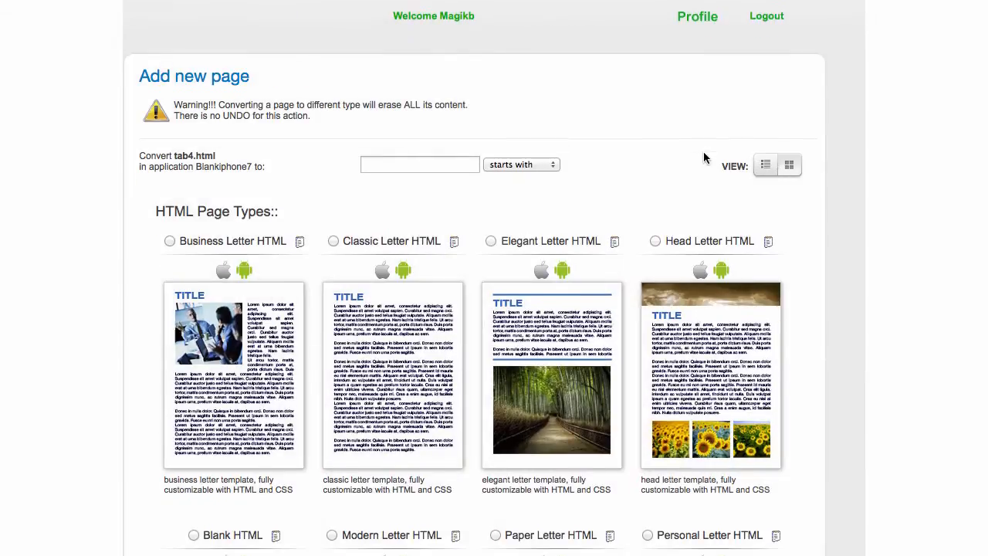
{"action": "scroll", "coordinate": [707, 158], "scroll_direction": "down", "scroll_amount": 5}
{"action": "scroll", "coordinate": [704, 157], "scroll_direction": "down", "scroll_amount": 4}
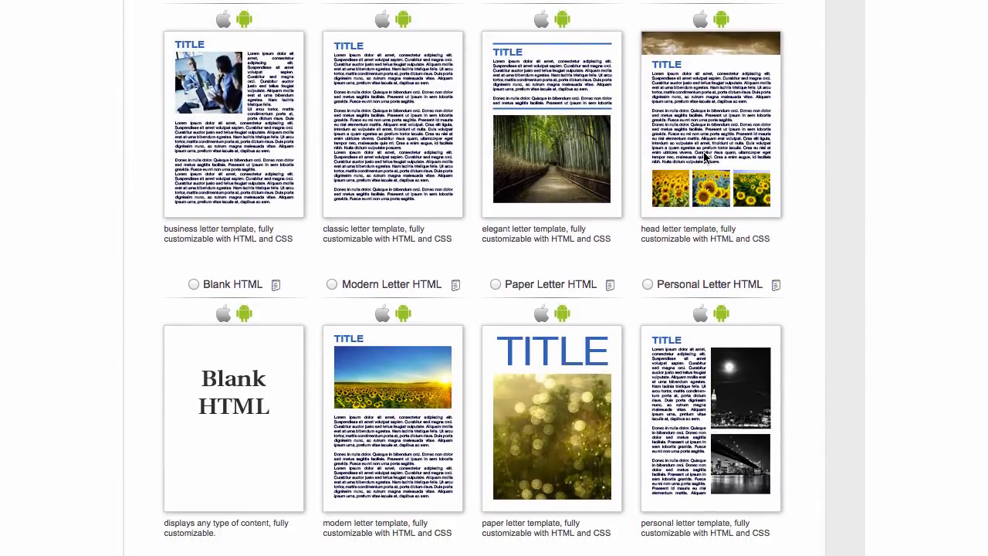
{"action": "scroll", "coordinate": [704, 157], "scroll_direction": "down", "scroll_amount": 2}
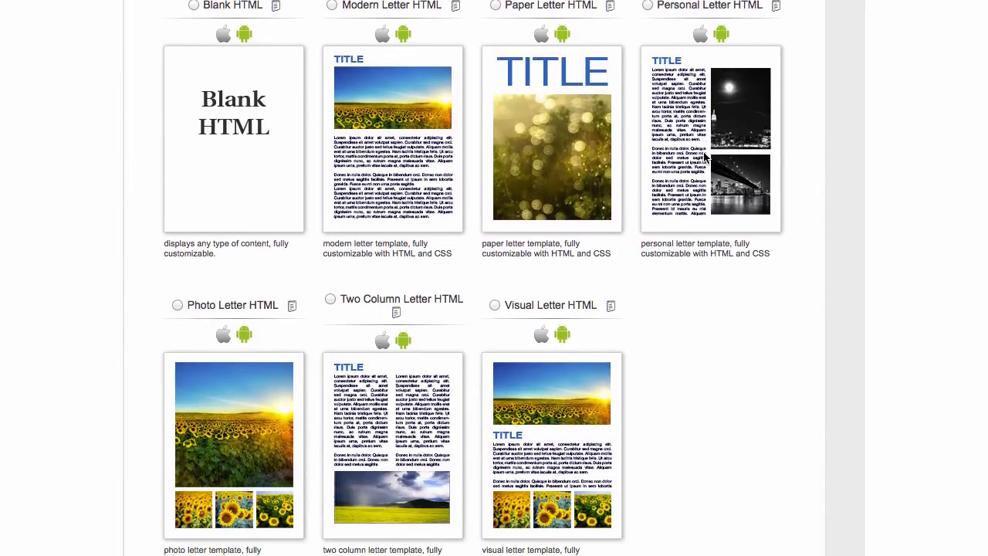
{"action": "scroll", "coordinate": [703, 153], "scroll_direction": "down", "scroll_amount": 3}
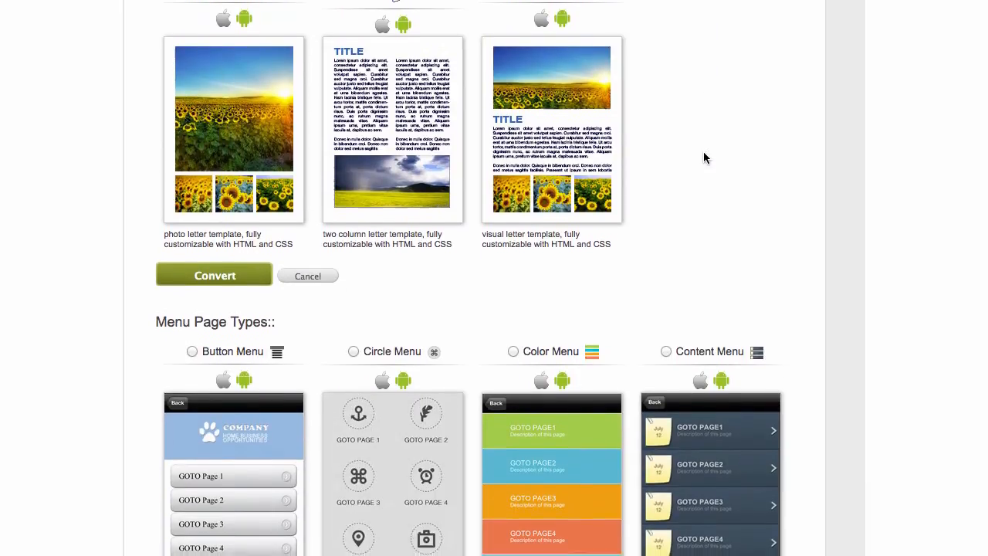
{"action": "scroll", "coordinate": [704, 157], "scroll_direction": "down", "scroll_amount": 3}
{"action": "scroll", "coordinate": [323, 127], "scroll_direction": "down", "scroll_amount": 1}
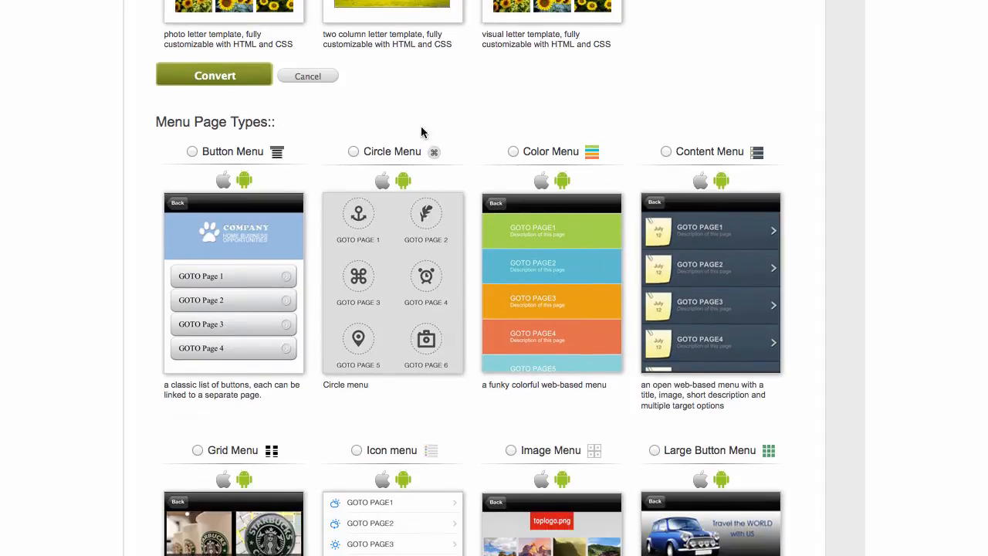
{"action": "scroll", "coordinate": [463, 128], "scroll_direction": "down", "scroll_amount": 3}
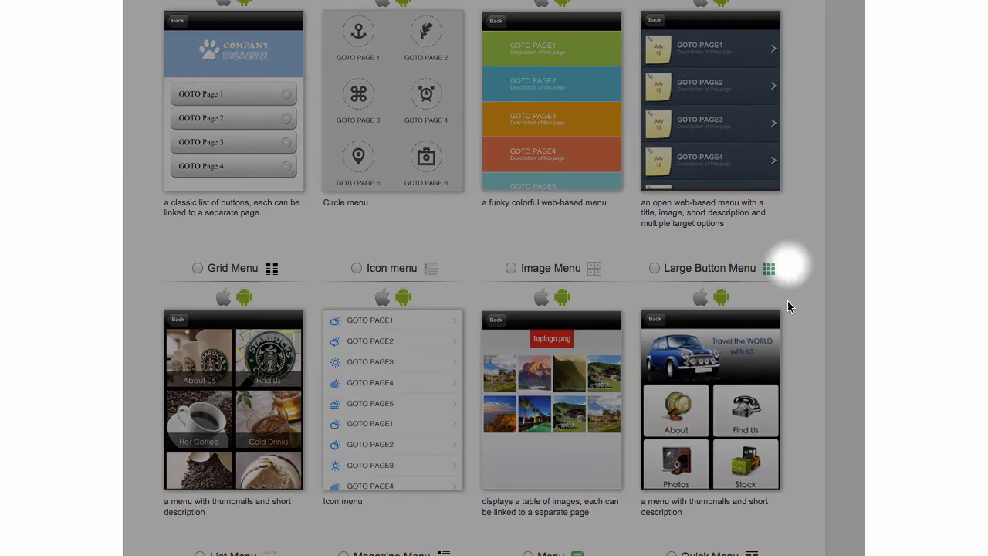
{"action": "scroll", "coordinate": [300, 391], "scroll_direction": "down", "scroll_amount": 7}
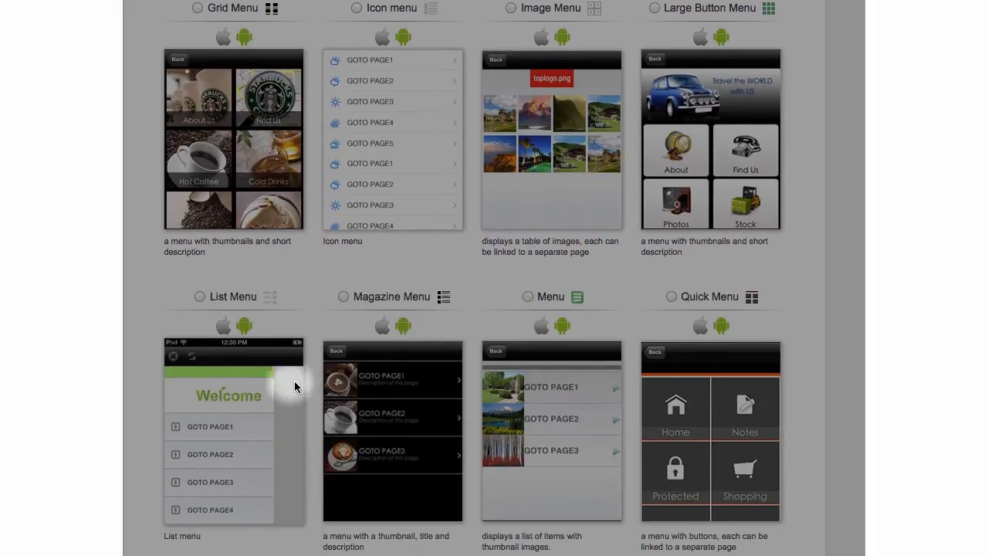
{"action": "scroll", "coordinate": [488, 394], "scroll_direction": "down", "scroll_amount": 1}
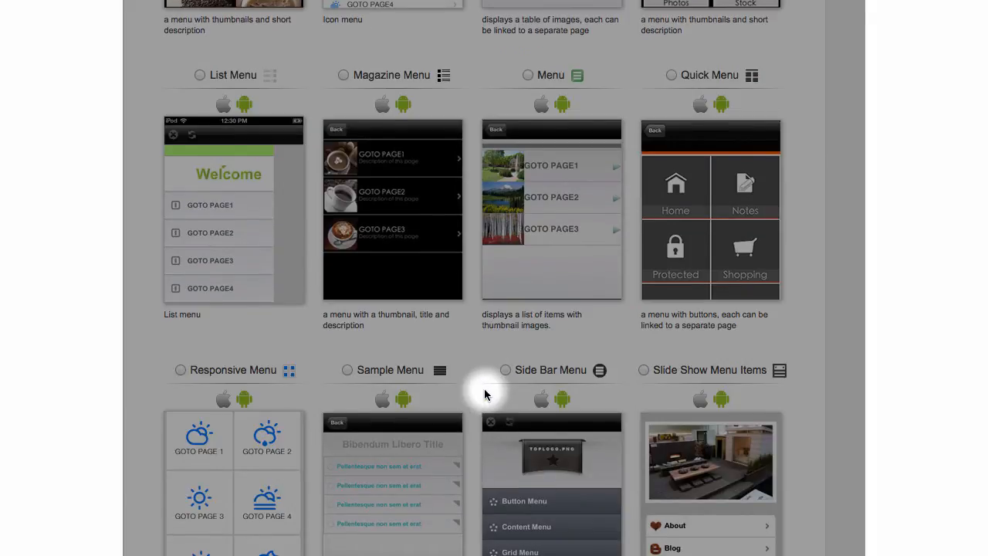
{"action": "scroll", "coordinate": [484, 395], "scroll_direction": "down", "scroll_amount": 4}
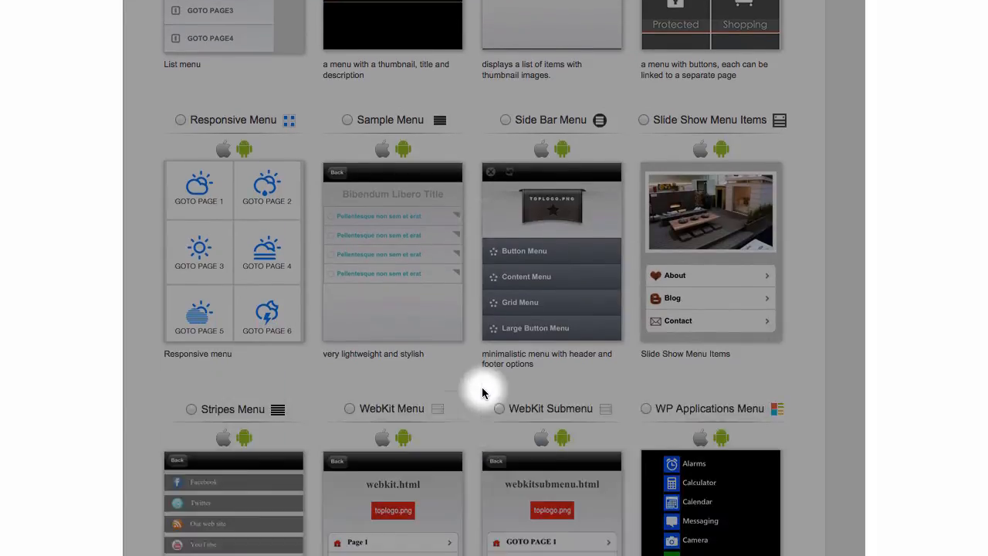
{"action": "scroll", "coordinate": [482, 393], "scroll_direction": "down", "scroll_amount": 2}
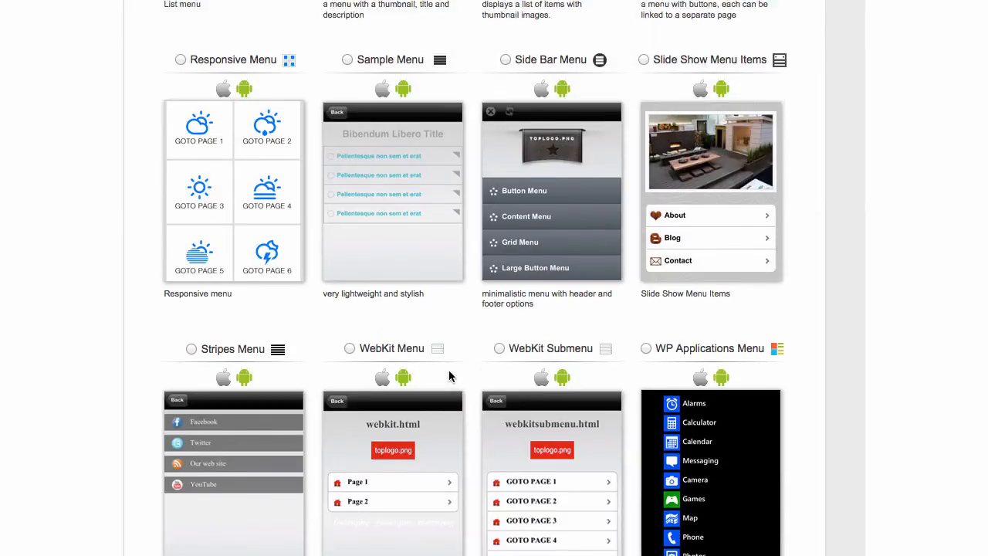
{"action": "scroll", "coordinate": [452, 376], "scroll_direction": "up", "scroll_amount": 7}
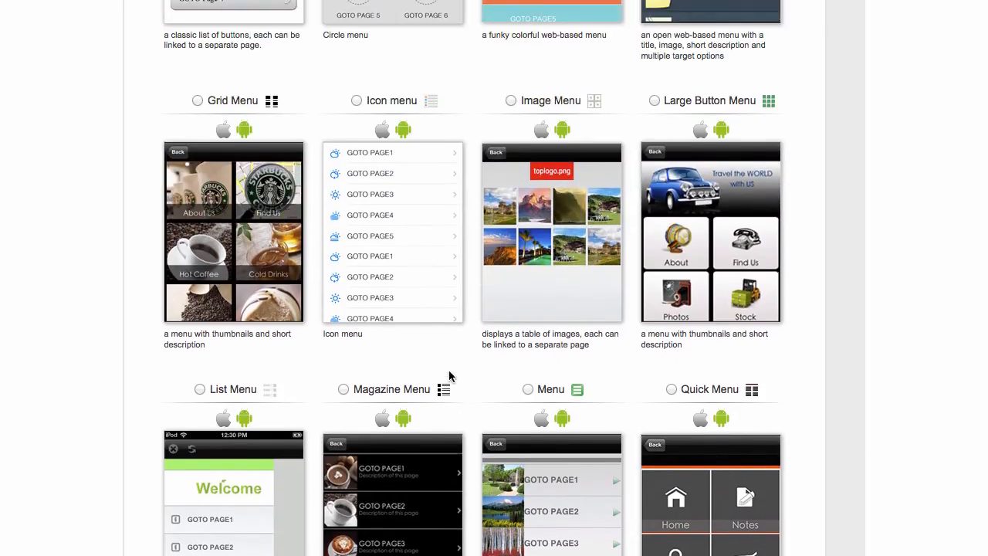
{"action": "scroll", "coordinate": [451, 376], "scroll_direction": "up", "scroll_amount": 1}
{"action": "scroll", "coordinate": [452, 376], "scroll_direction": "up", "scroll_amount": 1}
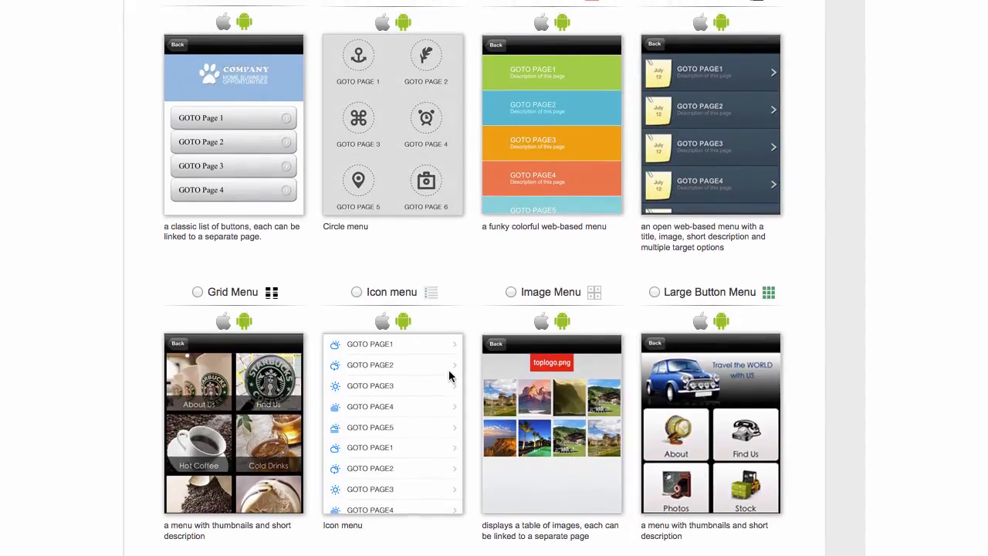
{"action": "scroll", "coordinate": [451, 376], "scroll_direction": "up", "scroll_amount": 1}
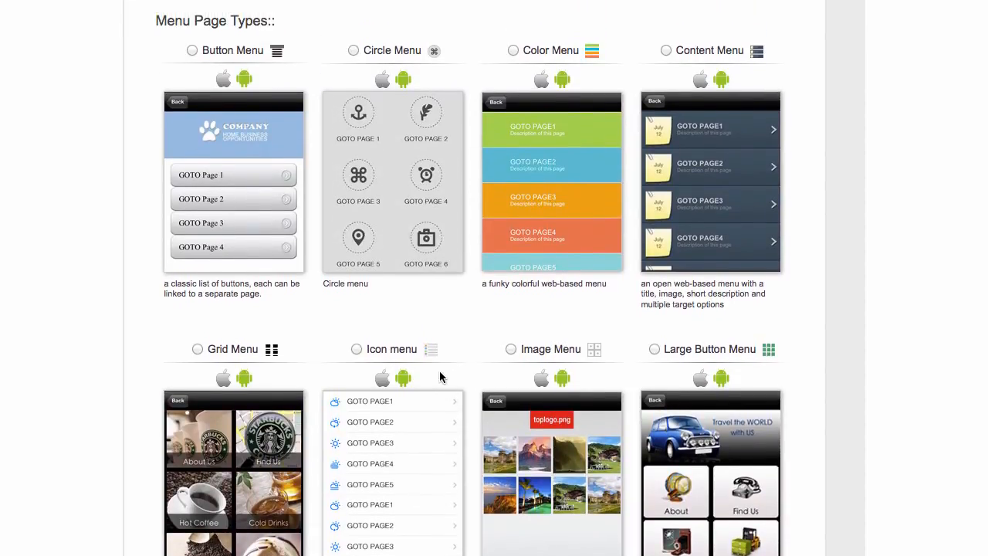
{"action": "scroll", "coordinate": [465, 374], "scroll_direction": "down", "scroll_amount": 7}
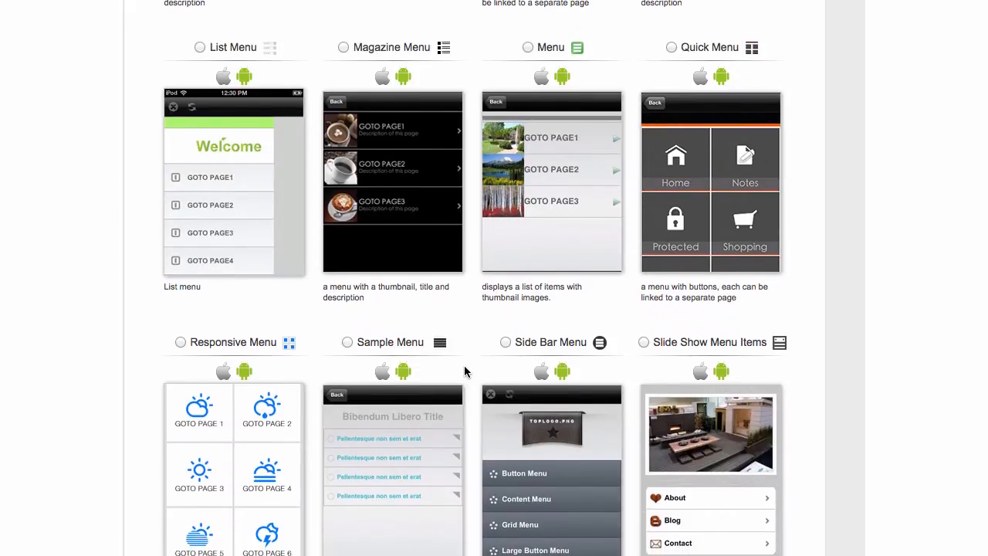
{"action": "scroll", "coordinate": [465, 373], "scroll_direction": "down", "scroll_amount": 3}
{"action": "scroll", "coordinate": [465, 372], "scroll_direction": "down", "scroll_amount": 1}
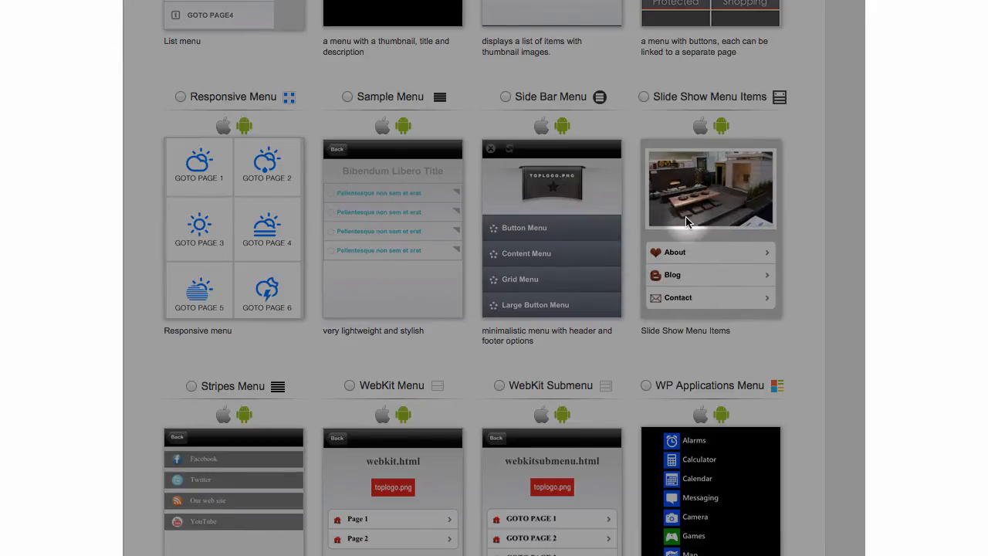
{"action": "scroll", "coordinate": [691, 222], "scroll_direction": "down", "scroll_amount": 5}
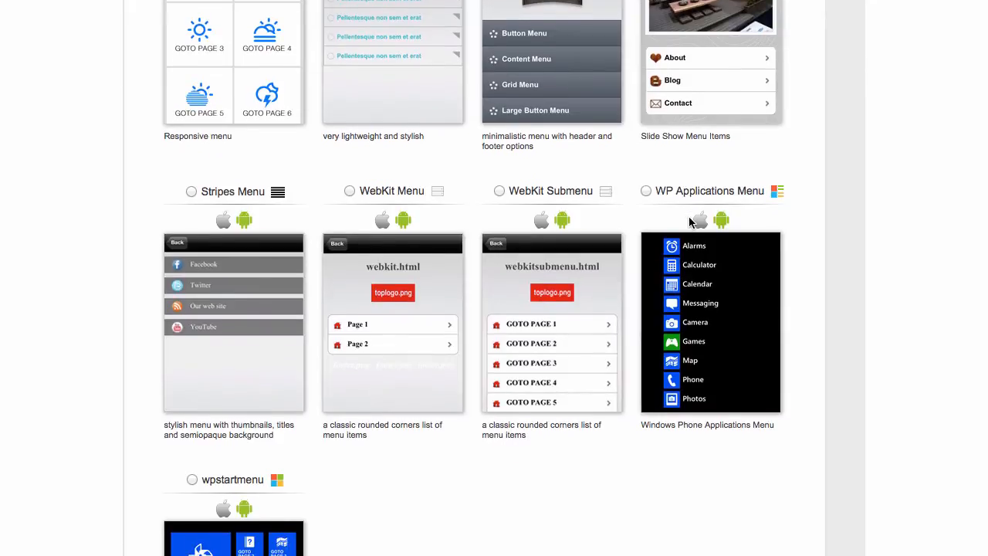
{"action": "scroll", "coordinate": [691, 222], "scroll_direction": "up", "scroll_amount": 10}
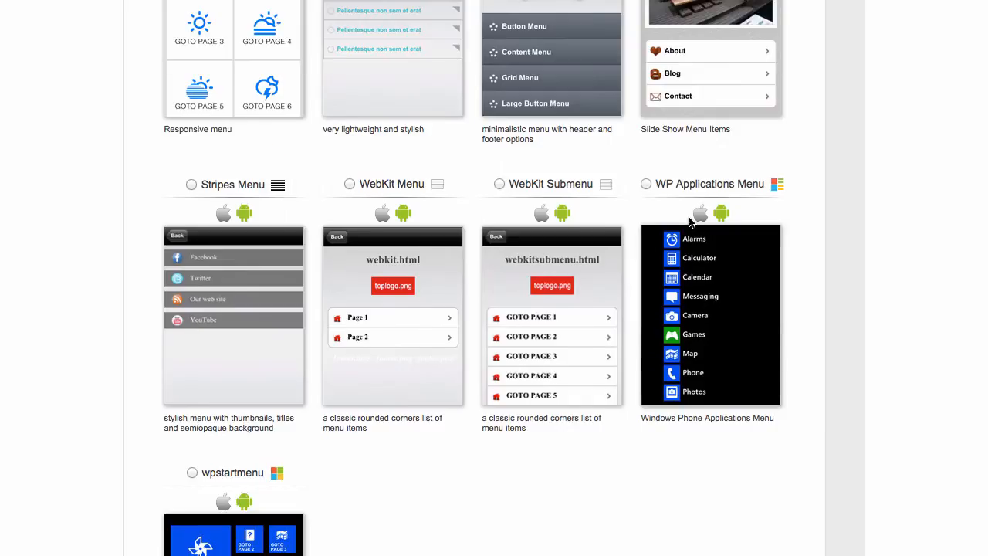
{"action": "scroll", "coordinate": [691, 222], "scroll_direction": "up", "scroll_amount": 7}
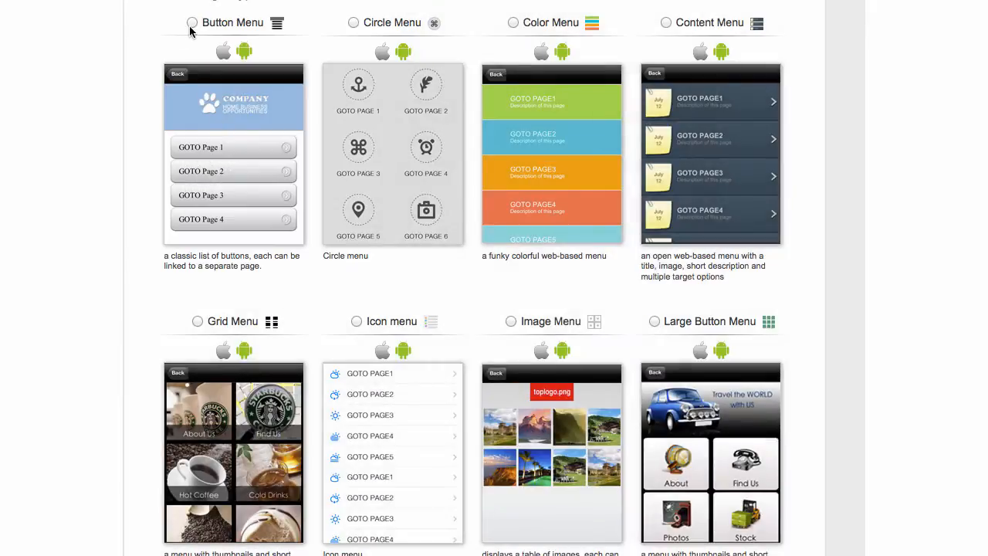
{"action": "left_click", "coordinate": [191, 23]}
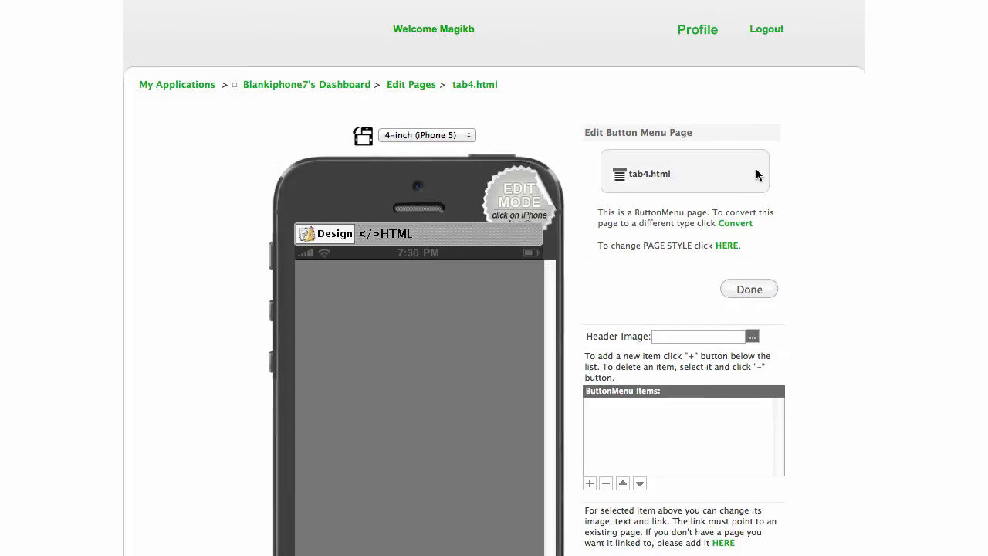
Set the make_mobile_apps banner as the Button Menu's Header Image.
{"action": "scroll", "coordinate": [795, 166], "scroll_direction": "down", "scroll_amount": 3}
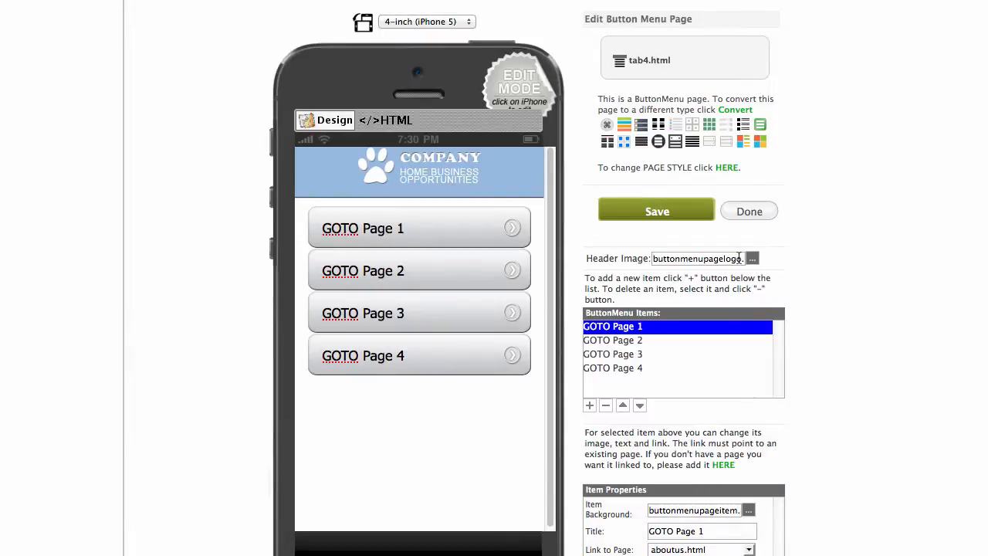
{"action": "left_click", "coordinate": [750, 260]}
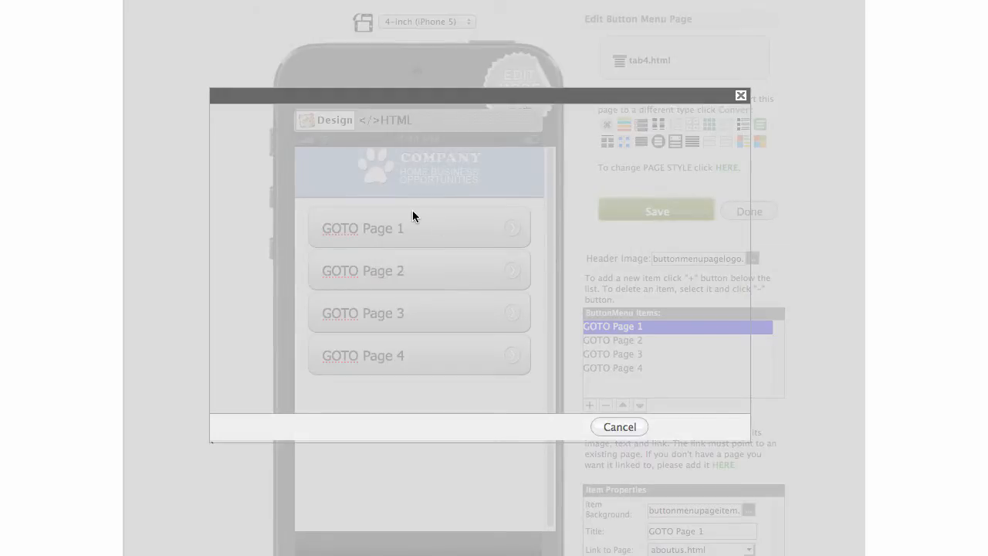
{"action": "scroll", "coordinate": [465, 272], "scroll_direction": "down", "scroll_amount": 5}
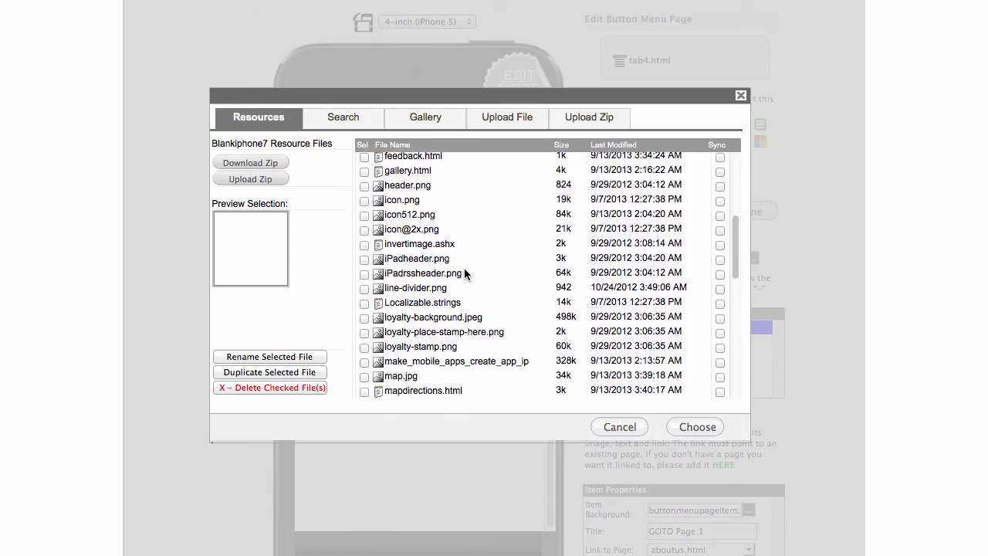
{"action": "scroll", "coordinate": [464, 268], "scroll_direction": "down", "scroll_amount": 1}
{"action": "left_click", "coordinate": [381, 349]}
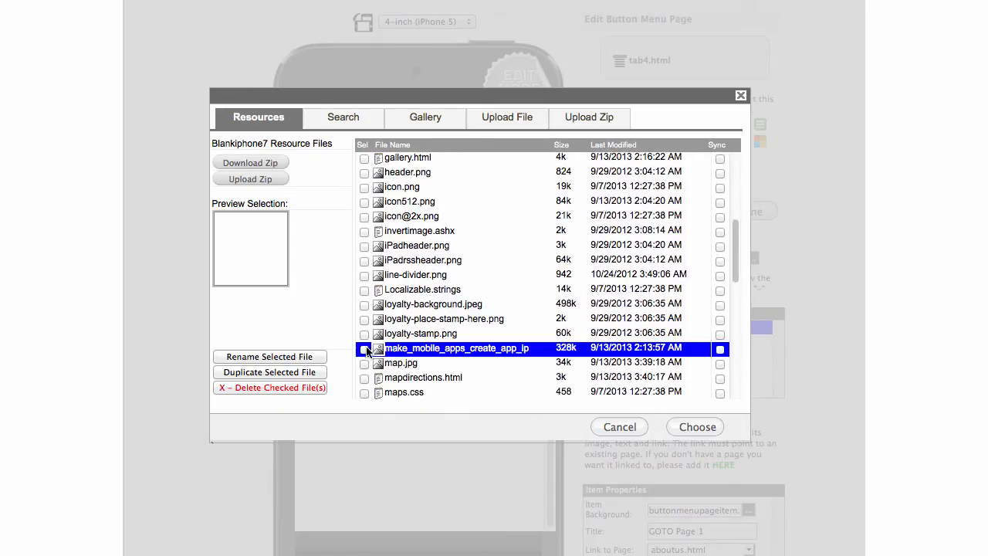
{"action": "left_click", "coordinate": [365, 349]}
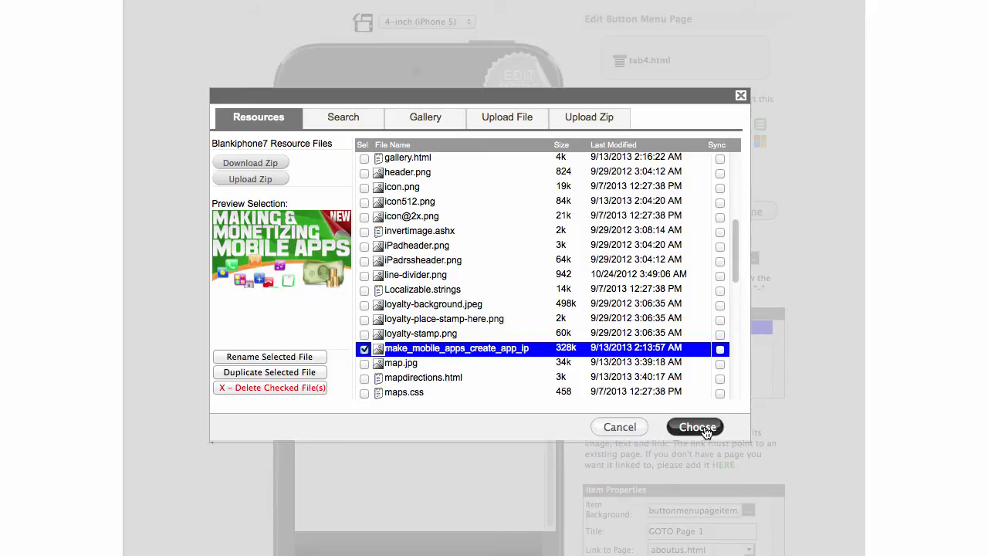
{"action": "left_click", "coordinate": [697, 427]}
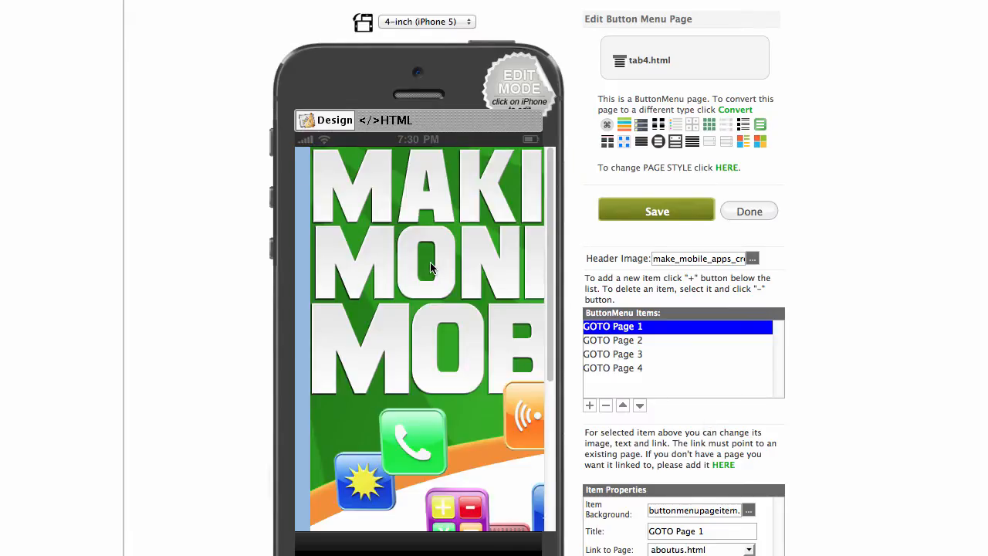
Resize the Making & Monetizing Mobile Apps header image to a compact banner above GOTO Page 1–4.
{"action": "scroll", "coordinate": [423, 261], "scroll_direction": "up", "scroll_amount": 3}
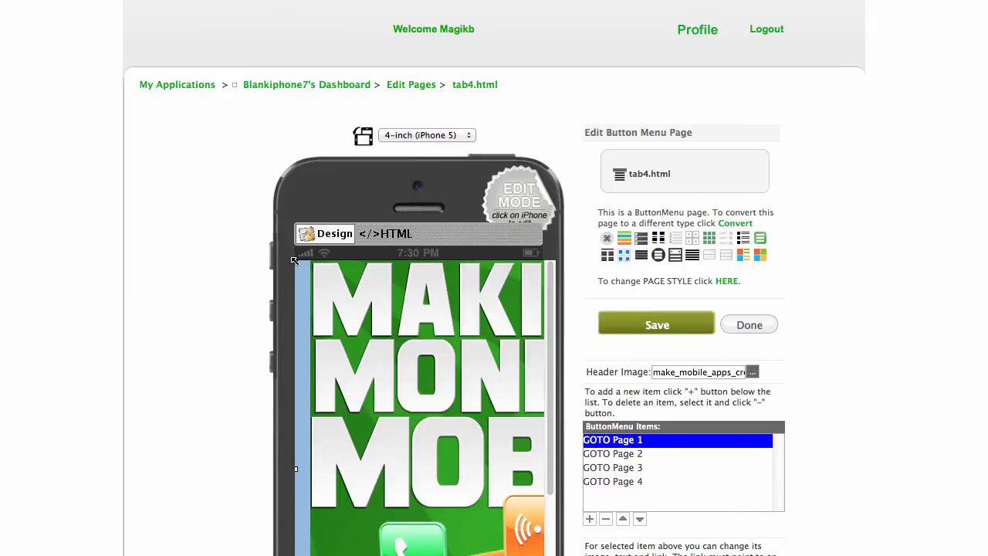
{"action": "left_click_drag", "start_coordinate": [294, 261], "coordinate": [479, 467]}
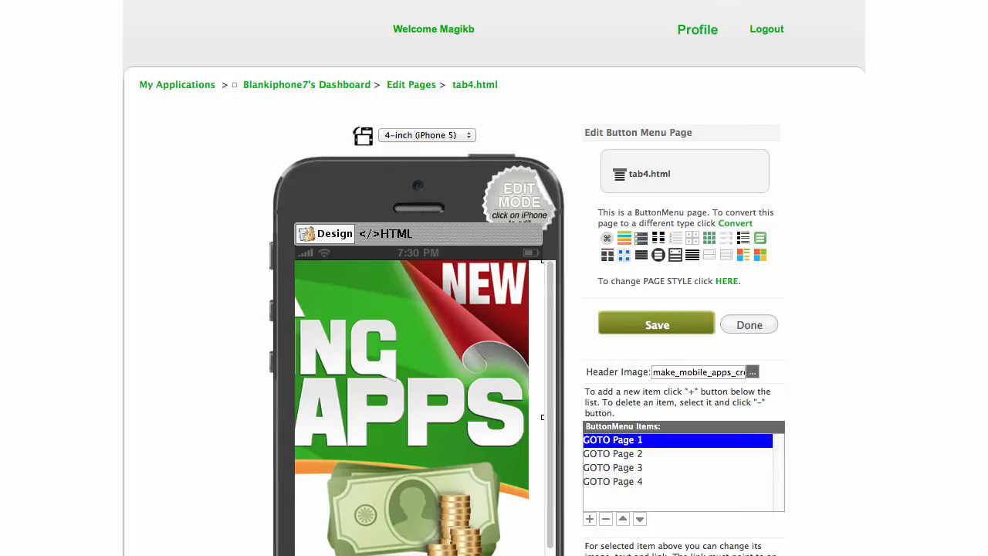
{"action": "left_click_drag", "start_coordinate": [541, 554], "coordinate": [362, 390]}
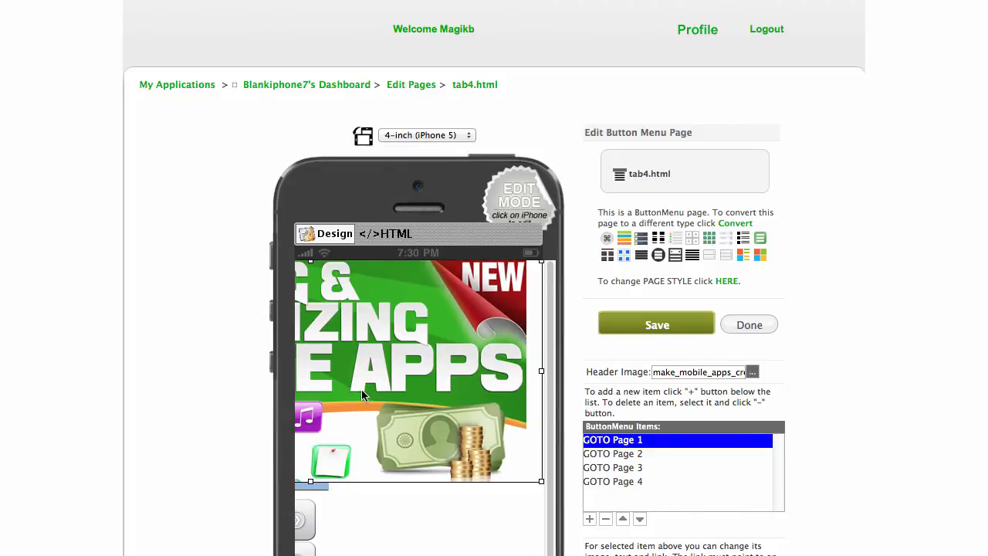
{"action": "left_click_drag", "start_coordinate": [542, 482], "coordinate": [447, 456]}
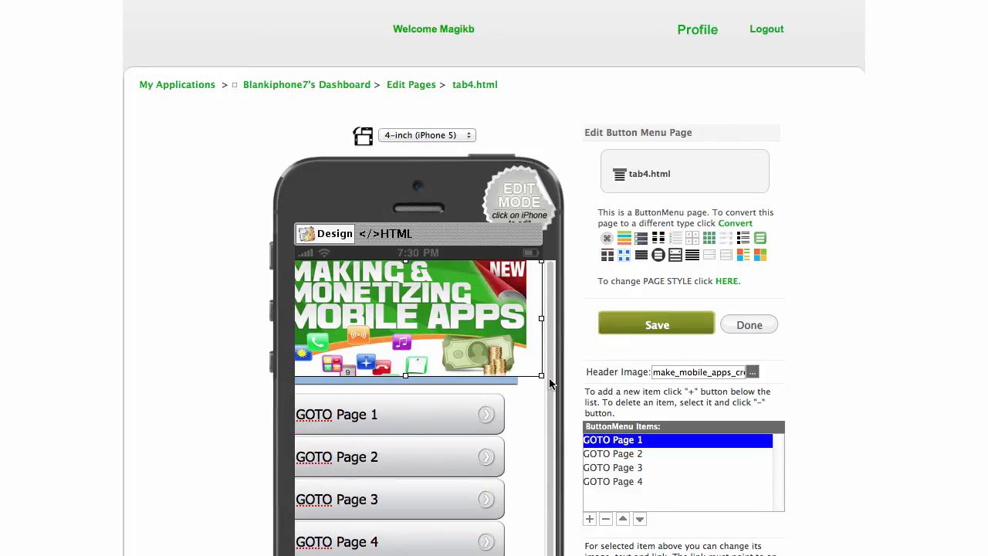
{"action": "left_click_drag", "start_coordinate": [544, 376], "coordinate": [514, 339]}
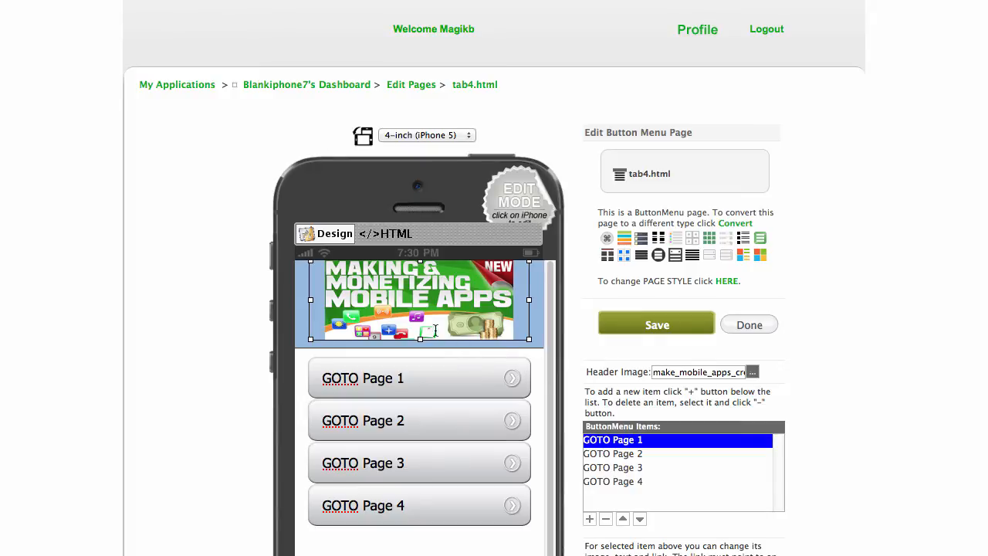
{"action": "left_click", "coordinate": [542, 368]}
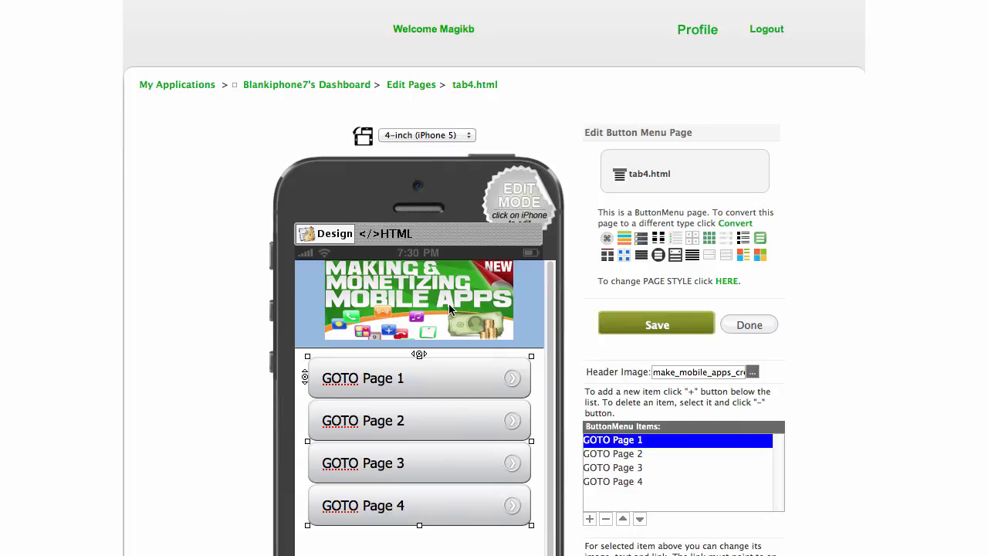
{"action": "left_click", "coordinate": [390, 301]}
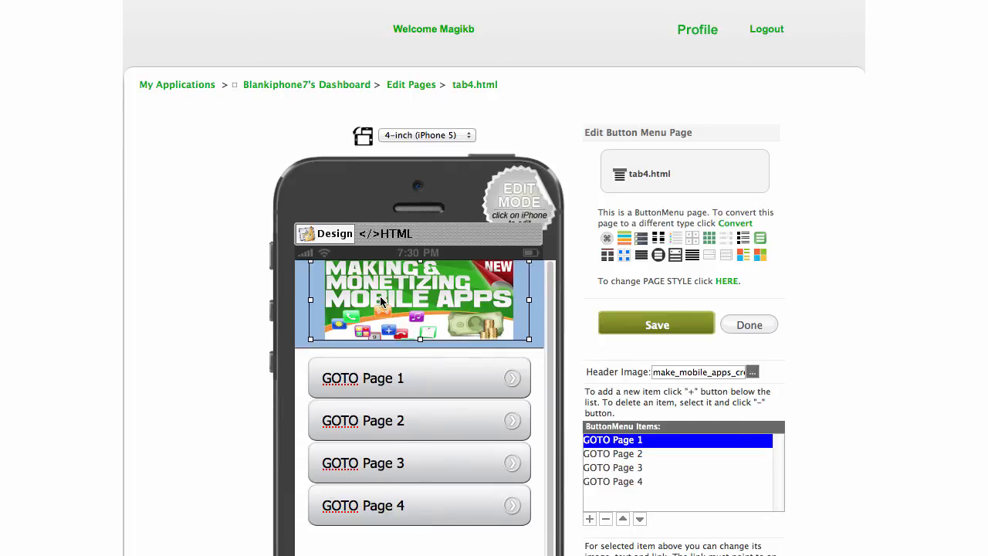
{"action": "left_click", "coordinate": [537, 319]}
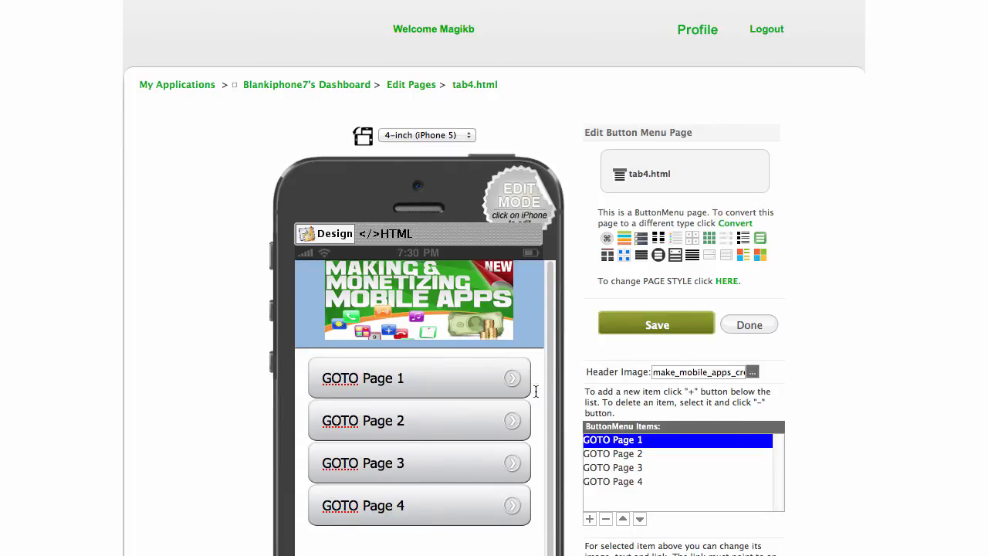
{"action": "scroll", "coordinate": [798, 360], "scroll_direction": "down", "scroll_amount": 4}
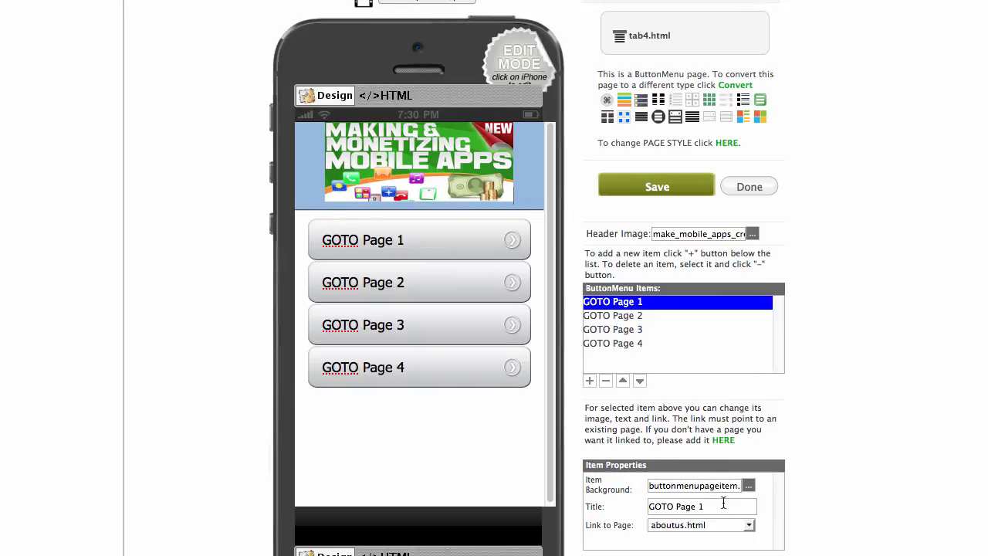
Retitle the first menu button About US.
{"action": "left_click_drag", "start_coordinate": [700, 507], "coordinate": [634, 498]}
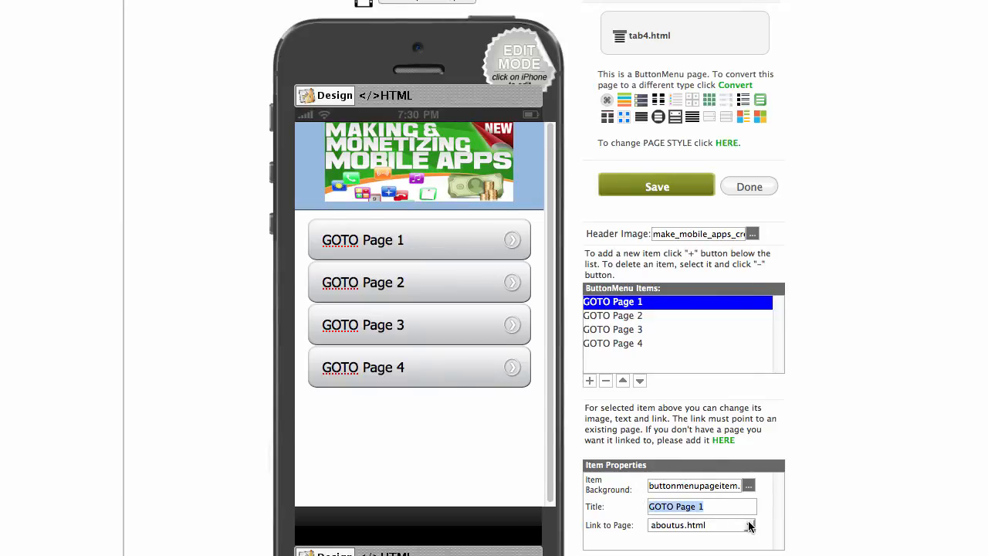
{"action": "type", "text": "About US"}
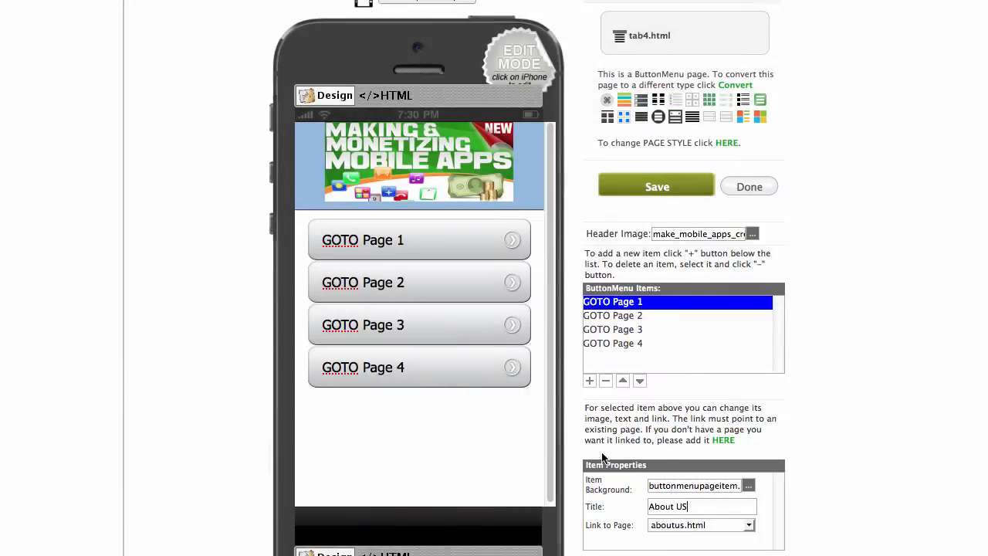
{"action": "left_click", "coordinate": [601, 316]}
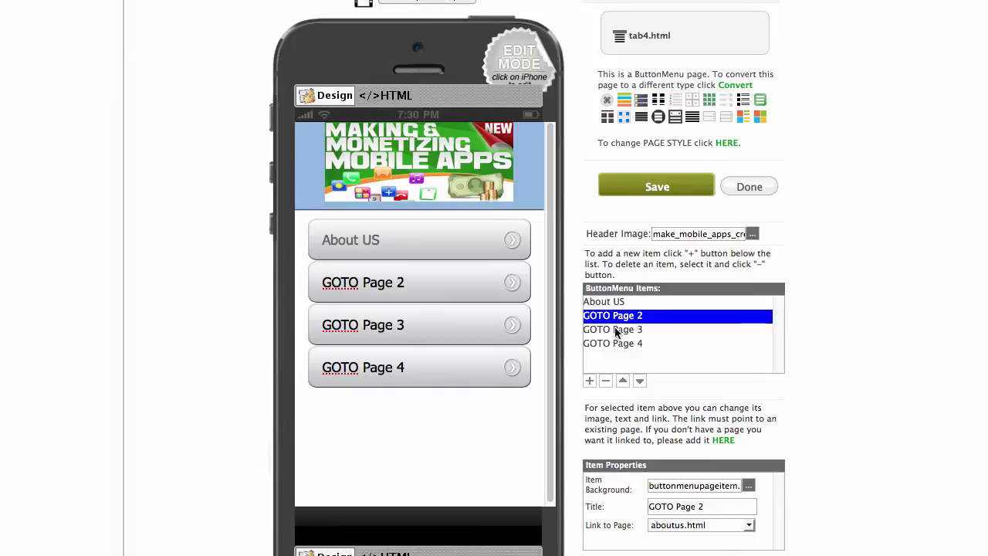
Retitle the second button Check In and link it to checkin.html.
{"action": "left_click", "coordinate": [626, 332]}
{"action": "left_click", "coordinate": [628, 317]}
{"action": "left_click", "coordinate": [750, 524]}
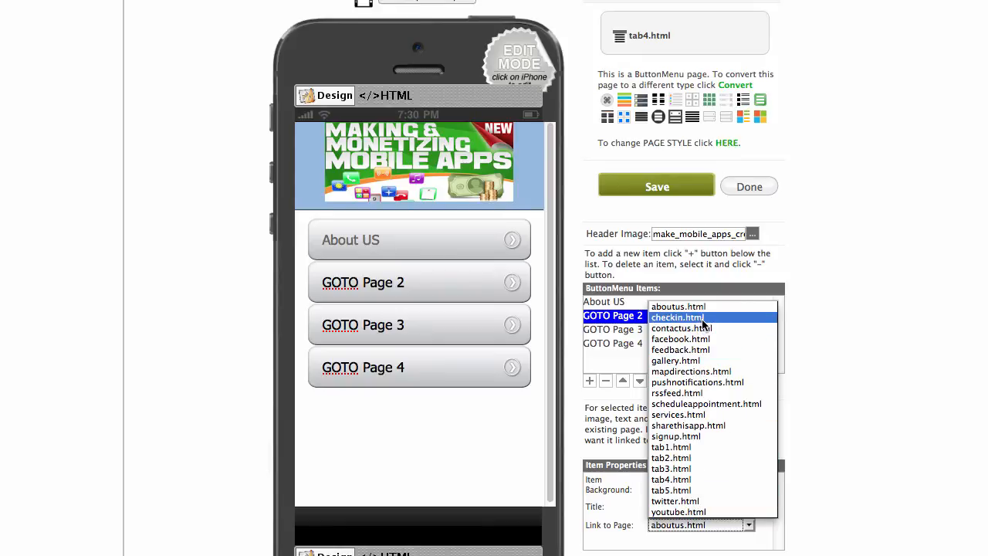
{"action": "left_click", "coordinate": [581, 455]}
{"action": "key", "text": "shift+Tab"}
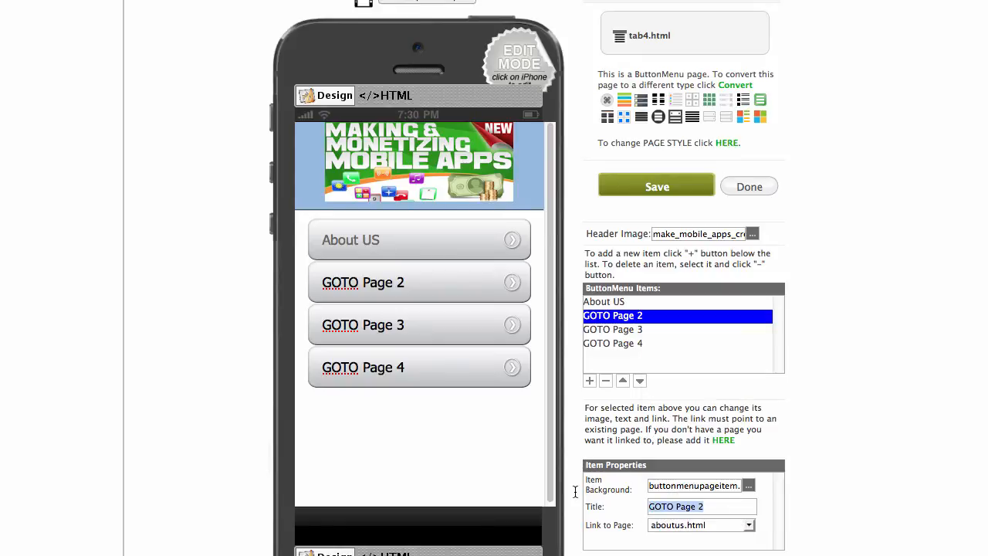
{"action": "type", "text": "Che"}
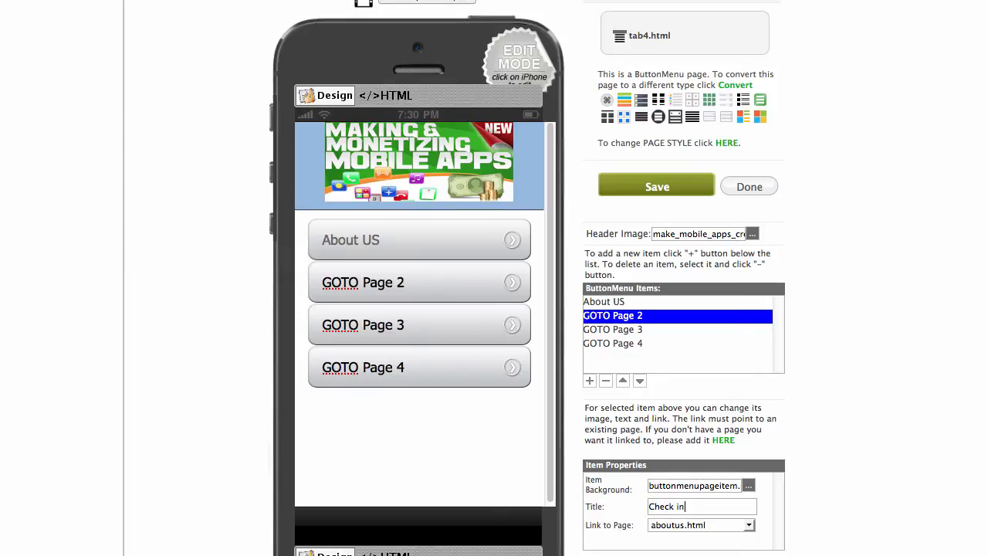
{"action": "type", "text": "ck In"}
{"action": "left_click", "coordinate": [749, 525]}
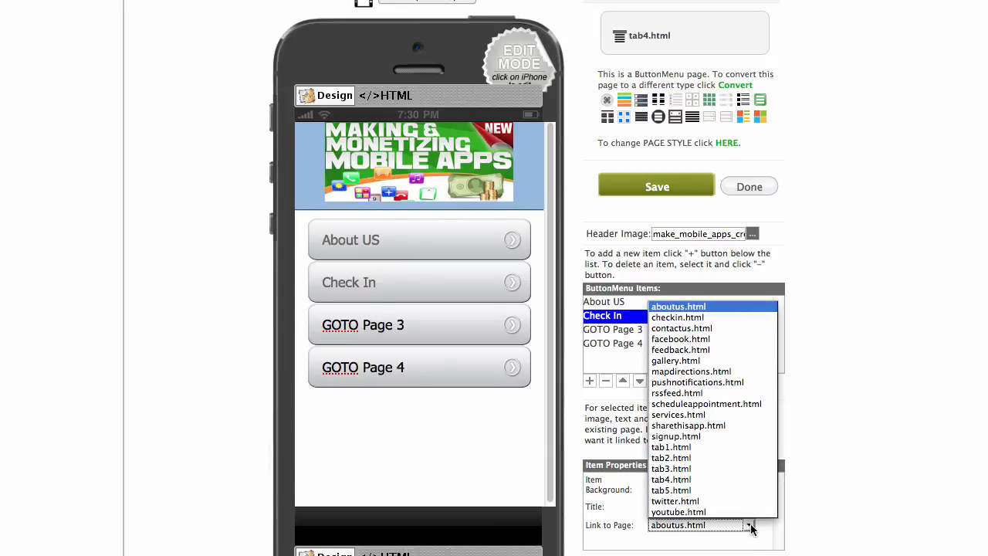
{"action": "left_click", "coordinate": [693, 318]}
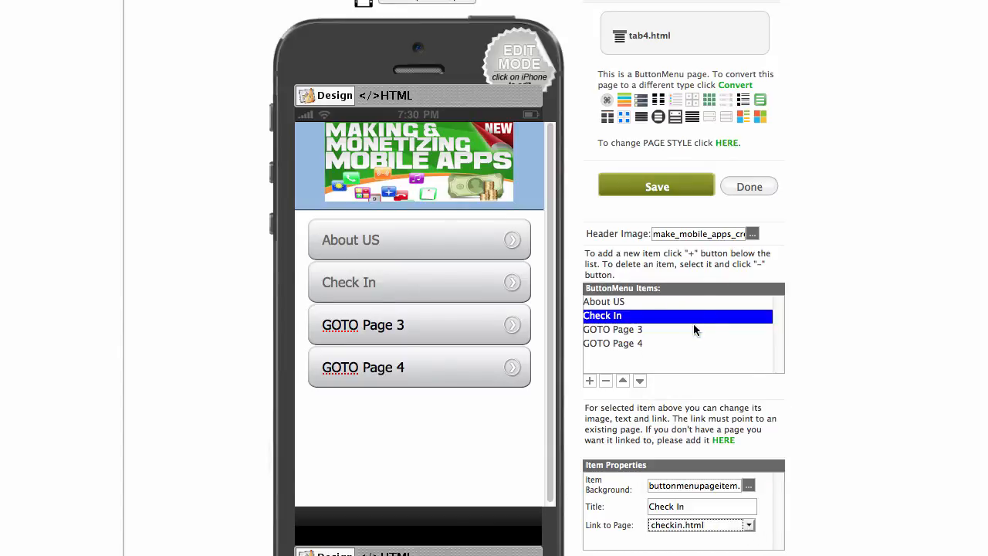
{"action": "left_click", "coordinate": [631, 330]}
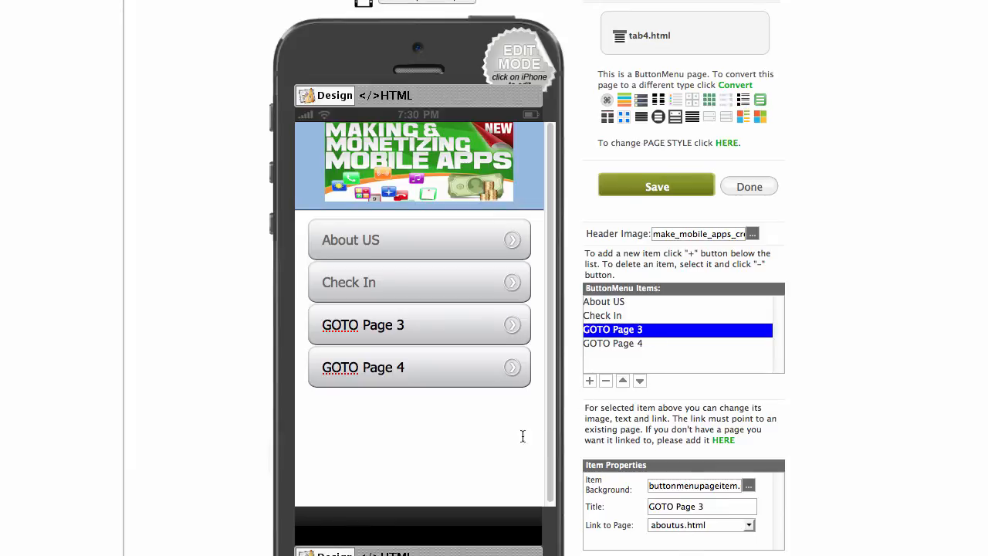
Set the third and fourth buttons to Contact Us (contactus.html) and Facebook (facebook.html).
{"action": "left_click", "coordinate": [749, 525]}
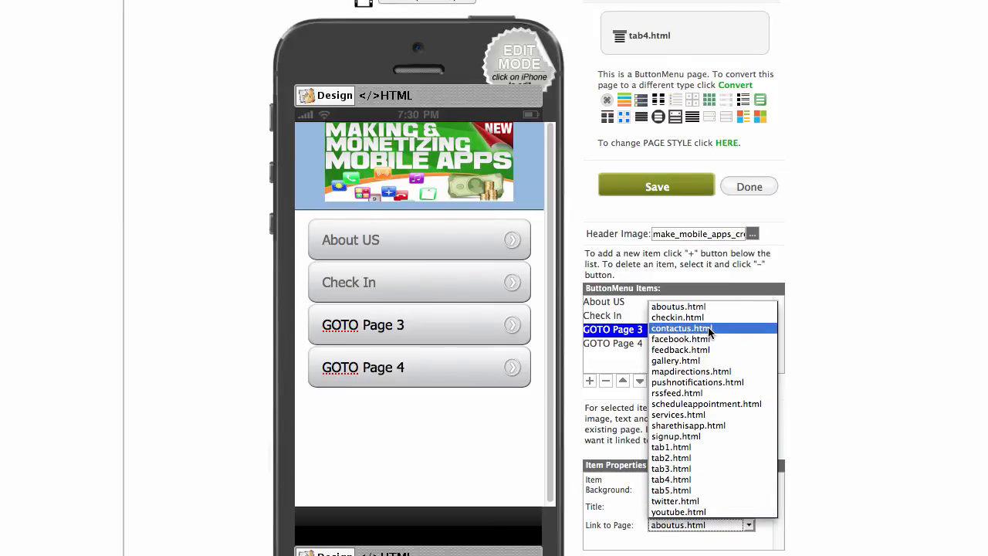
{"action": "left_click", "coordinate": [634, 540]}
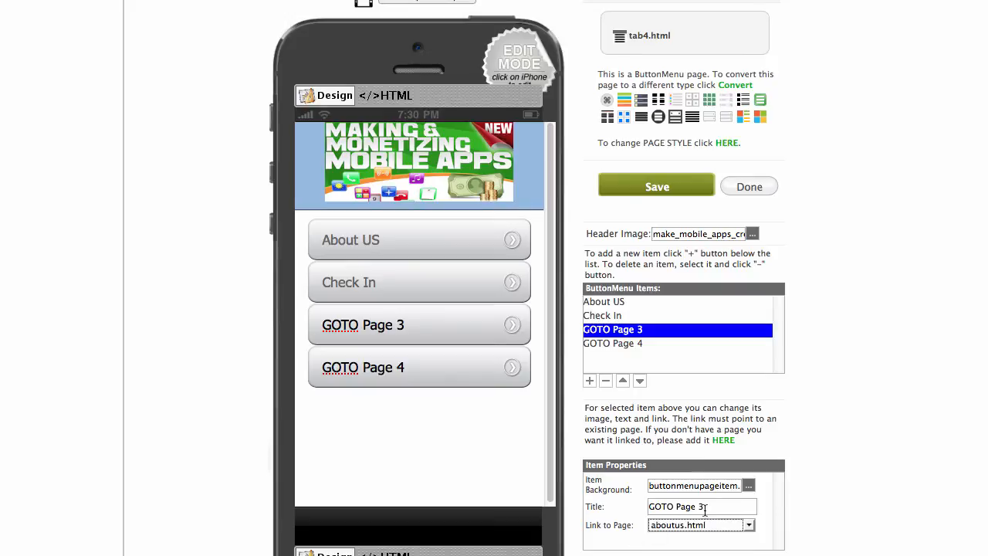
{"action": "left_click_drag", "start_coordinate": [705, 510], "coordinate": [618, 502]}
{"action": "type", "text": "Contact Us"}
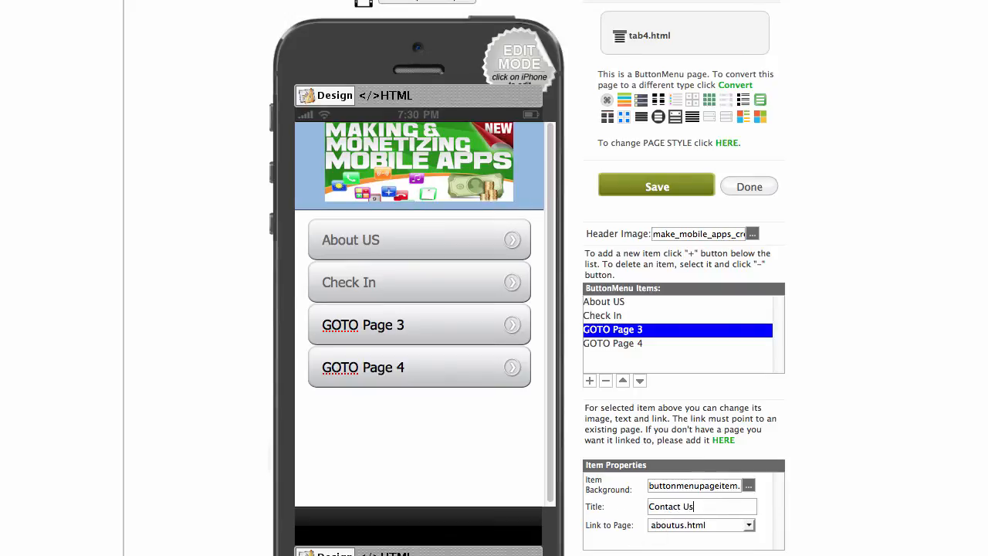
{"action": "left_click", "coordinate": [748, 525]}
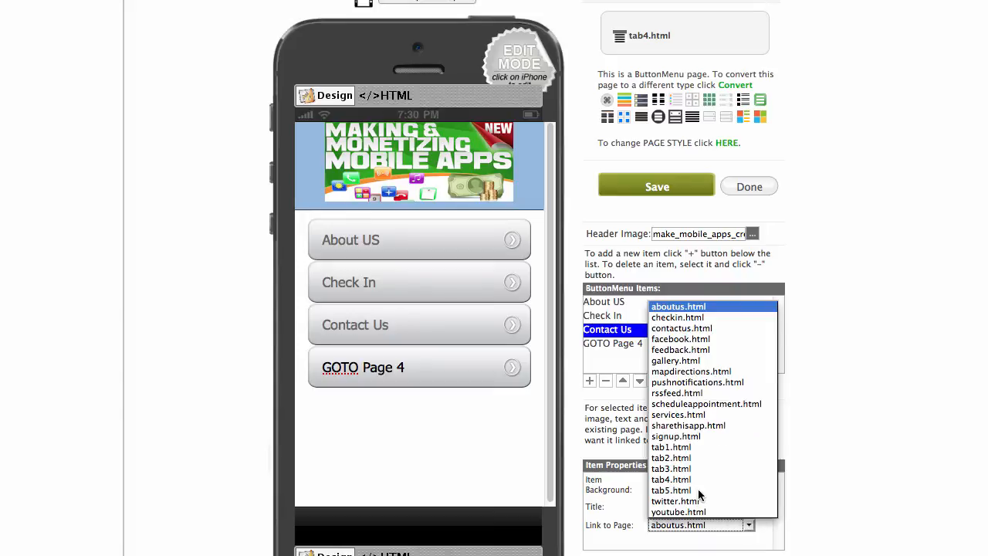
{"action": "left_click", "coordinate": [715, 331]}
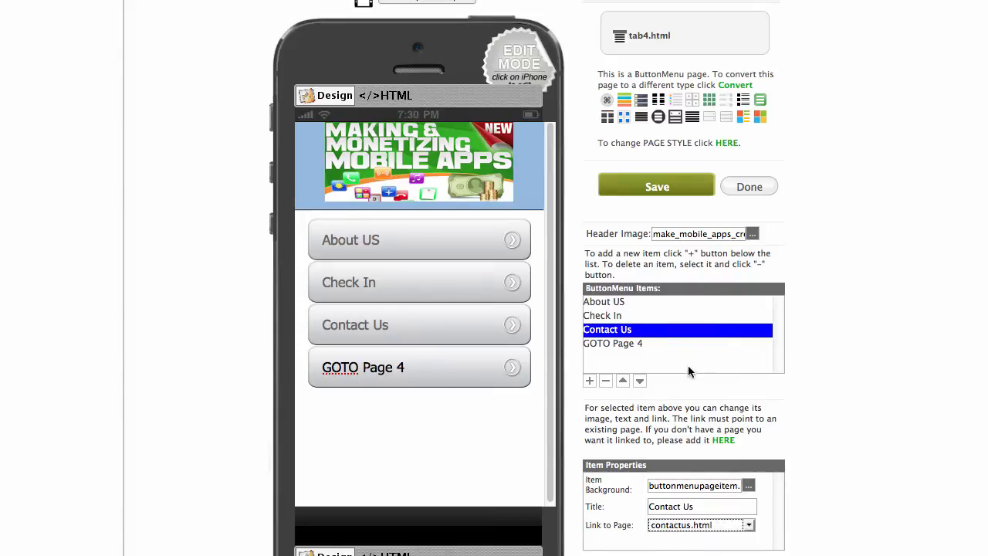
{"action": "left_click", "coordinate": [626, 343]}
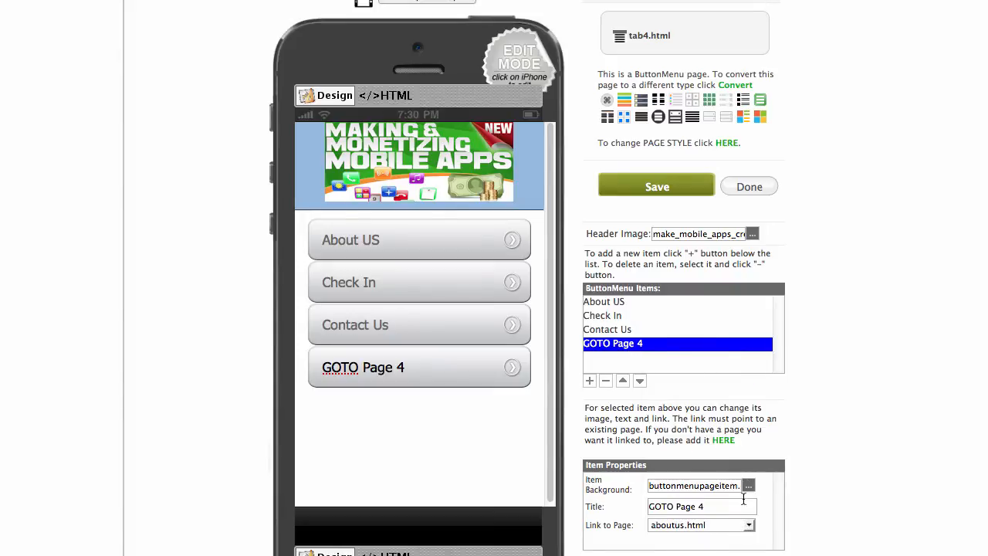
{"action": "left_click", "coordinate": [749, 524]}
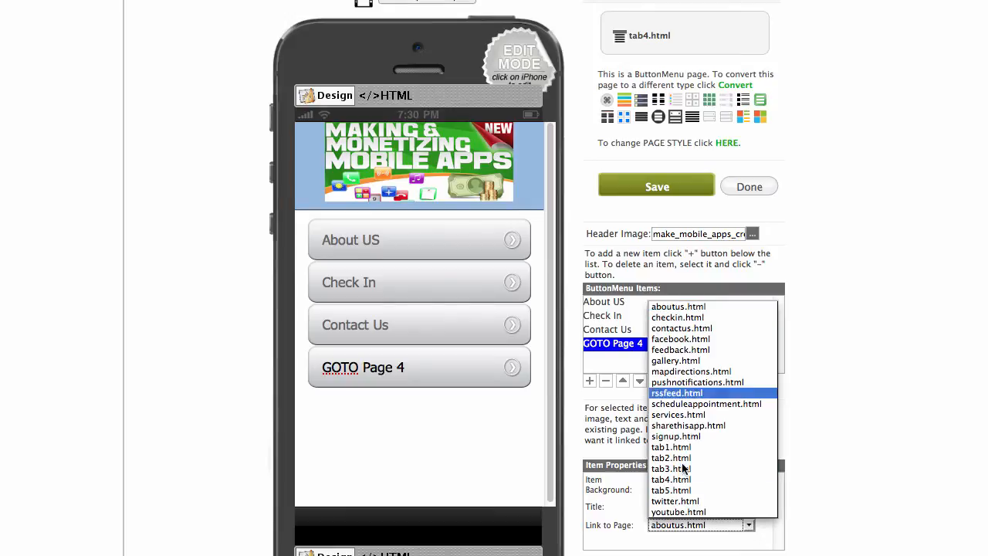
{"action": "left_click", "coordinate": [715, 344]}
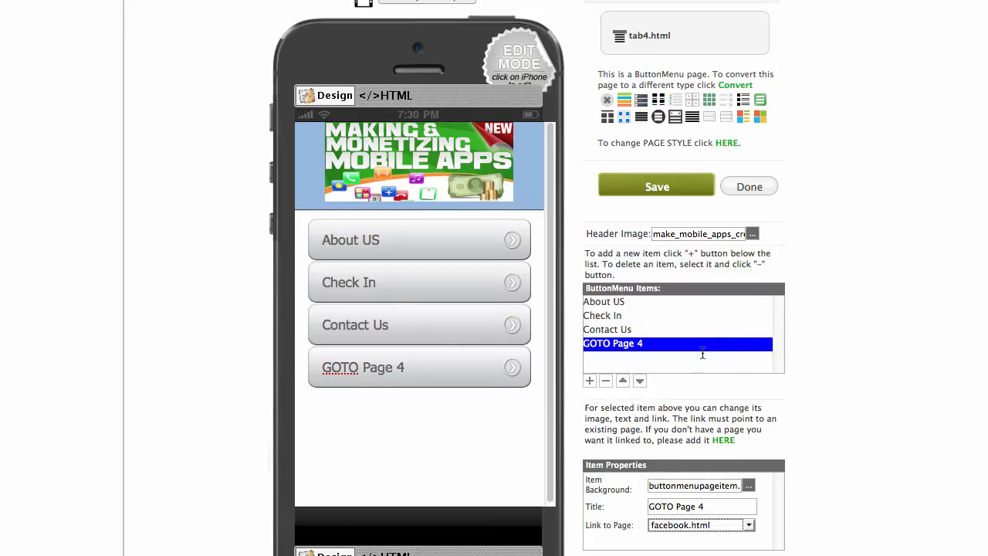
{"action": "left_click_drag", "start_coordinate": [719, 505], "coordinate": [594, 502]}
{"action": "type", "text": "Facebook"}
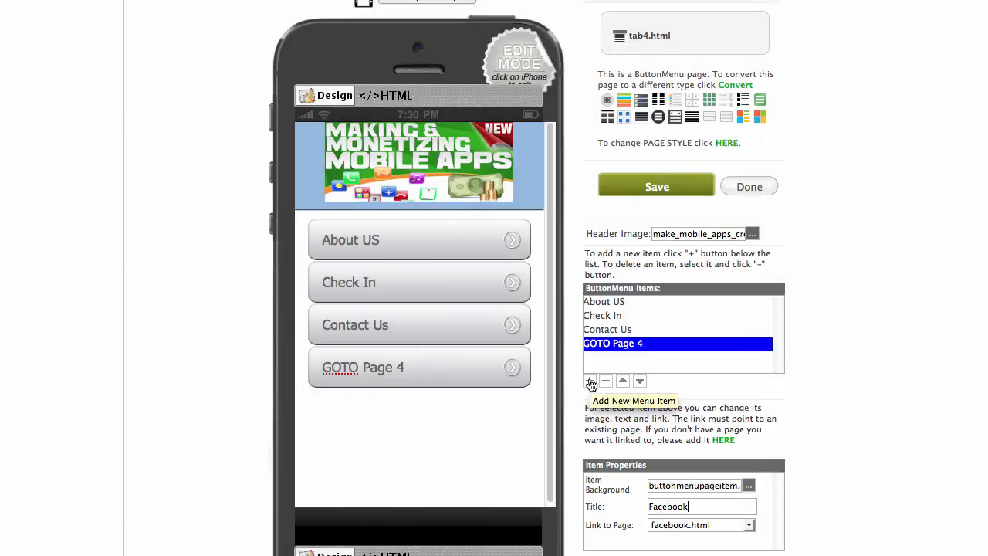
{"action": "left_click", "coordinate": [589, 380]}
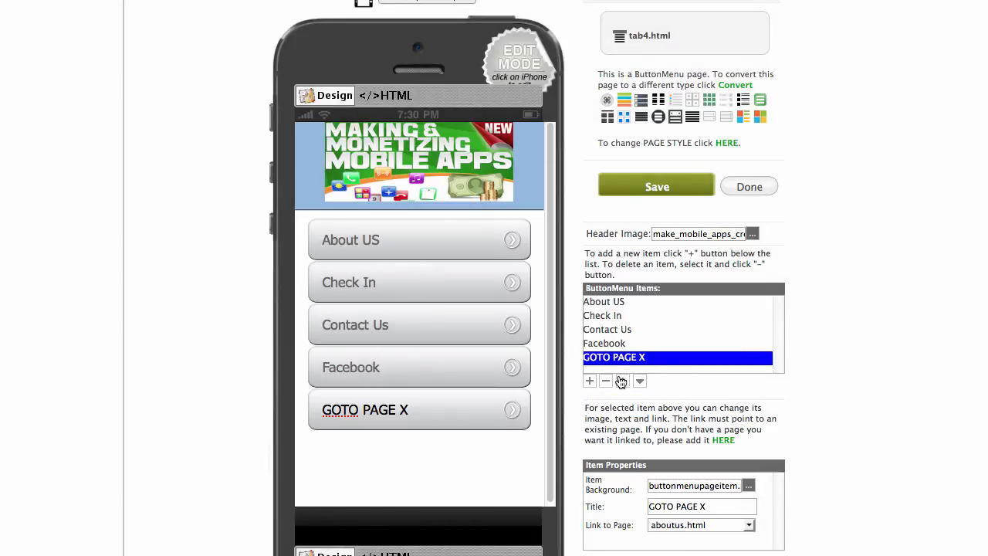
Add Feedback (feedback.html) and Gallery (gallery.html) menu buttons.
{"action": "left_click", "coordinate": [749, 525]}
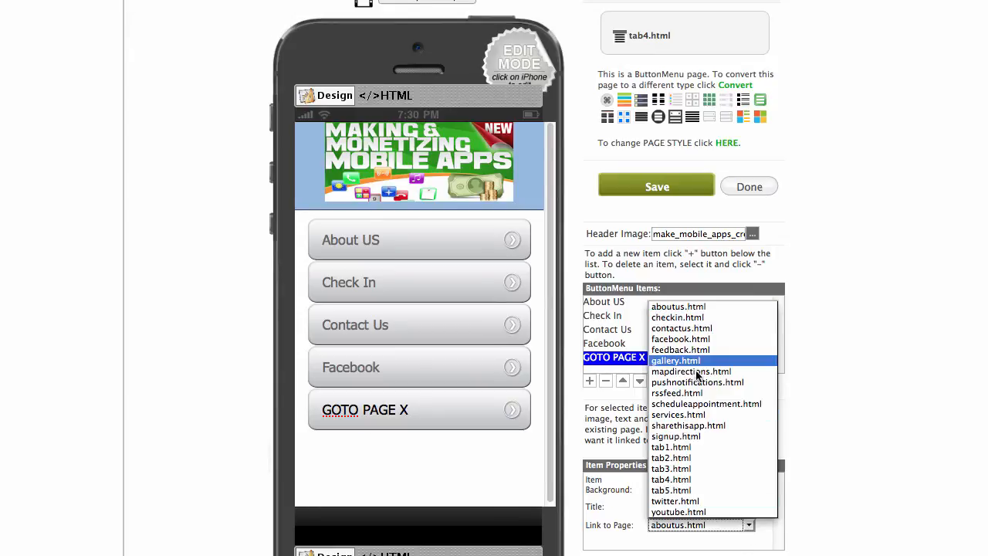
{"action": "left_click", "coordinate": [709, 351]}
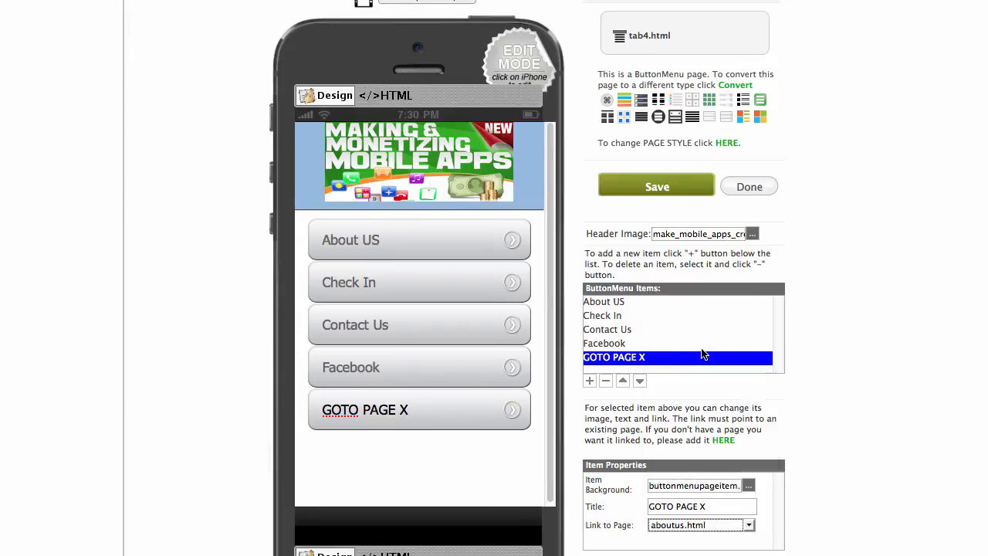
{"action": "left_click_drag", "start_coordinate": [705, 503], "coordinate": [572, 492]}
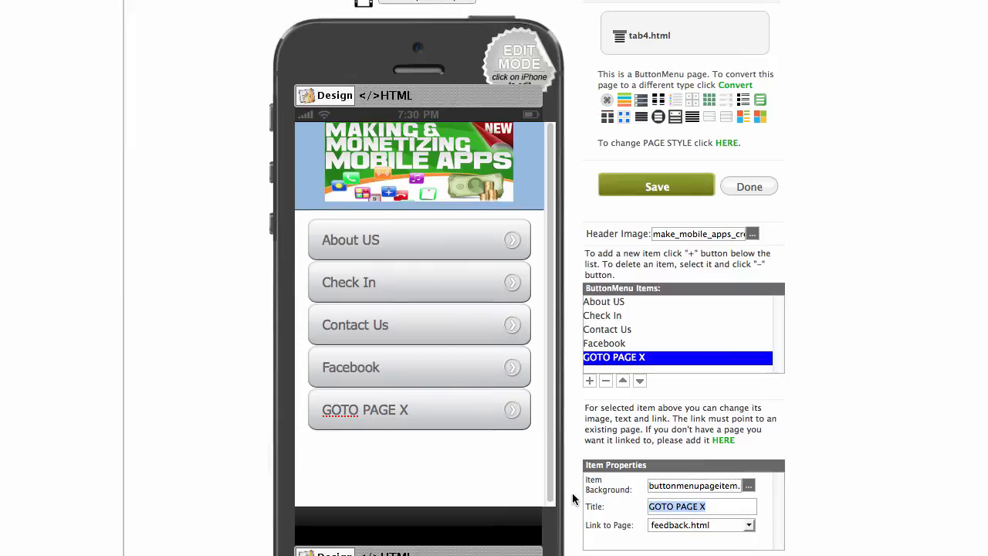
{"action": "type", "text": "Feedback"}
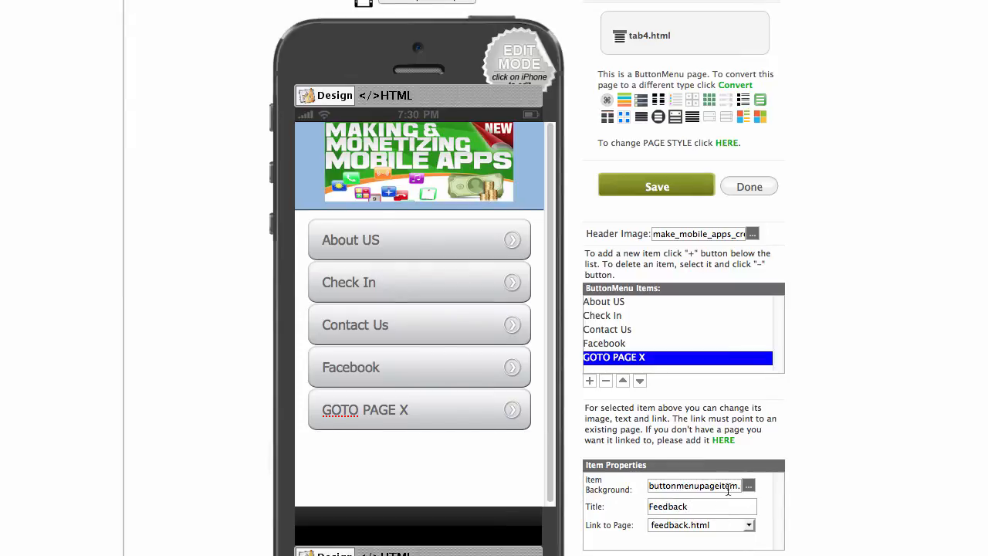
{"action": "left_click", "coordinate": [589, 380]}
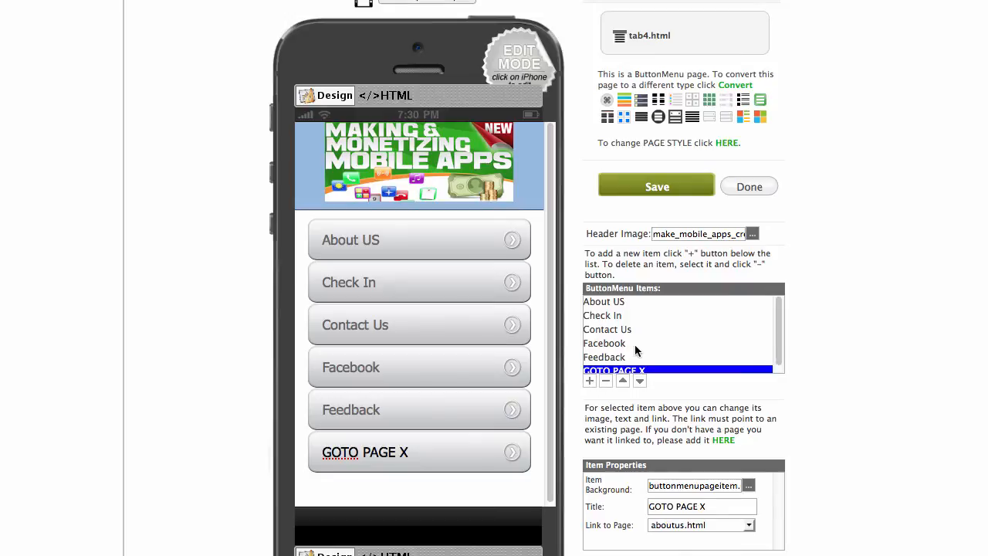
{"action": "left_click", "coordinate": [747, 525]}
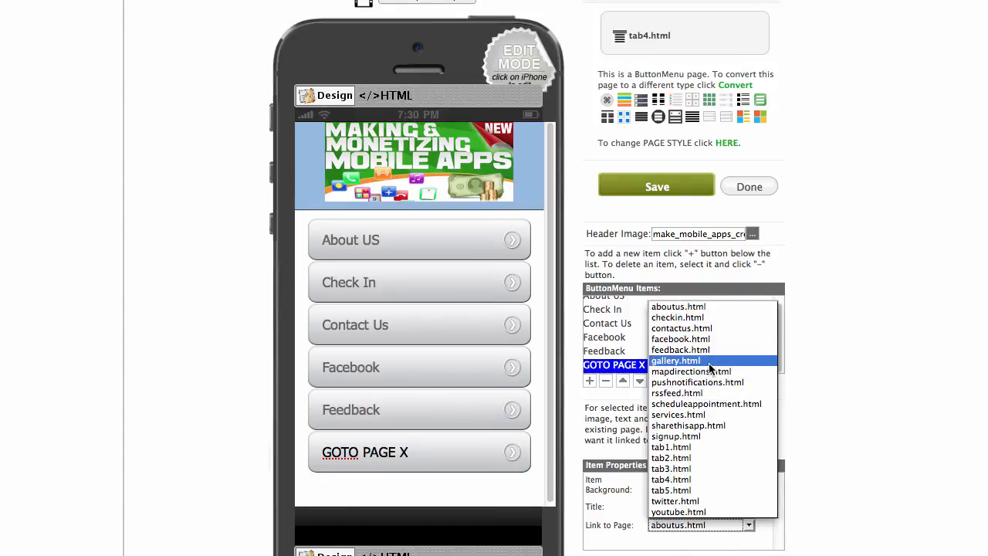
{"action": "left_click", "coordinate": [712, 360]}
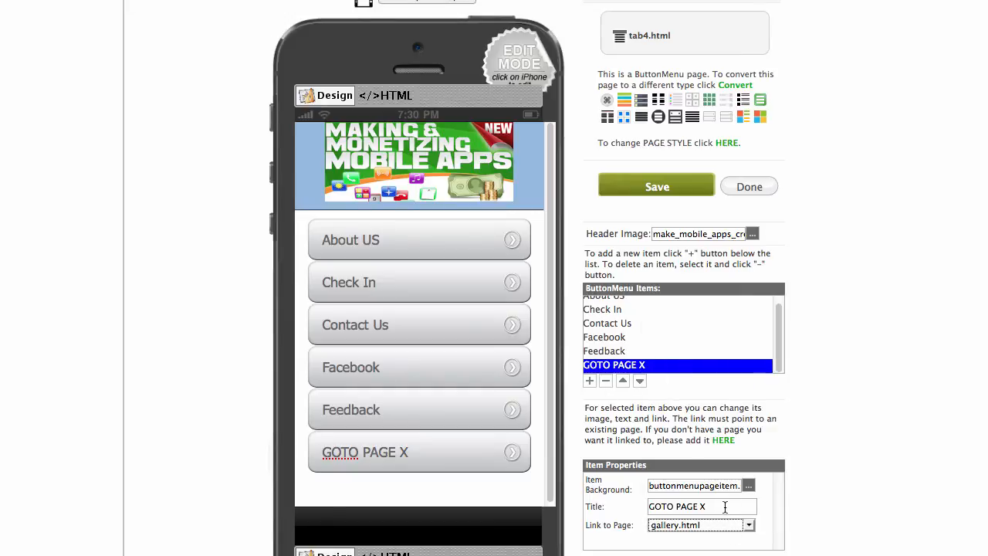
{"action": "left_click_drag", "start_coordinate": [711, 506], "coordinate": [618, 502]}
{"action": "type", "text": "Gallery"}
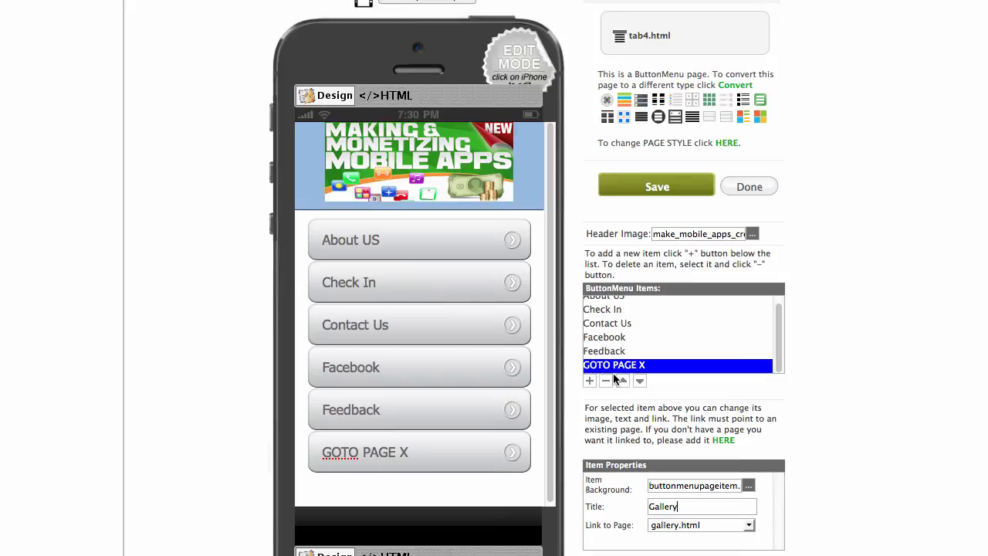
{"action": "left_click", "coordinate": [590, 380]}
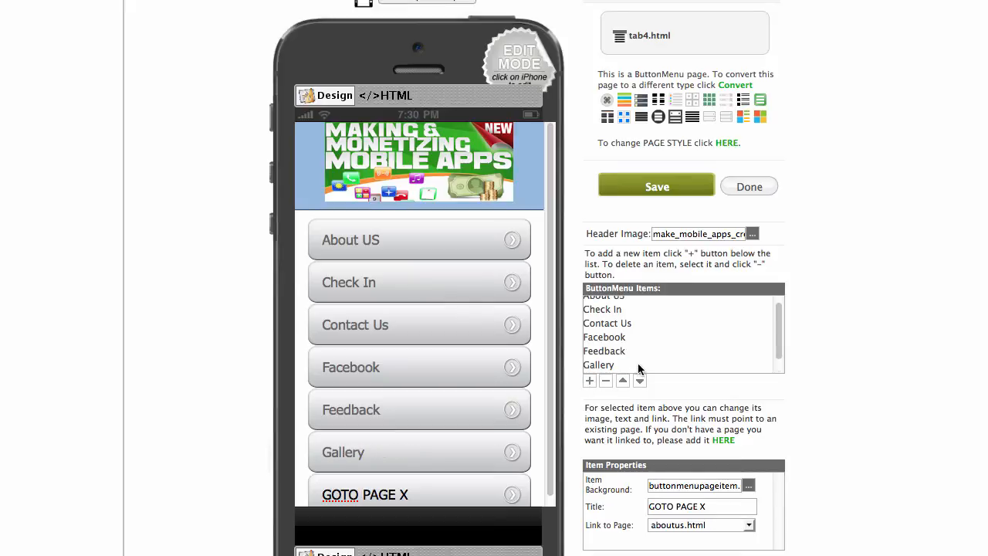
Add Push notifications (pushnotifications.html) and Blog (rssfeed.html) menu buttons.
{"action": "left_click", "coordinate": [749, 526]}
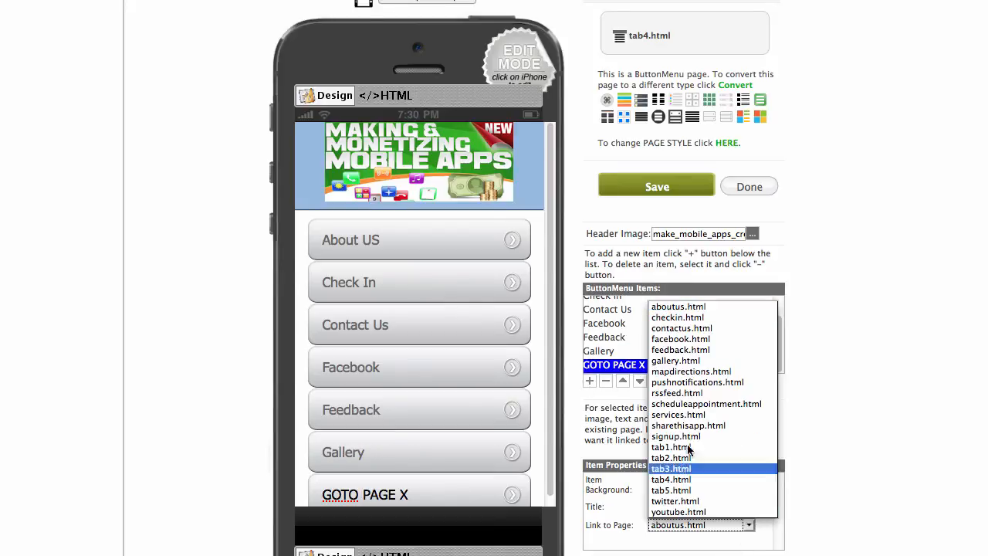
{"action": "left_click", "coordinate": [721, 384]}
{"action": "left_click_drag", "start_coordinate": [730, 505], "coordinate": [598, 500]}
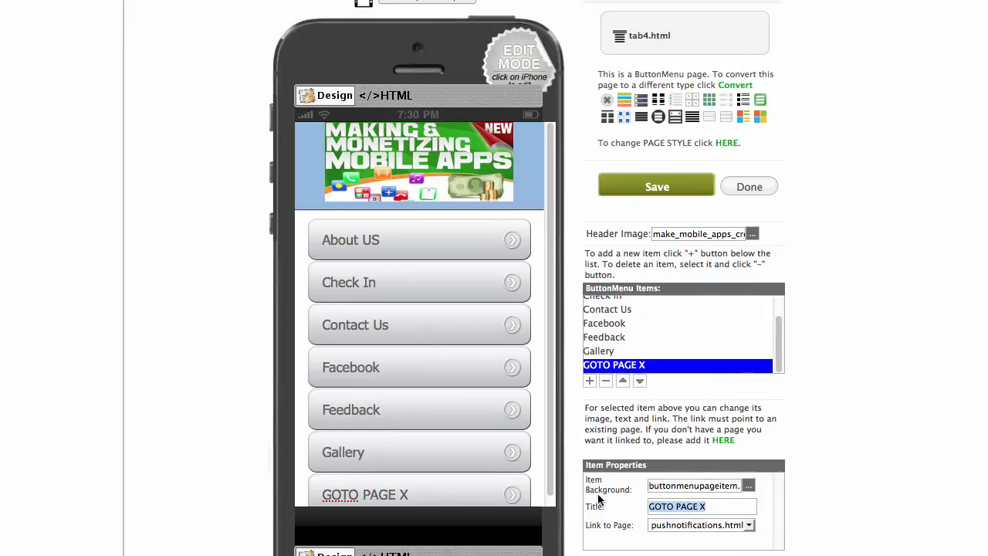
{"action": "type", "text": "Push notifications"}
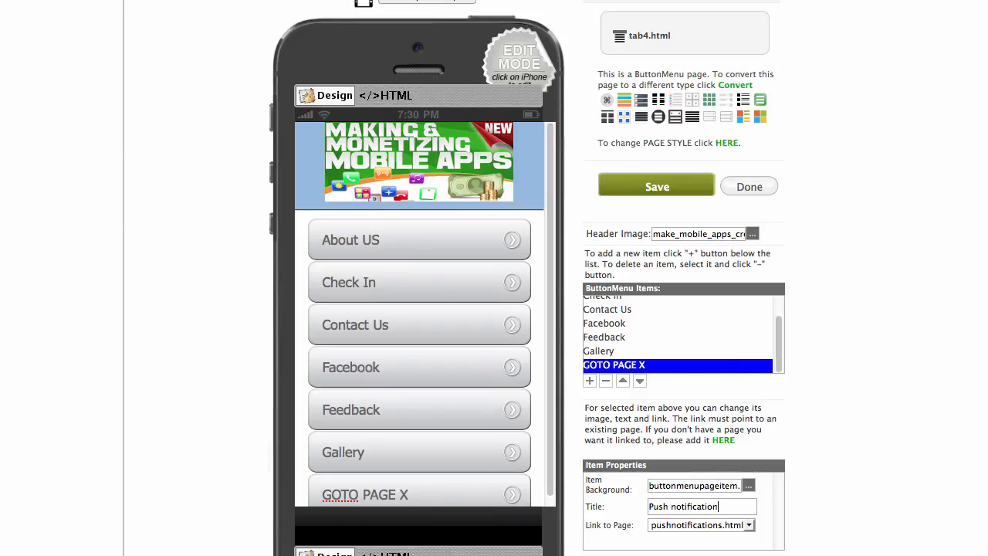
{"action": "left_click", "coordinate": [590, 381]}
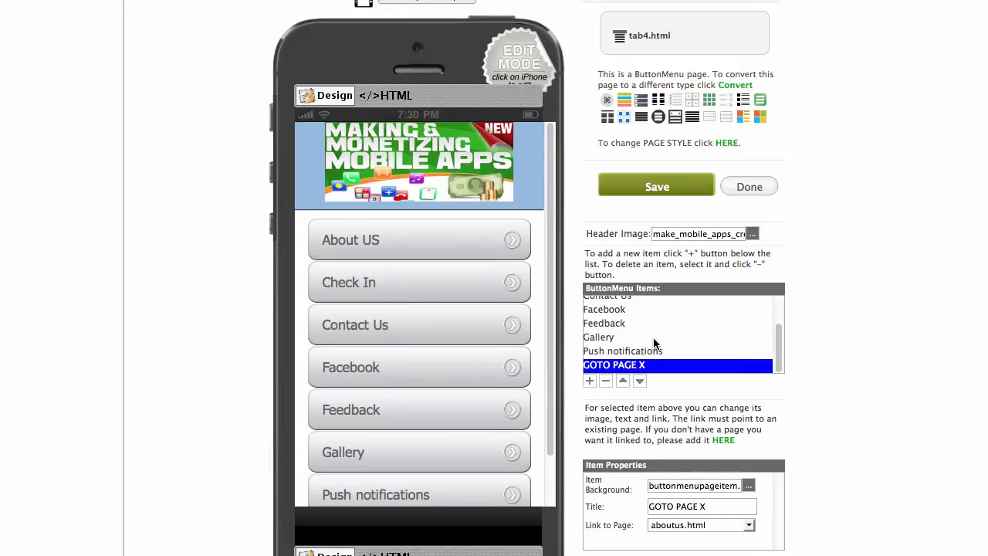
{"action": "left_click", "coordinate": [749, 524]}
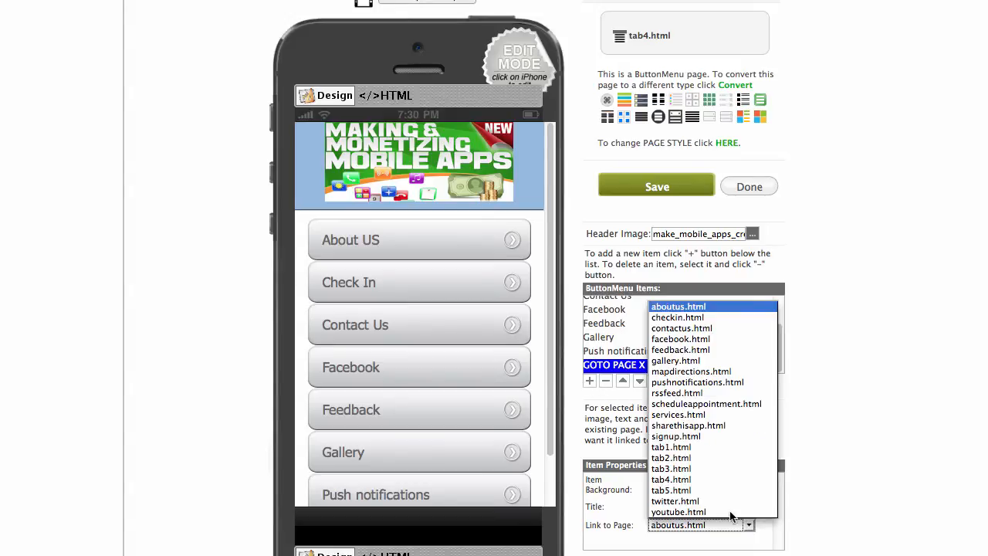
{"action": "left_click", "coordinate": [708, 401]}
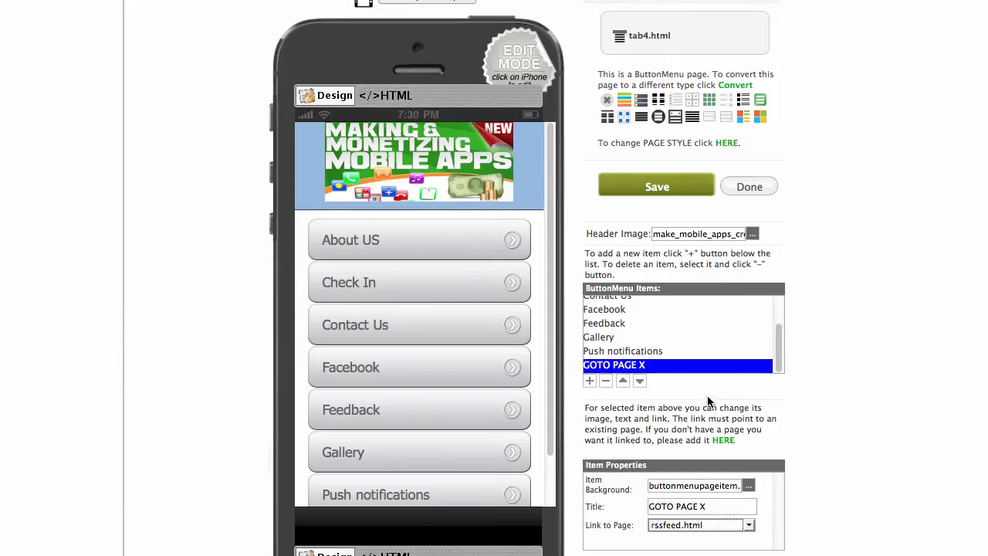
{"action": "left_click_drag", "start_coordinate": [707, 506], "coordinate": [627, 502]}
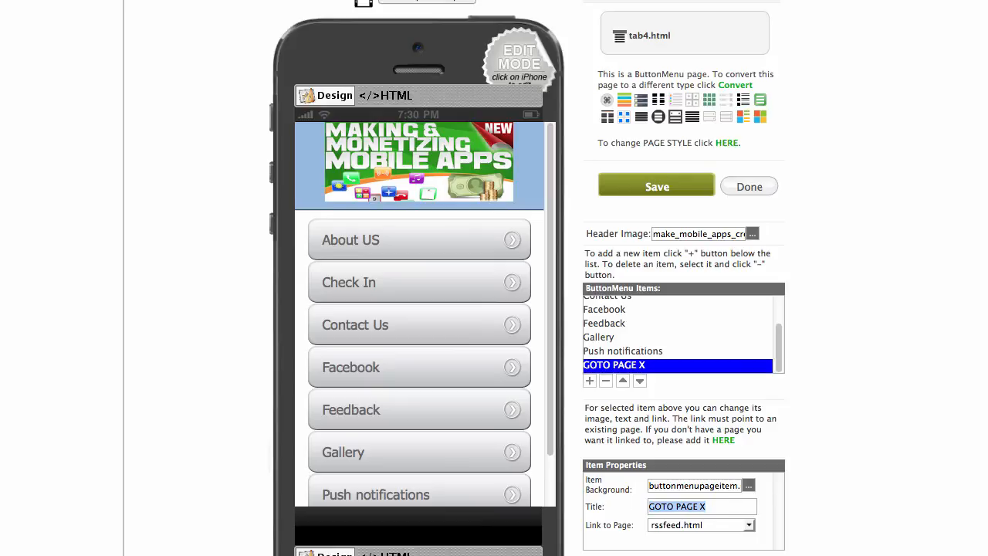
{"action": "type", "text": "Blog"}
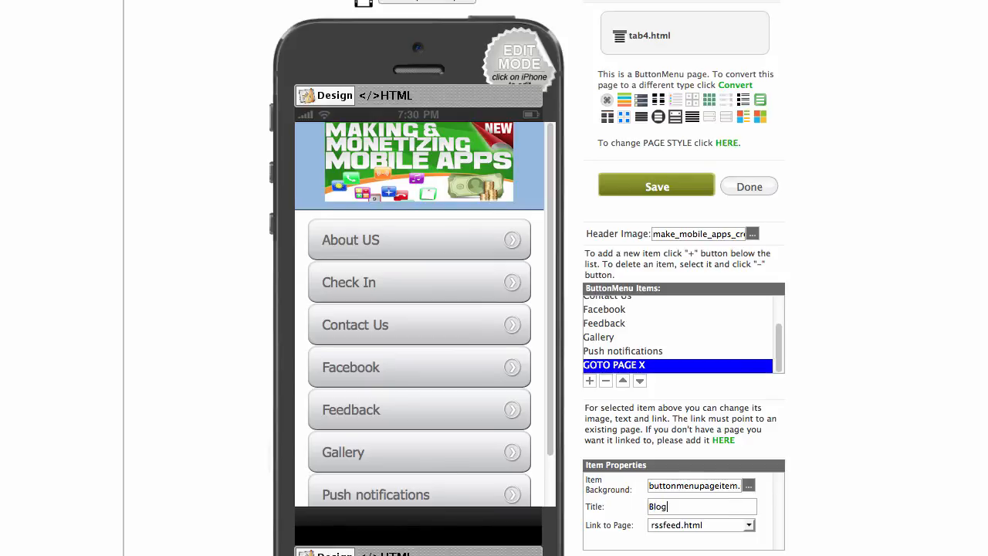
{"action": "left_click", "coordinate": [591, 379]}
{"action": "left_click", "coordinate": [591, 380]}
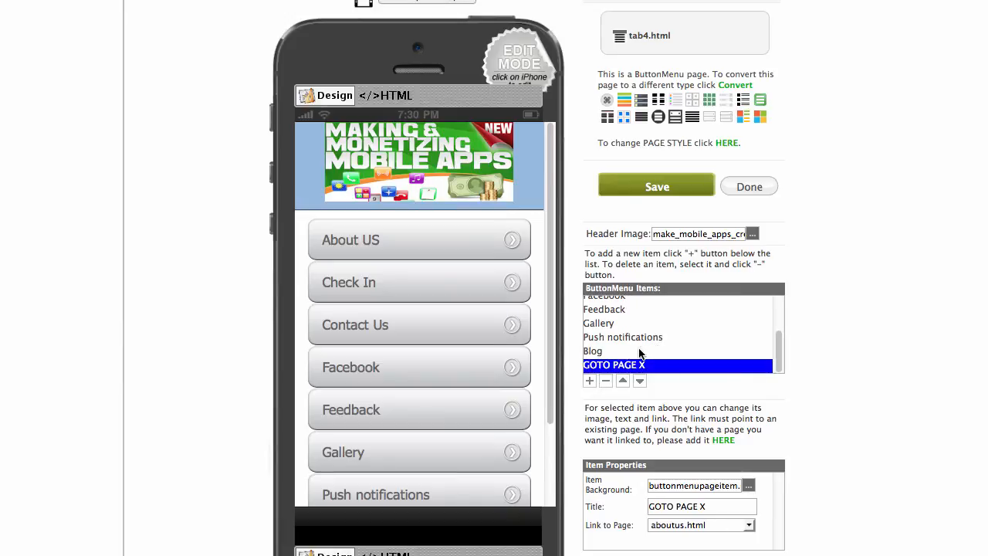
Add a Services button linked to services.html and select it.
{"action": "left_click", "coordinate": [748, 525]}
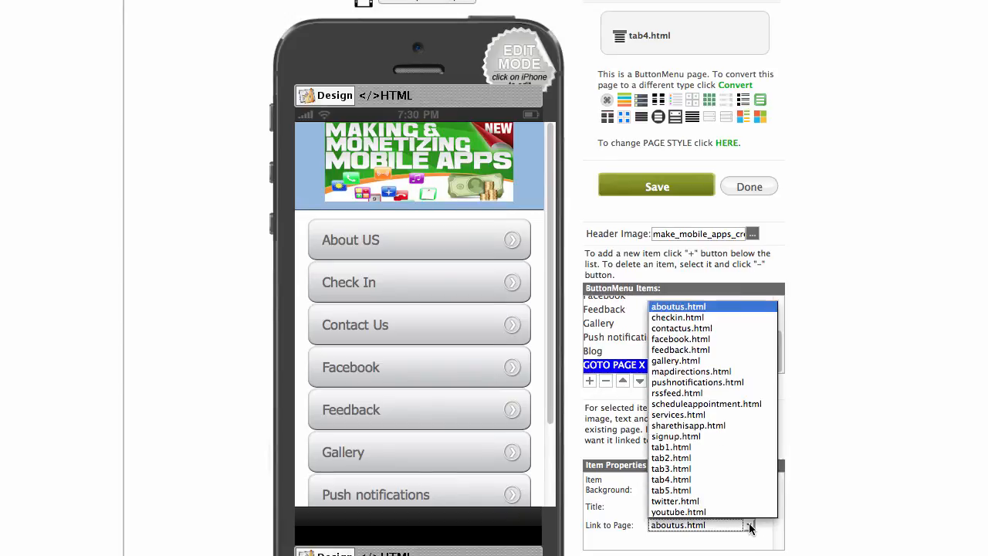
{"action": "left_click", "coordinate": [692, 416]}
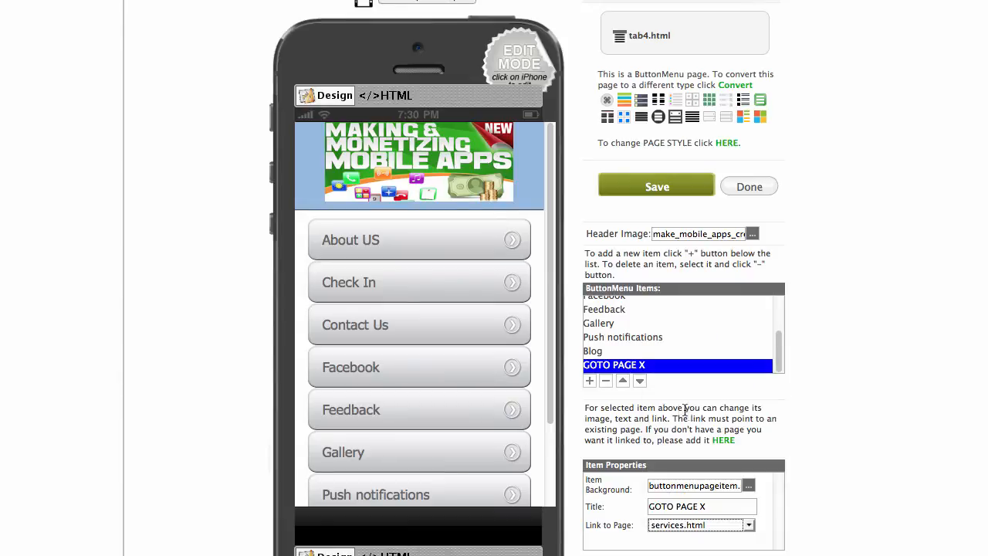
{"action": "left_click_drag", "start_coordinate": [706, 506], "coordinate": [608, 505]}
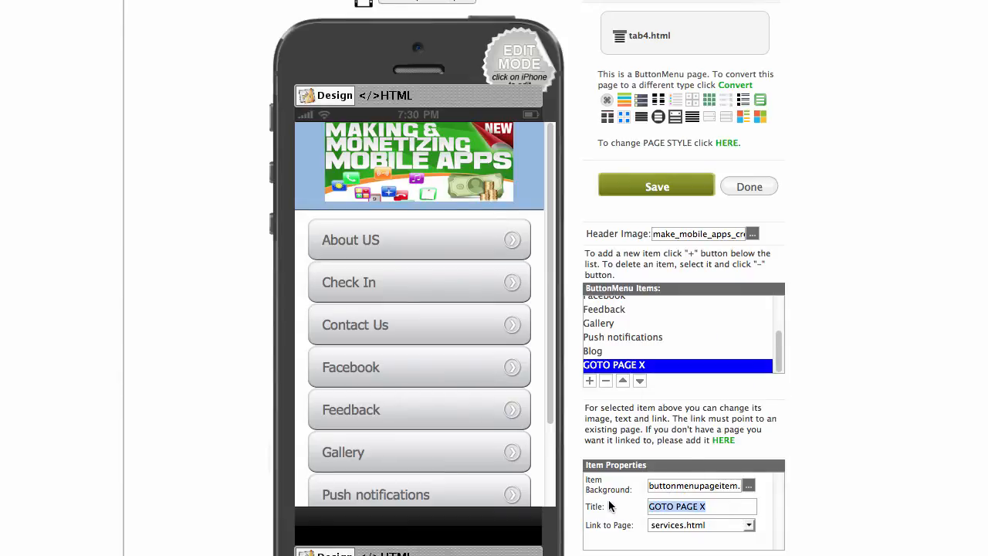
{"action": "type", "text": "Servic"}
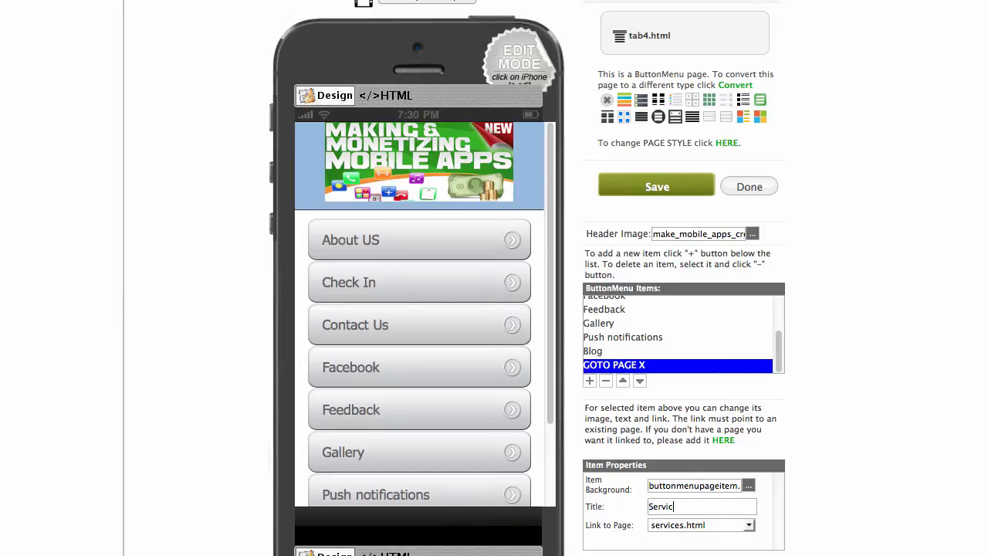
{"action": "type", "text": "es"}
{"action": "left_click", "coordinate": [590, 381]}
{"action": "scroll", "coordinate": [509, 436], "scroll_direction": "down", "scroll_amount": 4}
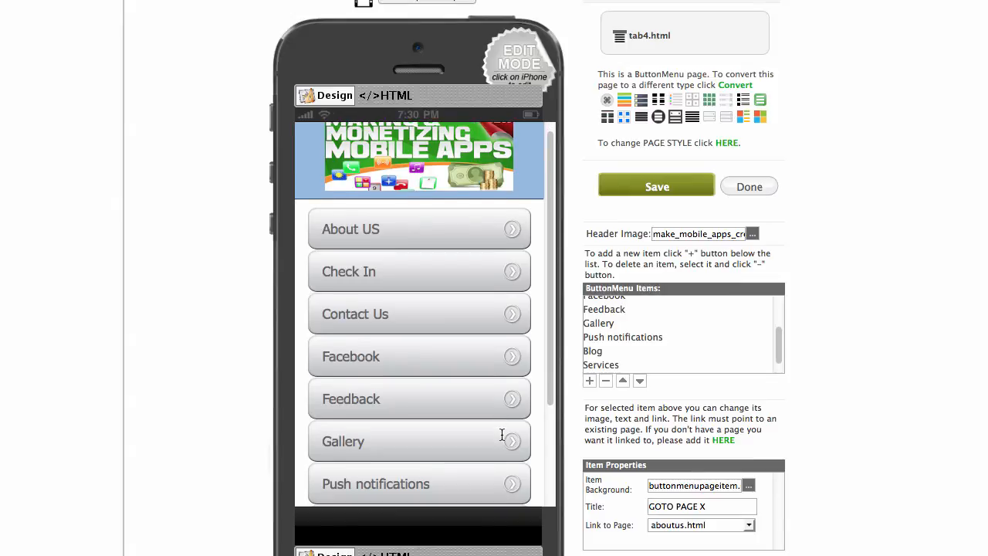
{"action": "left_click", "coordinate": [604, 364]}
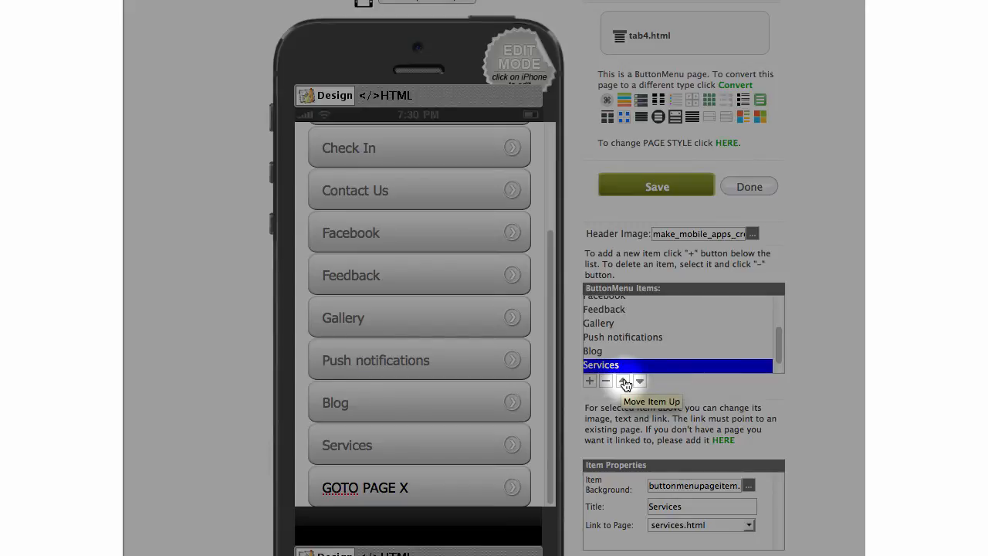
Move the Services button to the top of the menu.
{"action": "left_click", "coordinate": [624, 383]}
{"action": "left_click", "coordinate": [625, 384]}
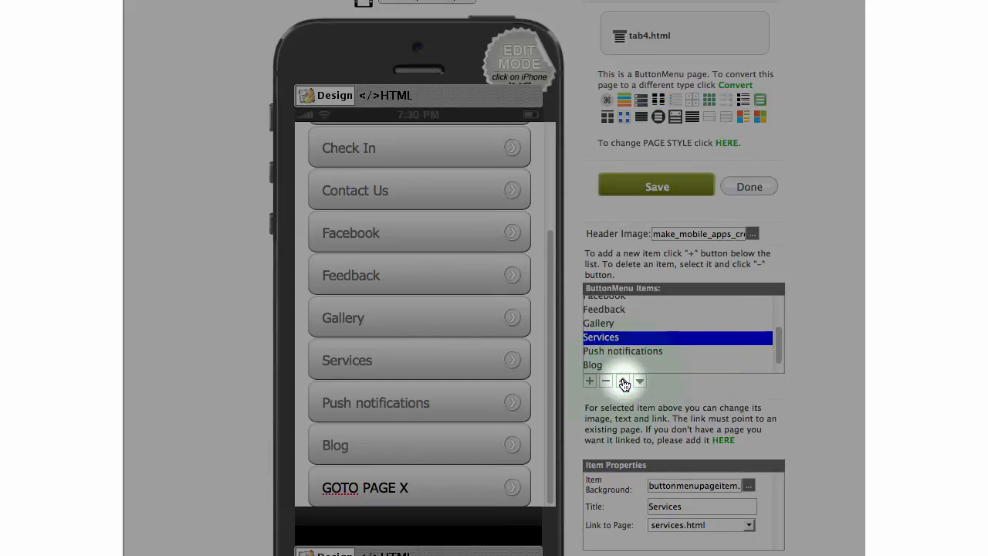
{"action": "left_click", "coordinate": [625, 384]}
{"action": "left_click", "coordinate": [624, 385]}
{"action": "left_click", "coordinate": [624, 385]}
{"action": "left_click", "coordinate": [625, 384]}
{"action": "left_click", "coordinate": [625, 384]}
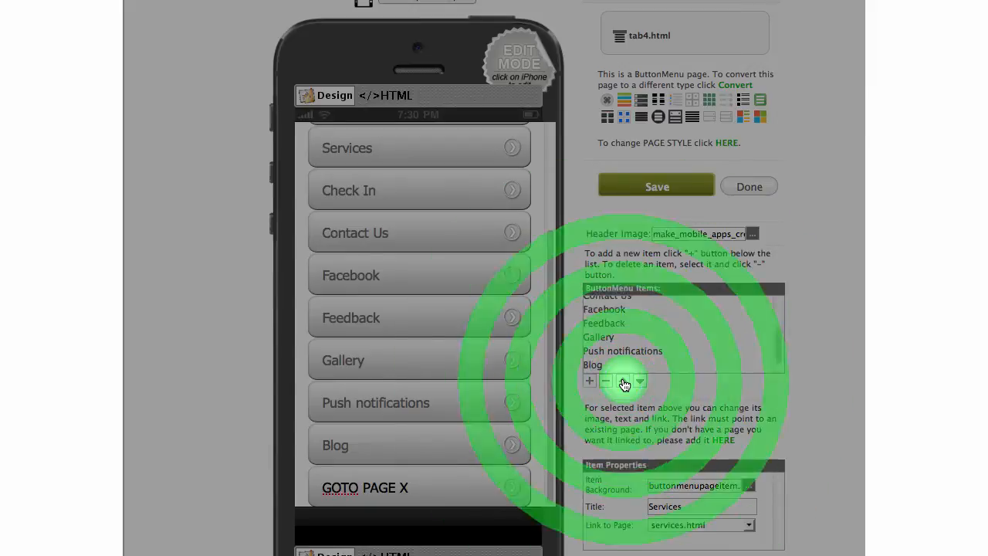
{"action": "left_click", "coordinate": [624, 384]}
Change the About US button's title to About Us.
{"action": "scroll", "coordinate": [437, 335], "scroll_direction": "up", "scroll_amount": 3}
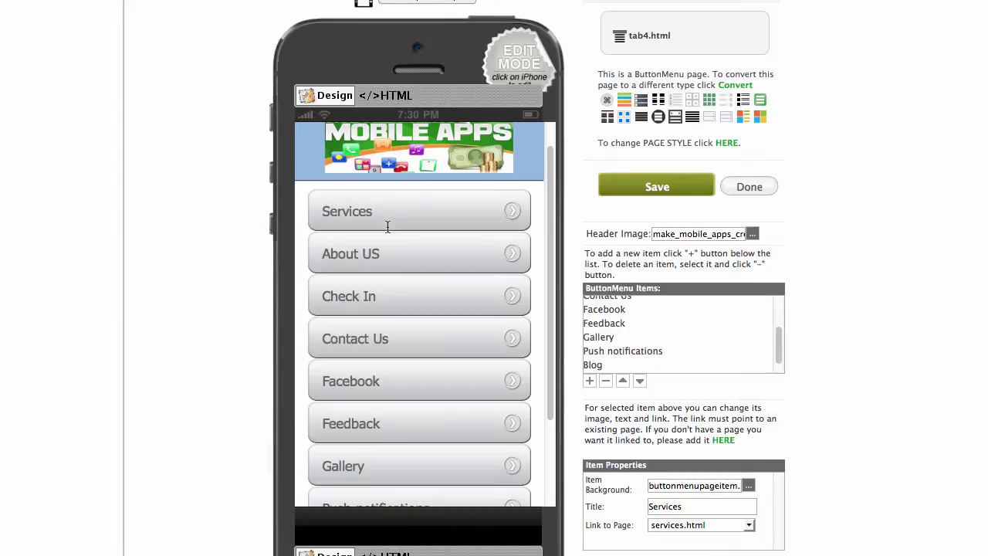
{"action": "scroll", "coordinate": [620, 311], "scroll_direction": "up", "scroll_amount": 3}
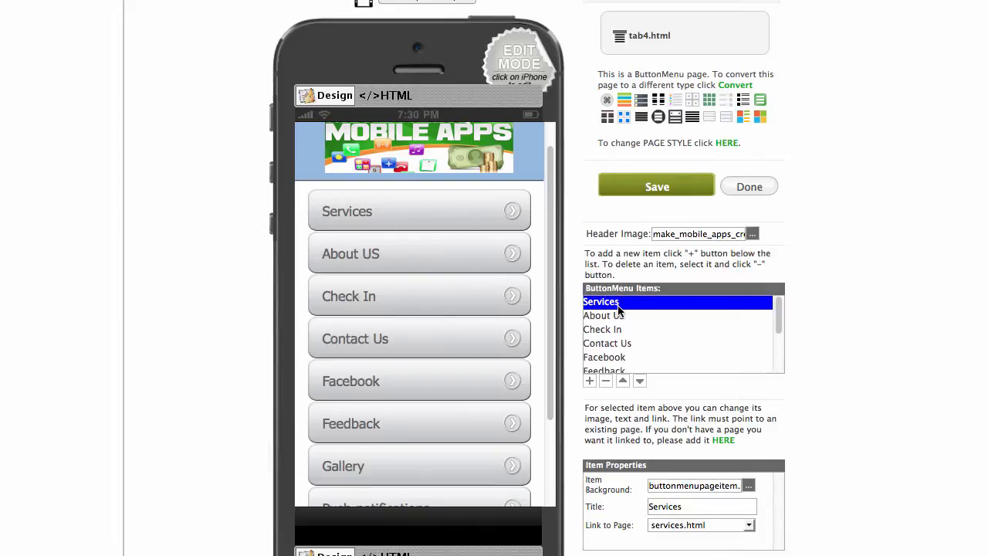
{"action": "left_click", "coordinate": [622, 317]}
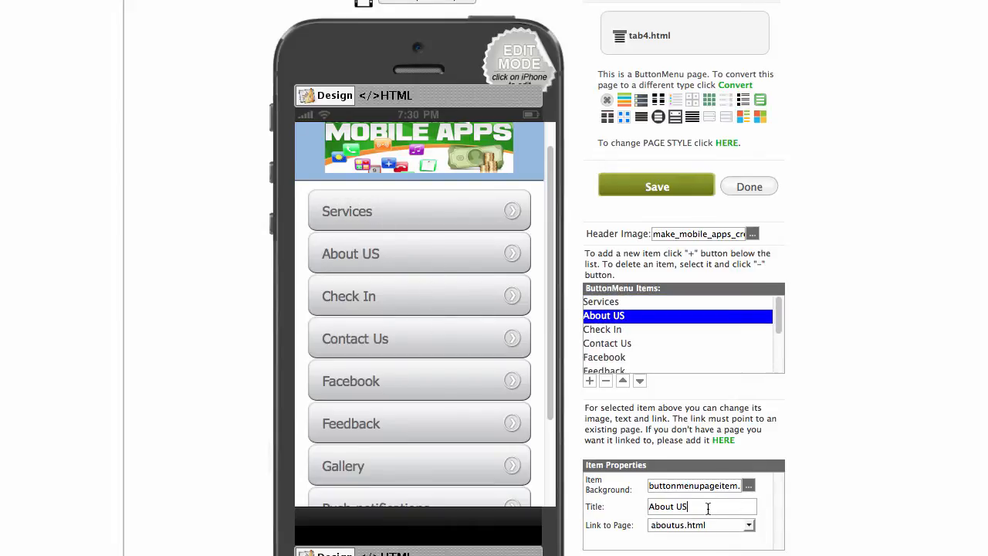
{"action": "key", "text": "BackSpace"}
{"action": "type", "text": "s"}
Select the GOTO PAGE X placeholder item at the bottom of the list.
{"action": "left_click", "coordinate": [622, 332]}
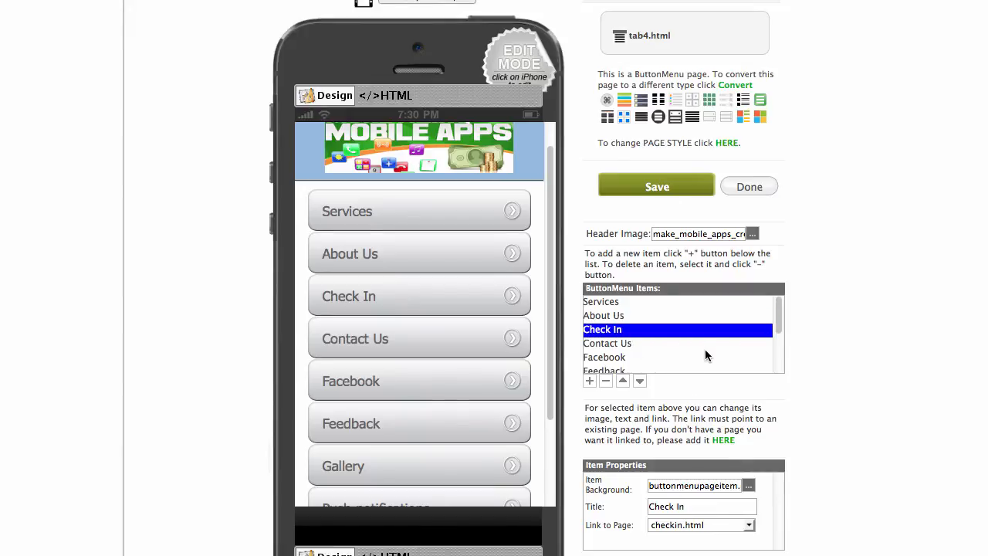
{"action": "scroll", "coordinate": [705, 350], "scroll_direction": "down", "scroll_amount": 1}
{"action": "scroll", "coordinate": [705, 353], "scroll_direction": "down", "scroll_amount": 2}
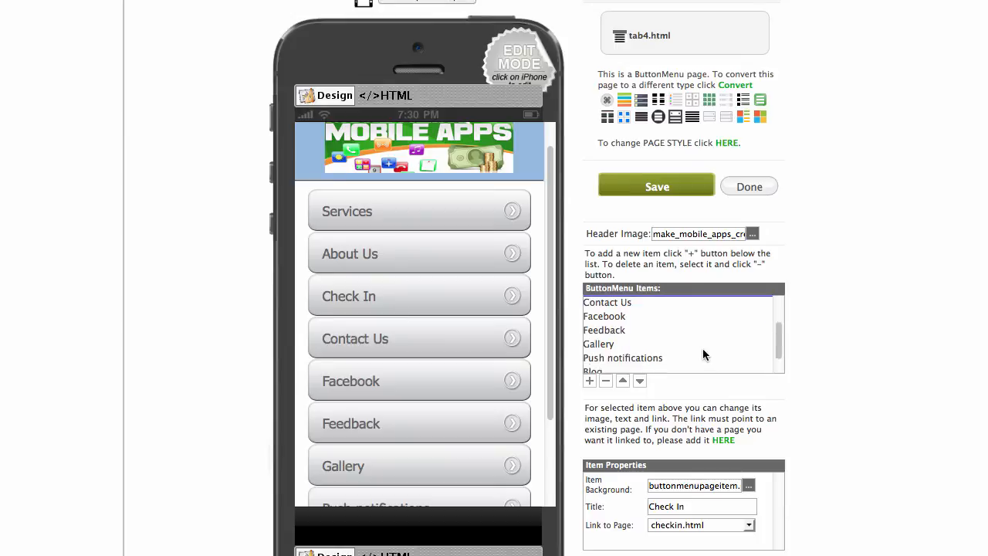
{"action": "left_click", "coordinate": [600, 363]}
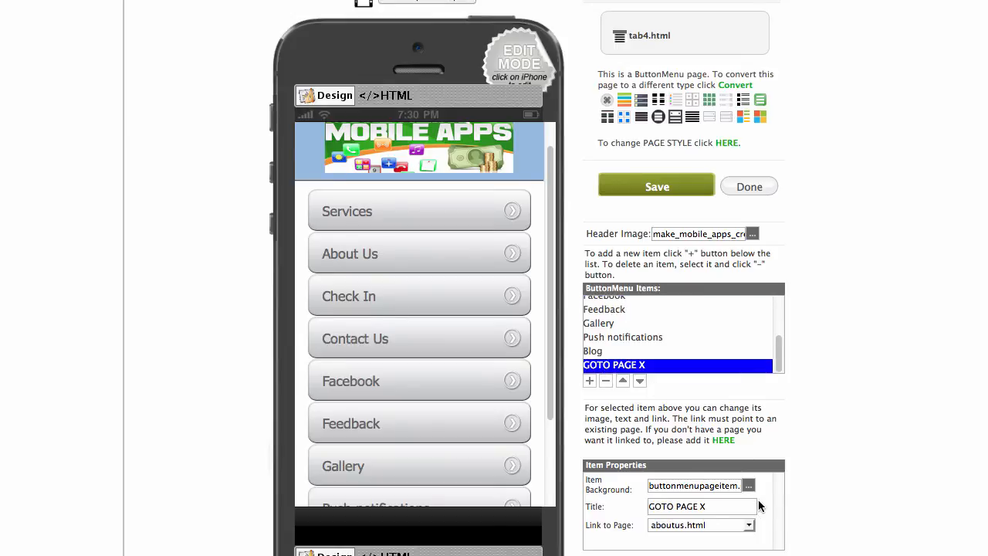
Add Share This App (sharethisapp.html) and Newsletter (signup.html) menu buttons.
{"action": "left_click", "coordinate": [749, 525]}
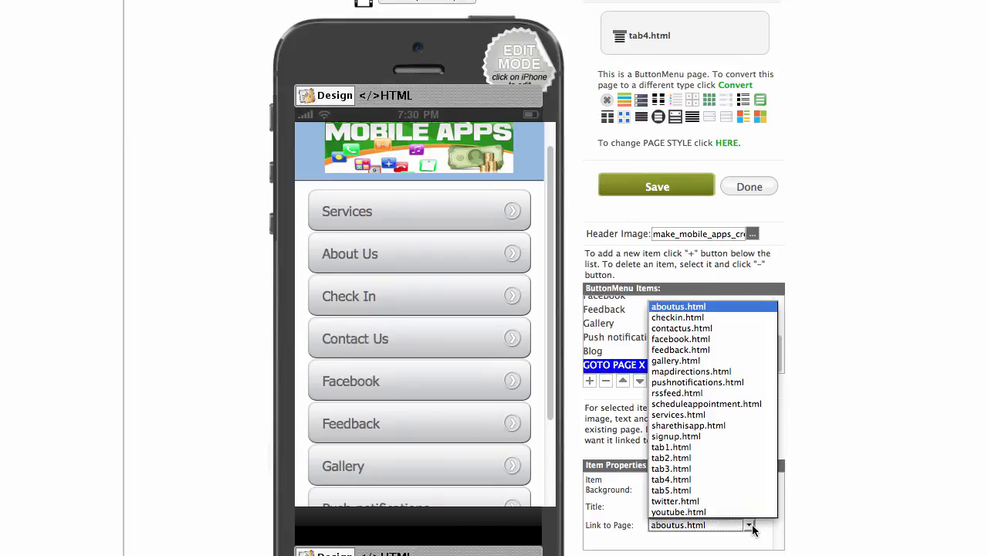
{"action": "left_click", "coordinate": [715, 425]}
{"action": "left_click_drag", "start_coordinate": [719, 507], "coordinate": [599, 500]}
{"action": "type", "text": "S"}
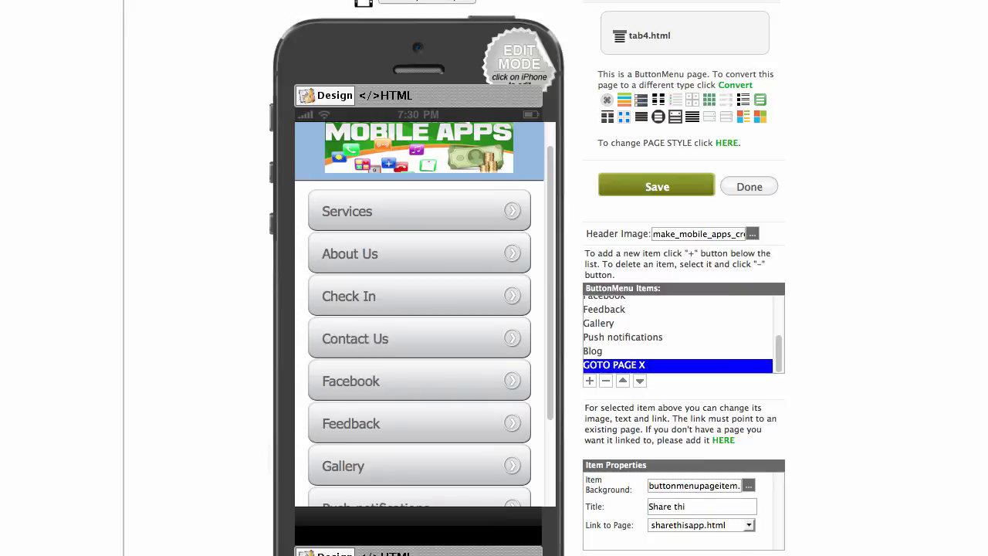
{"action": "type", "text": "hare This App"}
{"action": "left_click", "coordinate": [590, 382]}
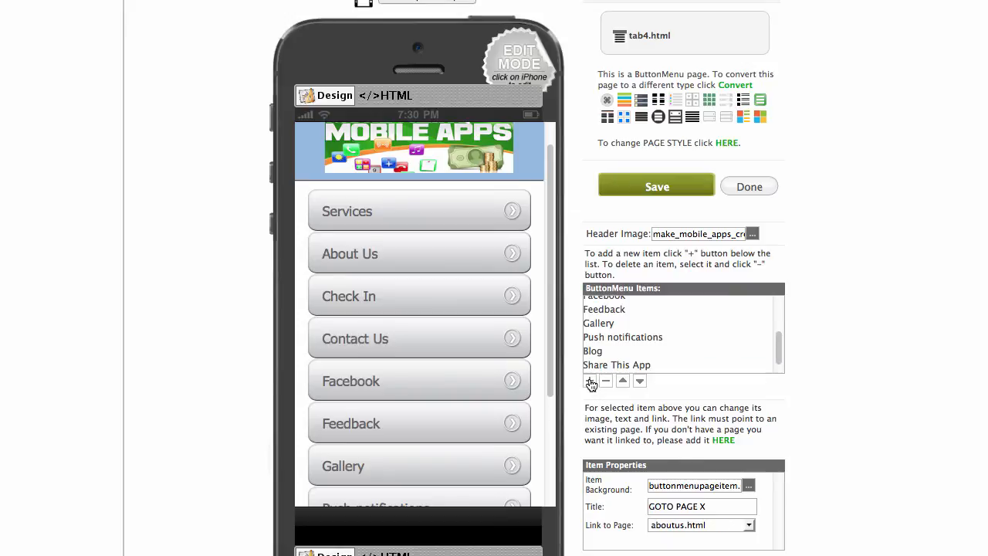
{"action": "left_click", "coordinate": [749, 526]}
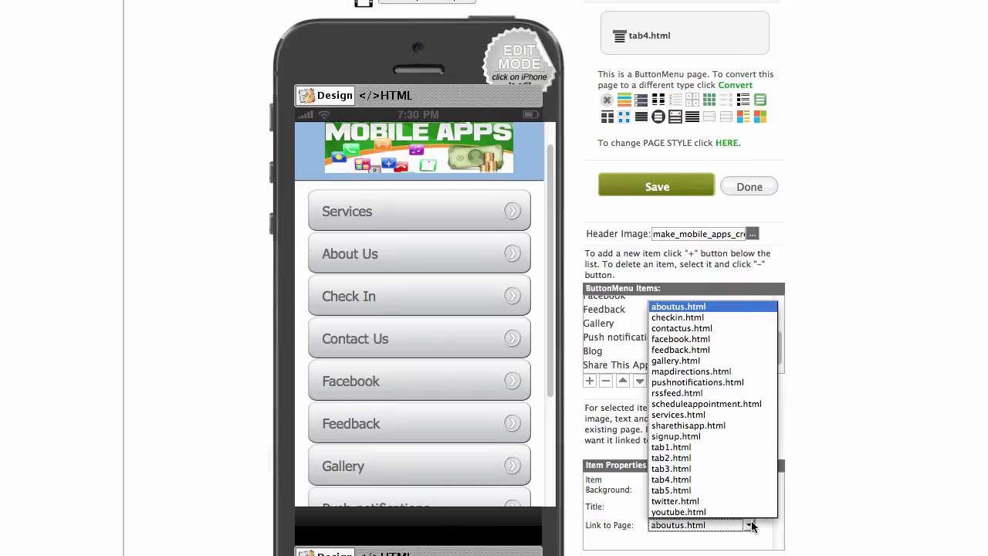
{"action": "left_click", "coordinate": [706, 436]}
{"action": "left_click_drag", "start_coordinate": [728, 507], "coordinate": [610, 505]}
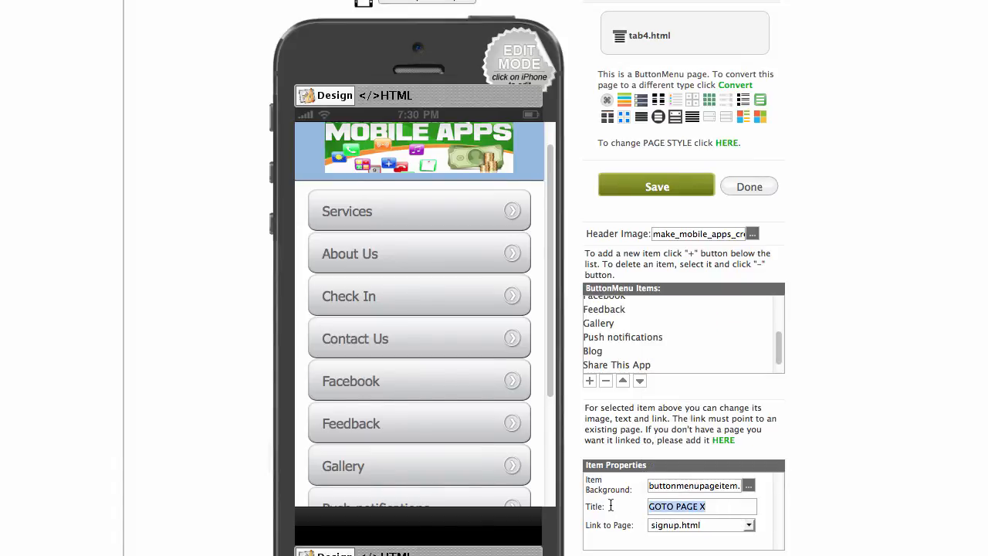
{"action": "type", "text": "Newsletter"}
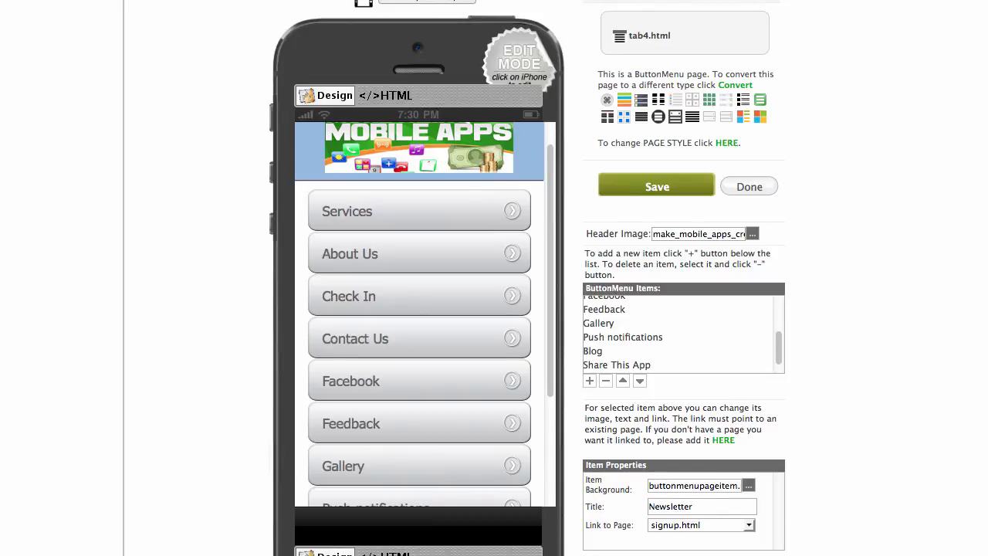
{"action": "left_click", "coordinate": [590, 382]}
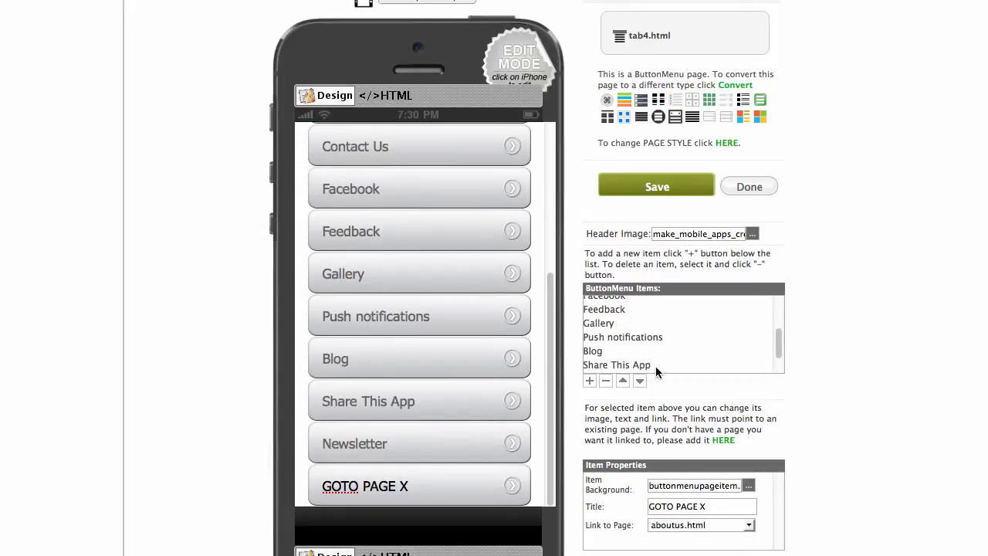
Add Twitter (twitter.html) and Youtube (youtube.html) buttons and save the menu.
{"action": "scroll", "coordinate": [655, 366], "scroll_direction": "down", "scroll_amount": 2}
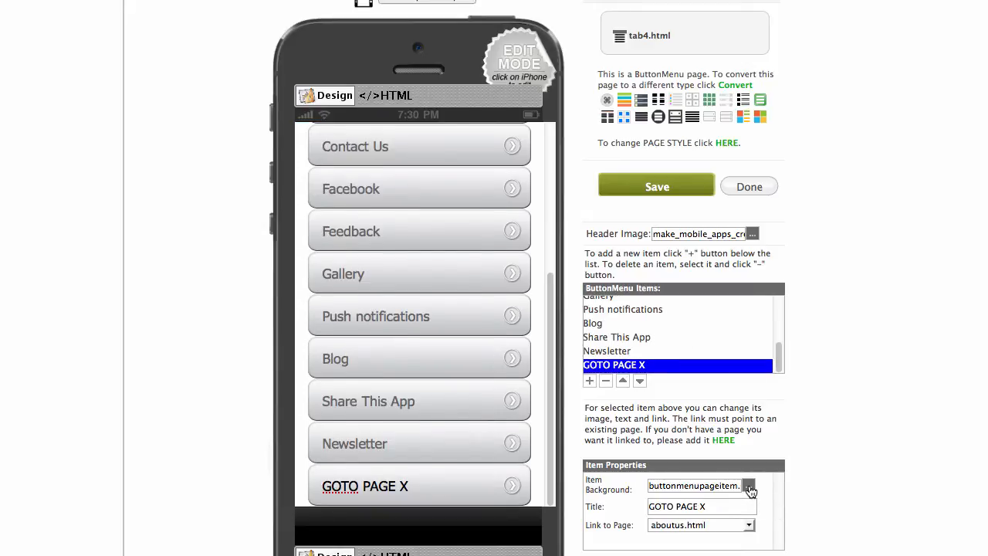
{"action": "left_click", "coordinate": [749, 525]}
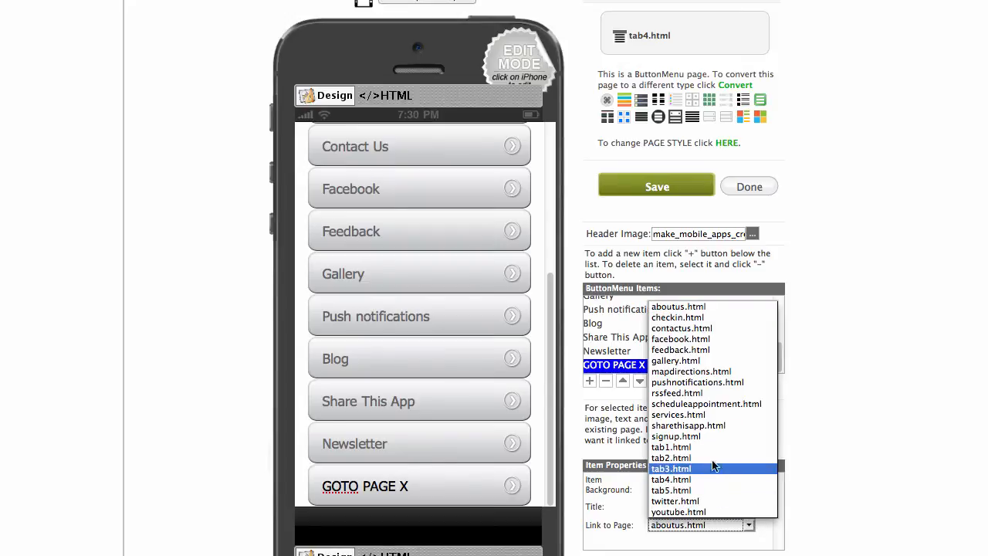
{"action": "left_click", "coordinate": [716, 501]}
{"action": "left_click_drag", "start_coordinate": [719, 505], "coordinate": [606, 500]}
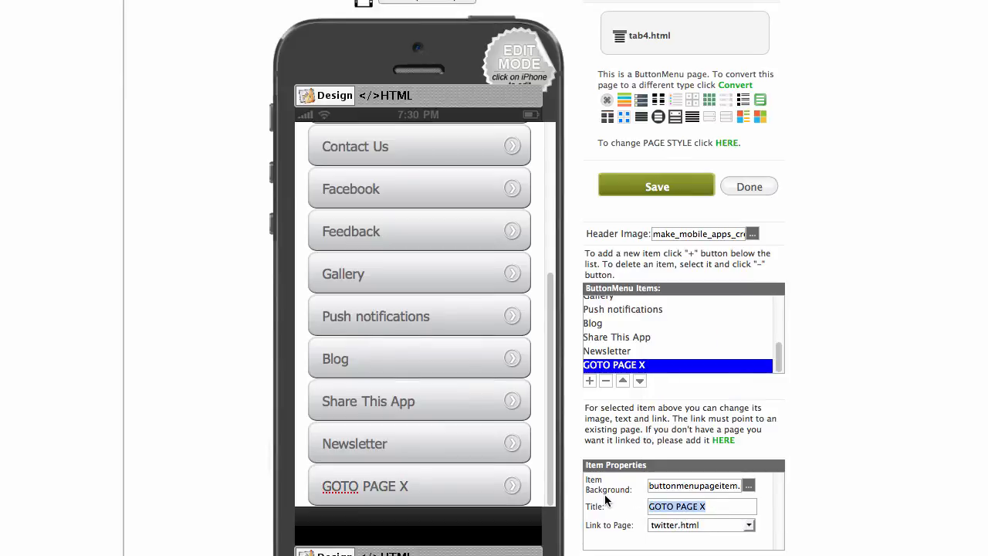
{"action": "type", "text": "Twitter"}
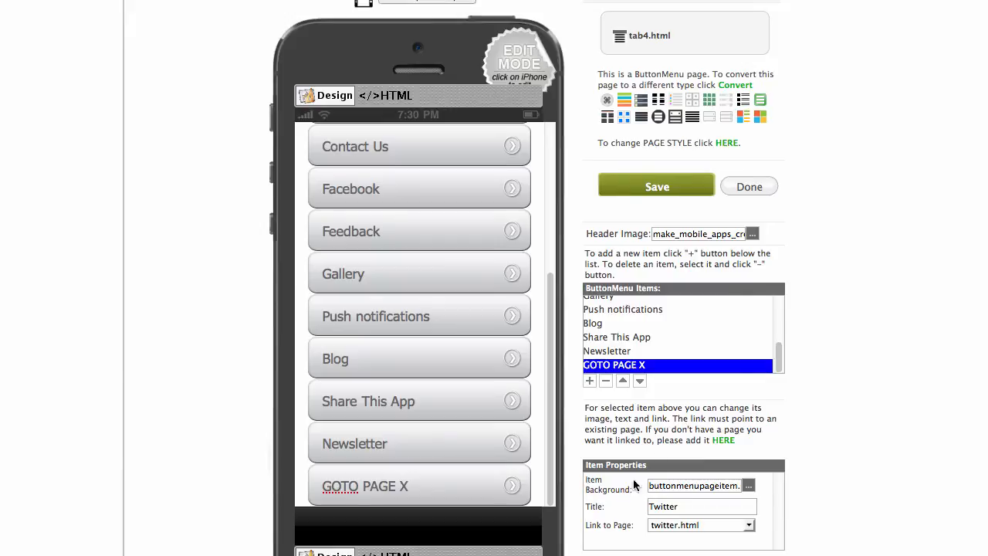
{"action": "left_click", "coordinate": [591, 381]}
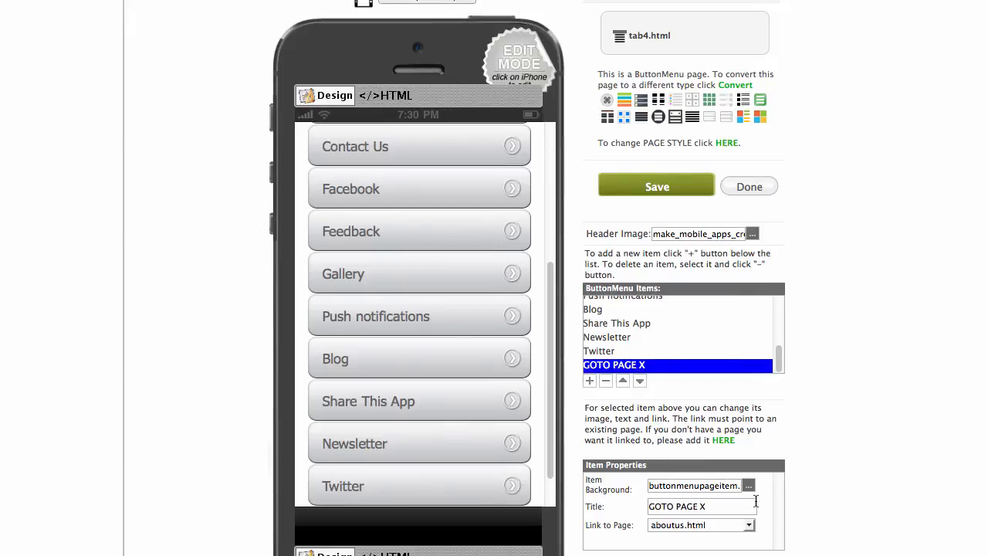
{"action": "left_click", "coordinate": [749, 524]}
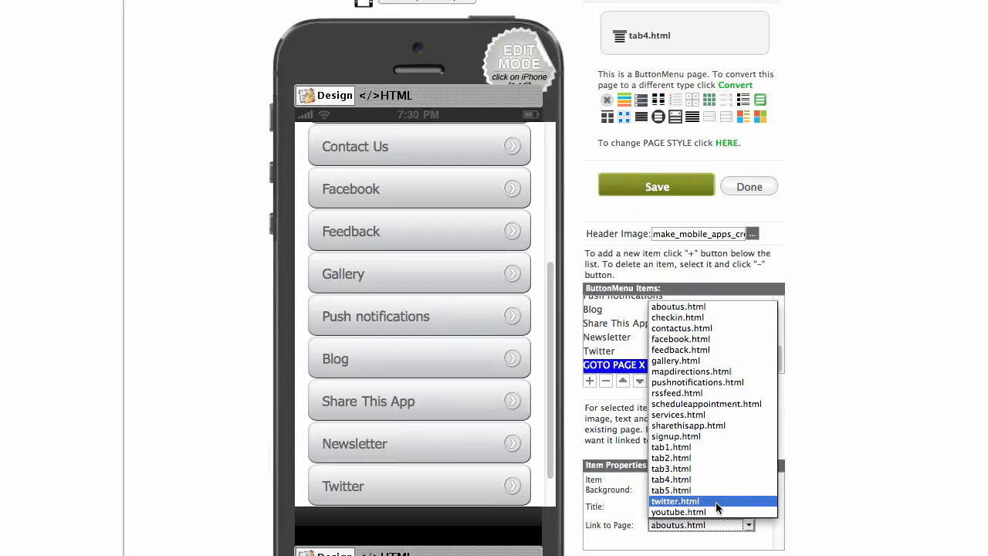
{"action": "left_click", "coordinate": [695, 512]}
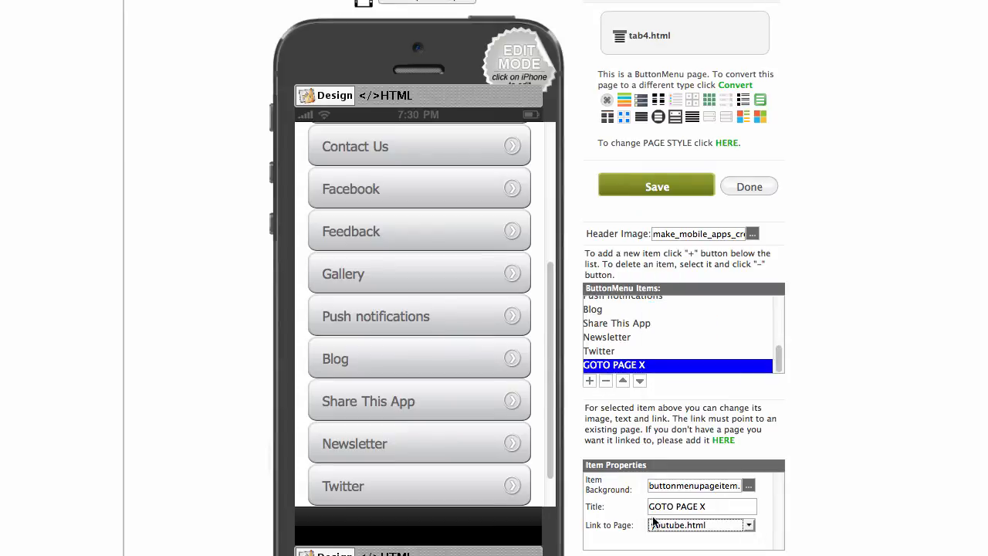
{"action": "left_click_drag", "start_coordinate": [722, 506], "coordinate": [601, 496]}
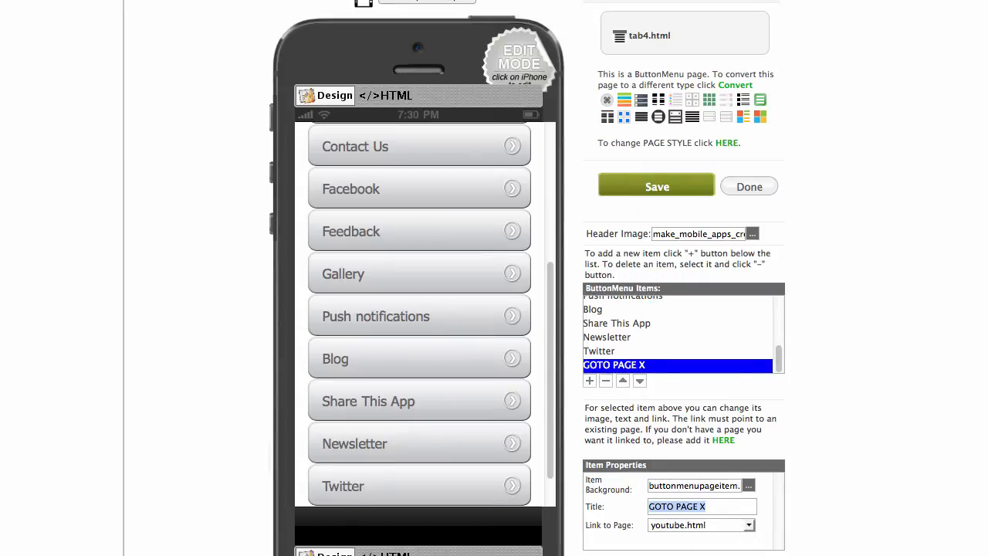
{"action": "type", "text": "Youtube"}
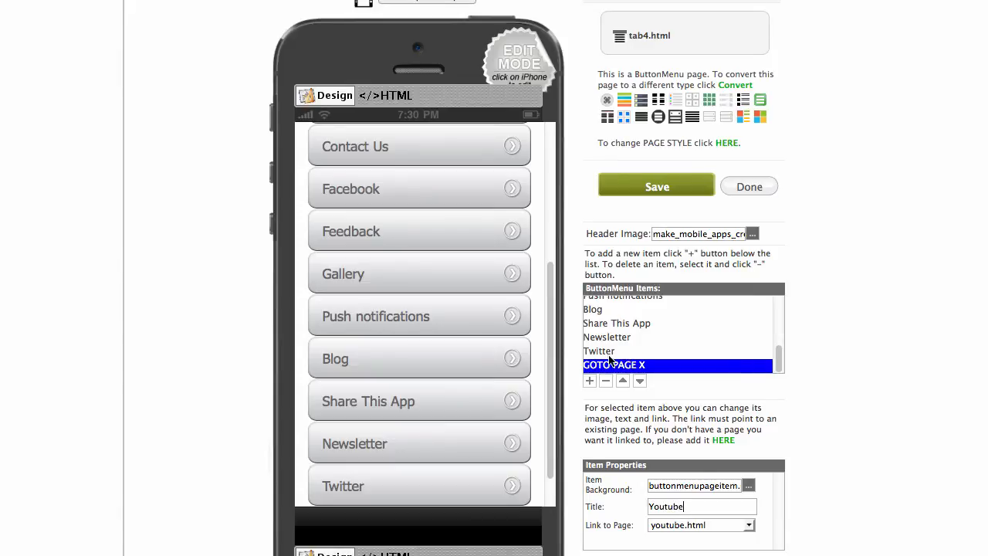
{"action": "scroll", "coordinate": [620, 340], "scroll_direction": "down", "scroll_amount": 1}
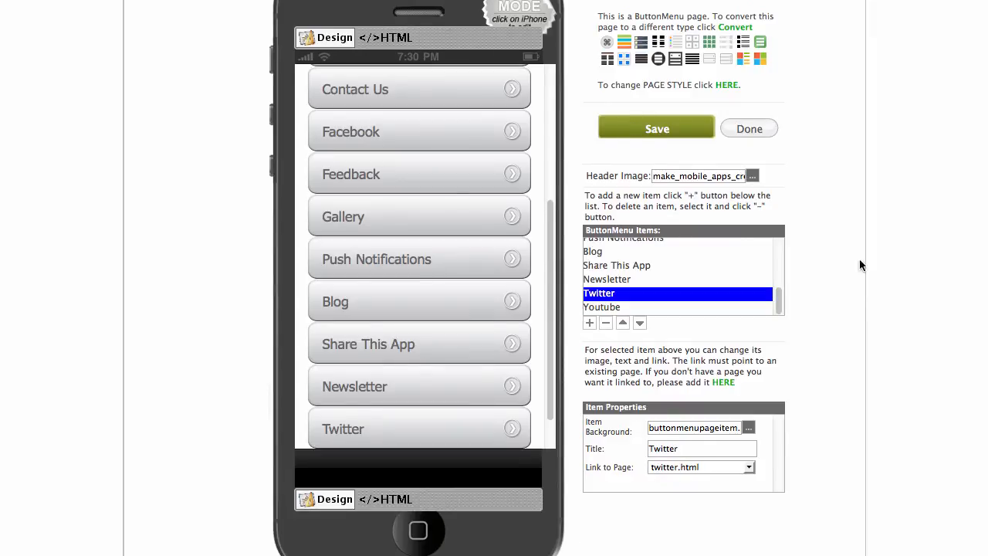
{"action": "left_click", "coordinate": [668, 133]}
Delete background-color:#94bae0 from the header div in the HTML code and save.
{"action": "scroll", "coordinate": [475, 123], "scroll_direction": "up", "scroll_amount": 5}
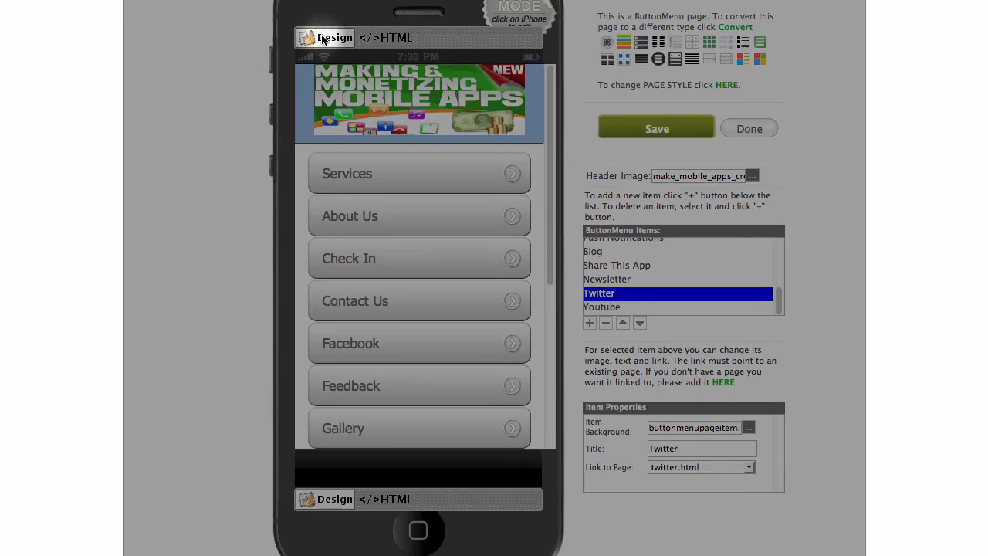
{"action": "left_click", "coordinate": [396, 39]}
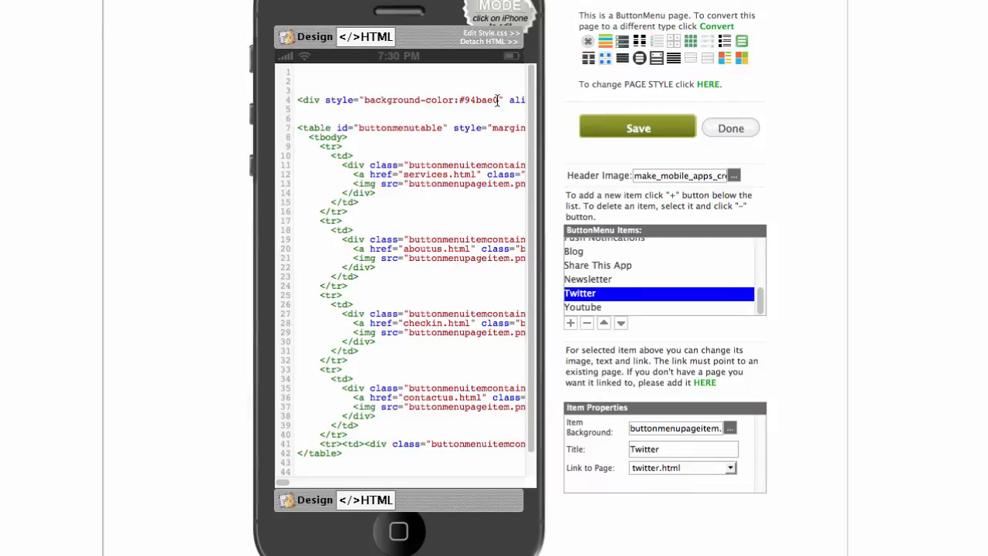
{"action": "left_click_drag", "start_coordinate": [498, 100], "coordinate": [371, 100]}
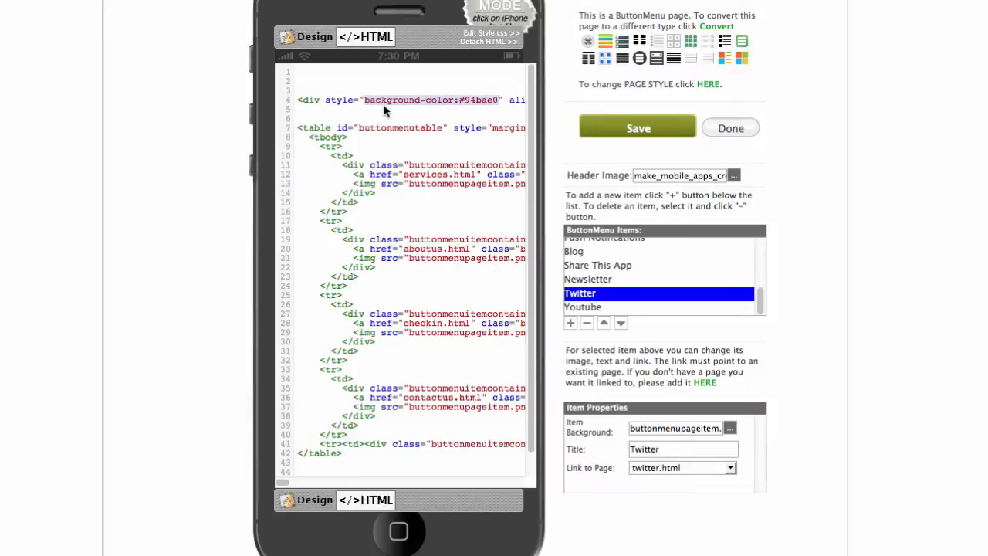
{"action": "key", "text": "BackSpace"}
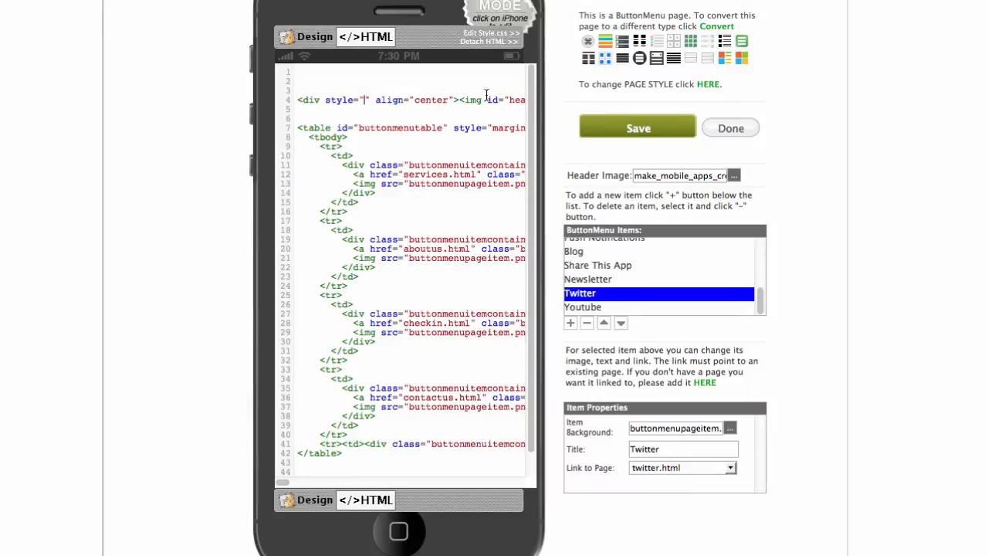
{"action": "left_click", "coordinate": [638, 127]}
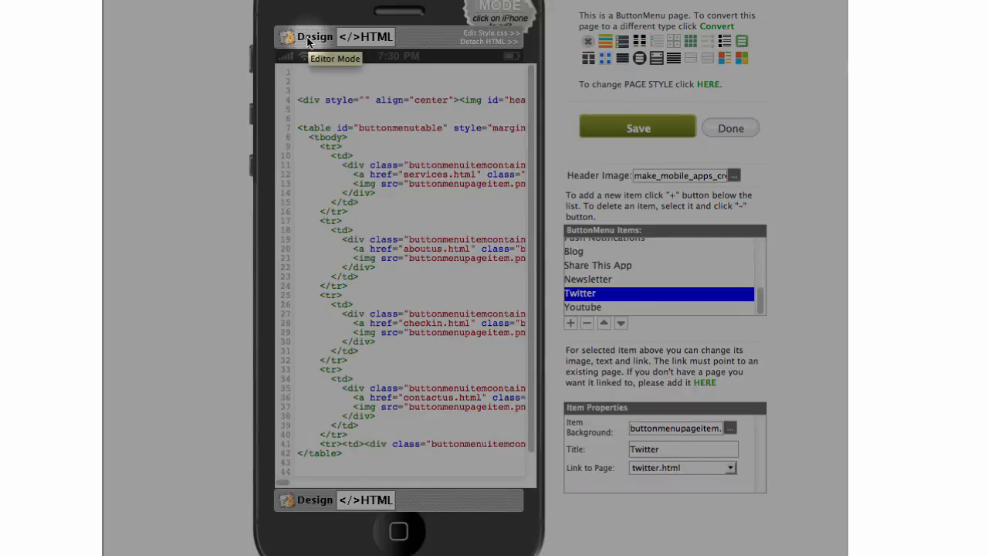
Return to the Design view and save the tab4 page again.
{"action": "left_click", "coordinate": [307, 42]}
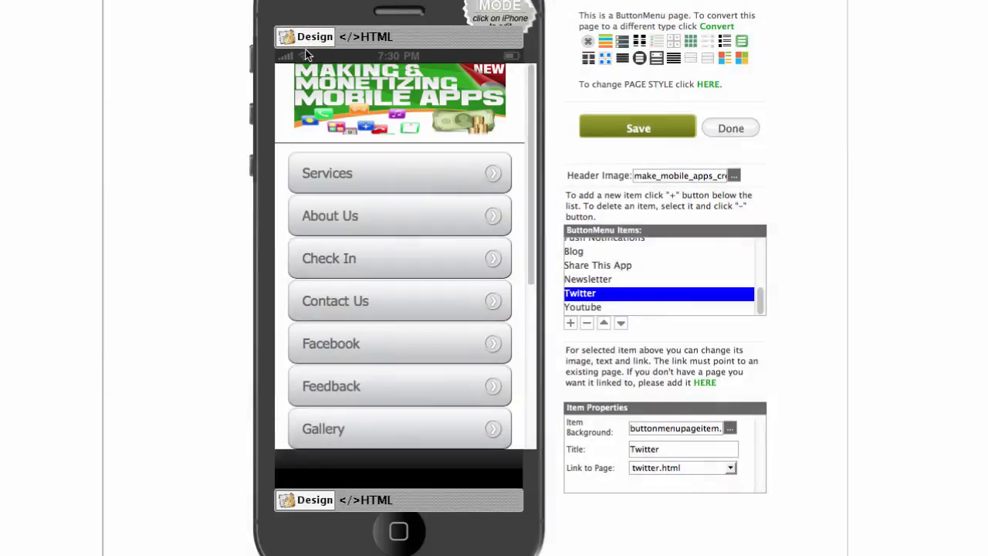
{"action": "scroll", "coordinate": [448, 112], "scroll_direction": "up", "scroll_amount": 3}
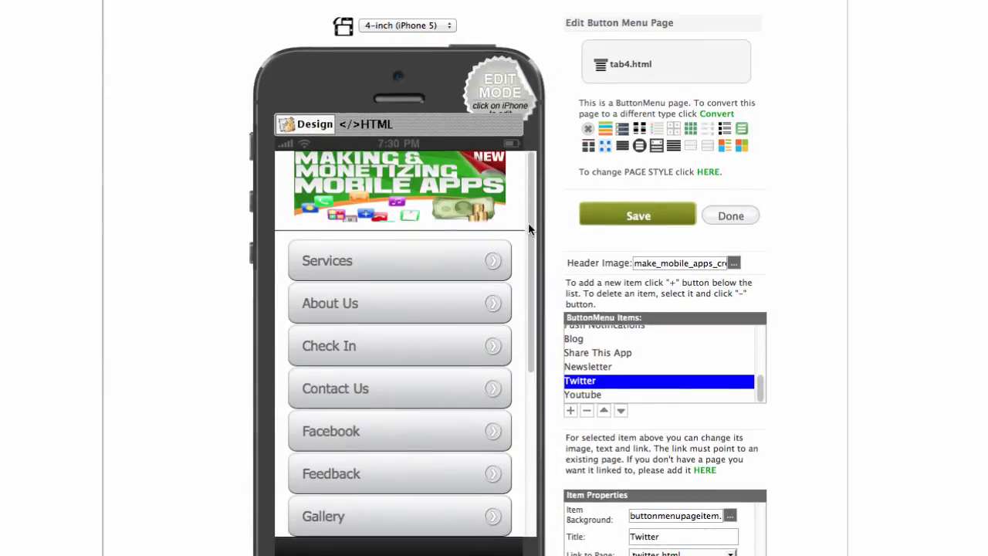
{"action": "scroll", "coordinate": [528, 222], "scroll_direction": "down", "scroll_amount": 8}
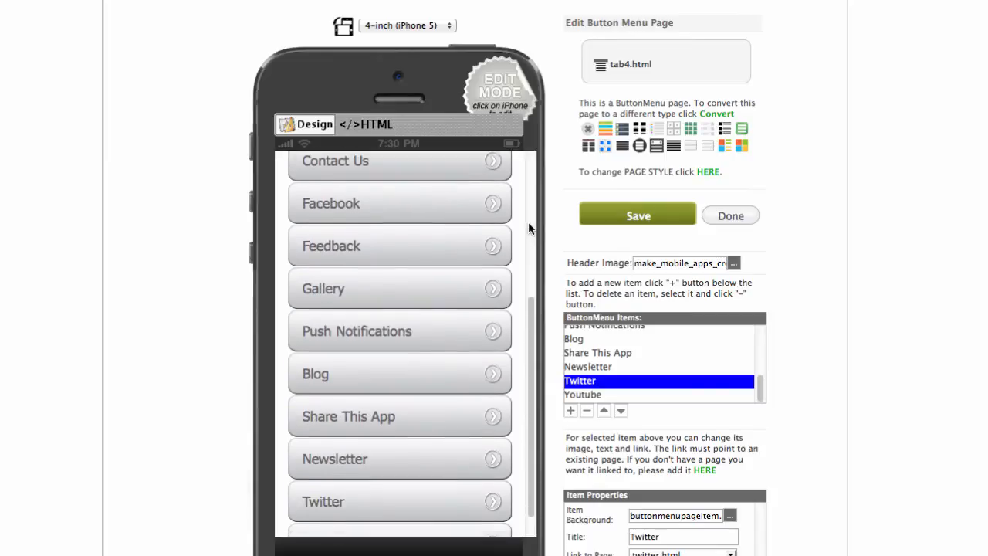
{"action": "scroll", "coordinate": [528, 222], "scroll_direction": "down", "scroll_amount": 1}
{"action": "scroll", "coordinate": [527, 222], "scroll_direction": "up", "scroll_amount": 8}
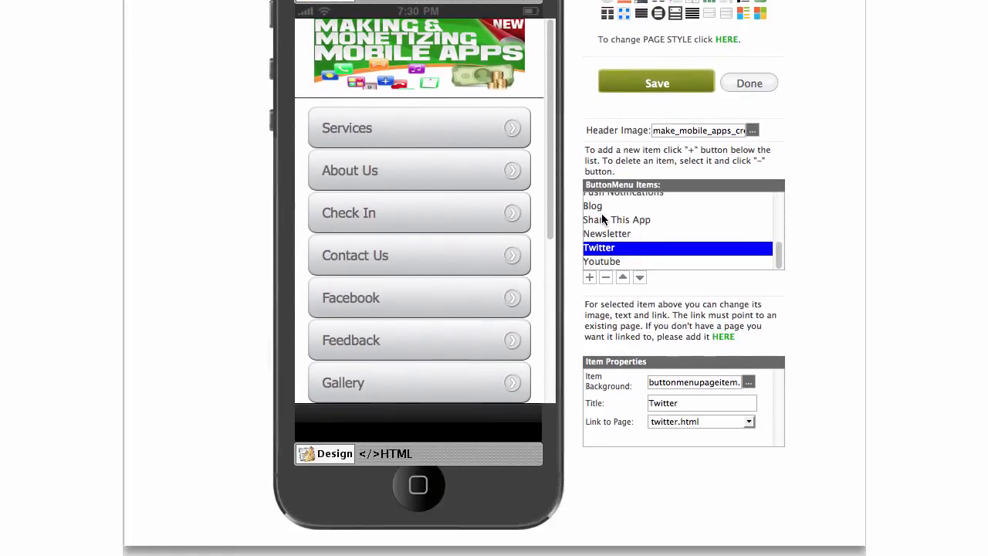
{"action": "left_click", "coordinate": [652, 216]}
Close the tab4 editor, preview the Notes and Contact tabs, then return to Home.
{"action": "left_click", "coordinate": [749, 85]}
{"action": "left_click", "coordinate": [749, 83]}
{"action": "scroll", "coordinate": [786, 80], "scroll_direction": "down", "scroll_amount": 3}
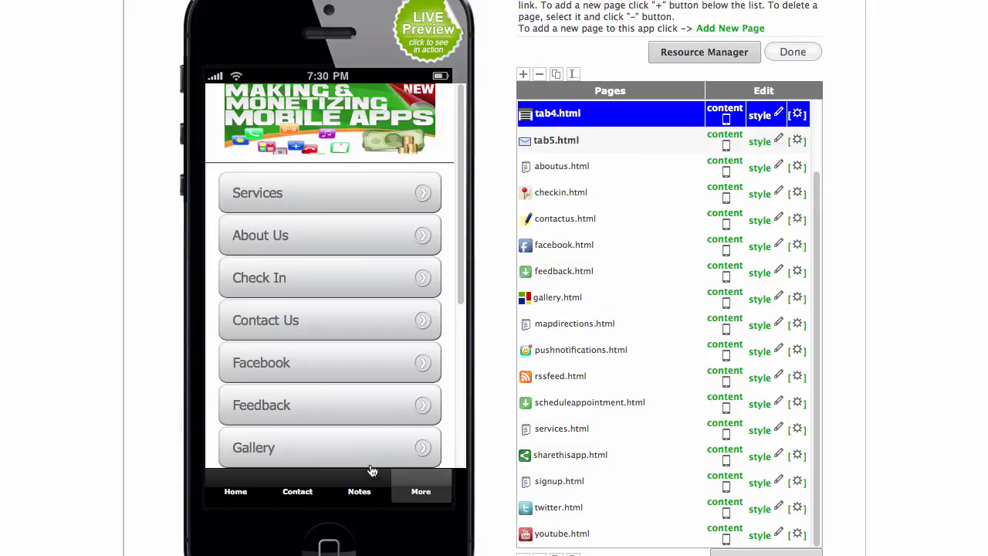
{"action": "left_click", "coordinate": [357, 490]}
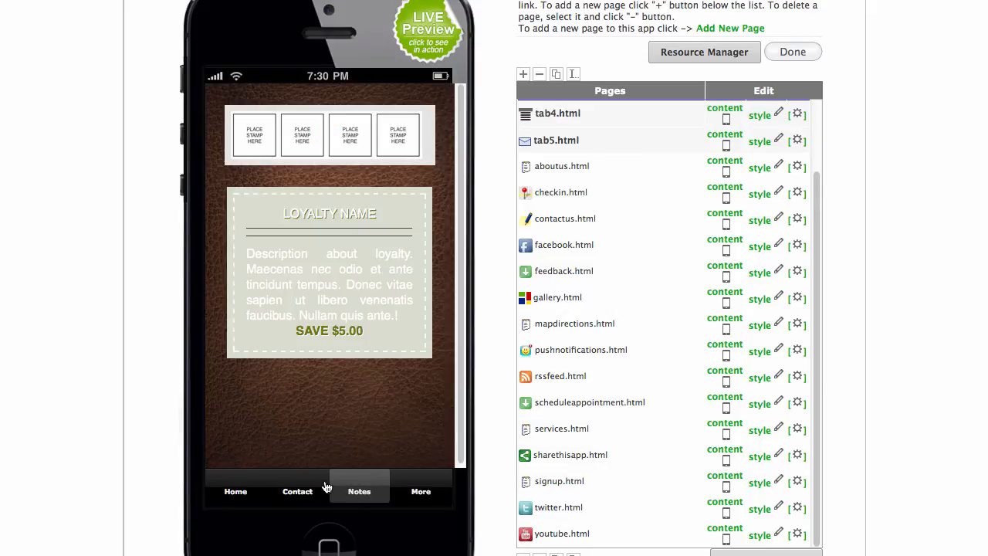
{"action": "left_click", "coordinate": [295, 489]}
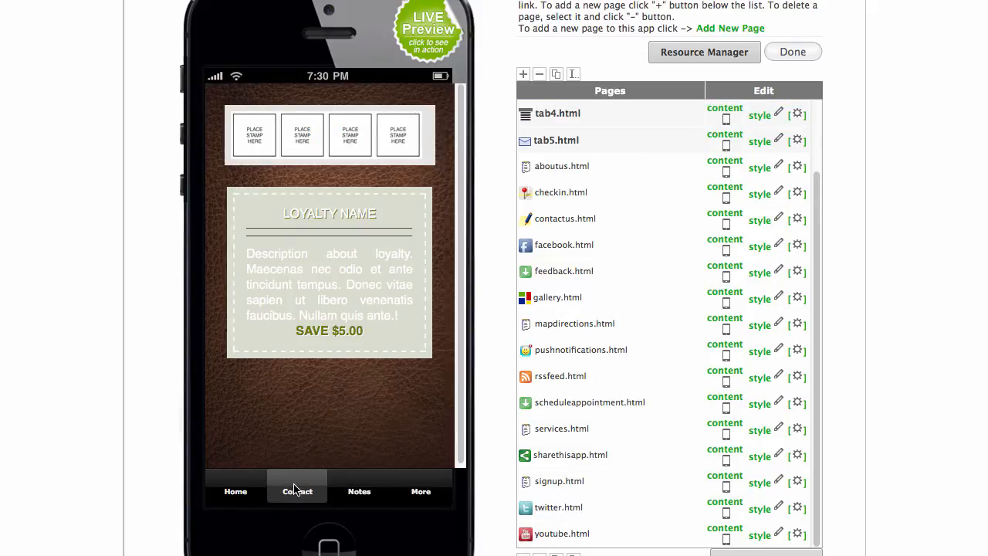
{"action": "left_click", "coordinate": [230, 489]}
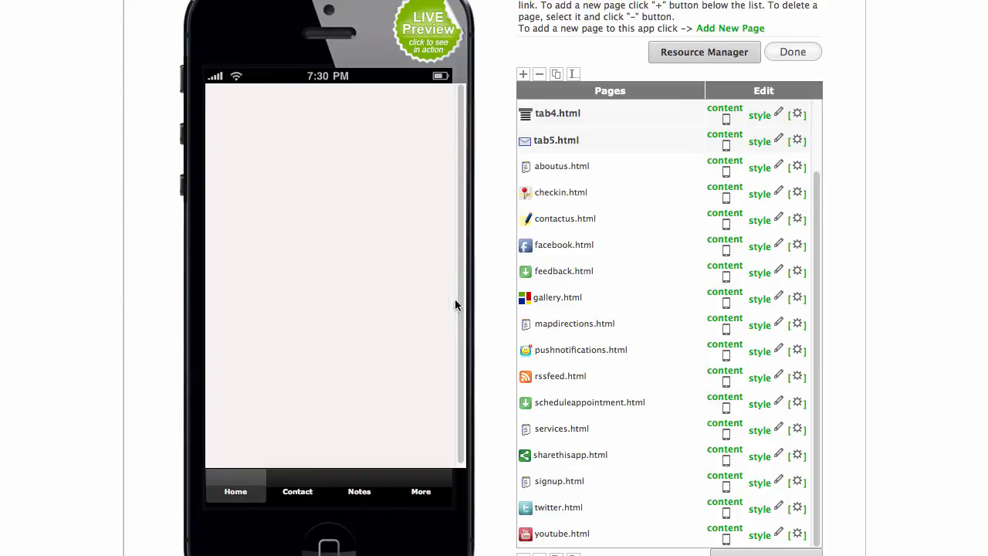
{"action": "scroll", "coordinate": [633, 162], "scroll_direction": "up", "scroll_amount": 3}
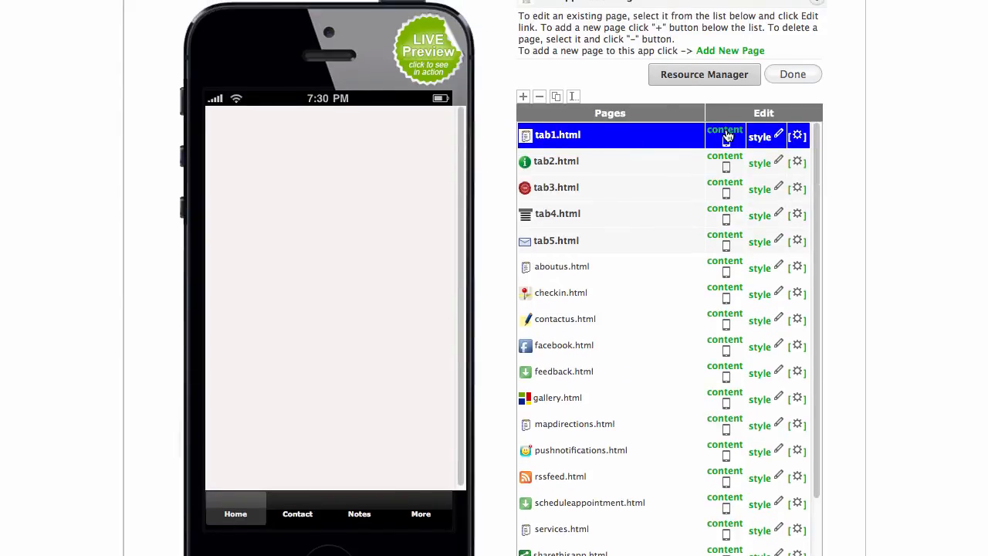
{"action": "left_click", "coordinate": [726, 135]}
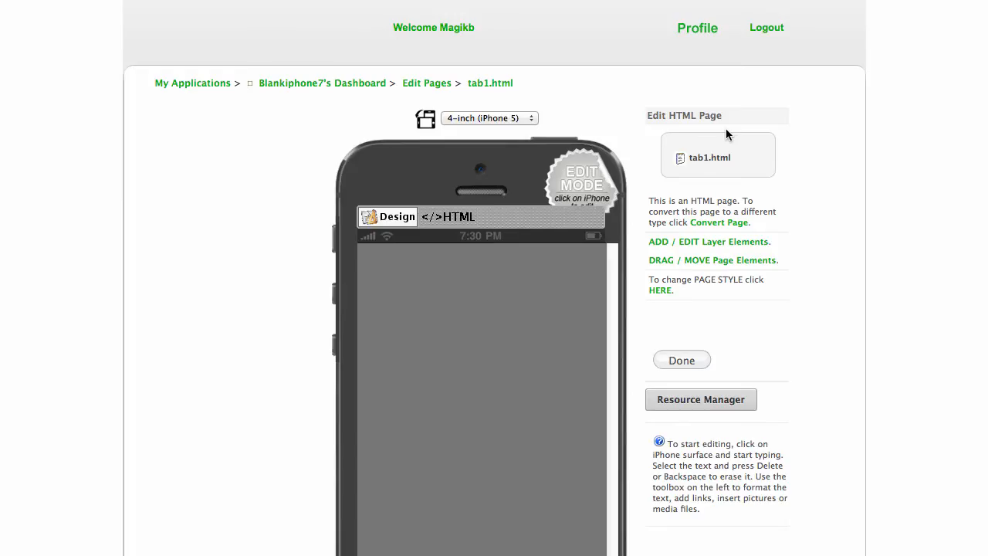
{"action": "scroll", "coordinate": [794, 180], "scroll_direction": "down", "scroll_amount": 2}
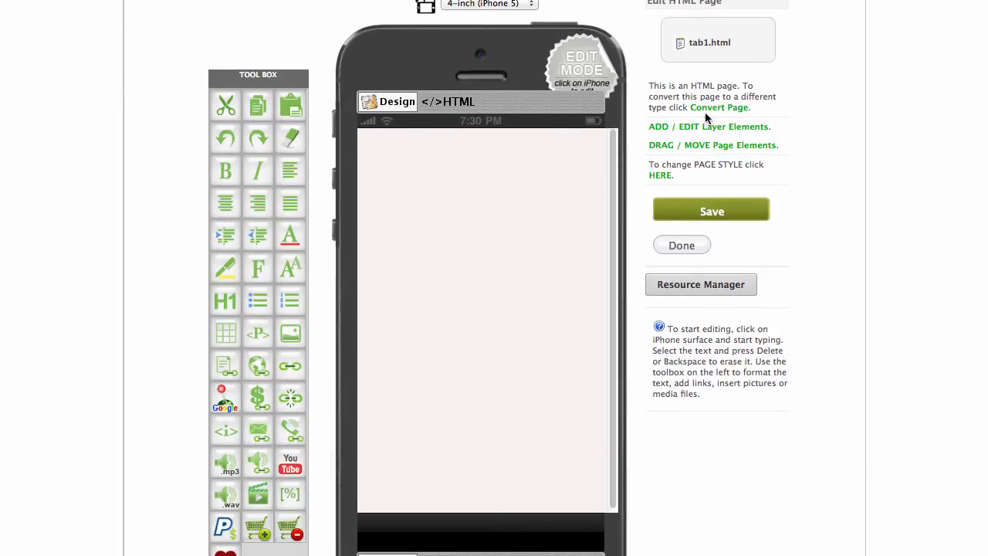
{"action": "left_click", "coordinate": [729, 108]}
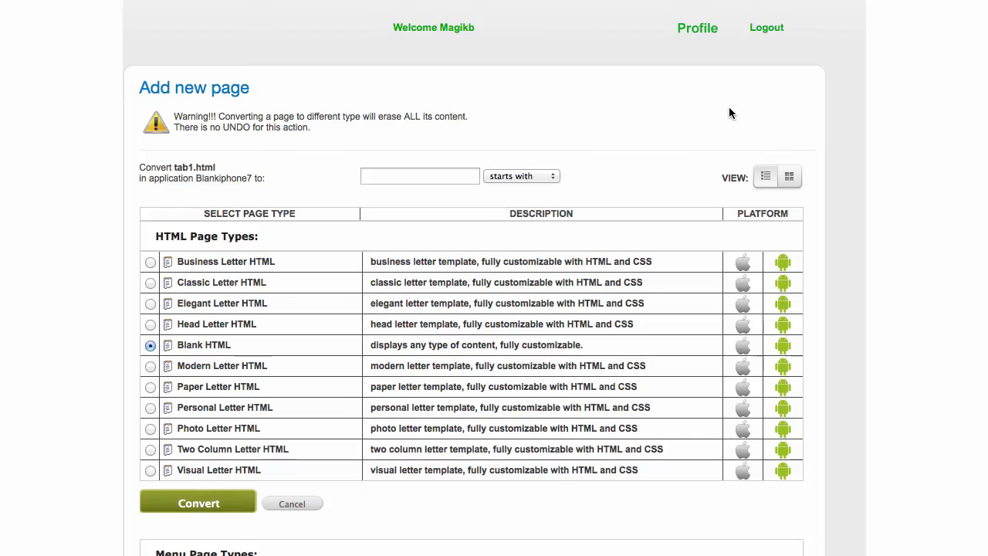
{"action": "scroll", "coordinate": [744, 115], "scroll_direction": "down", "scroll_amount": 10}
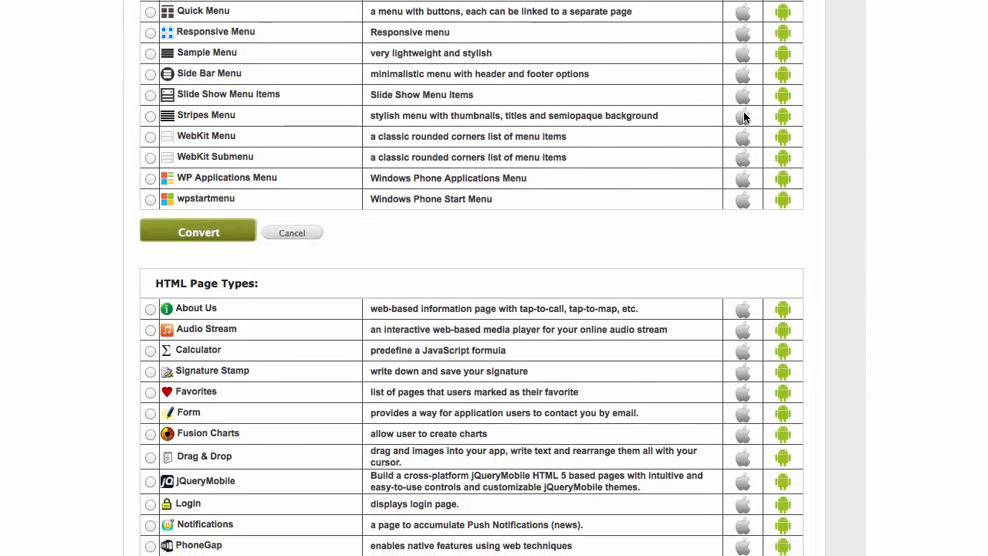
{"action": "scroll", "coordinate": [744, 115], "scroll_direction": "up", "scroll_amount": 5}
{"action": "scroll", "coordinate": [744, 116], "scroll_direction": "up", "scroll_amount": 5}
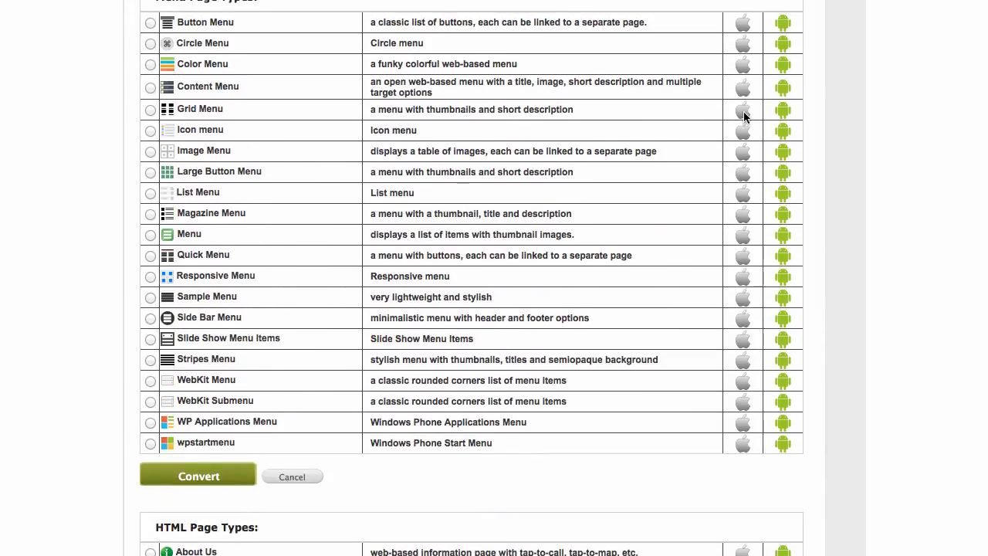
{"action": "scroll", "coordinate": [706, 44], "scroll_direction": "up", "scroll_amount": 10}
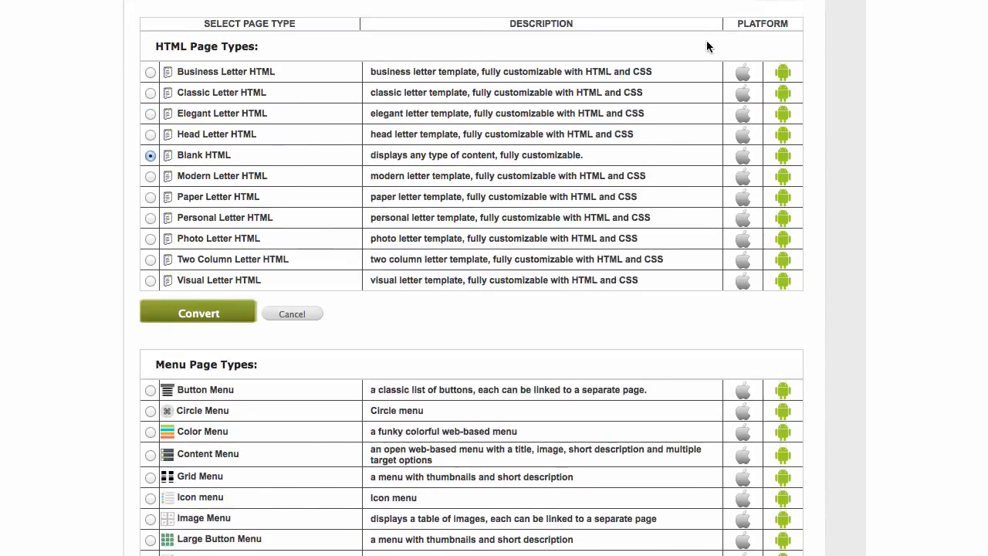
{"action": "left_click", "coordinate": [793, 94]}
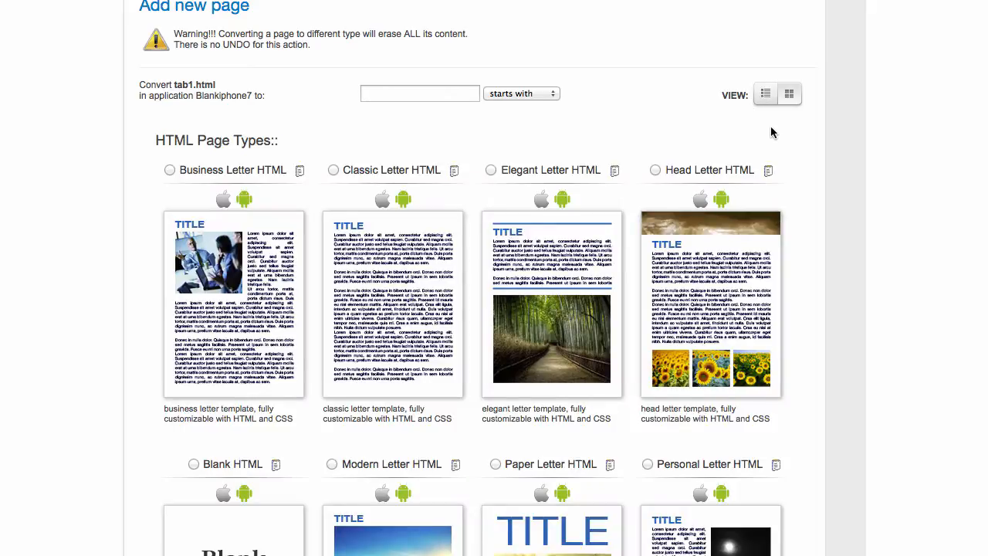
{"action": "scroll", "coordinate": [772, 124], "scroll_direction": "down", "scroll_amount": 10}
{"action": "scroll", "coordinate": [772, 124], "scroll_direction": "down", "scroll_amount": 8}
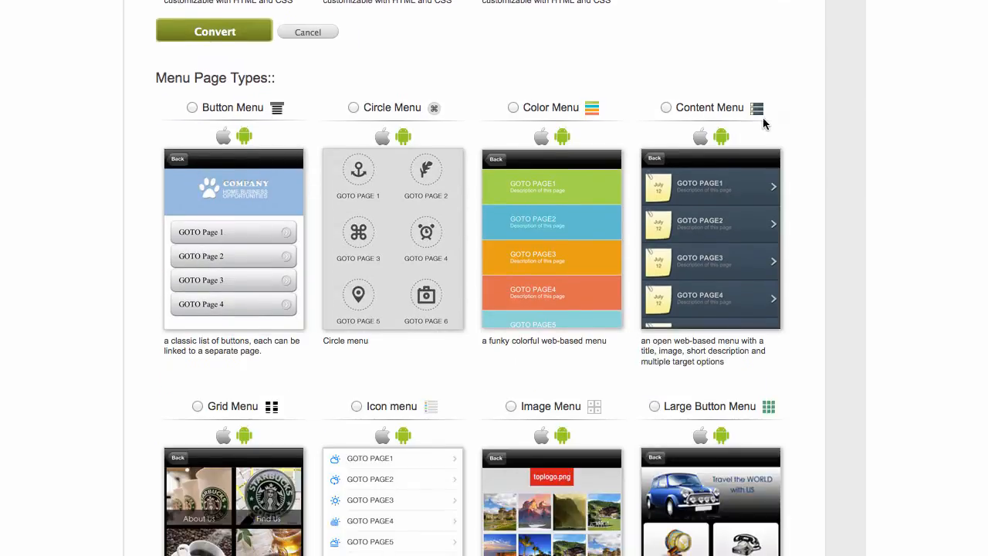
{"action": "scroll", "coordinate": [510, 208], "scroll_direction": "down", "scroll_amount": 10}
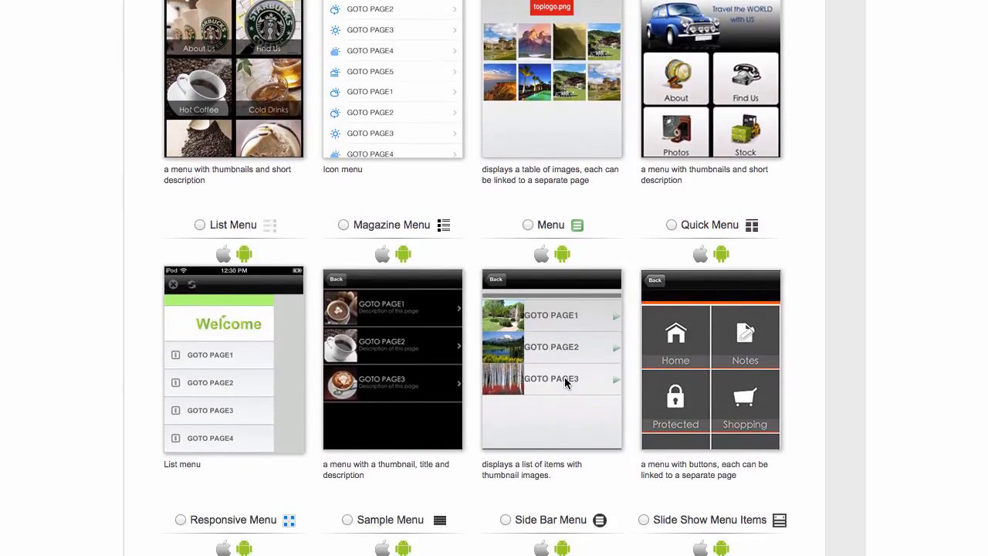
{"action": "scroll", "coordinate": [566, 382], "scroll_direction": "up", "scroll_amount": 15}
{"action": "scroll", "coordinate": [561, 382], "scroll_direction": "up", "scroll_amount": 4}
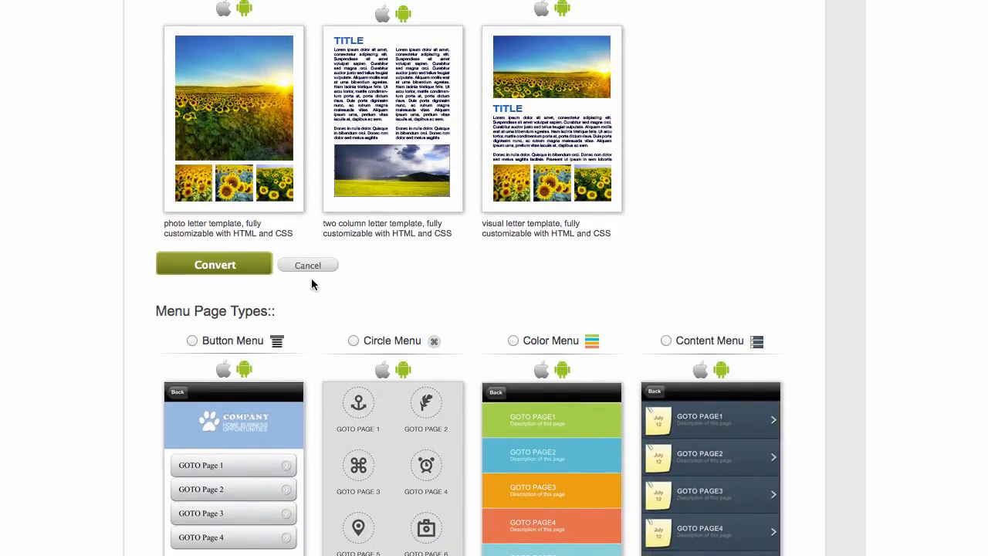
{"action": "left_click", "coordinate": [315, 269]}
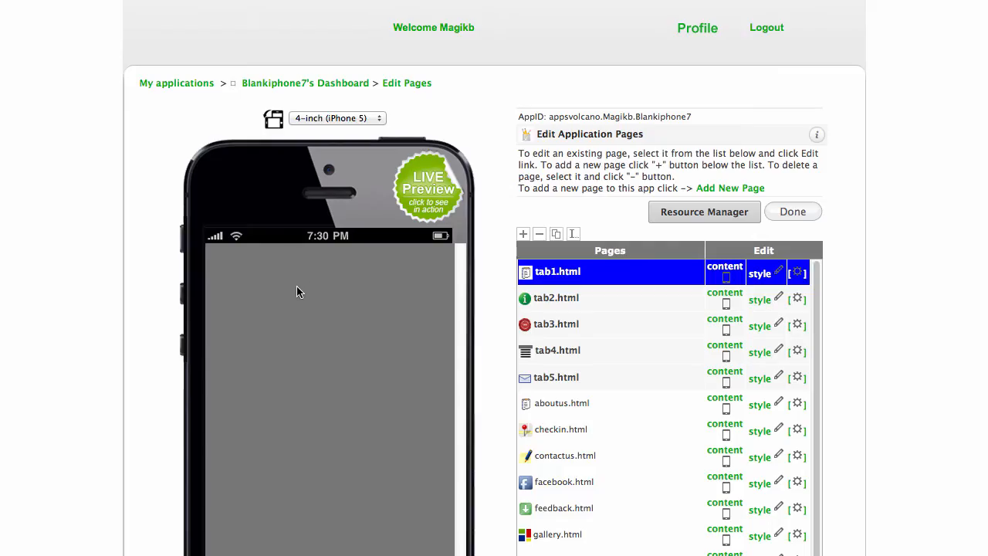
{"action": "scroll", "coordinate": [298, 292], "scroll_direction": "down", "scroll_amount": 5}
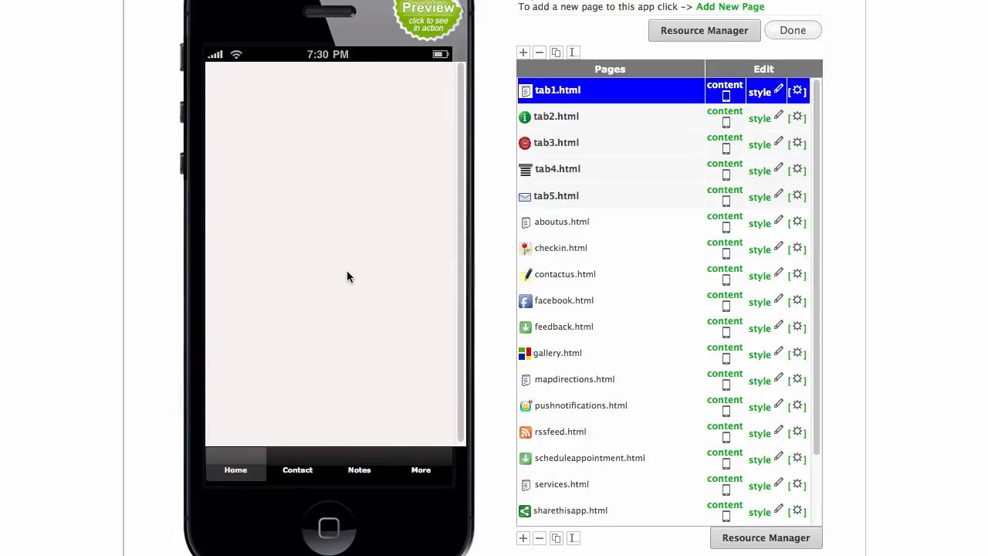
{"action": "left_click", "coordinate": [274, 240]}
Convert tab1.html to the Slide Show Menu Items page type, chosen from the grid view.
{"action": "left_click", "coordinate": [725, 93]}
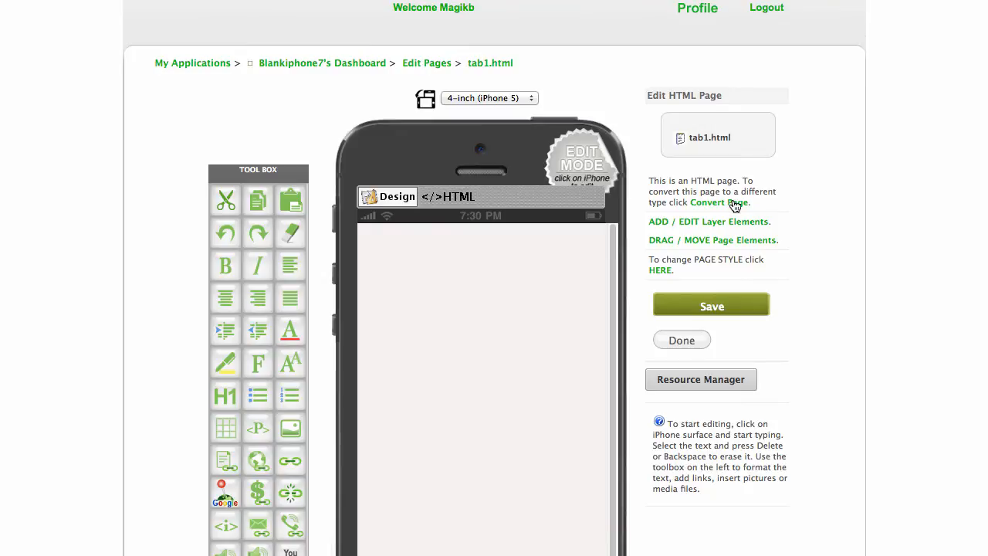
{"action": "left_click", "coordinate": [733, 203]}
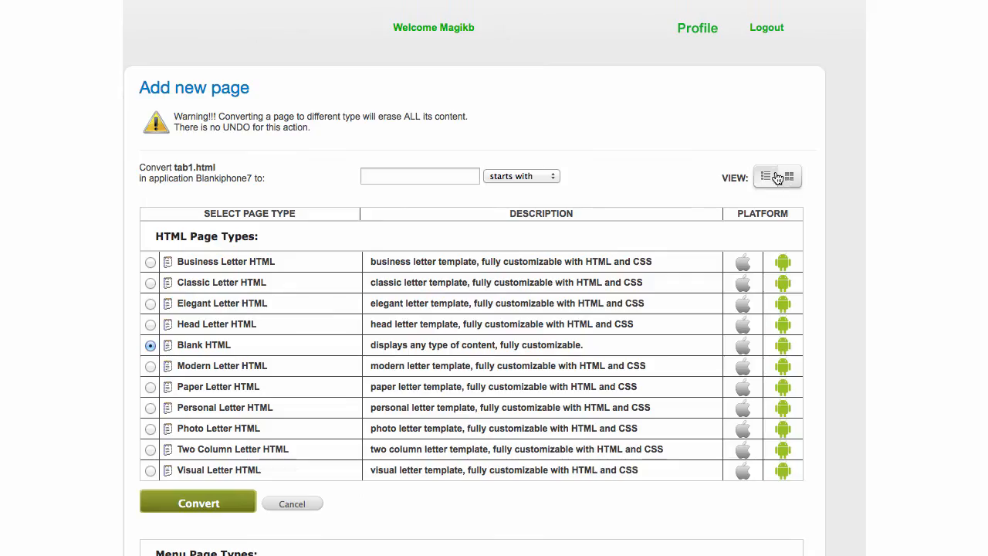
{"action": "left_click", "coordinate": [791, 176]}
{"action": "scroll", "coordinate": [793, 199], "scroll_direction": "down", "scroll_amount": 10}
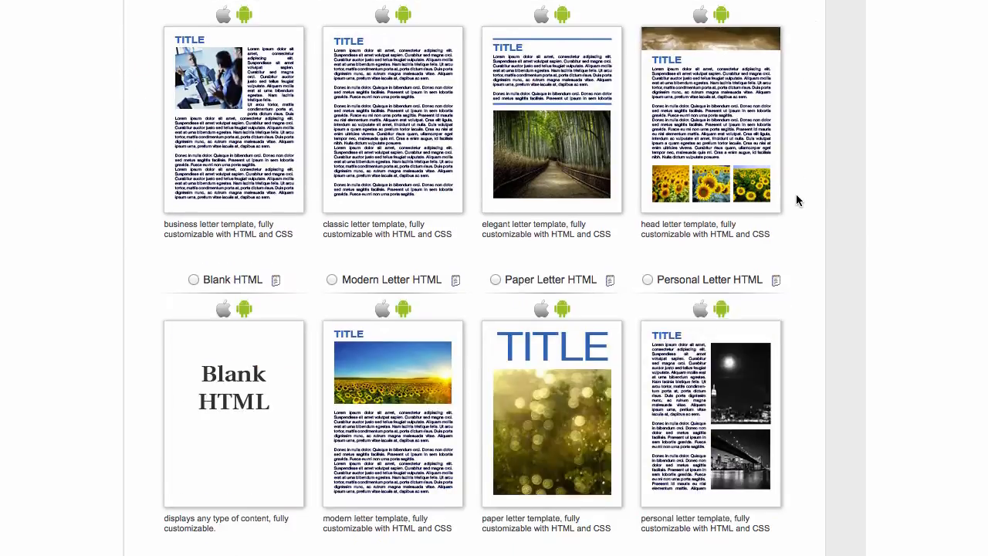
{"action": "scroll", "coordinate": [791, 199], "scroll_direction": "down", "scroll_amount": 15}
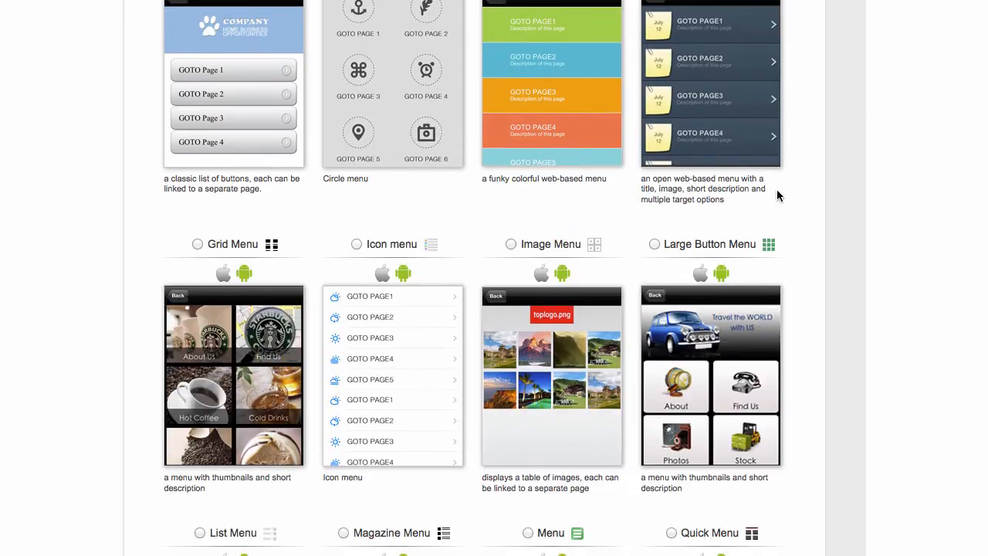
{"action": "scroll", "coordinate": [776, 194], "scroll_direction": "down", "scroll_amount": 10}
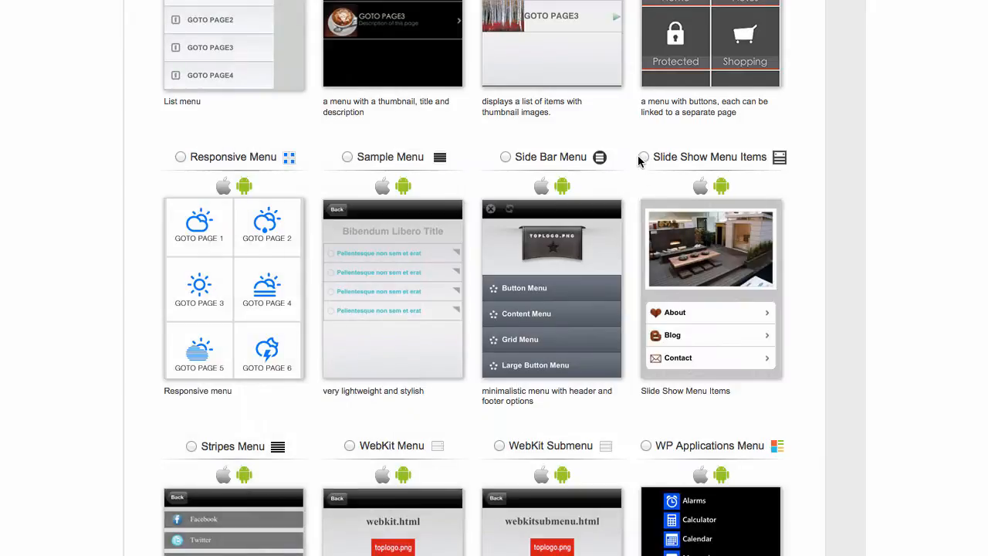
{"action": "left_click", "coordinate": [642, 157]}
{"action": "scroll", "coordinate": [834, 201], "scroll_direction": "down", "scroll_amount": 5}
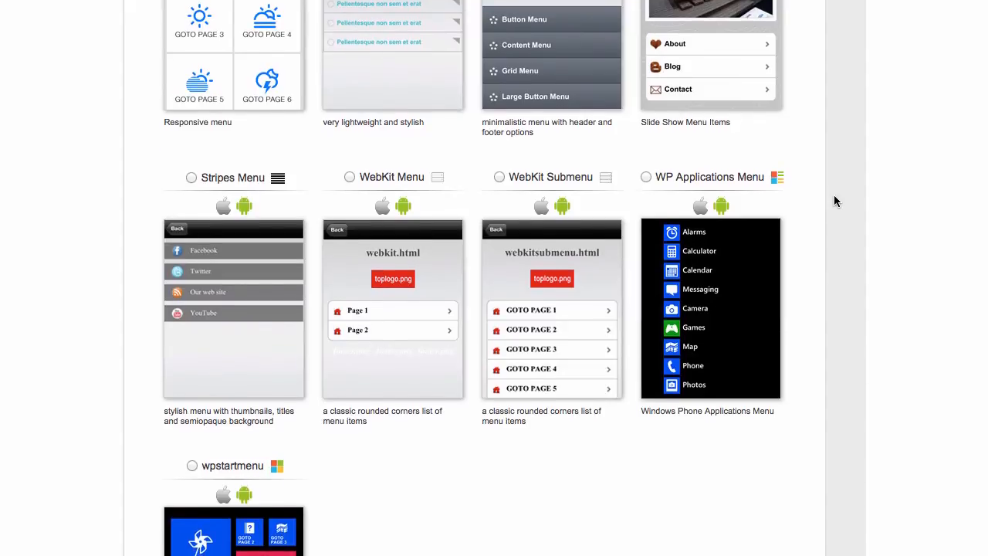
{"action": "scroll", "coordinate": [834, 198], "scroll_direction": "down", "scroll_amount": 6}
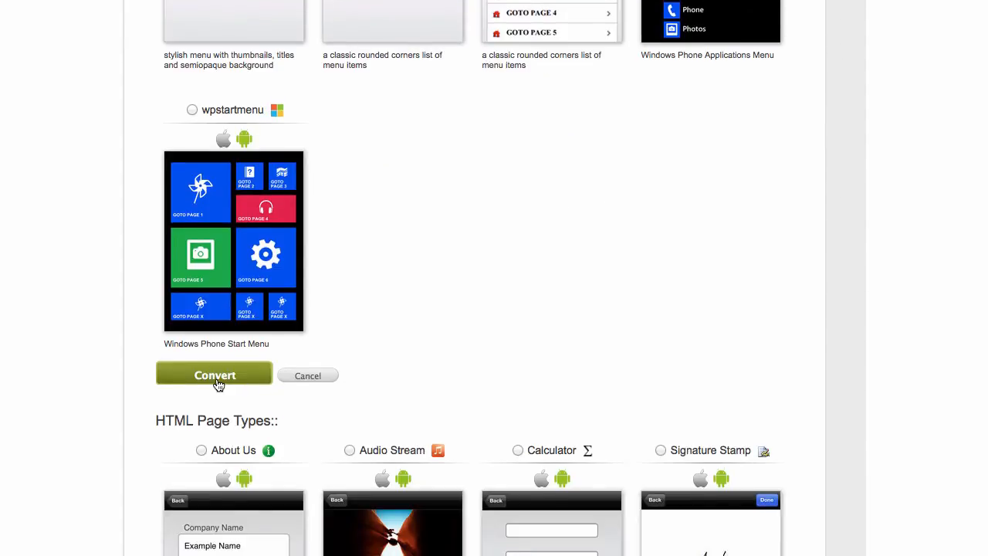
{"action": "left_click", "coordinate": [214, 379]}
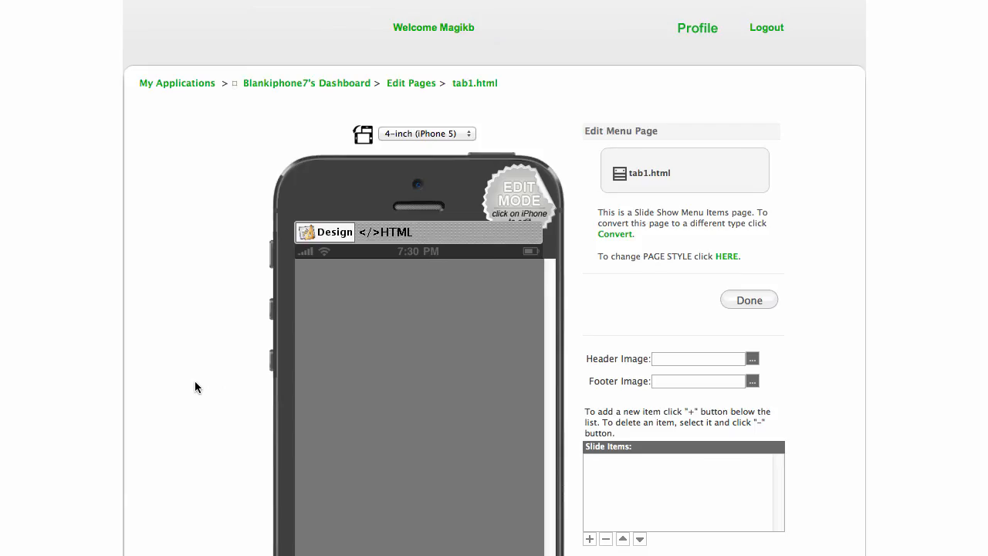
Clear the toplogo.png header and footer.png footer image fields, then save tab1.
{"action": "scroll", "coordinate": [850, 284], "scroll_direction": "down", "scroll_amount": 3}
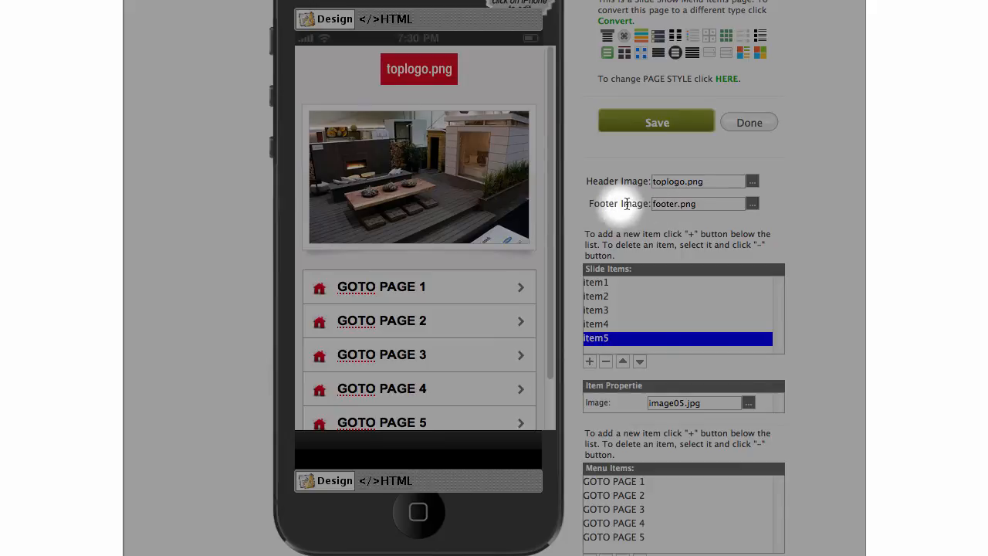
{"action": "scroll", "coordinate": [476, 229], "scroll_direction": "down", "scroll_amount": 2}
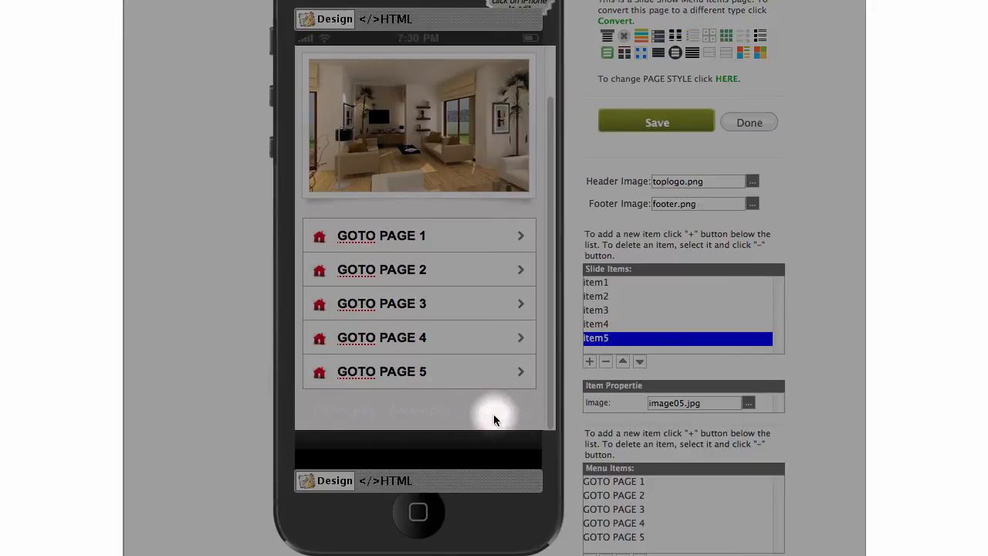
{"action": "scroll", "coordinate": [499, 184], "scroll_direction": "up", "scroll_amount": 2}
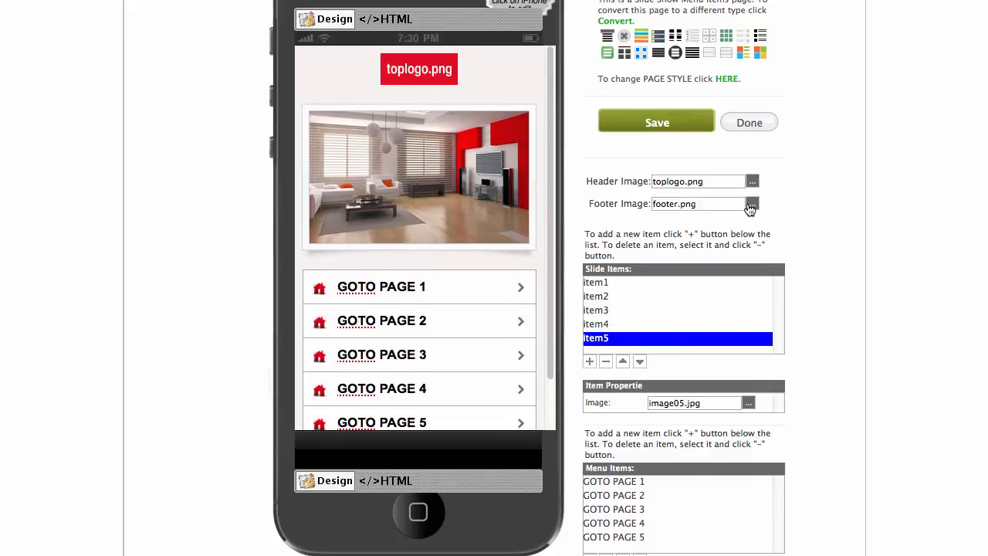
{"action": "left_click_drag", "start_coordinate": [727, 183], "coordinate": [593, 175]}
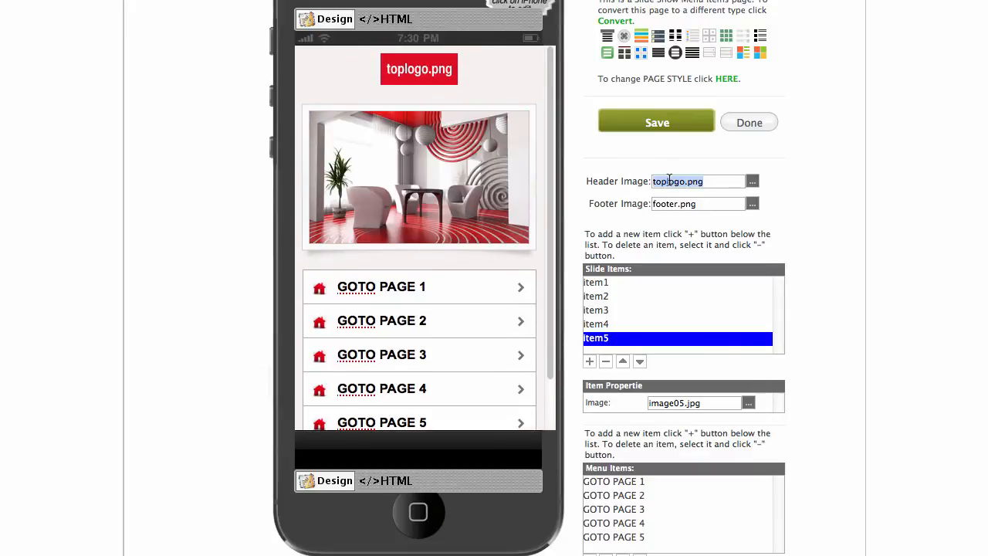
{"action": "key", "text": "BackSpace"}
{"action": "left_click_drag", "start_coordinate": [718, 202], "coordinate": [608, 204]}
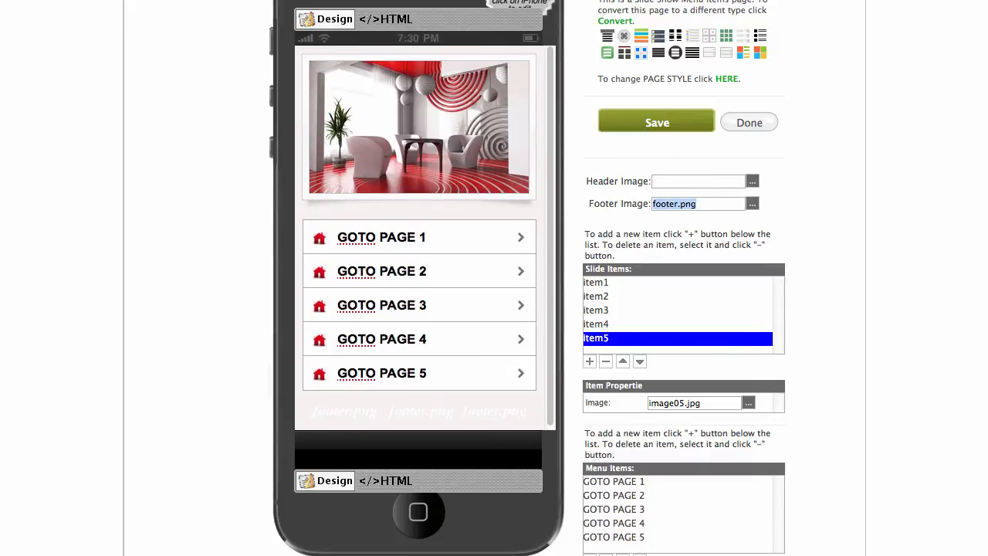
{"action": "key", "text": "BackSpace"}
{"action": "left_click", "coordinate": [666, 124]}
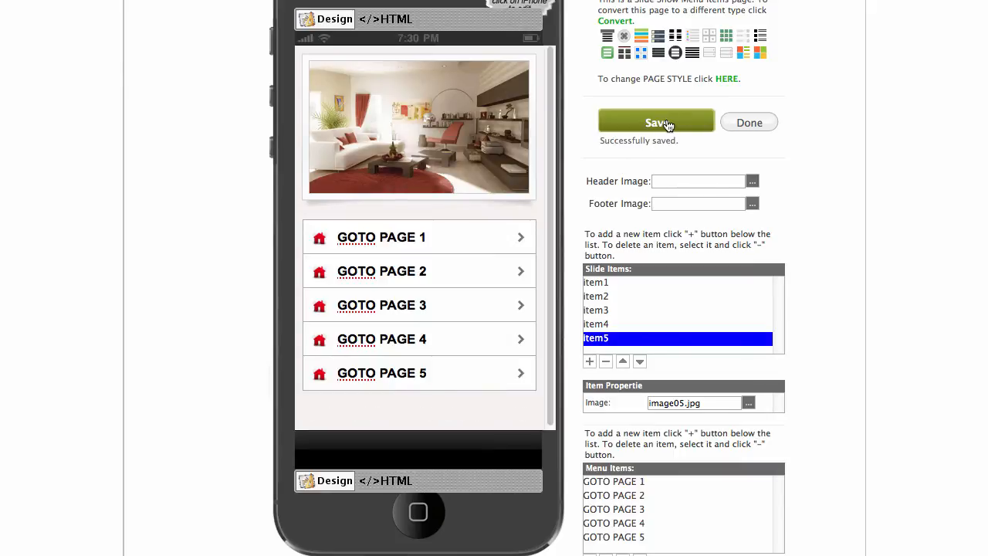
{"action": "scroll", "coordinate": [452, 208], "scroll_direction": "up", "scroll_amount": 1}
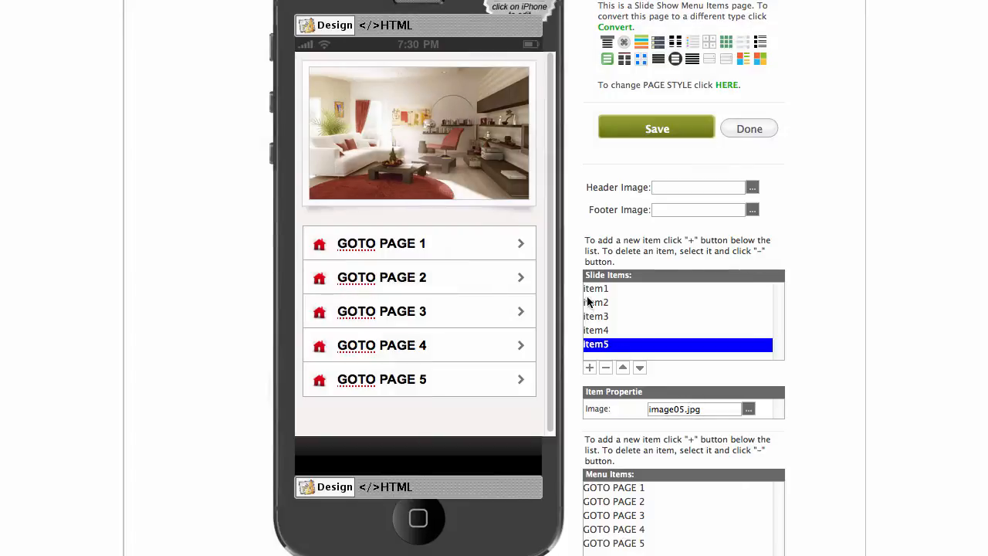
Set slide item1's image to the make_mobile_apps promo banner and save the page.
{"action": "left_click", "coordinate": [595, 289]}
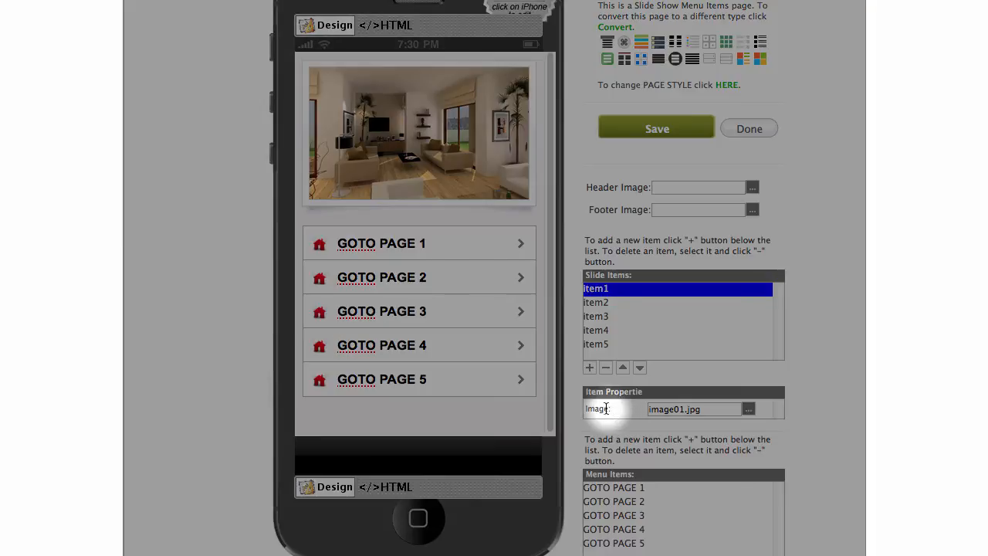
{"action": "left_click", "coordinate": [748, 409]}
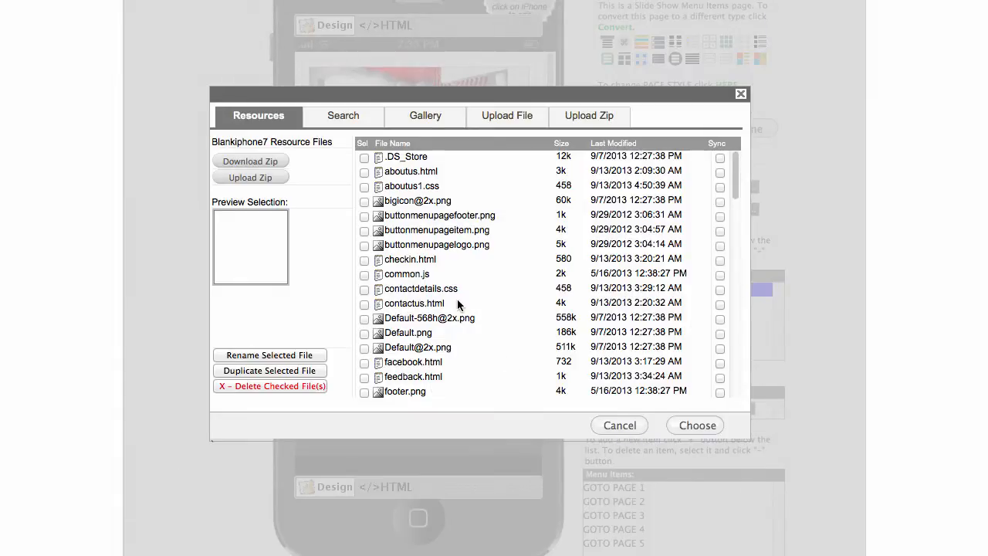
{"action": "scroll", "coordinate": [457, 304], "scroll_direction": "down", "scroll_amount": 5}
{"action": "scroll", "coordinate": [457, 300], "scroll_direction": "down", "scroll_amount": 5}
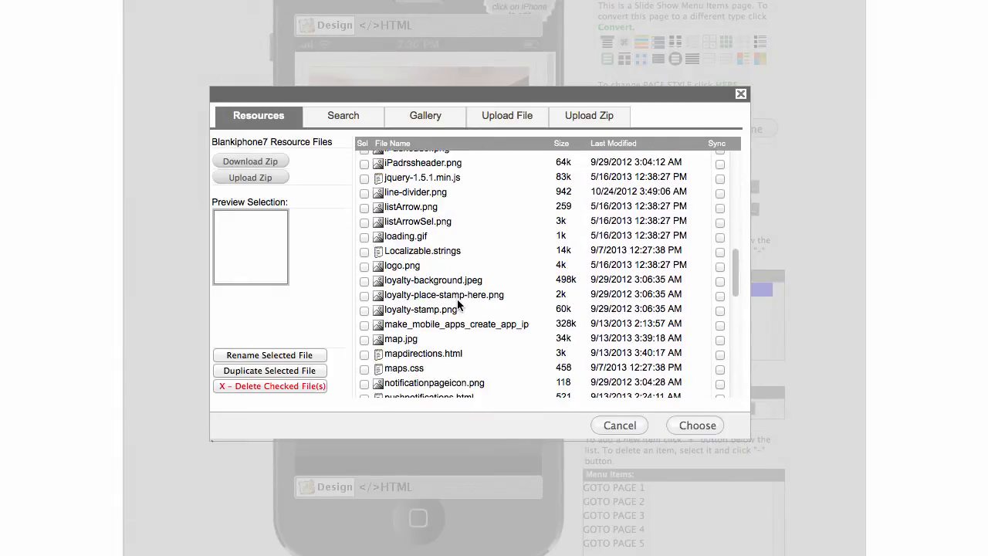
{"action": "left_click", "coordinate": [376, 318]}
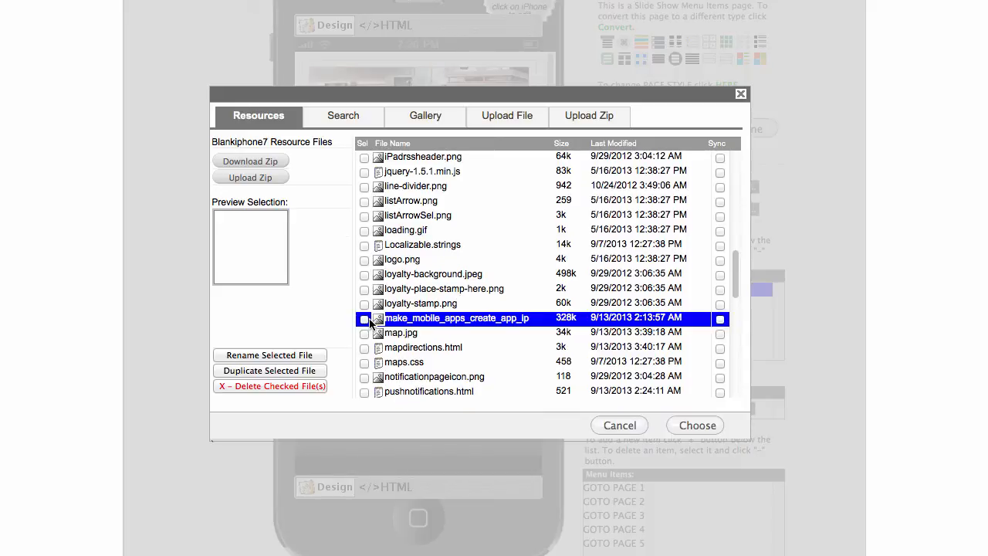
{"action": "left_click", "coordinate": [677, 424]}
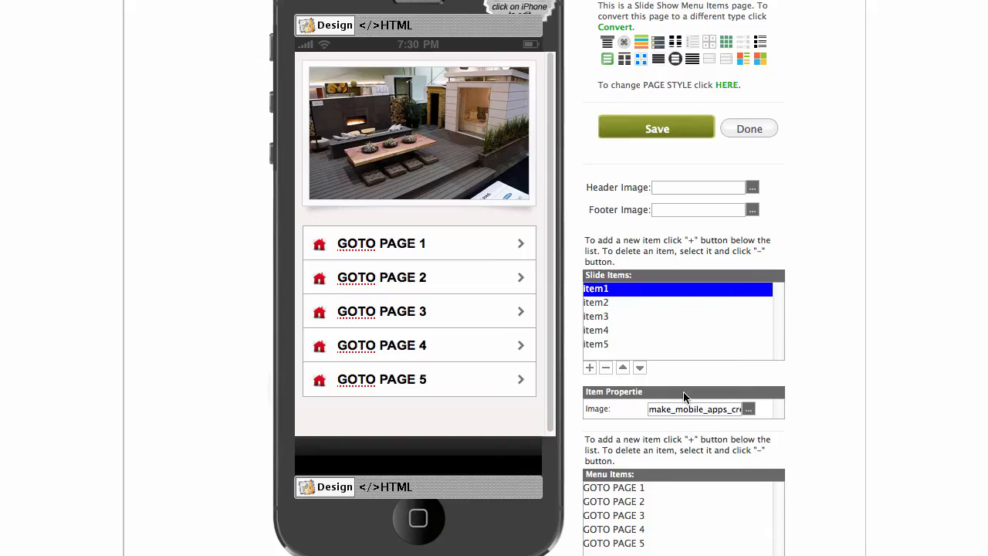
{"action": "left_click", "coordinate": [654, 134]}
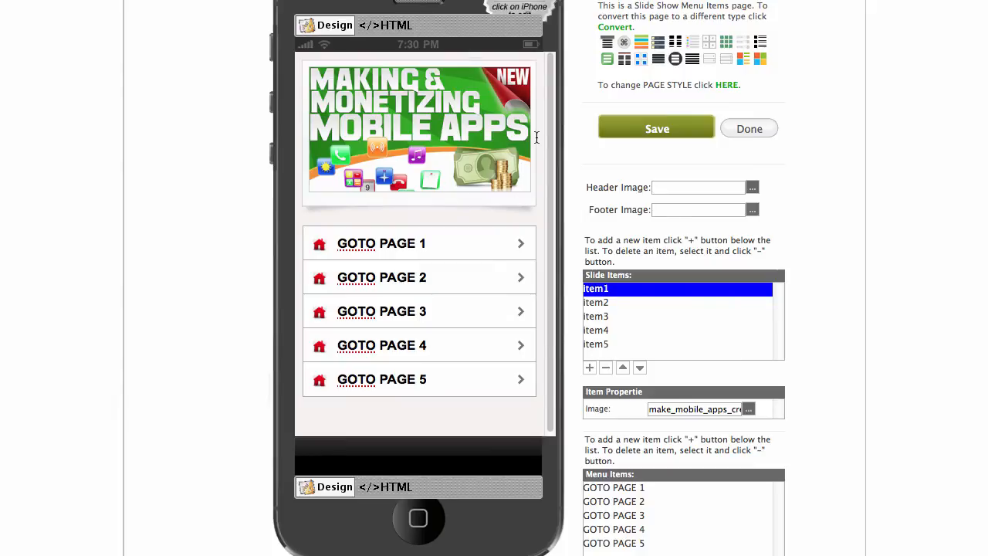
{"action": "left_click", "coordinate": [597, 301]}
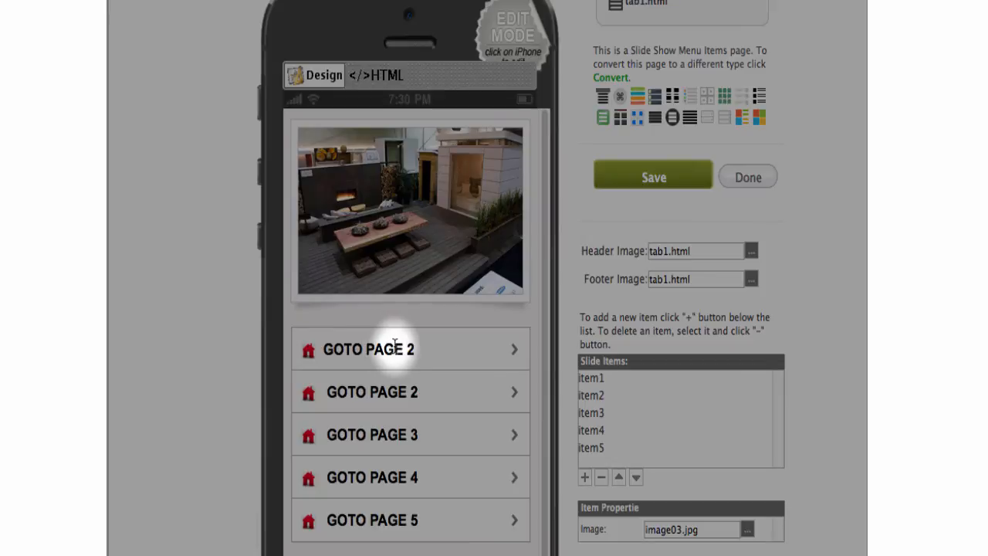
Give the Call Us menu item the phone icon from gallery page 4, saved as iphone.png.
{"action": "scroll", "coordinate": [409, 375], "scroll_direction": "down", "scroll_amount": 3}
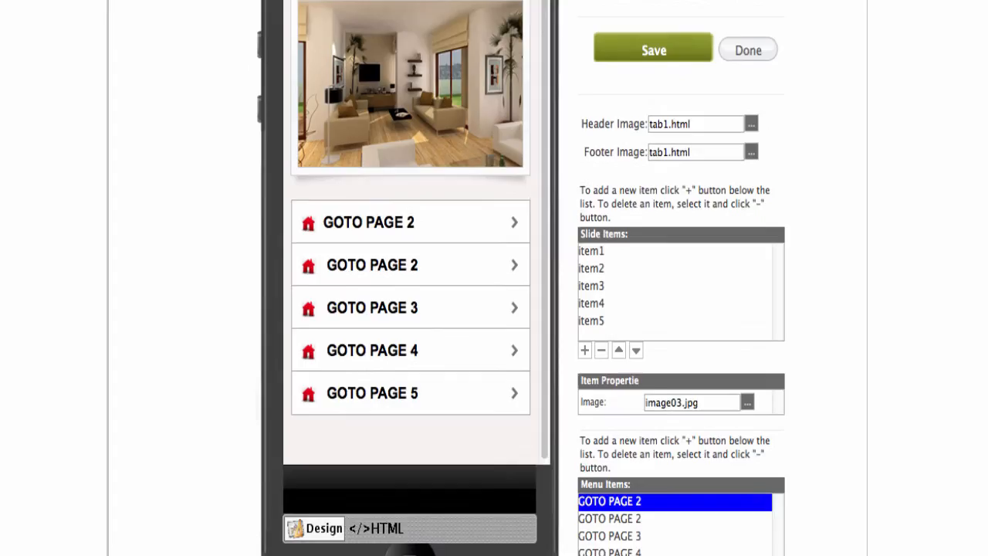
{"action": "scroll", "coordinate": [521, 309], "scroll_direction": "down", "scroll_amount": 2}
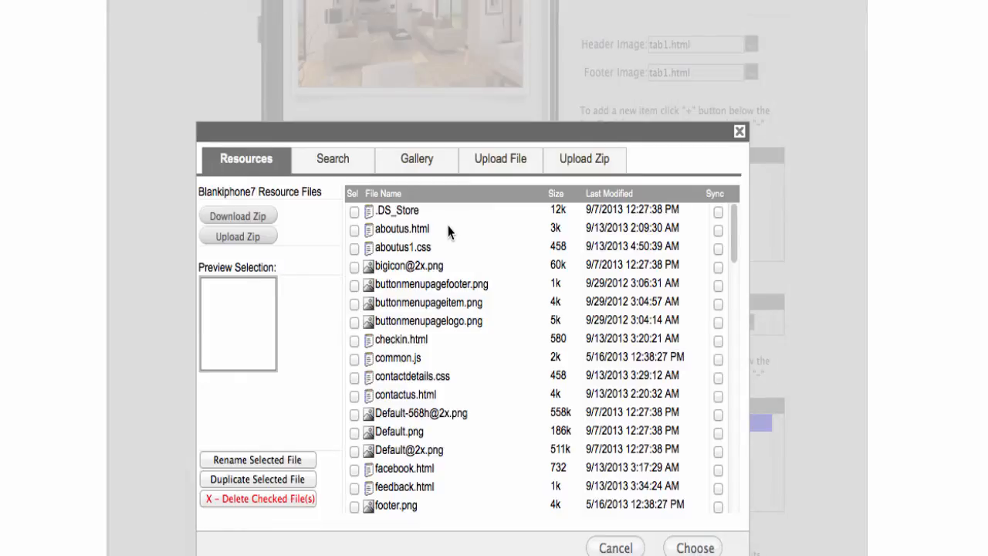
{"action": "left_click", "coordinate": [419, 161]}
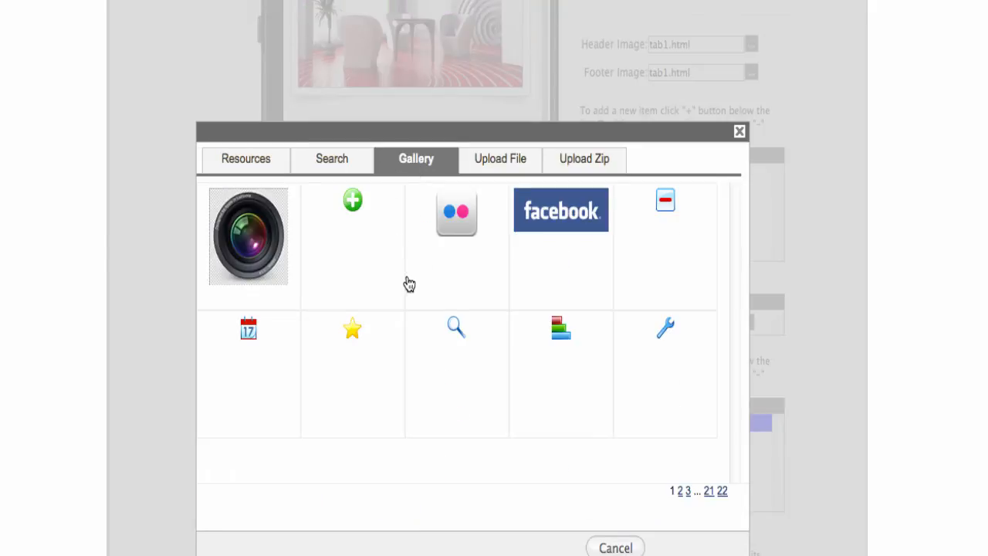
{"action": "left_click", "coordinate": [680, 492]}
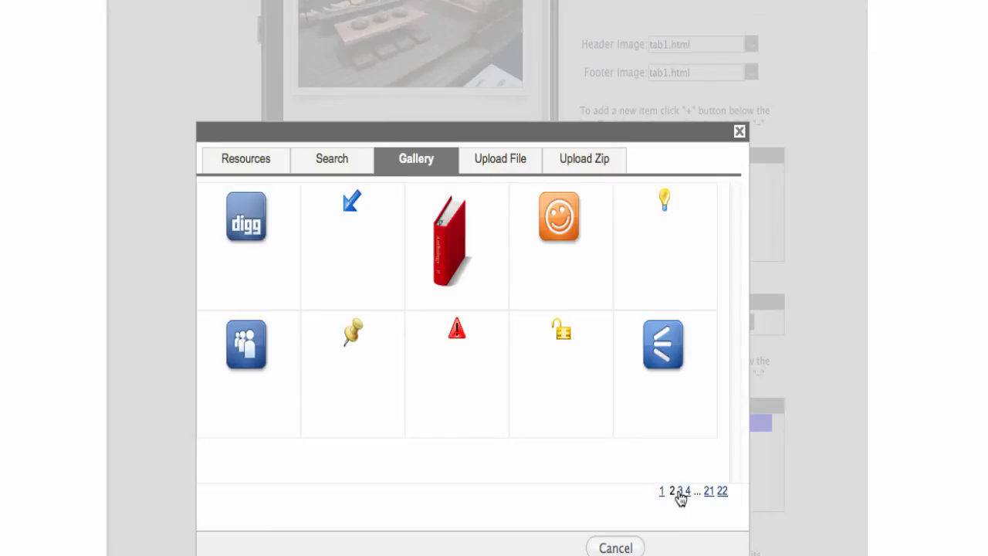
{"action": "left_click", "coordinate": [680, 494]}
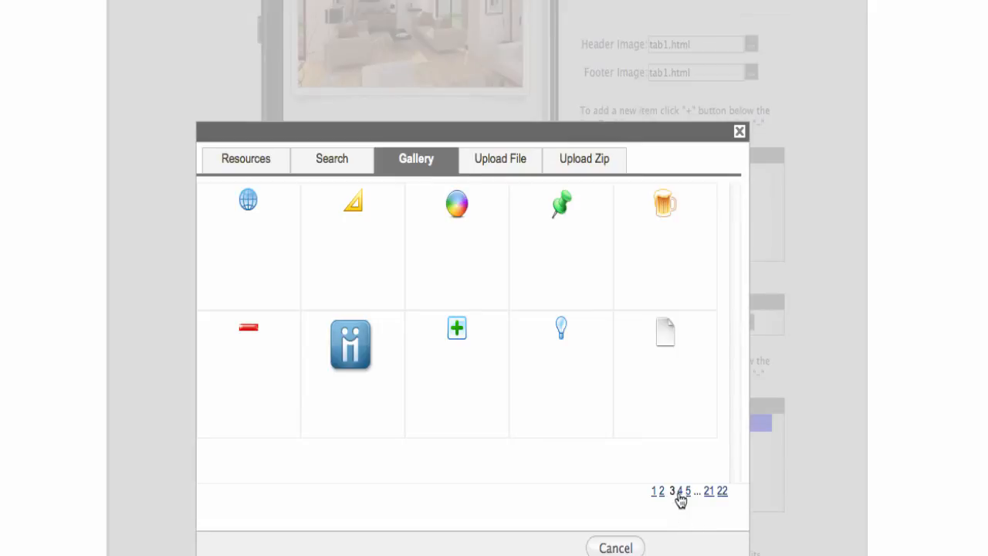
{"action": "left_click", "coordinate": [679, 494]}
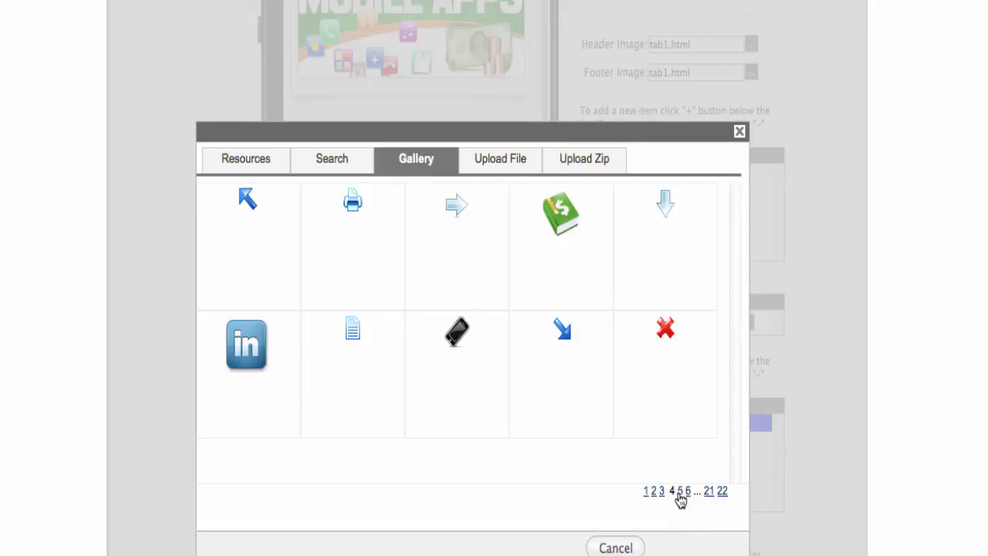
{"action": "left_click", "coordinate": [455, 352]}
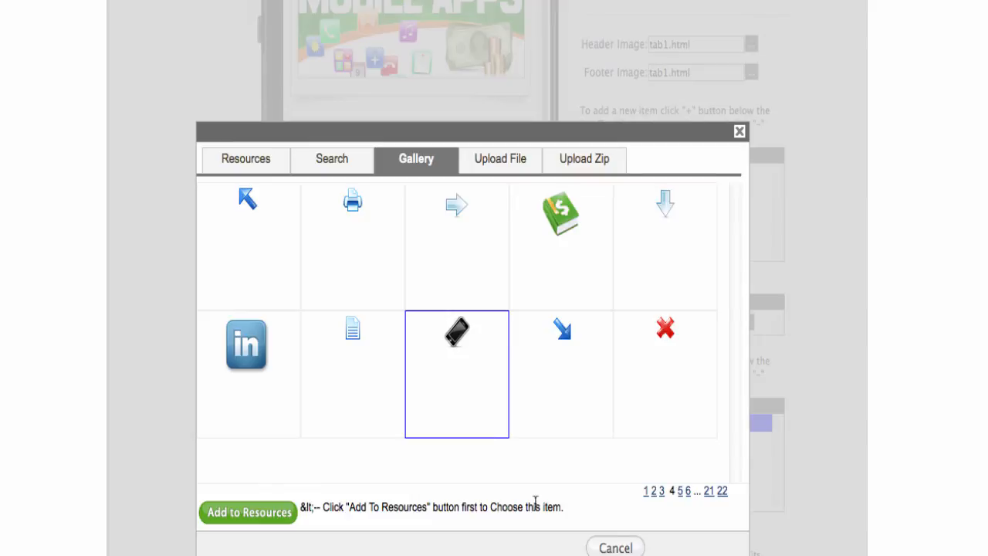
{"action": "left_click", "coordinate": [279, 523]}
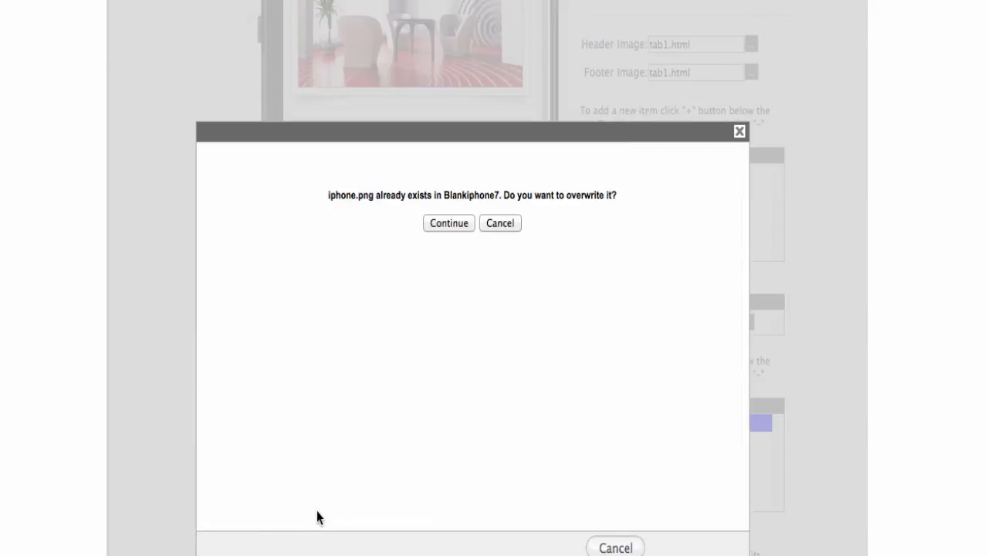
{"action": "left_click", "coordinate": [448, 223]}
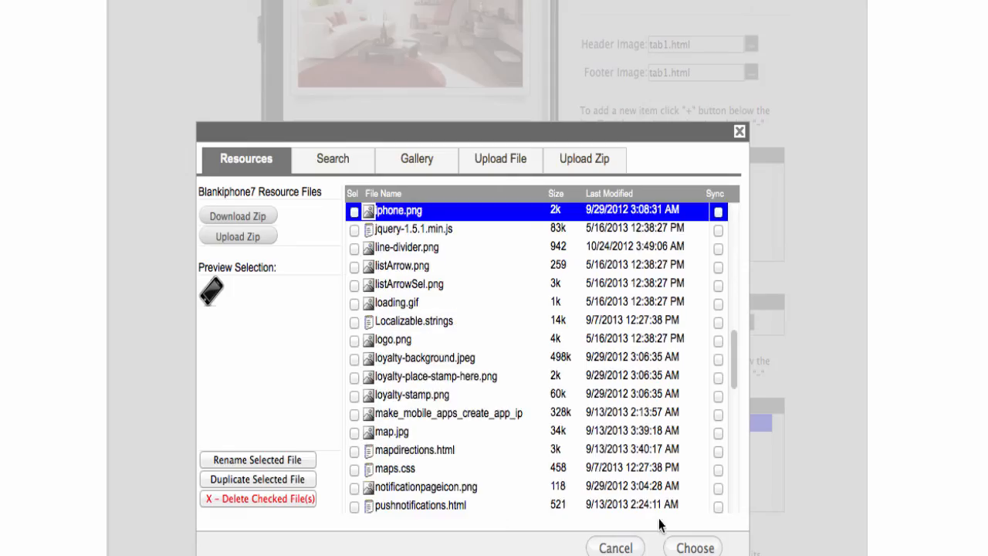
{"action": "left_click", "coordinate": [690, 548]}
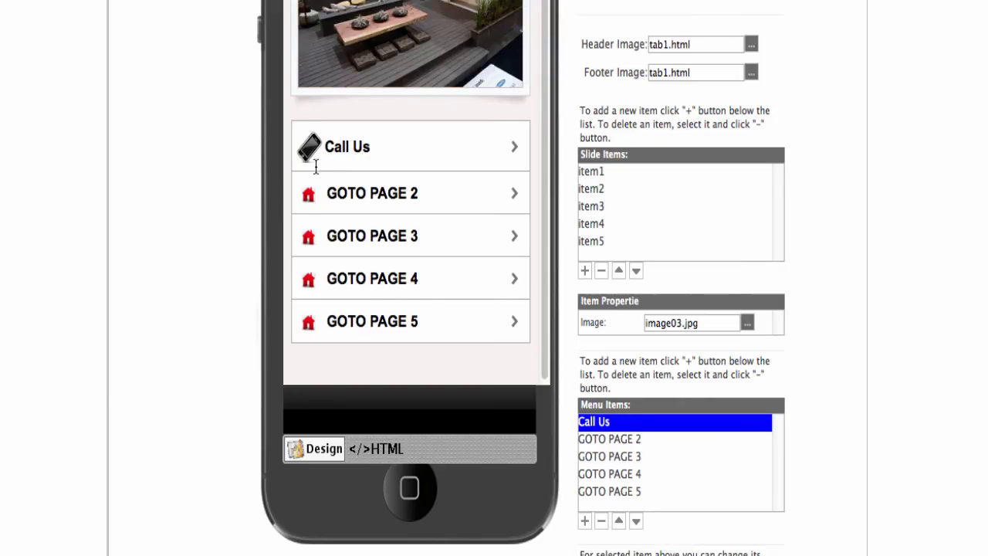
{"action": "scroll", "coordinate": [521, 278], "scroll_direction": "up", "scroll_amount": 1}
{"action": "scroll", "coordinate": [521, 278], "scroll_direction": "down", "scroll_amount": 2}
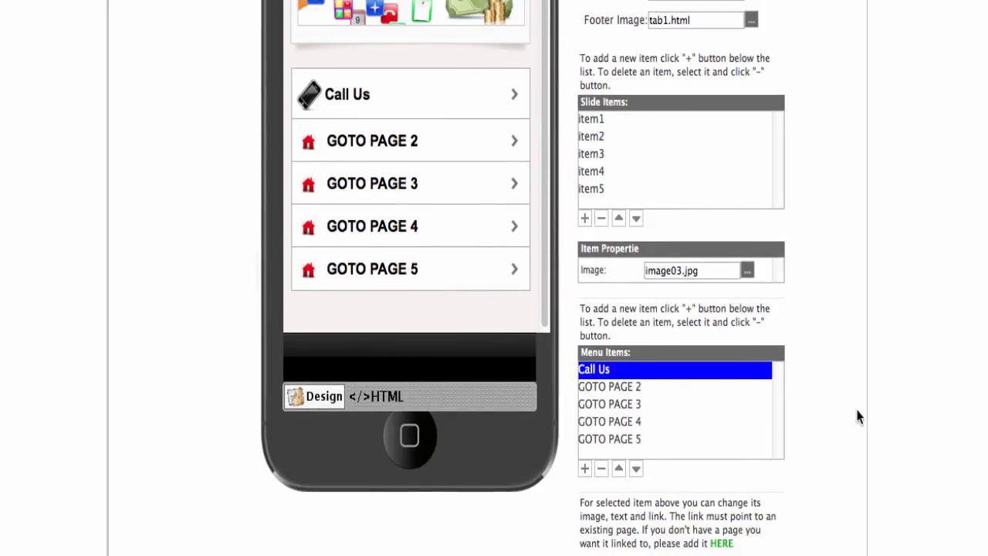
{"action": "scroll", "coordinate": [858, 417], "scroll_direction": "up", "scroll_amount": 2}
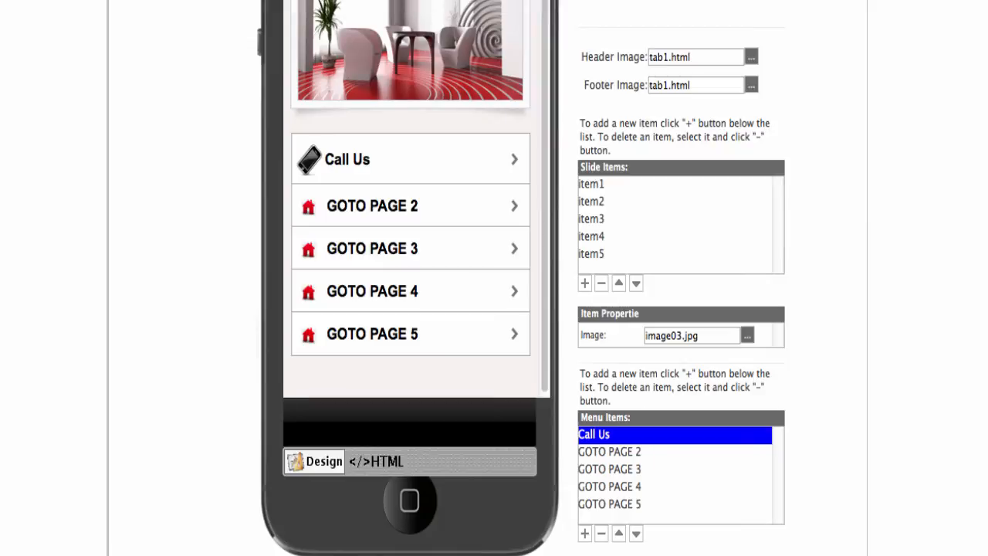
{"action": "left_click", "coordinate": [769, 553]}
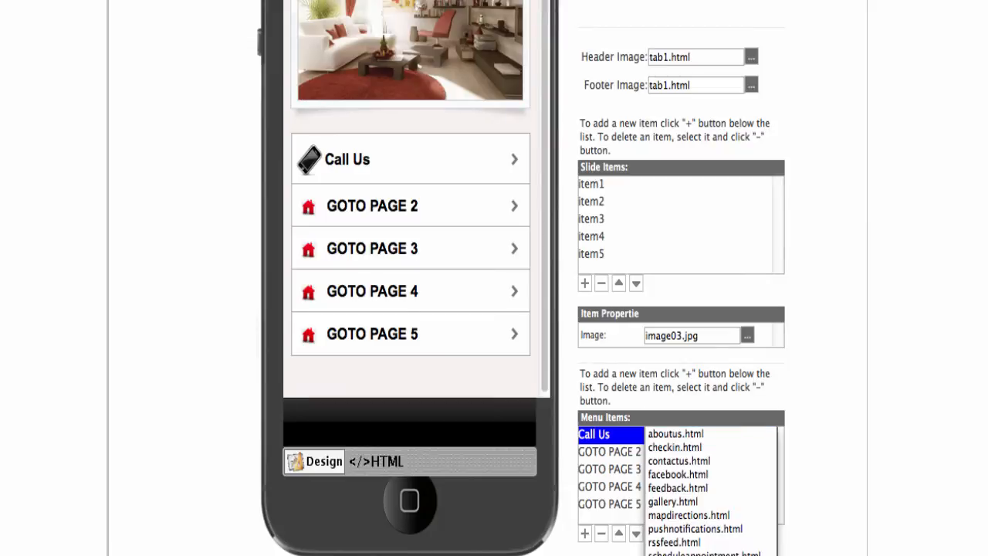
{"action": "left_click", "coordinate": [718, 553]}
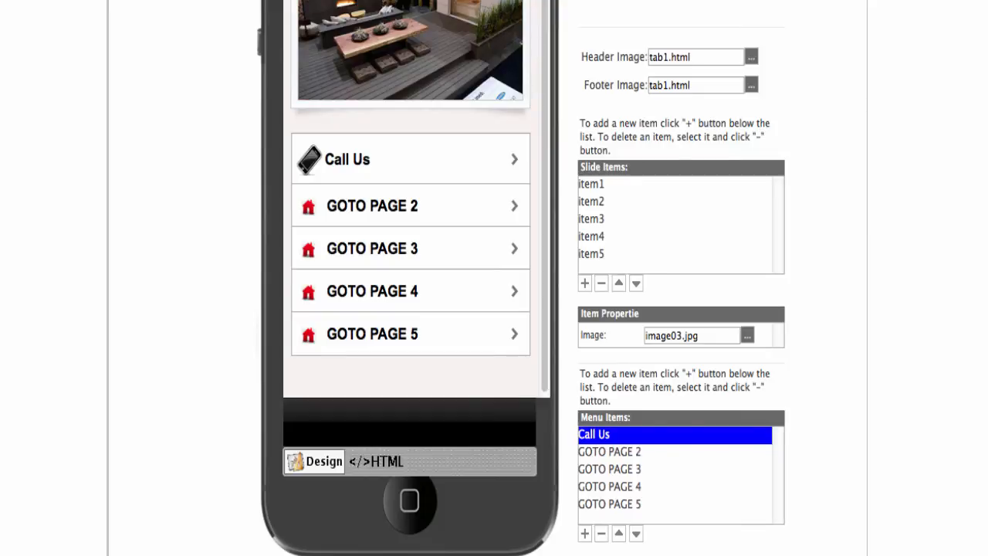
{"action": "left_click", "coordinate": [764, 553]}
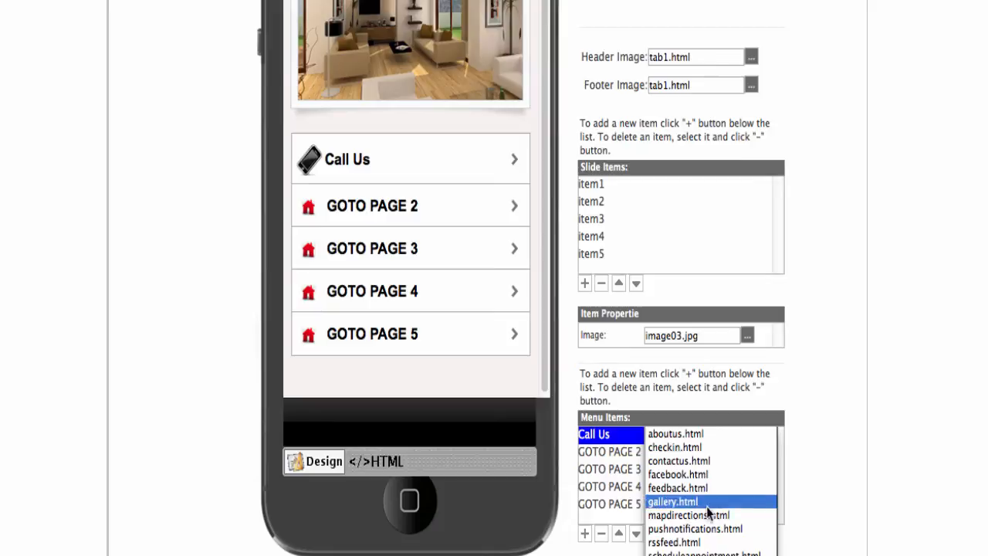
{"action": "left_click", "coordinate": [796, 549]}
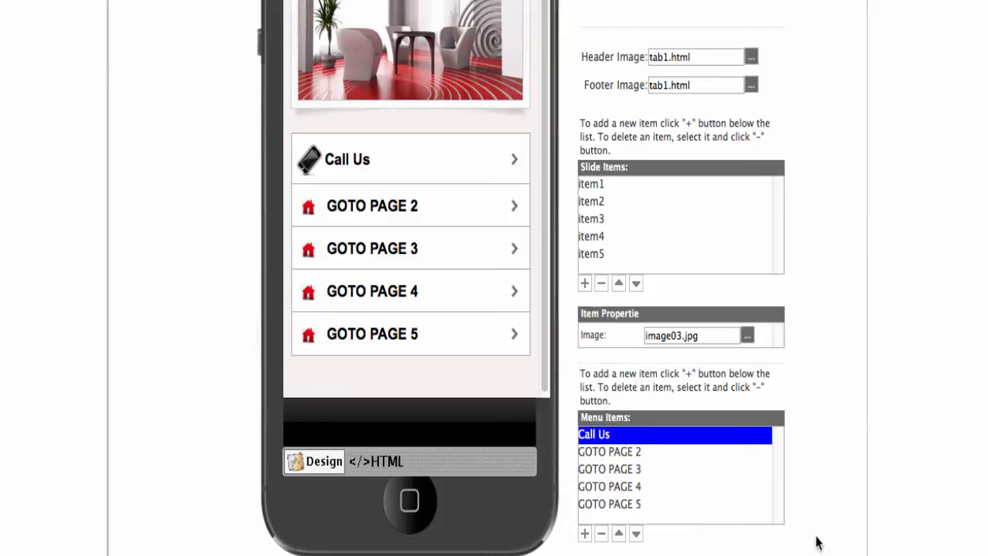
{"action": "scroll", "coordinate": [822, 523], "scroll_direction": "up", "scroll_amount": 3}
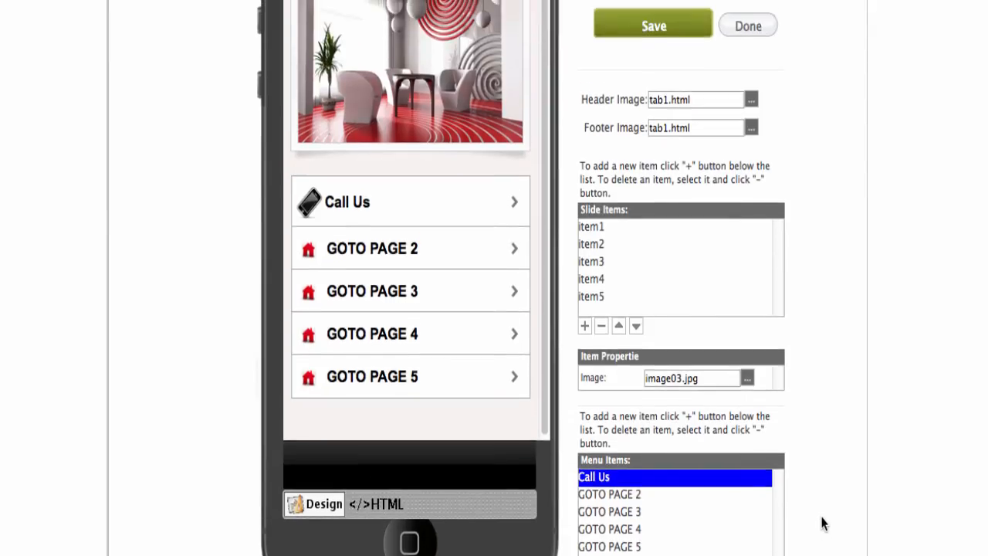
{"action": "scroll", "coordinate": [821, 522], "scroll_direction": "up", "scroll_amount": 1}
{"action": "scroll", "coordinate": [814, 534], "scroll_direction": "up", "scroll_amount": 2}
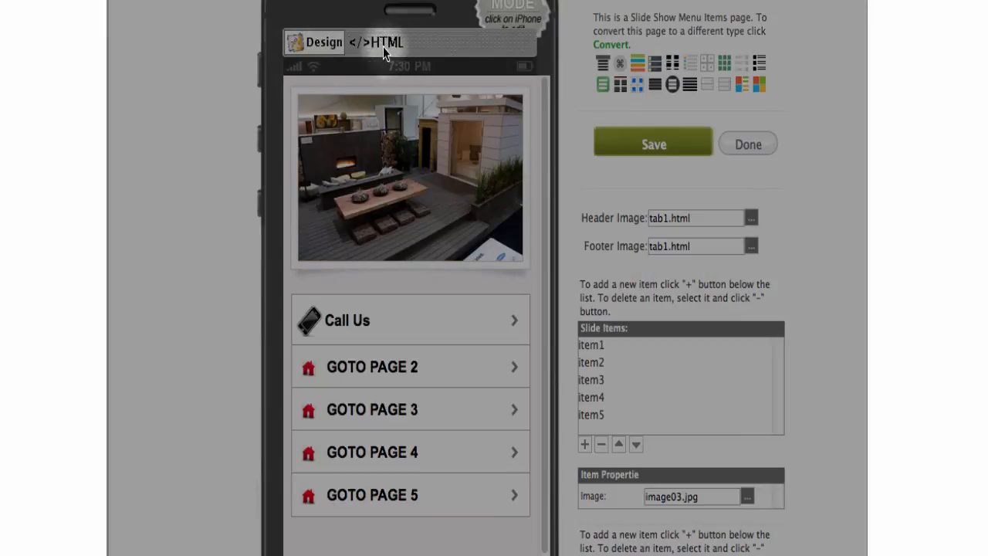
Show the page's HTML source and scroll through it to read the menu items' href targets.
{"action": "left_click", "coordinate": [383, 44]}
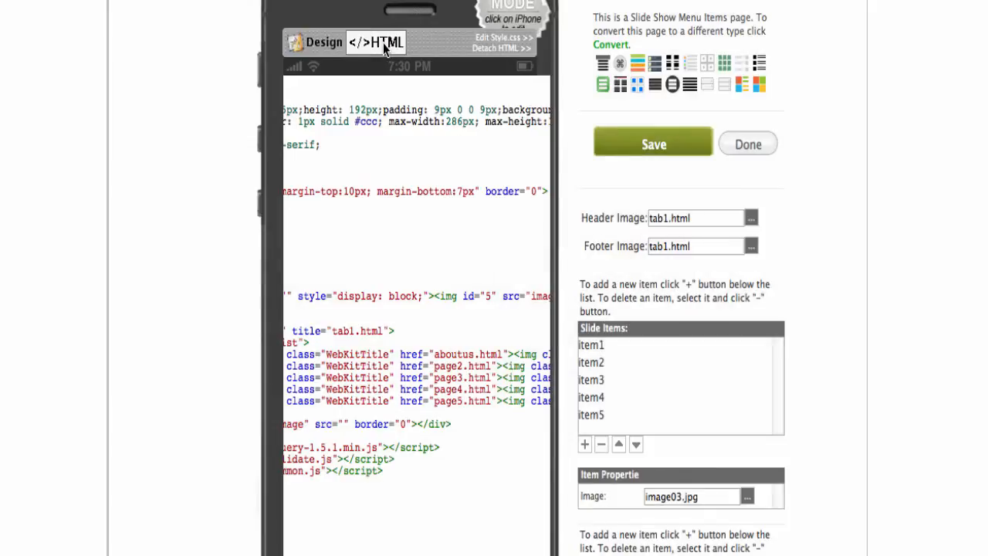
{"action": "scroll", "coordinate": [378, 328], "scroll_direction": "left", "scroll_amount": 5}
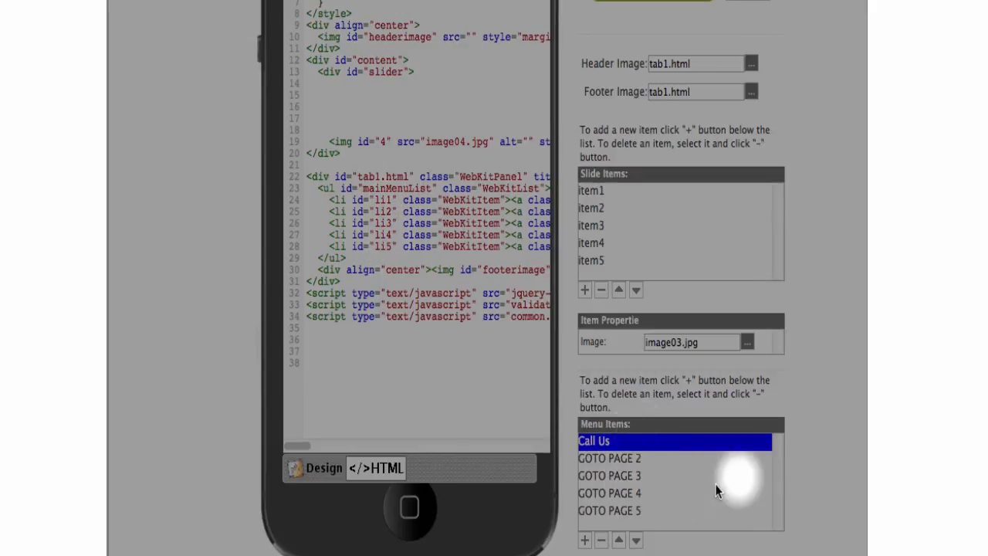
{"action": "scroll", "coordinate": [831, 467], "scroll_direction": "down", "scroll_amount": 1}
{"action": "scroll", "coordinate": [830, 463], "scroll_direction": "down", "scroll_amount": 5}
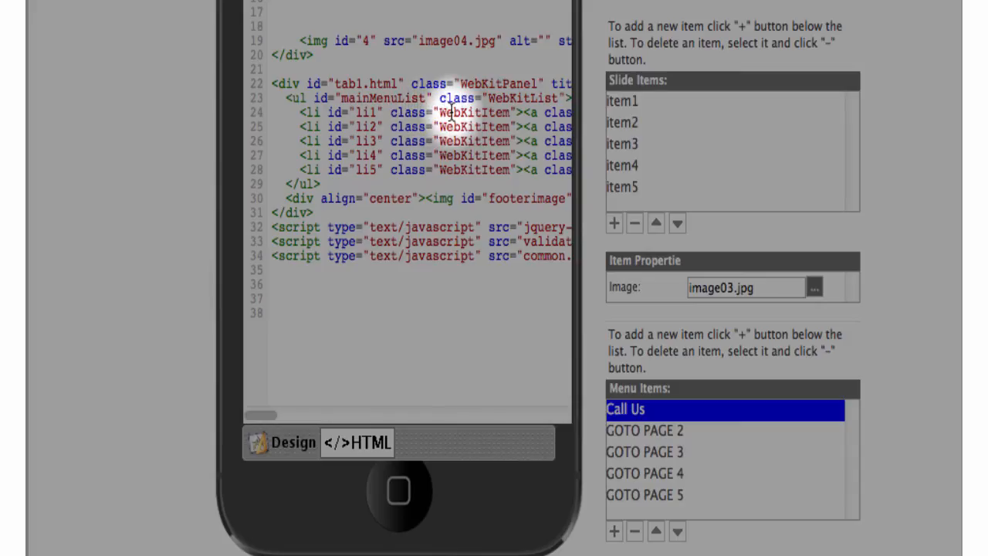
{"action": "scroll", "coordinate": [452, 109], "scroll_direction": "right", "scroll_amount": 5}
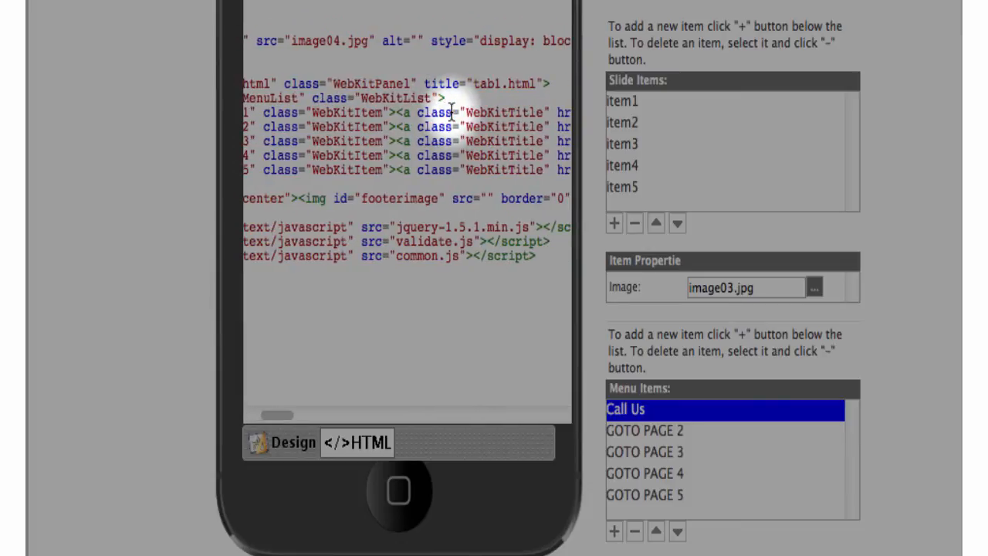
{"action": "scroll", "coordinate": [451, 109], "scroll_direction": "right", "scroll_amount": 5}
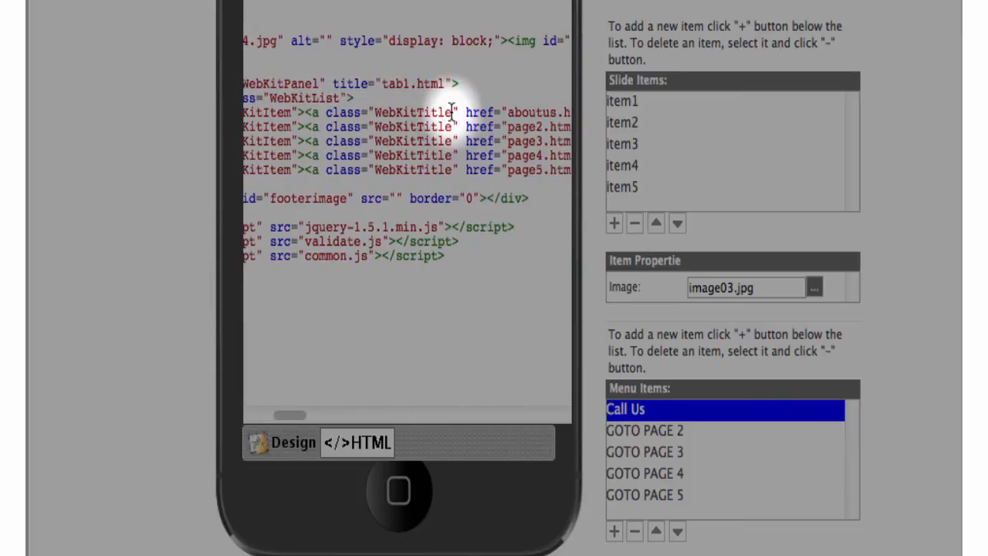
{"action": "scroll", "coordinate": [451, 108], "scroll_direction": "right", "scroll_amount": 2}
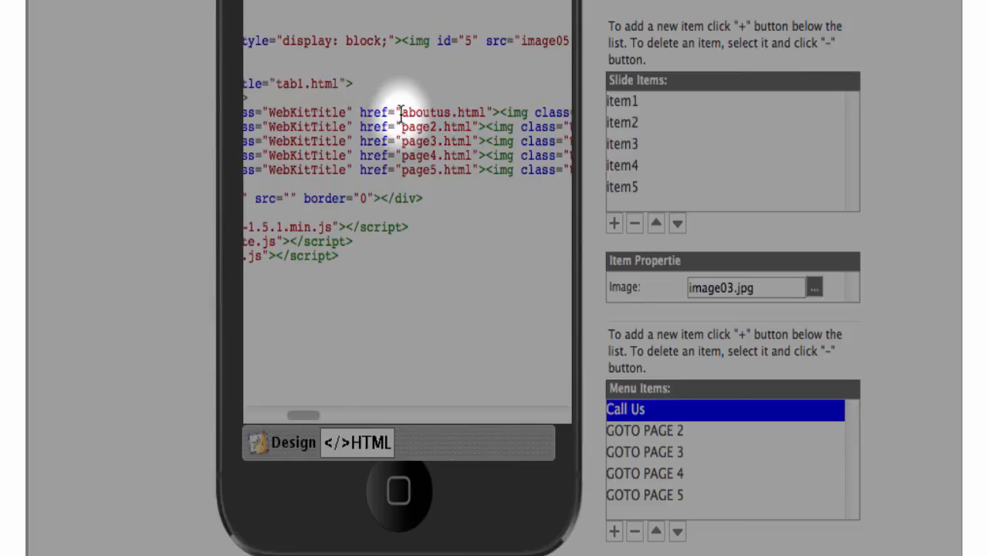
Replace the first menu link's aboutus.html target with tel:123456789 and save the page.
{"action": "left_click", "coordinate": [484, 110]}
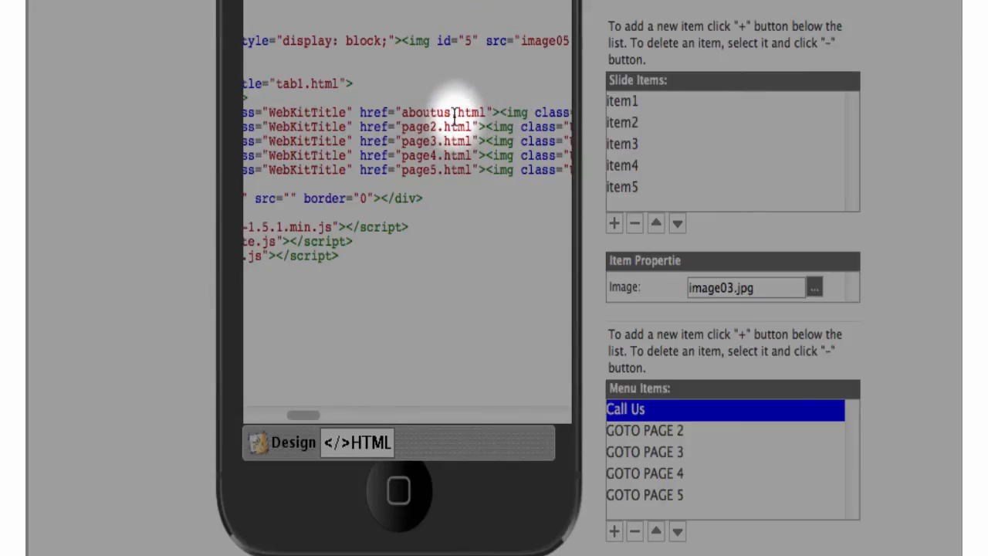
{"action": "key", "text": "BackSpace"}
{"action": "key", "text": "BackSpace"}
{"action": "key", "text": "BackSpace"}
{"action": "key", "text": "BackSpace"}
{"action": "key", "text": "BackSpace"}
{"action": "key", "text": "BackSpace"}
{"action": "key", "text": "BackSpace"}
{"action": "key", "text": "BackSpace"}
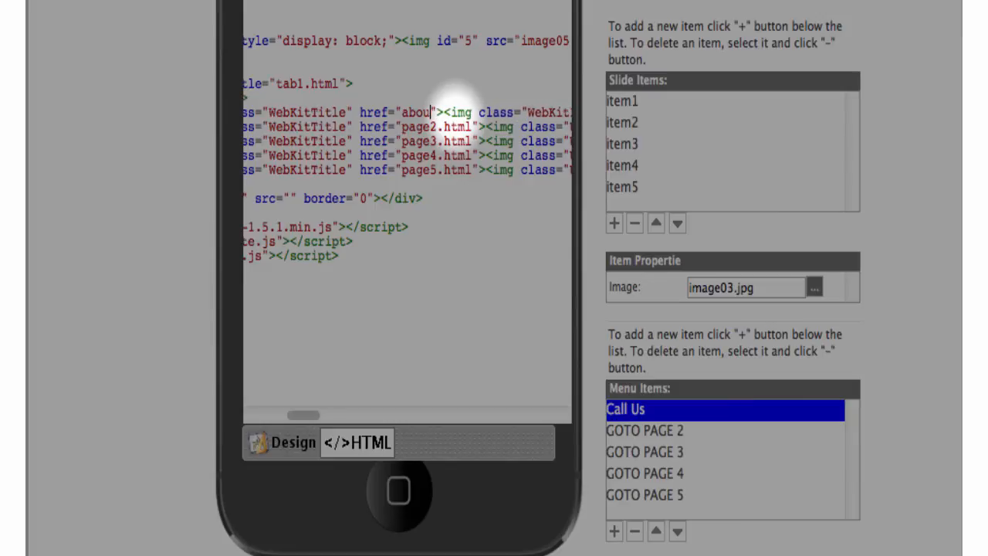
{"action": "key", "text": "BackSpace"}
{"action": "key", "text": "BackSpace"}
{"action": "key", "text": "BackSpace"}
{"action": "key", "text": "BackSpace"}
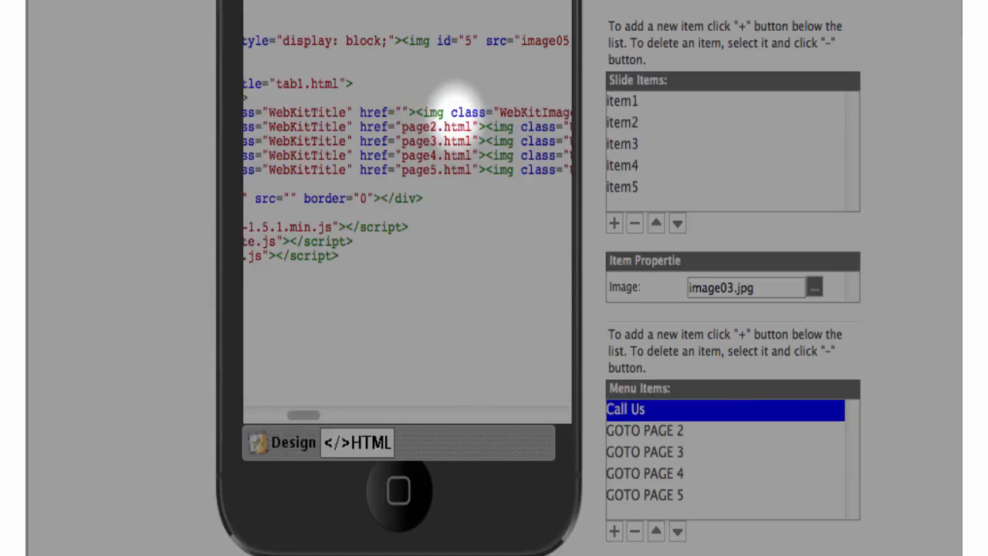
{"action": "type", "text": "tel"}
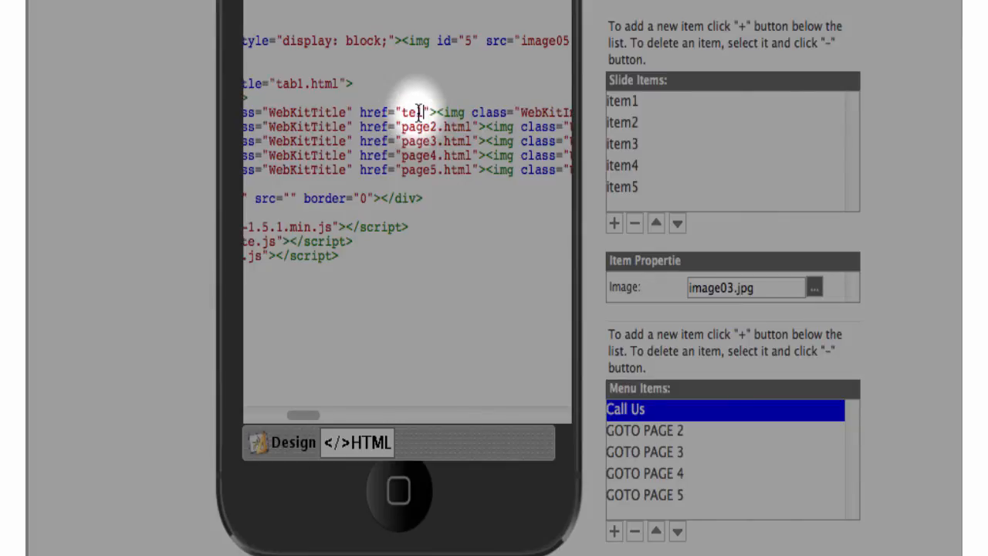
{"action": "type", "text": ":"}
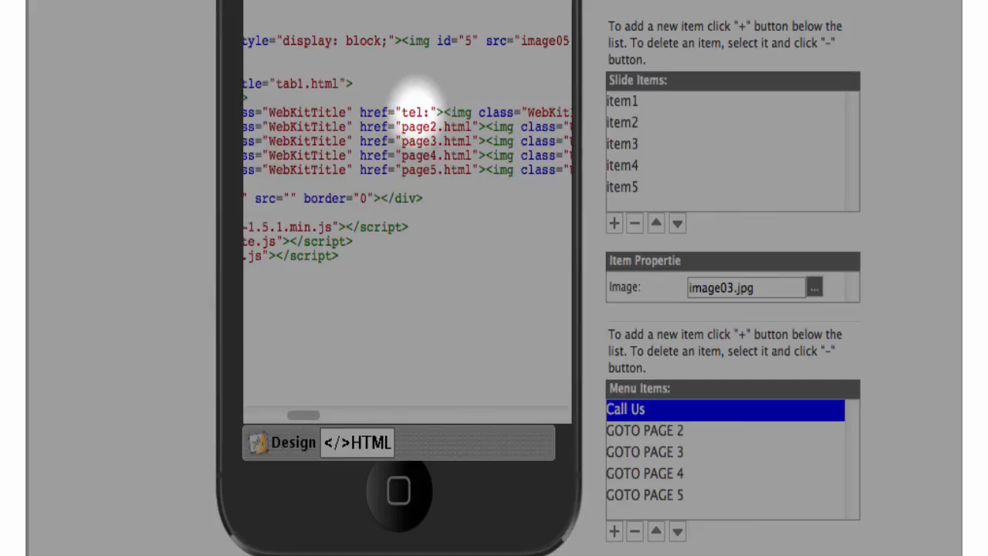
{"action": "type", "text": "1234567"}
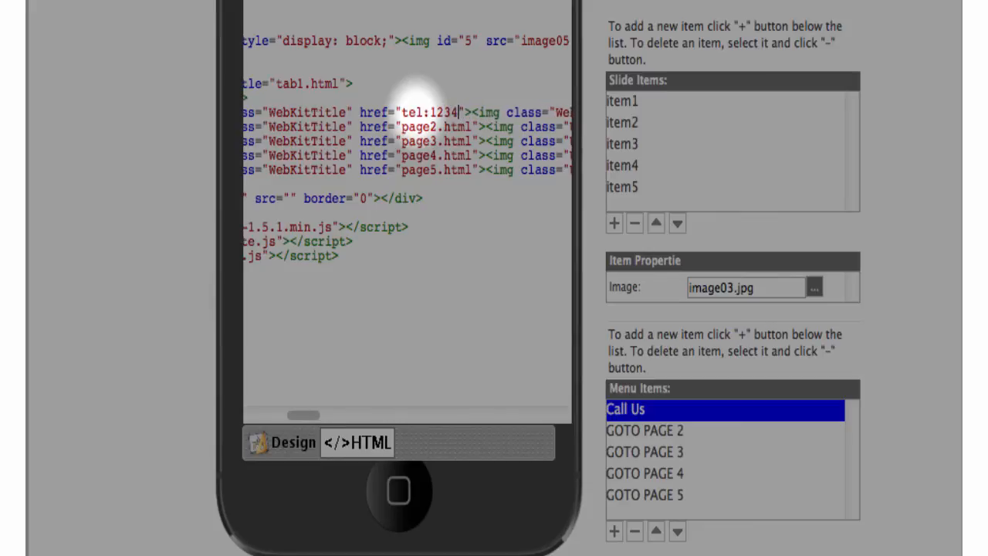
{"action": "type", "text": "89"}
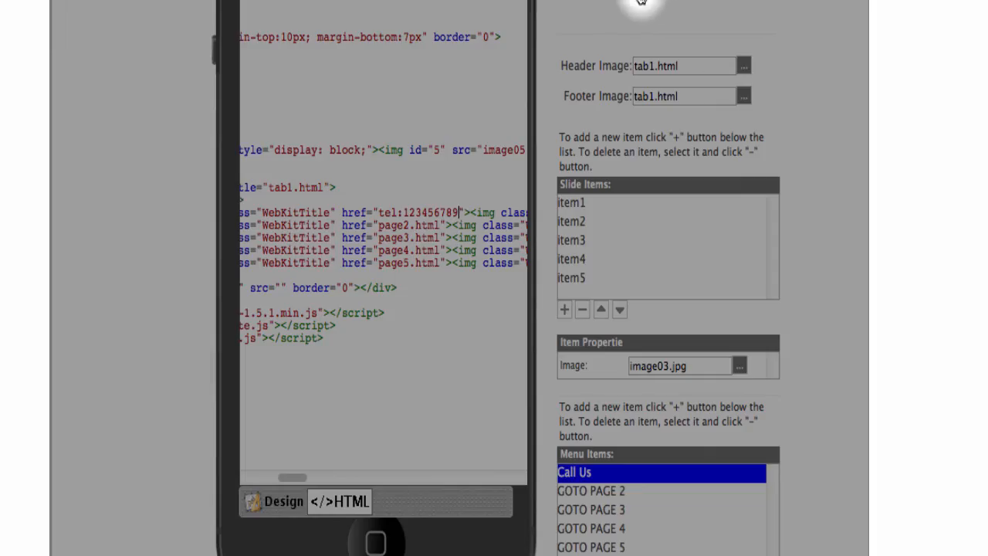
{"action": "left_click", "coordinate": [640, 2]}
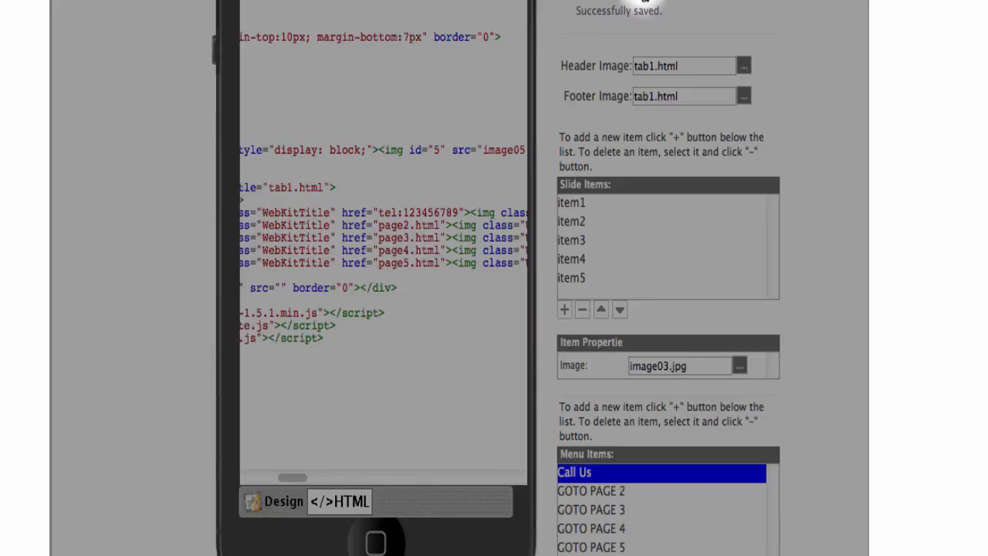
Return to the rendered design preview and select the GOTO PAGE 2 menu item.
{"action": "scroll", "coordinate": [587, 46], "scroll_direction": "up", "scroll_amount": 4}
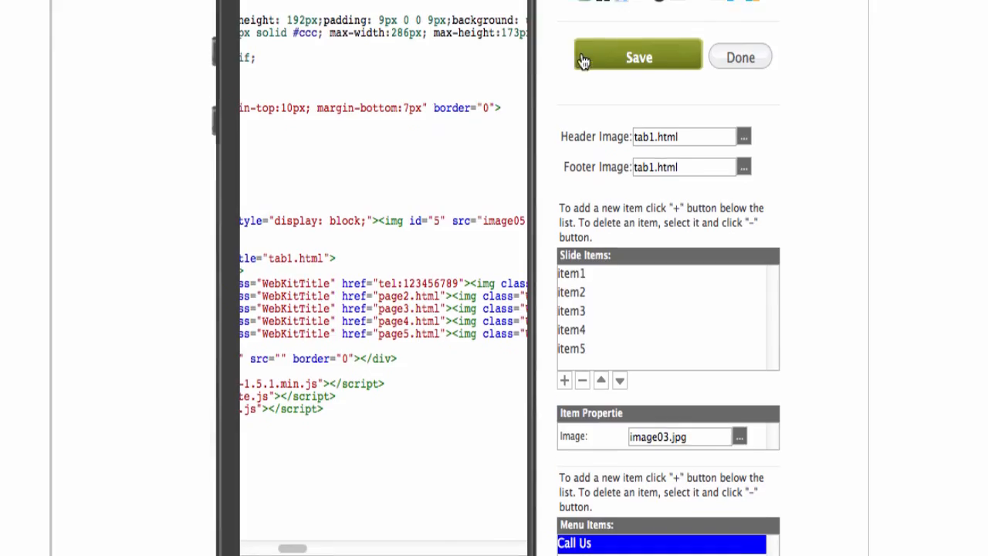
{"action": "left_click", "coordinate": [270, 12]}
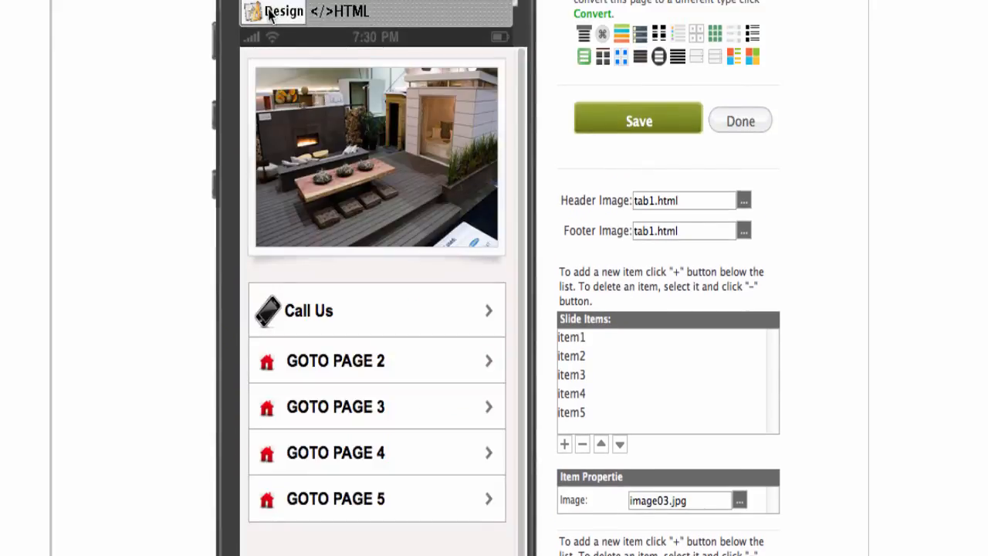
{"action": "scroll", "coordinate": [292, 264], "scroll_direction": "down", "scroll_amount": 2}
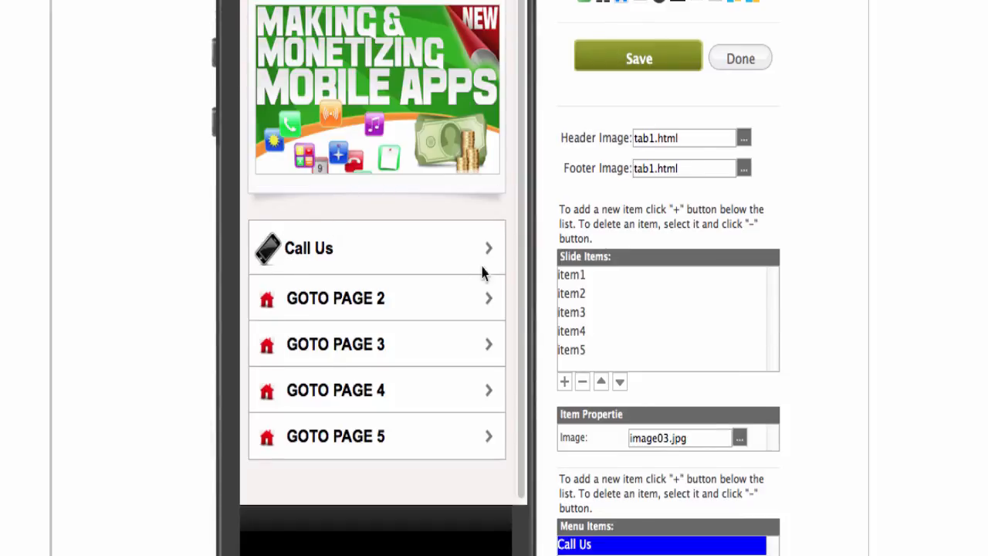
{"action": "scroll", "coordinate": [525, 262], "scroll_direction": "up", "scroll_amount": 2}
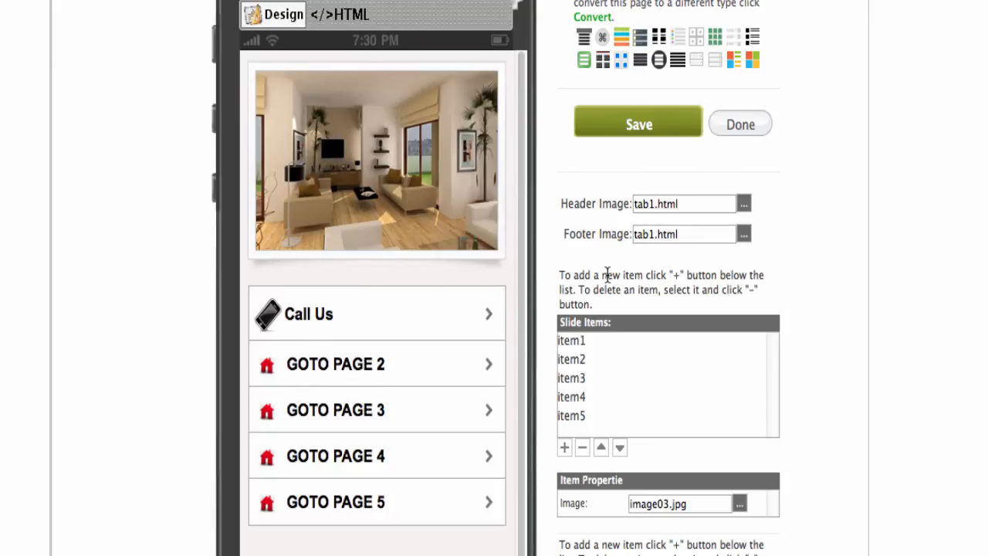
{"action": "scroll", "coordinate": [607, 275], "scroll_direction": "down", "scroll_amount": 2}
{"action": "left_click", "coordinate": [594, 555]}
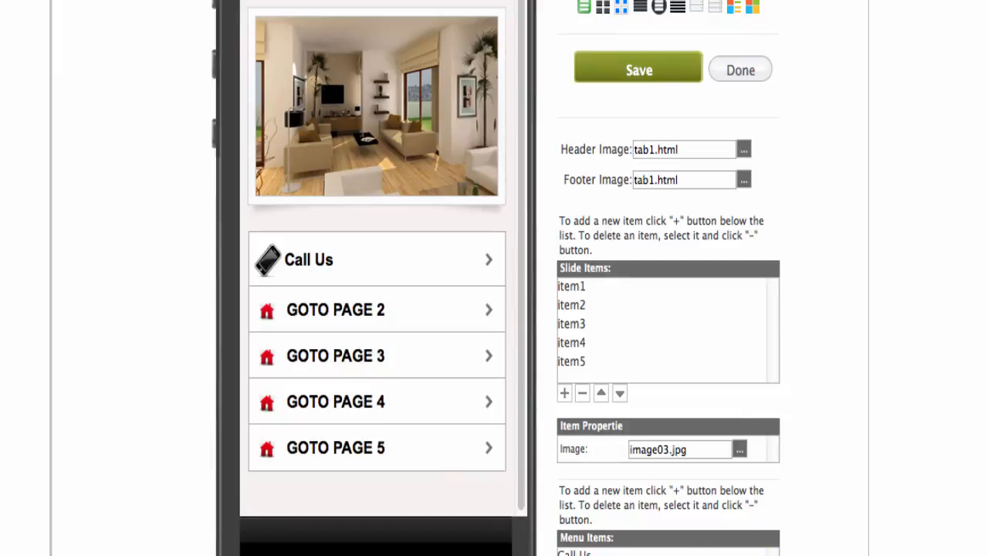
Set the second menu item's title to Email Us.
{"action": "scroll", "coordinate": [607, 308], "scroll_direction": "down", "scroll_amount": 6}
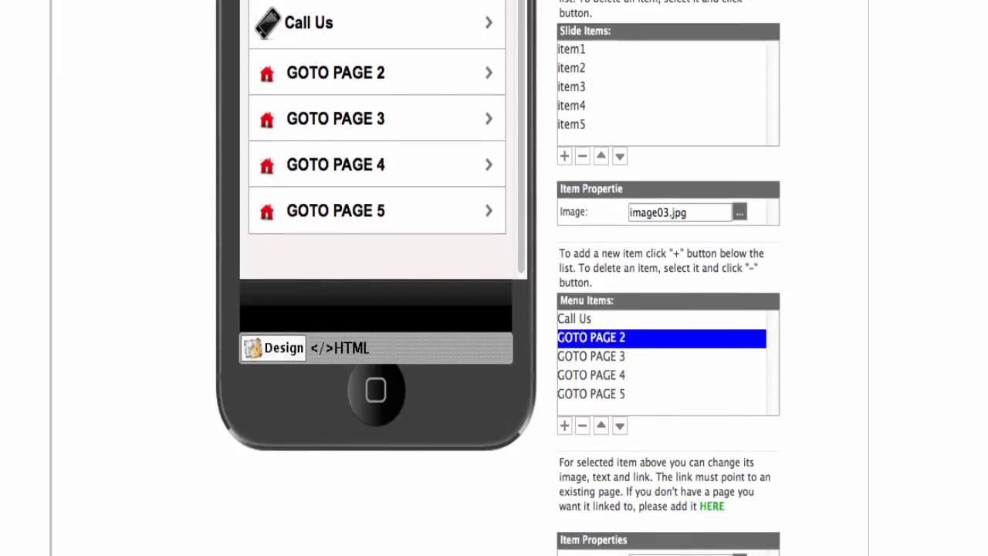
{"action": "scroll", "coordinate": [553, 522], "scroll_direction": "down", "scroll_amount": 2}
{"action": "type", "text": "Email Us"}
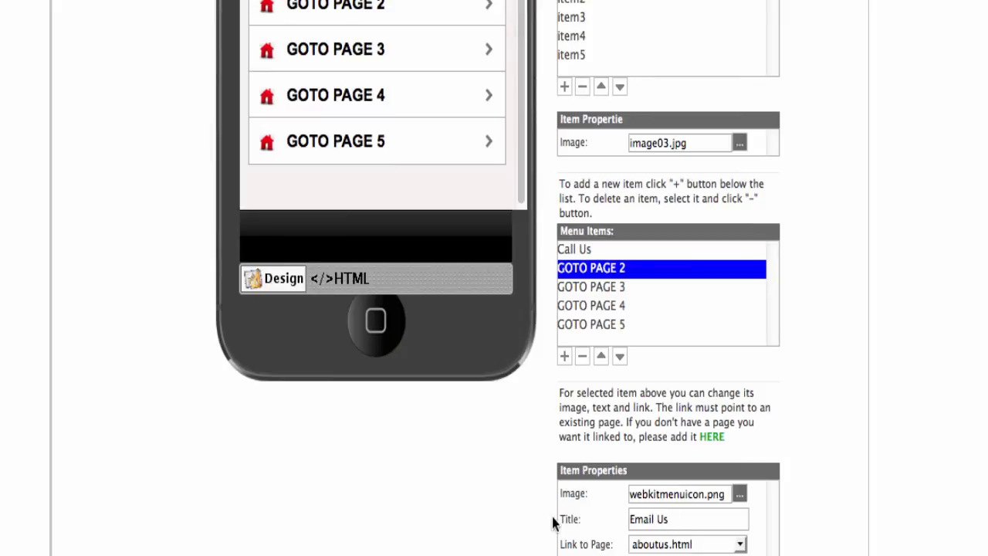
Give Email Us the pen icon from gallery page 5, added to project resources.
{"action": "left_click", "coordinate": [739, 497]}
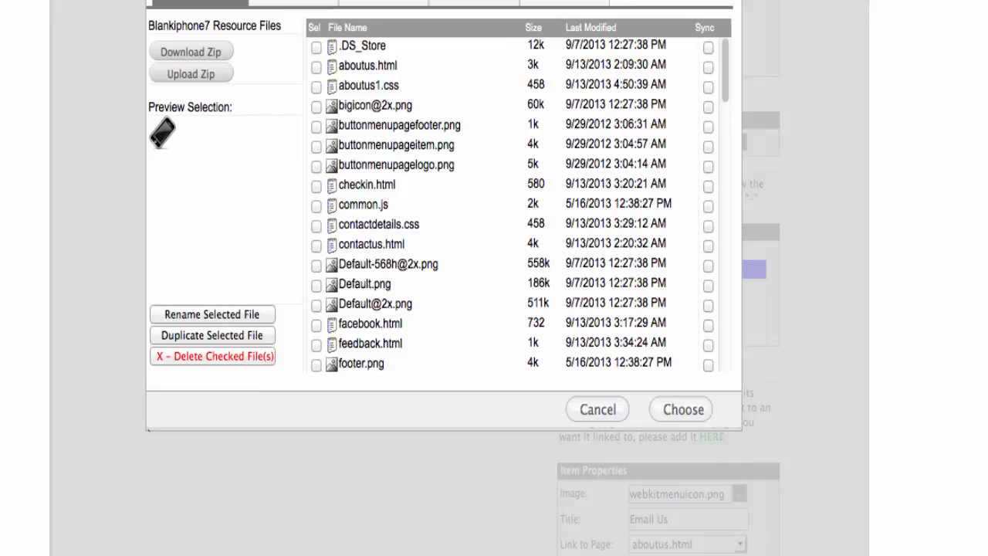
{"action": "left_click", "coordinate": [379, 3]}
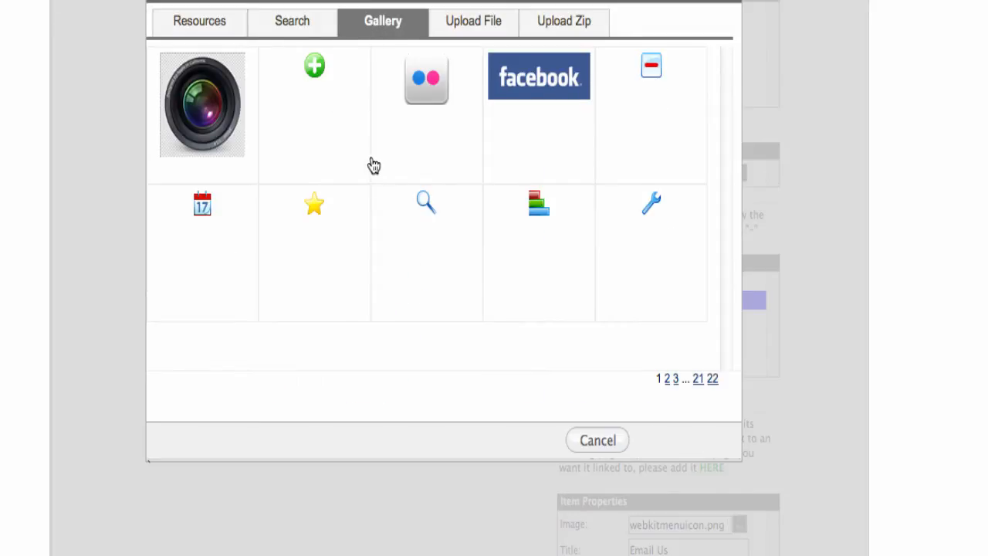
{"action": "left_click", "coordinate": [668, 380]}
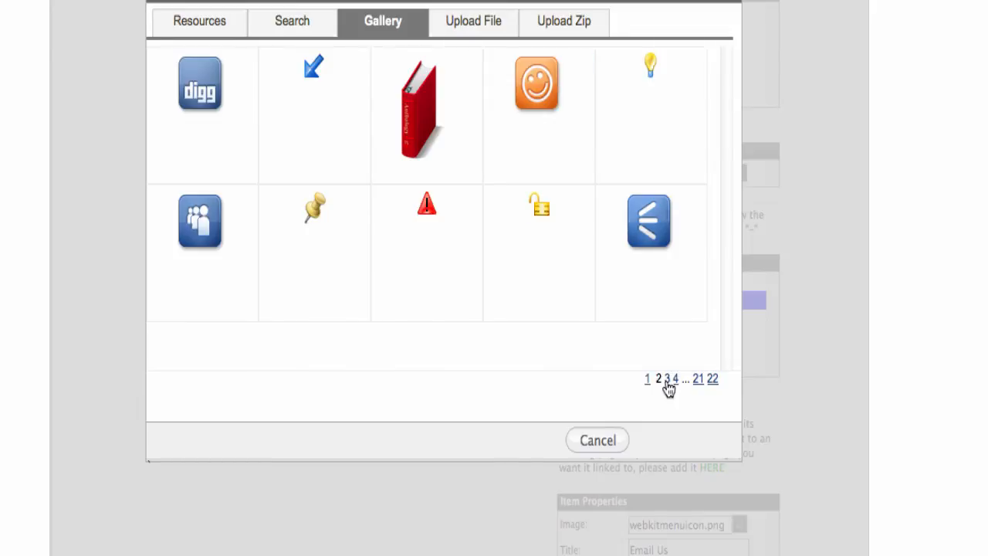
{"action": "left_click", "coordinate": [668, 380]}
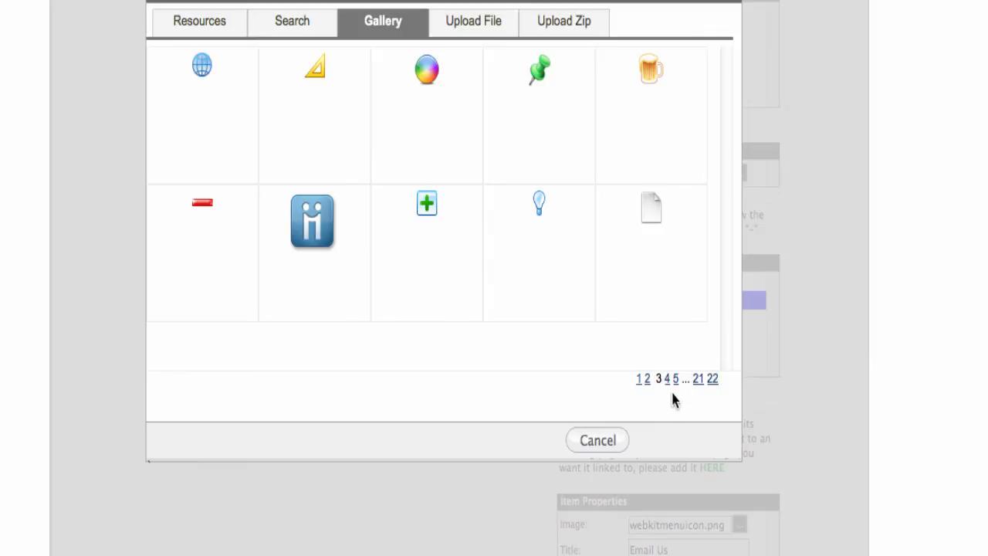
{"action": "left_click", "coordinate": [667, 381]}
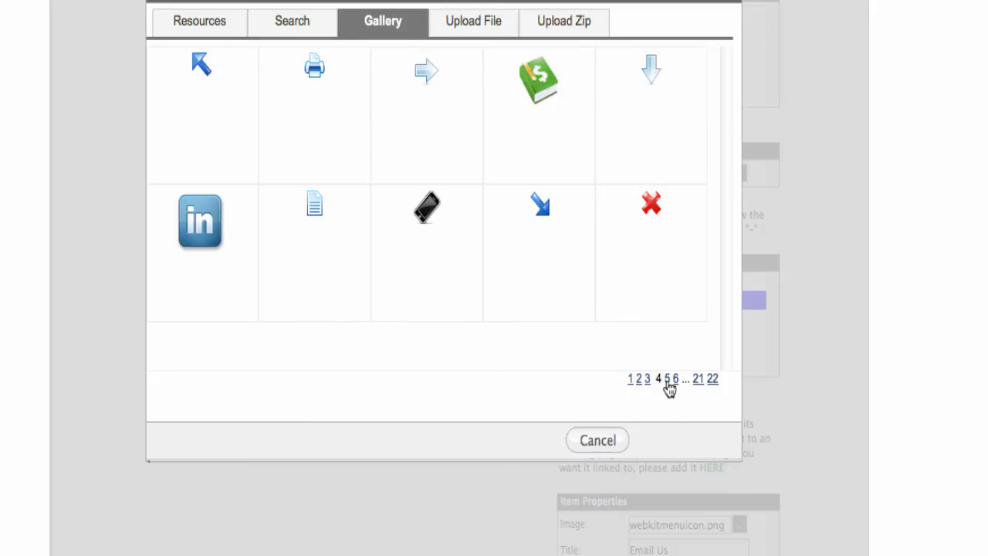
{"action": "left_click", "coordinate": [667, 379]}
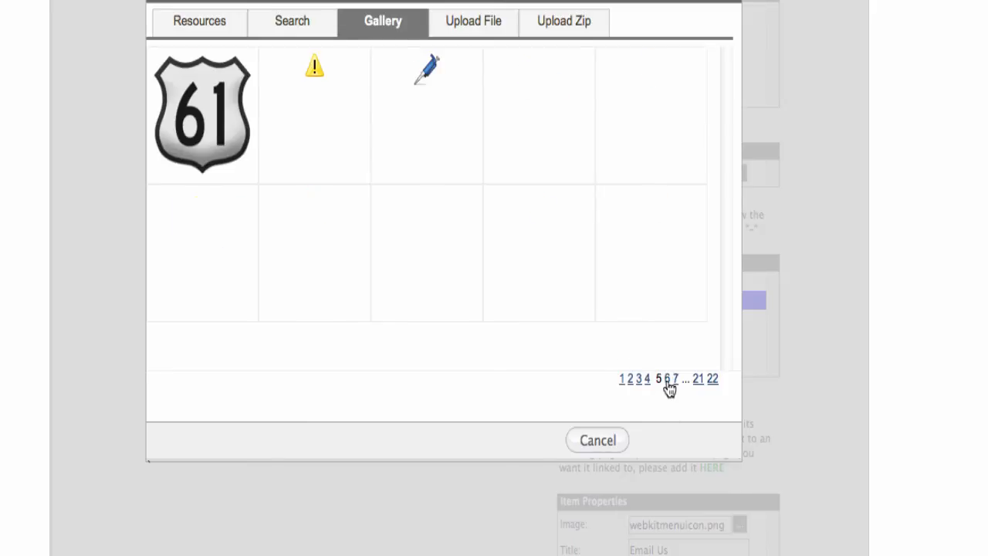
{"action": "left_click", "coordinate": [428, 79]}
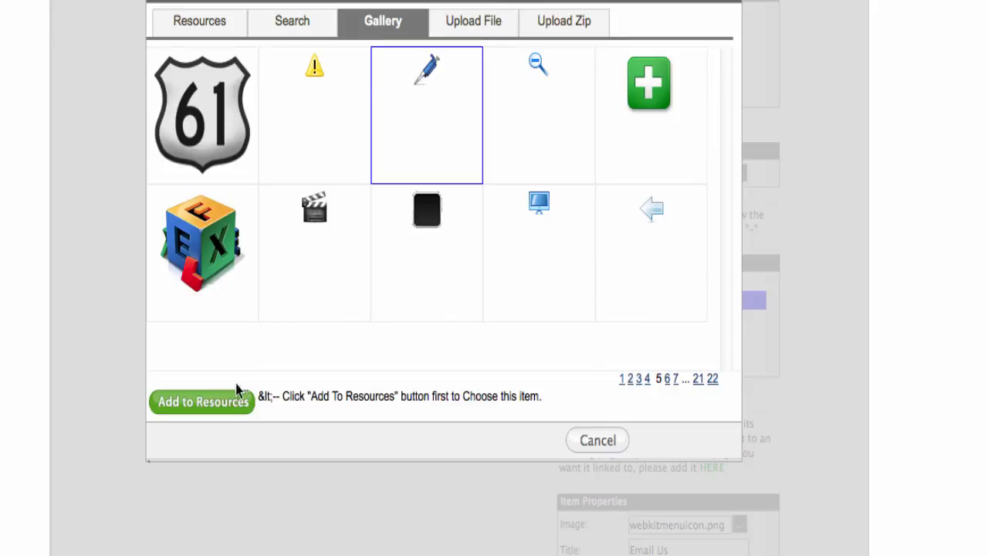
{"action": "left_click", "coordinate": [216, 402]}
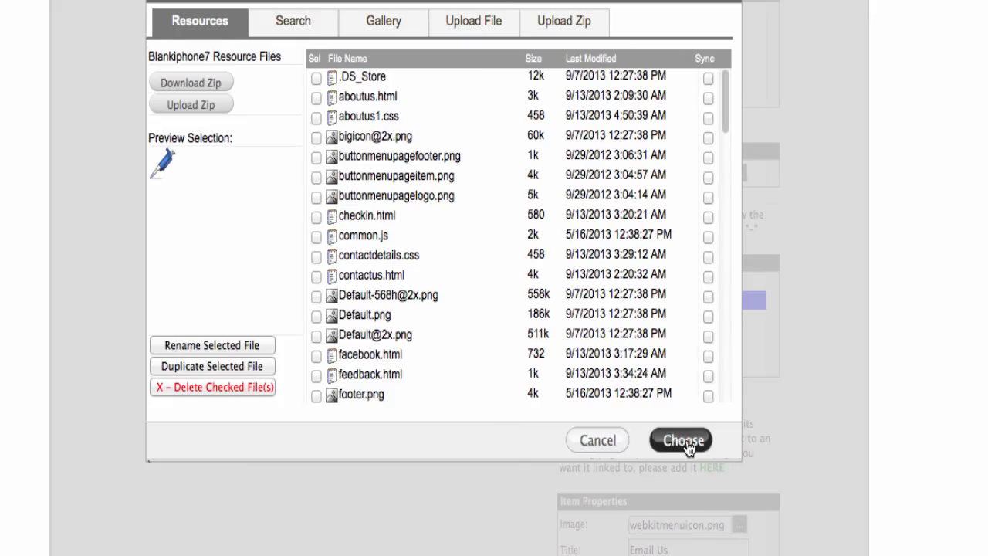
{"action": "left_click", "coordinate": [683, 440]}
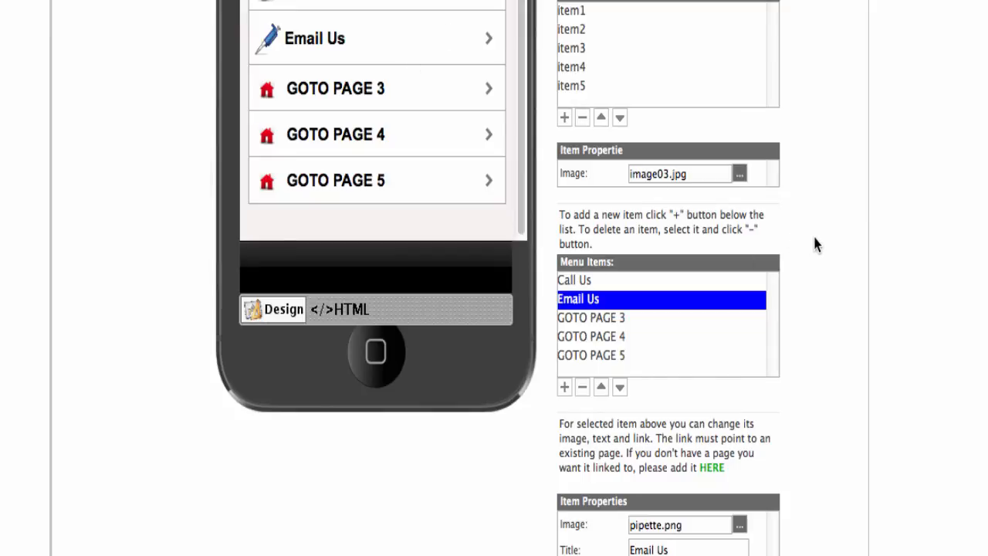
{"action": "scroll", "coordinate": [815, 238], "scroll_direction": "down", "scroll_amount": 3}
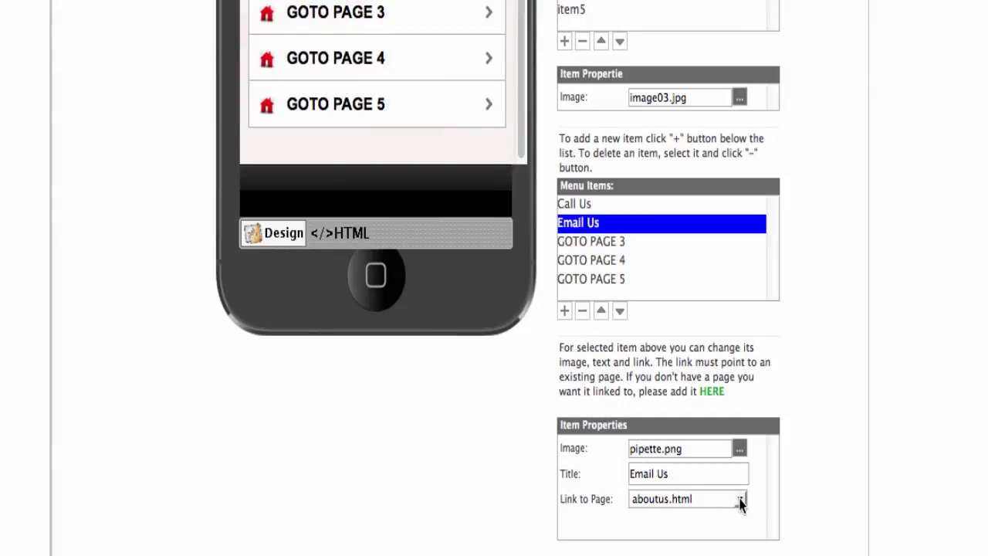
{"action": "left_click", "coordinate": [739, 500]}
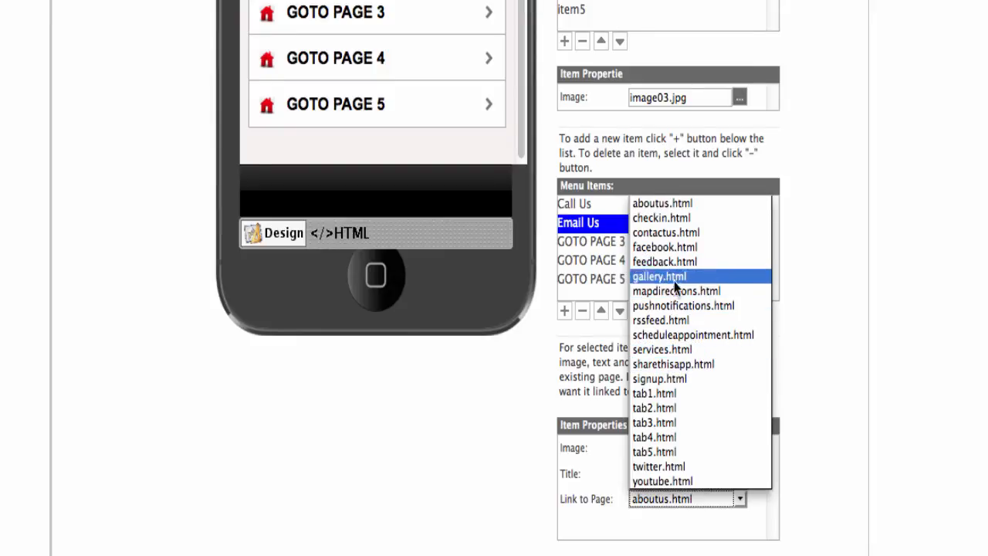
{"action": "left_click", "coordinate": [819, 366]}
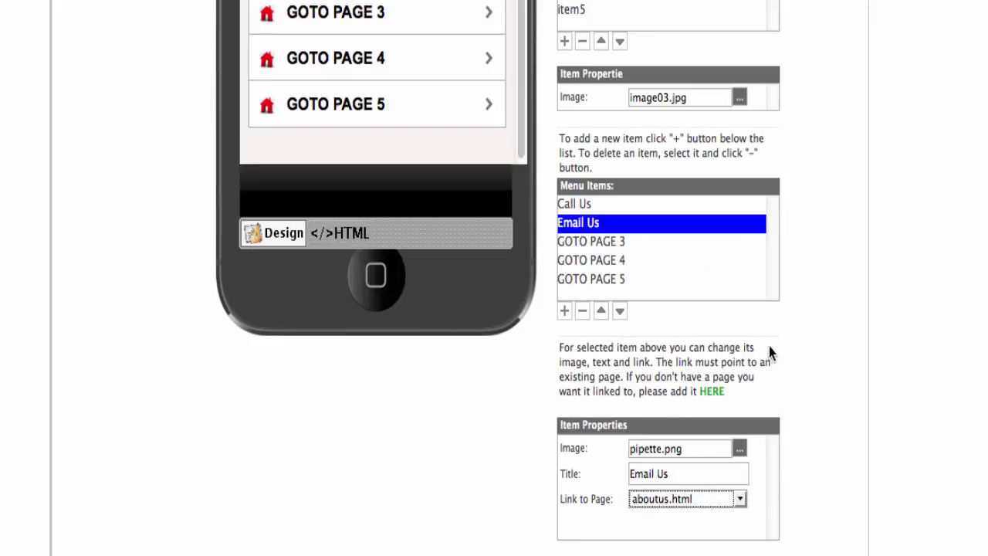
{"action": "scroll", "coordinate": [789, 333], "scroll_direction": "up", "scroll_amount": 3}
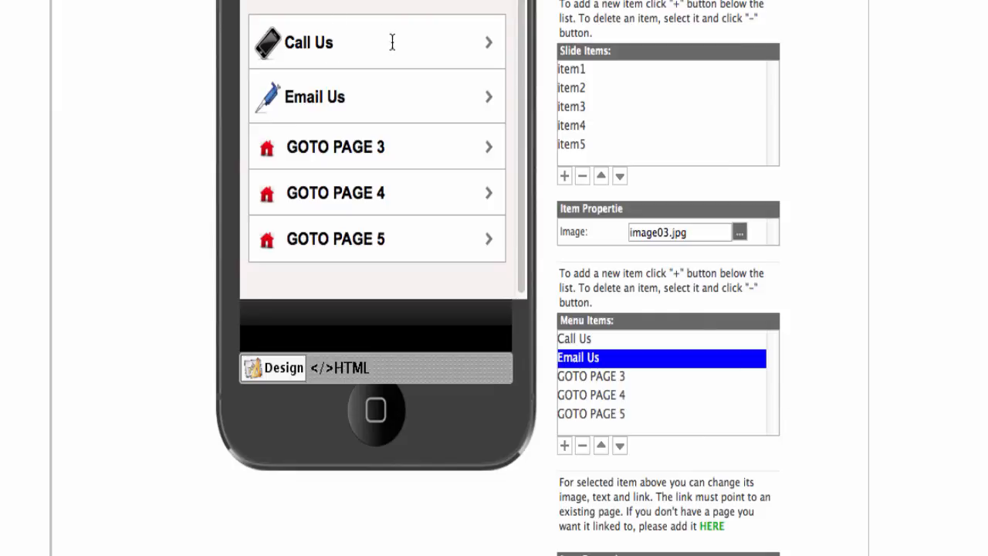
{"action": "scroll", "coordinate": [498, 278], "scroll_direction": "up", "scroll_amount": 3}
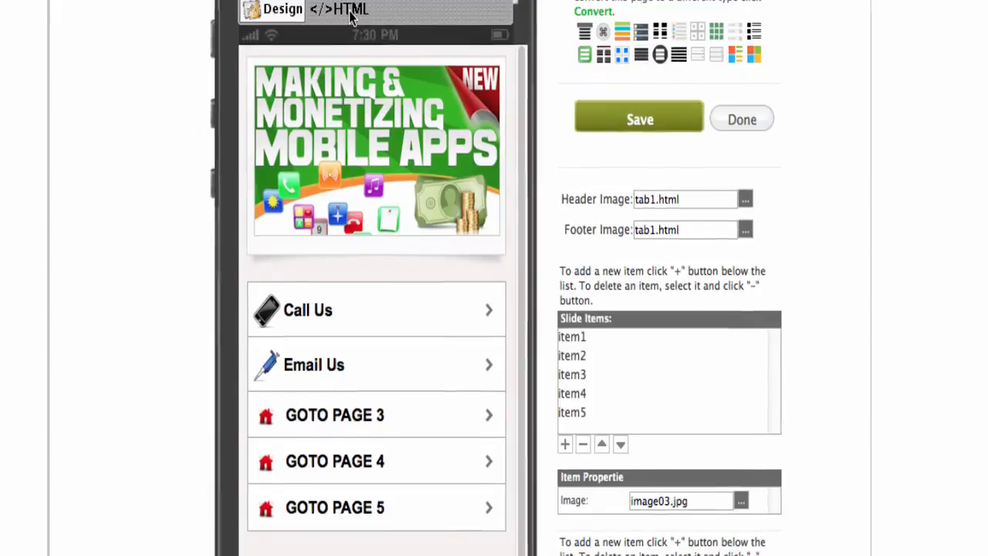
In the HTML source, erase the aboutus.html target from the Email Us link.
{"action": "left_click", "coordinate": [351, 16]}
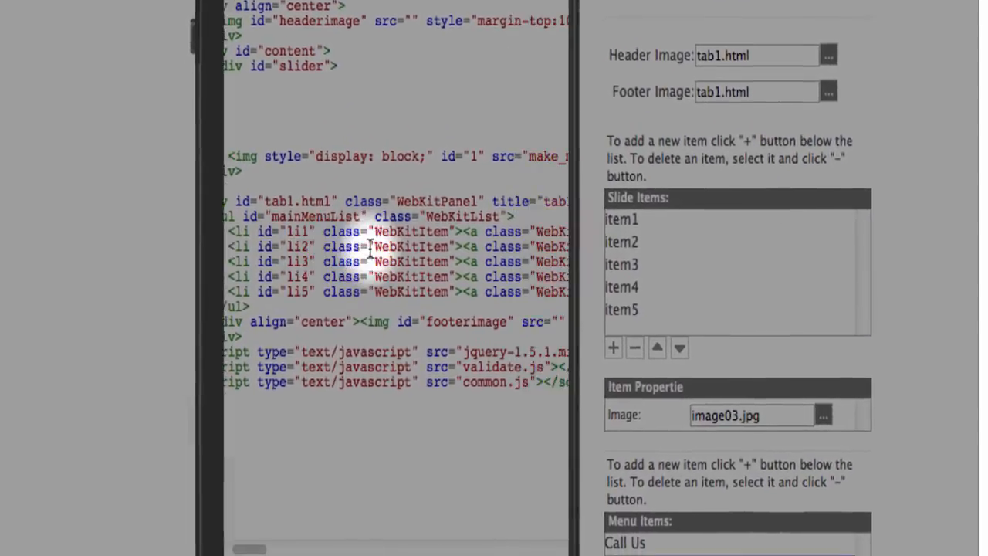
{"action": "scroll", "coordinate": [370, 236], "scroll_direction": "right", "scroll_amount": 5}
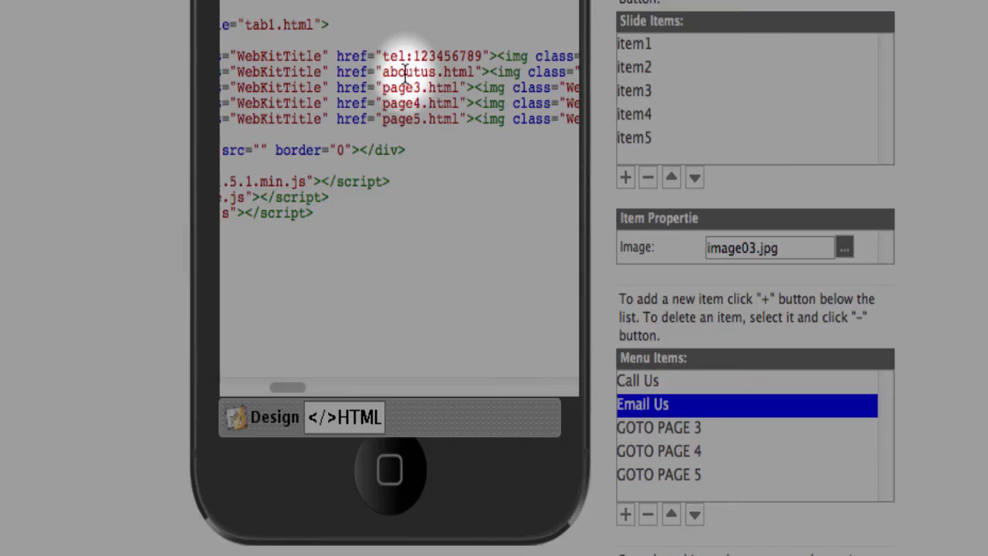
{"action": "left_click", "coordinate": [405, 72]}
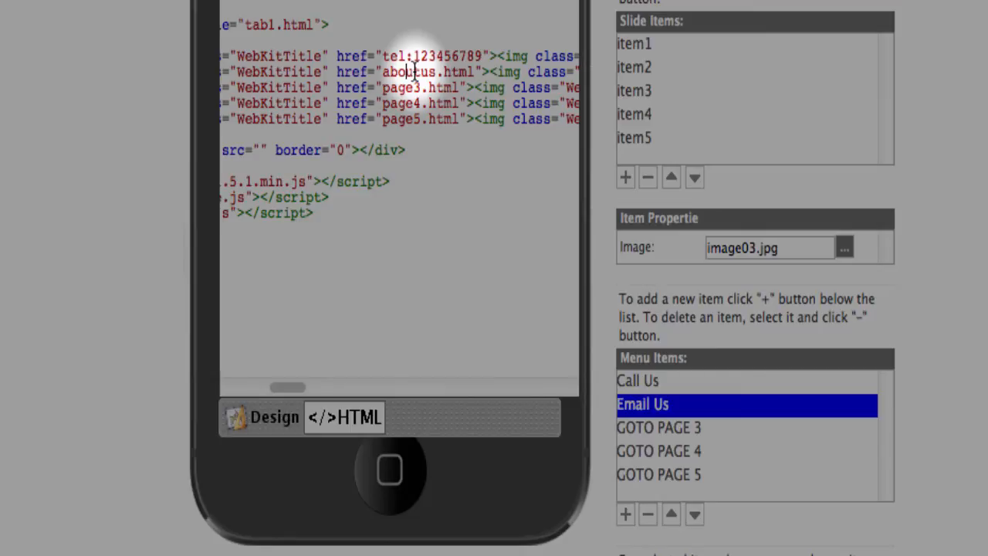
{"action": "left_click", "coordinate": [474, 72]}
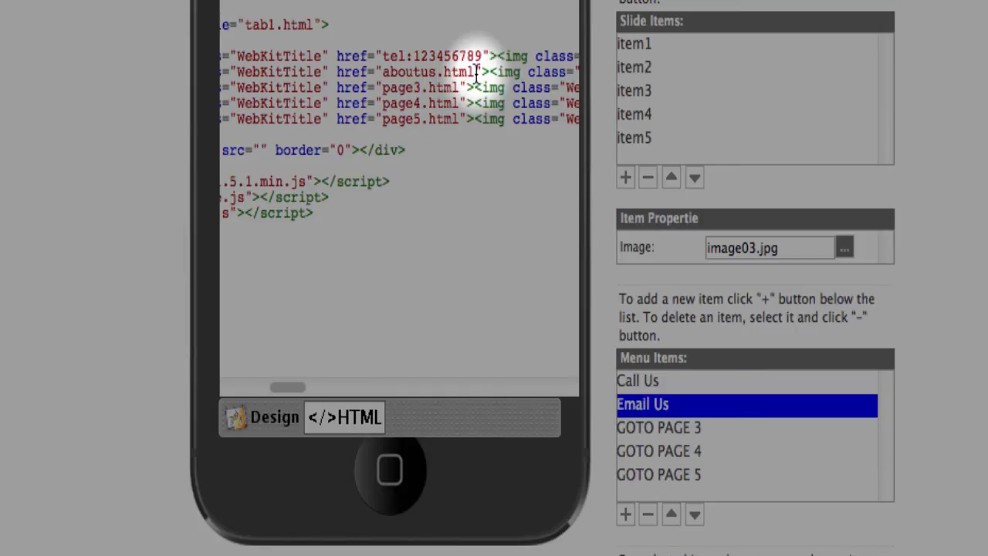
{"action": "key", "text": "BackSpace"}
{"action": "key", "text": "BackSpace"}
{"action": "key", "text": "BackSpace"}
{"action": "key", "text": "BackSpace"}
{"action": "key", "text": "BackSpace"}
{"action": "key", "text": "BackSpace"}
{"action": "key", "text": "BackSpace"}
{"action": "key", "text": "BackSpace"}
{"action": "key", "text": "BackSpace"}
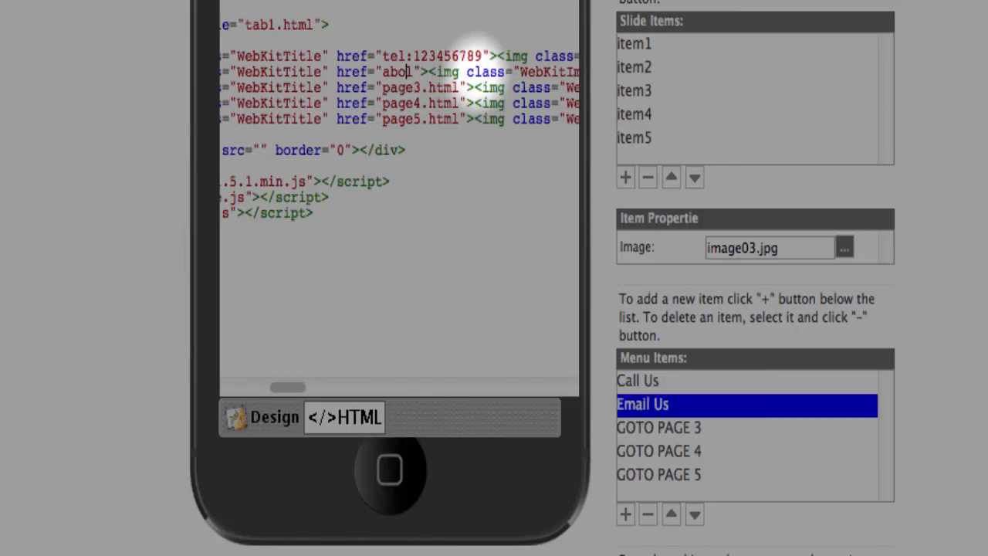
{"action": "key", "text": "BackSpace"}
{"action": "key", "text": "BackSpace"}
{"action": "key", "text": "BackSpace"}
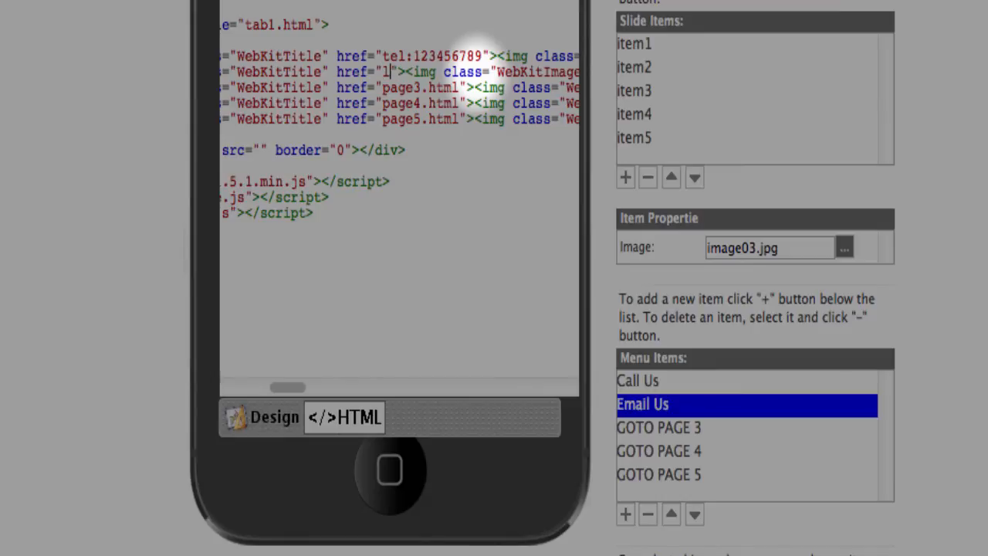
{"action": "key", "text": "BackSpace"}
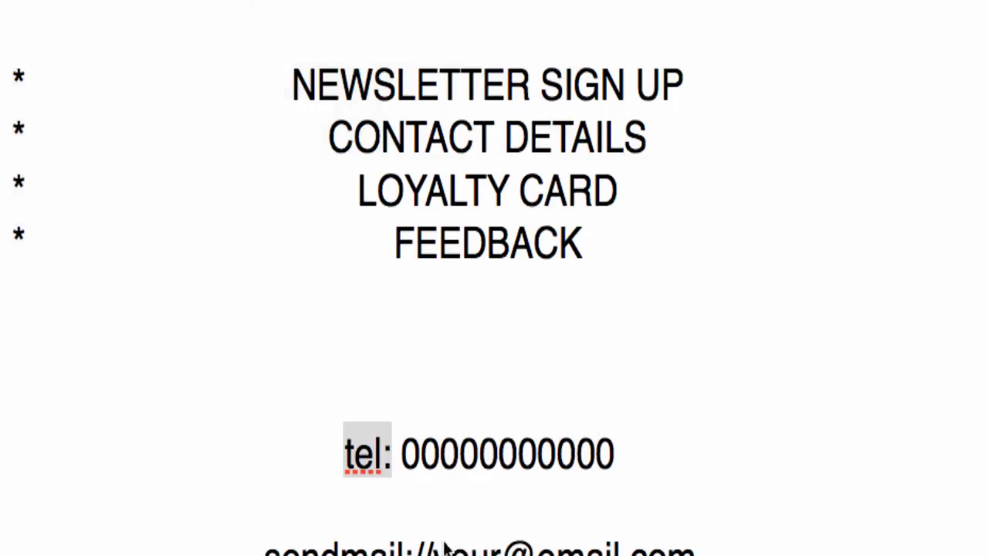
Select and copy the sendmail:// address line from the TextEdit notes.
{"action": "left_click", "coordinate": [283, 544]}
{"action": "scroll", "coordinate": [409, 544], "scroll_direction": "down", "scroll_amount": 2}
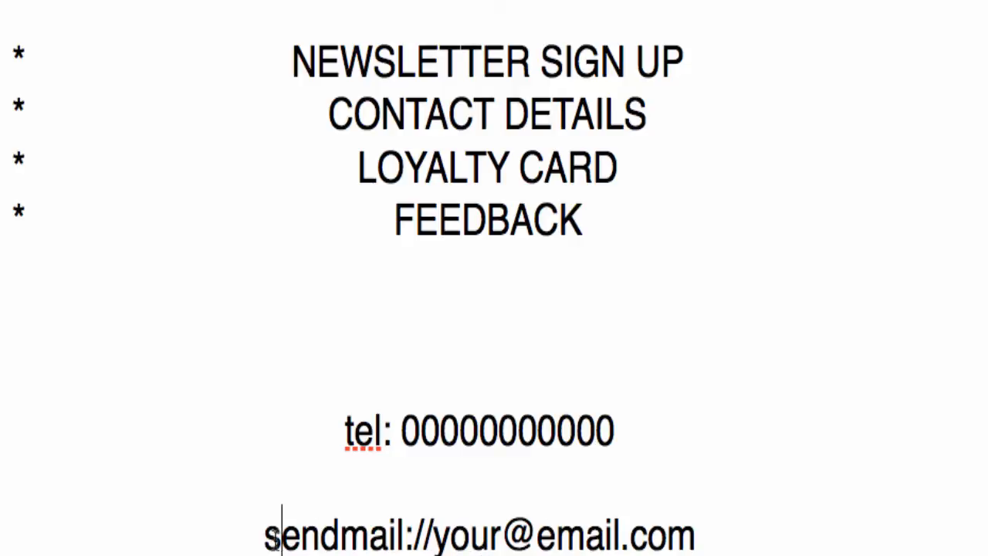
{"action": "left_click_drag", "start_coordinate": [265, 532], "coordinate": [694, 538]}
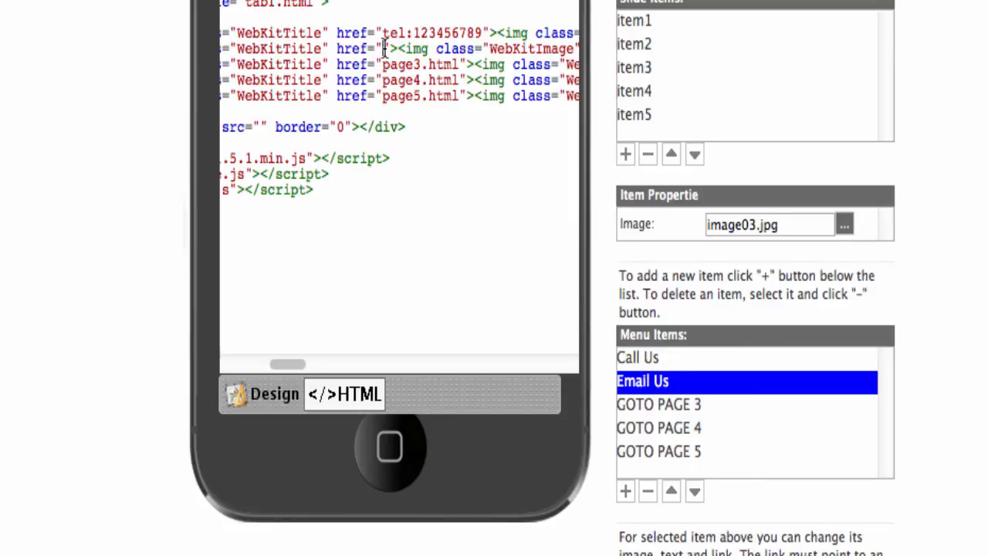
Paste the sendmail:// address into the Email Us href and return to the design preview.
{"action": "key", "text": "super+v"}
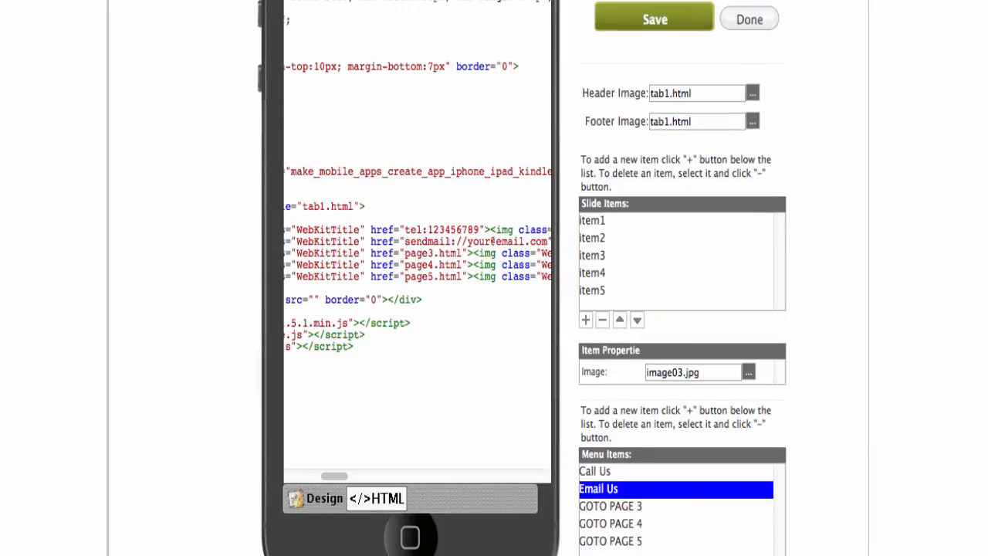
{"action": "left_click", "coordinate": [316, 499]}
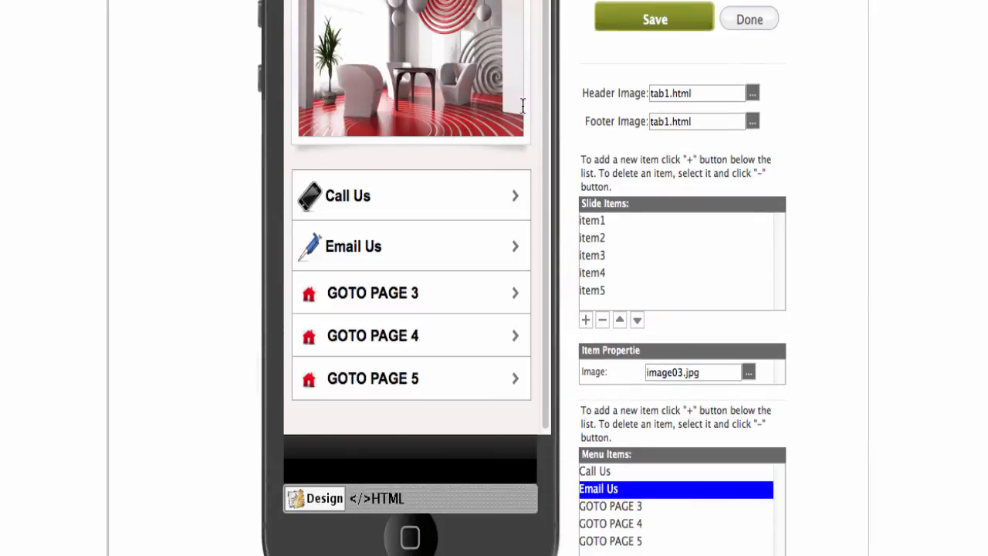
Retitle GOTO PAGE 3 to Schedule Appointment and link it to scheduleappointment.html.
{"action": "scroll", "coordinate": [536, 102], "scroll_direction": "down", "scroll_amount": 1}
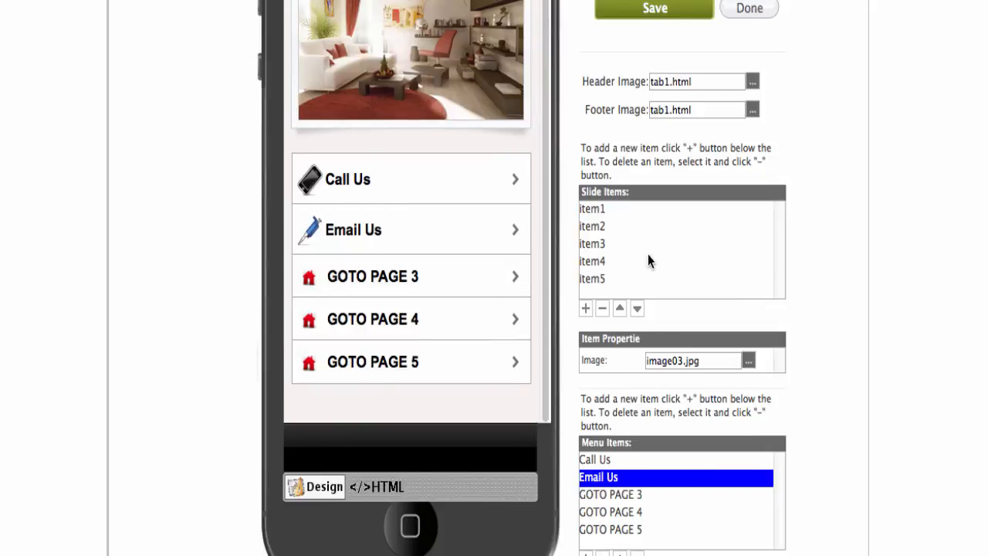
{"action": "left_click", "coordinate": [638, 496]}
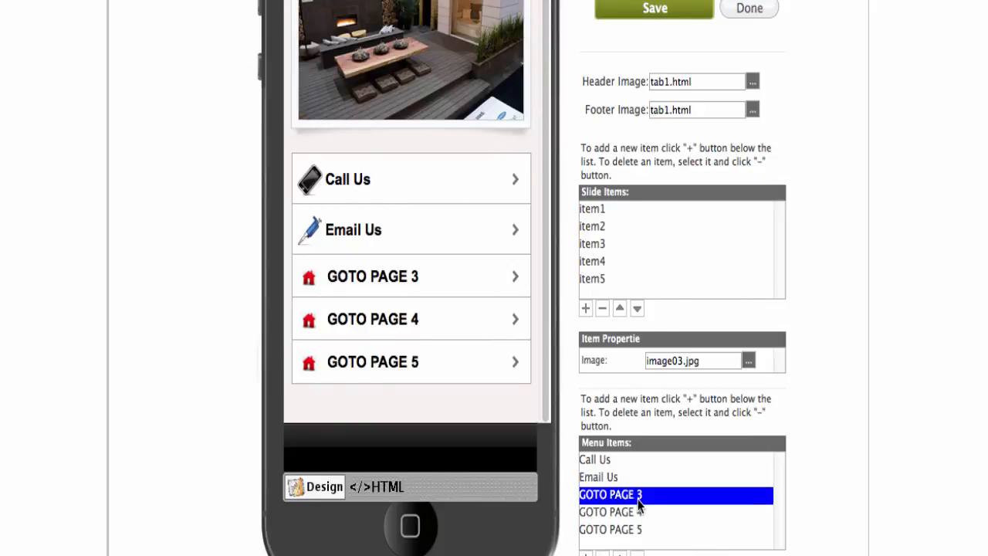
{"action": "scroll", "coordinate": [665, 551], "scroll_direction": "down", "scroll_amount": 3}
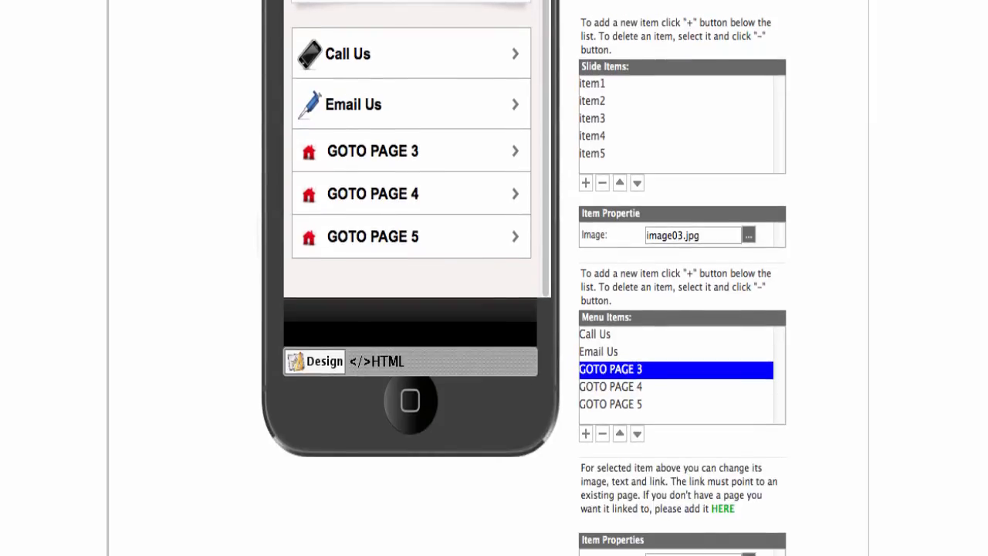
{"action": "scroll", "coordinate": [584, 520], "scroll_direction": "down", "scroll_amount": 2}
{"action": "type", "text": "Schedule Appointment"}
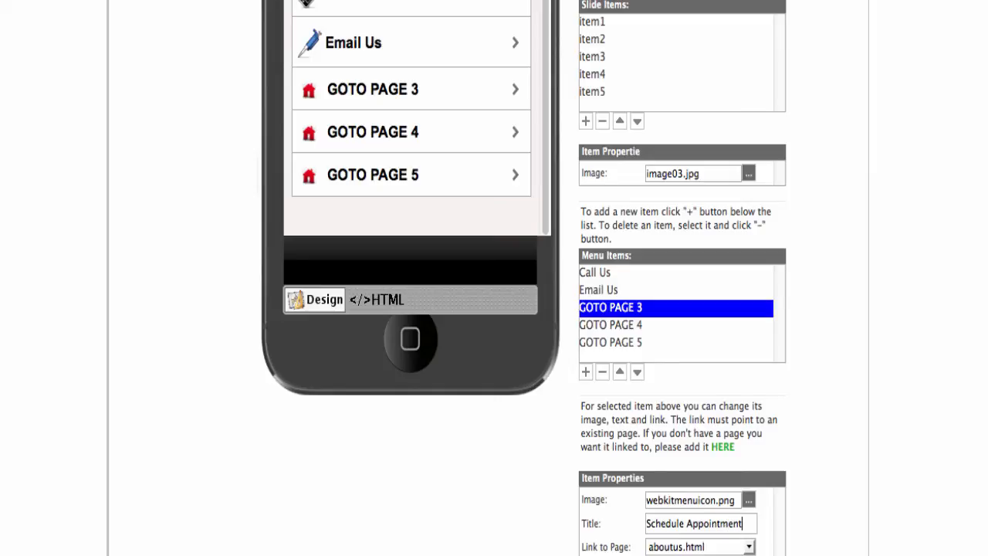
{"action": "left_click", "coordinate": [749, 547]}
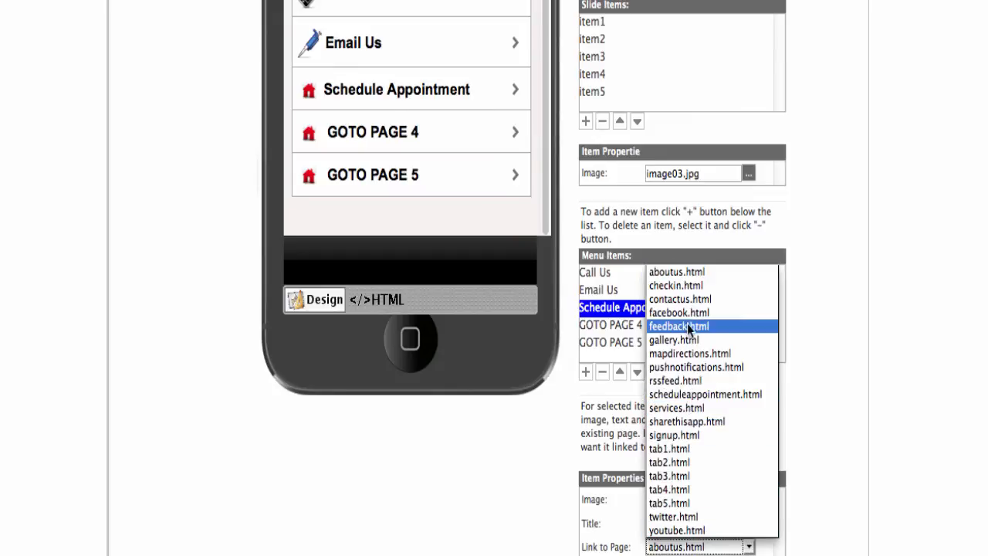
{"action": "left_click", "coordinate": [721, 394]}
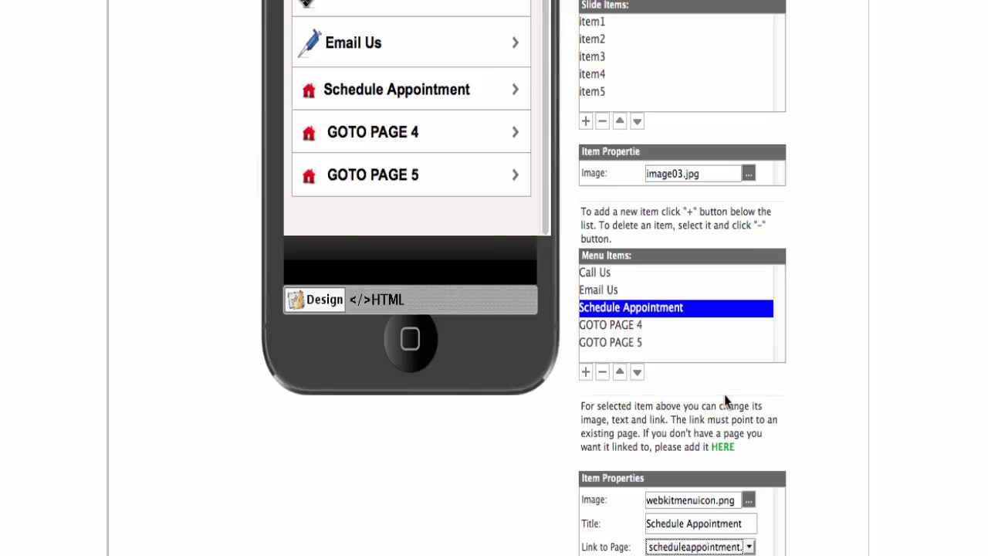
{"action": "left_click", "coordinate": [625, 323]}
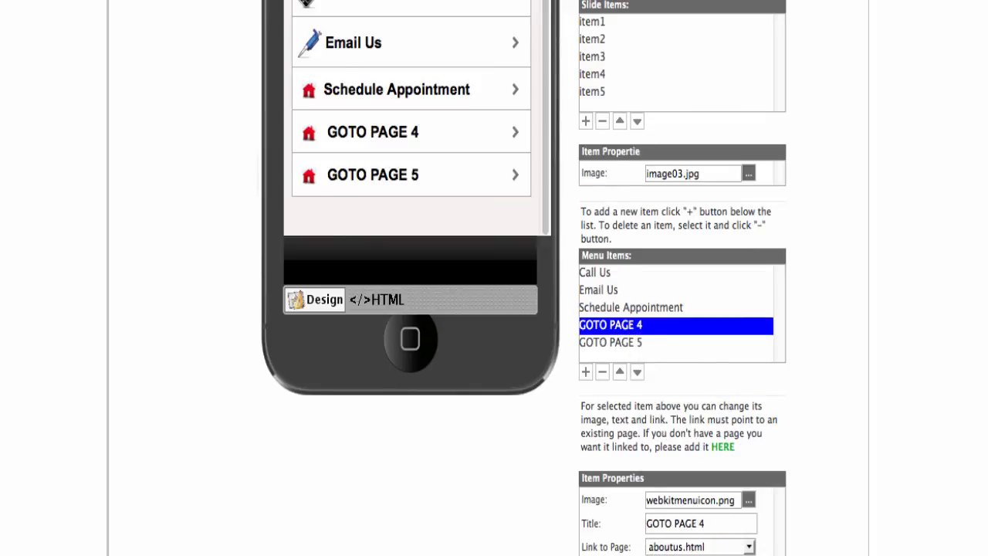
{"action": "scroll", "coordinate": [494, 278], "scroll_direction": "up", "scroll_amount": 5}
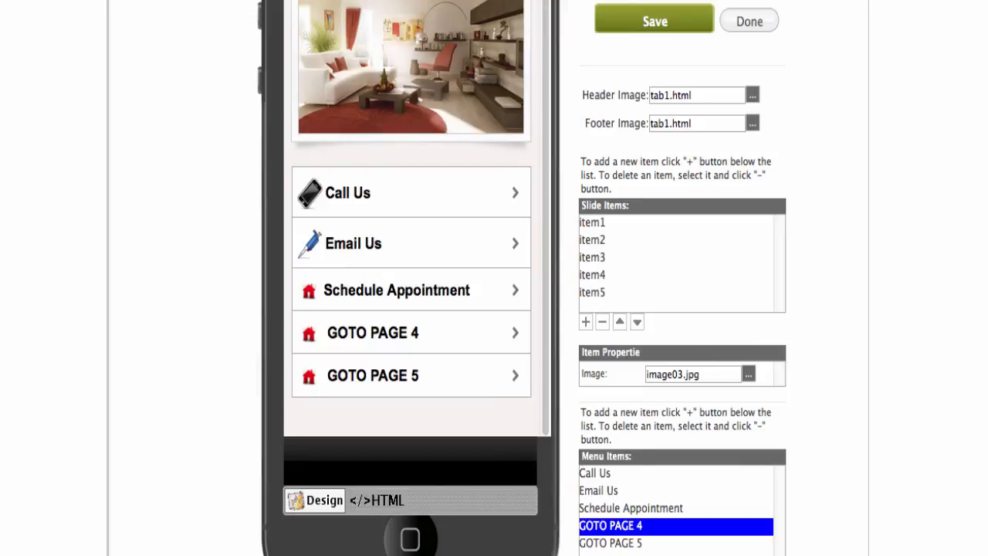
Give the Schedule Appointment item the gallery calendar icon, added to resources as 44.png.
{"action": "scroll", "coordinate": [655, 446], "scroll_direction": "down", "scroll_amount": 6}
{"action": "left_click", "coordinate": [746, 462]}
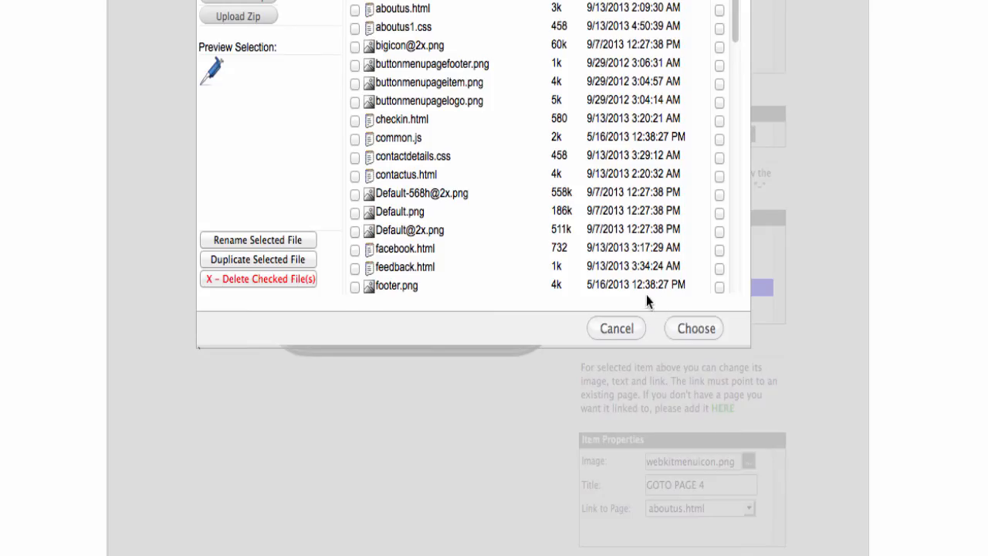
{"action": "left_click", "coordinate": [615, 452]}
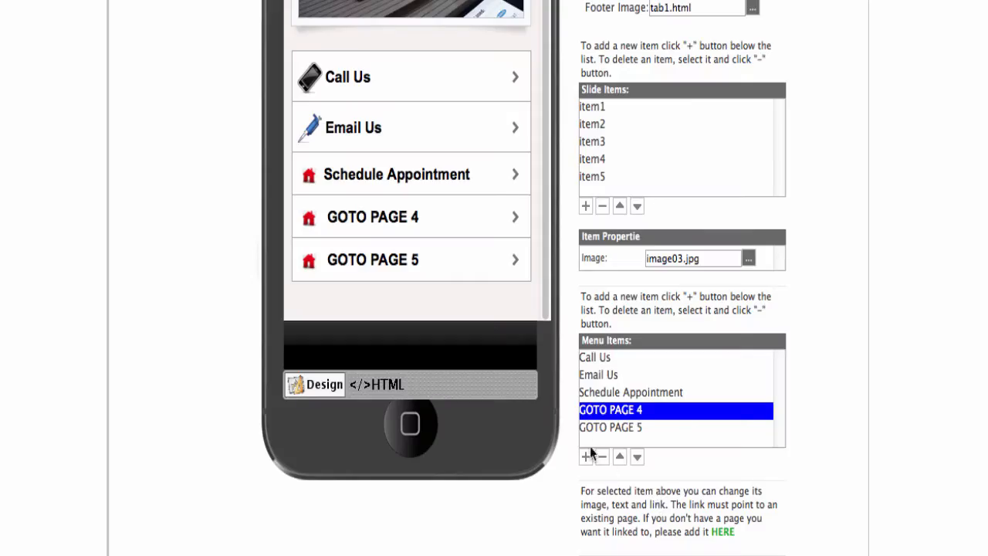
{"action": "left_click", "coordinate": [658, 394]}
{"action": "scroll", "coordinate": [750, 502], "scroll_direction": "down", "scroll_amount": 2}
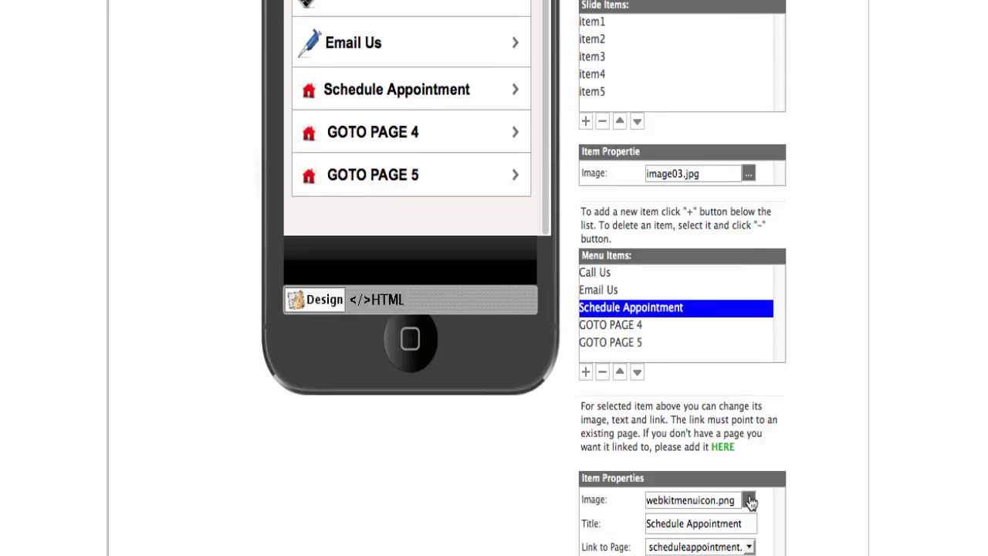
{"action": "left_click", "coordinate": [749, 499]}
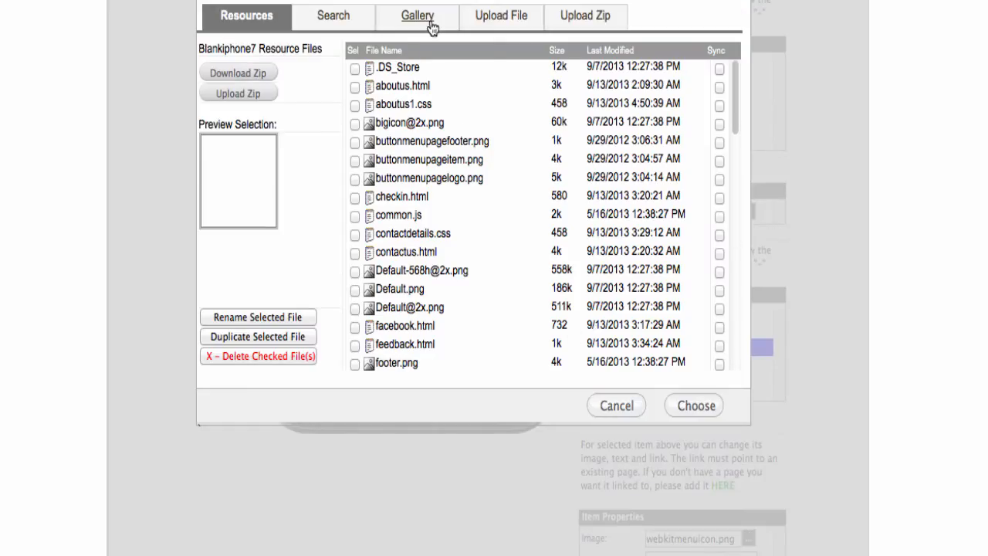
{"action": "left_click", "coordinate": [413, 16]}
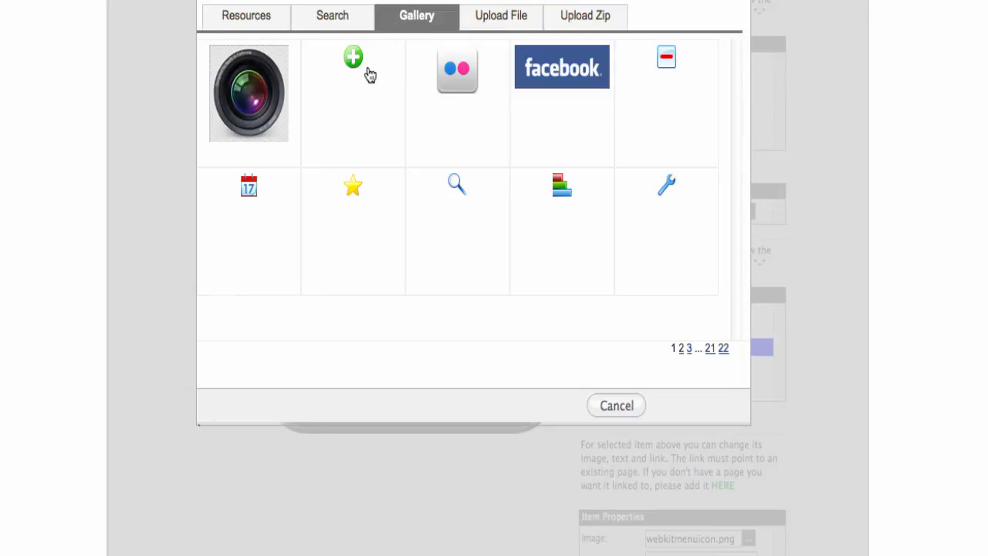
{"action": "left_click", "coordinate": [250, 193]}
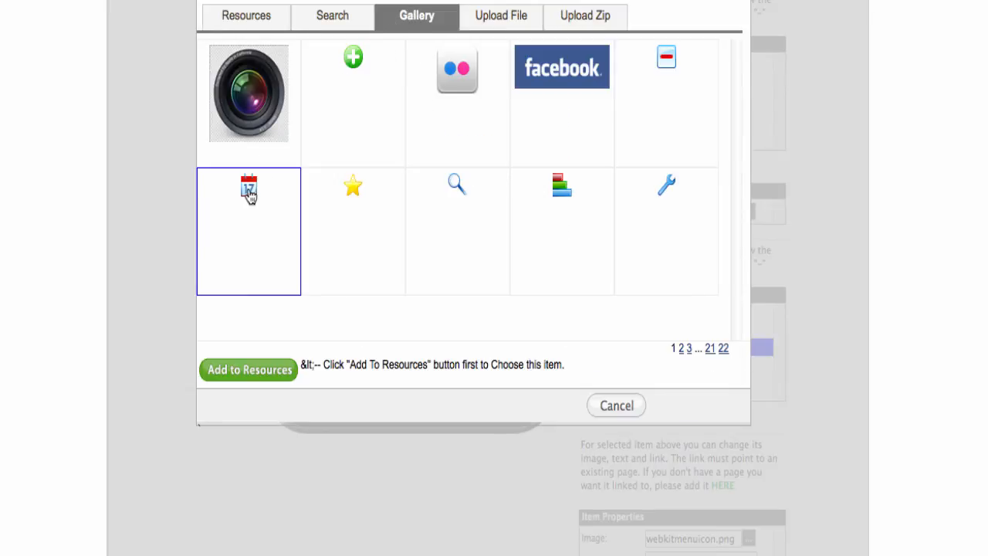
{"action": "left_click", "coordinate": [254, 373]}
{"action": "left_click", "coordinate": [699, 406]}
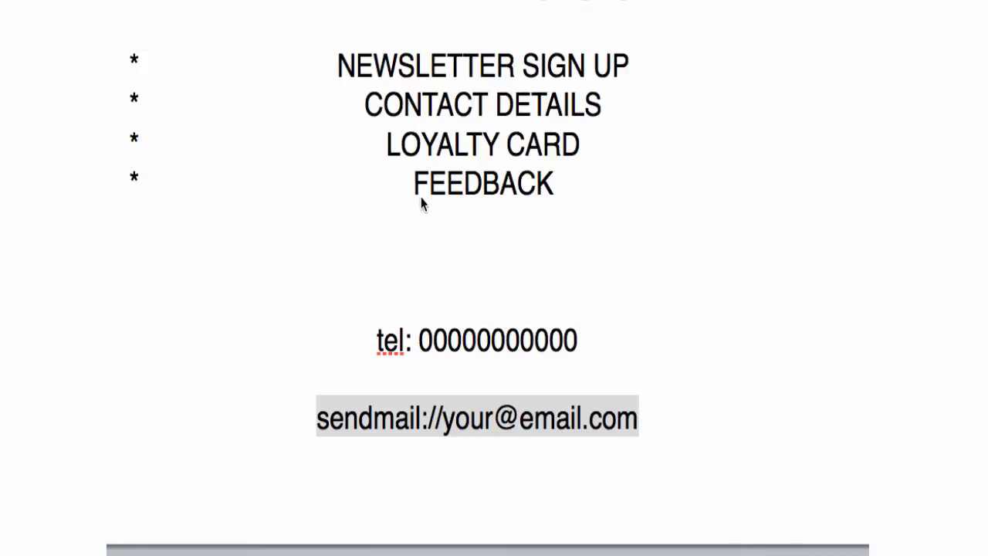
{"action": "scroll", "coordinate": [490, 97], "scroll_direction": "up", "scroll_amount": 2}
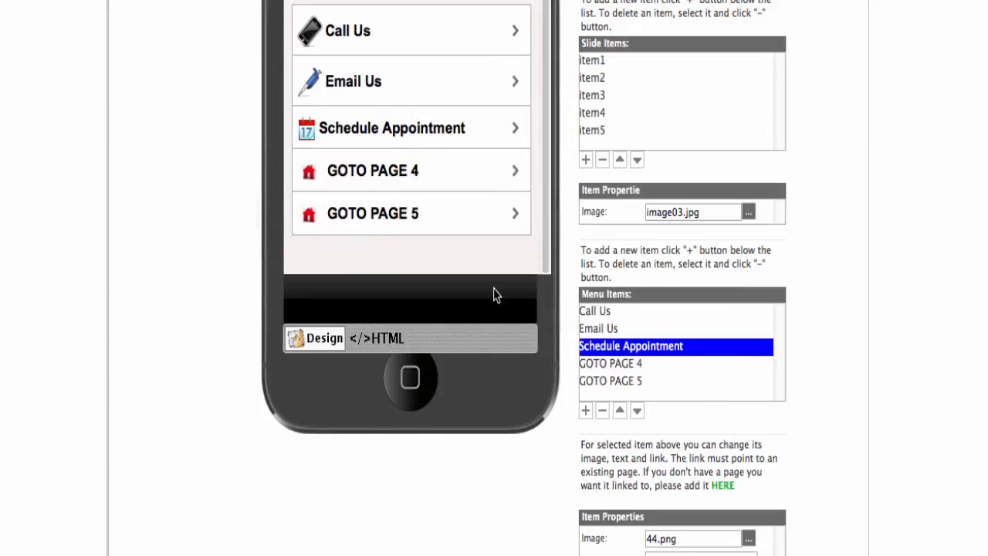
Rename the GOTO PAGE 4 menu item to Directions and link it to mapdirections.html.
{"action": "left_click", "coordinate": [629, 367]}
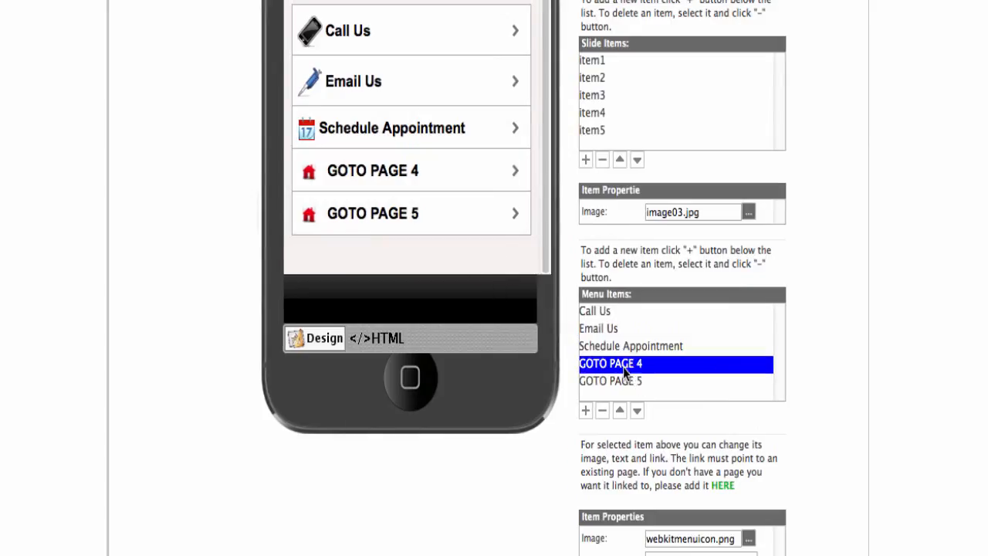
{"action": "scroll", "coordinate": [558, 501], "scroll_direction": "down", "scroll_amount": 1}
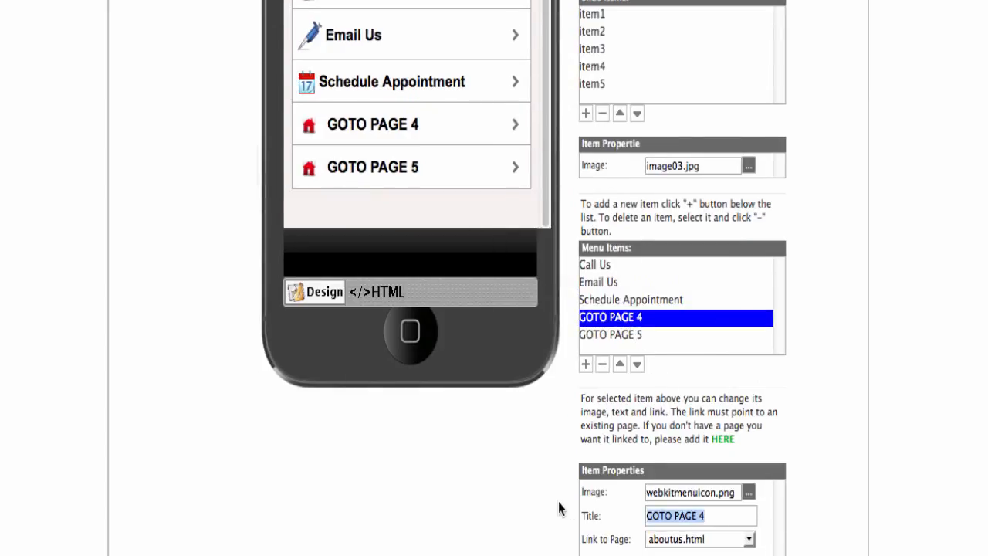
{"action": "type", "text": "D"}
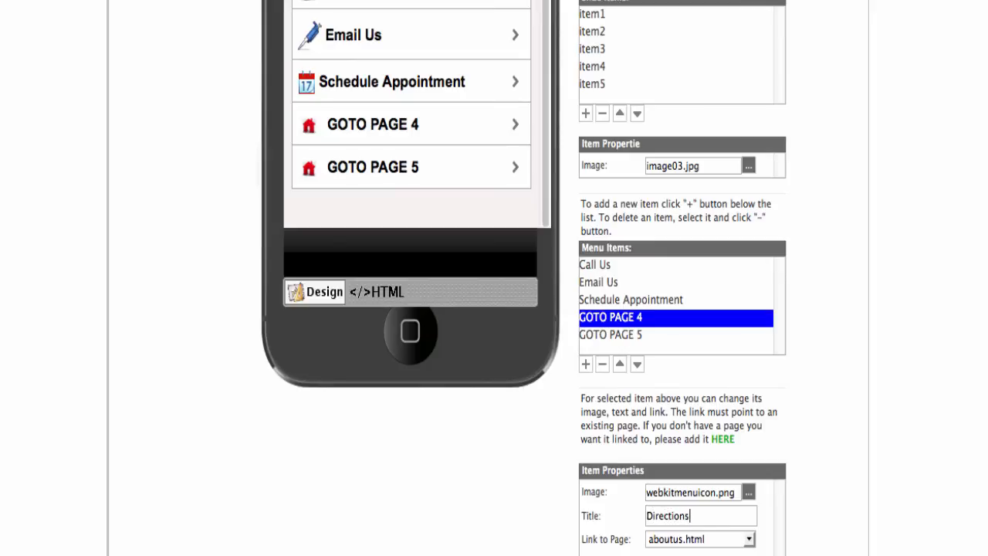
{"action": "type", "text": "irections"}
{"action": "left_click", "coordinate": [748, 539]}
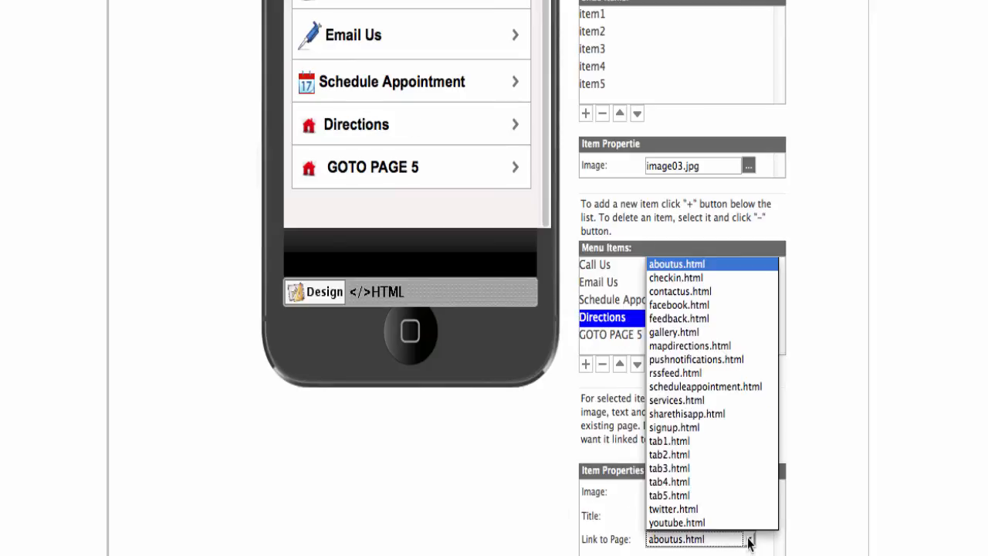
{"action": "left_click", "coordinate": [703, 348]}
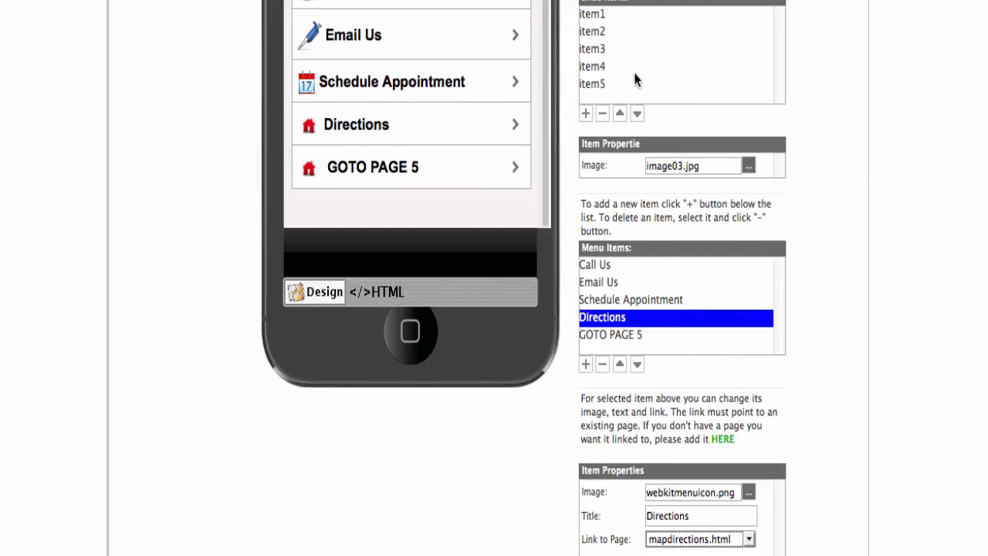
Add the gallery magnifier icon to resources and use it as the Directions image.
{"action": "left_click", "coordinate": [748, 492]}
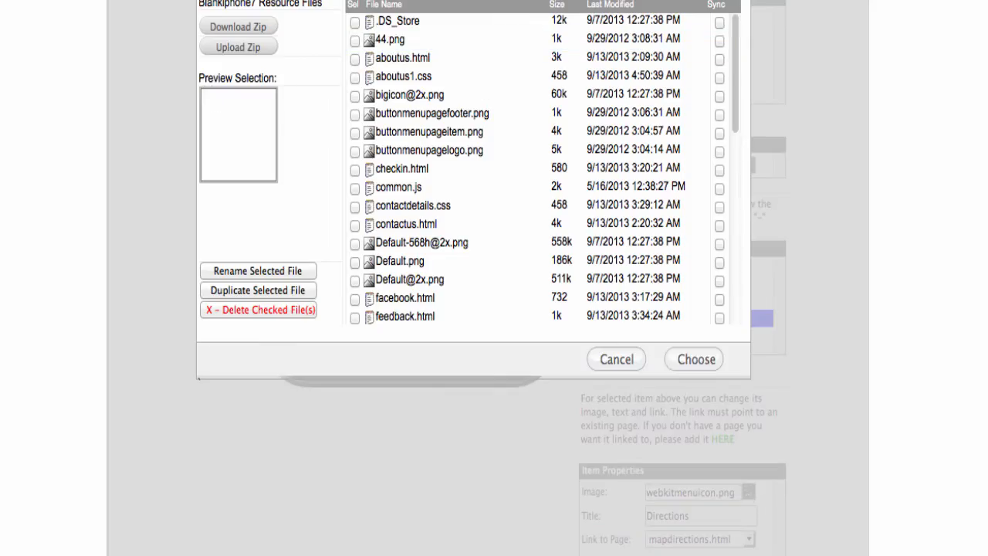
{"action": "scroll", "coordinate": [437, 34], "scroll_direction": "up", "scroll_amount": 1}
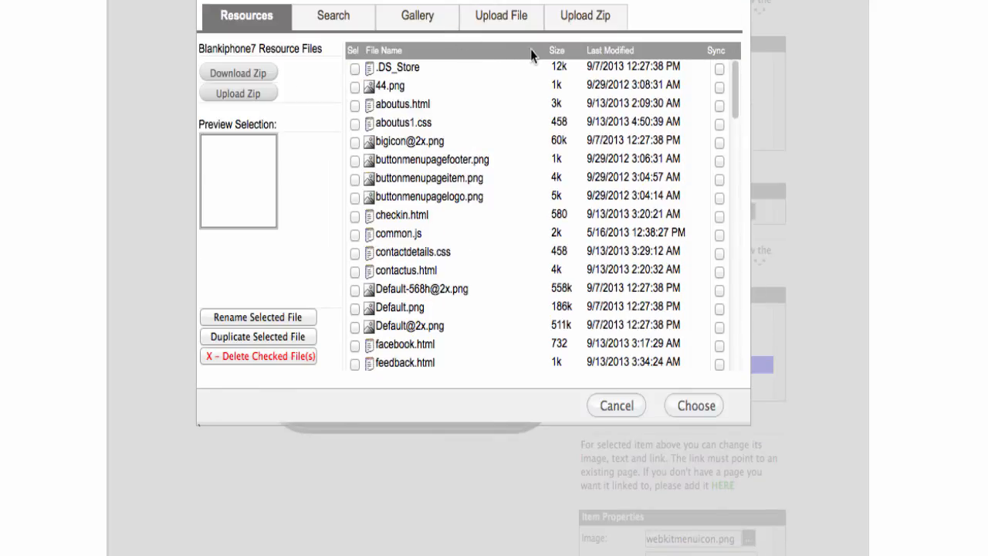
{"action": "left_click", "coordinate": [405, 17]}
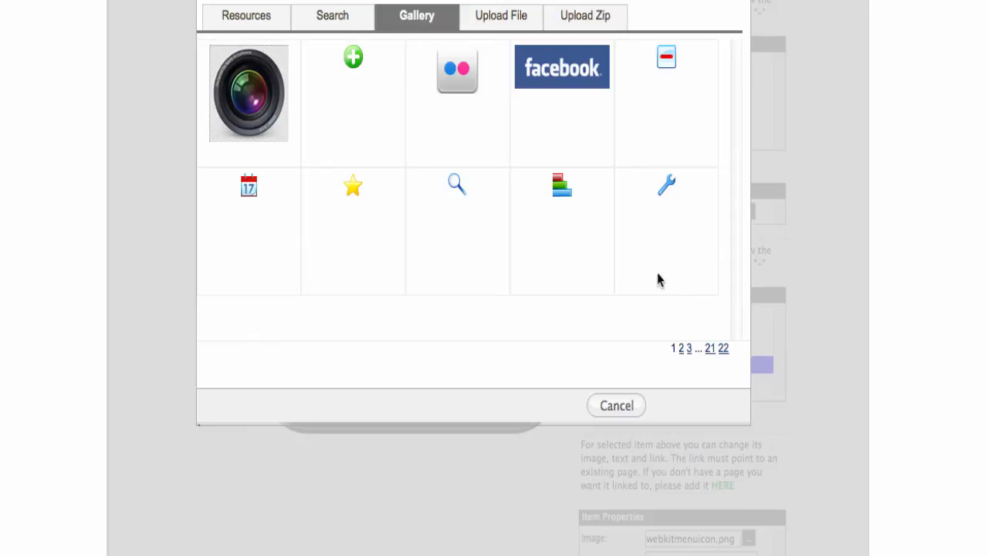
{"action": "left_click", "coordinate": [456, 187]}
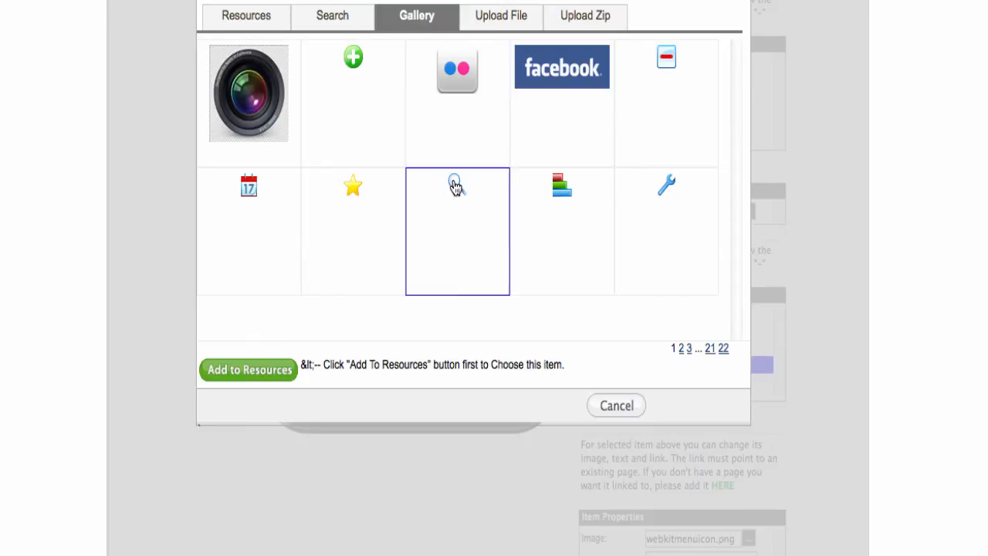
{"action": "left_click", "coordinate": [255, 372]}
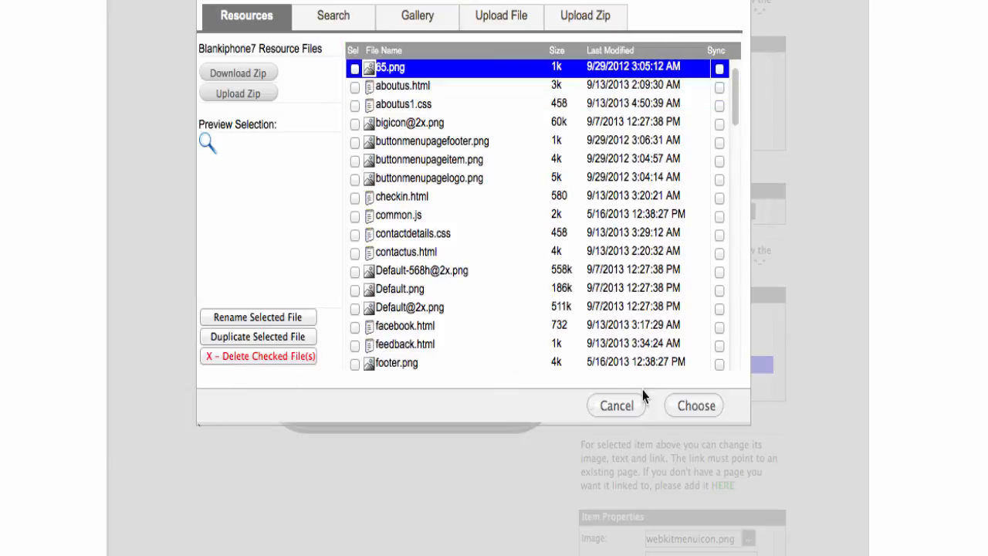
{"action": "left_click", "coordinate": [694, 406]}
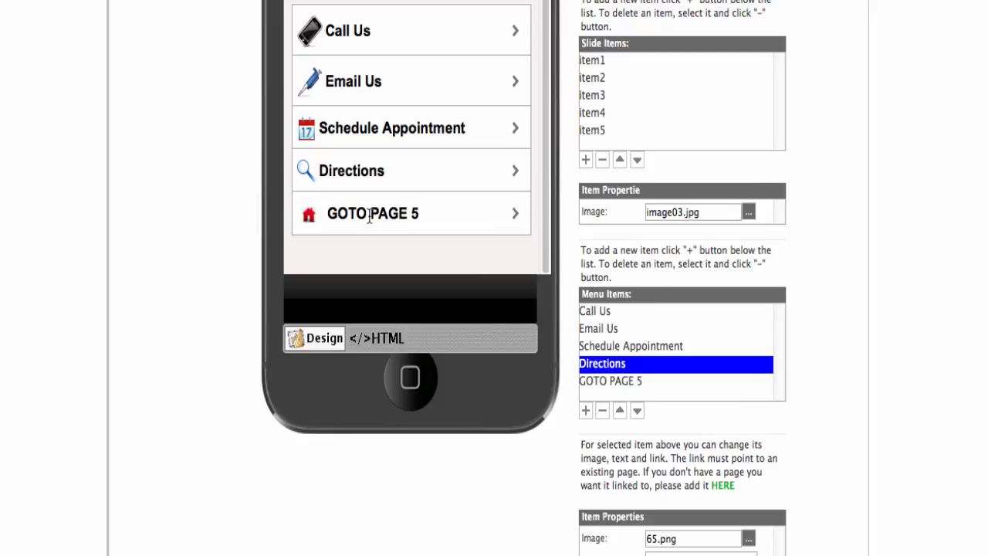
Delete the GOTO PAGE 5 menu item and save the home page.
{"action": "left_click", "coordinate": [614, 381]}
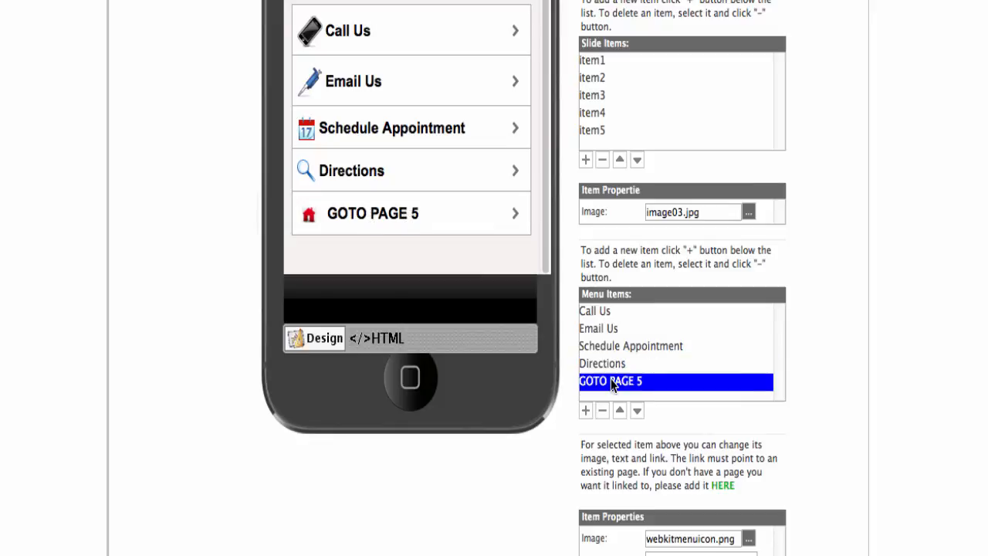
{"action": "left_click", "coordinate": [602, 411]}
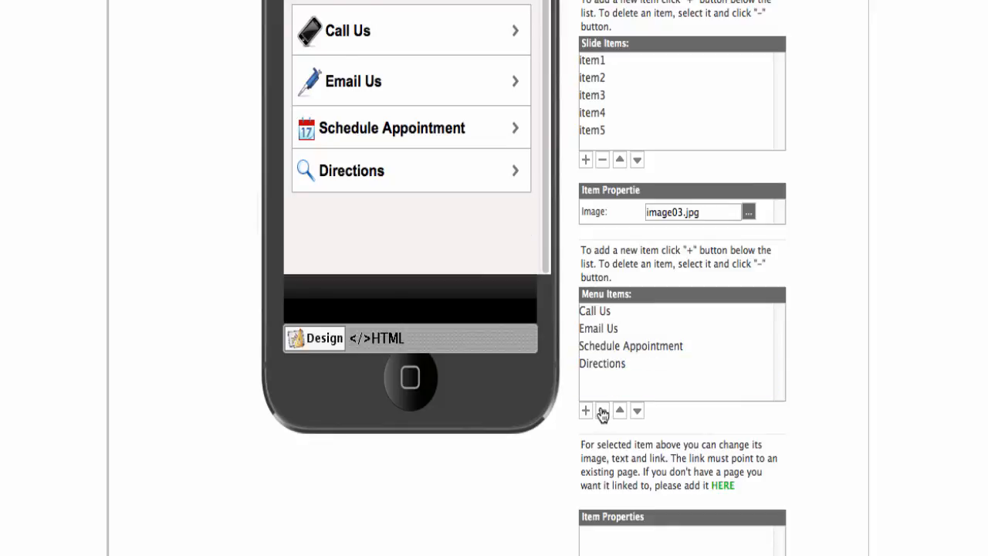
{"action": "scroll", "coordinate": [538, 195], "scroll_direction": "up", "scroll_amount": 1}
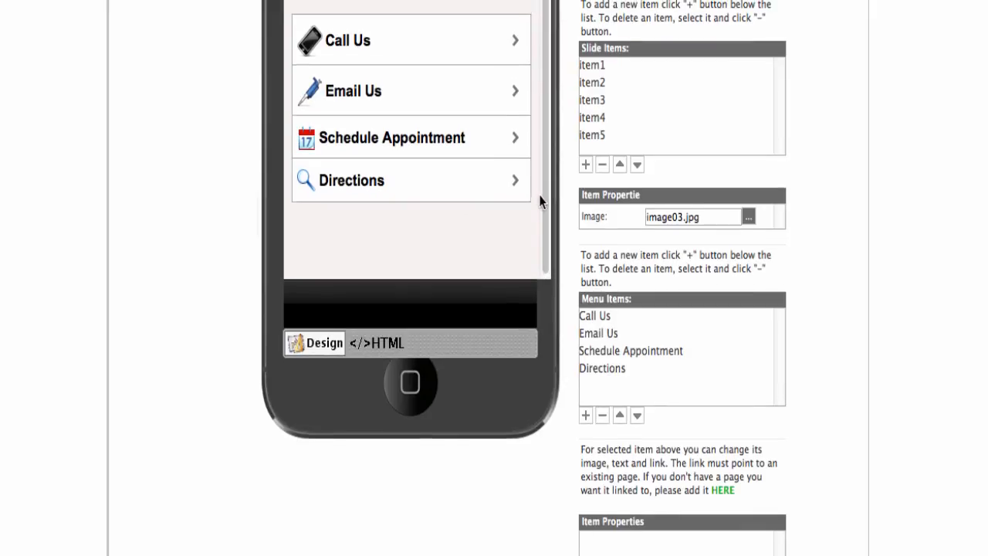
{"action": "scroll", "coordinate": [824, 151], "scroll_direction": "up", "scroll_amount": 5}
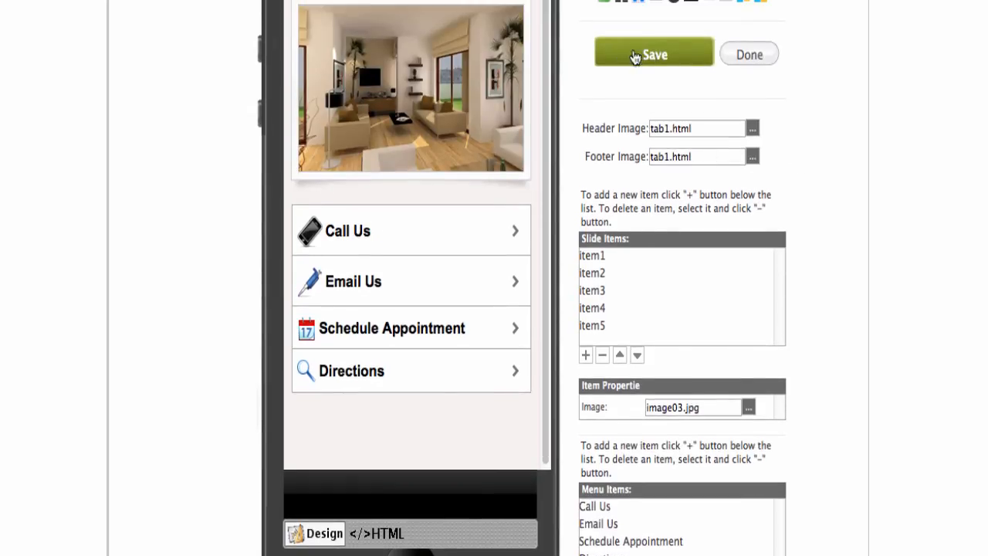
{"action": "left_click", "coordinate": [641, 51]}
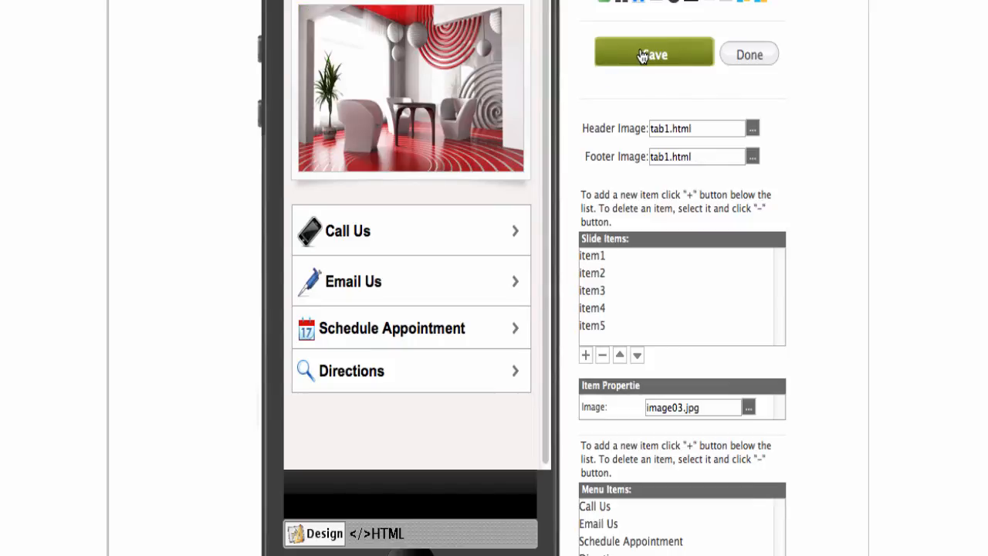
Leave the menu editor, preview the Home tab, and select tab1.html in the Pages list.
{"action": "left_click", "coordinate": [735, 60]}
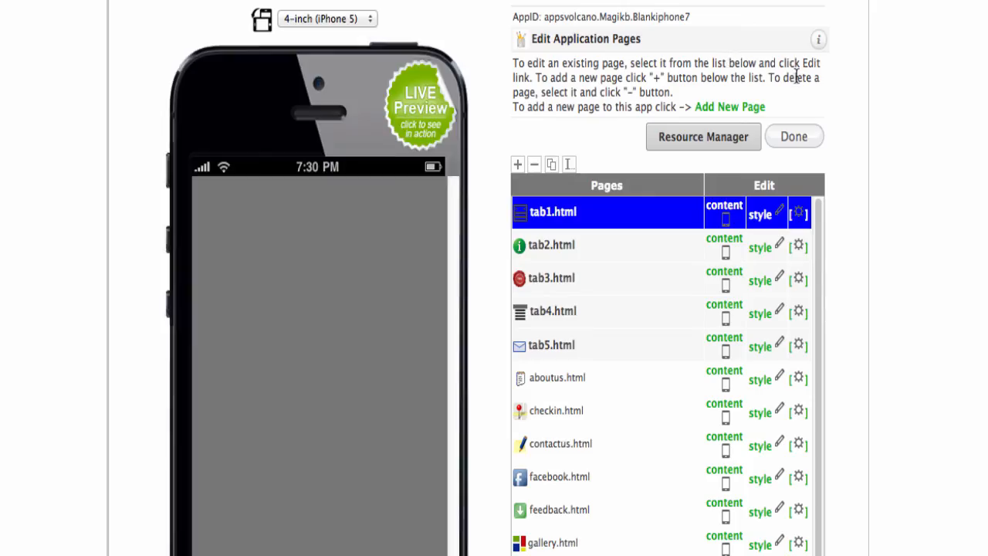
{"action": "scroll", "coordinate": [800, 83], "scroll_direction": "down", "scroll_amount": 3}
{"action": "scroll", "coordinate": [801, 83], "scroll_direction": "down", "scroll_amount": 2}
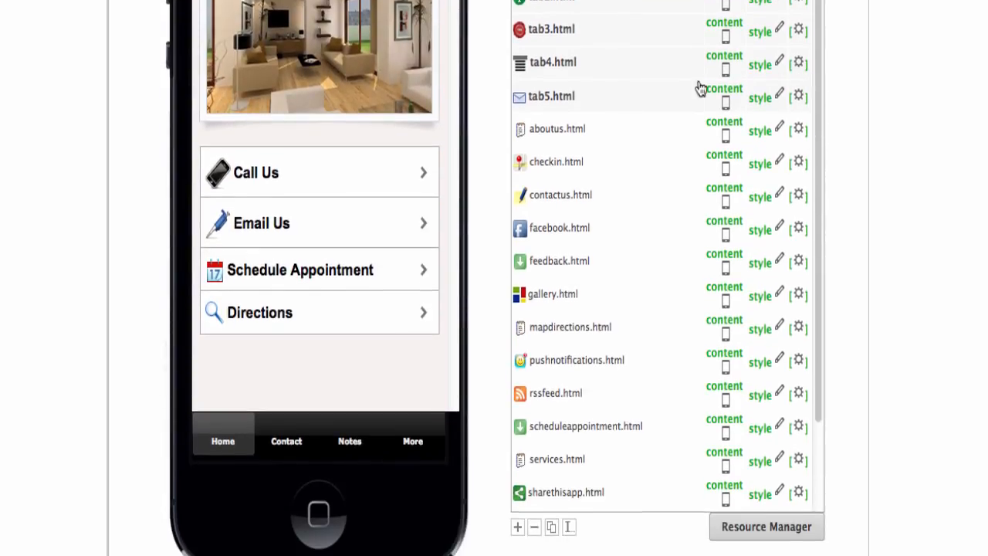
{"action": "left_click", "coordinate": [212, 452]}
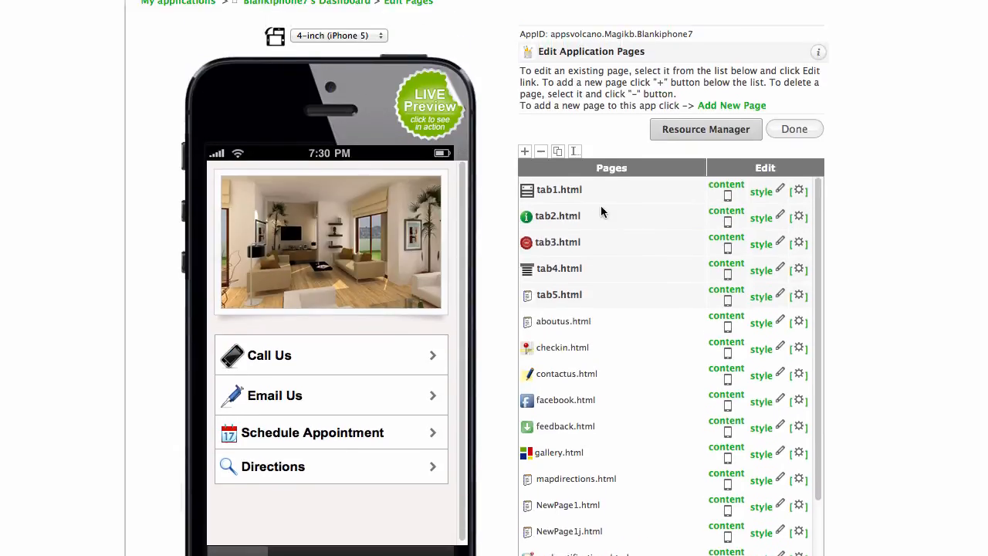
{"action": "left_click", "coordinate": [552, 199]}
{"action": "scroll", "coordinate": [514, 118], "scroll_direction": "down", "scroll_amount": 4}
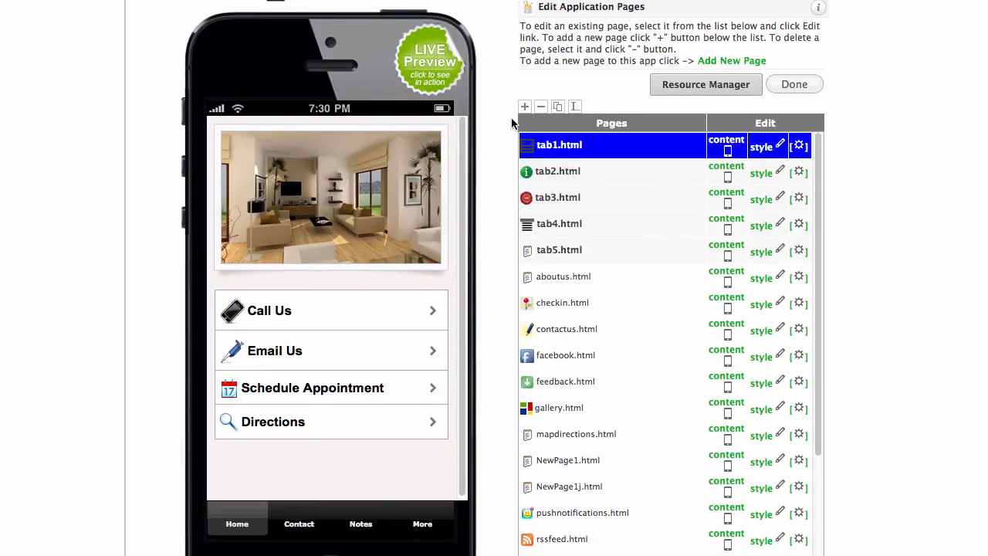
{"action": "scroll", "coordinate": [513, 123], "scroll_direction": "up", "scroll_amount": 2}
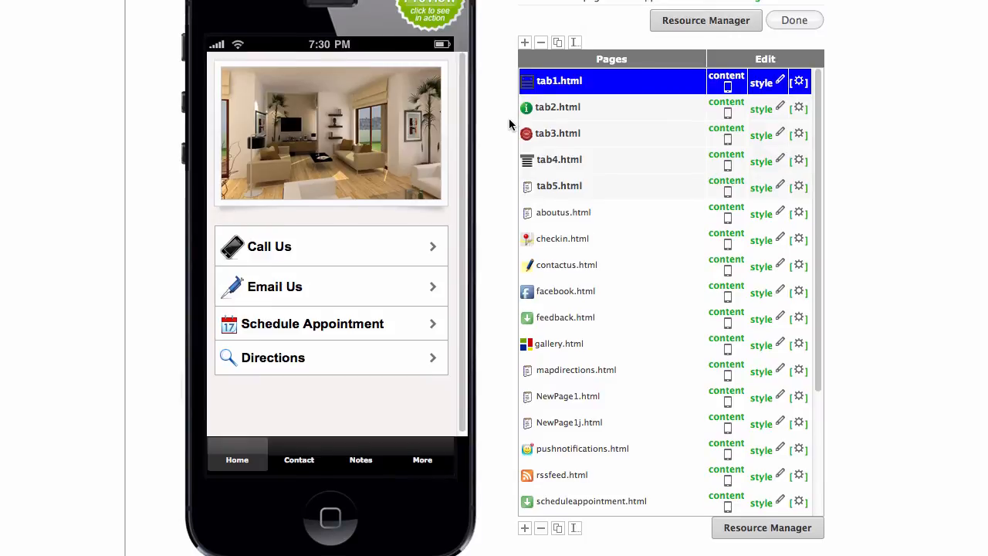
Convert tab1.html from a slideshow menu page into a Blank HTML page.
{"action": "left_click", "coordinate": [726, 89]}
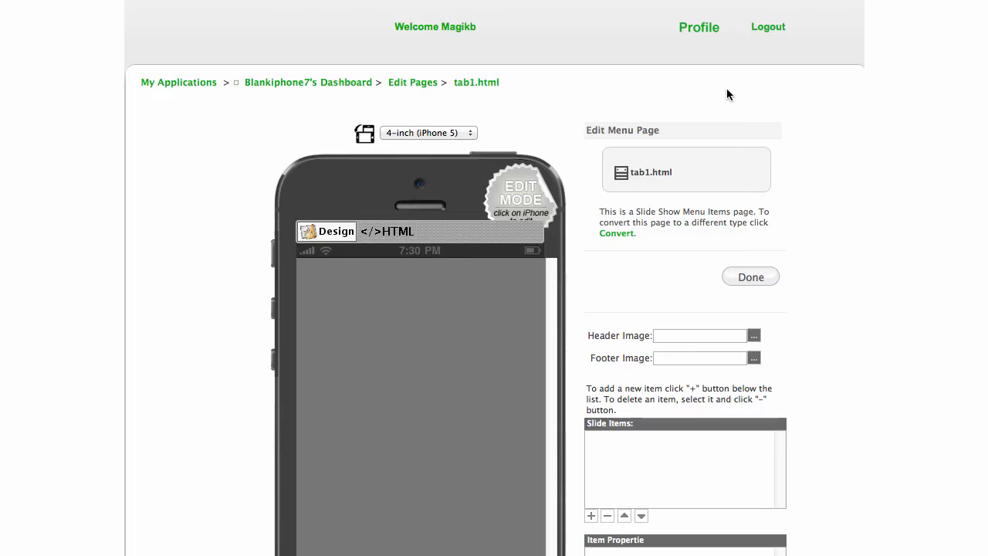
{"action": "scroll", "coordinate": [789, 125], "scroll_direction": "down", "scroll_amount": 3}
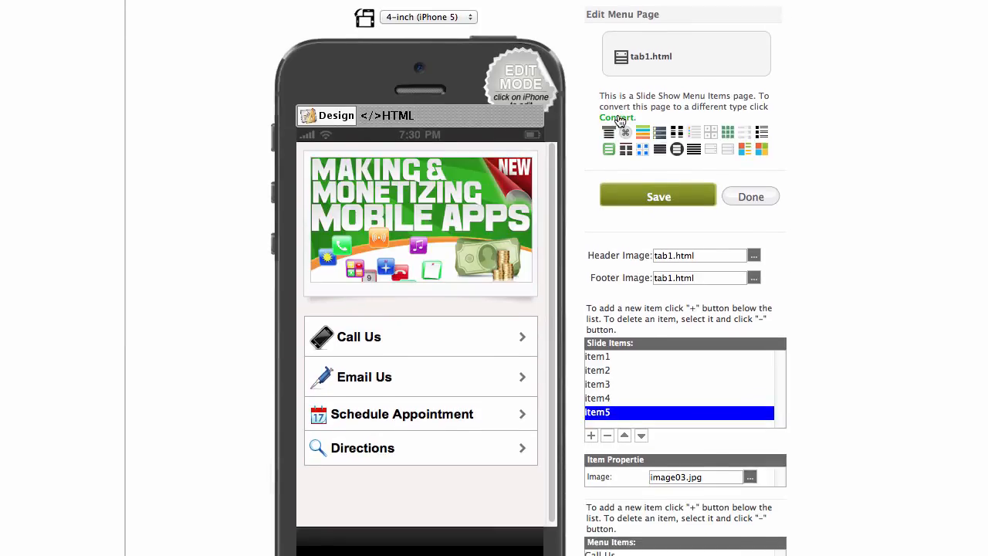
{"action": "left_click", "coordinate": [617, 118]}
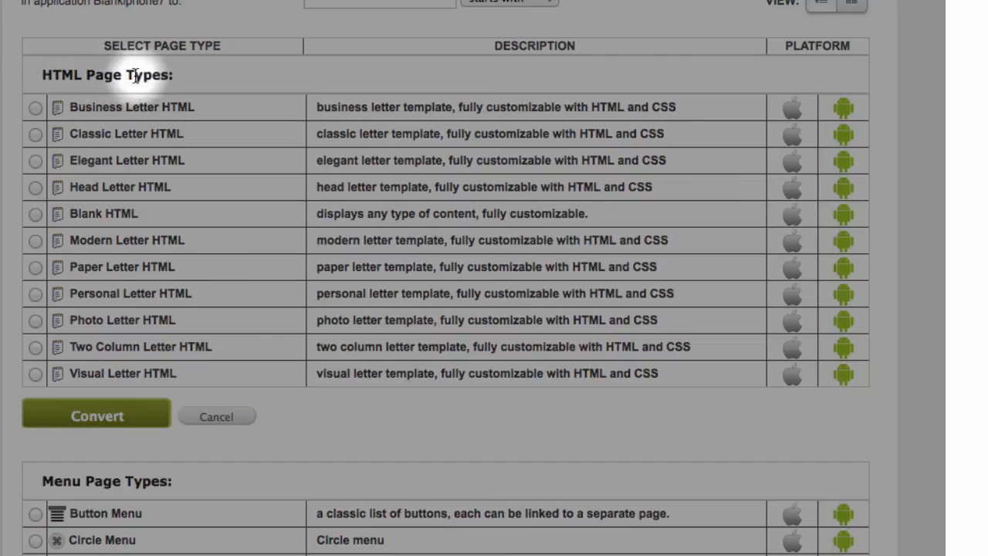
{"action": "left_click", "coordinate": [36, 215]}
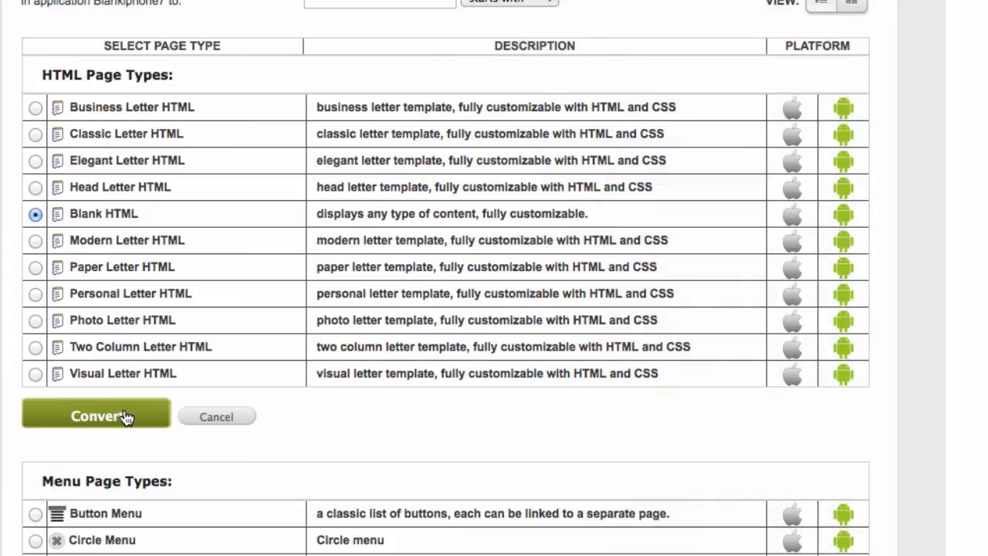
{"action": "left_click", "coordinate": [100, 417]}
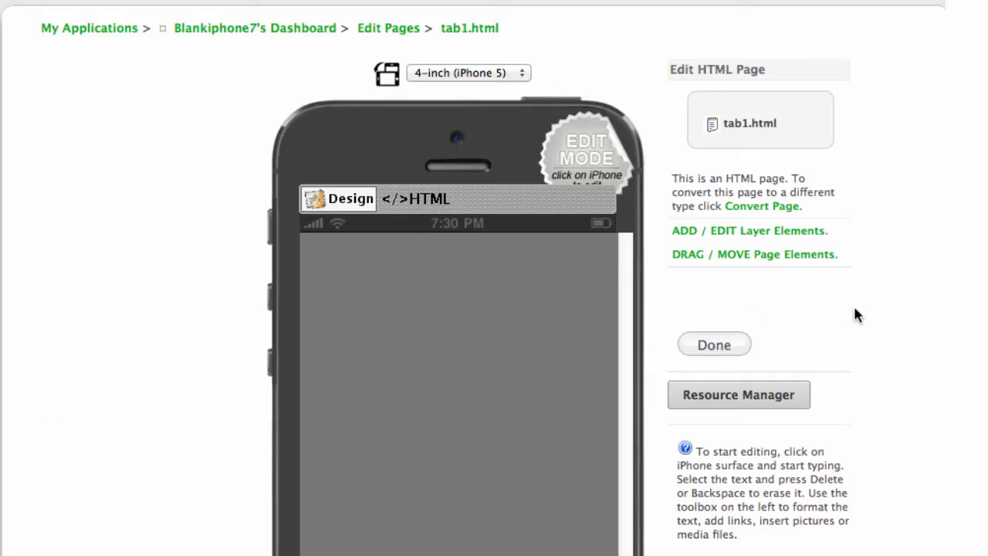
Upload the car artwork image, insert it into tab1.html, and save the page.
{"action": "scroll", "coordinate": [860, 308], "scroll_direction": "down", "scroll_amount": 4}
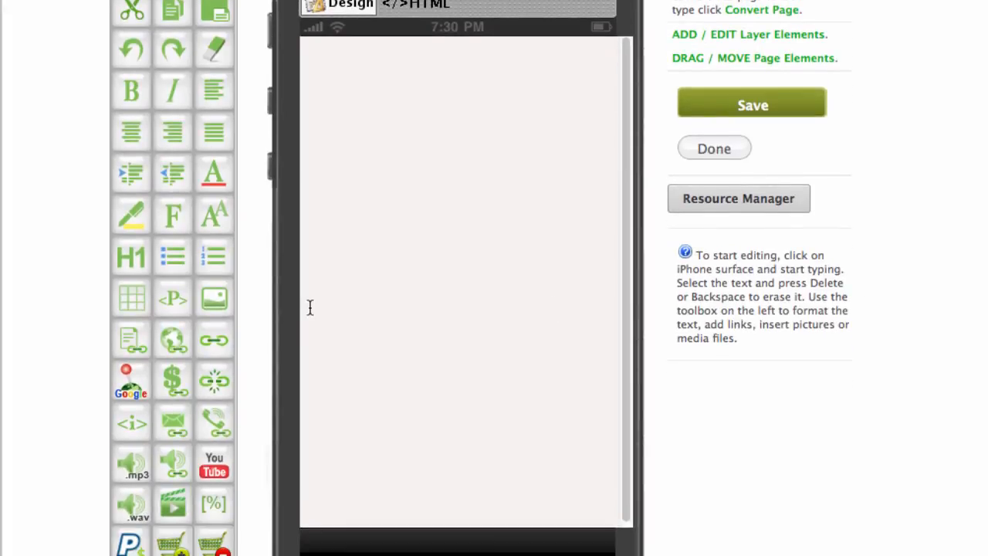
{"action": "left_click", "coordinate": [216, 301]}
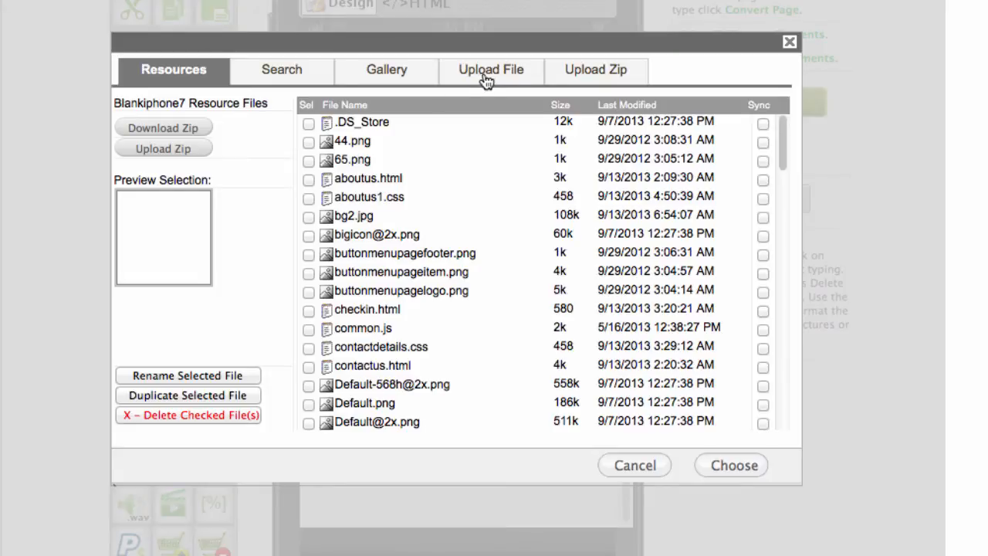
{"action": "left_click", "coordinate": [489, 74]}
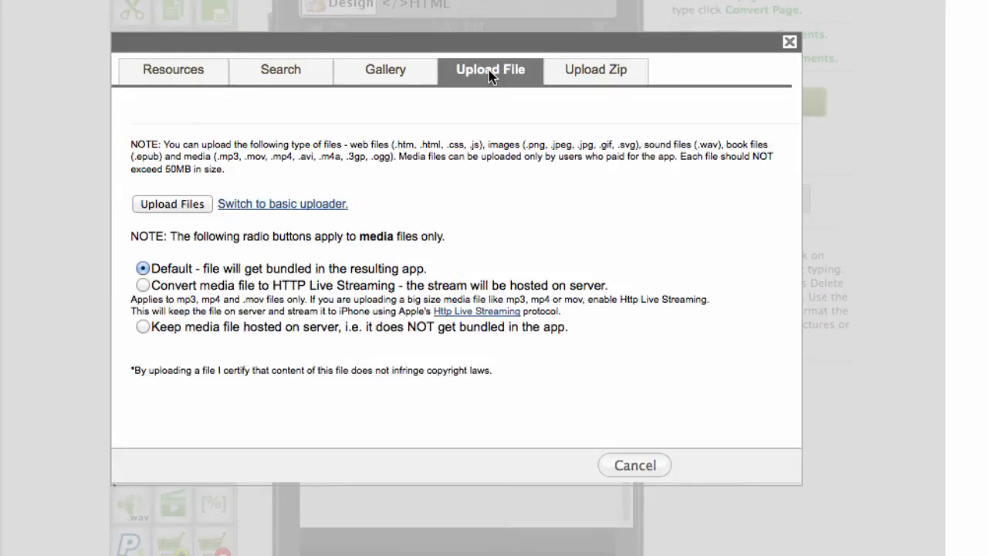
{"action": "left_click", "coordinate": [168, 204]}
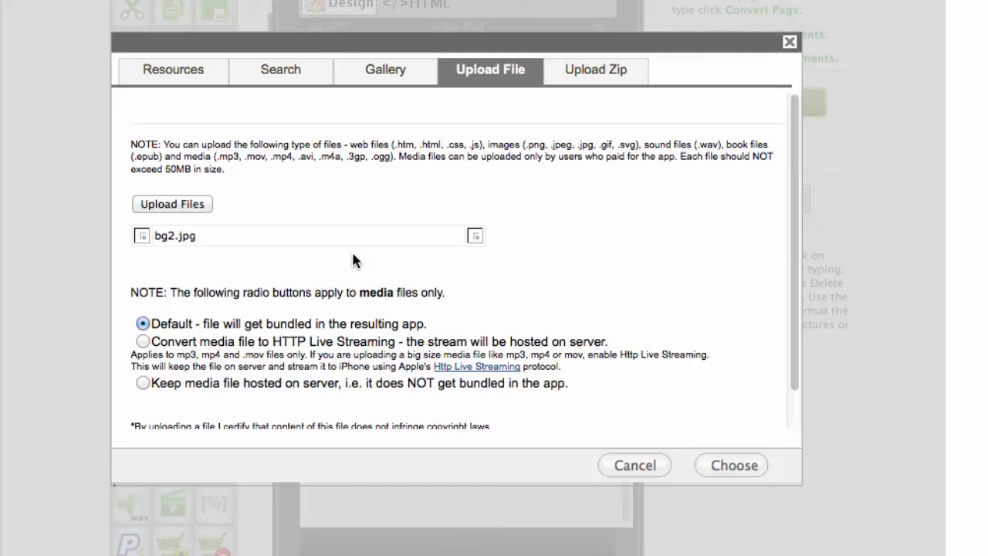
{"action": "left_click", "coordinate": [743, 469]}
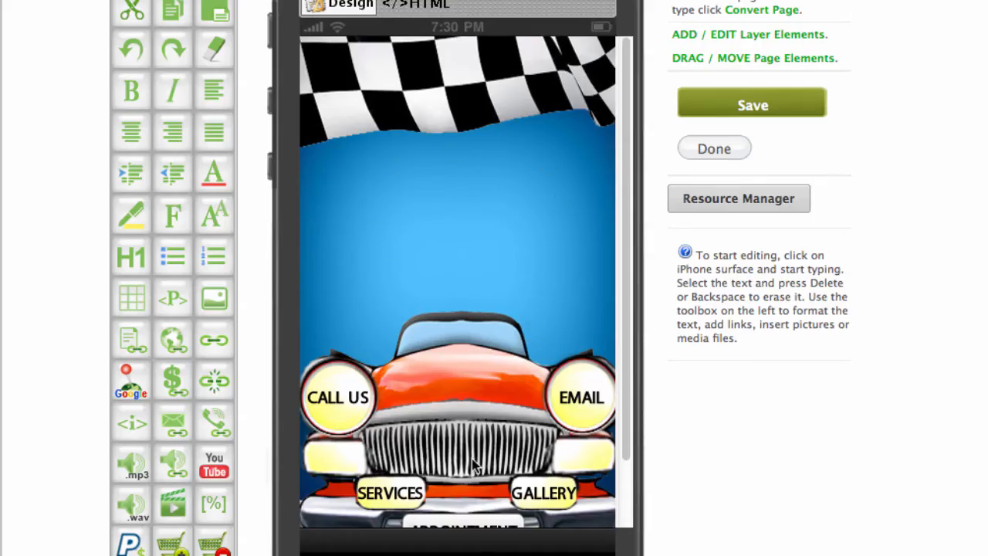
{"action": "scroll", "coordinate": [428, 399], "scroll_direction": "down", "scroll_amount": 3}
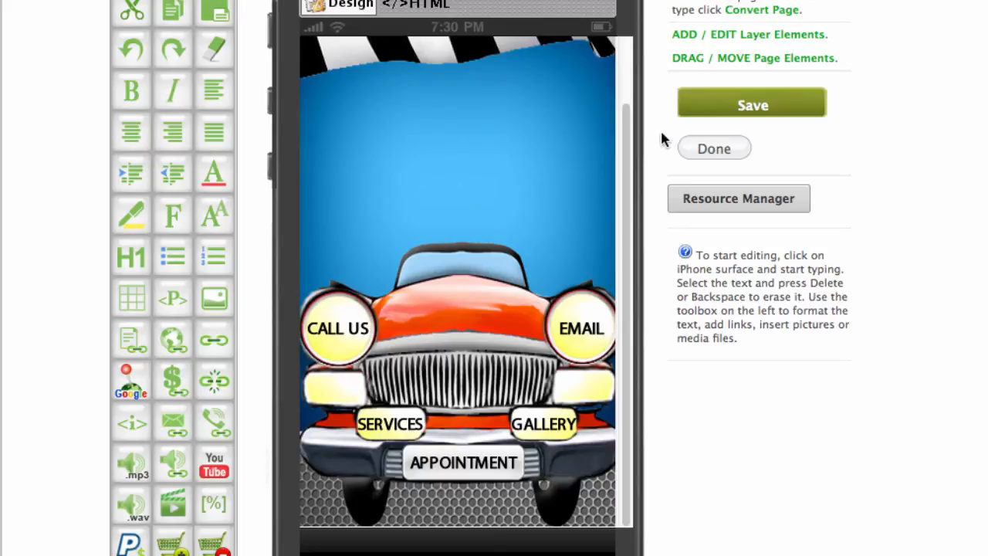
{"action": "left_click", "coordinate": [762, 106]}
Add a new button and size it over the car's CALL US headlight.
{"action": "left_click", "coordinate": [768, 37]}
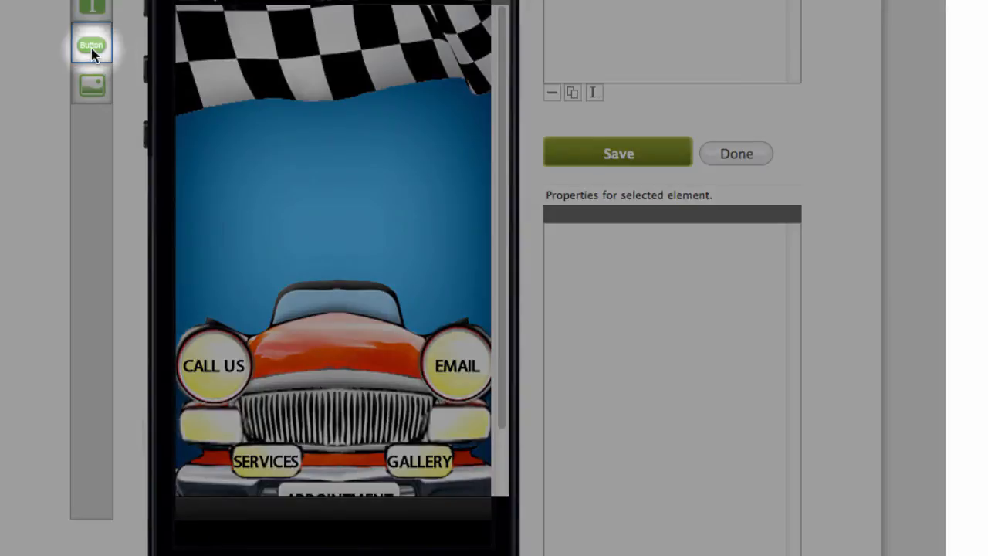
{"action": "left_click_drag", "start_coordinate": [91, 49], "coordinate": [278, 46]}
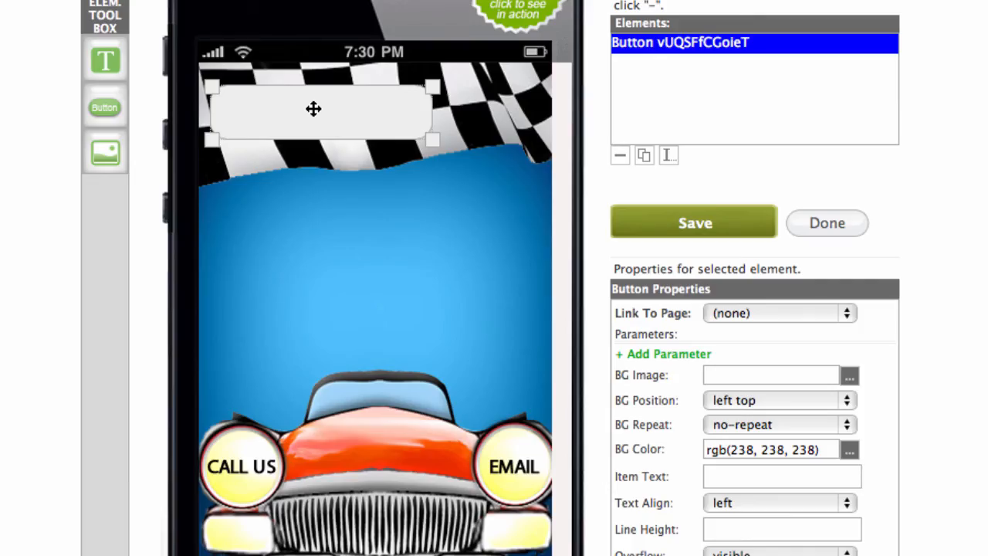
{"action": "left_click_drag", "start_coordinate": [314, 109], "coordinate": [300, 452]}
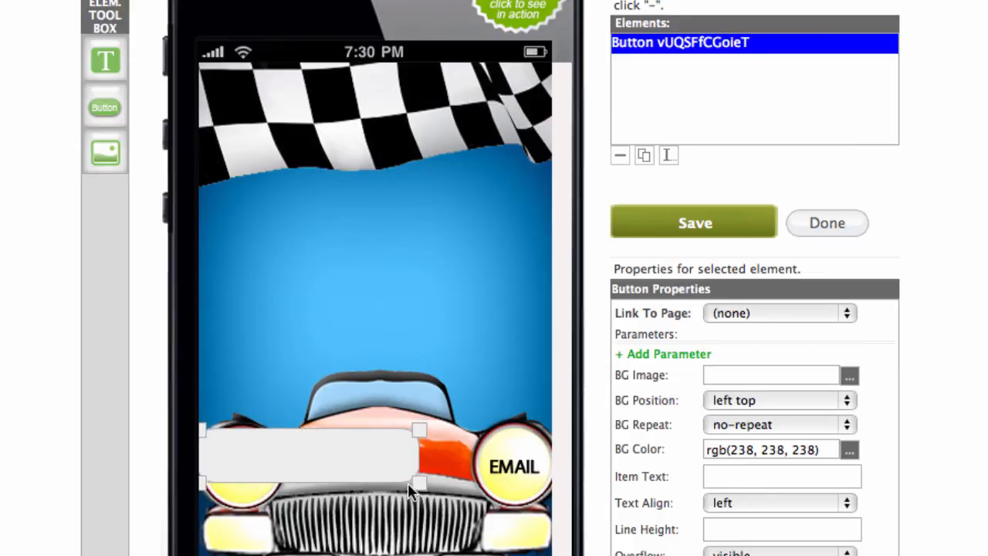
{"action": "left_click_drag", "start_coordinate": [419, 484], "coordinate": [299, 504]}
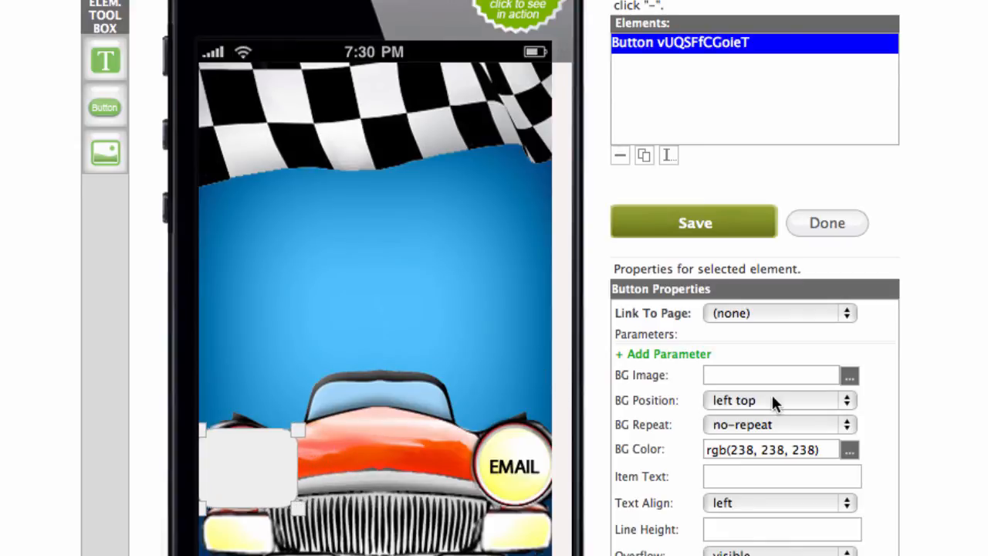
Clear the button's BG Color and Border values and save it.
{"action": "scroll", "coordinate": [892, 327], "scroll_direction": "down", "scroll_amount": 2}
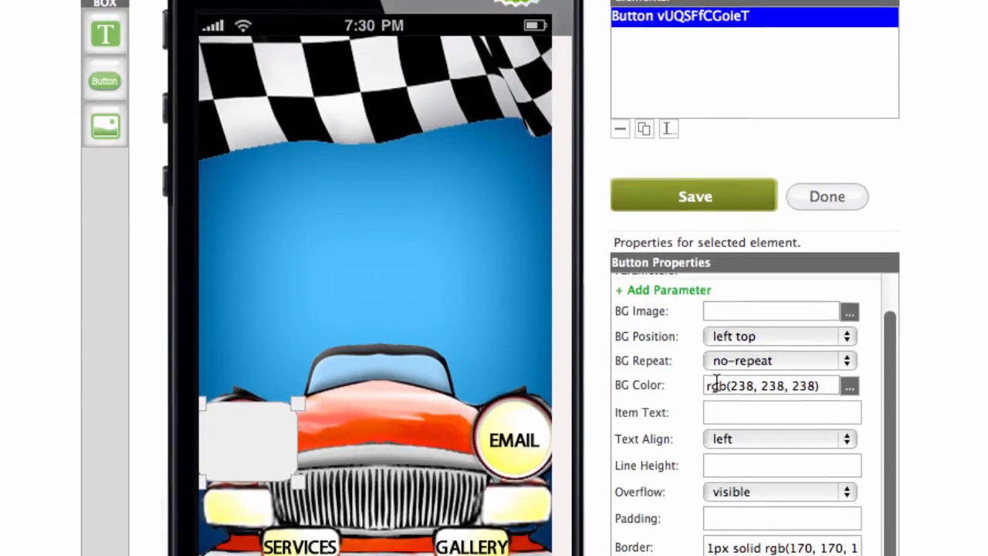
{"action": "left_click", "coordinate": [769, 386]}
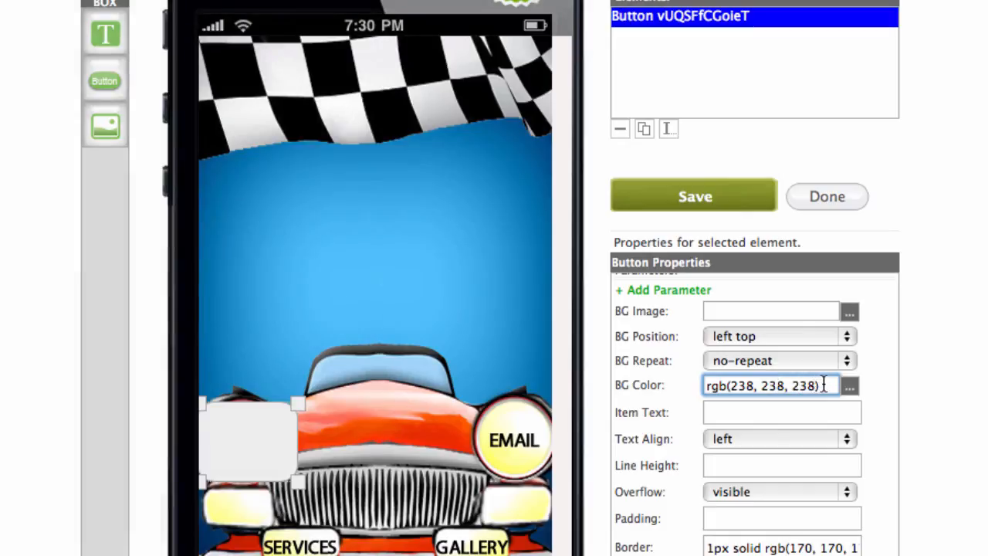
{"action": "left_click_drag", "start_coordinate": [823, 384], "coordinate": [707, 383]}
{"action": "key", "text": "BackSpace"}
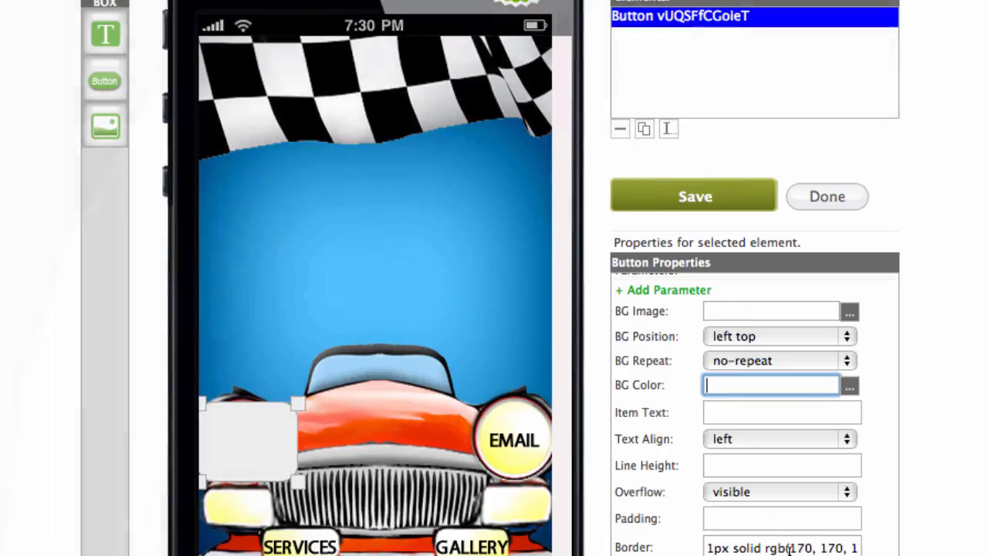
{"action": "left_click_drag", "start_coordinate": [845, 547], "coordinate": [648, 547]}
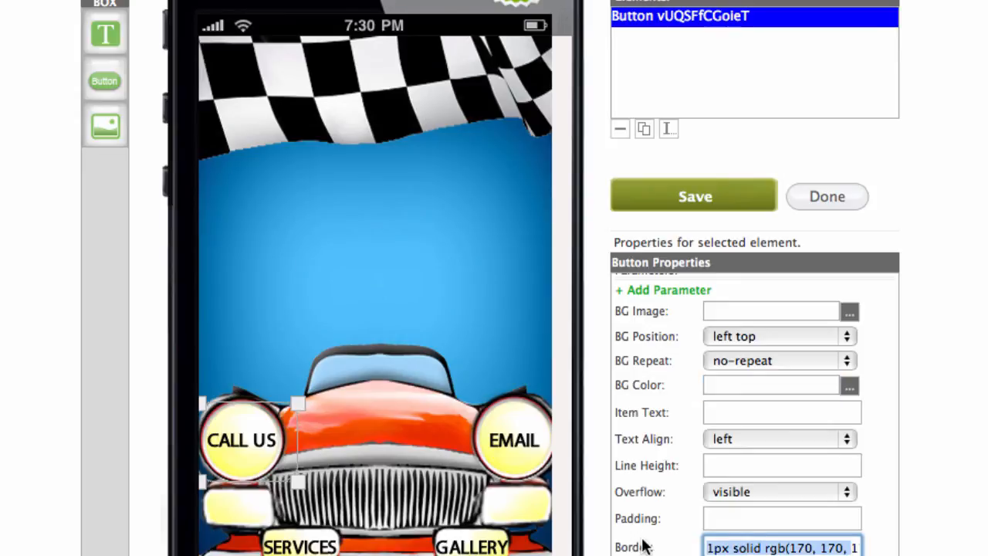
{"action": "key", "text": "BackSpace"}
{"action": "left_click_drag", "start_coordinate": [788, 551], "coordinate": [664, 550]}
{"action": "key", "text": "BackSpace"}
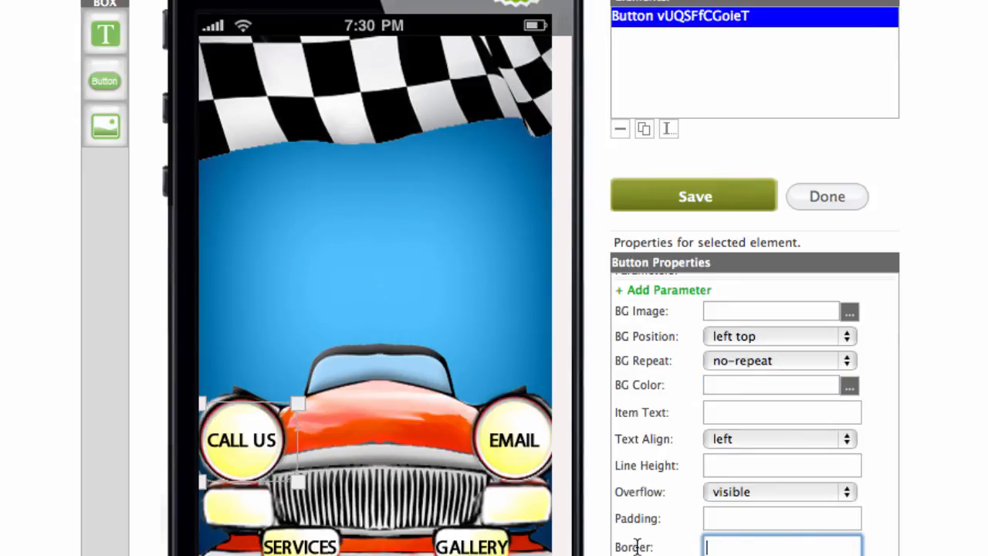
{"action": "left_click", "coordinate": [690, 202]}
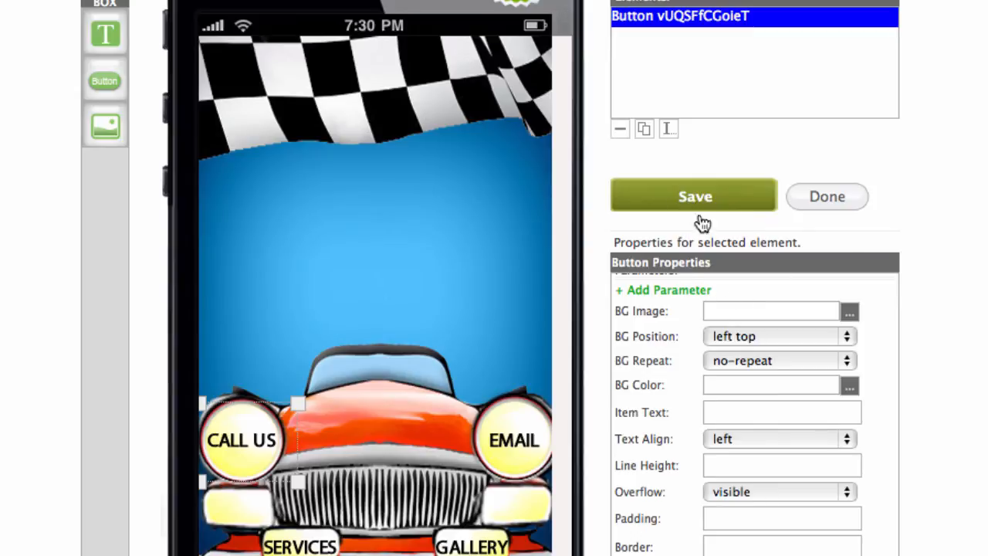
Set the CALL US button's Link To Page to checkin.html and save, then add another button.
{"action": "scroll", "coordinate": [849, 334], "scroll_direction": "up", "scroll_amount": 3}
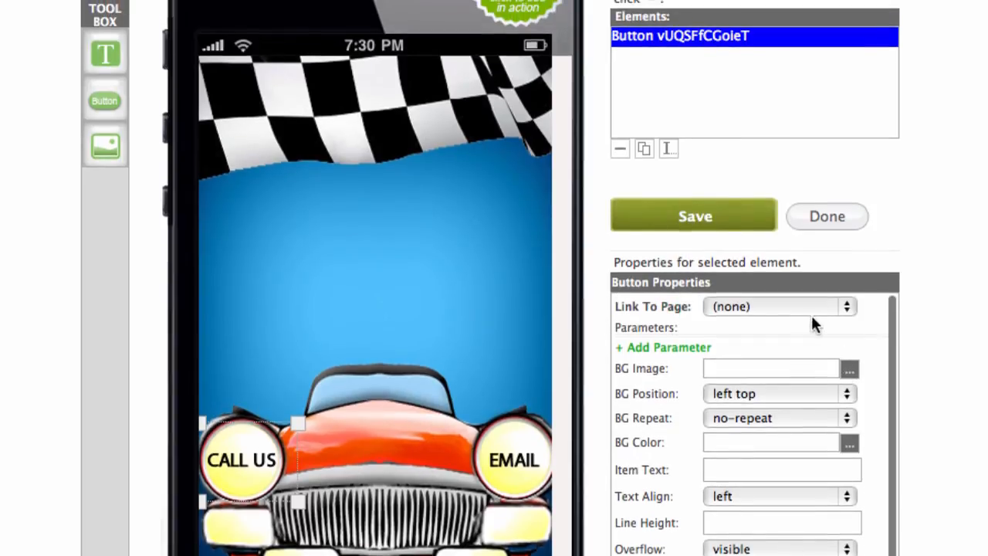
{"action": "left_click", "coordinate": [848, 306]}
{"action": "left_click", "coordinate": [849, 307]}
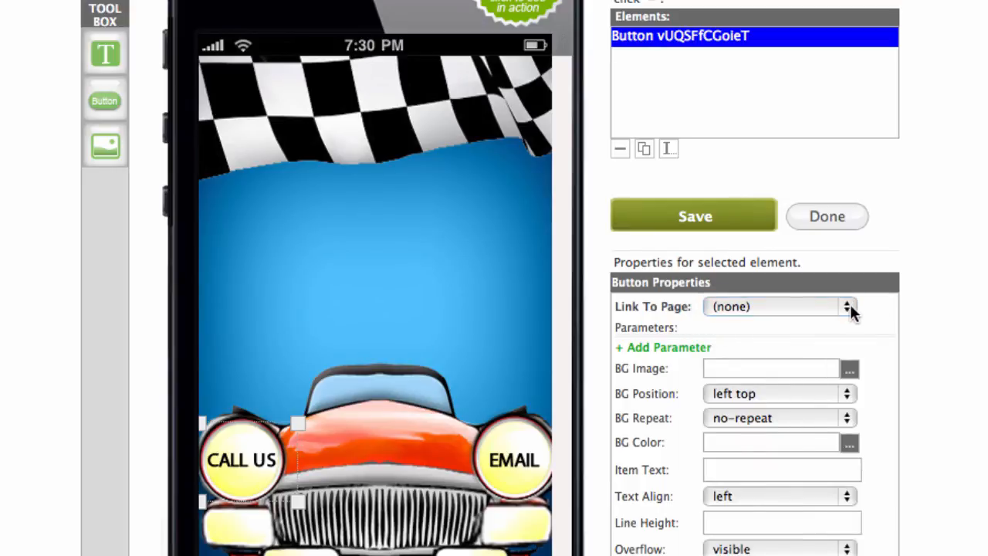
{"action": "left_click", "coordinate": [850, 307]}
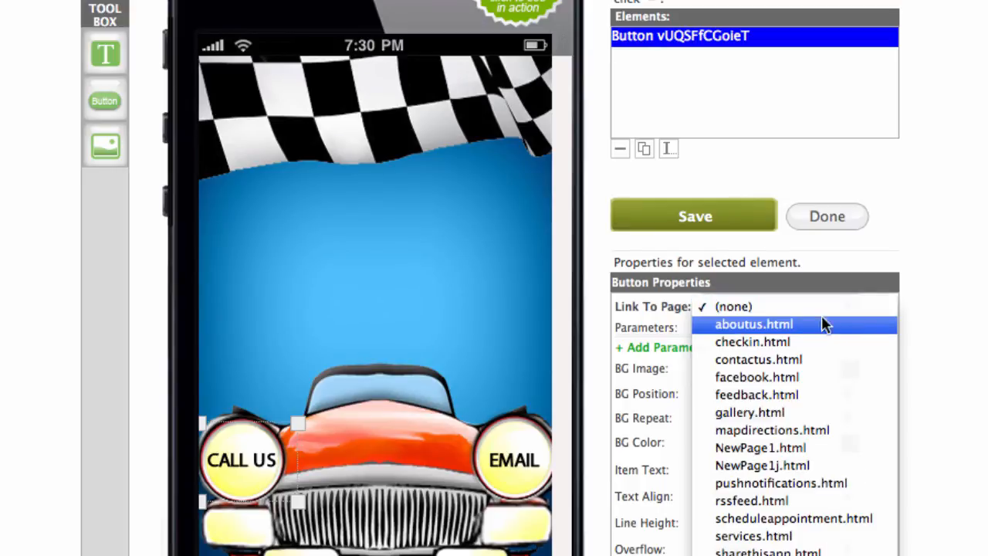
{"action": "left_click", "coordinate": [793, 349]}
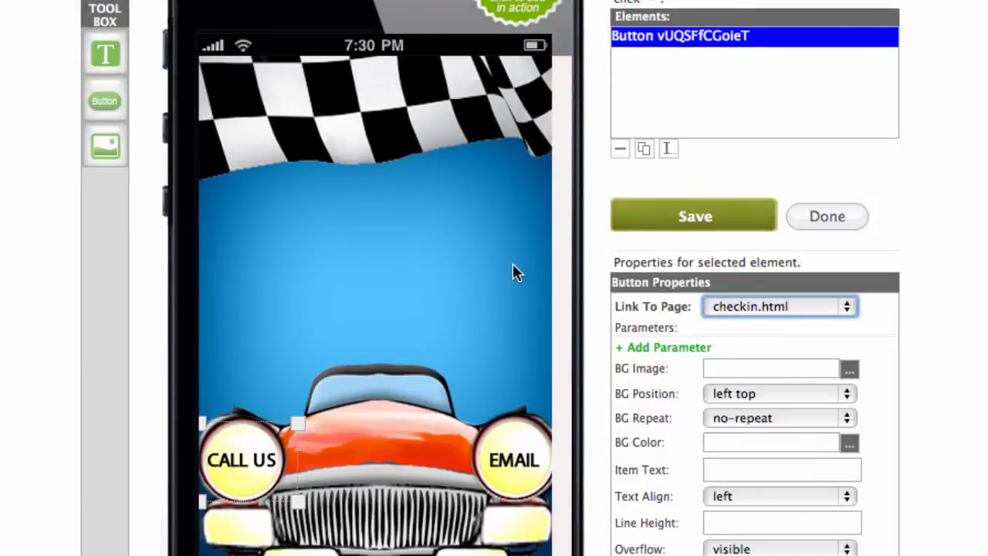
{"action": "left_click", "coordinate": [689, 219]}
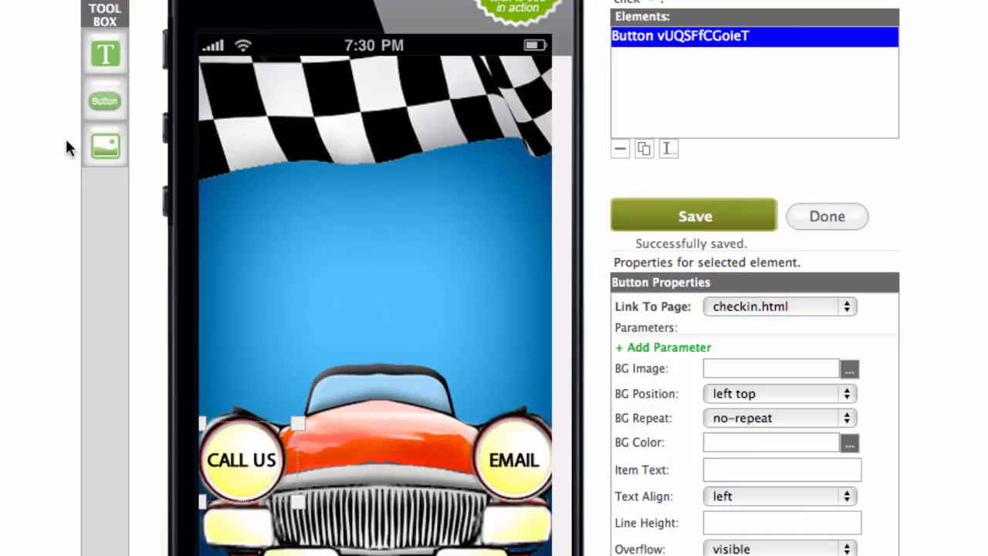
{"action": "left_click", "coordinate": [106, 100]}
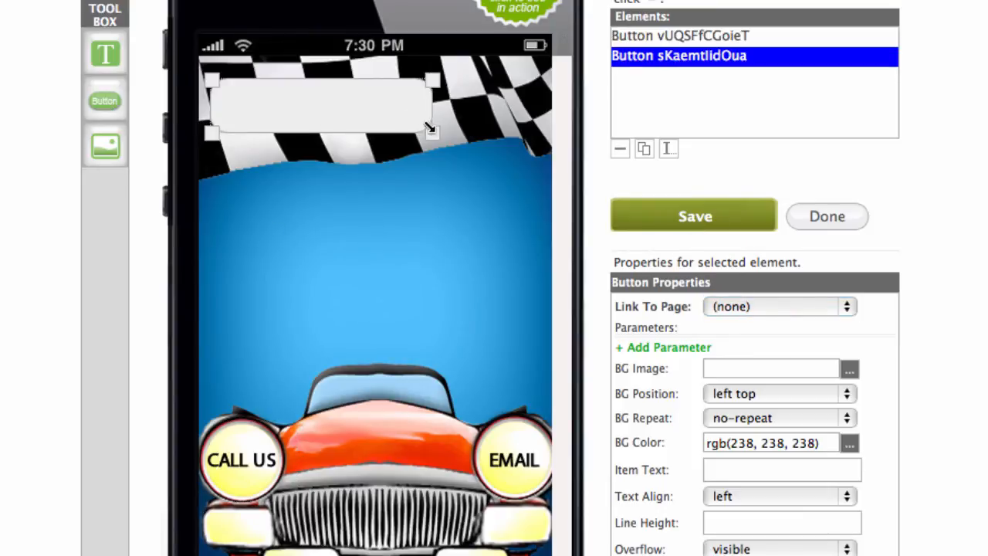
Move and resize the new button to cover the EMAIL headlight.
{"action": "left_click_drag", "start_coordinate": [430, 127], "coordinate": [424, 132]}
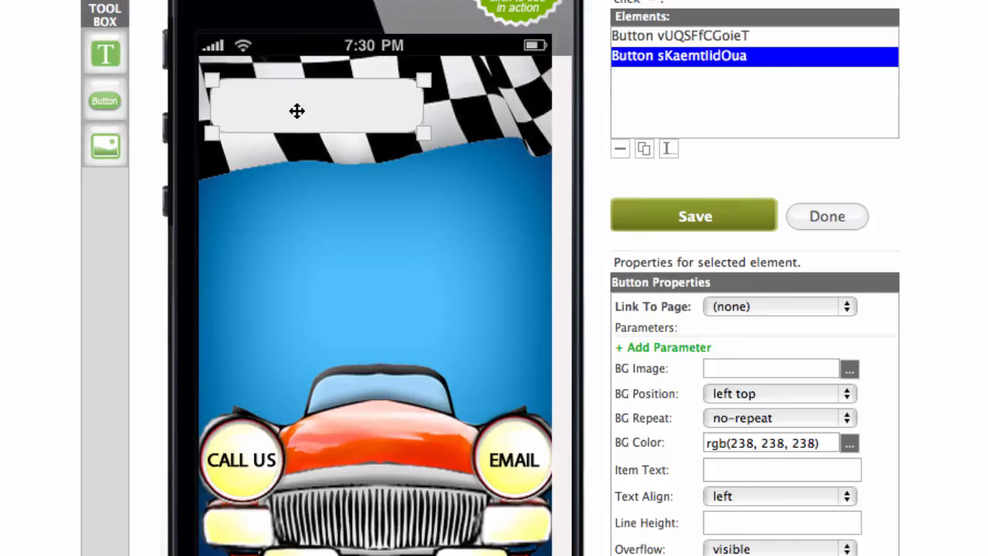
{"action": "left_click_drag", "start_coordinate": [296, 111], "coordinate": [444, 444]}
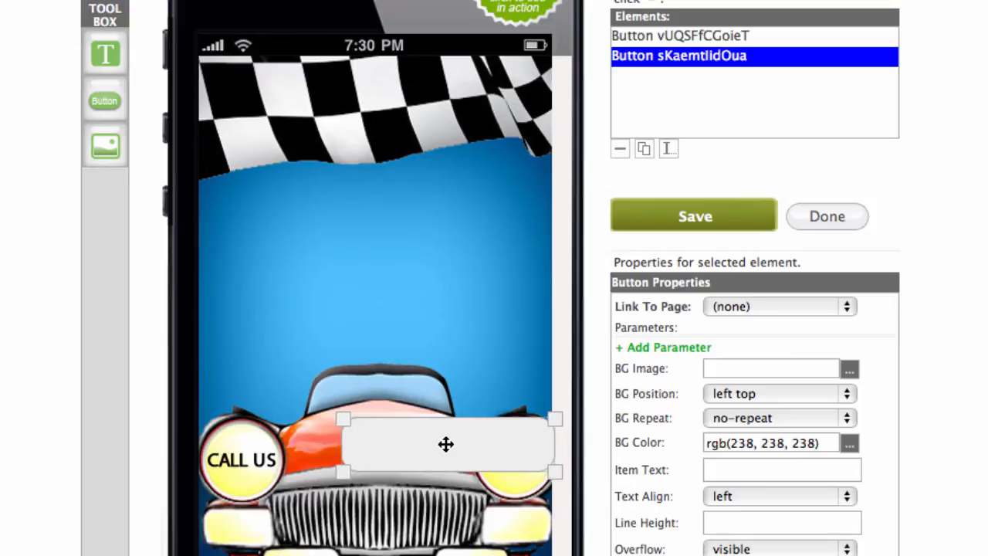
{"action": "left_click_drag", "start_coordinate": [340, 470], "coordinate": [344, 470]}
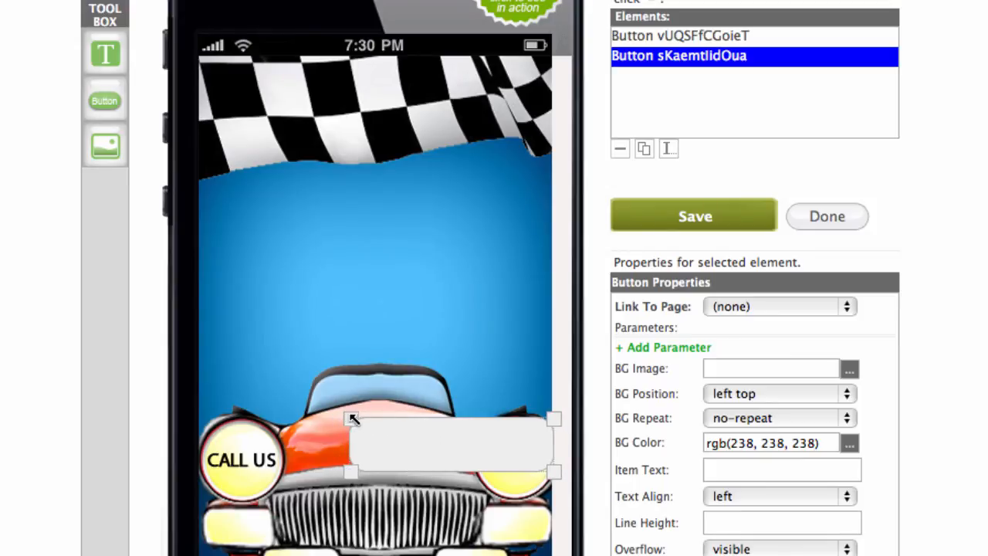
{"action": "left_click_drag", "start_coordinate": [353, 414], "coordinate": [358, 417]}
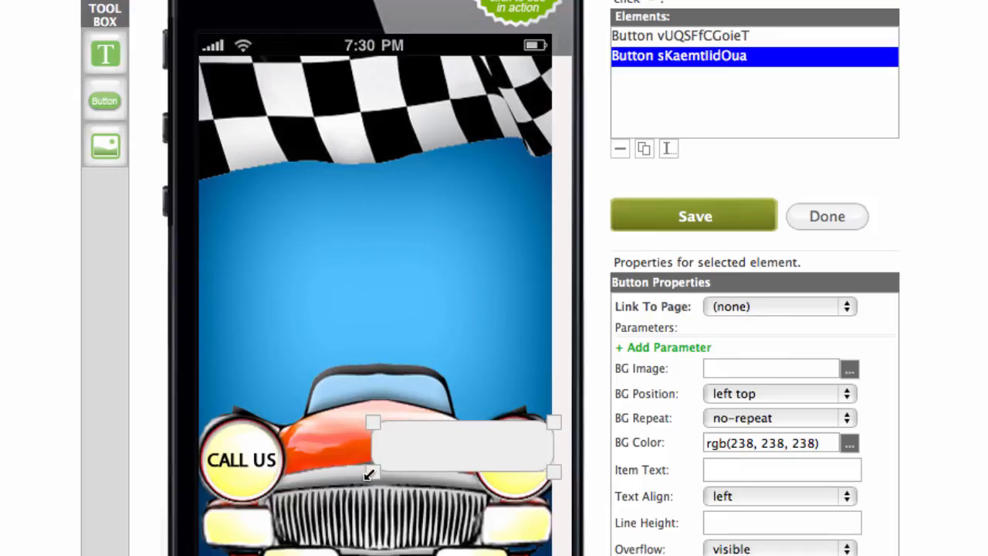
{"action": "left_click_drag", "start_coordinate": [368, 471], "coordinate": [460, 502]}
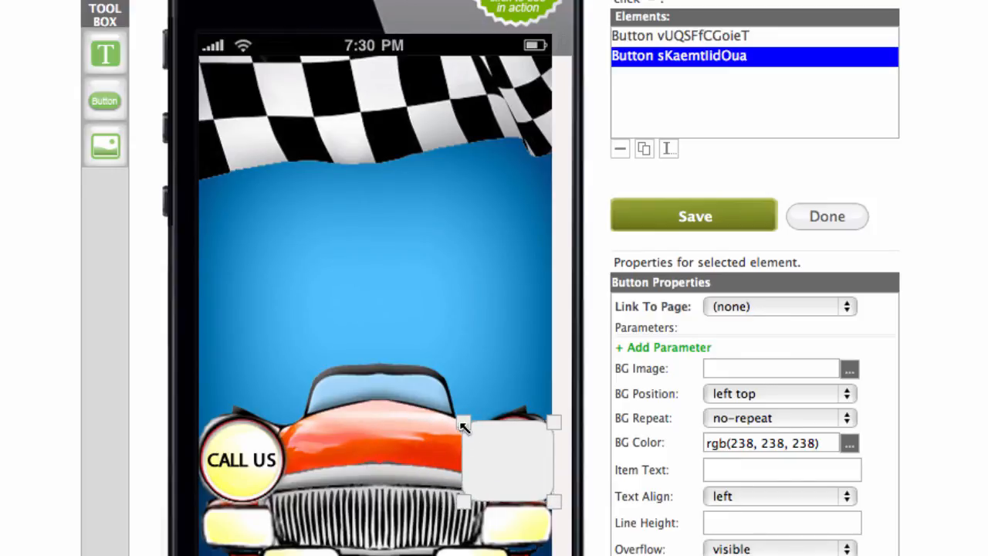
{"action": "left_click_drag", "start_coordinate": [463, 422], "coordinate": [463, 414]}
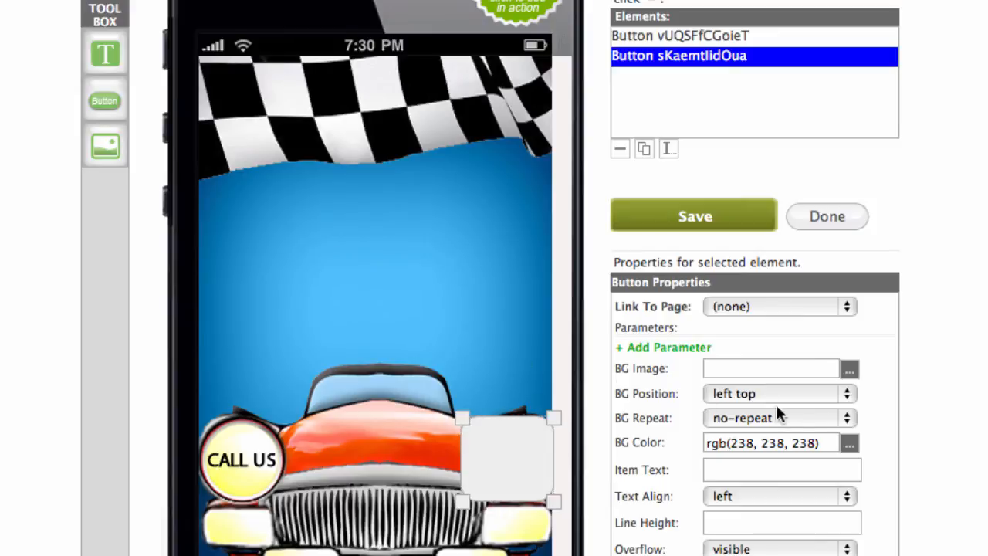
Clear the EMAIL button's BG Color and Border and link it to contactus.html.
{"action": "left_click", "coordinate": [824, 443]}
{"action": "left_click_drag", "start_coordinate": [823, 443], "coordinate": [675, 440]}
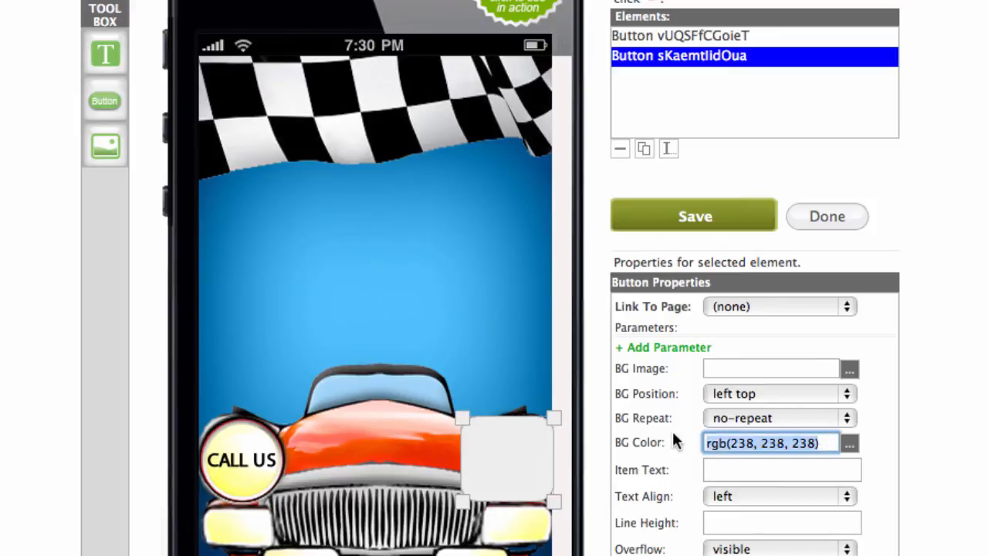
{"action": "key", "text": "BackSpace"}
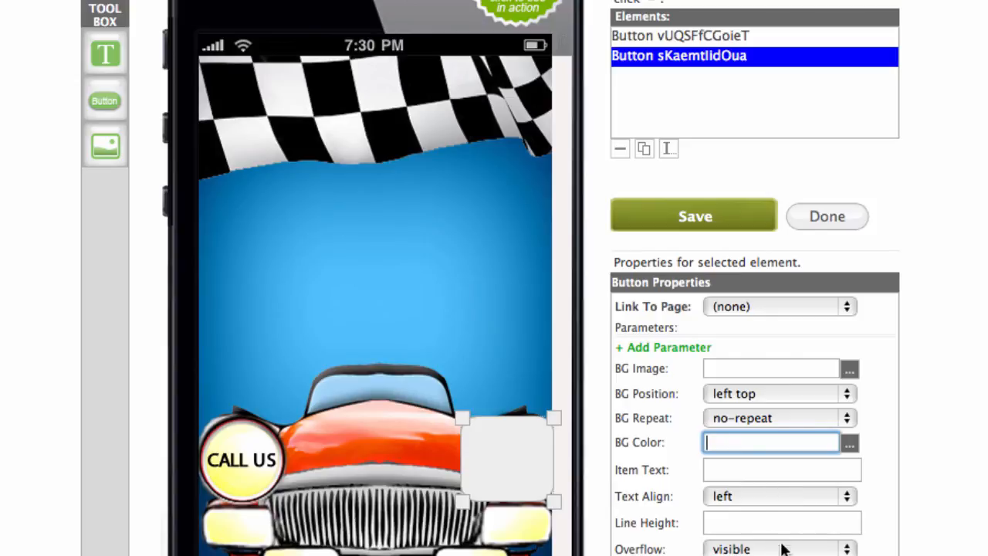
{"action": "scroll", "coordinate": [851, 534], "scroll_direction": "down", "scroll_amount": 2}
{"action": "left_click_drag", "start_coordinate": [852, 534], "coordinate": [635, 528]}
{"action": "key", "text": "BackSpace"}
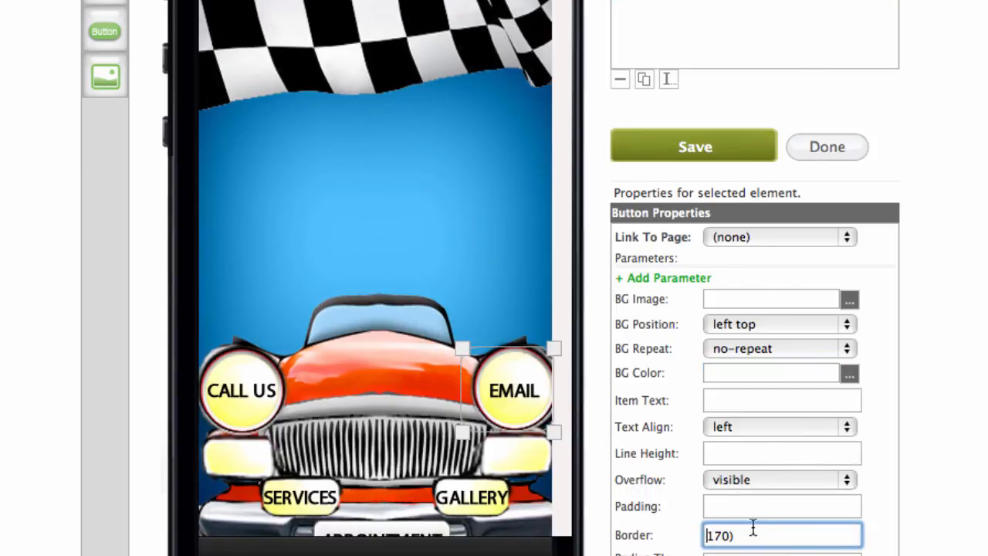
{"action": "left_click_drag", "start_coordinate": [771, 529], "coordinate": [644, 529]}
{"action": "key", "text": "BackSpace"}
{"action": "left_click", "coordinate": [843, 236]}
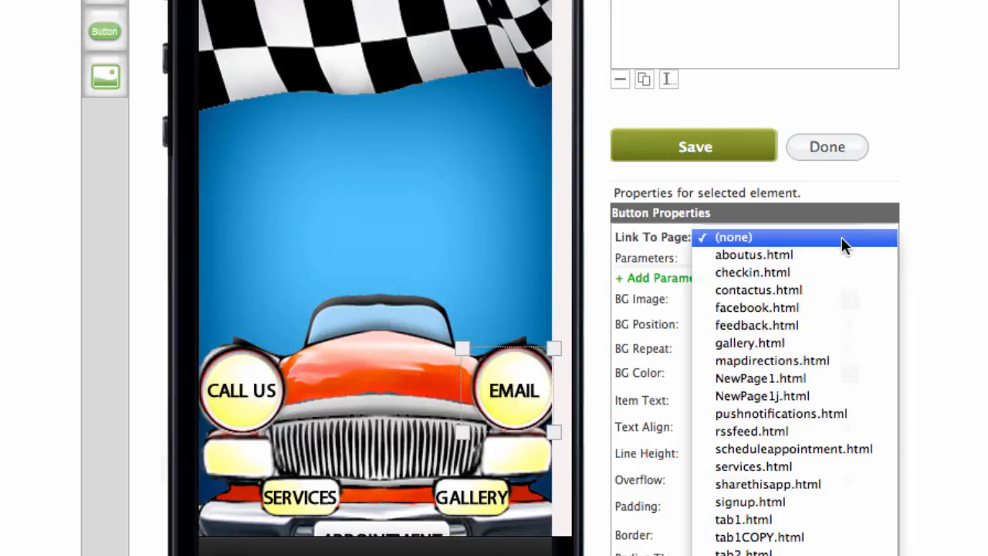
{"action": "left_click", "coordinate": [821, 291]}
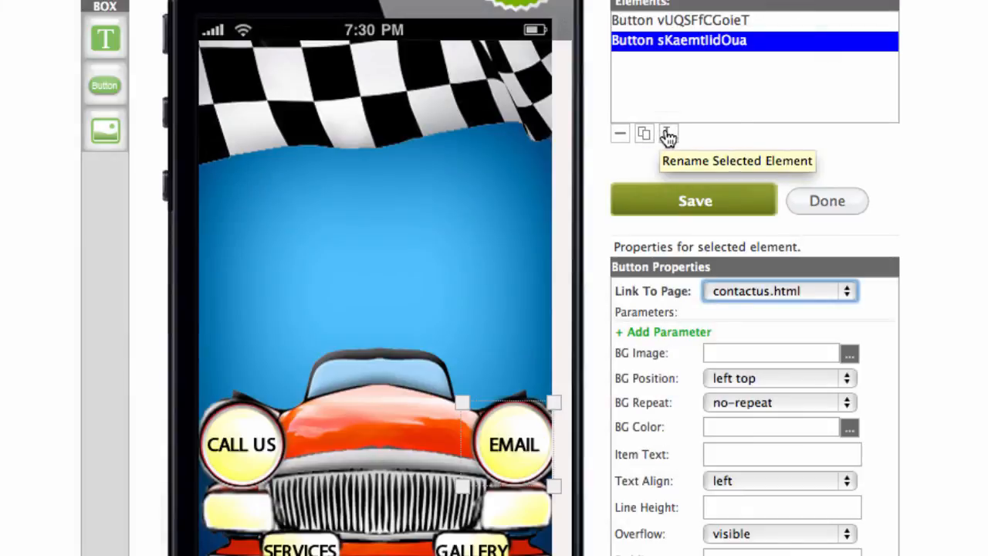
Rename the EMAIL button element to 'email'.
{"action": "left_click", "coordinate": [668, 136]}
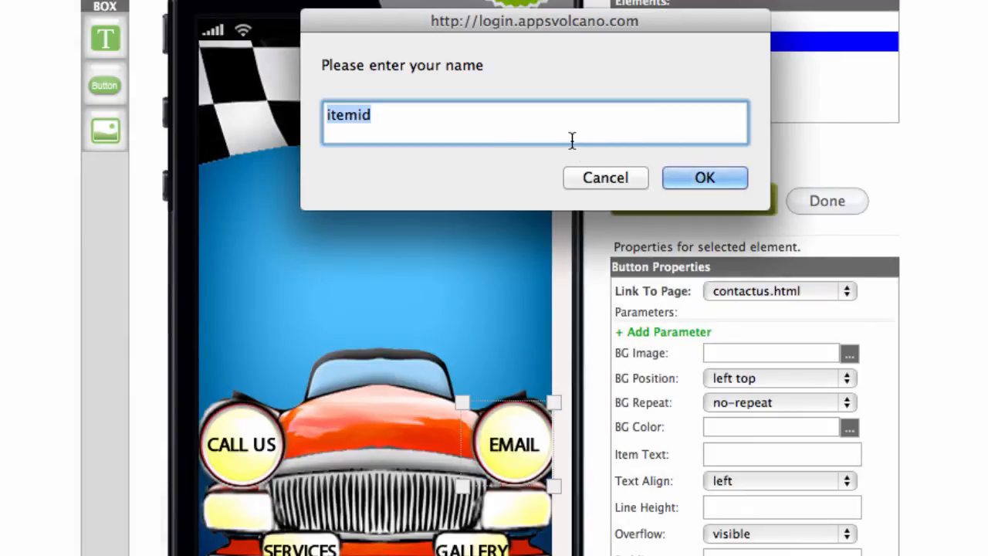
{"action": "type", "text": "email"}
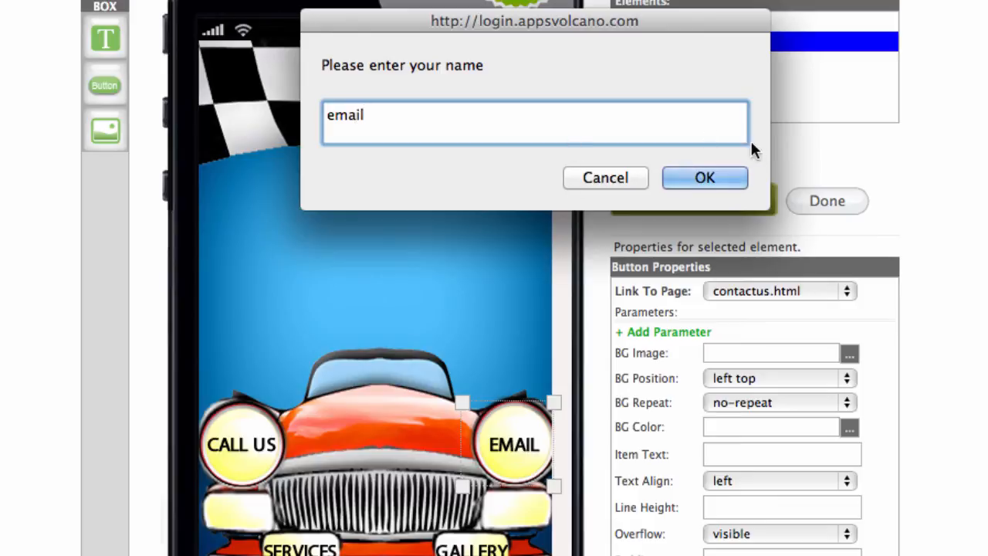
{"action": "left_click", "coordinate": [737, 177]}
Rename the CALL US button element to 'callus'.
{"action": "left_click", "coordinate": [710, 21]}
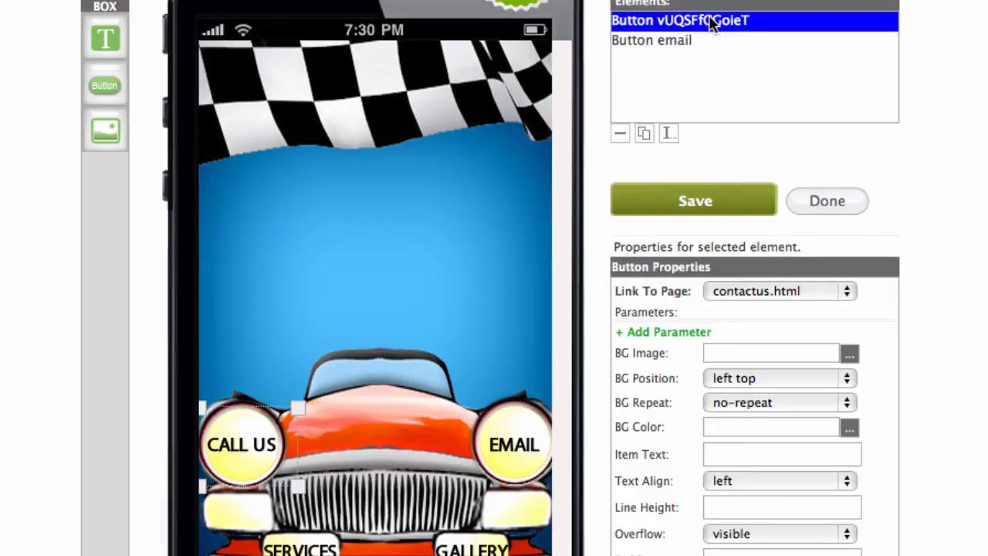
{"action": "left_click", "coordinate": [670, 134]}
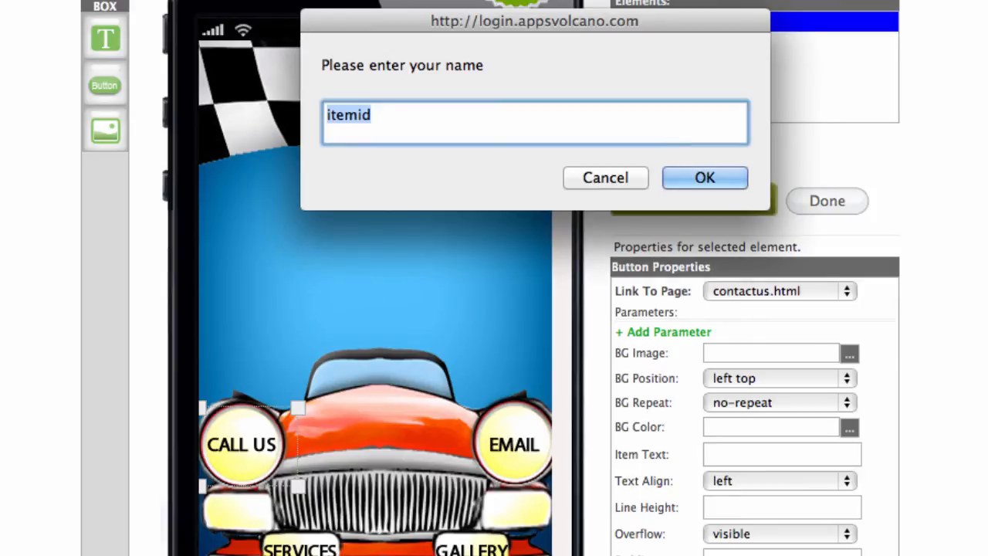
{"action": "type", "text": "callus"}
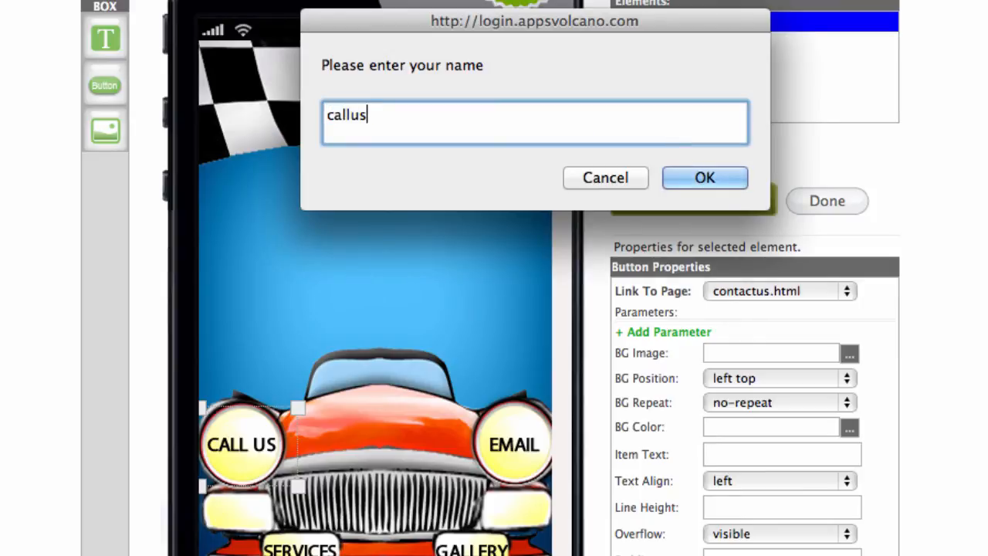
{"action": "left_click", "coordinate": [711, 170]}
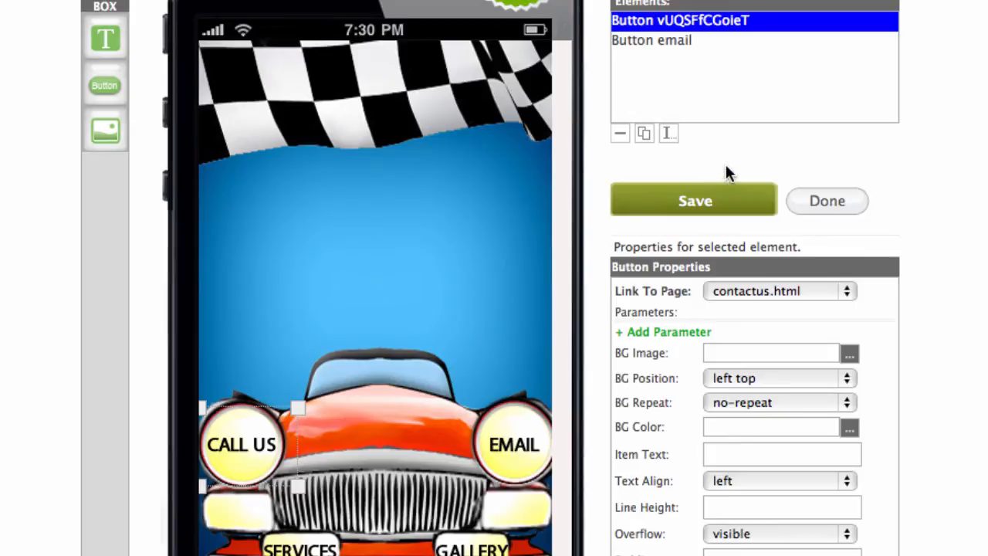
{"action": "scroll", "coordinate": [503, 274], "scroll_direction": "down", "scroll_amount": 5}
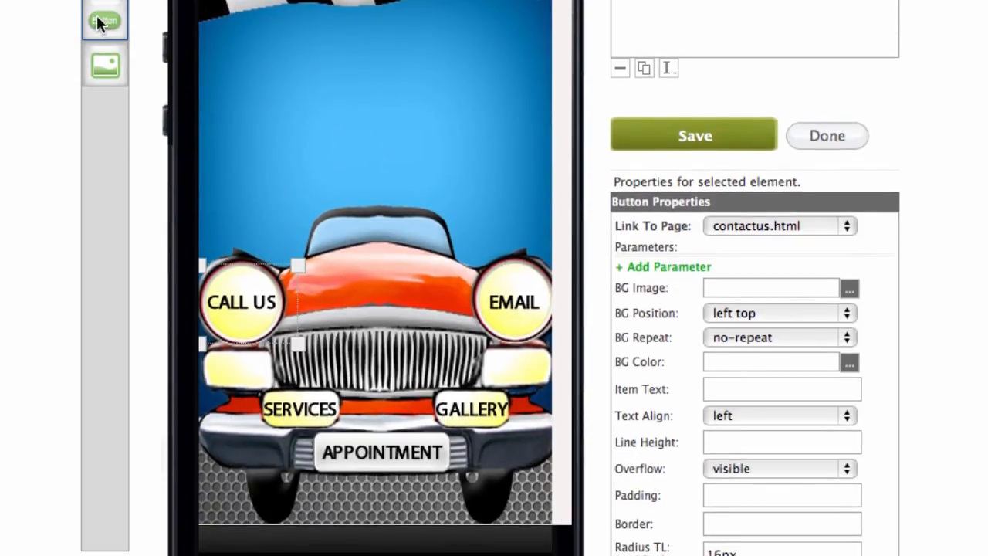
Add a third button and fit it over the APPOINTMENT label above the car roof.
{"action": "left_click", "coordinate": [98, 22]}
{"action": "scroll", "coordinate": [254, 15], "scroll_direction": "up", "scroll_amount": 3}
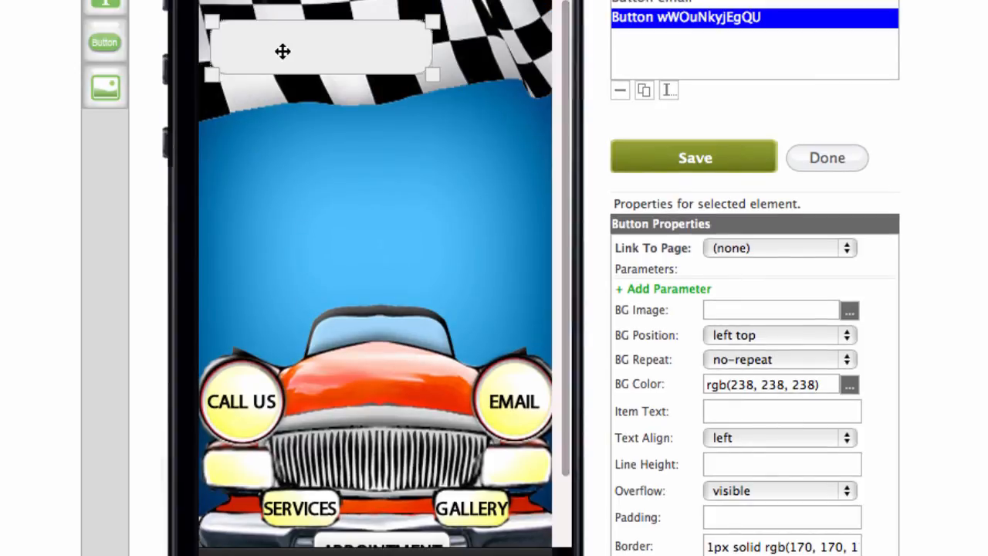
{"action": "left_click_drag", "start_coordinate": [282, 51], "coordinate": [282, 77]}
{"action": "left_click_drag", "start_coordinate": [354, 74], "coordinate": [401, 393]}
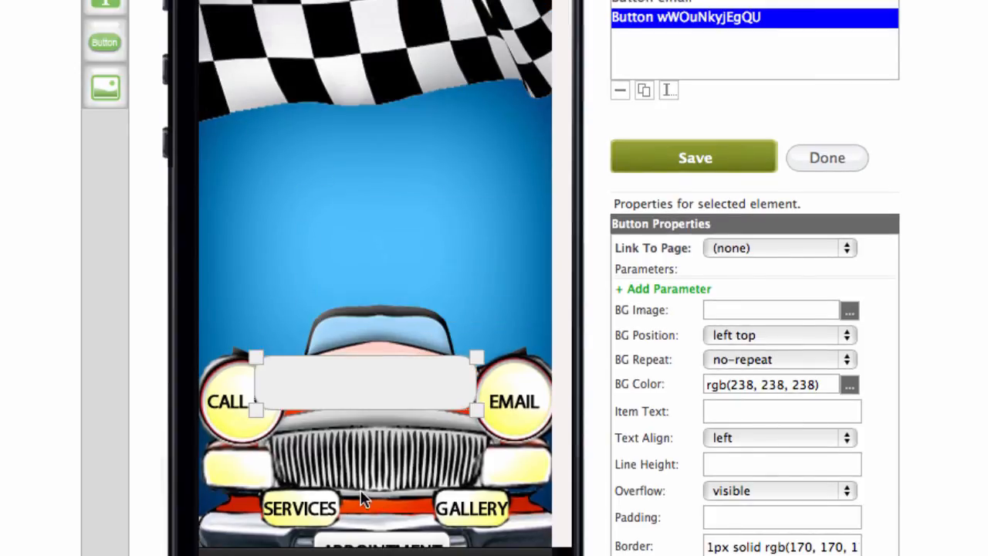
{"action": "scroll", "coordinate": [421, 167], "scroll_direction": "down", "scroll_amount": 5}
{"action": "left_click_drag", "start_coordinate": [359, 166], "coordinate": [401, 330]}
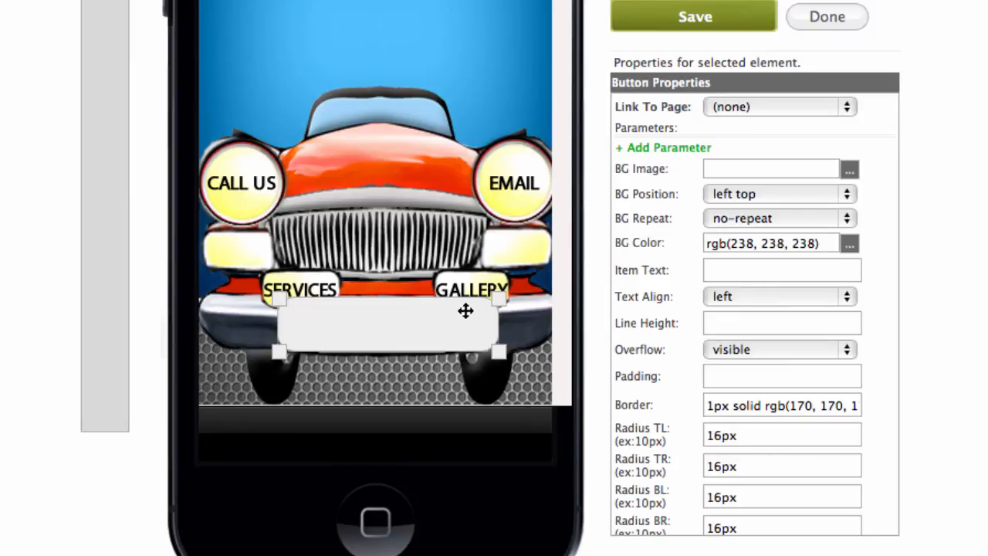
{"action": "left_click_drag", "start_coordinate": [499, 298], "coordinate": [462, 312]}
{"action": "mouse_move", "coordinate": [407, 333]}
{"action": "left_mouse_down"}
{"action": "mouse_move", "coordinate": [423, 335]}
{"action": "mouse_move", "coordinate": [426, 359]}
{"action": "mouse_move", "coordinate": [419, 334]}
{"action": "left_mouse_up"}
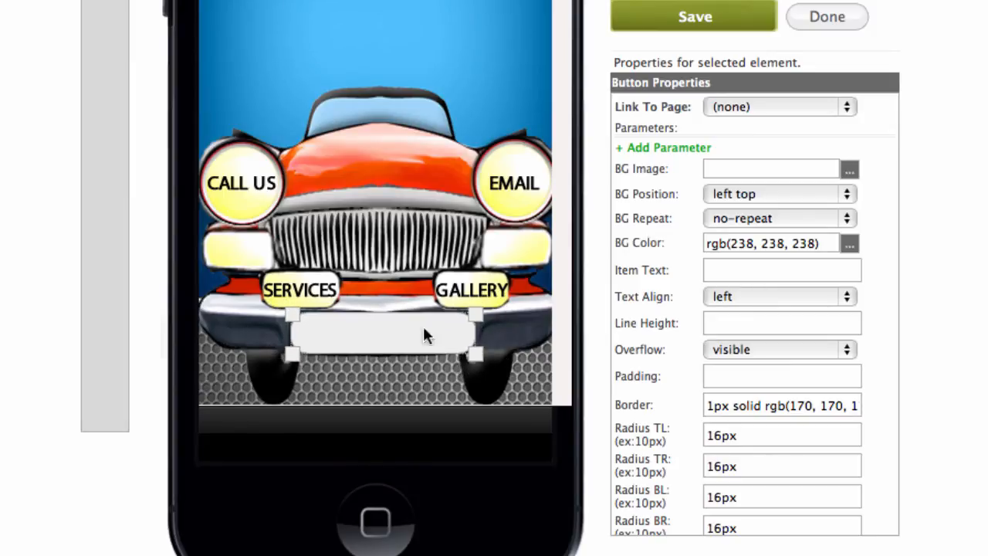
Clear the APPOINTMENT button's BG Color and Border values.
{"action": "left_click_drag", "start_coordinate": [806, 242], "coordinate": [671, 242]}
{"action": "key", "text": "BackSpace"}
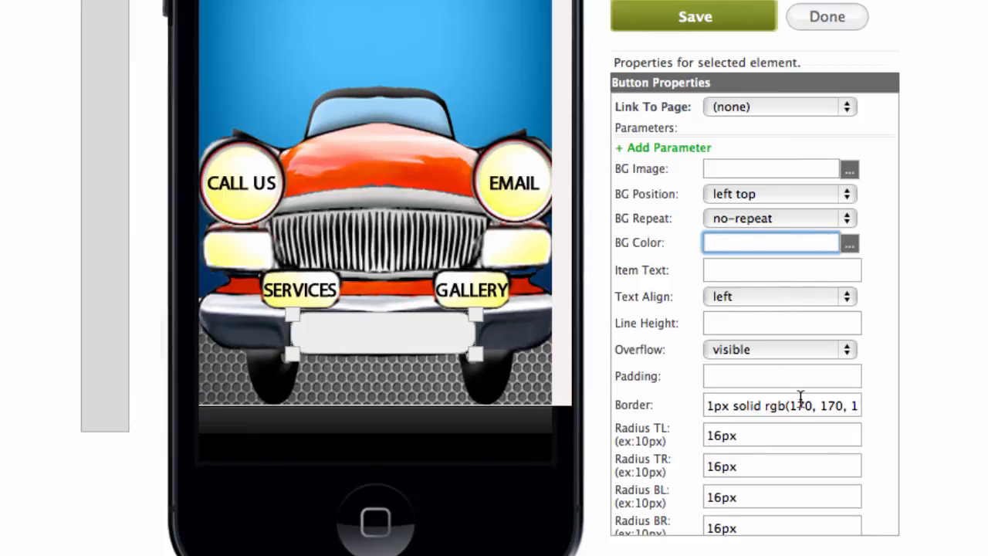
{"action": "left_click_drag", "start_coordinate": [842, 406], "coordinate": [611, 394]}
{"action": "key", "text": "BackSpace"}
{"action": "left_click_drag", "start_coordinate": [795, 401], "coordinate": [581, 382]}
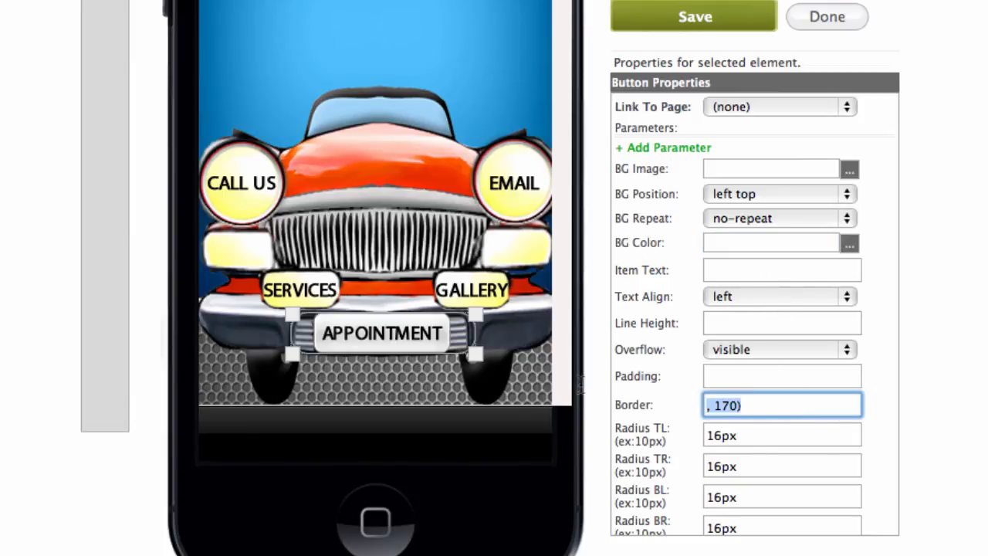
{"action": "key", "text": "BackSpace"}
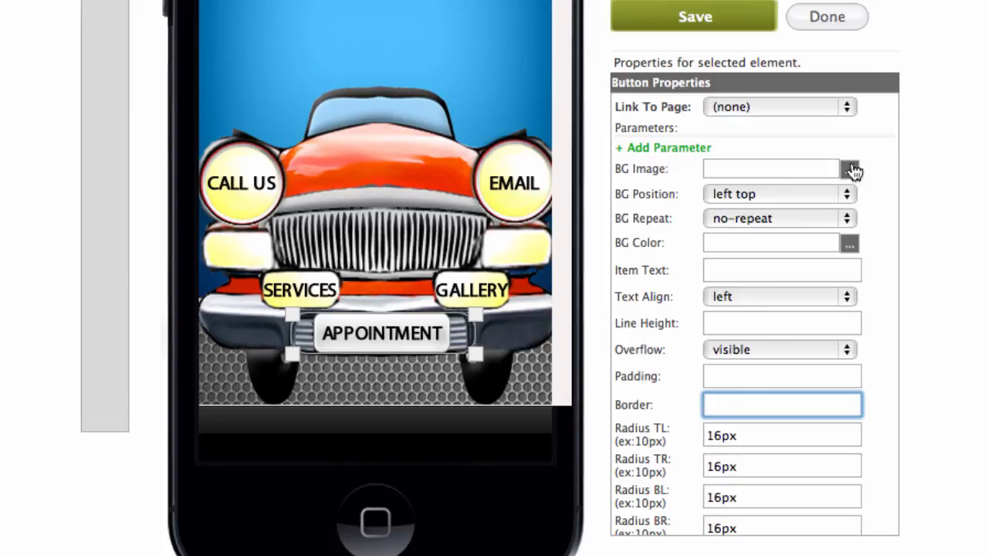
Link the button to scheduleappointment.html, save, and finish editing elements.
{"action": "scroll", "coordinate": [848, 171], "scroll_direction": "up", "scroll_amount": 1}
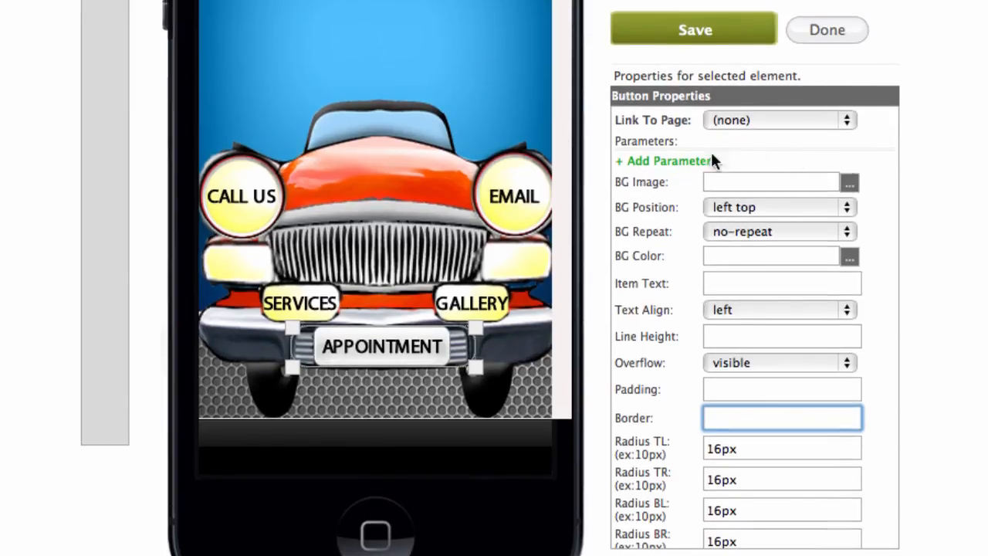
{"action": "left_click", "coordinate": [848, 121]}
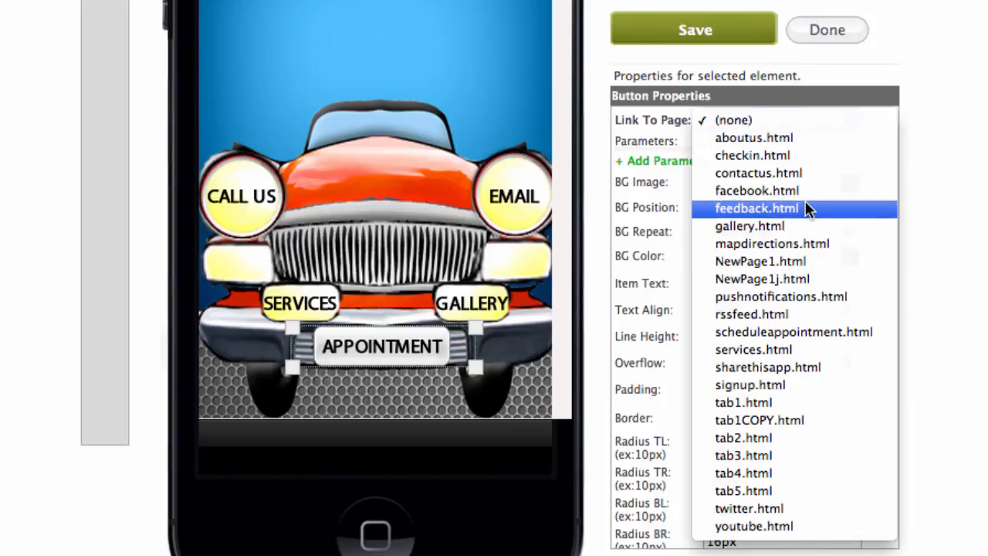
{"action": "left_click", "coordinate": [799, 331]}
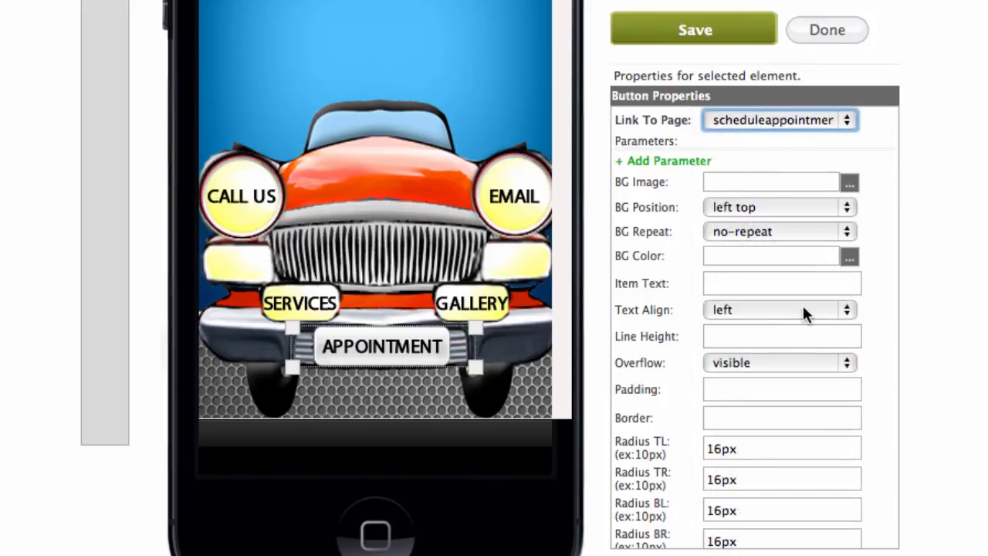
{"action": "left_click", "coordinate": [702, 29]}
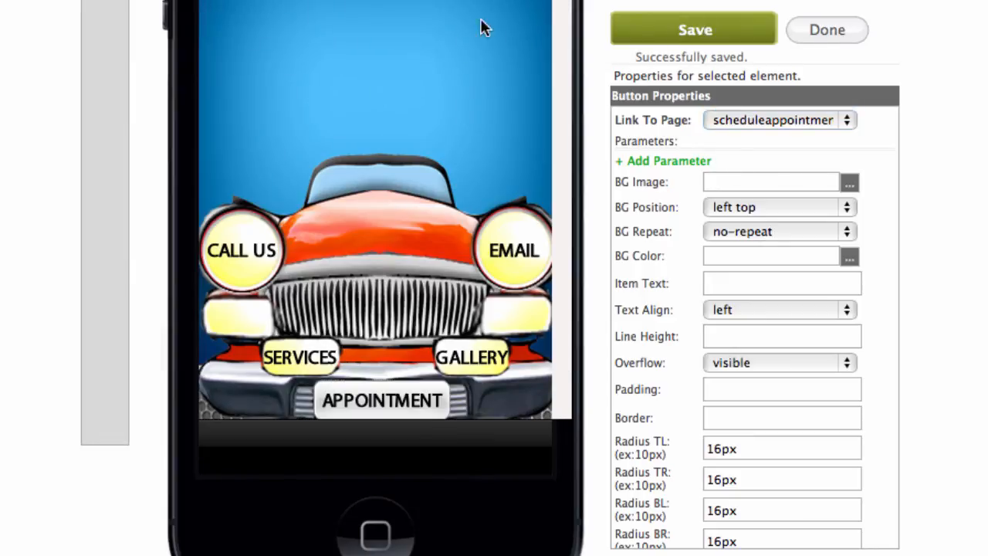
{"action": "scroll", "coordinate": [490, 278], "scroll_direction": "down", "scroll_amount": 1}
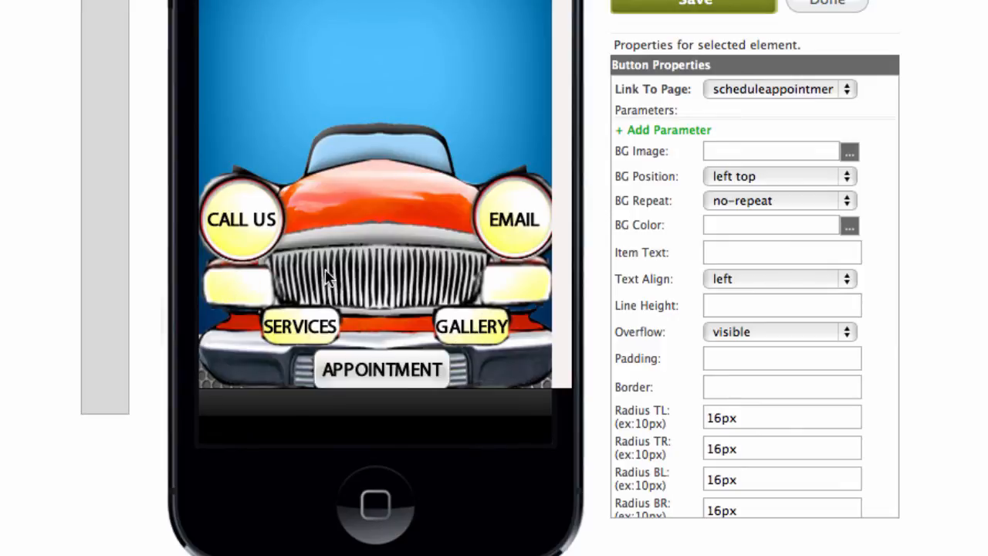
{"action": "scroll", "coordinate": [729, 80], "scroll_direction": "up", "scroll_amount": 2}
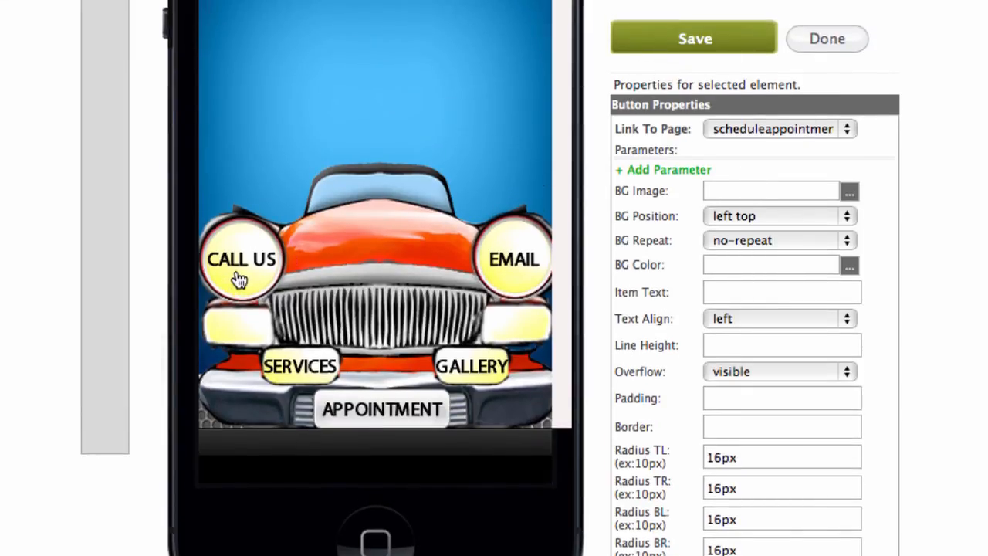
{"action": "scroll", "coordinate": [682, 48], "scroll_direction": "up", "scroll_amount": 5}
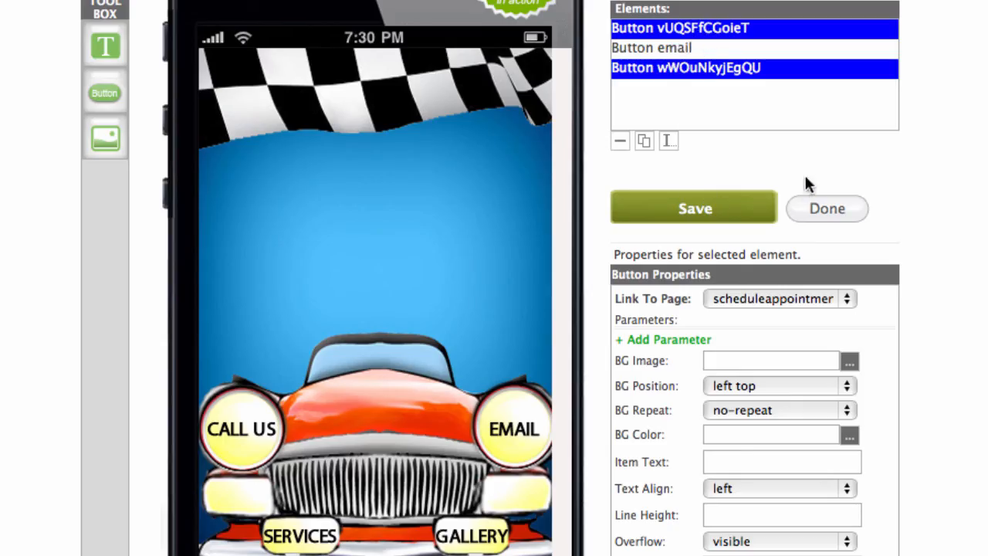
{"action": "left_click", "coordinate": [737, 211]}
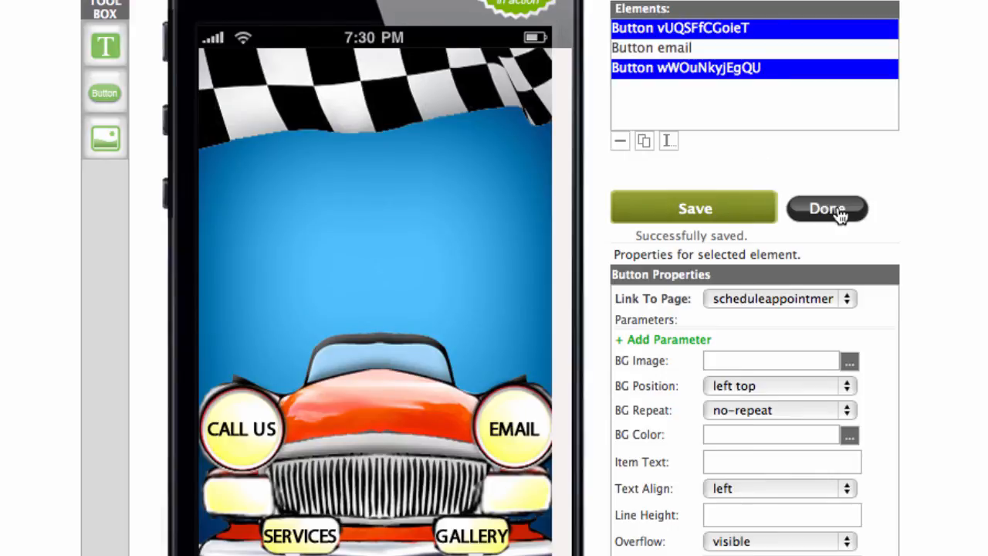
{"action": "left_click", "coordinate": [826, 208]}
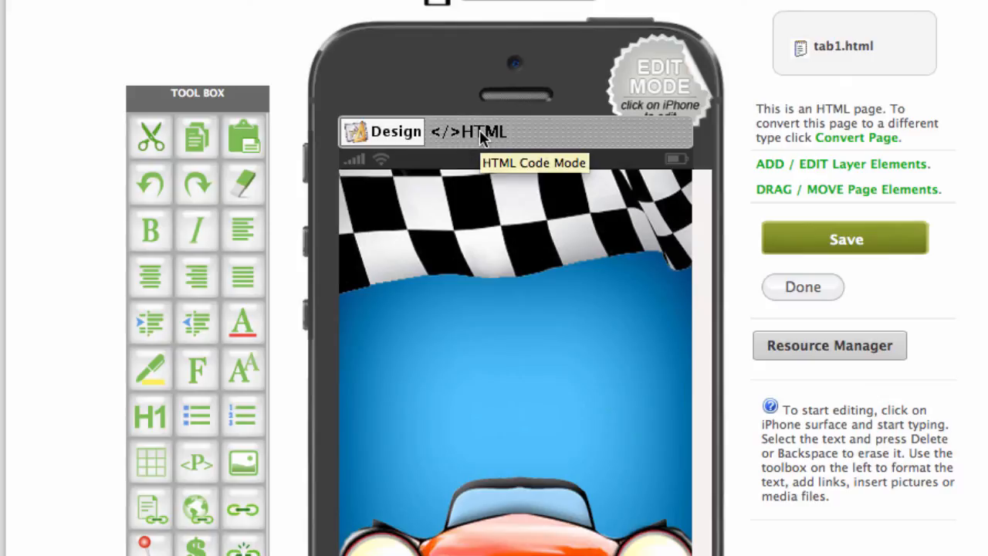
In the page's HTML source, set the callus link's empty href to tel:123456789.
{"action": "left_click", "coordinate": [479, 133]}
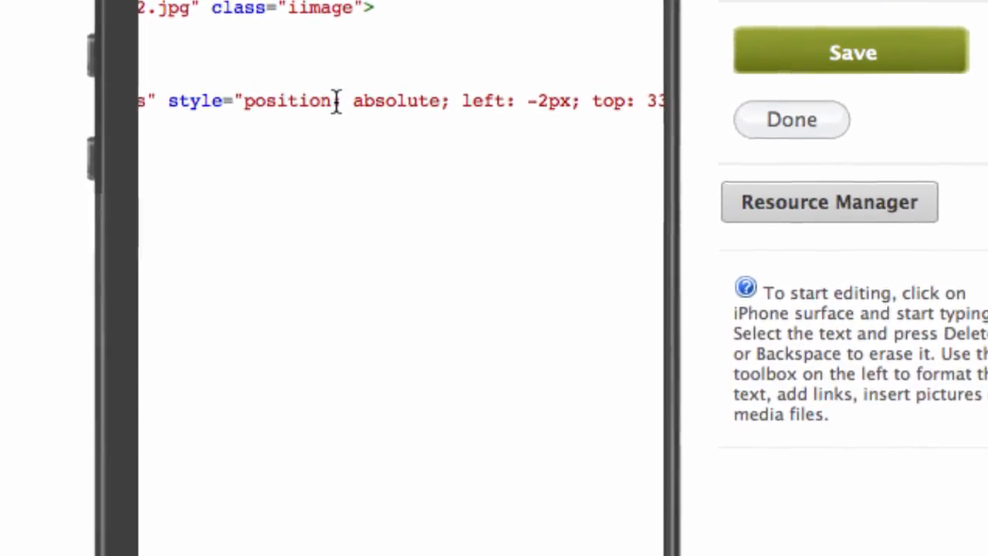
{"action": "scroll", "coordinate": [338, 103], "scroll_direction": "right", "scroll_amount": 10}
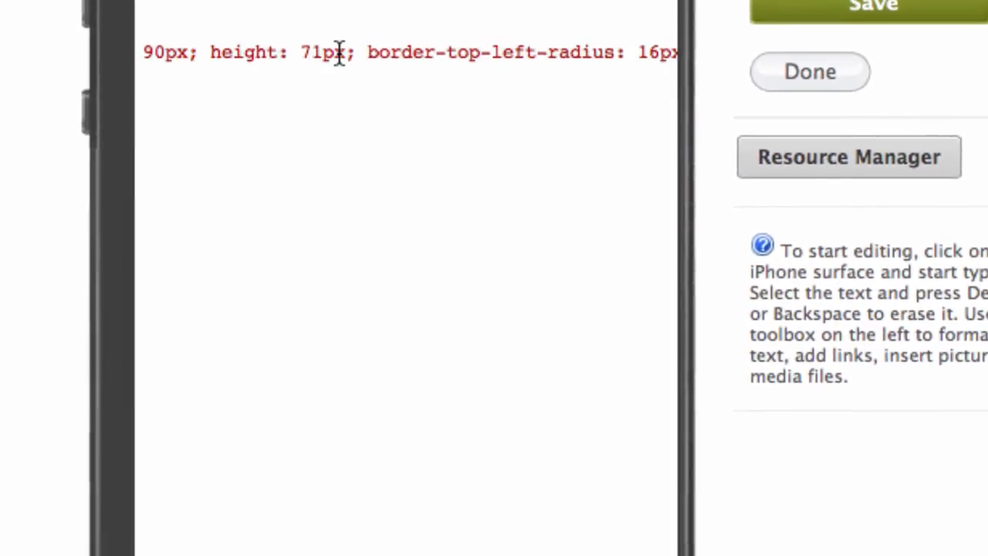
{"action": "scroll", "coordinate": [337, 52], "scroll_direction": "right", "scroll_amount": 10}
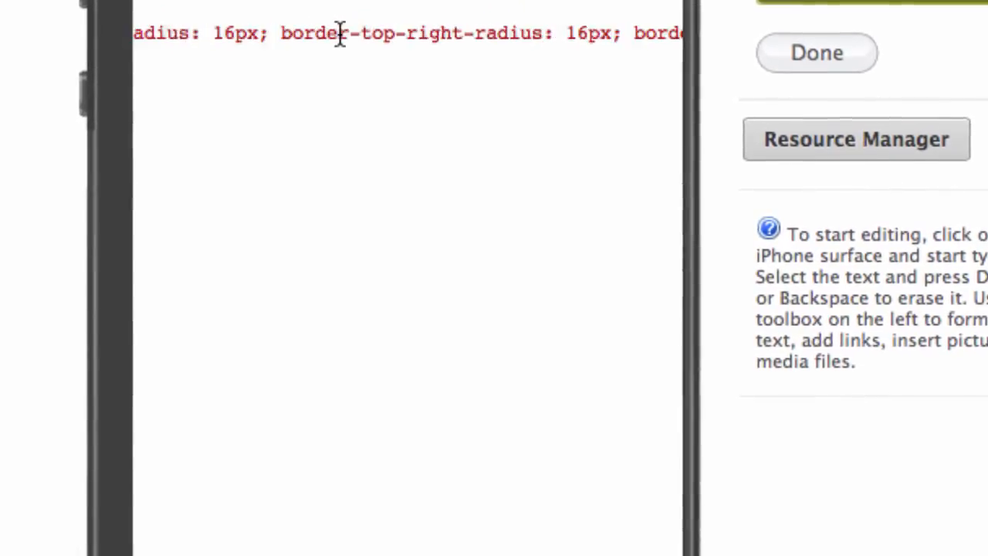
{"action": "scroll", "coordinate": [339, 32], "scroll_direction": "right", "scroll_amount": 10}
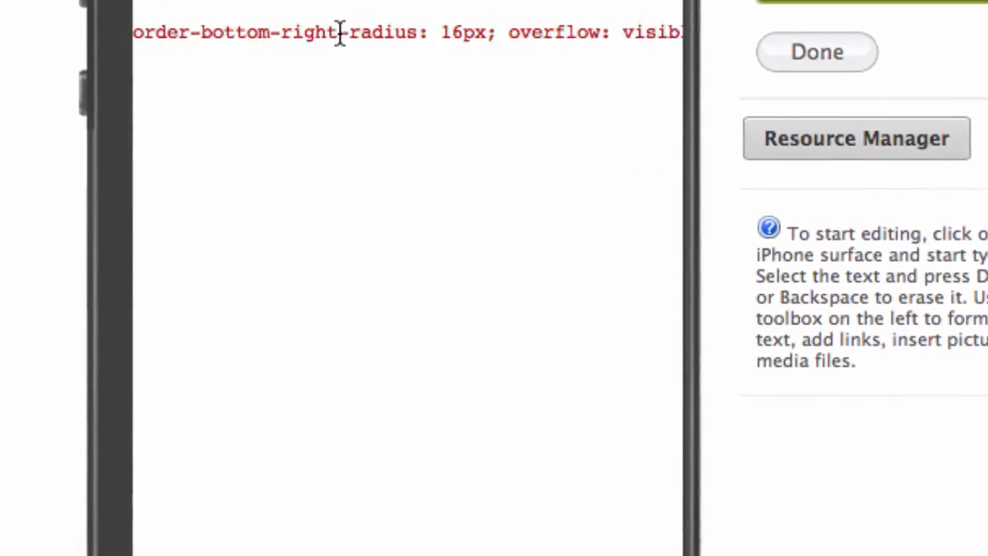
{"action": "scroll", "coordinate": [340, 32], "scroll_direction": "right", "scroll_amount": 10}
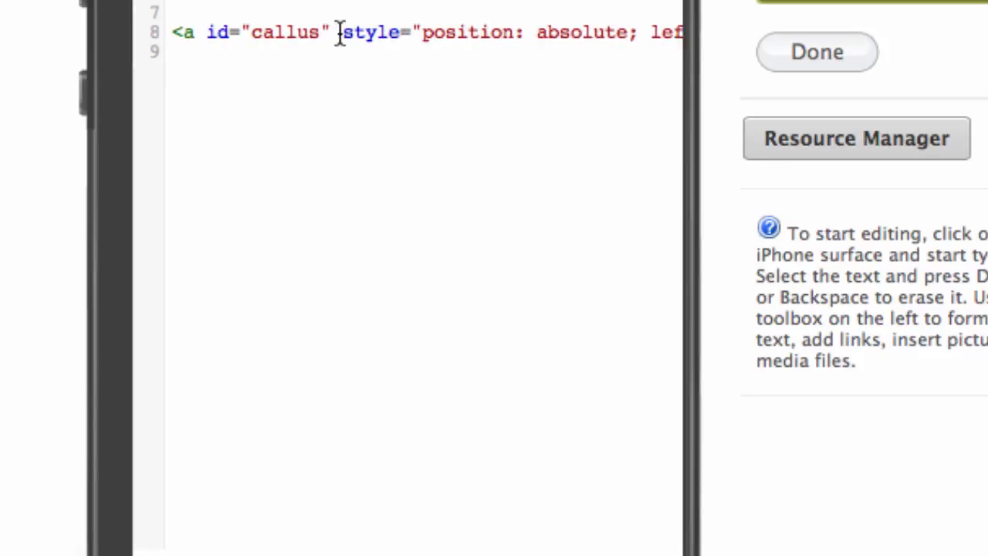
{"action": "scroll", "coordinate": [340, 35], "scroll_direction": "right", "scroll_amount": 10}
{"action": "scroll", "coordinate": [339, 35], "scroll_direction": "right", "scroll_amount": 10}
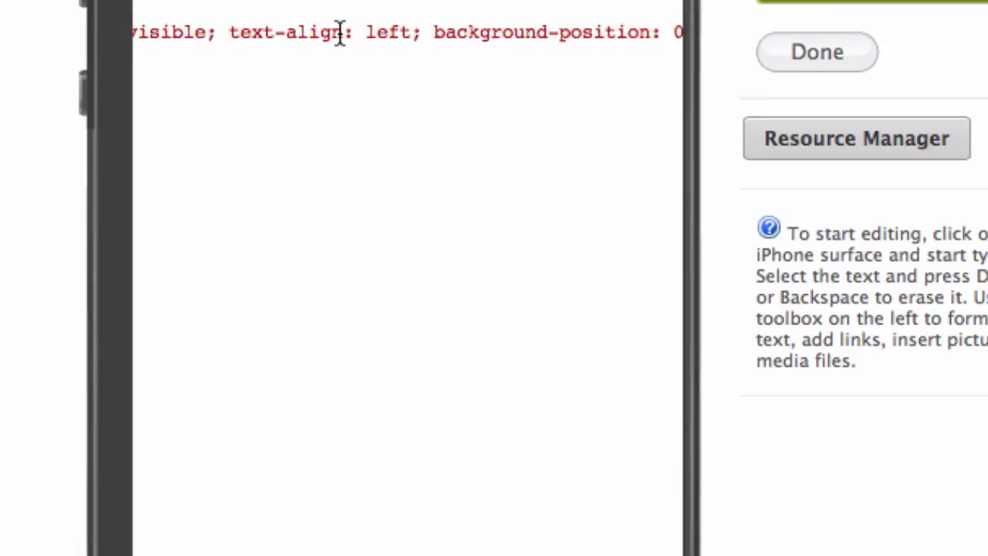
{"action": "scroll", "coordinate": [340, 34], "scroll_direction": "right", "scroll_amount": 5}
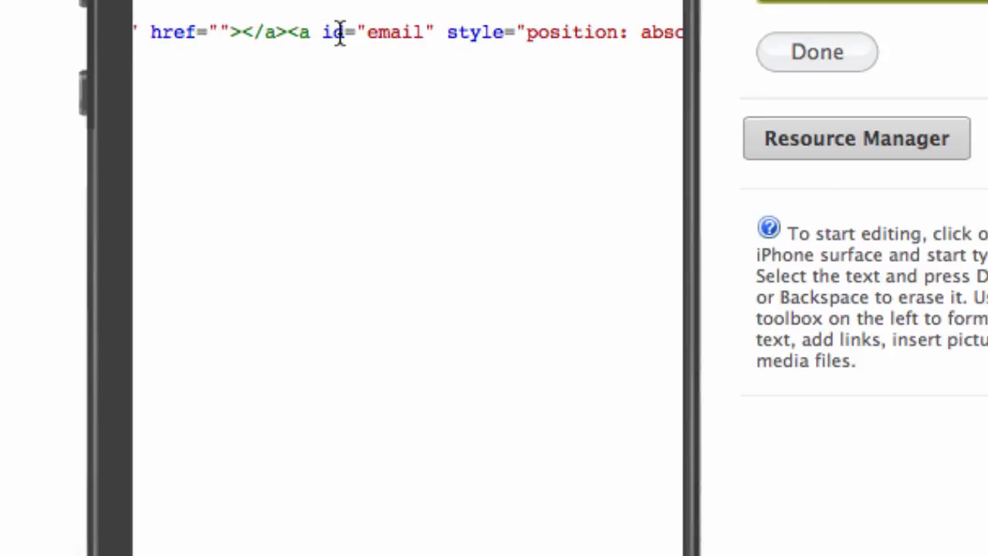
{"action": "scroll", "coordinate": [340, 35], "scroll_direction": "left", "scroll_amount": 3}
{"action": "scroll", "coordinate": [340, 31], "scroll_direction": "right", "scroll_amount": 2}
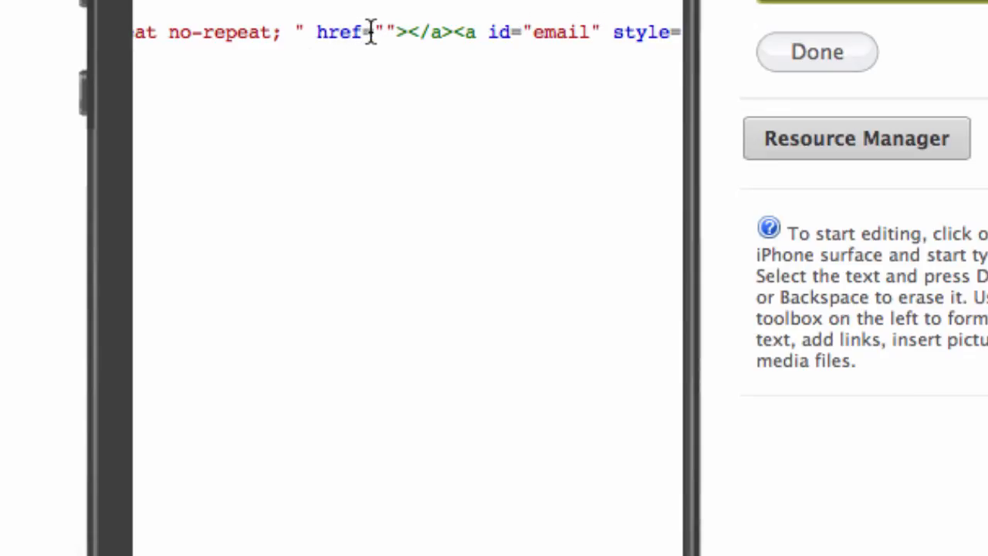
{"action": "left_click", "coordinate": [387, 33]}
{"action": "type", "text": "t"}
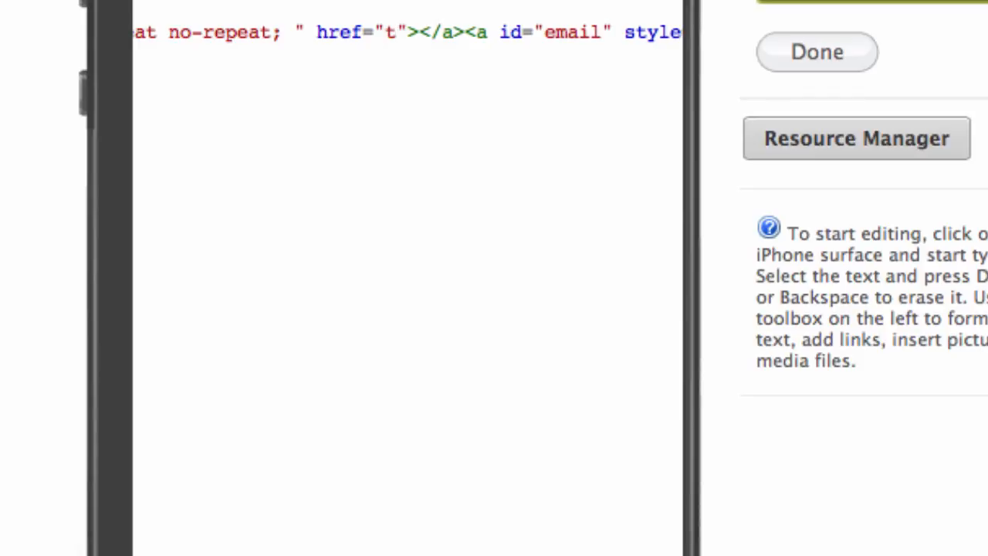
{"action": "type", "text": "el"}
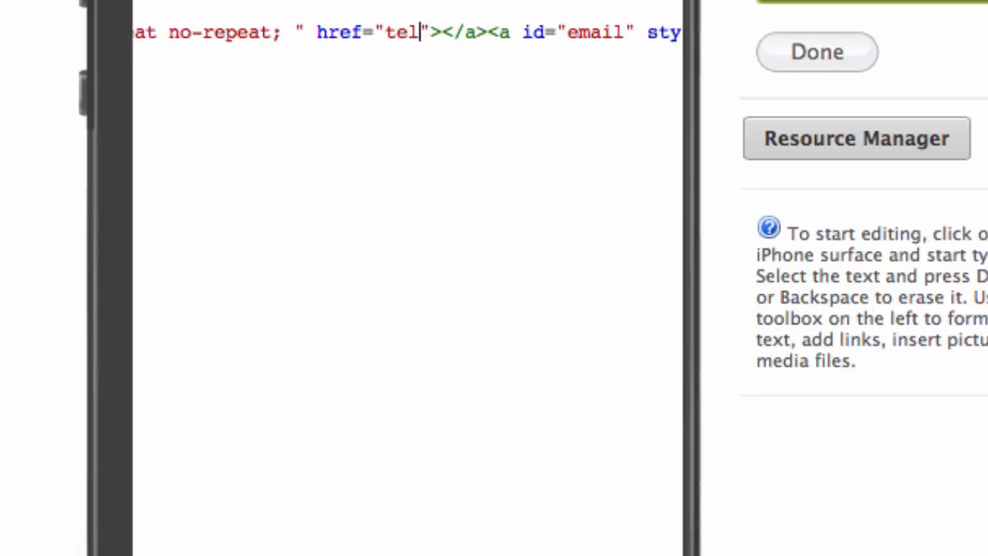
{"action": "type", "text": ":"}
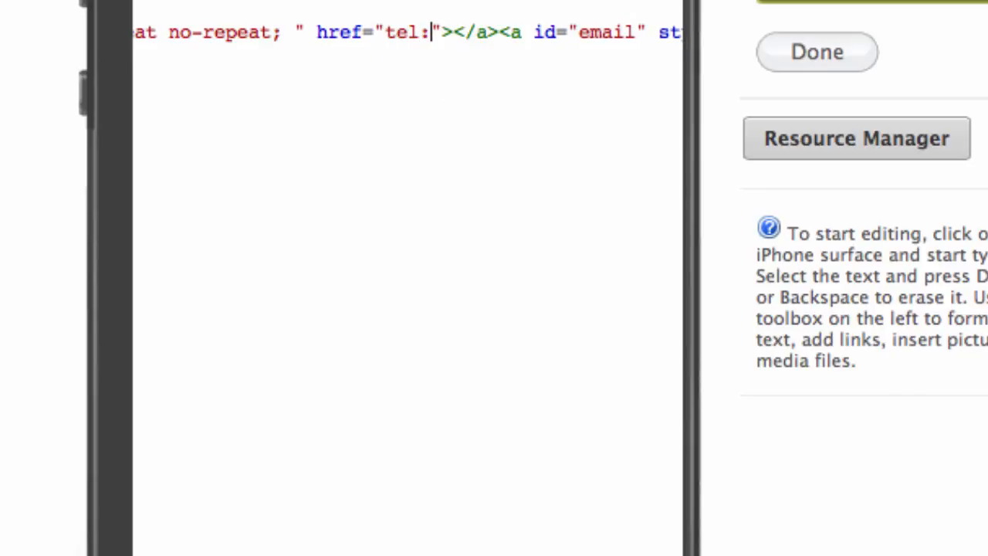
{"action": "type", "text": "12345678"}
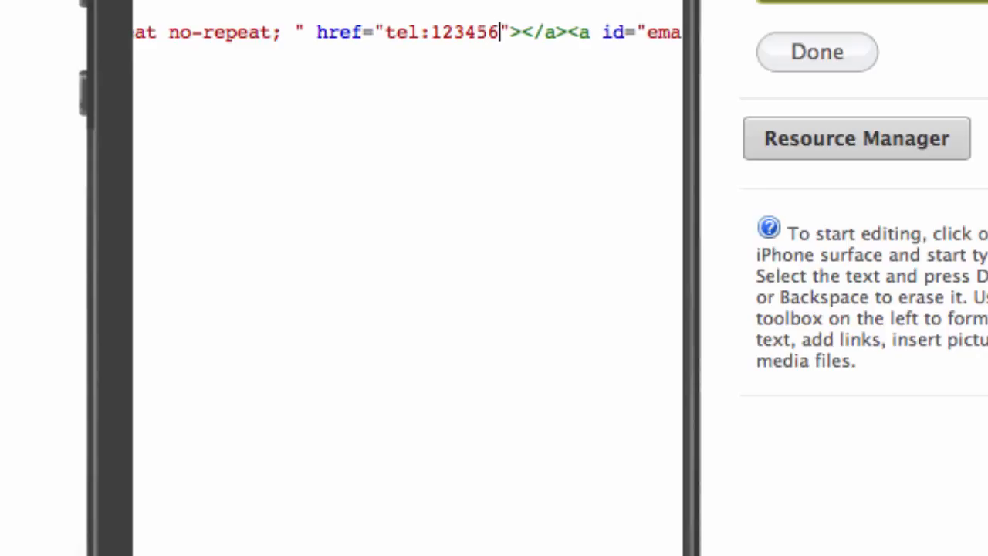
{"action": "type", "text": "9"}
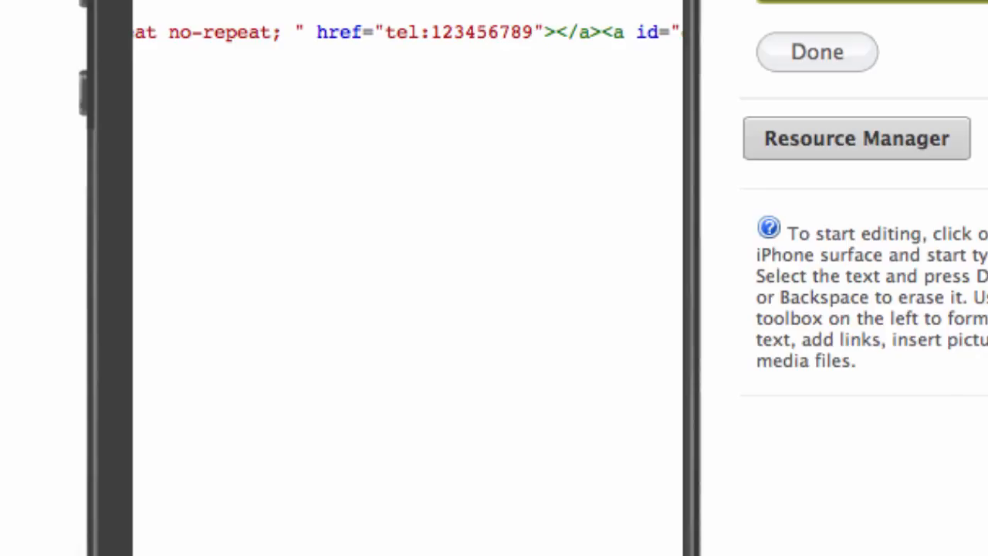
Delete contactus.html from the button link's href, leaving it empty.
{"action": "scroll", "coordinate": [452, 112], "scroll_direction": "right", "scroll_amount": 5}
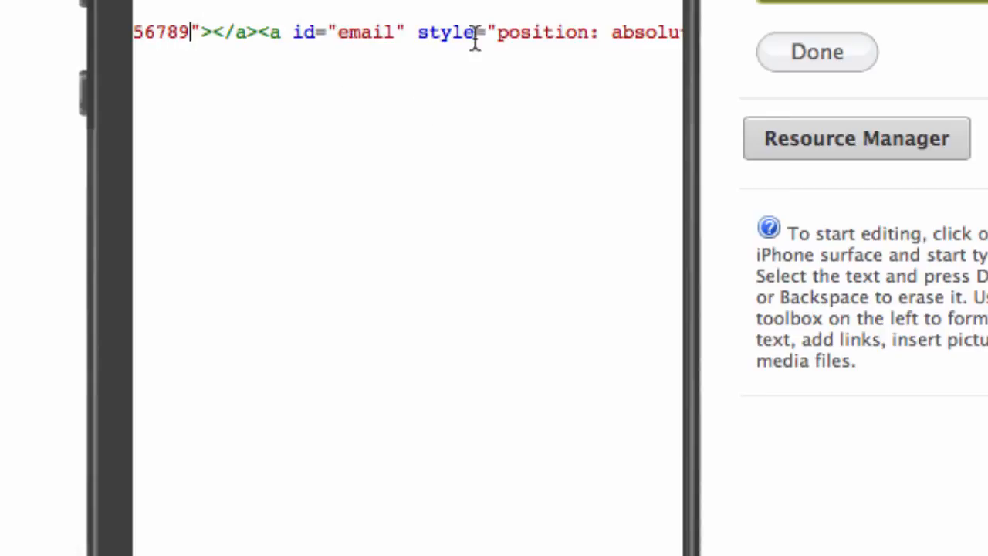
{"action": "scroll", "coordinate": [463, 46], "scroll_direction": "right", "scroll_amount": 10}
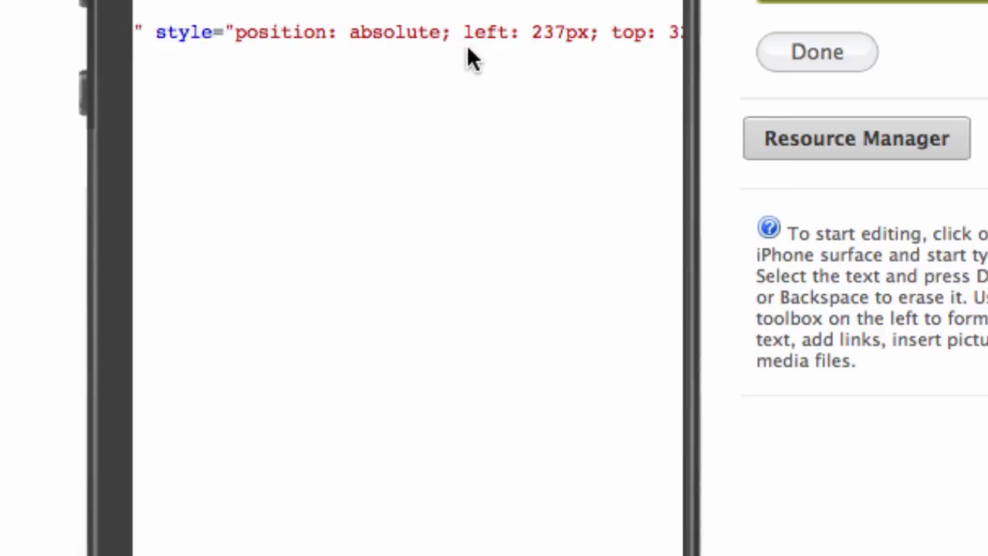
{"action": "scroll", "coordinate": [465, 46], "scroll_direction": "right", "scroll_amount": 5}
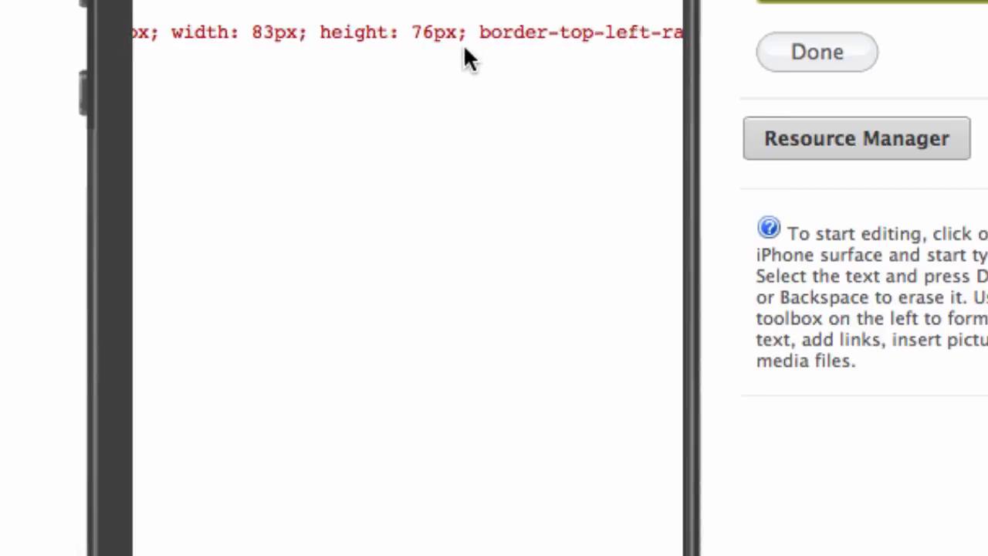
{"action": "scroll", "coordinate": [463, 44], "scroll_direction": "right", "scroll_amount": 7}
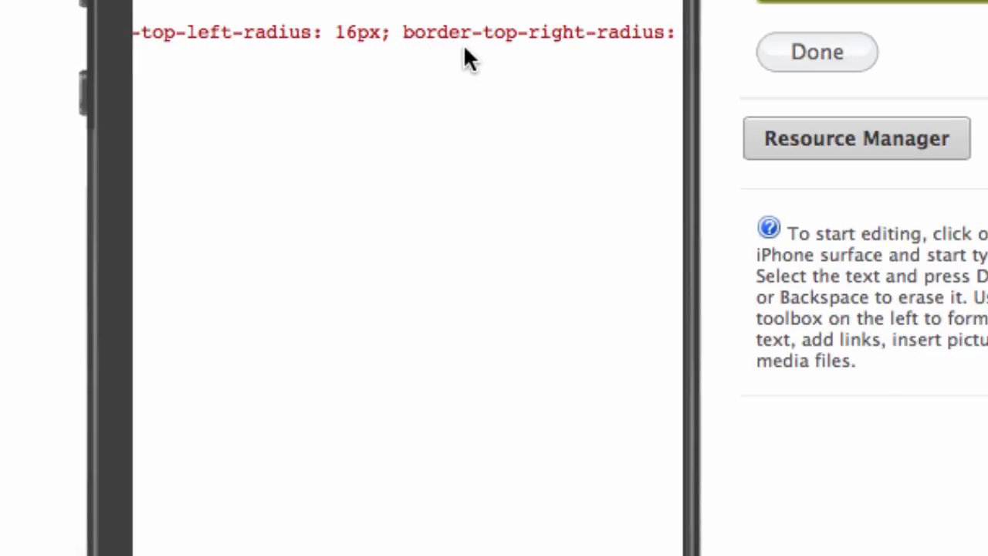
{"action": "scroll", "coordinate": [463, 44], "scroll_direction": "right", "scroll_amount": 2}
{"action": "scroll", "coordinate": [463, 44], "scroll_direction": "right", "scroll_amount": 7}
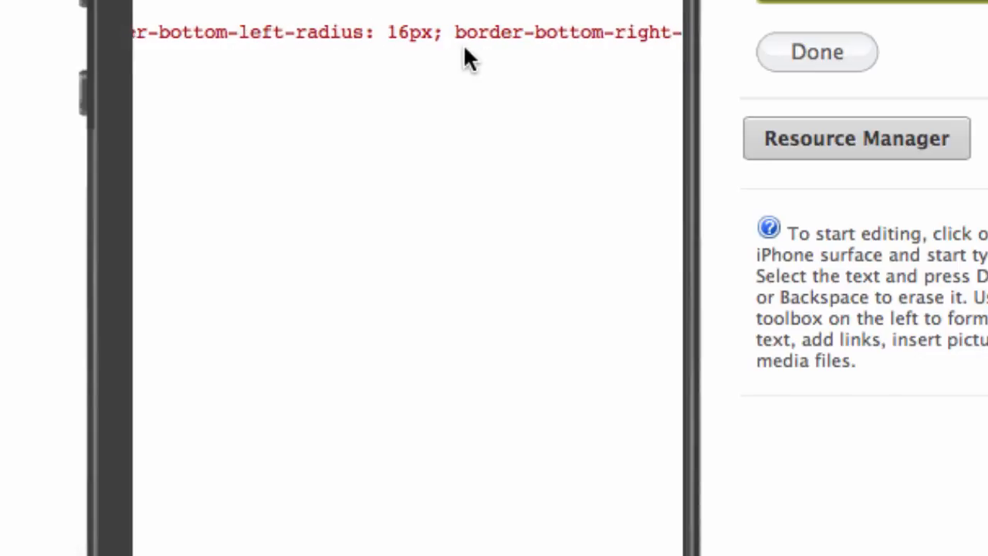
{"action": "scroll", "coordinate": [463, 44], "scroll_direction": "right", "scroll_amount": 8}
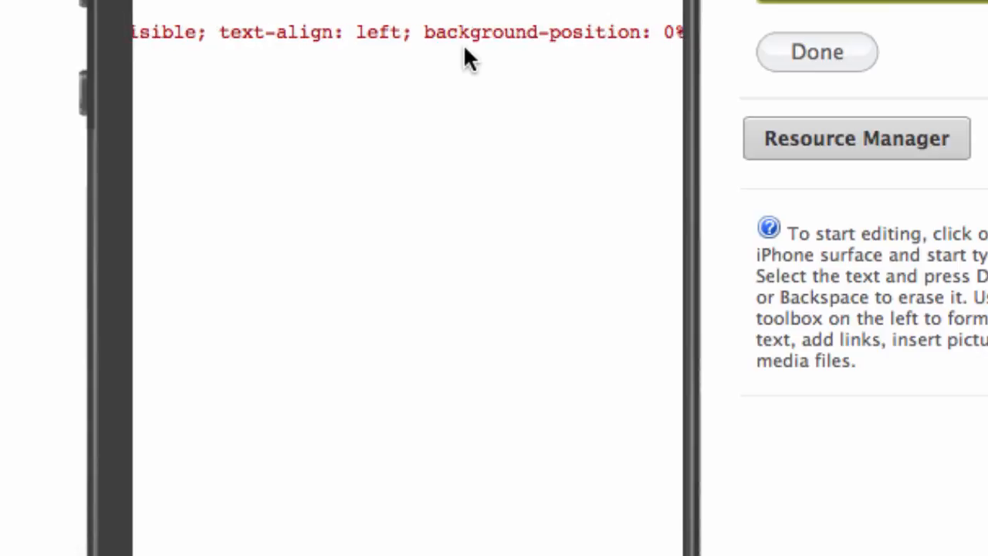
{"action": "scroll", "coordinate": [465, 50], "scroll_direction": "right", "scroll_amount": 8}
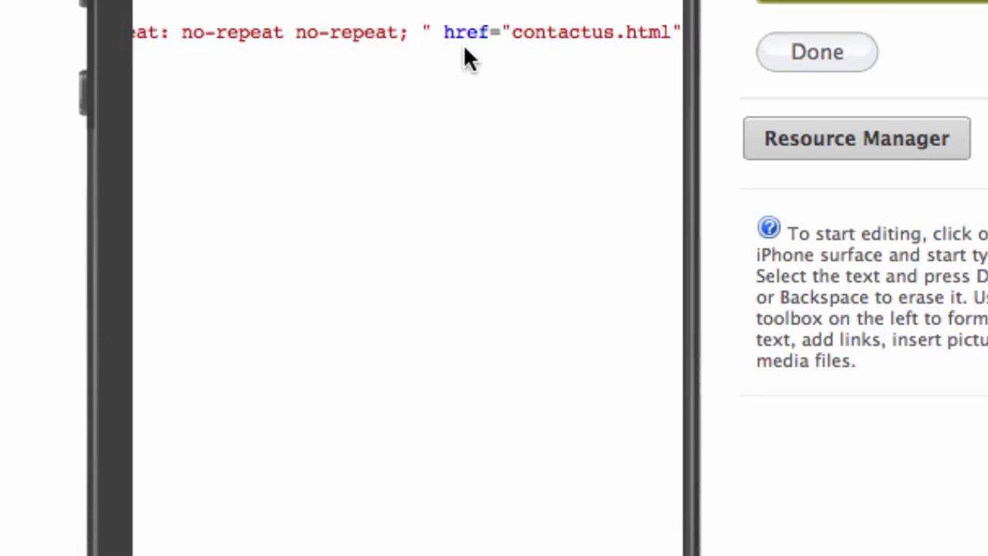
{"action": "scroll", "coordinate": [465, 50], "scroll_direction": "right", "scroll_amount": 2}
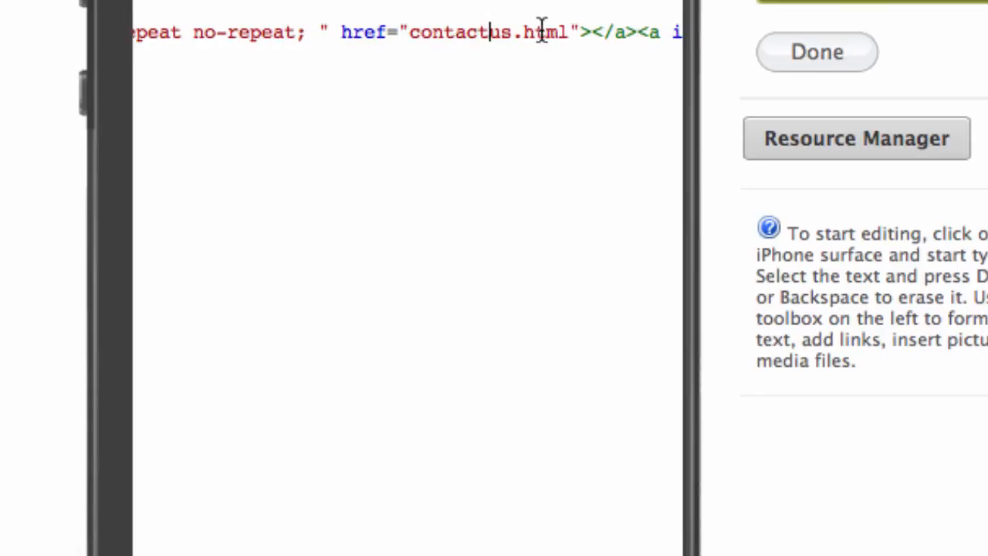
{"action": "left_click_drag", "start_coordinate": [566, 29], "coordinate": [416, 20]}
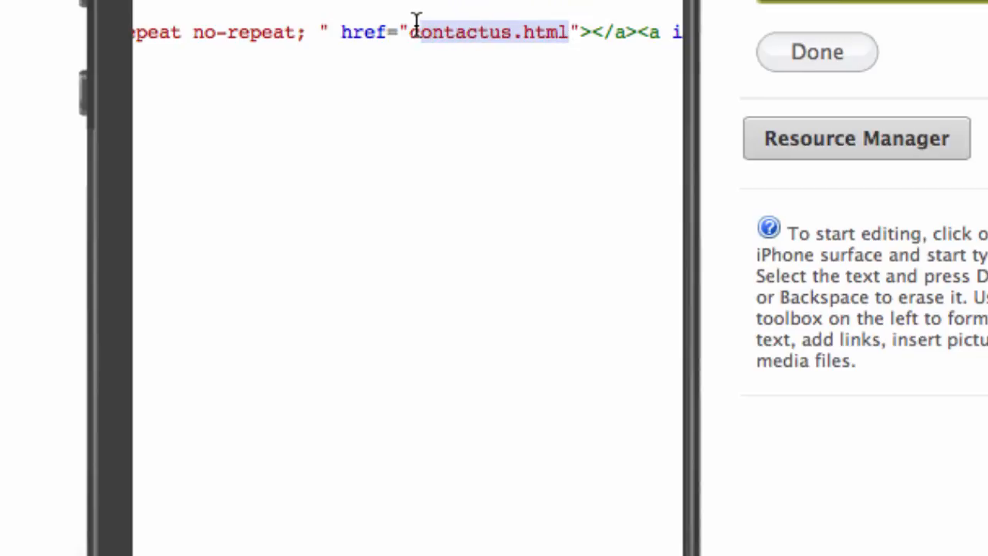
{"action": "key", "text": "BackSpace"}
{"action": "key", "text": "BackSpace"}
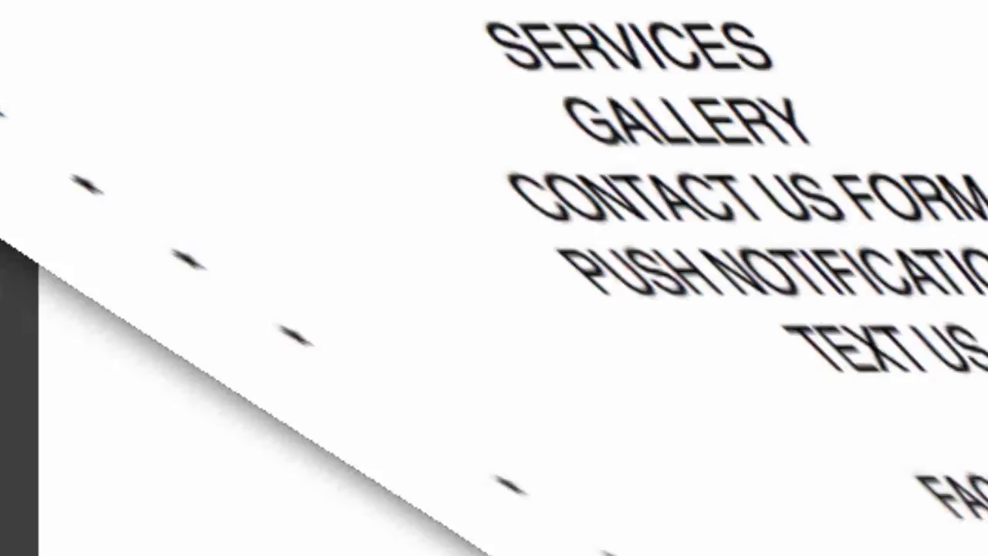
Copy the sendmail link line from the TextEdit notes.
{"action": "scroll", "coordinate": [234, 368], "scroll_direction": "down", "scroll_amount": 10}
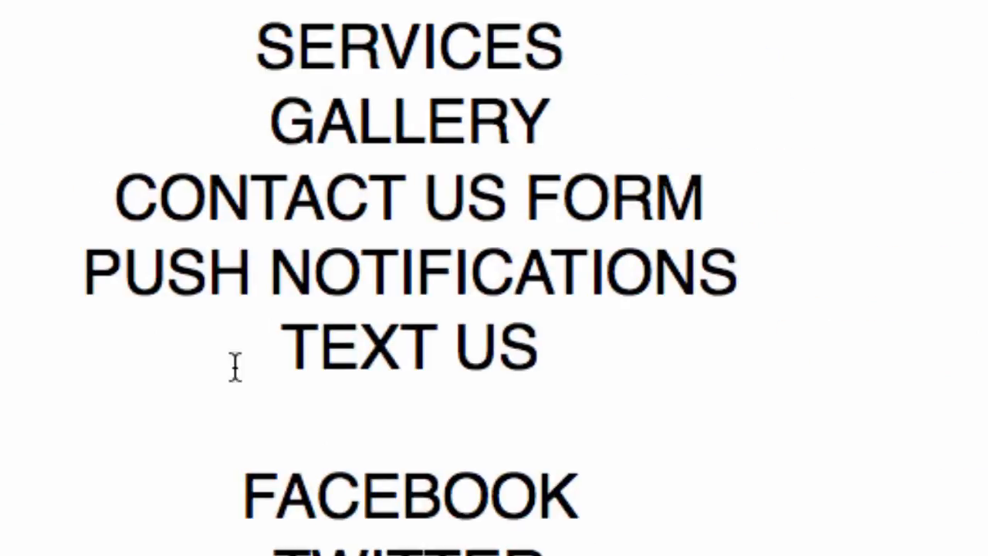
{"action": "scroll", "coordinate": [598, 394], "scroll_direction": "down", "scroll_amount": 10}
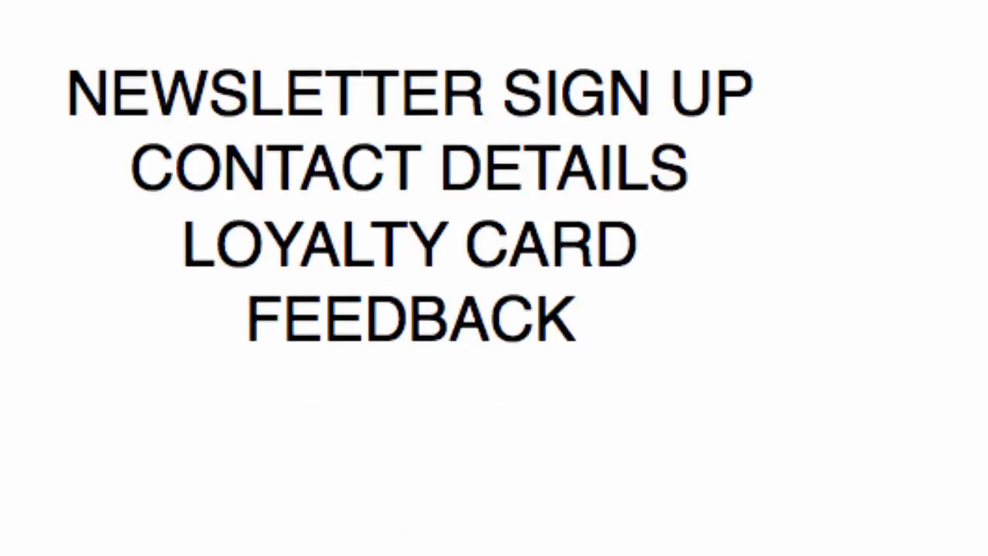
{"action": "left_click_drag", "start_coordinate": [17, 502], "coordinate": [760, 487]}
{"action": "key", "text": "super+c"}
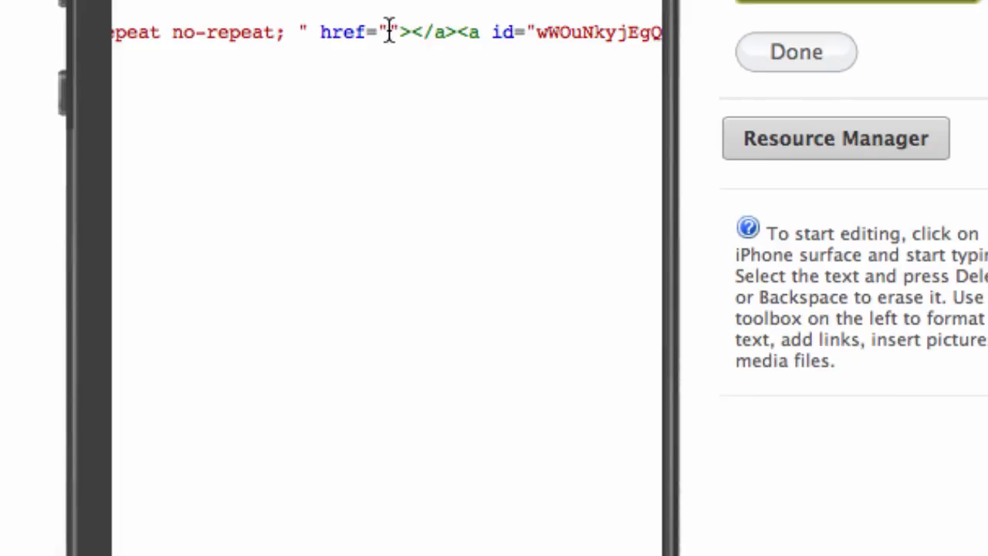
Paste the sendmail address into the empty href and save the page code.
{"action": "left_click", "coordinate": [389, 33]}
{"action": "key", "text": "super+v"}
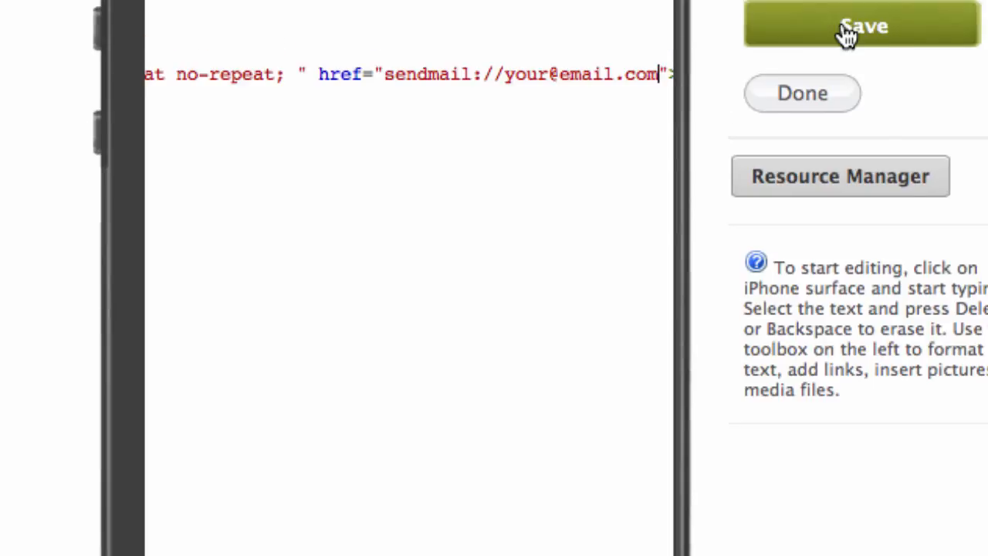
{"action": "left_click", "coordinate": [847, 34]}
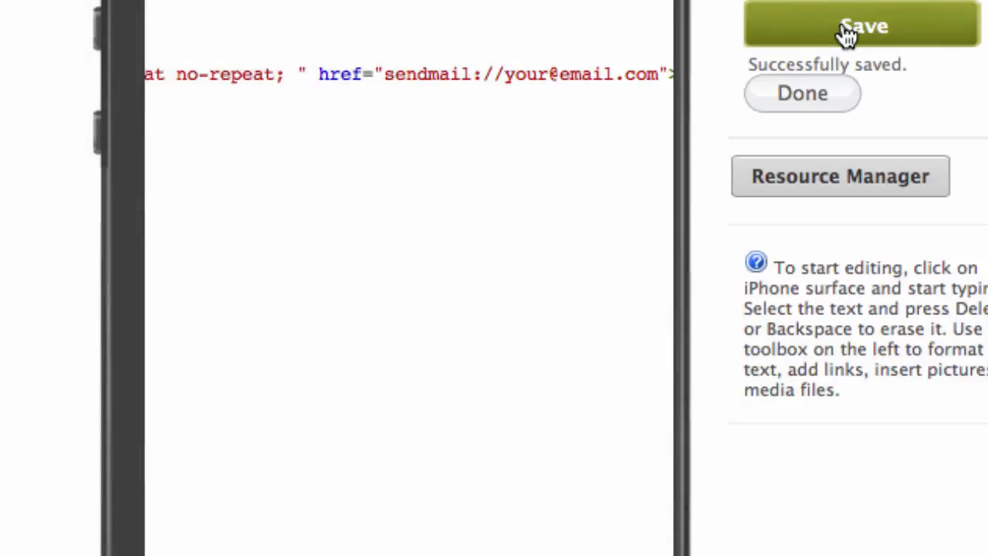
Save the car home page in Design view and return to the application pages list.
{"action": "left_click", "coordinate": [194, 20]}
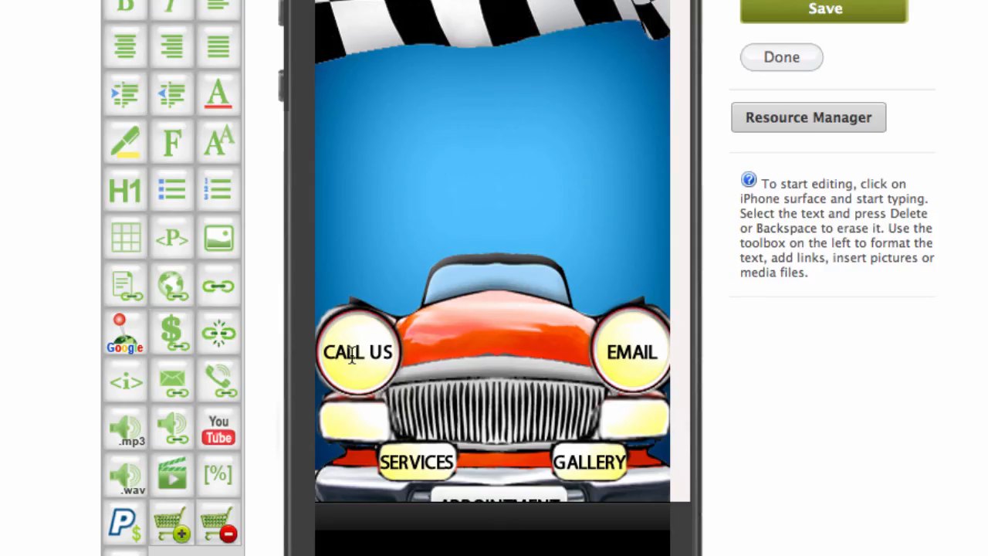
{"action": "scroll", "coordinate": [630, 363], "scroll_direction": "down", "scroll_amount": 3}
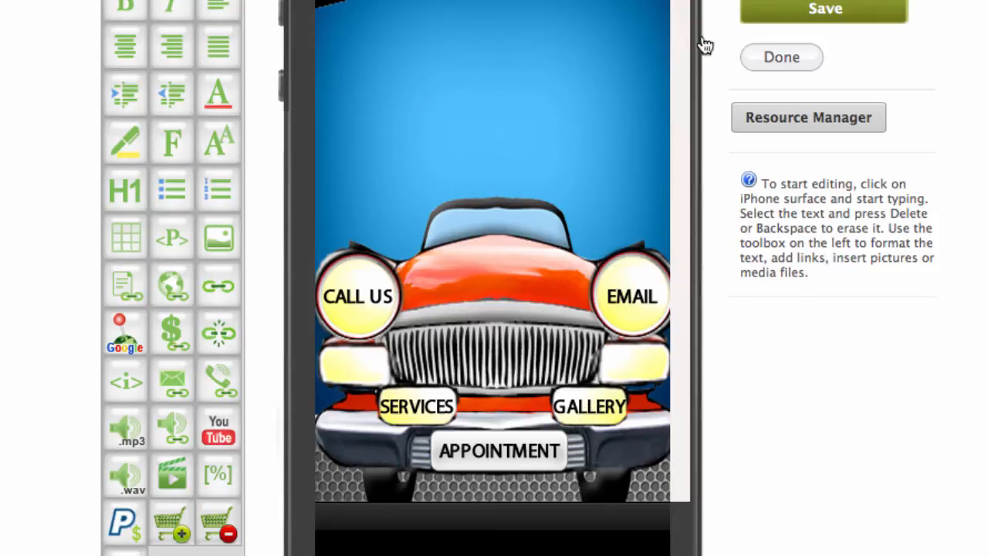
{"action": "left_click", "coordinate": [826, 10]}
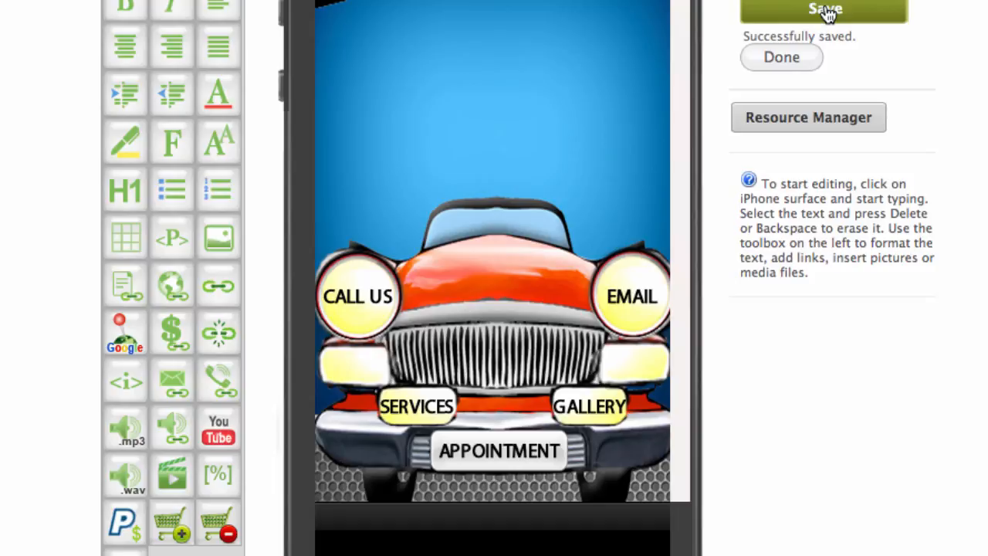
{"action": "left_click", "coordinate": [795, 62]}
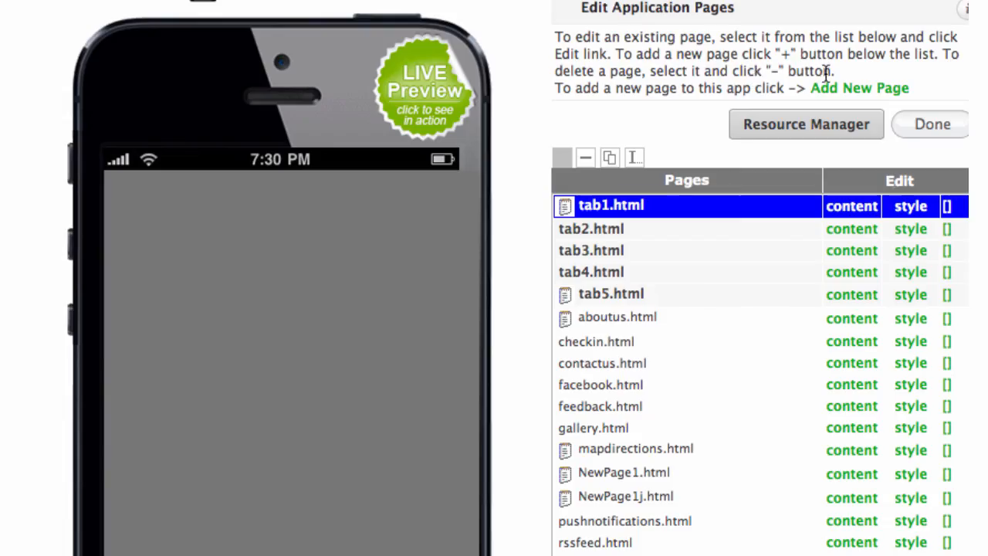
Scroll the phone preview to check the car home page buttons, then go to the Application Dashboard.
{"action": "scroll", "coordinate": [950, 65], "scroll_direction": "down", "scroll_amount": 5}
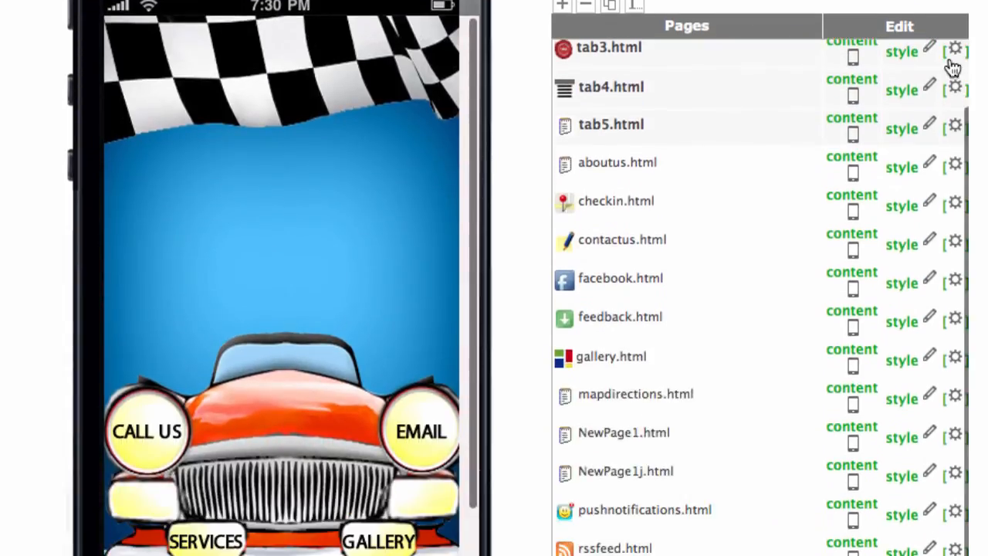
{"action": "scroll", "coordinate": [334, 145], "scroll_direction": "down", "scroll_amount": 5}
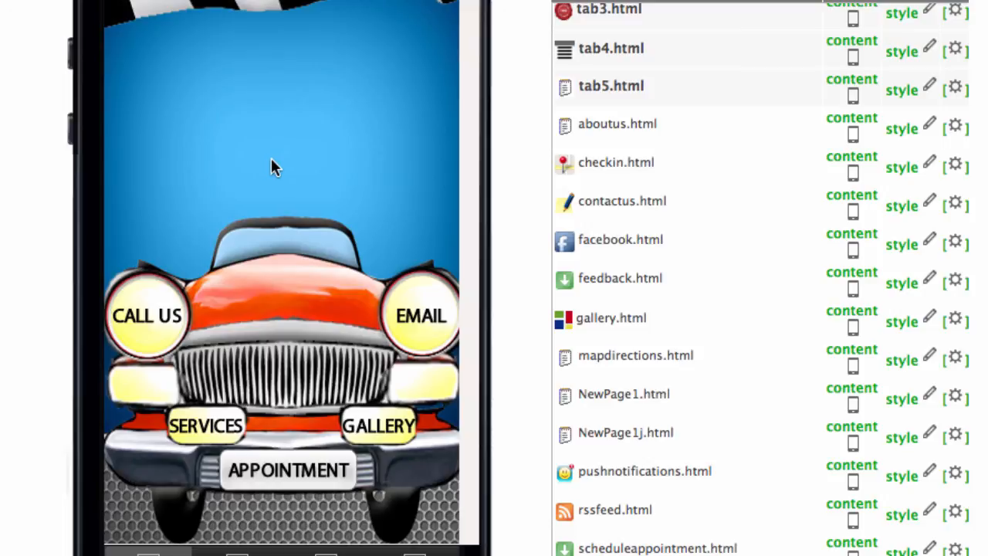
{"action": "scroll", "coordinate": [247, 166], "scroll_direction": "down", "scroll_amount": 2}
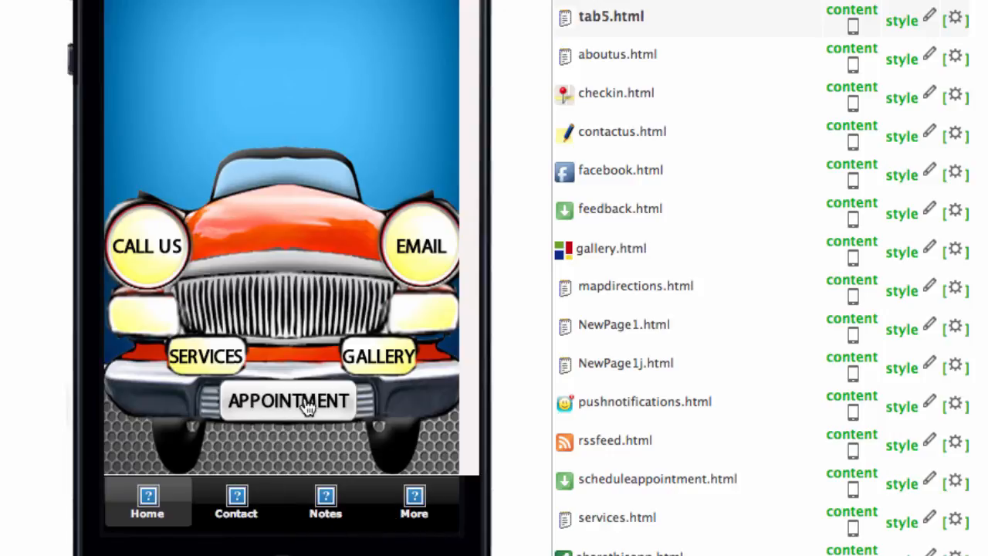
{"action": "scroll", "coordinate": [658, 241], "scroll_direction": "up", "scroll_amount": 4}
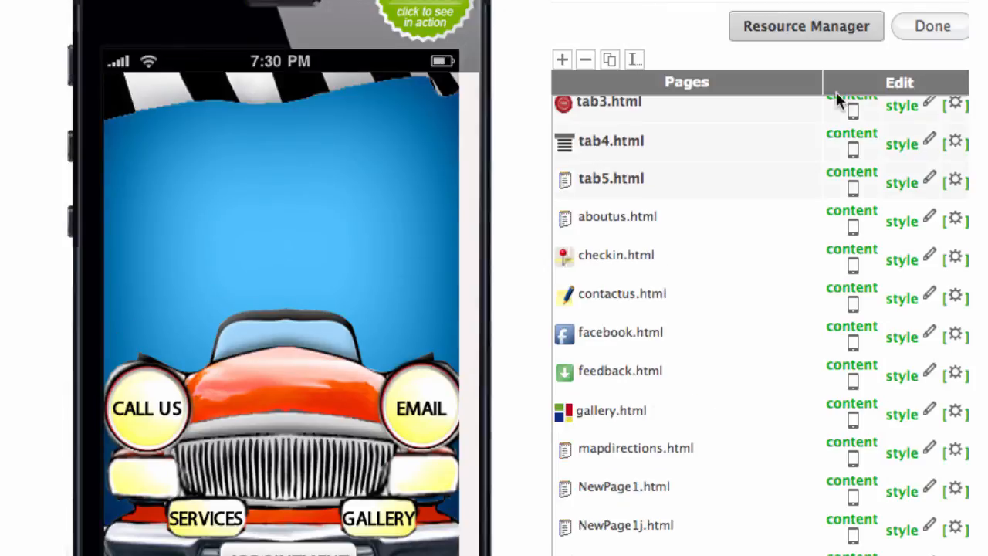
{"action": "left_click", "coordinate": [932, 25]}
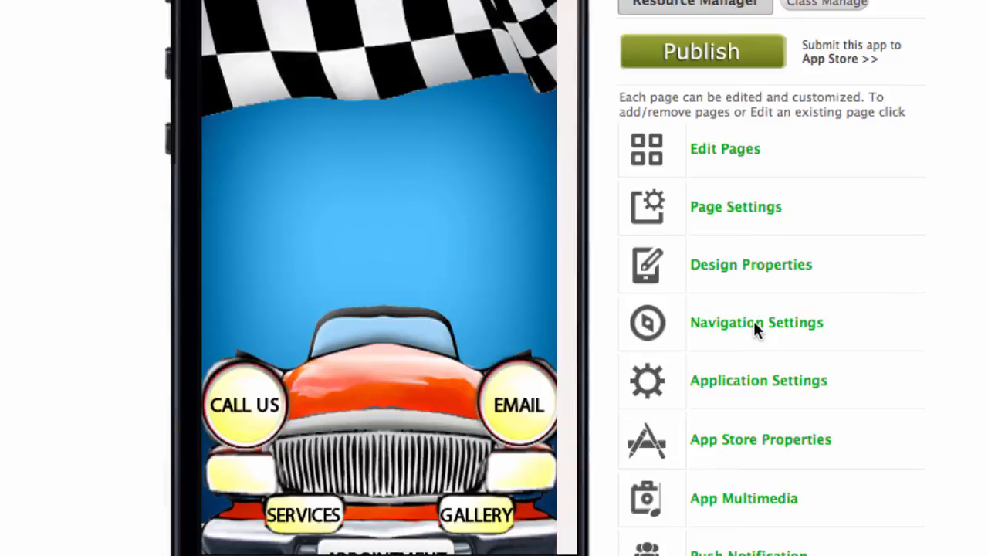
Open Navigation Settings from the Application Dashboard.
{"action": "left_click", "coordinate": [754, 327]}
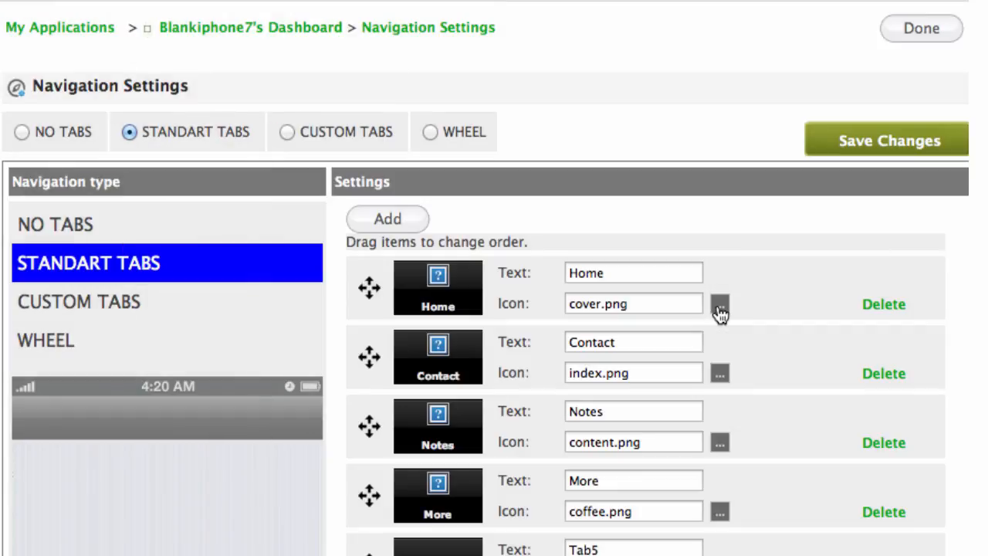
Give the Home tab the 41-picture-frame.png gallery icon and select its label text.
{"action": "left_click", "coordinate": [719, 308]}
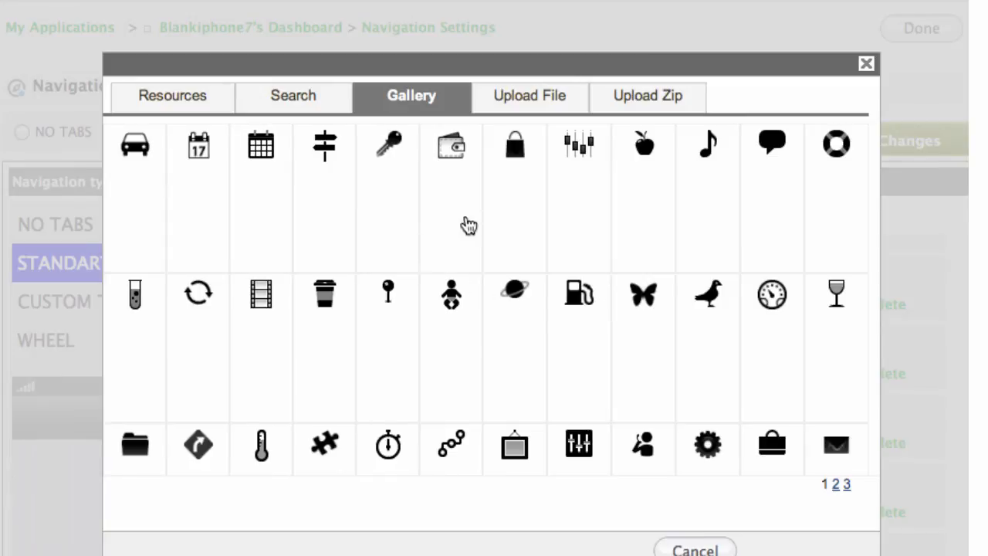
{"action": "scroll", "coordinate": [623, 221], "scroll_direction": "down", "scroll_amount": 5}
{"action": "scroll", "coordinate": [624, 222], "scroll_direction": "down", "scroll_amount": 6}
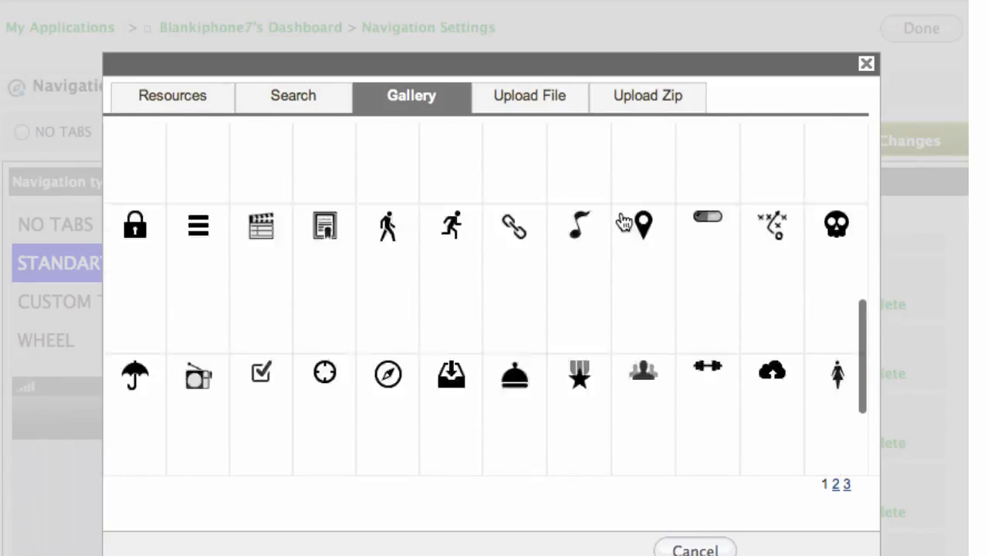
{"action": "scroll", "coordinate": [508, 219], "scroll_direction": "up", "scroll_amount": 9}
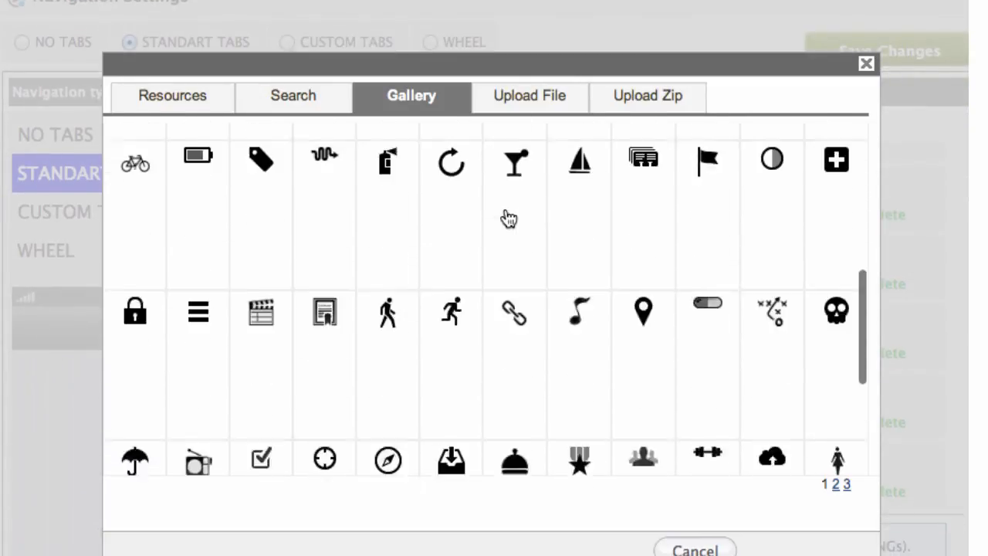
{"action": "scroll", "coordinate": [505, 218], "scroll_direction": "up", "scroll_amount": 3}
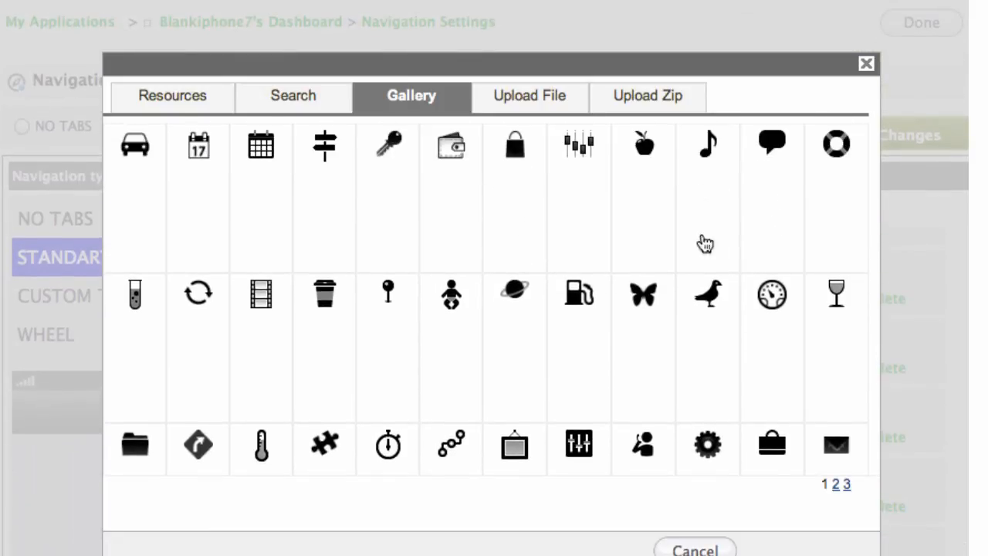
{"action": "scroll", "coordinate": [495, 322], "scroll_direction": "down", "scroll_amount": 1}
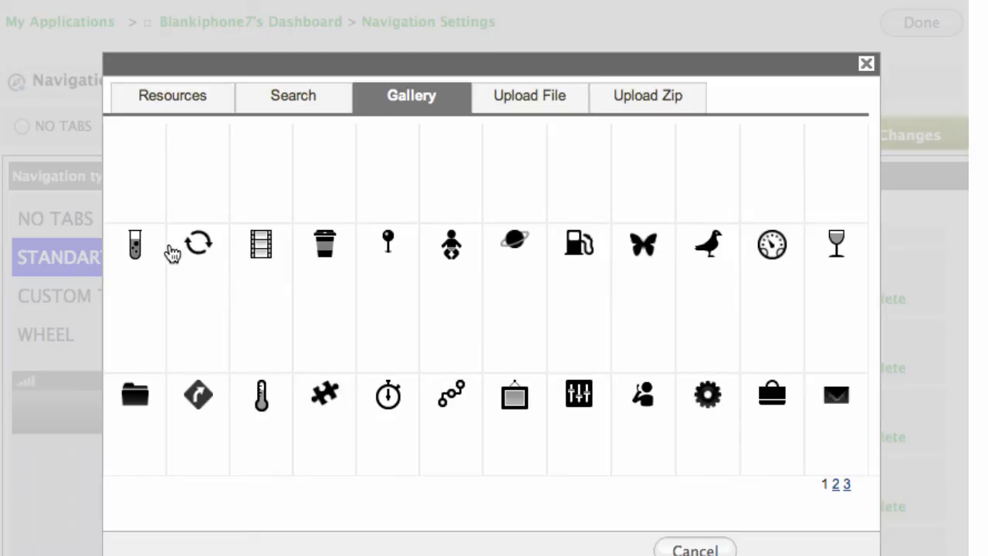
{"action": "left_click", "coordinate": [510, 395]}
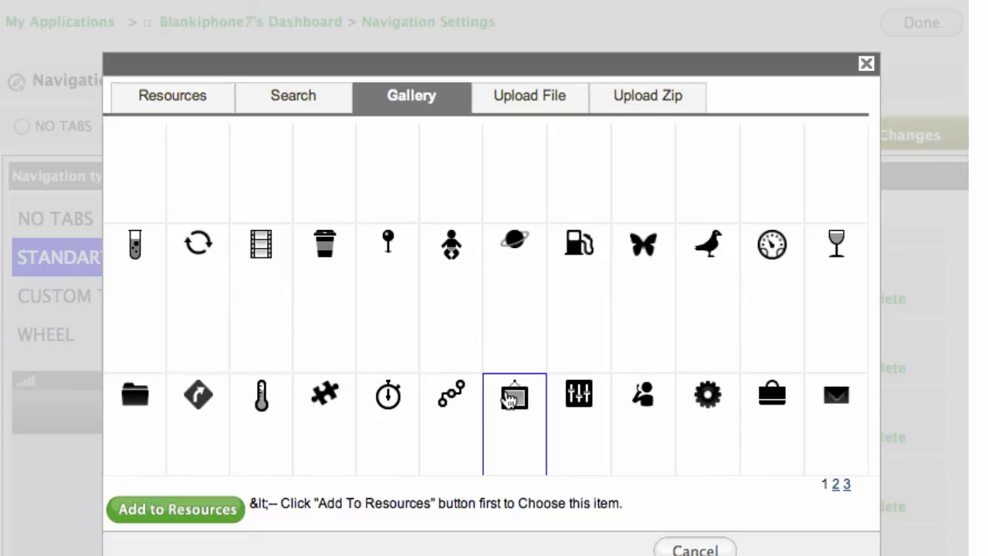
{"action": "left_click", "coordinate": [174, 509]}
{"action": "scroll", "coordinate": [683, 474], "scroll_direction": "down", "scroll_amount": 1}
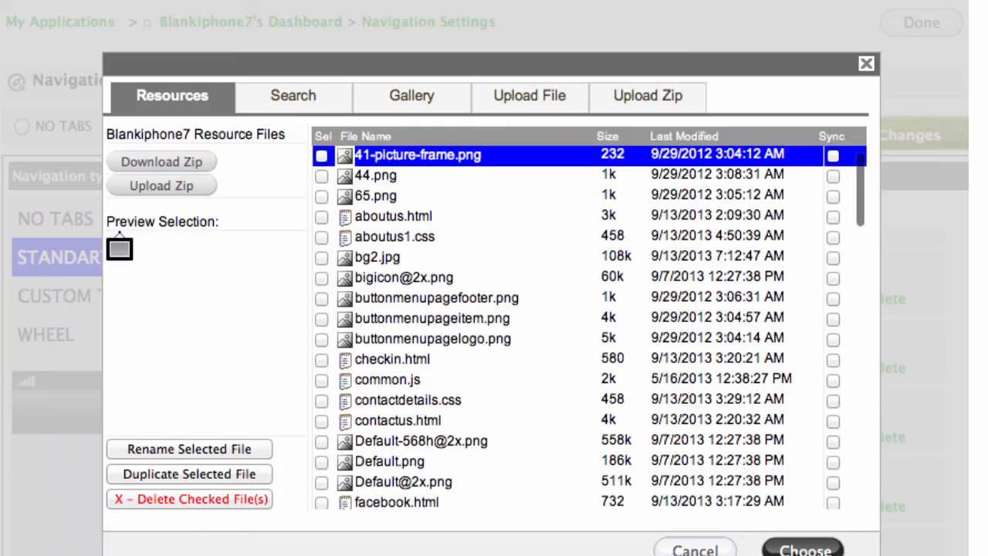
{"action": "left_click", "coordinate": [801, 549]}
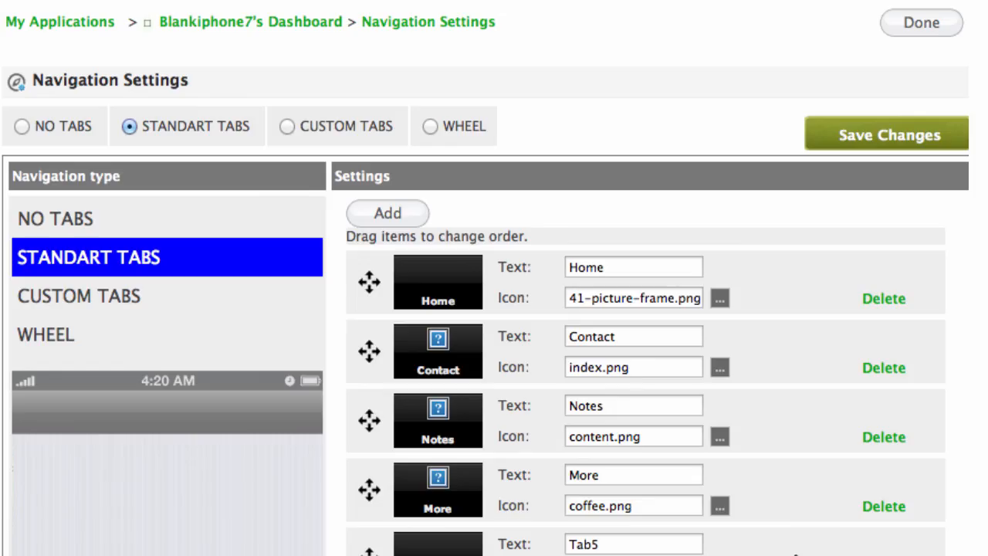
{"action": "left_click", "coordinate": [635, 266]}
{"action": "left_click_drag", "start_coordinate": [615, 265], "coordinate": [543, 265]}
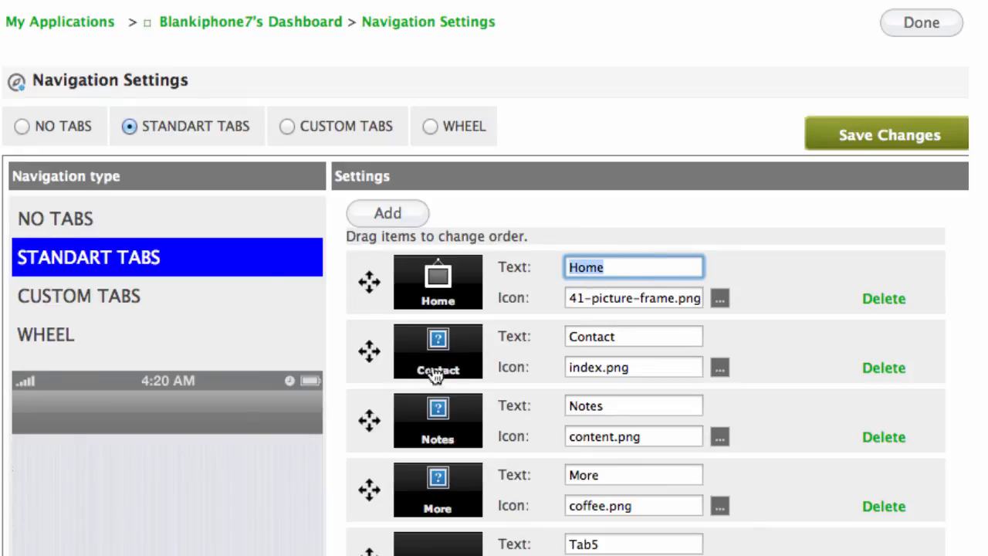
Keep the Contact label and replace its index.png icon with the mancall.png person icon.
{"action": "left_click", "coordinate": [588, 332]}
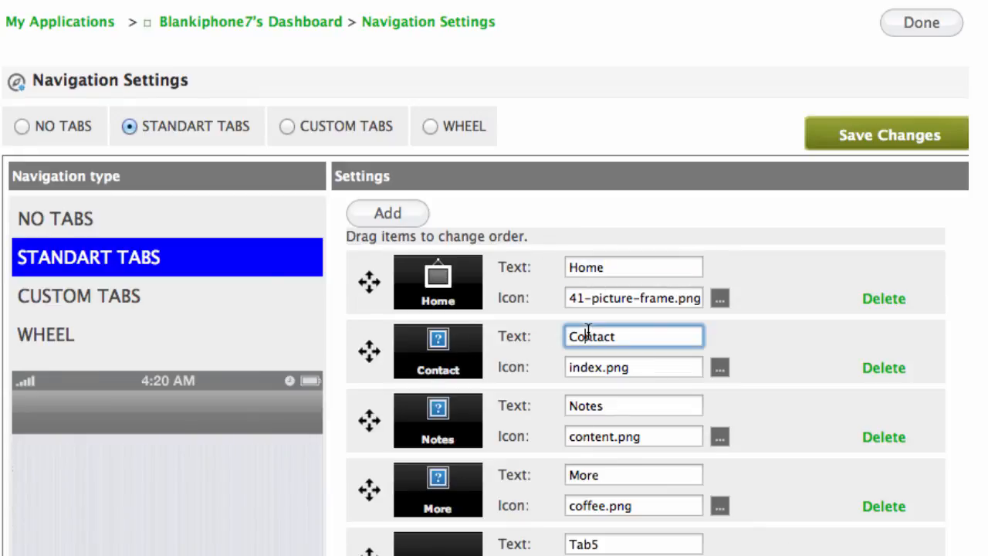
{"action": "double_click", "coordinate": [647, 335]}
{"action": "left_click", "coordinate": [642, 337]}
{"action": "left_click", "coordinate": [719, 367]}
{"action": "left_click", "coordinate": [411, 95]}
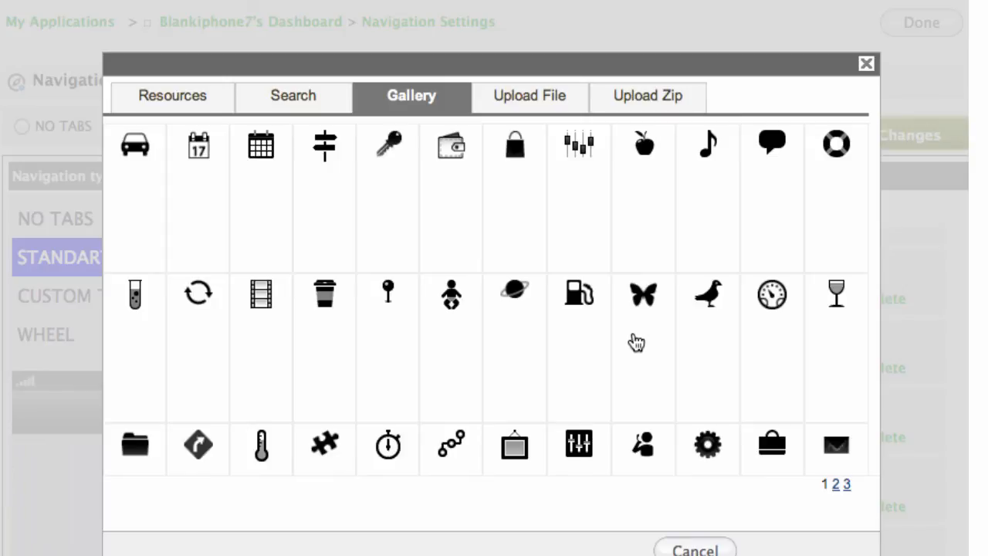
{"action": "scroll", "coordinate": [636, 345], "scroll_direction": "down", "scroll_amount": 5}
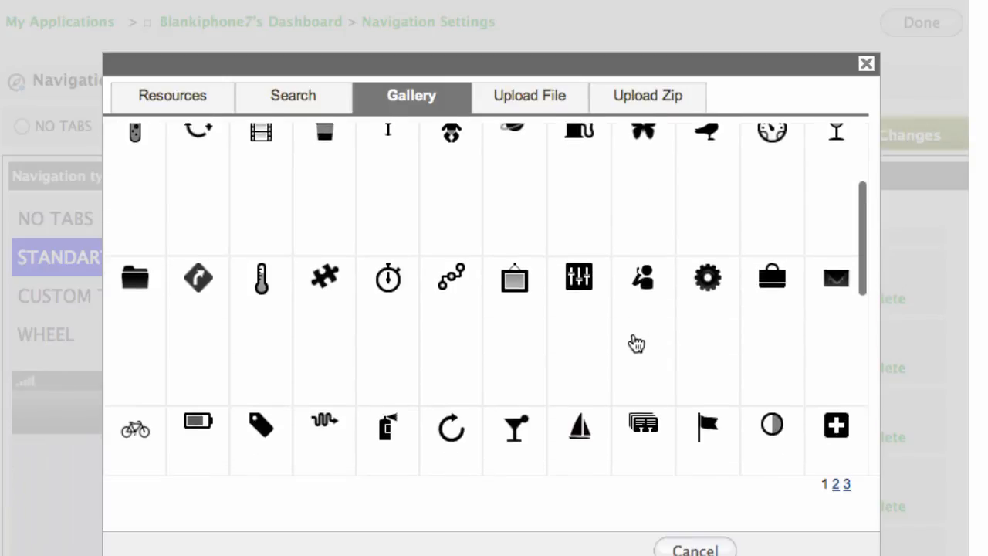
{"action": "left_click", "coordinate": [634, 286]}
{"action": "left_click", "coordinate": [155, 513]}
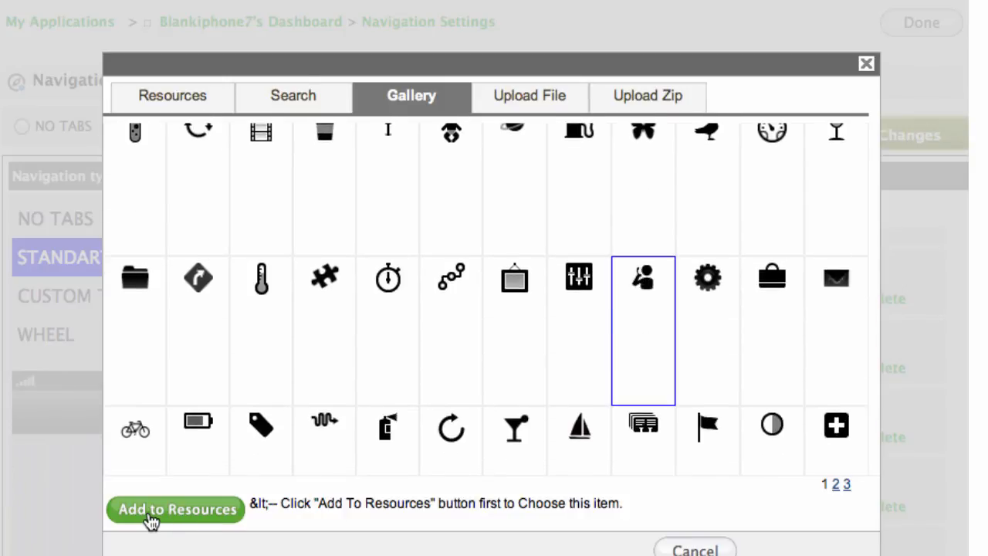
{"action": "left_click", "coordinate": [805, 548]}
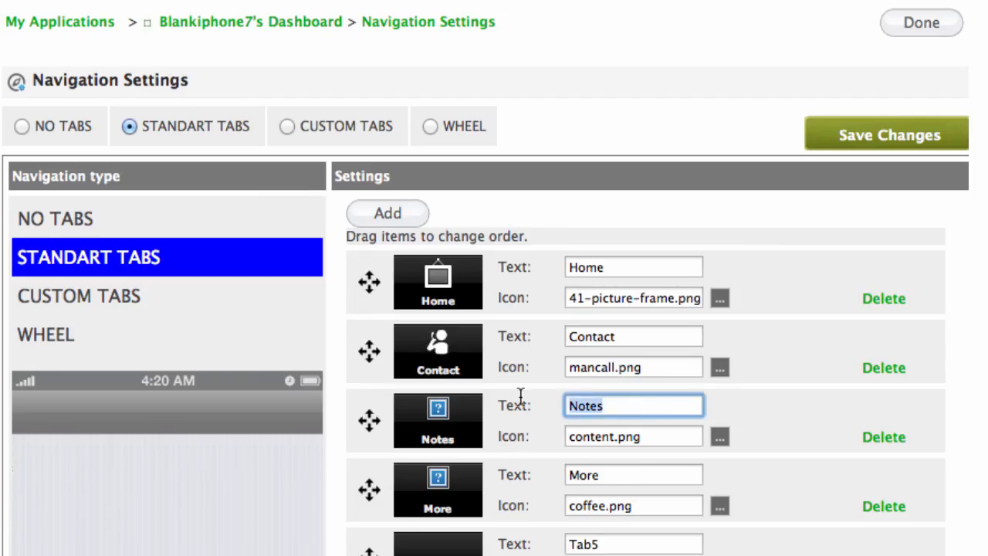
Rename the third tab from Notes to Loyalty and give it the 149-wallet.png icon.
{"action": "type", "text": "Lo"}
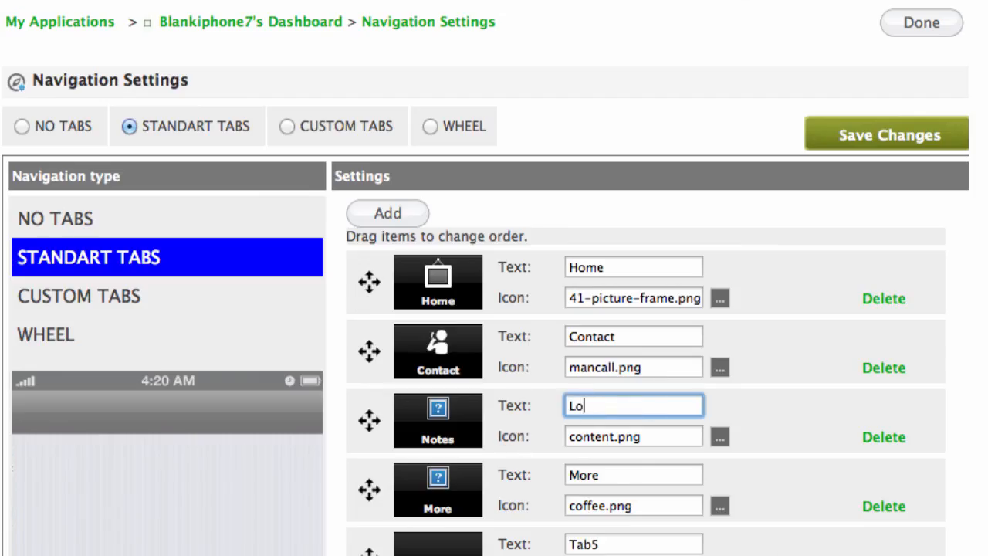
{"action": "type", "text": "yalty"}
{"action": "left_click", "coordinate": [713, 441]}
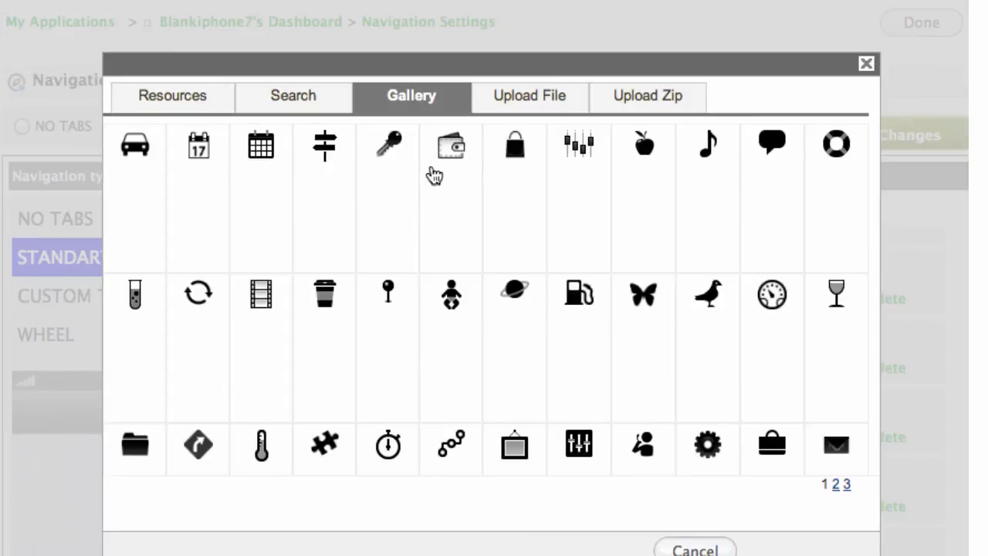
{"action": "left_click", "coordinate": [439, 155]}
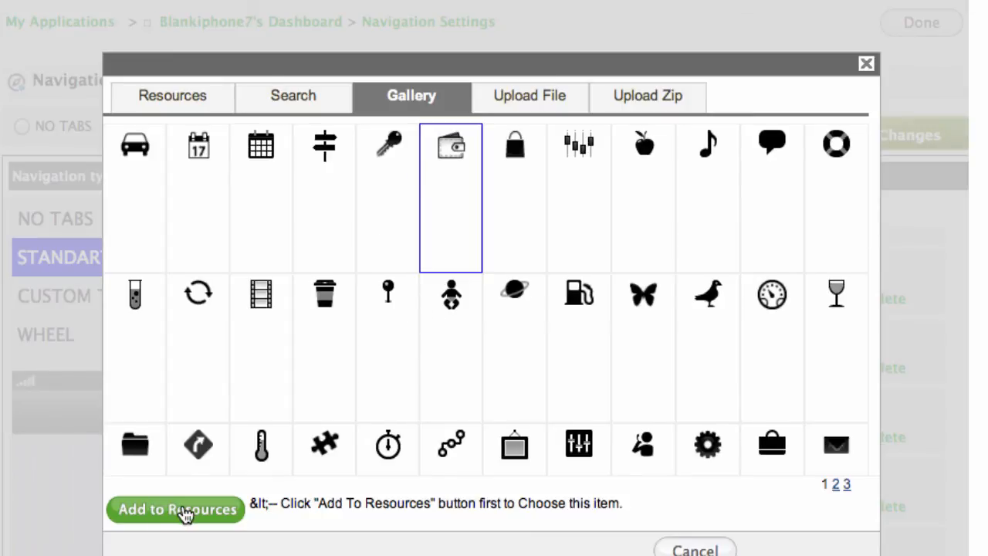
{"action": "left_click", "coordinate": [187, 513]}
{"action": "scroll", "coordinate": [322, 385], "scroll_direction": "down", "scroll_amount": 1}
{"action": "left_click", "coordinate": [805, 549]}
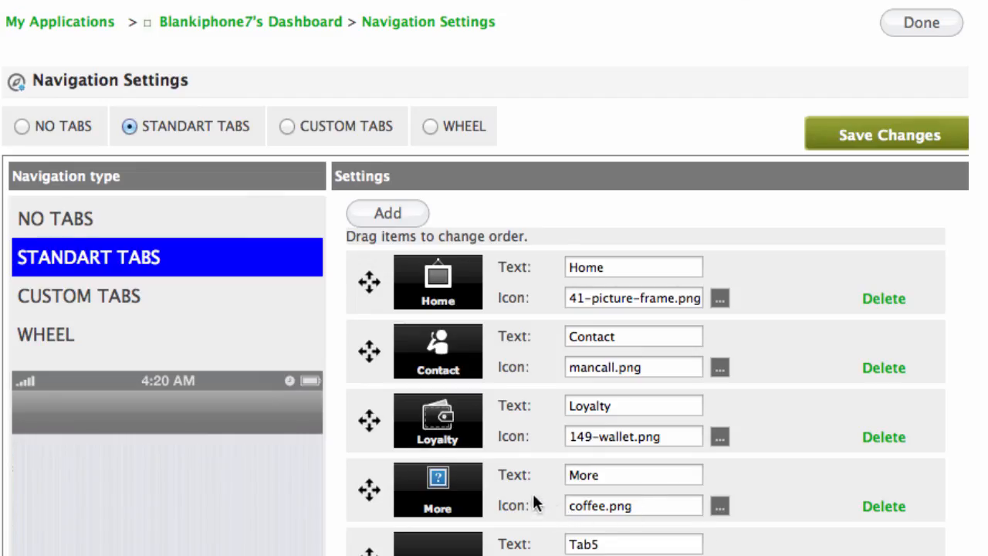
{"action": "left_click", "coordinate": [615, 475]}
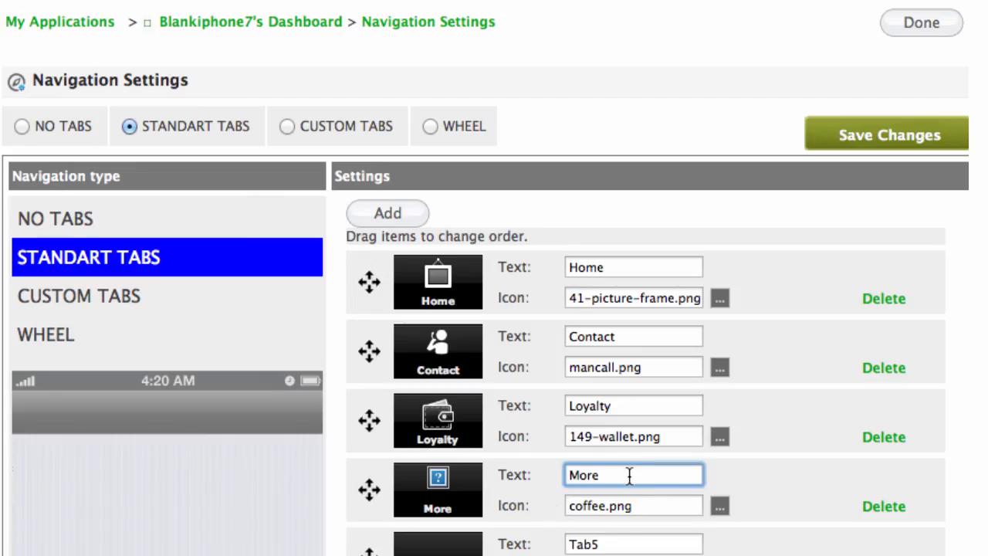
Replace the More tab's coffee.png icon with the 113-navigation.png diamond-arrow icon.
{"action": "left_click", "coordinate": [720, 508]}
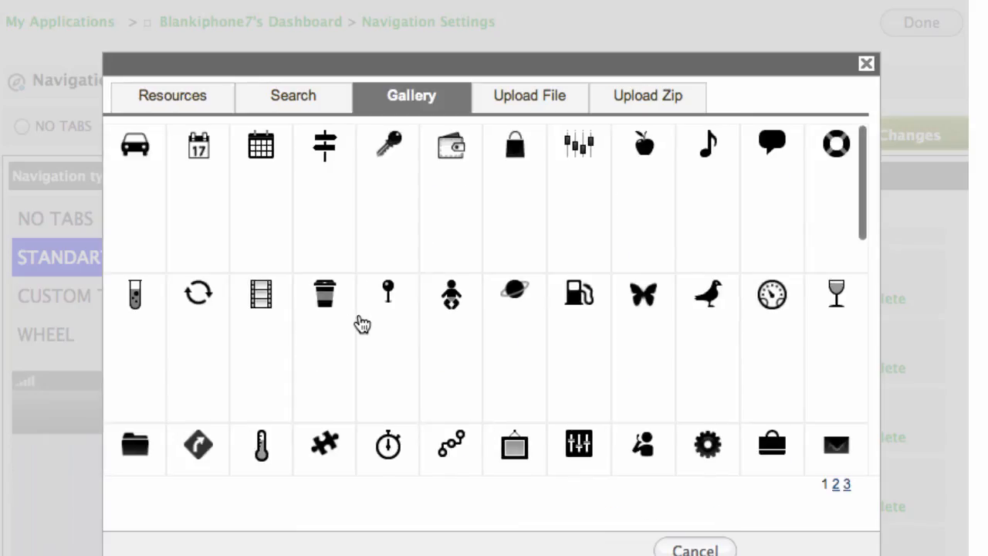
{"action": "scroll", "coordinate": [363, 324], "scroll_direction": "down", "scroll_amount": 3}
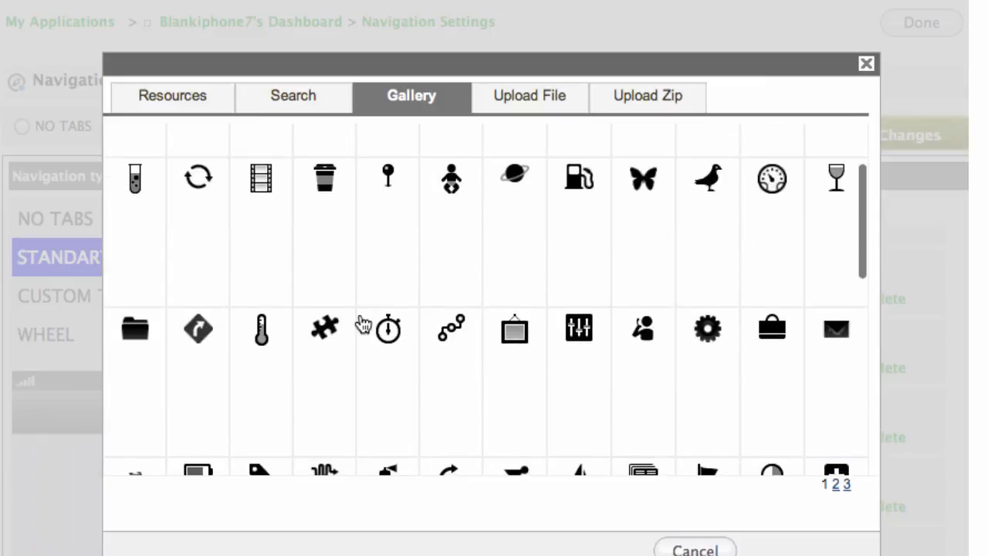
{"action": "left_click", "coordinate": [206, 335]}
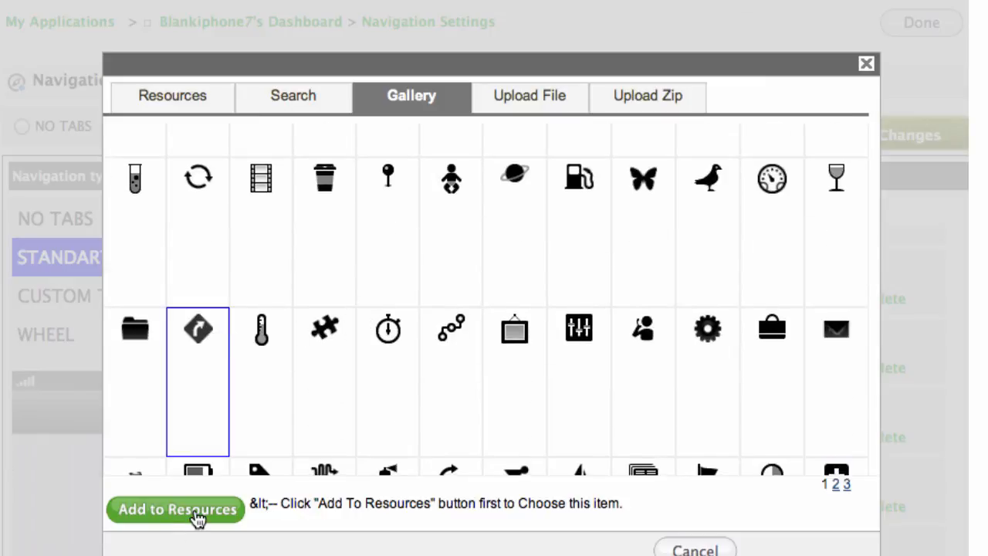
{"action": "left_click", "coordinate": [198, 516]}
{"action": "scroll", "coordinate": [783, 509], "scroll_direction": "down", "scroll_amount": 1}
{"action": "left_click", "coordinate": [805, 548]}
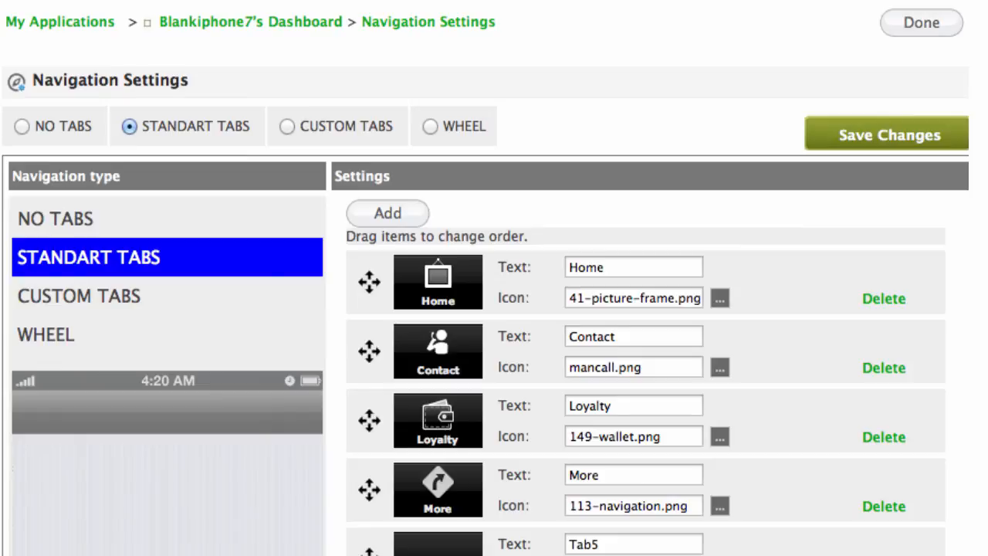
Save the navigation tab changes and return to the Application Dashboard.
{"action": "scroll", "coordinate": [555, 227], "scroll_direction": "down", "scroll_amount": 1}
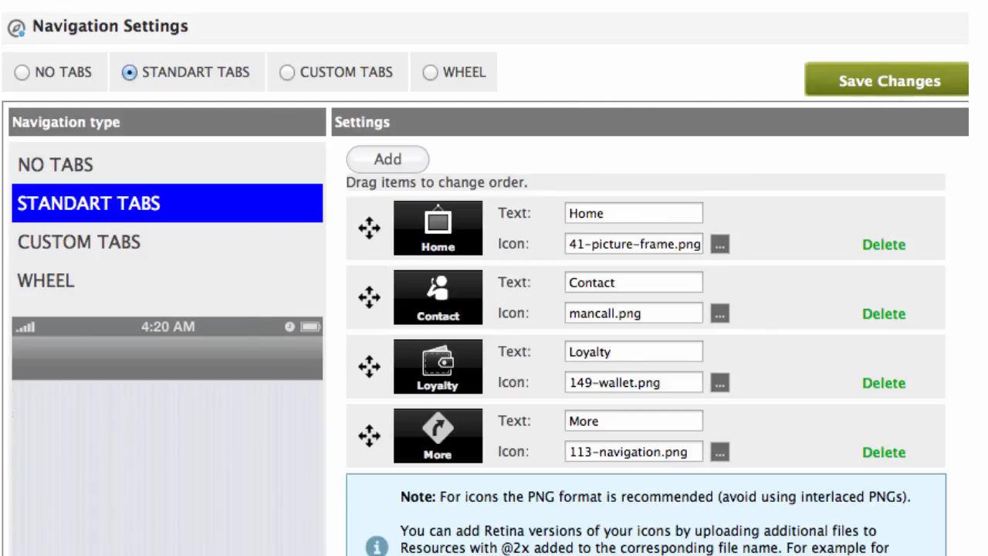
{"action": "scroll", "coordinate": [822, 139], "scroll_direction": "up", "scroll_amount": 1}
{"action": "left_click", "coordinate": [893, 136]}
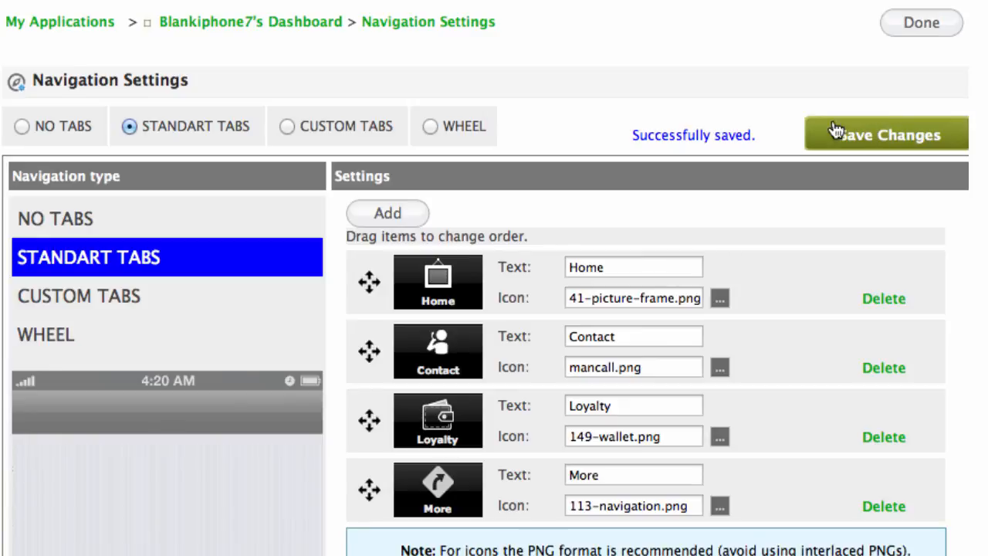
{"action": "left_click", "coordinate": [918, 23]}
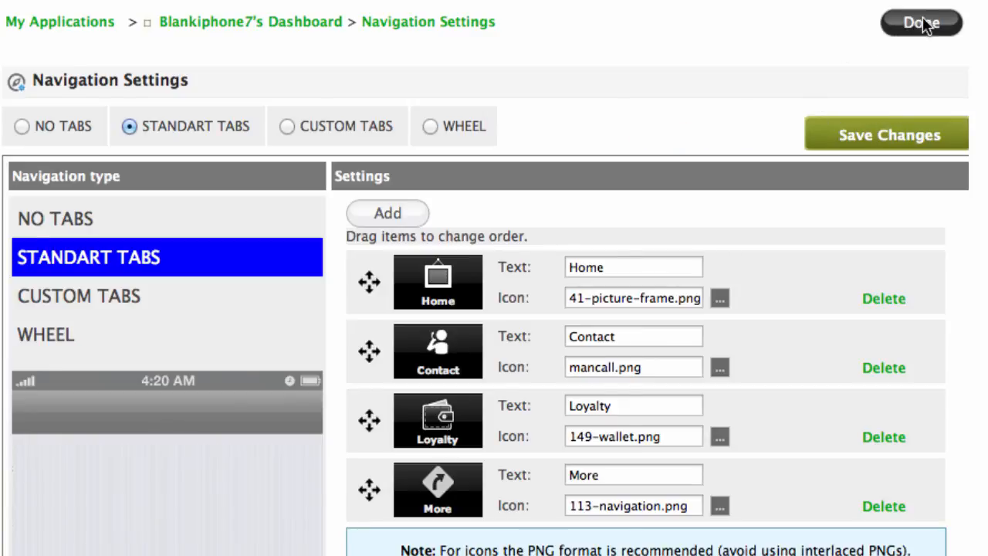
{"action": "scroll", "coordinate": [849, 36], "scroll_direction": "down", "scroll_amount": 4}
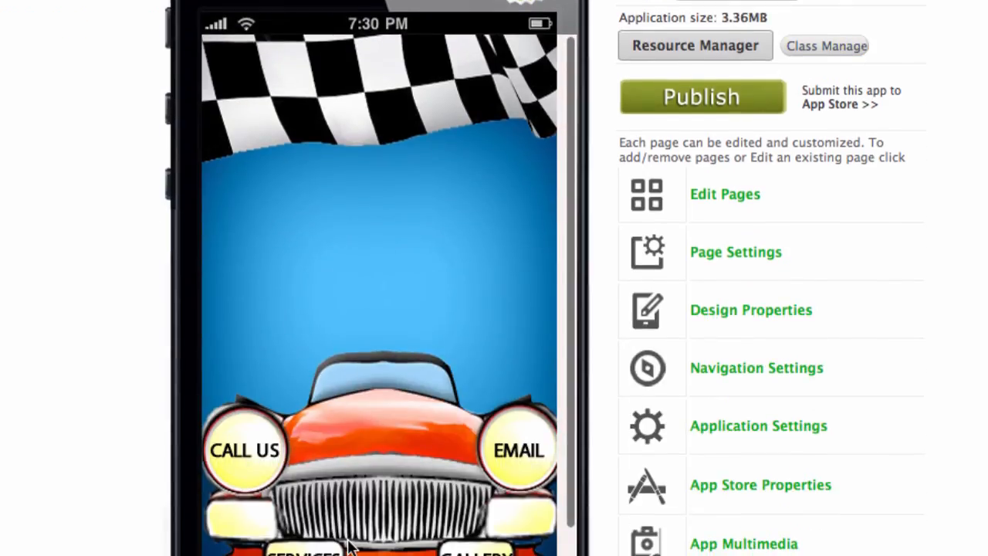
{"action": "scroll", "coordinate": [420, 524], "scroll_direction": "down", "scroll_amount": 2}
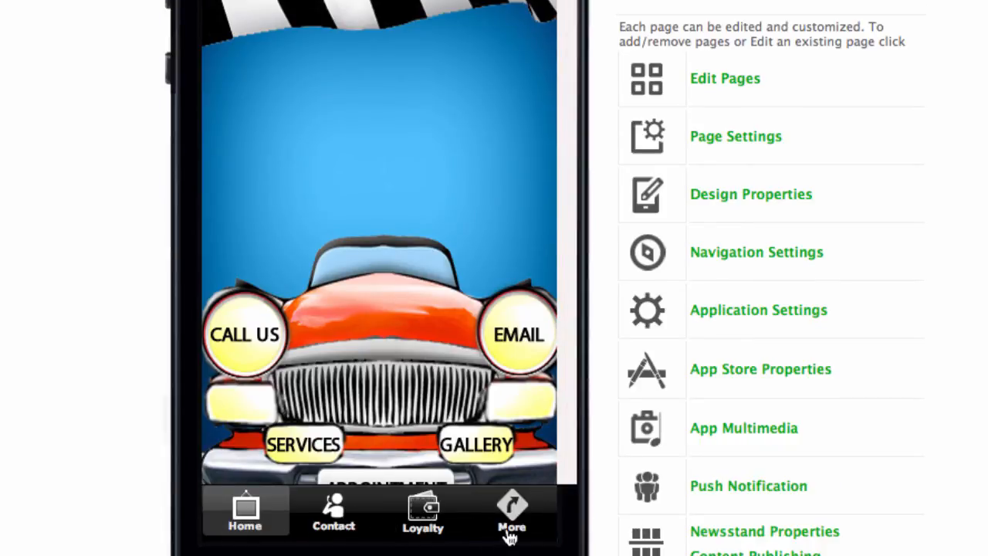
{"action": "scroll", "coordinate": [355, 284], "scroll_direction": "down", "scroll_amount": 3}
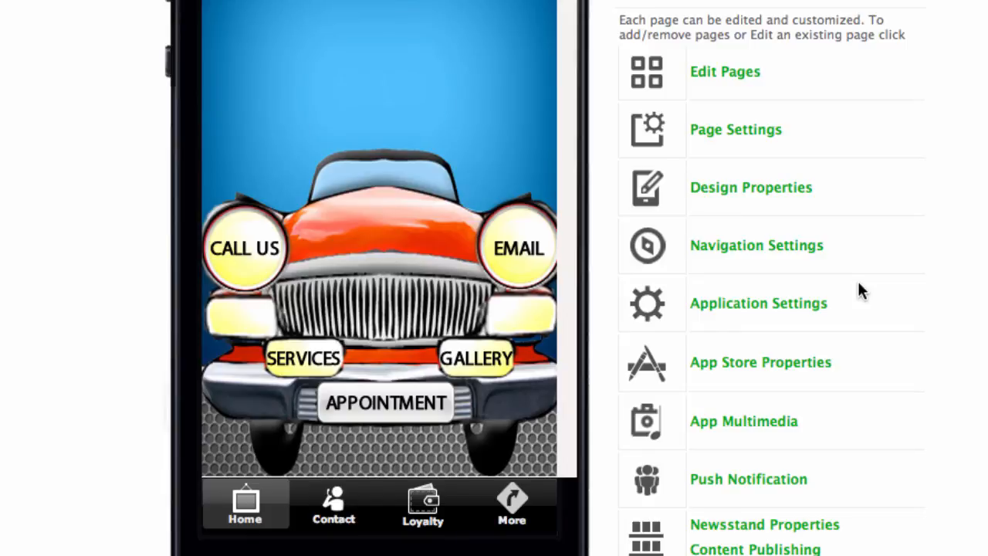
{"action": "scroll", "coordinate": [878, 319], "scroll_direction": "down", "scroll_amount": 1}
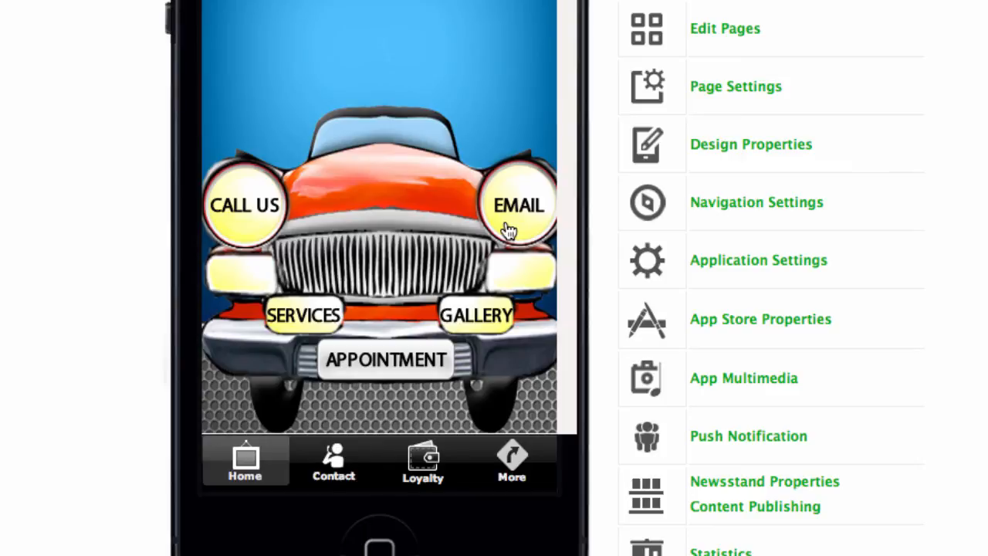
{"action": "scroll", "coordinate": [765, 49], "scroll_direction": "up", "scroll_amount": 3}
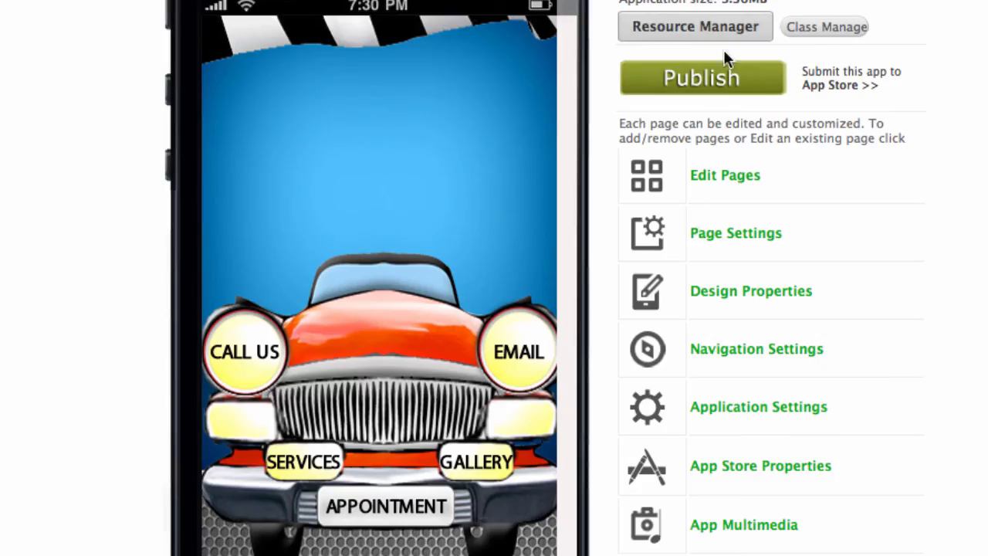
{"action": "left_click", "coordinate": [691, 31]}
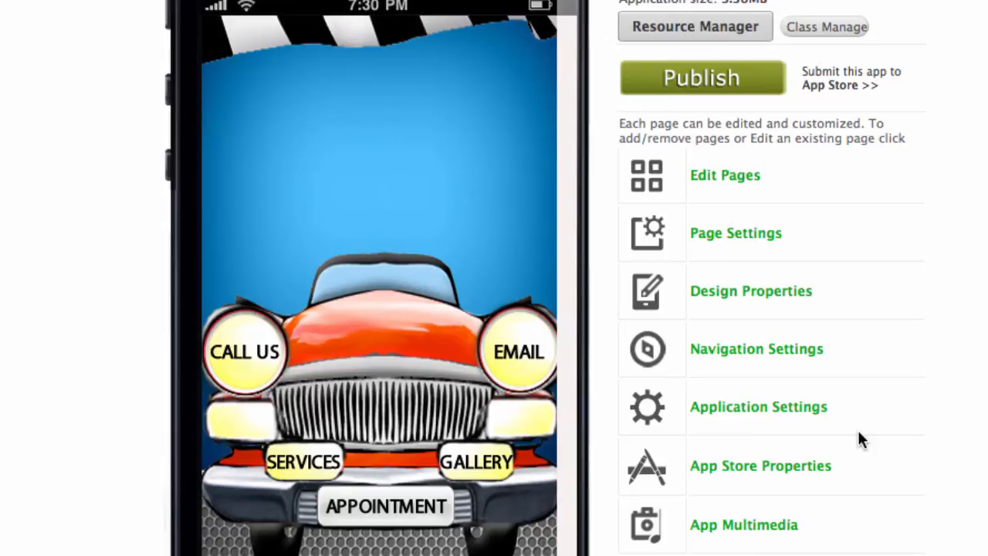